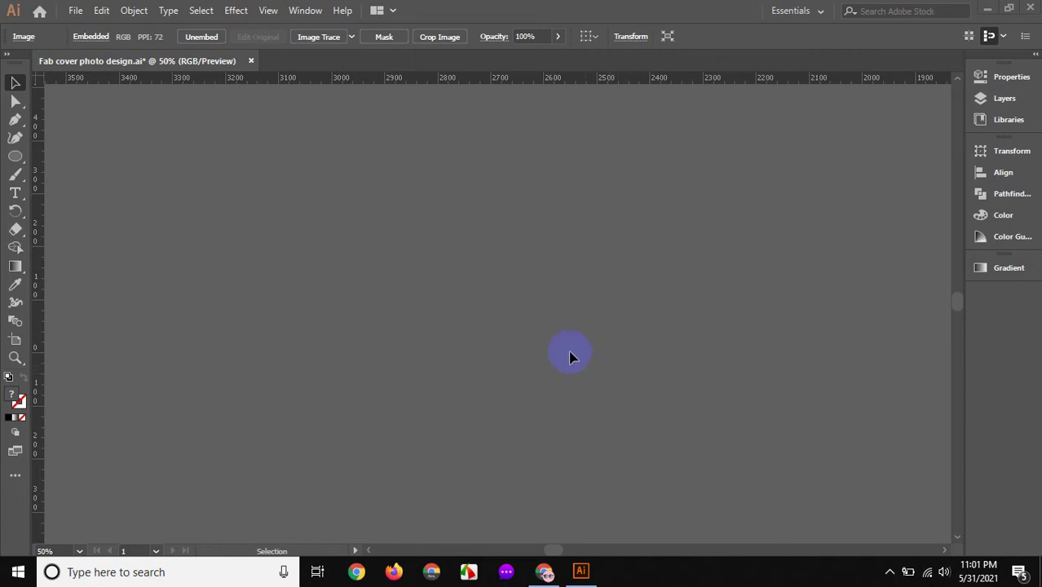
- Start a new 820 × 312 px document and begin typing a new preset name over Untitled-2
click(75, 11)
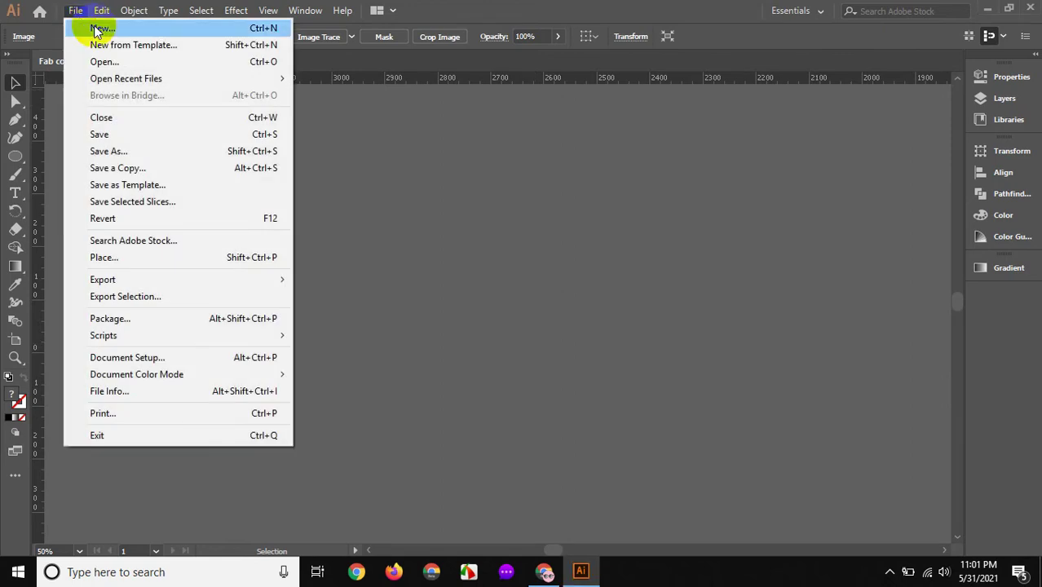
click(96, 29)
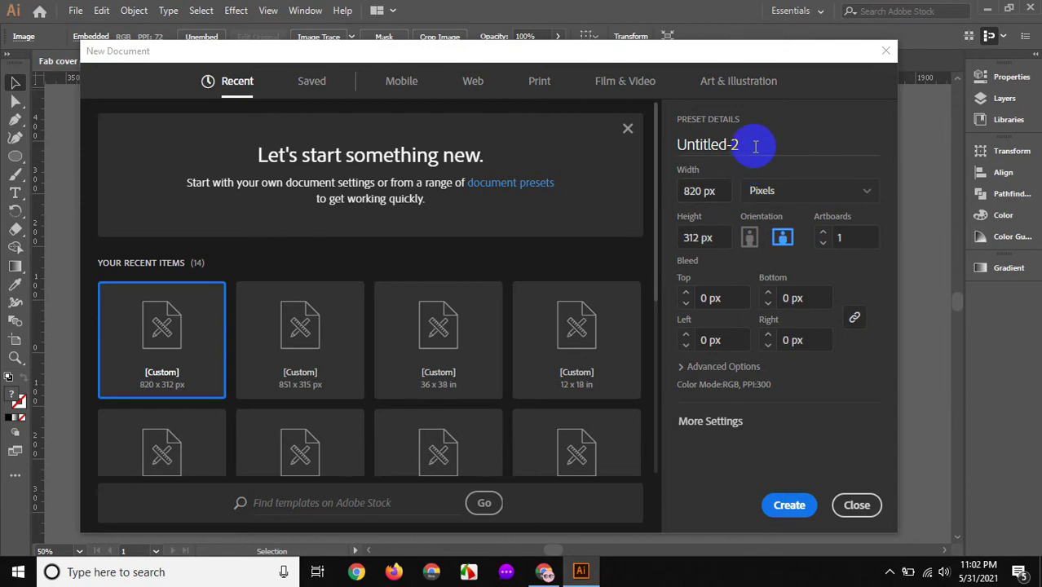
drag(755, 146, 676, 144)
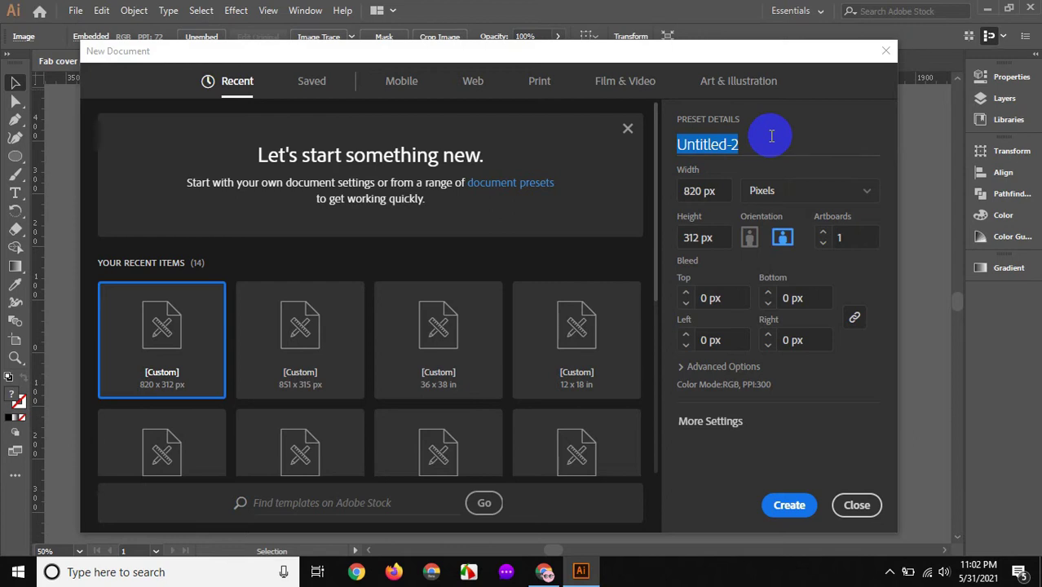
text(Fac)
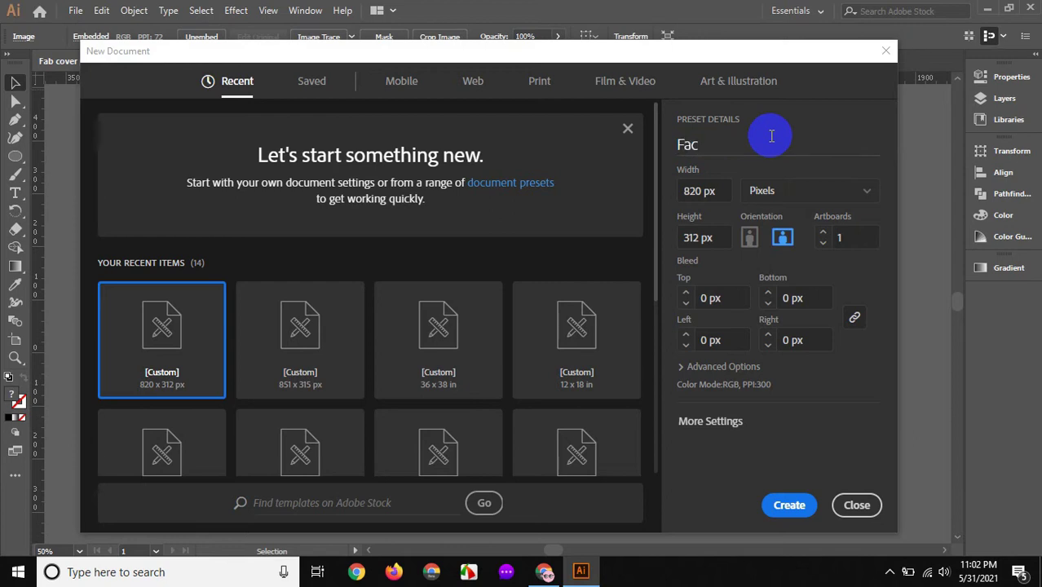
text(bb)
- Correct the preset name to 'Facebook Cover Photo'
key(BackSpace)
text(ook Co)
key(BackSpace)
key(BackSpace)
key(BackSpace)
key(BackSpace)
key(BackSpace)
key(BackSpace)
text(ebook Cover Photo)
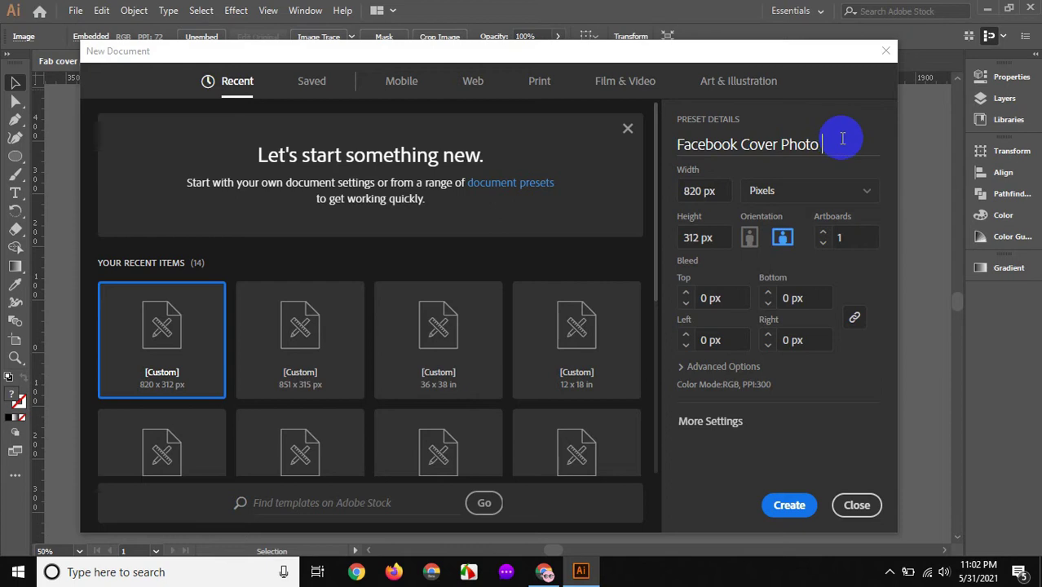
- Show the document size in inches (11.389 × 4.333 in) and bring up Chrome's size results
click(869, 190)
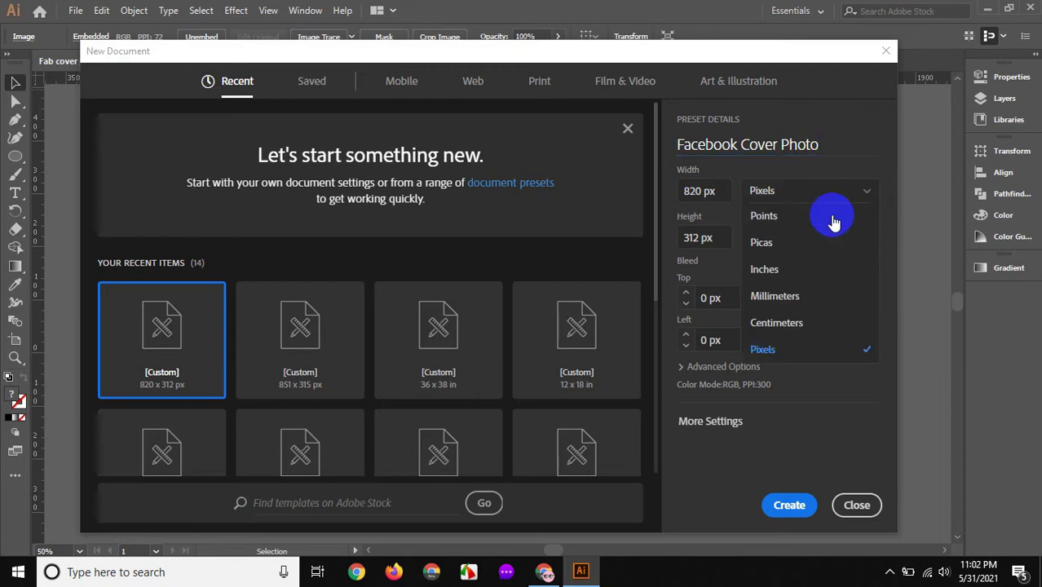
click(776, 194)
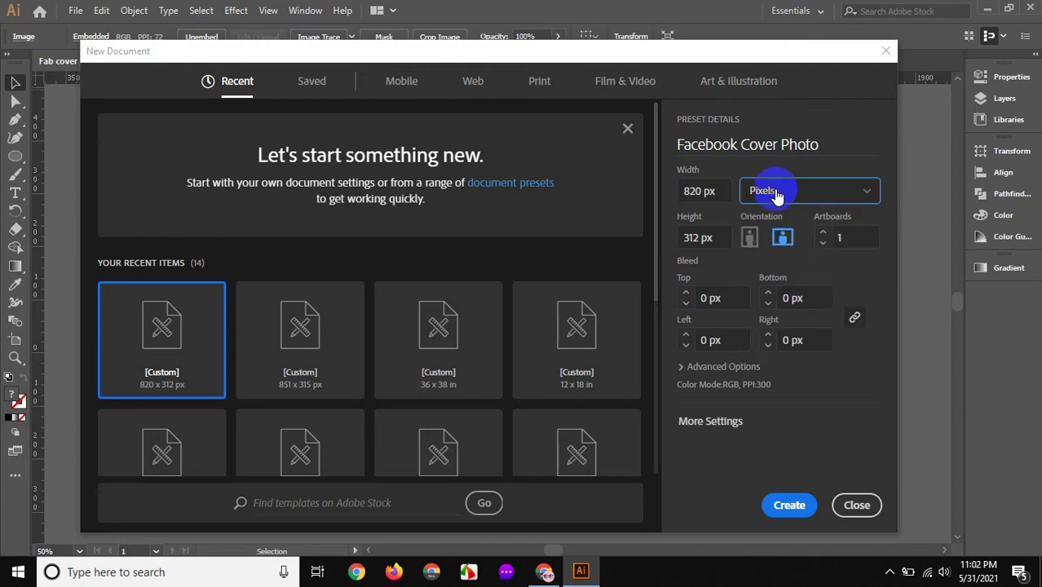
click(861, 194)
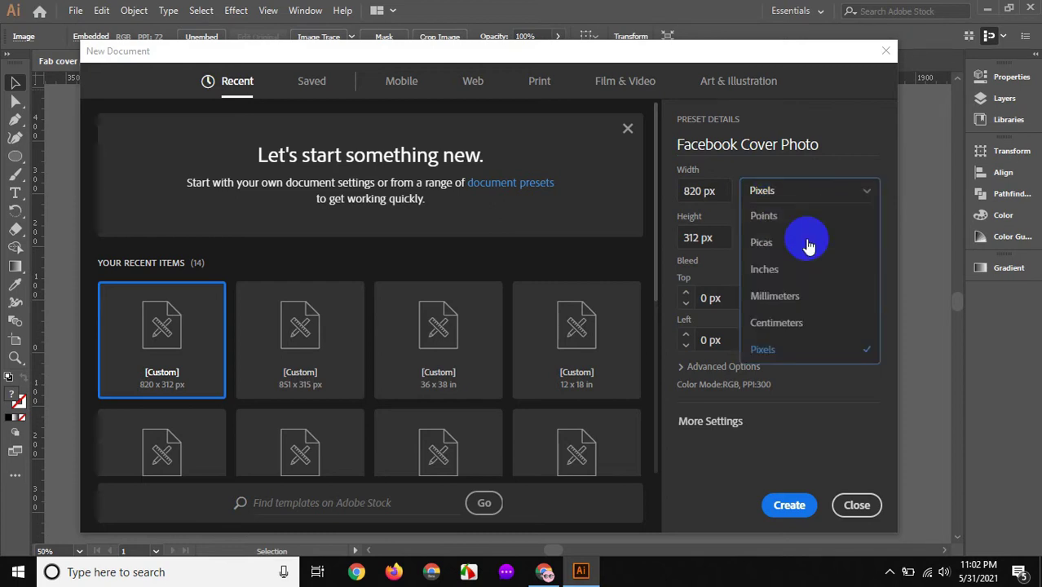
click(766, 269)
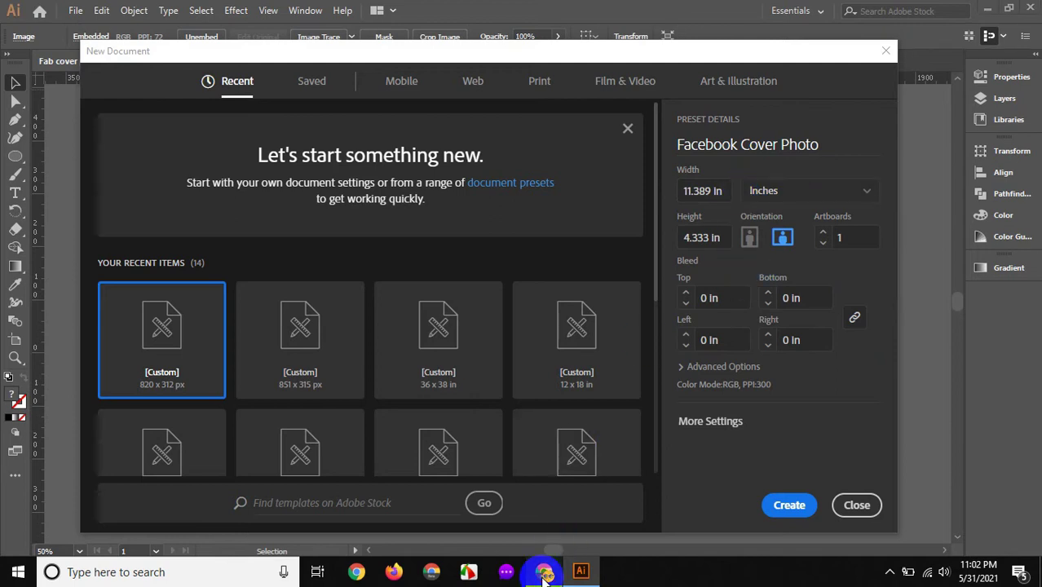
click(544, 532)
click(460, 13)
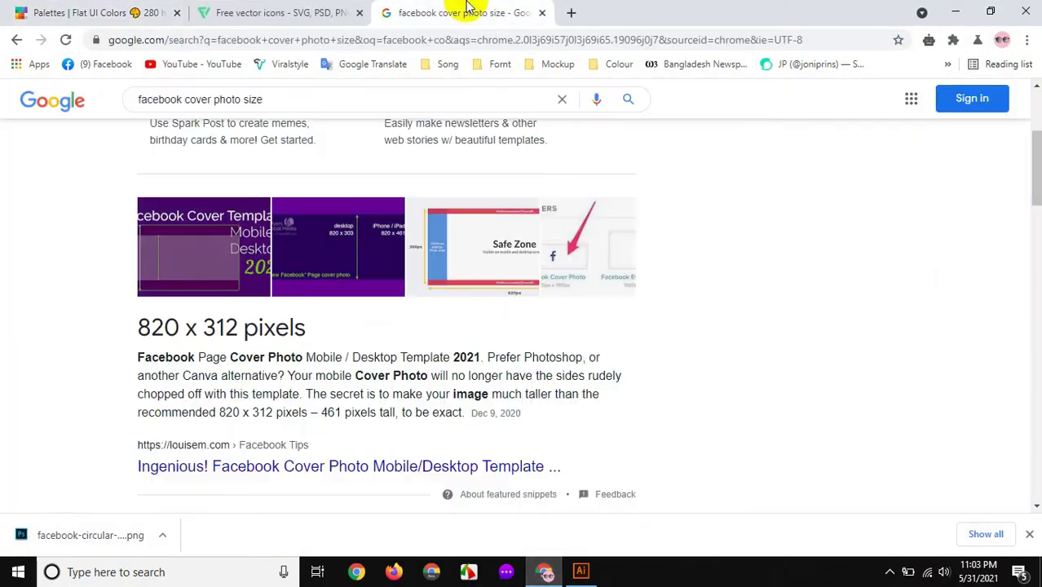
- Scroll Google's results to the Facebook Page Cover Photo size description
scroll(305, 127, up, 3)
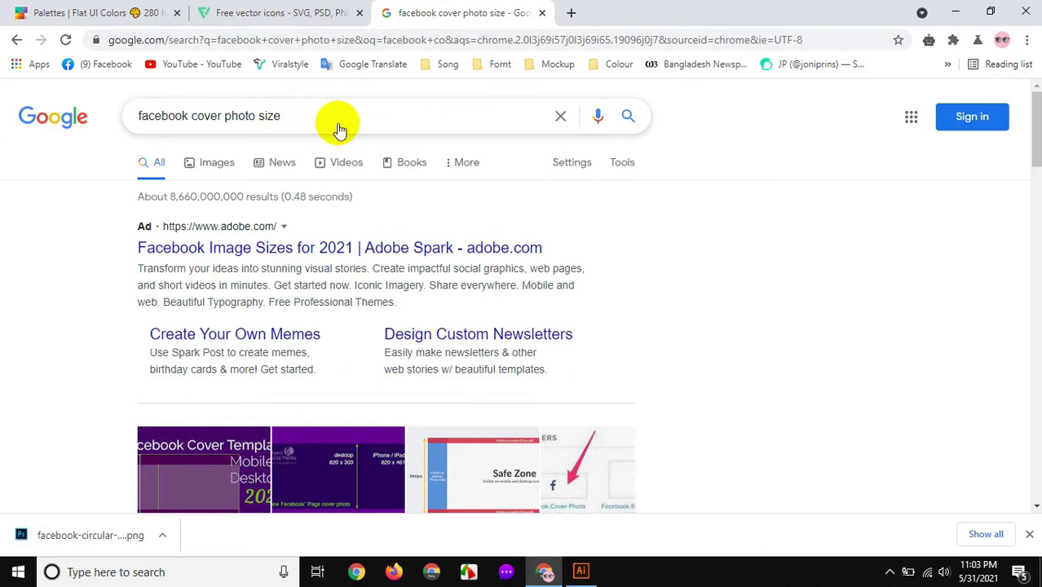
scroll(337, 129, down, 2)
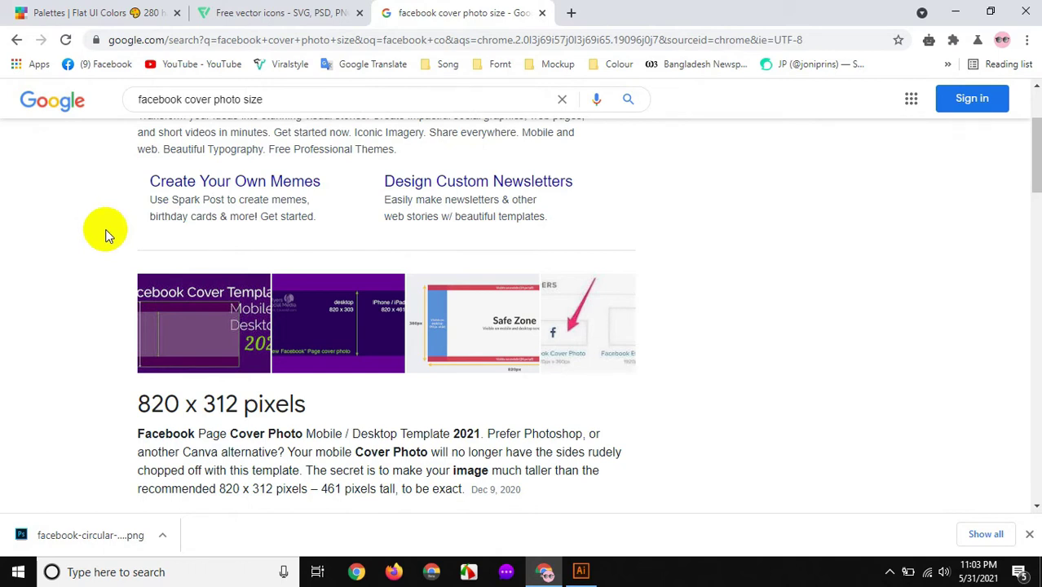
scroll(105, 231, down, 1)
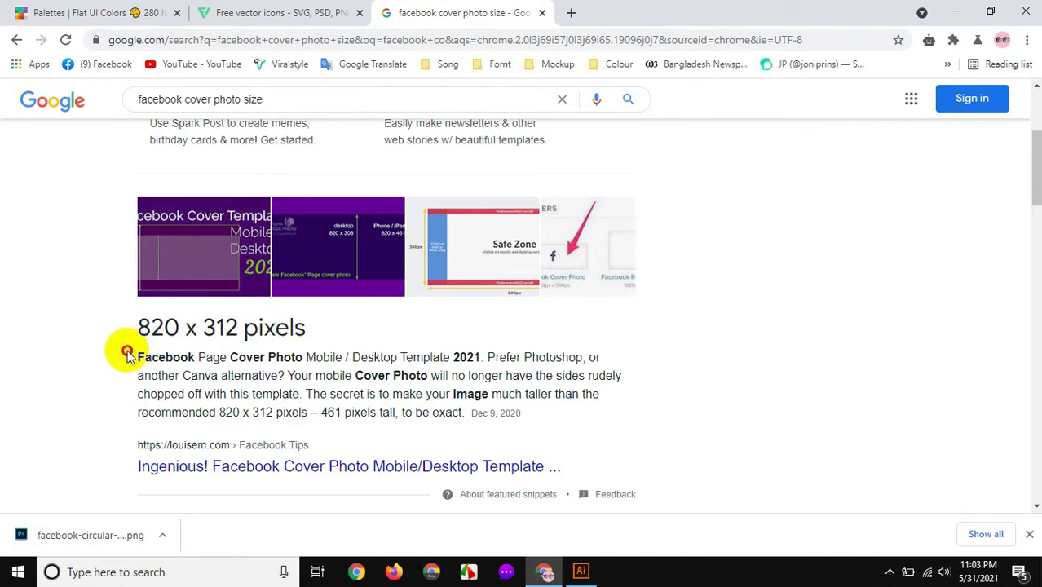
drag(137, 357, 467, 359)
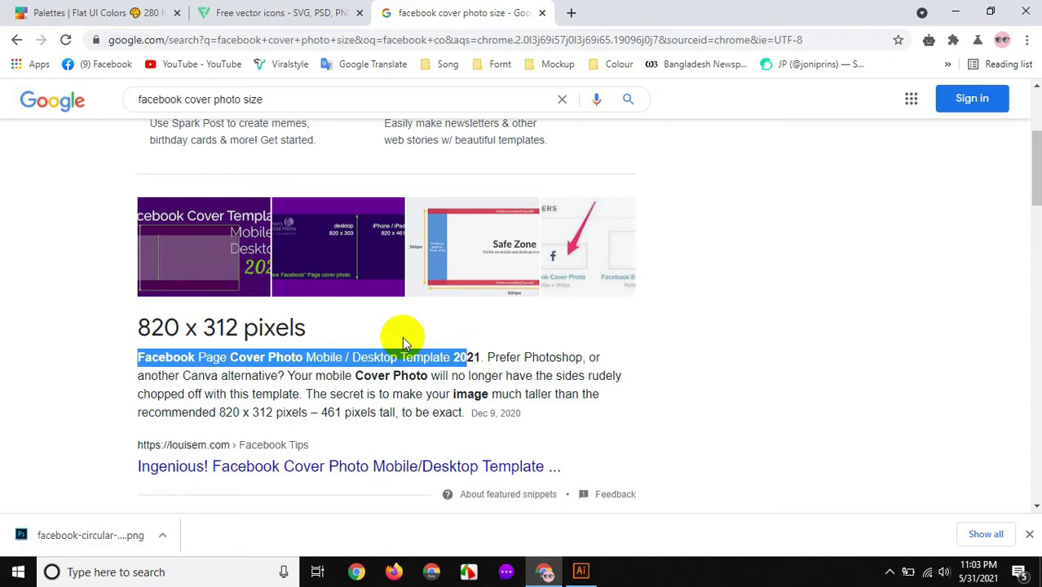
click(363, 326)
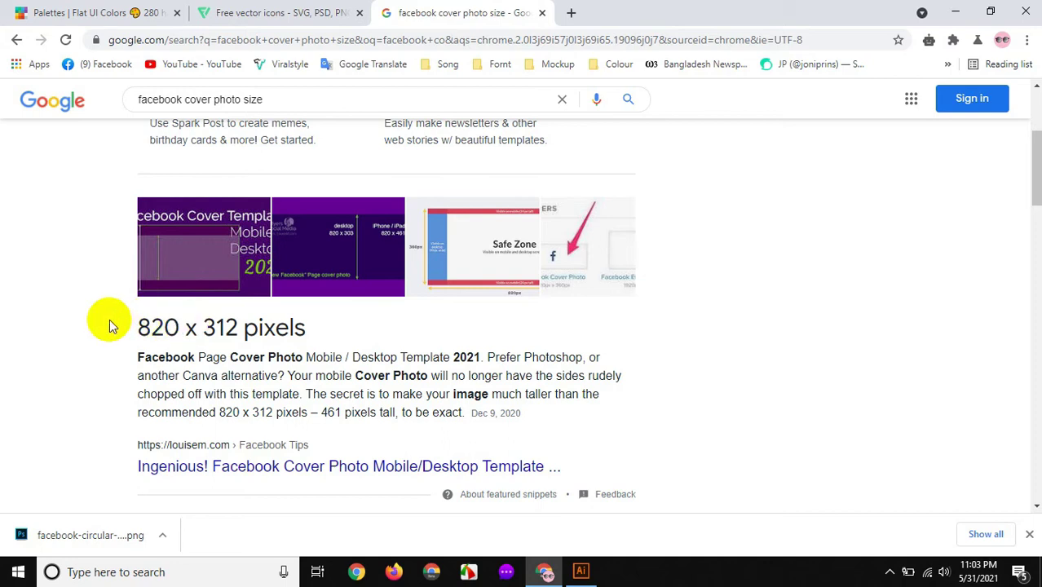
- Close the downloads bar, highlight the 820 x 312 pixels size, and return to Illustrator
click(1029, 534)
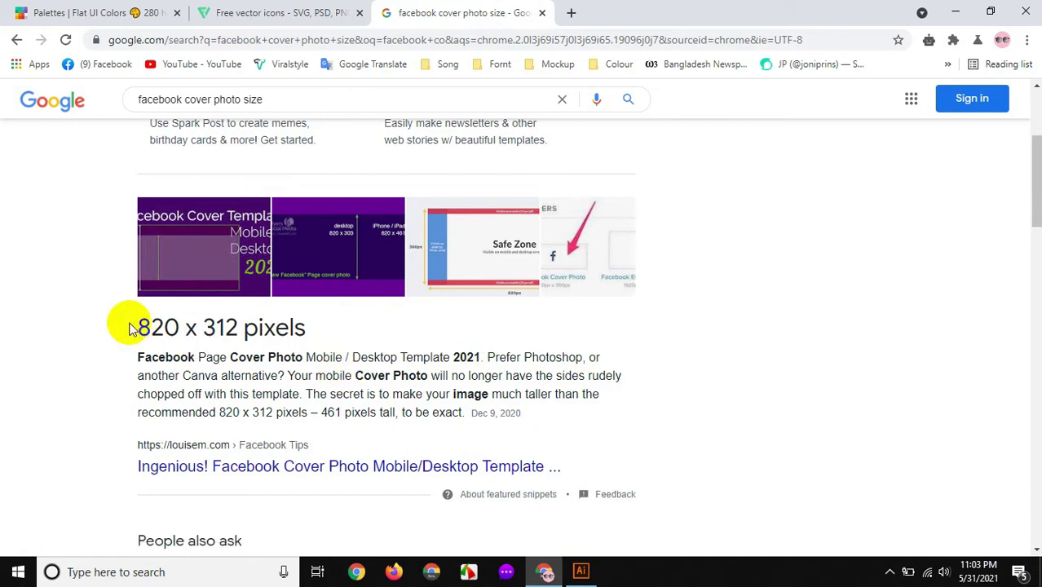
drag(130, 327, 259, 327)
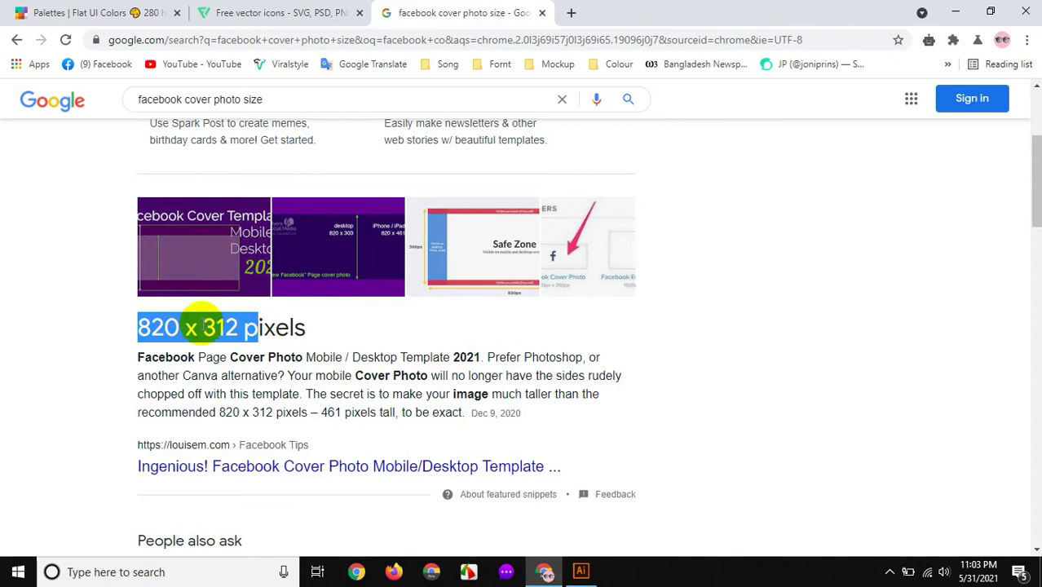
click(581, 571)
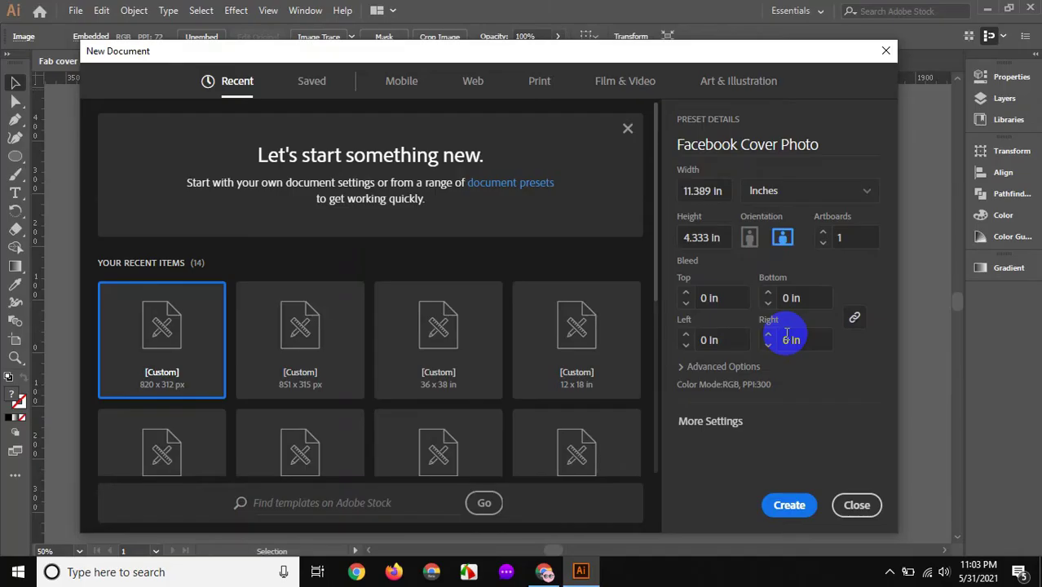
- Switch units to pixels, enter width 820 and height 312, and create the document
click(866, 196)
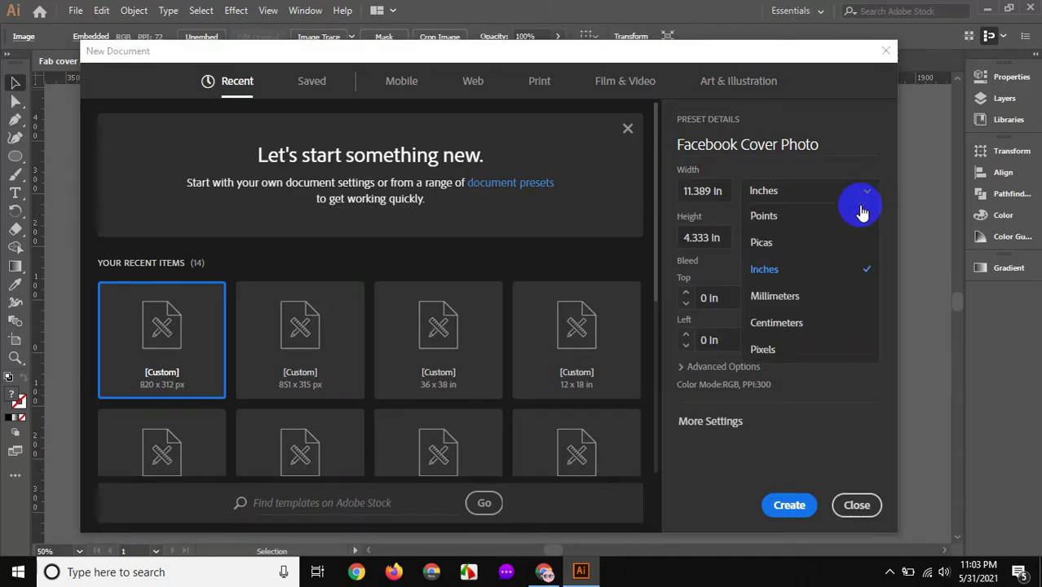
click(766, 347)
double_click(698, 190)
text(820)
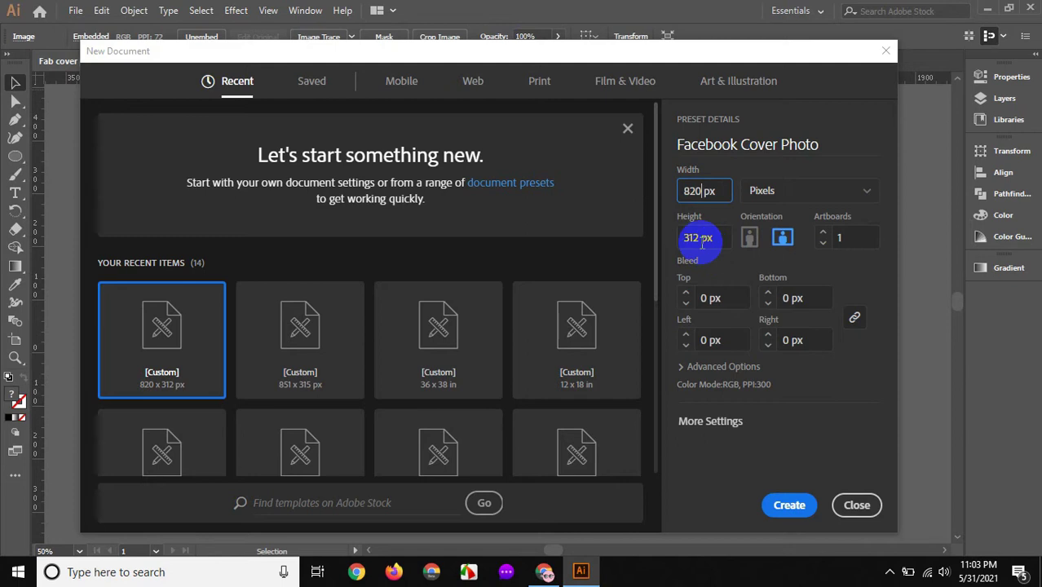
double_click(699, 238)
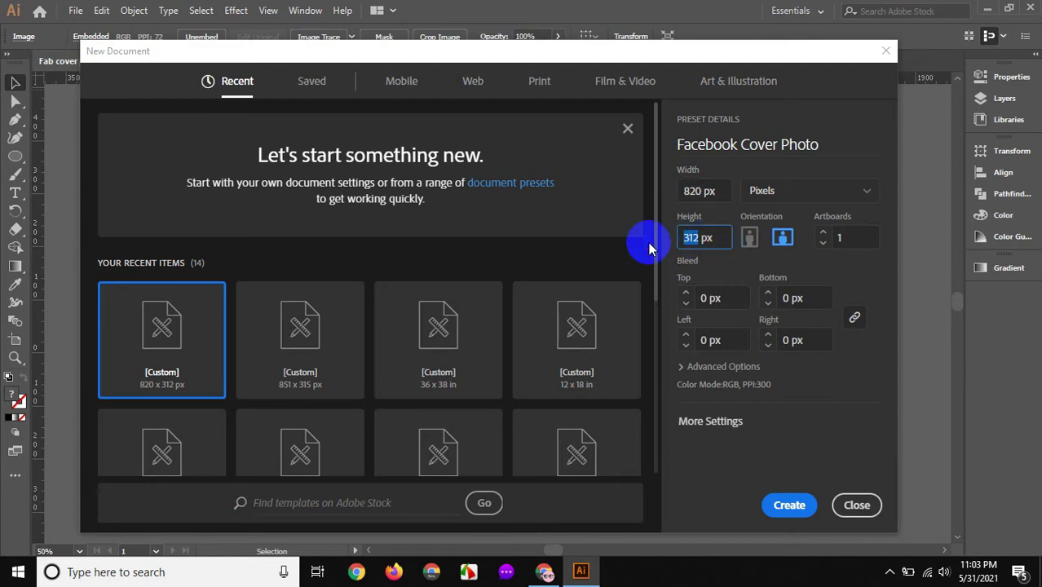
text(312)
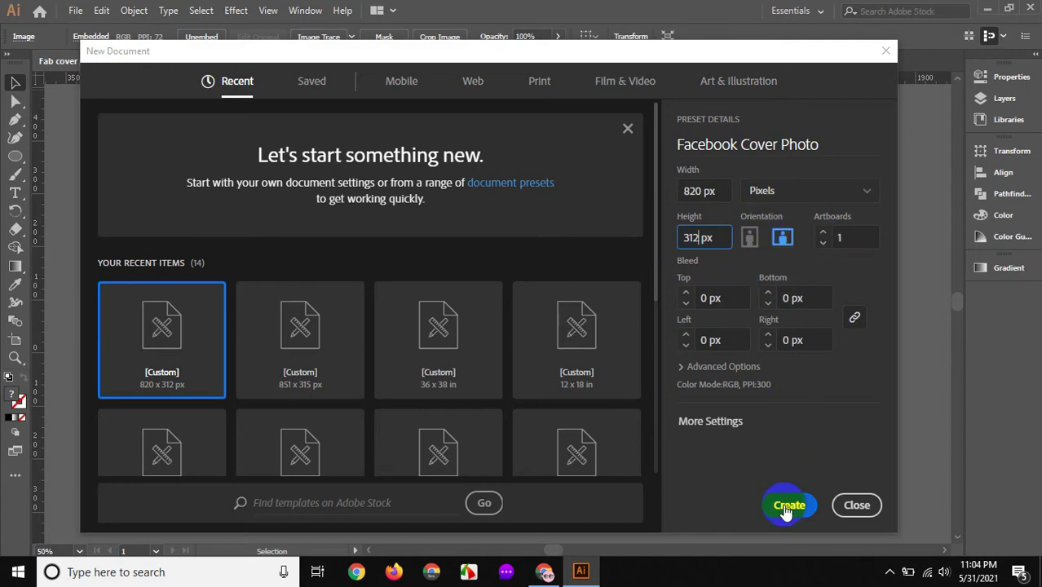
click(699, 423)
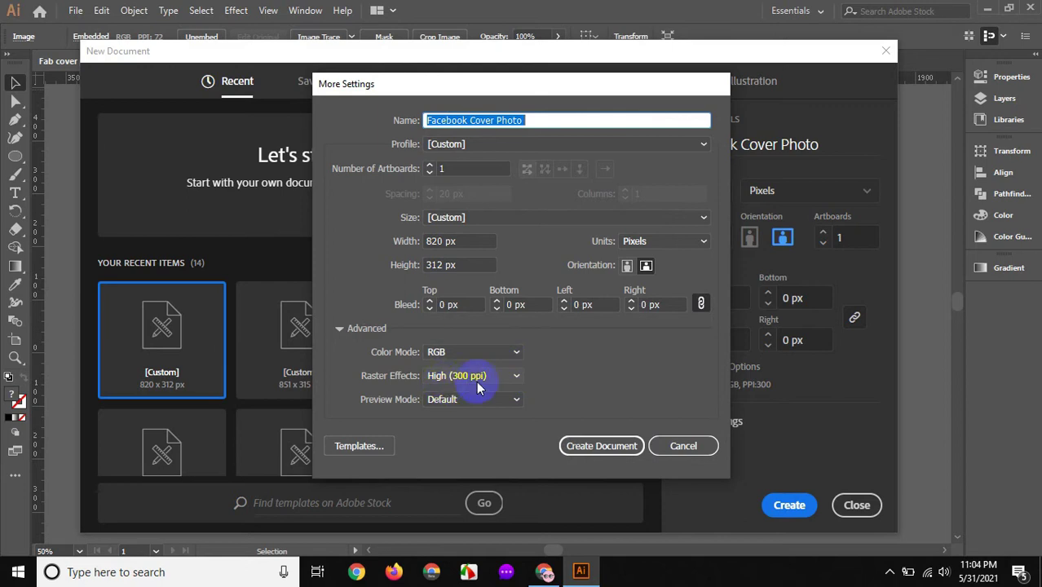
click(574, 449)
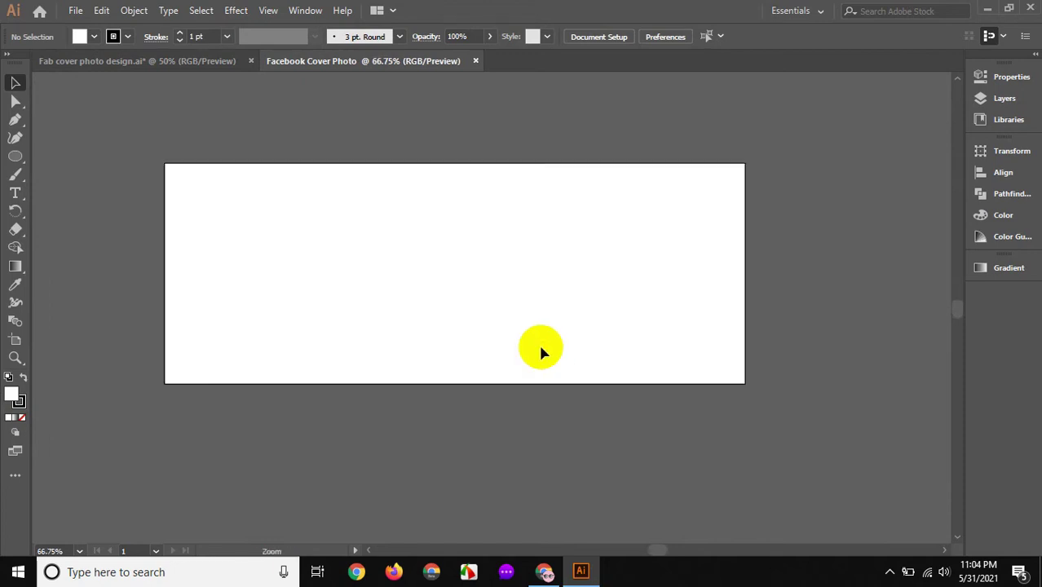
- Zoom and pan to frame the blank artboard, then bring up the shape-tool flyout
scroll(537, 342, down, 1)
scroll(488, 347, up, 1)
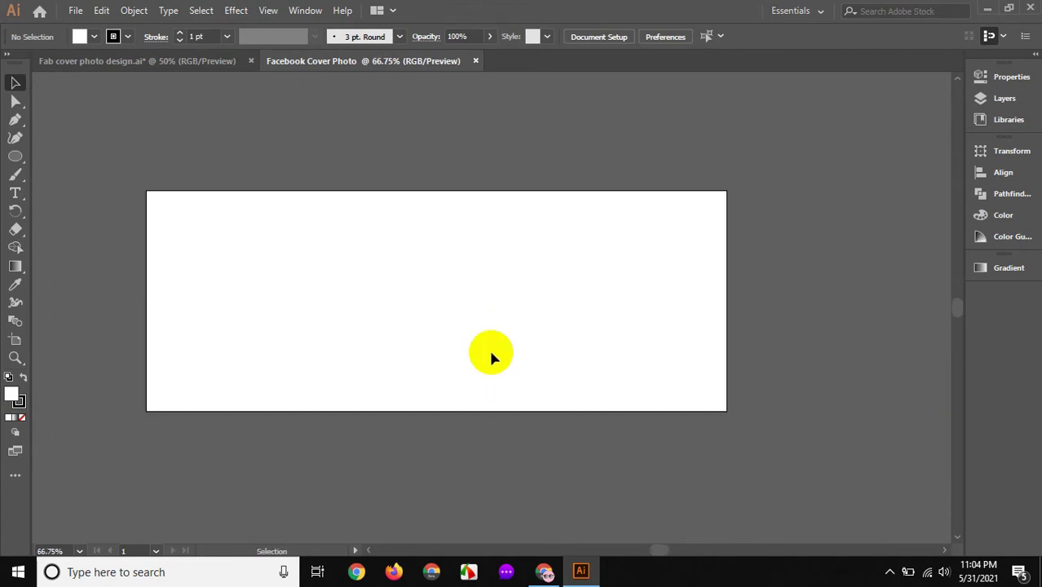
drag(121, 161, 764, 445)
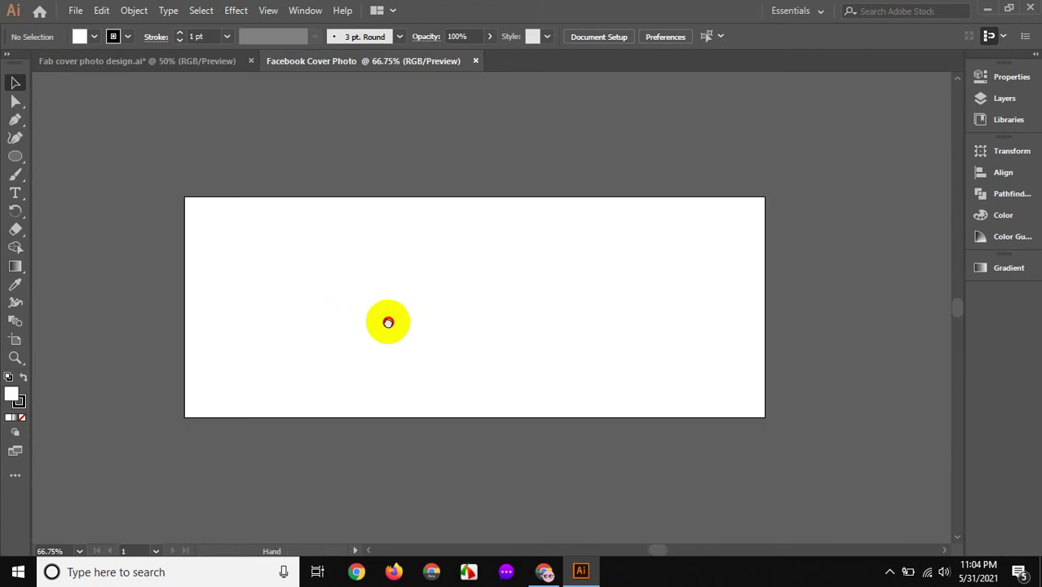
drag(343, 312, 387, 326)
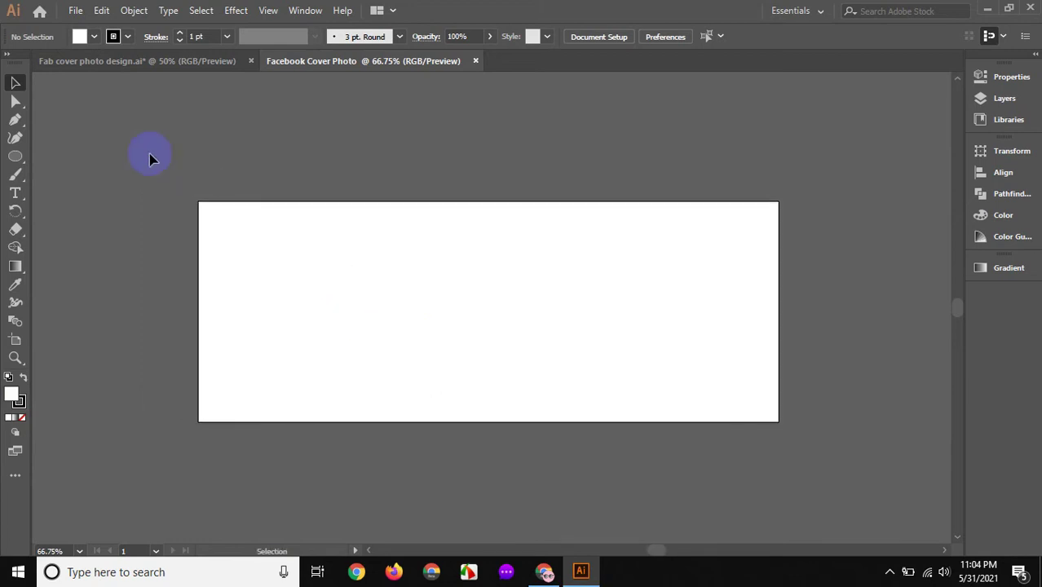
drag(150, 153, 819, 472)
drag(126, 157, 821, 440)
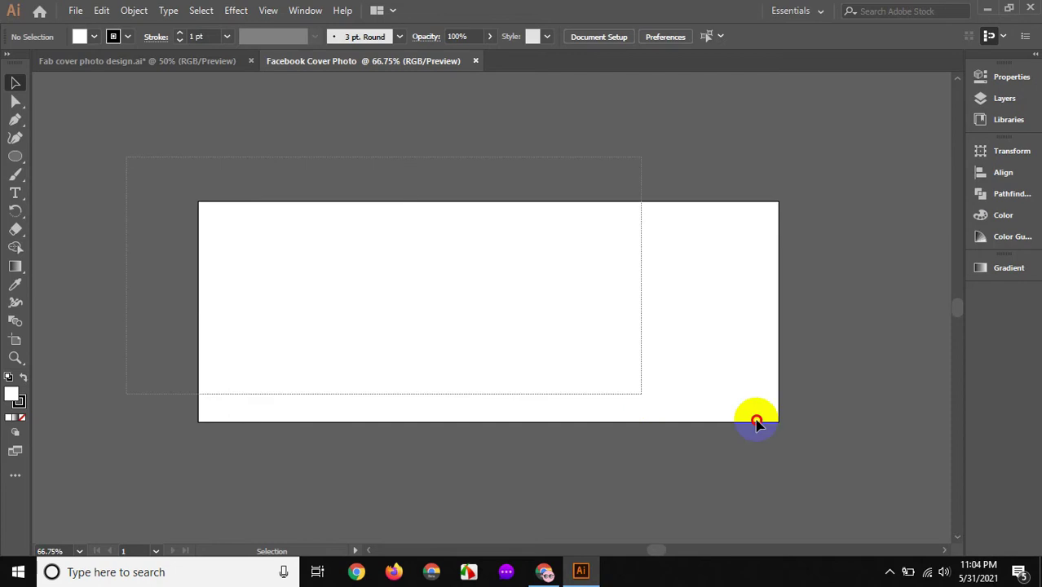
drag(821, 440, 840, 468)
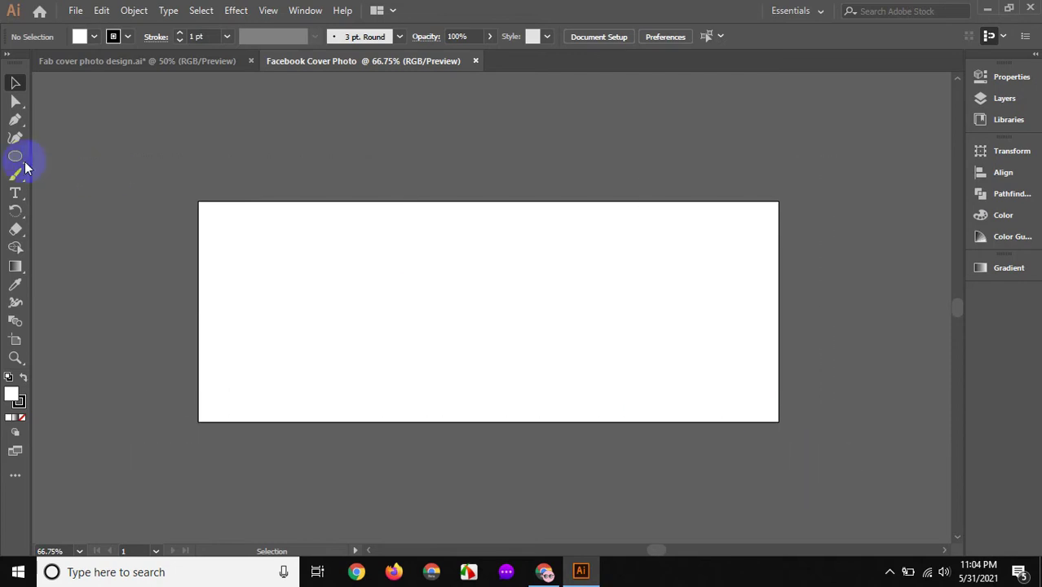
drag(25, 166, 73, 161)
- Draw a rectangle covering the whole artboard
click(194, 200)
drag(196, 201, 780, 424)
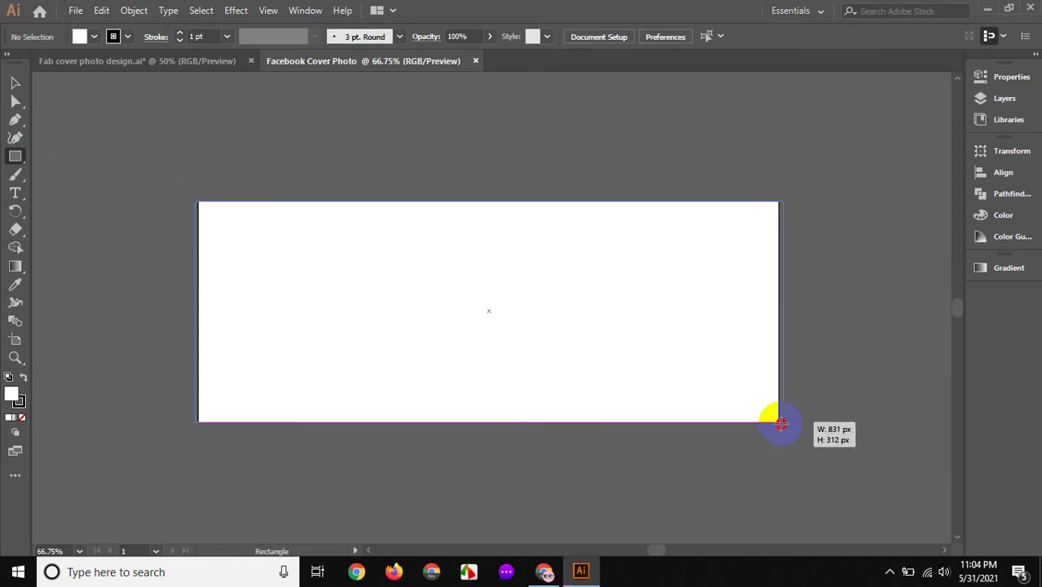
drag(780, 424, 780, 424)
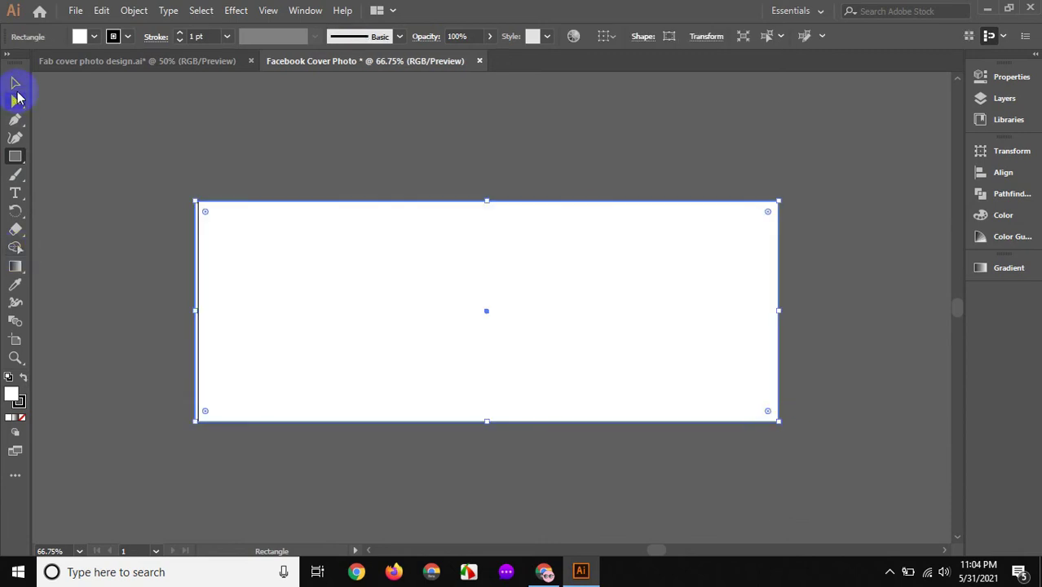
- Move the white rectangle until it sits squarely over the artboard, then switch to Chrome
click(15, 83)
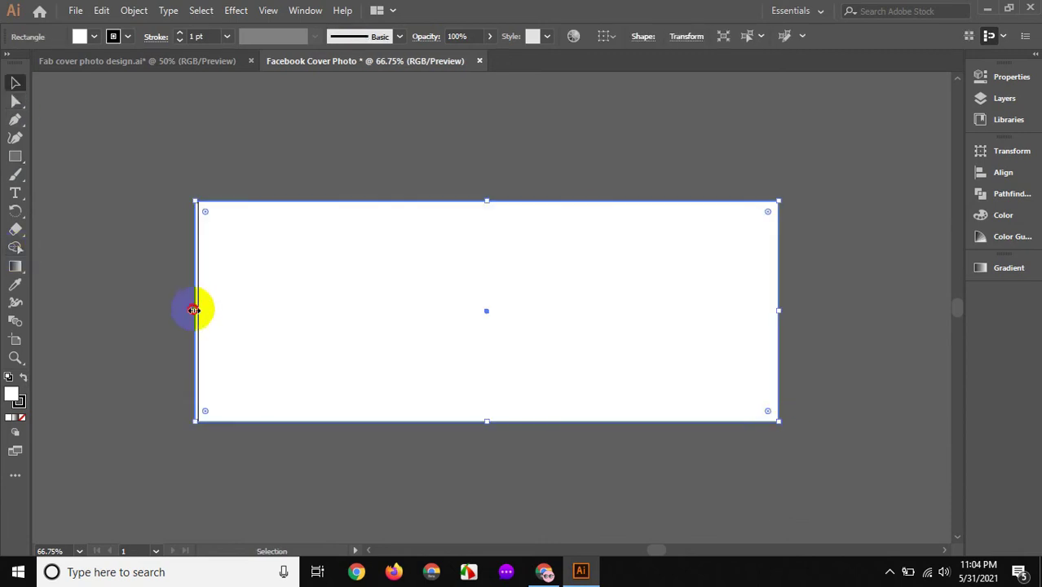
drag(194, 309, 195, 310)
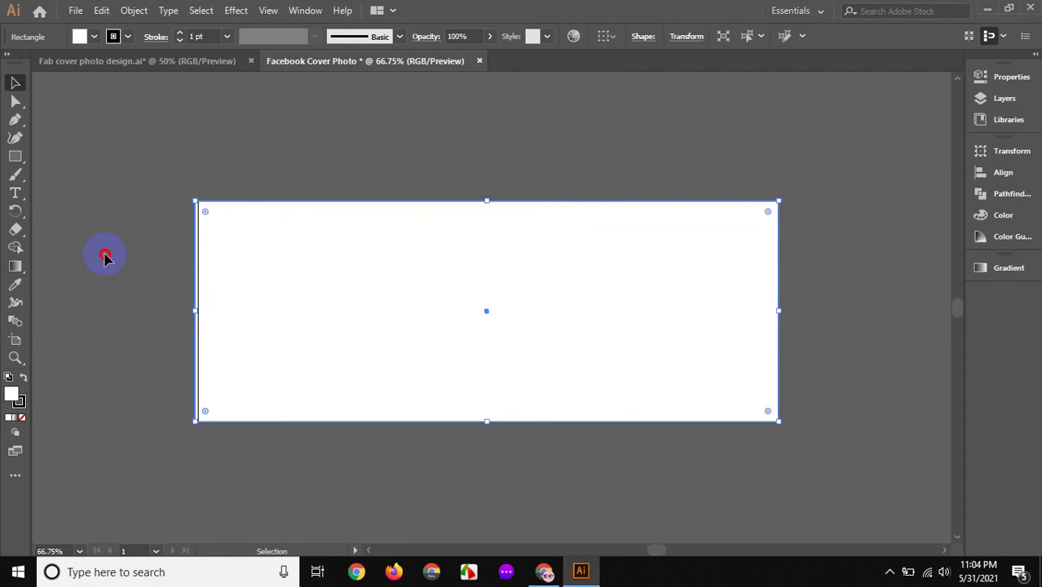
drag(116, 182, 368, 361)
drag(340, 326, 249, 302)
mouse_move(337, 324)
mouse_down()
mouse_move(299, 308)
mouse_move(331, 314)
mouse_up()
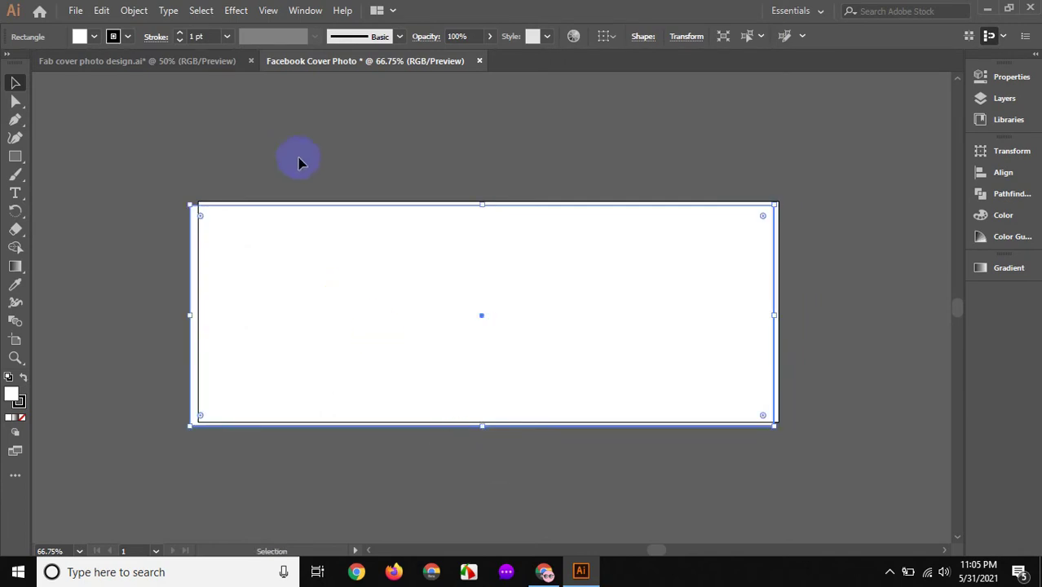
drag(342, 254, 356, 246)
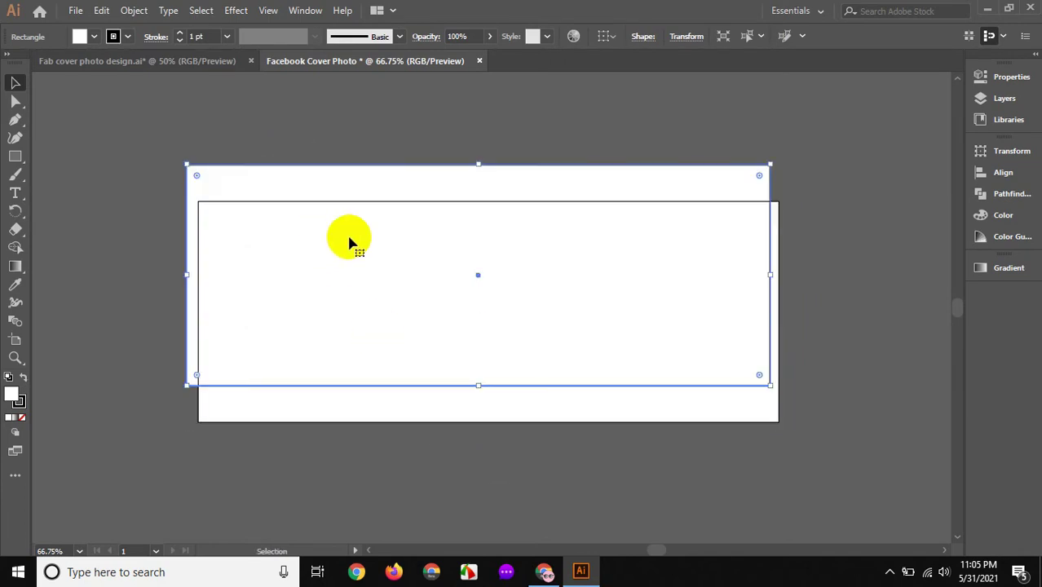
drag(356, 246, 368, 282)
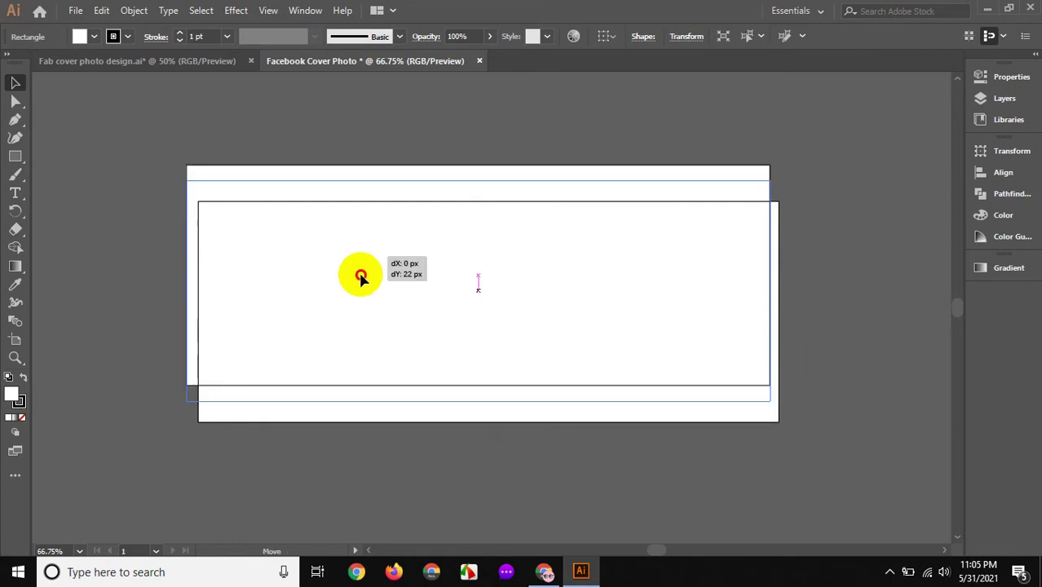
drag(367, 282, 370, 282)
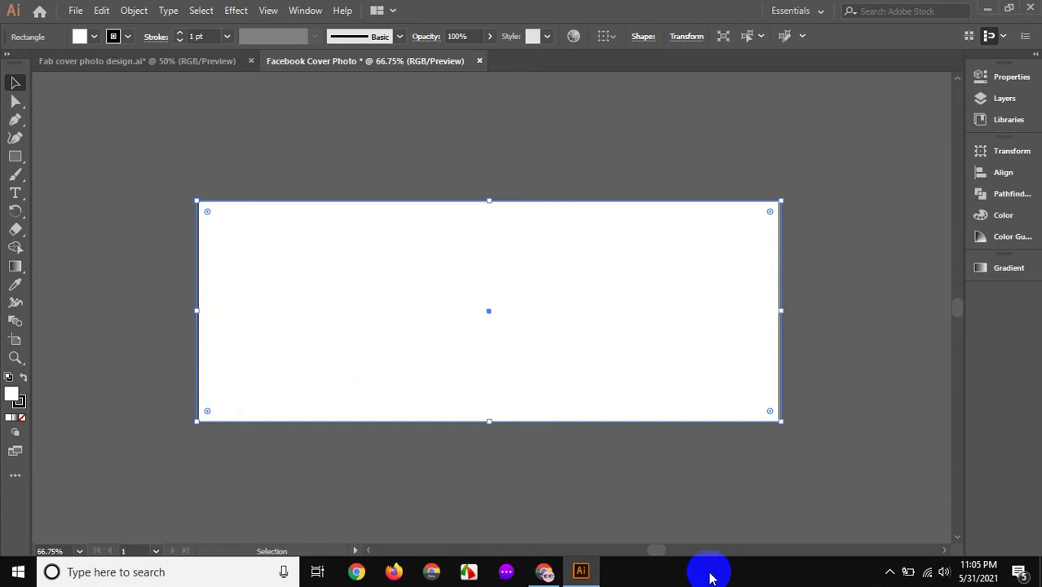
click(545, 573)
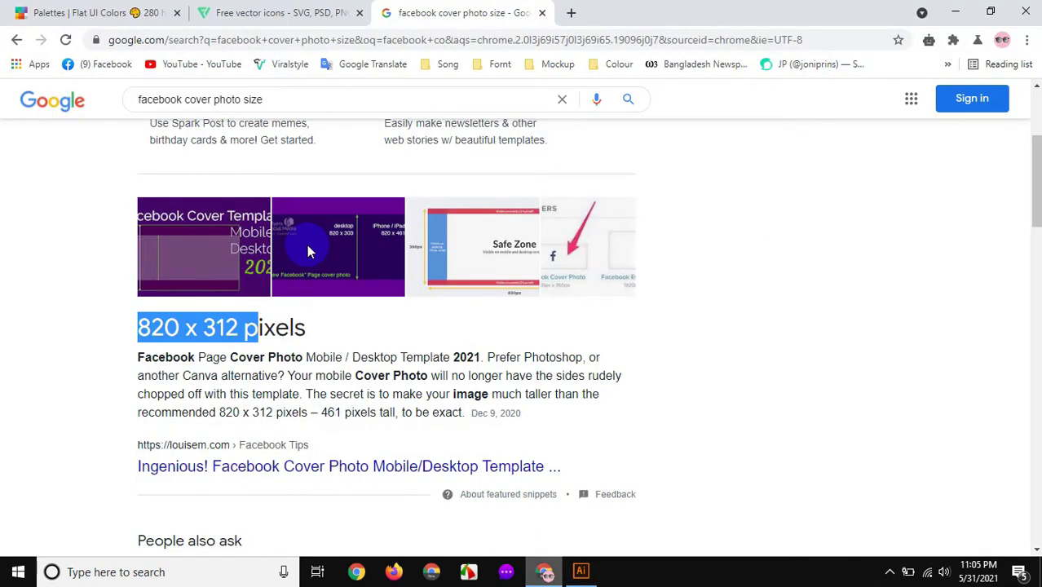
- Switch to the Flat UI Colors page and clear the stray text selections
click(91, 15)
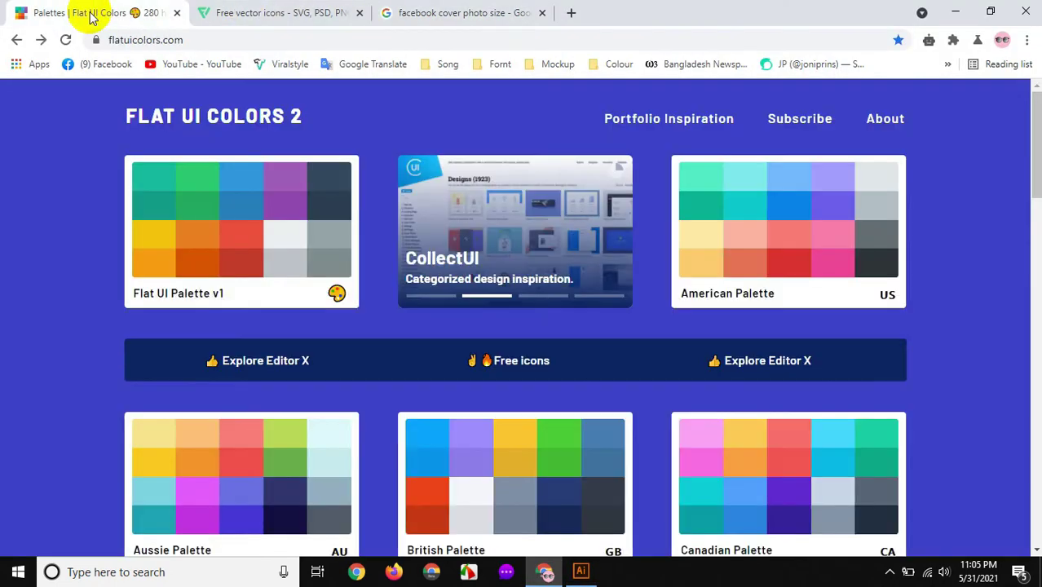
click(224, 39)
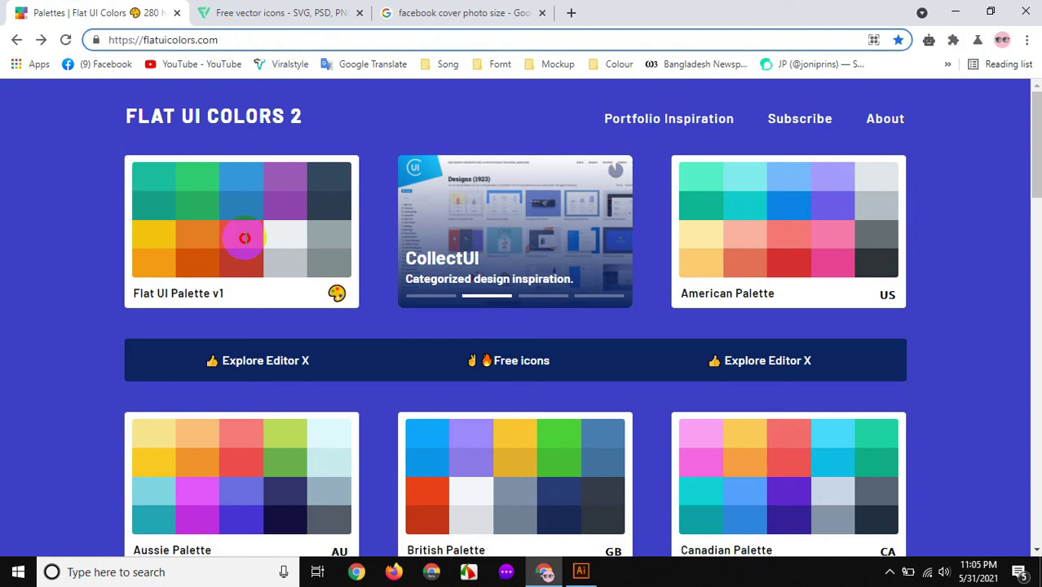
click(242, 235)
key(ctrl+a)
click(396, 316)
drag(81, 149, 52, 123)
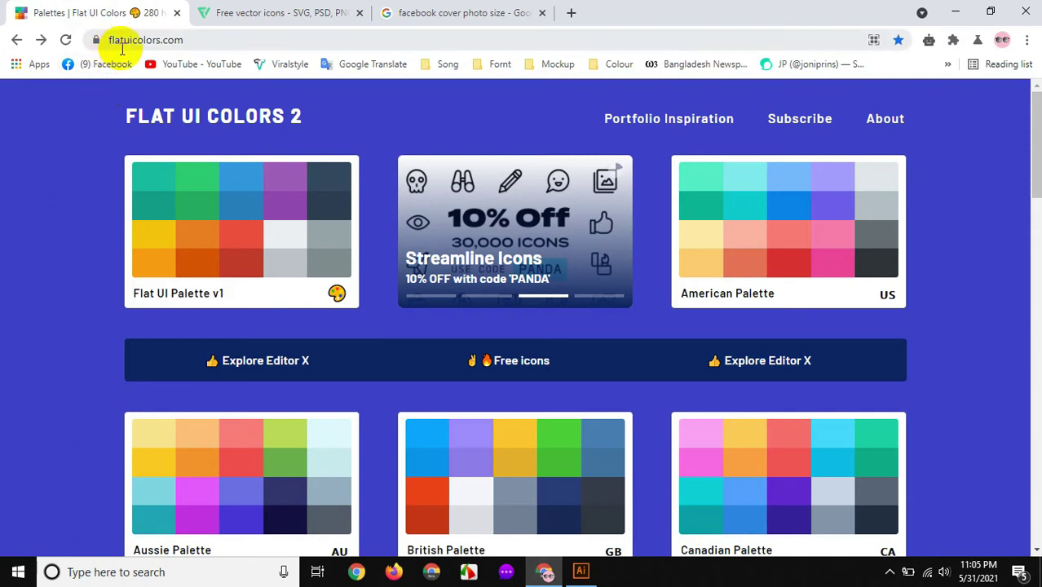
click(199, 41)
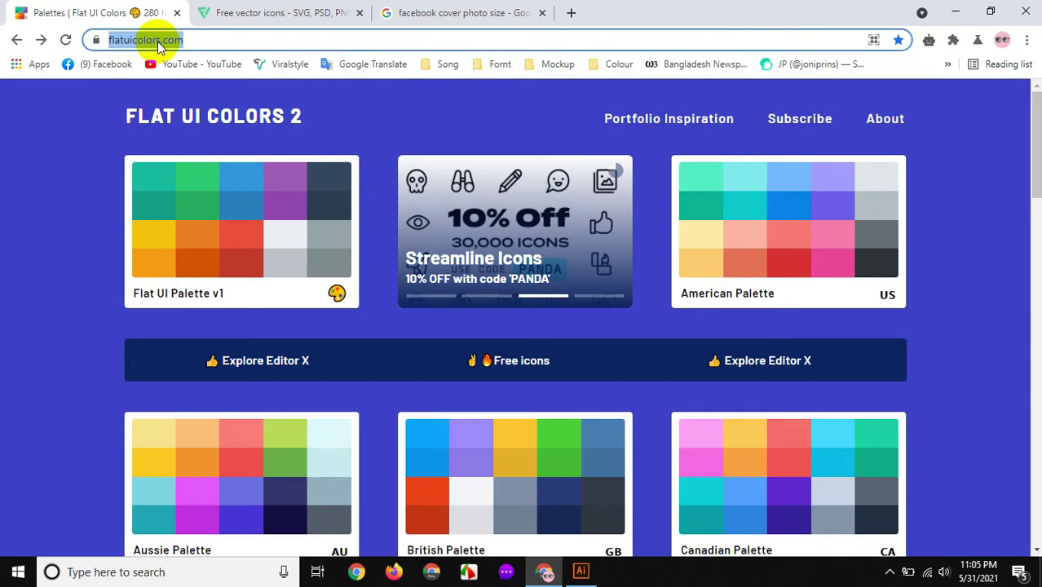
click(223, 40)
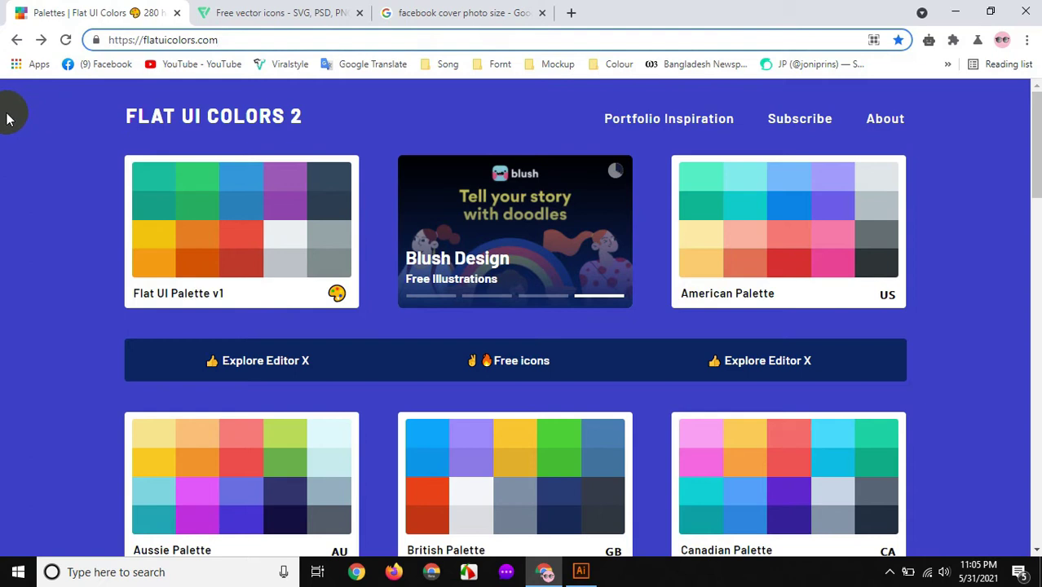
drag(114, 186, 51, 135)
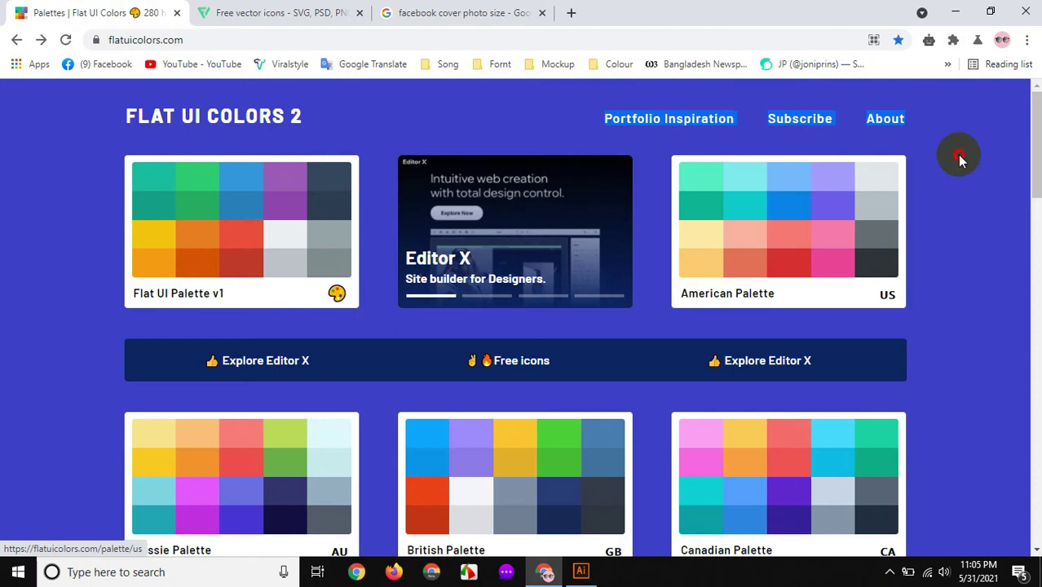
- Scroll through the palettes and open the British Palette
scroll(958, 160, down, 2)
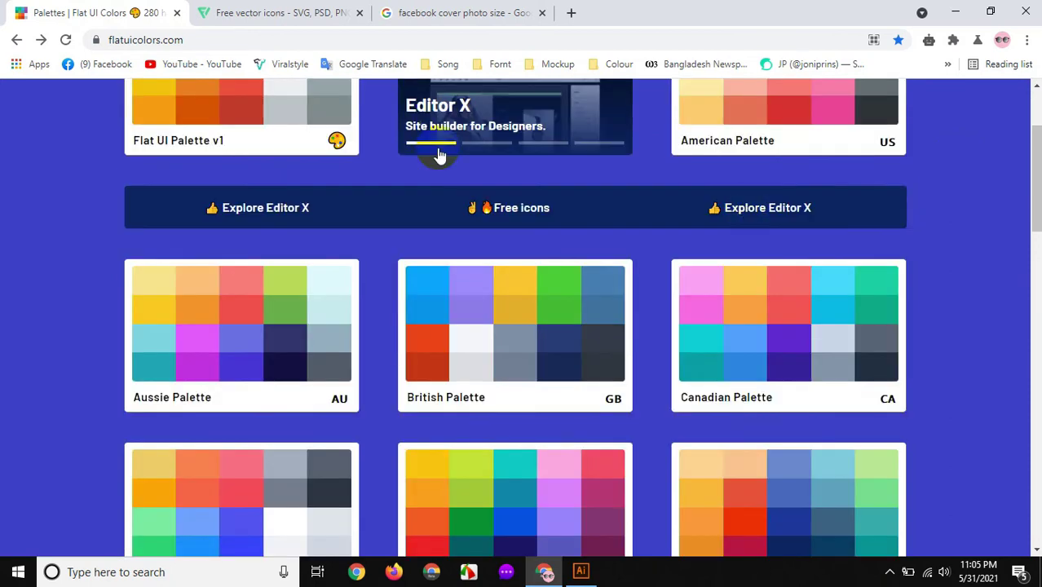
scroll(465, 233, down, 3)
scroll(469, 236, down, 3)
scroll(469, 234, down, 2)
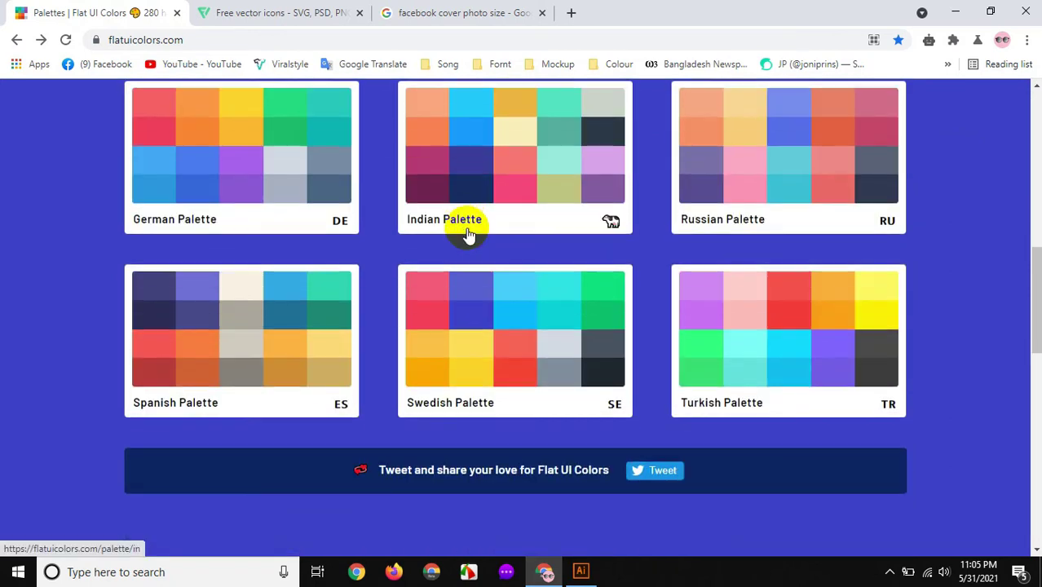
scroll(470, 233, up, 2)
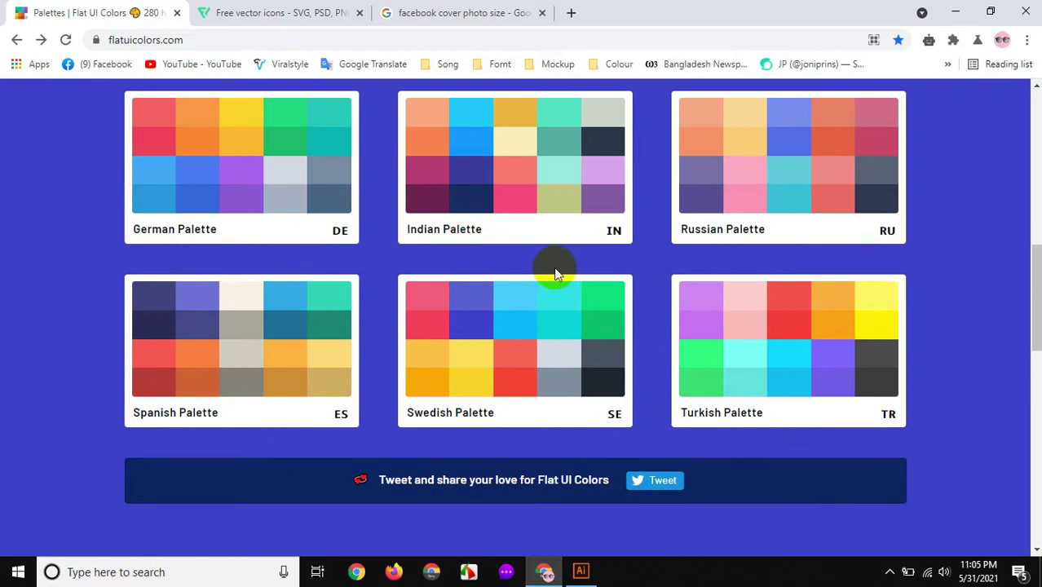
scroll(554, 269, up, 2)
scroll(568, 271, up, 4)
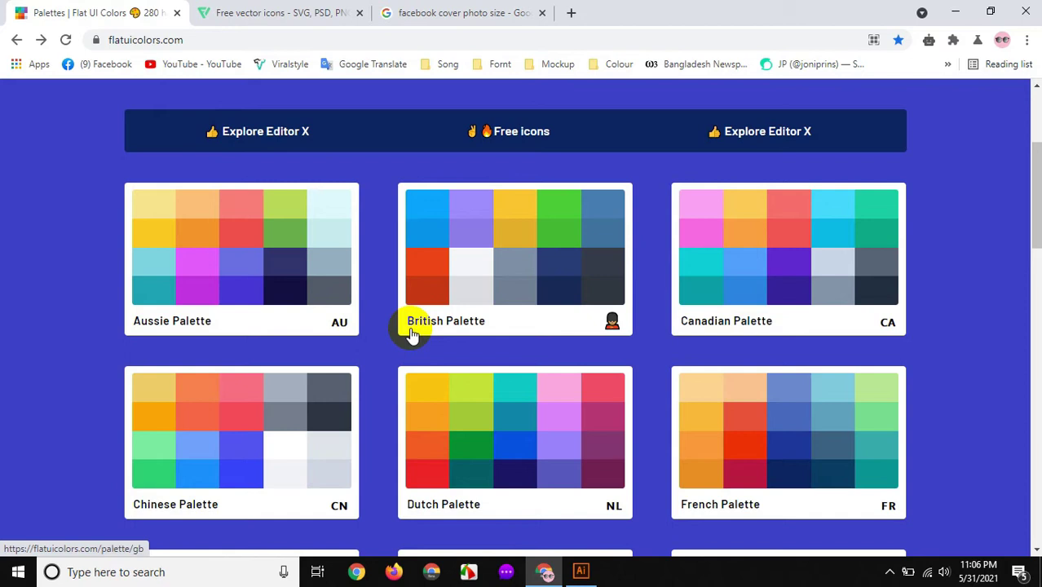
click(473, 242)
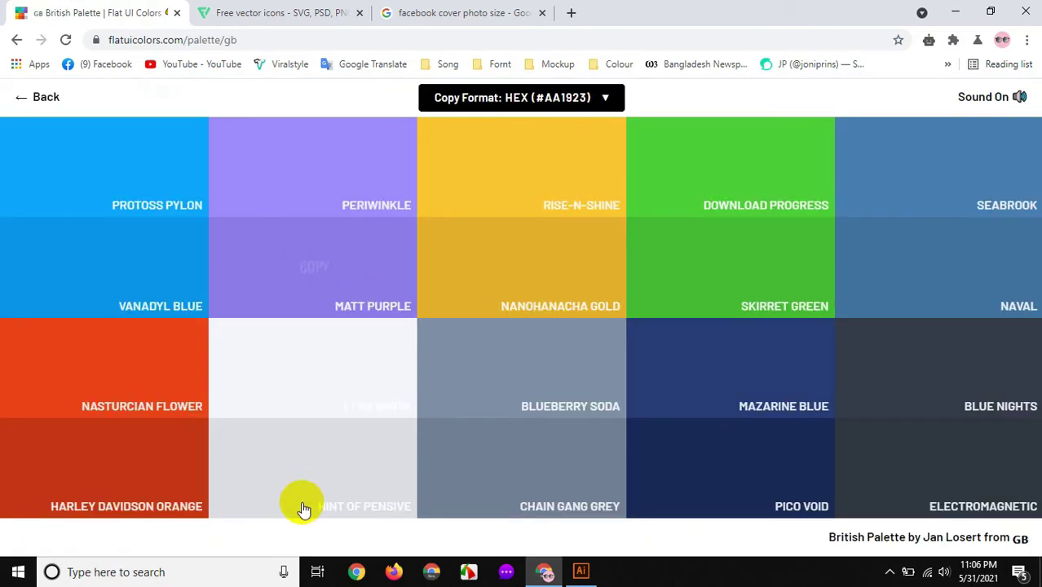
- Copy the Hint of Pensive #dcdde1 hex code and return to Illustrator
click(119, 173)
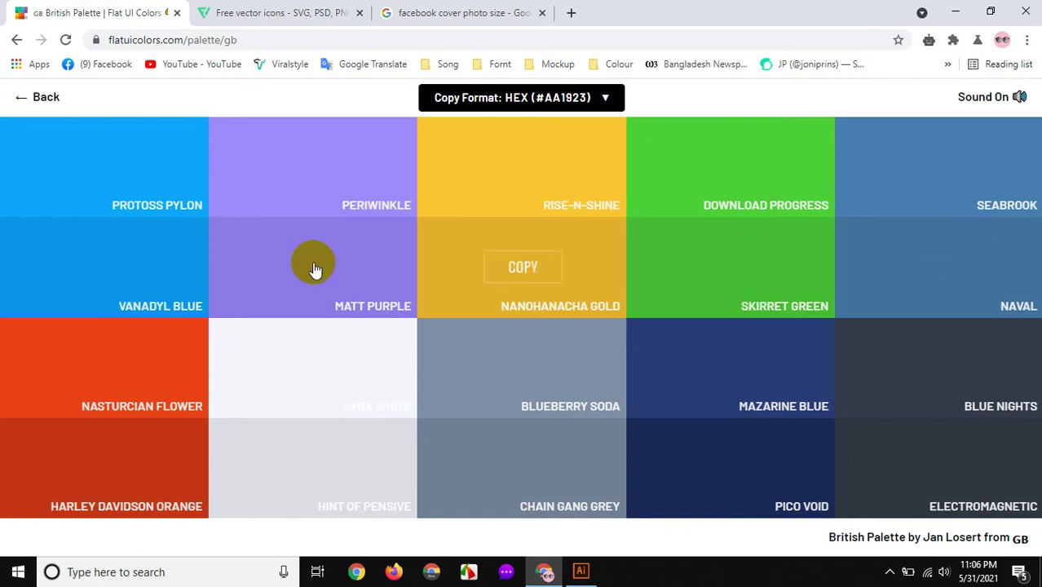
click(106, 269)
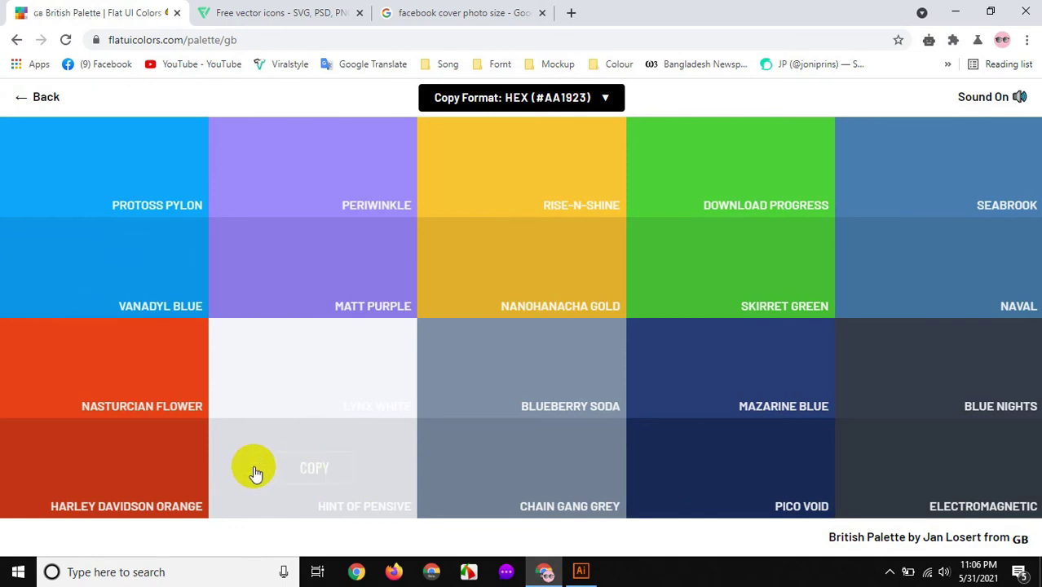
click(311, 479)
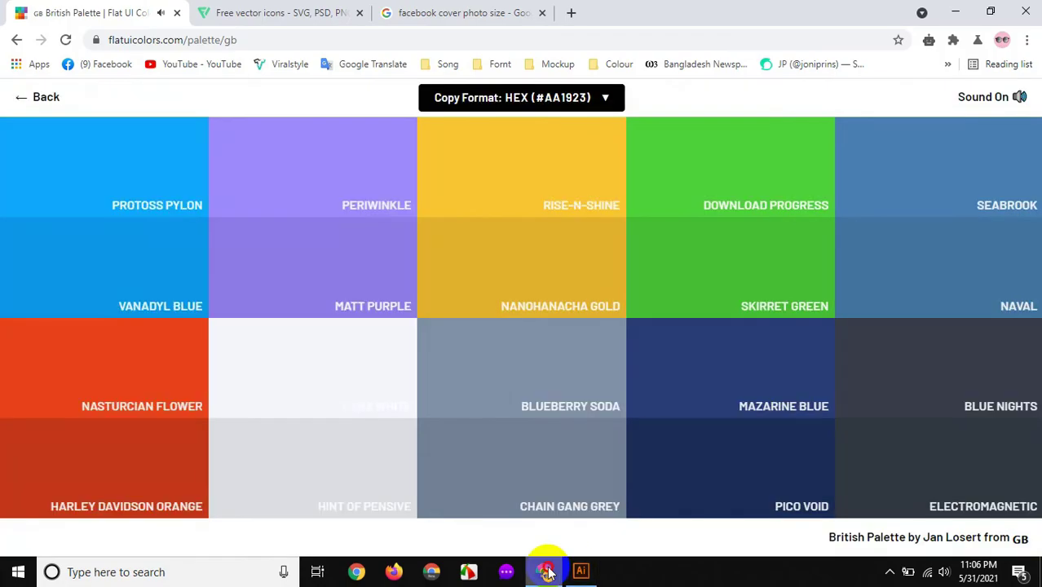
click(580, 571)
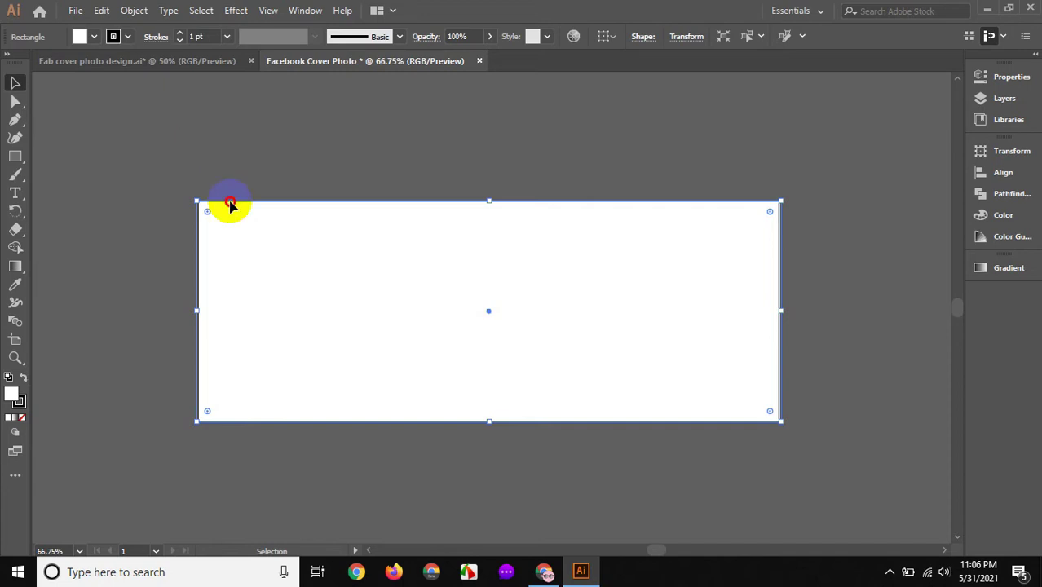
- Remove the rectangle's stroke and set its fill to light grey #dcdde1
click(12, 394)
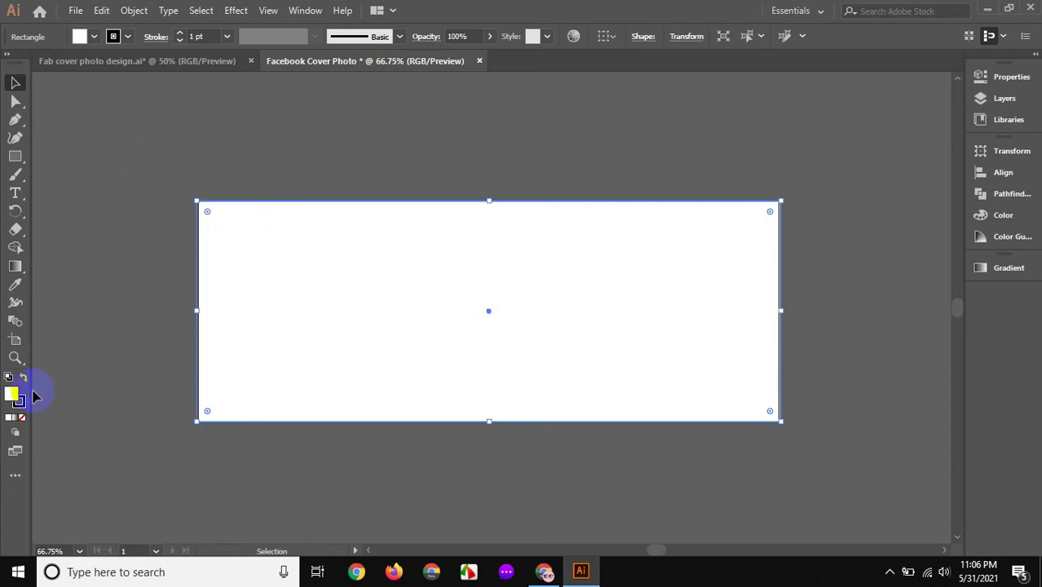
click(22, 407)
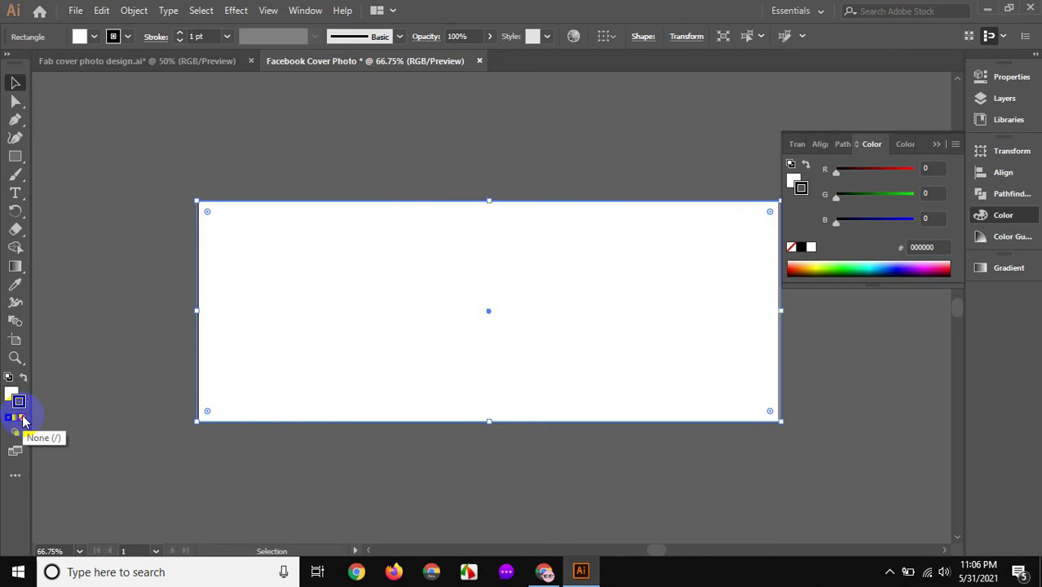
click(22, 418)
click(12, 397)
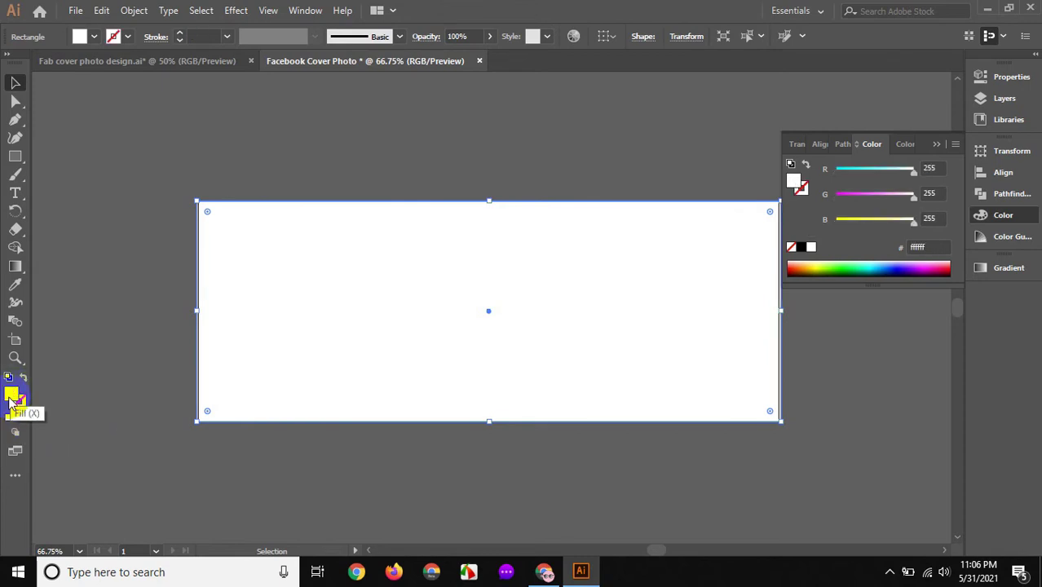
double_click(11, 397)
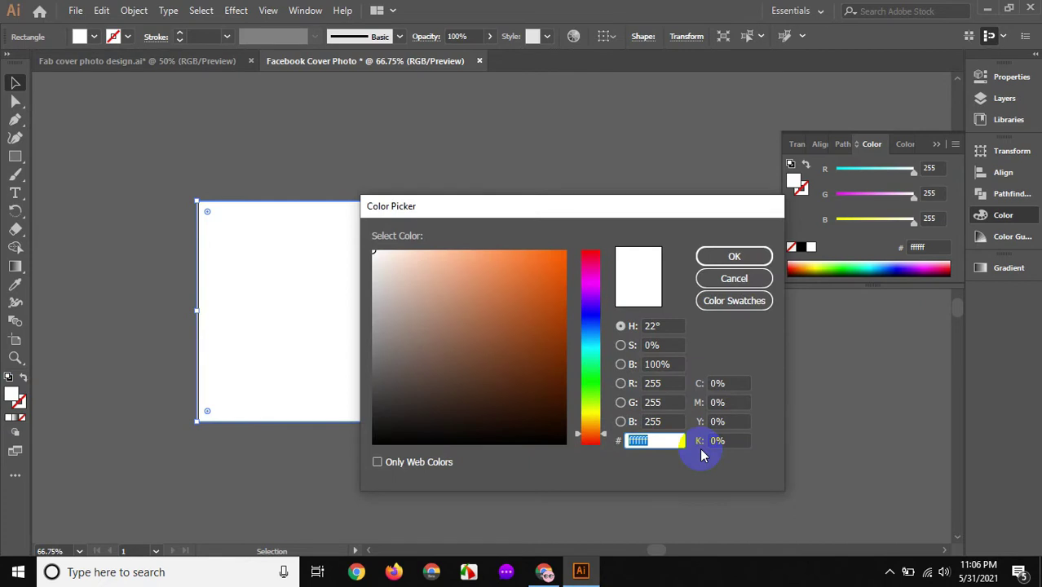
text(#dcdde1)
click(634, 440)
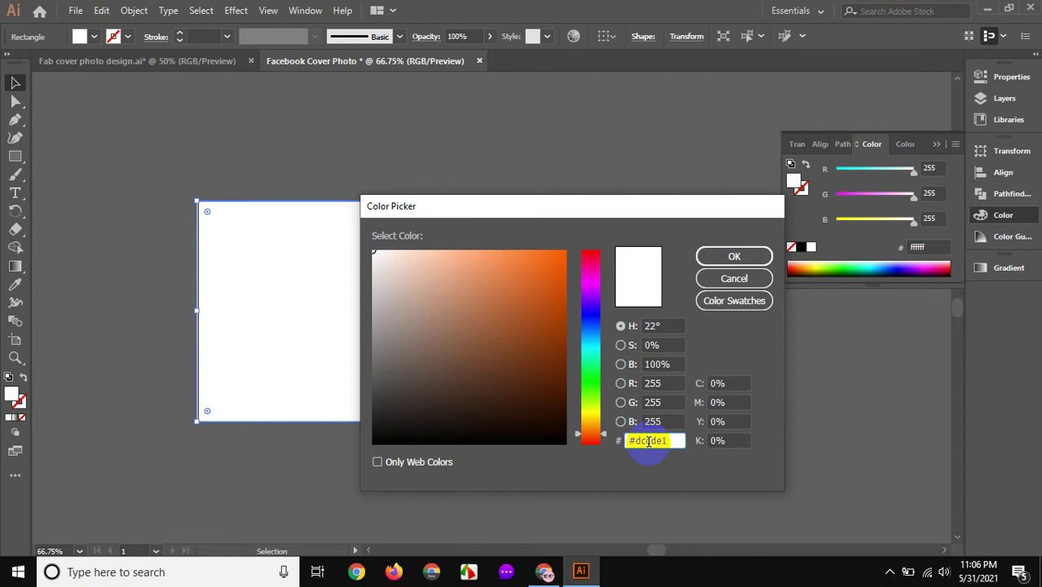
mouse_move(648, 440)
mouse_down()
mouse_move(670, 442)
mouse_move(638, 440)
mouse_move(679, 442)
mouse_up()
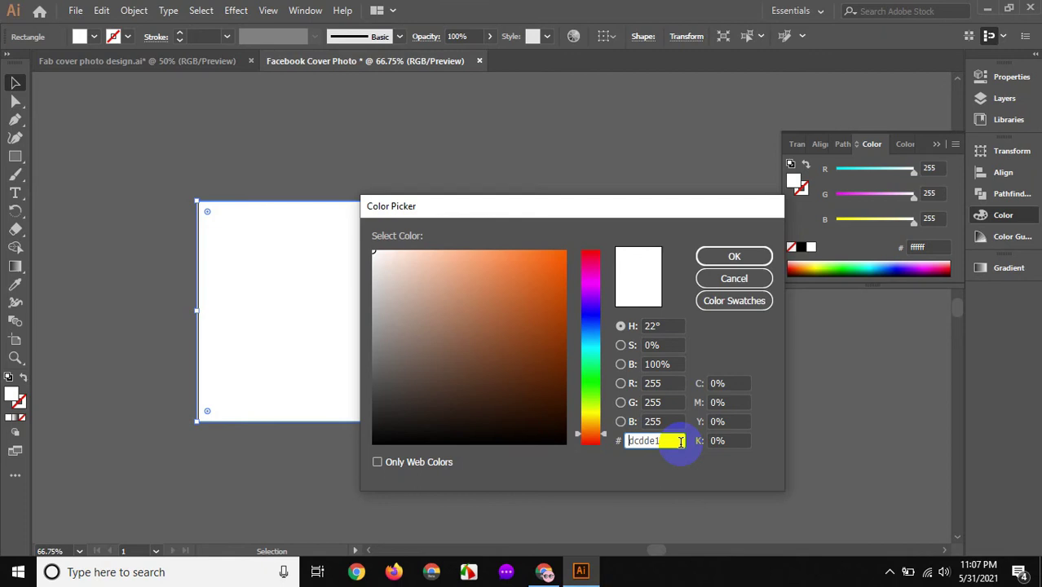
key(Home)
key(Delete)
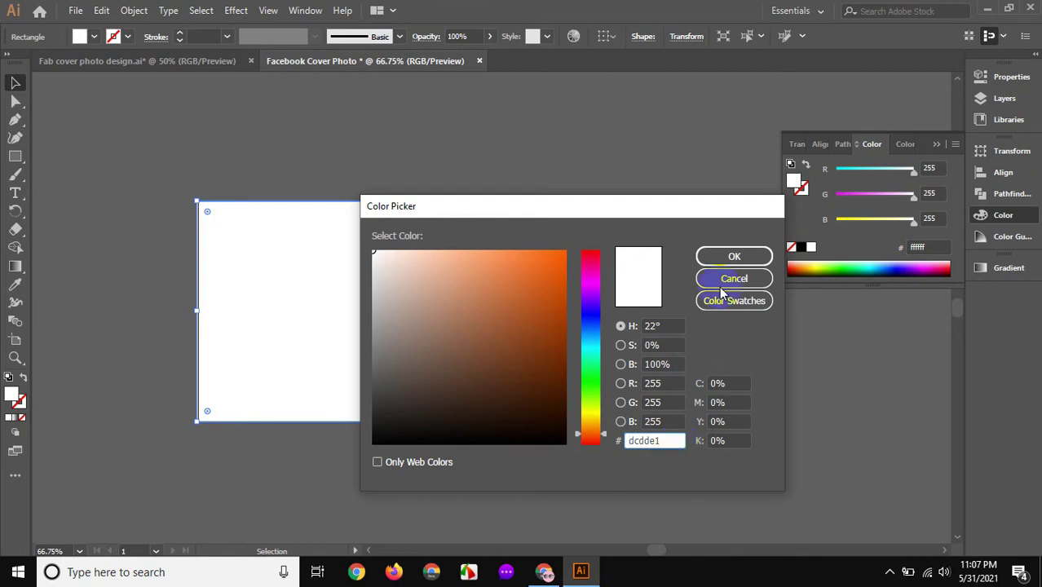
click(734, 258)
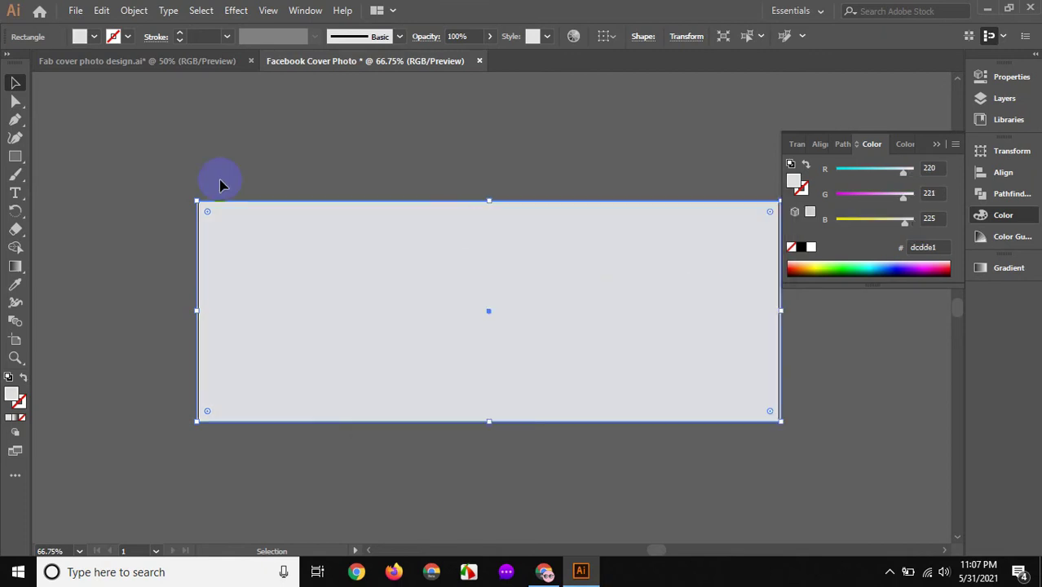
- Snap the grey rectangle's left and right edges to the artboard, then deselect everything
click(123, 165)
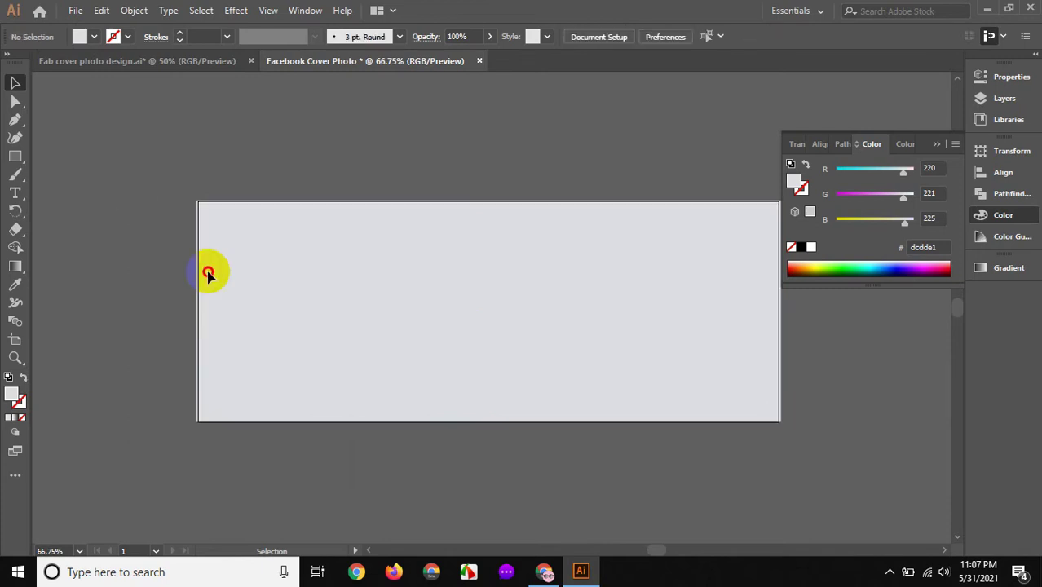
click(228, 308)
drag(195, 309, 198, 309)
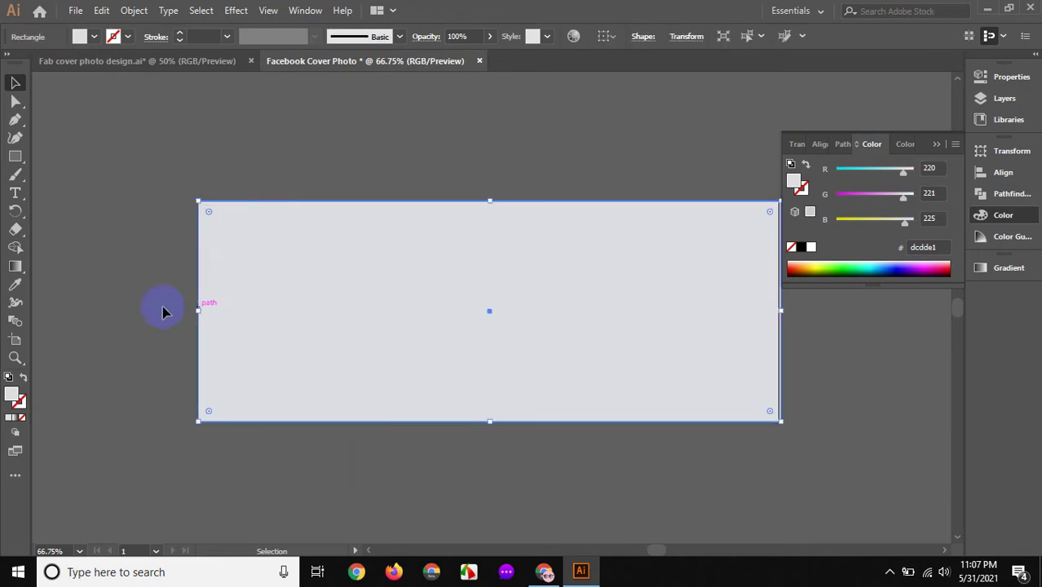
click(147, 305)
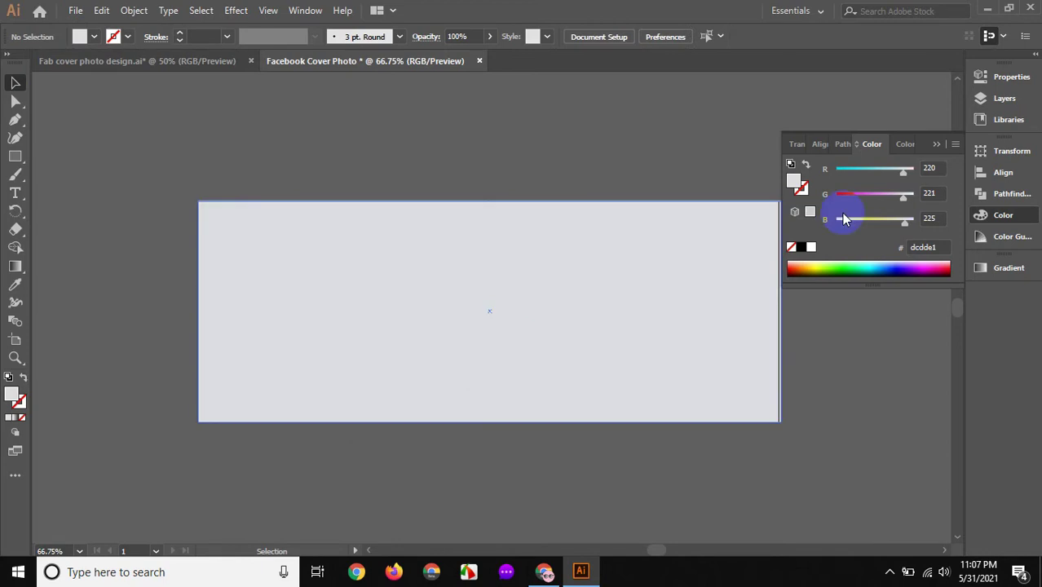
click(936, 146)
click(772, 314)
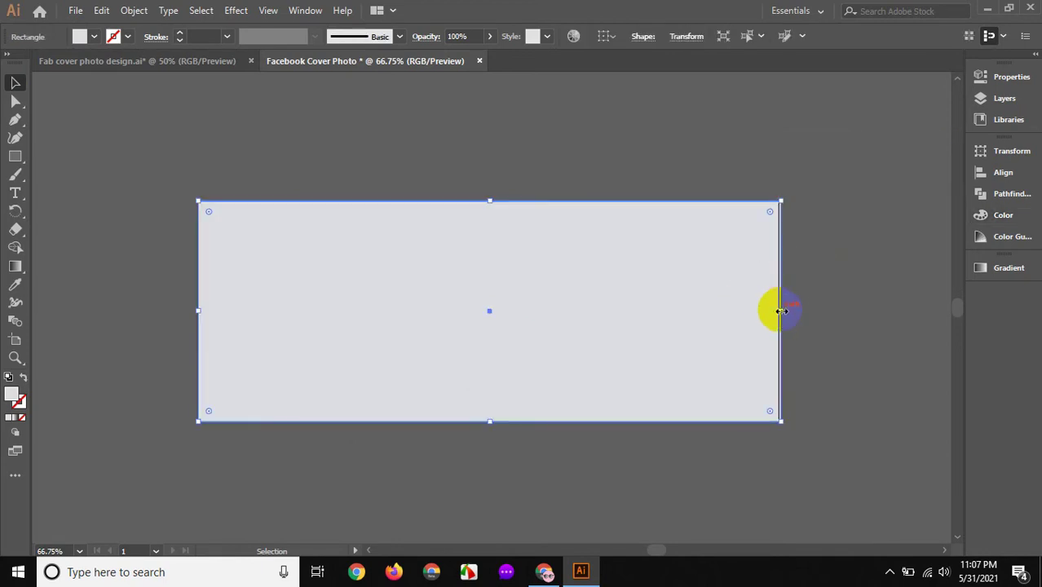
drag(780, 311, 778, 310)
click(326, 140)
drag(210, 144, 481, 361)
click(123, 312)
click(355, 351)
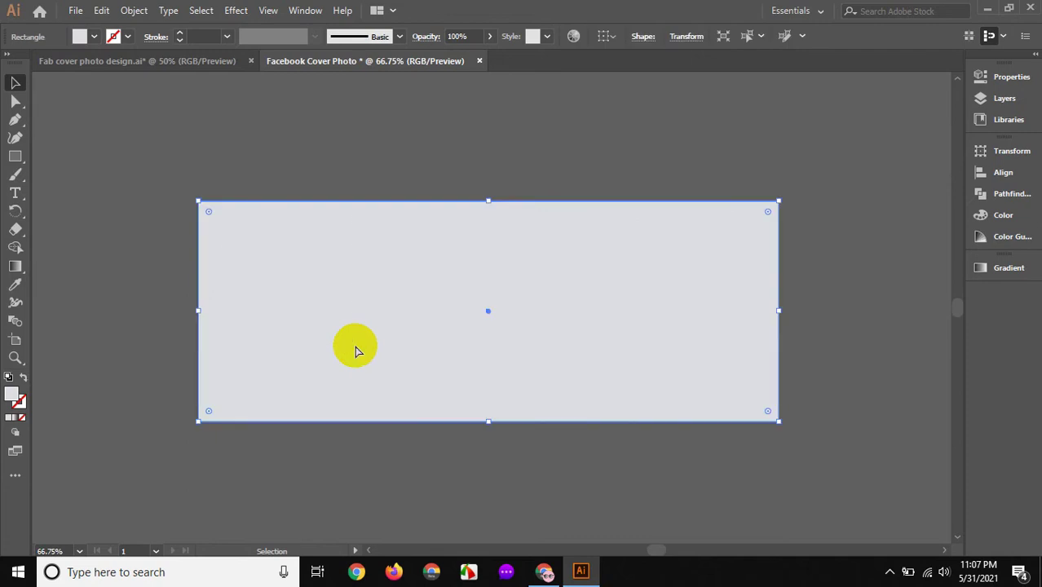
key(ctrl+2)
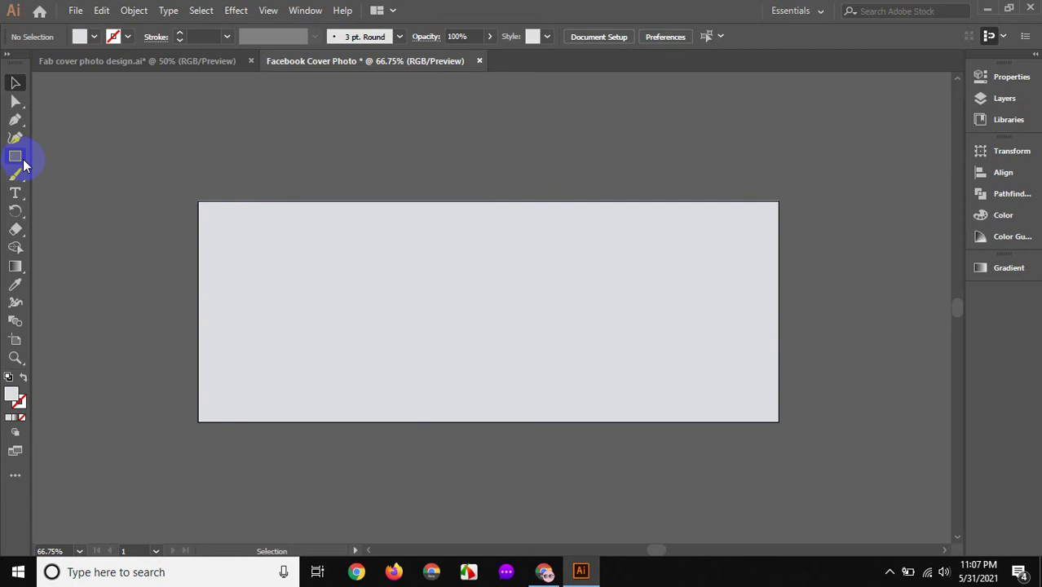
- Draw a second rectangle over the artboard's lower-right area, then switch to Flat UI Colors
drag(22, 163, 68, 167)
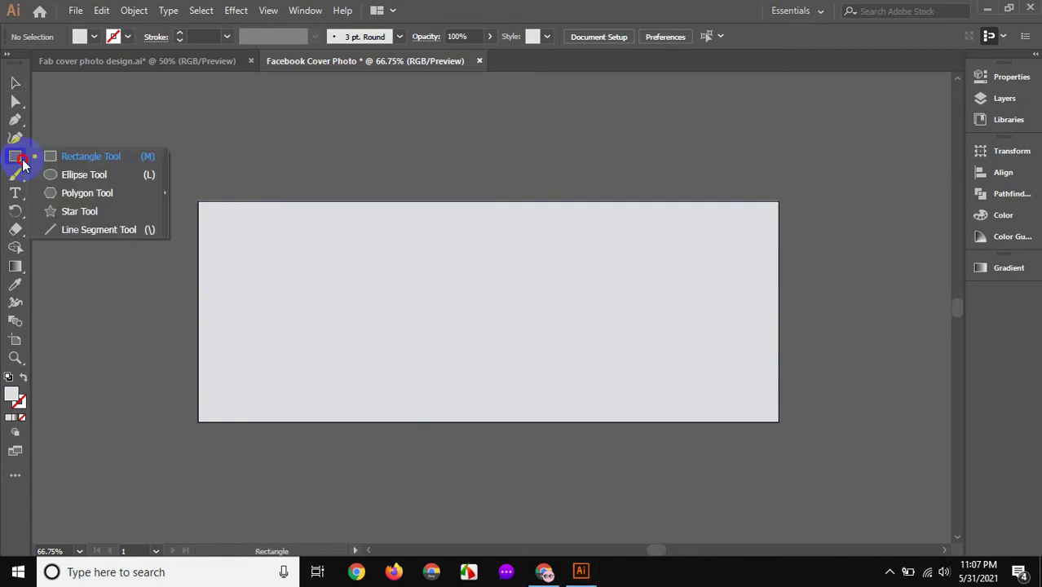
click(69, 163)
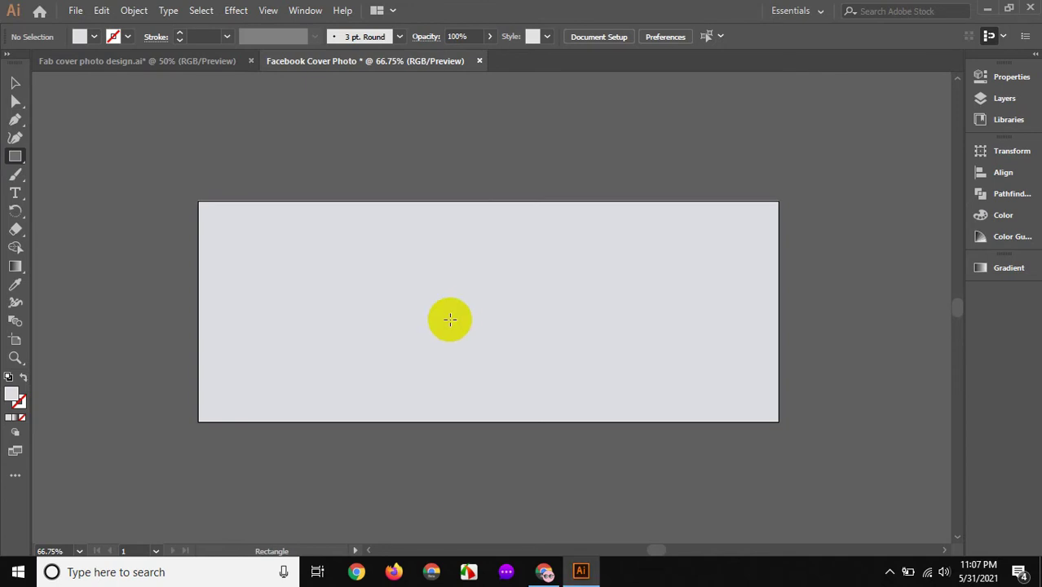
drag(438, 295, 778, 422)
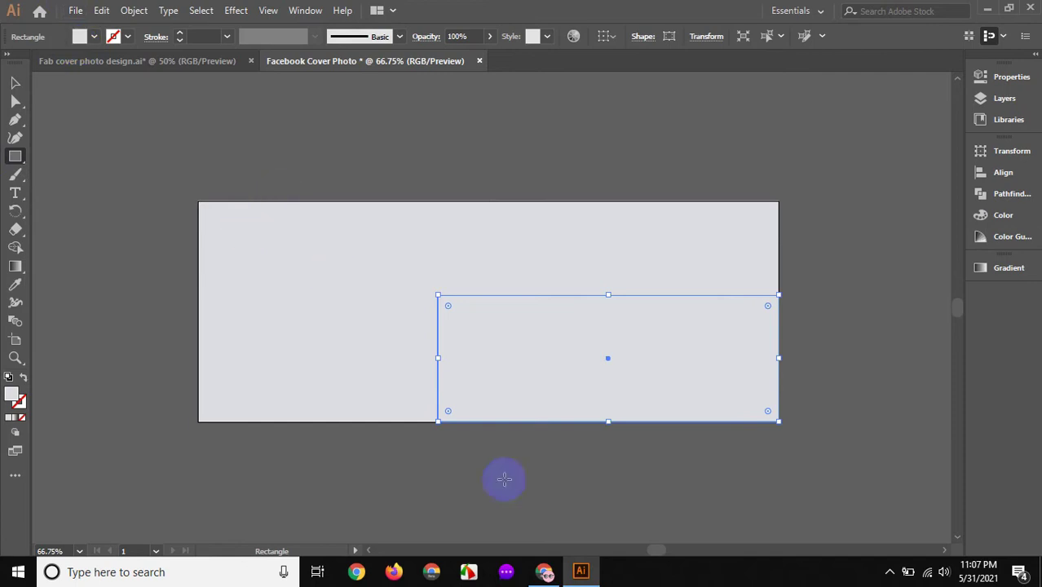
click(544, 571)
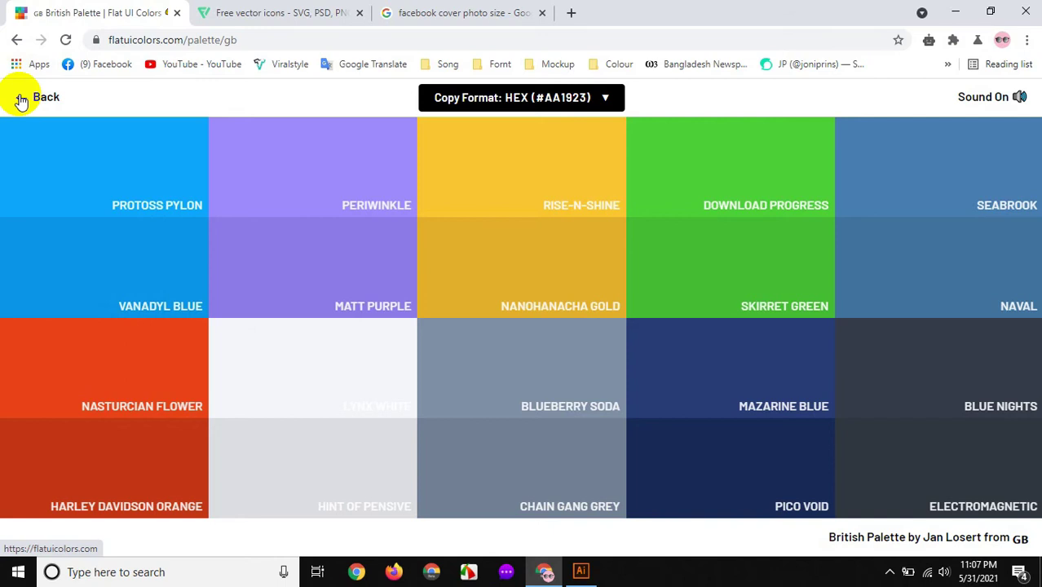
- Copy Sun Flower yellow #f1c40f from Flat UI Palette v1 and make Illustrator's fill active
click(20, 98)
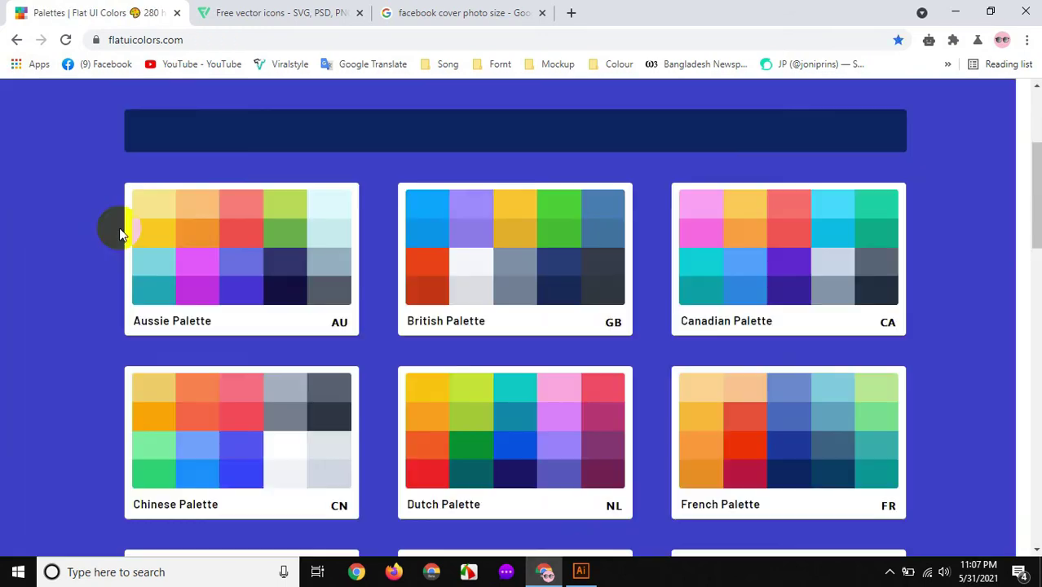
scroll(202, 280, up, 3)
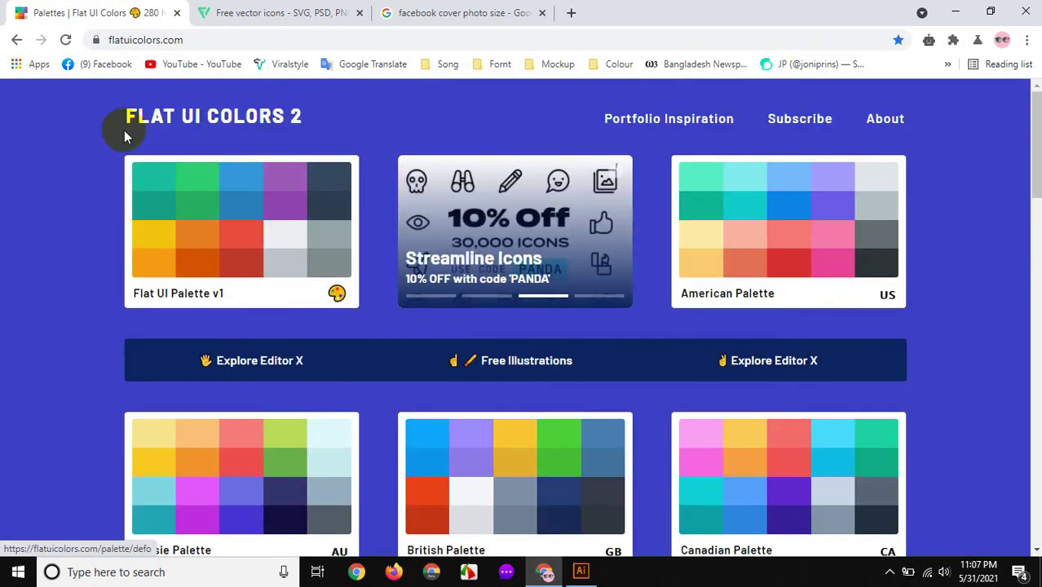
click(211, 229)
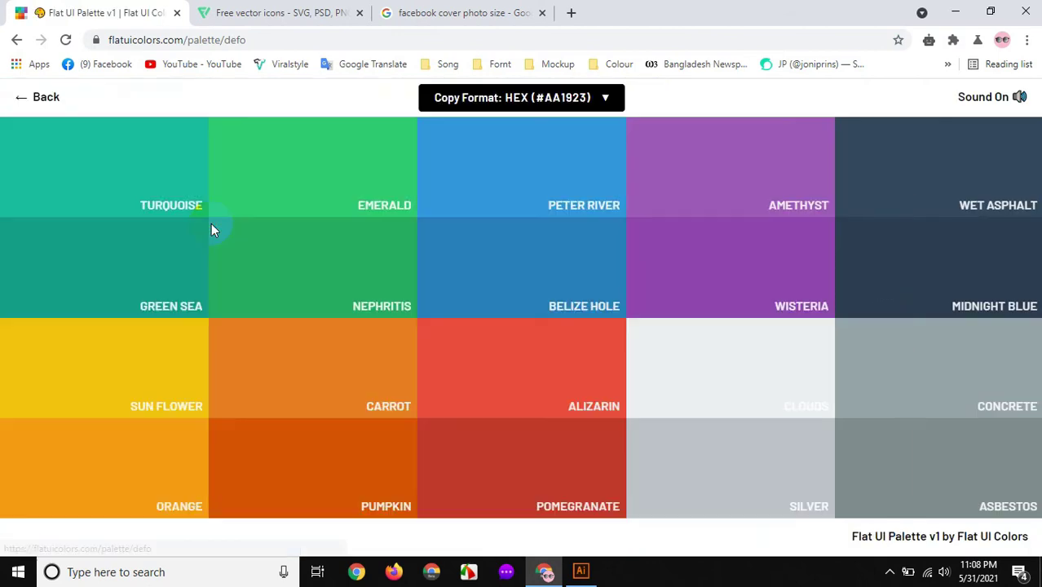
click(104, 375)
click(572, 575)
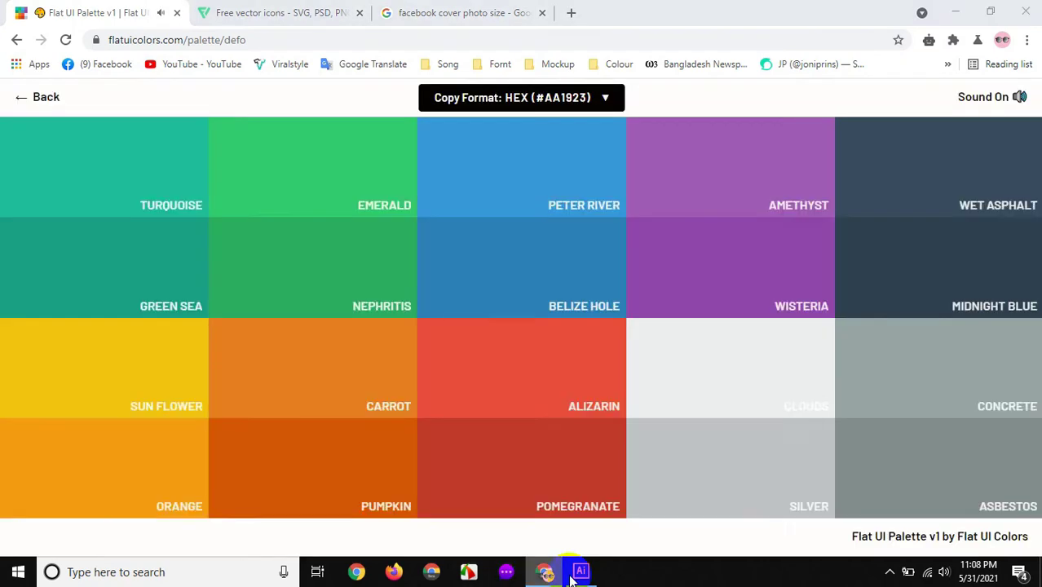
click(12, 395)
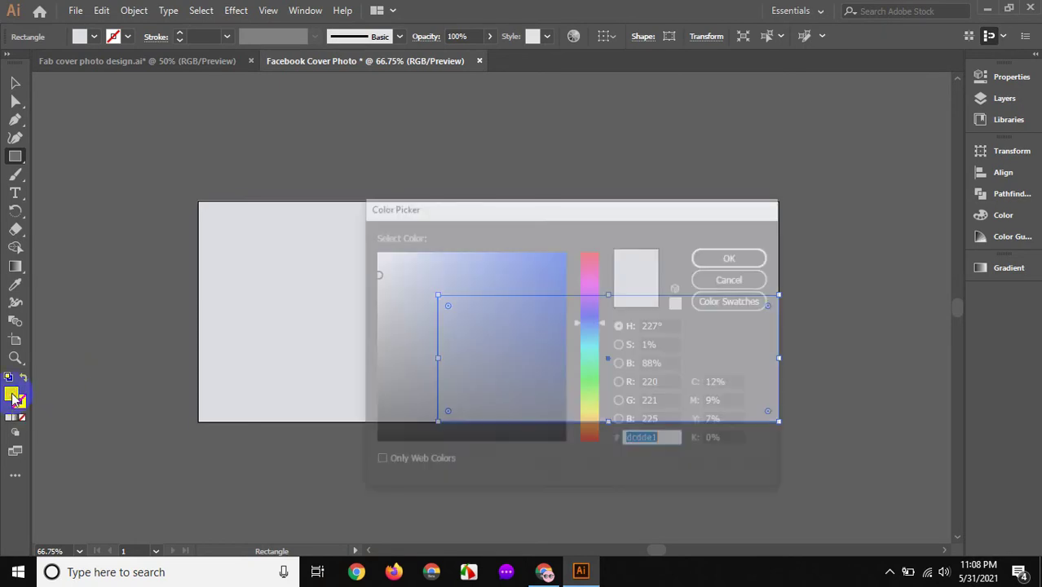
- Change the lower-right rectangle's fill to Sun Flower yellow #f1c40f and reselect it
double_click(676, 441)
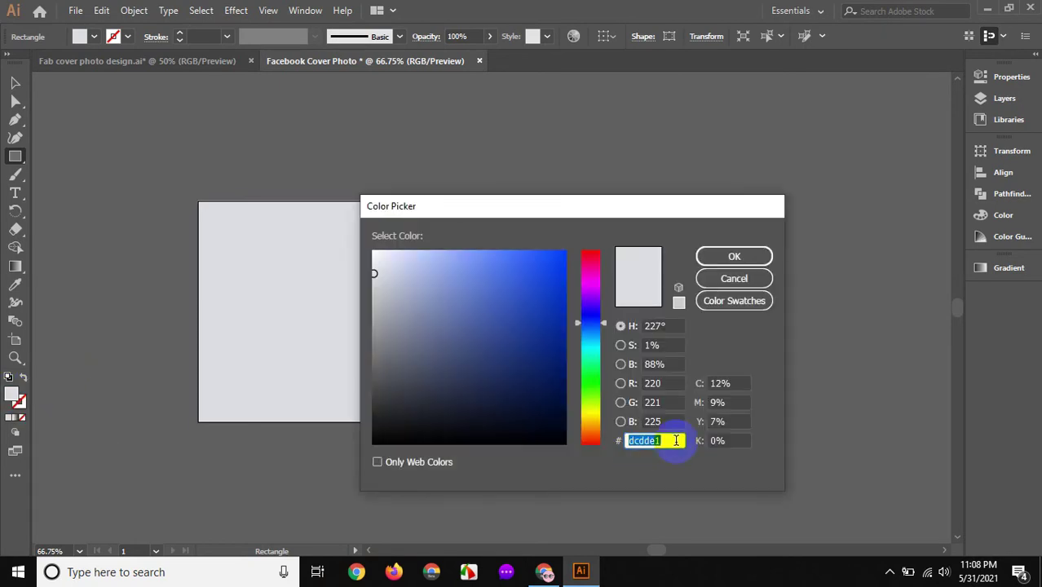
text(#f1c40f)
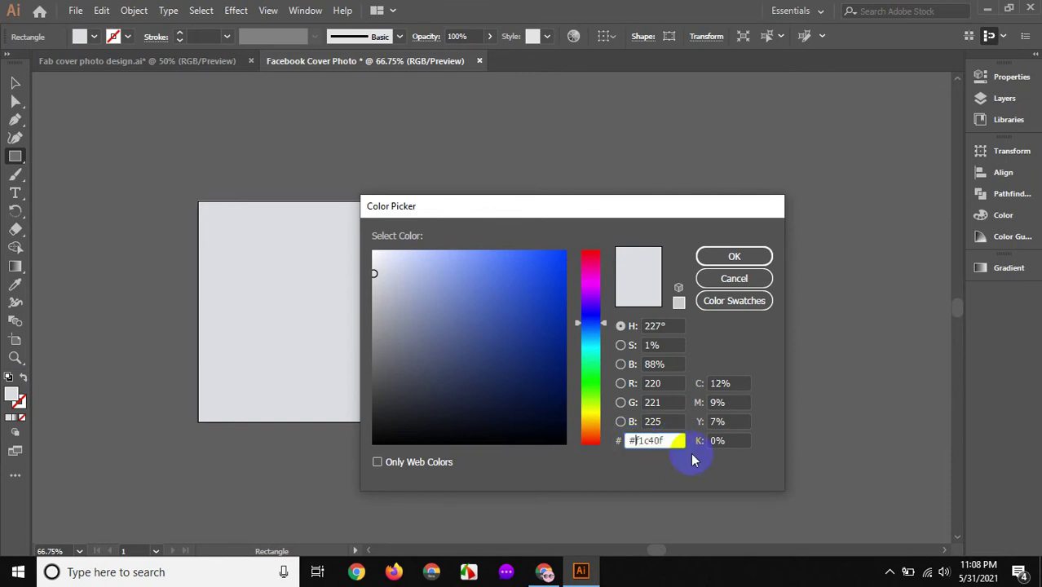
click(736, 258)
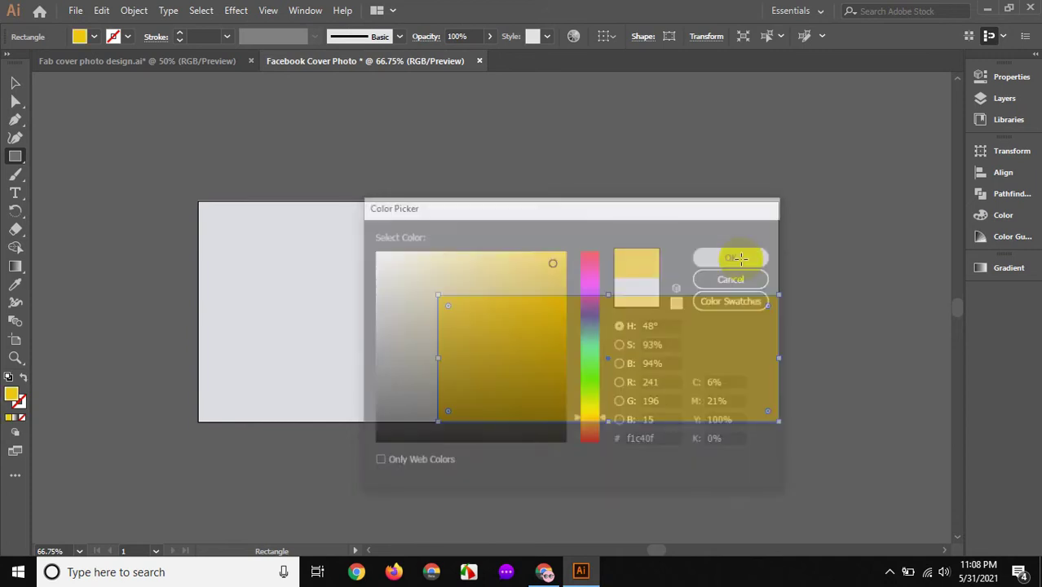
click(15, 83)
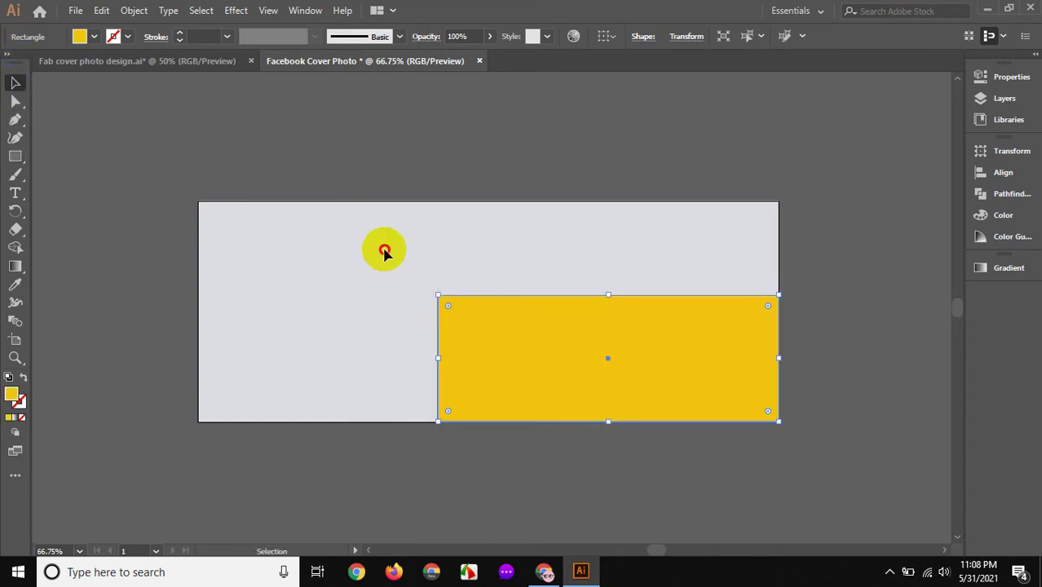
drag(384, 251, 560, 400)
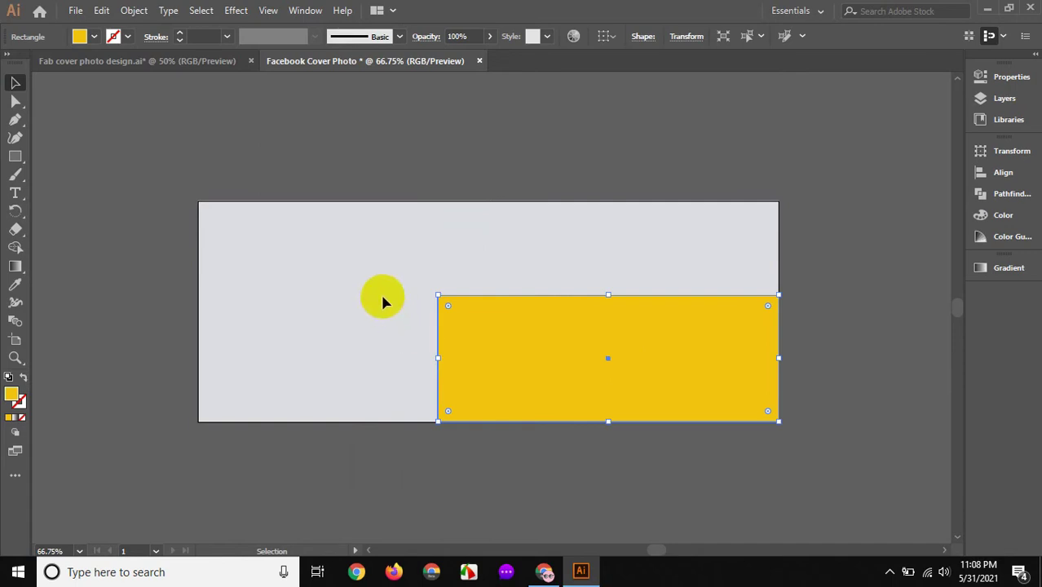
drag(379, 236, 489, 350)
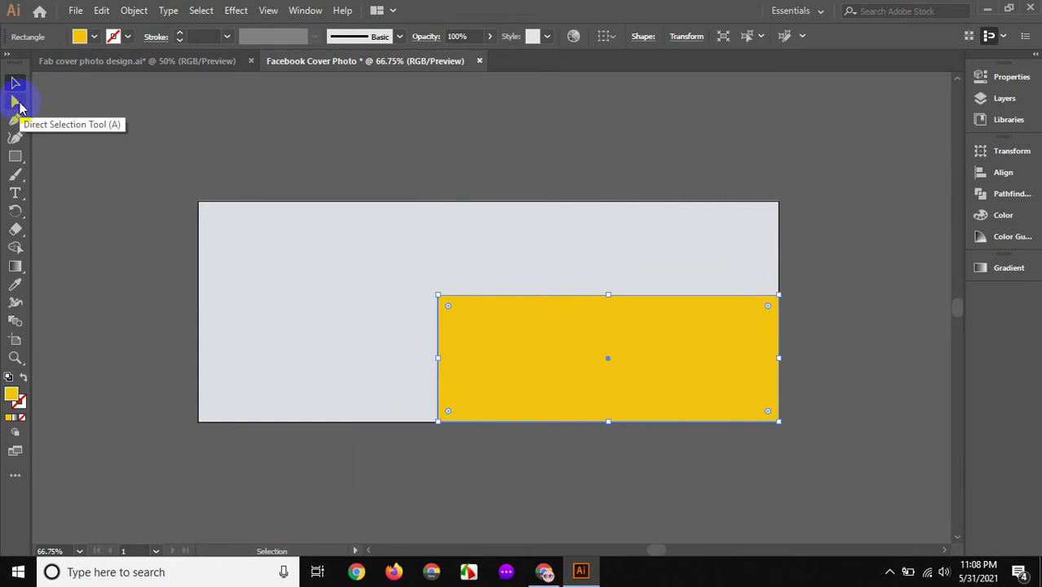
click(15, 101)
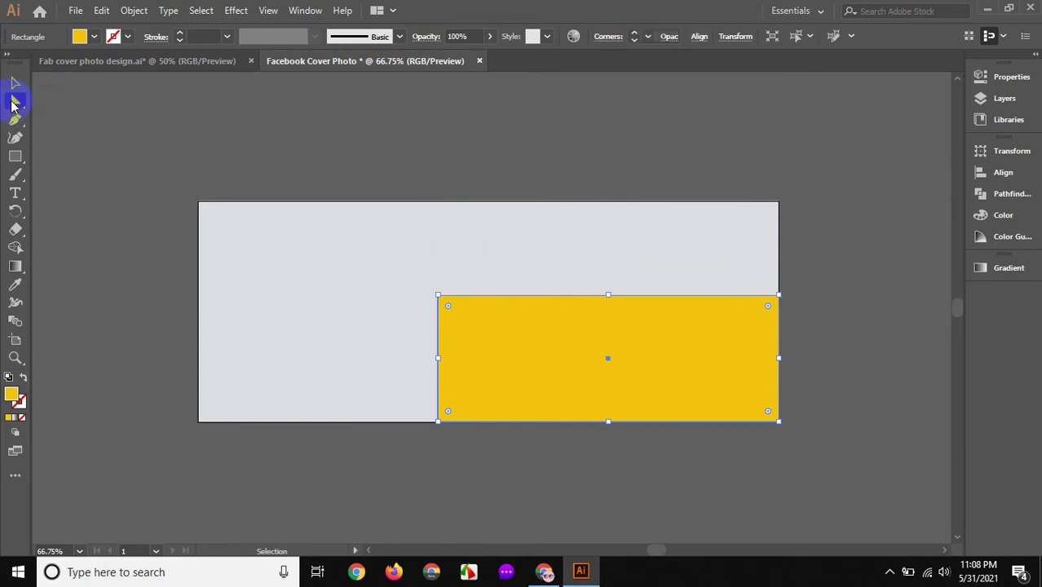
- Drag the yellow shape's bottom-left anchor sideways to slant its left edge
drag(365, 261, 516, 388)
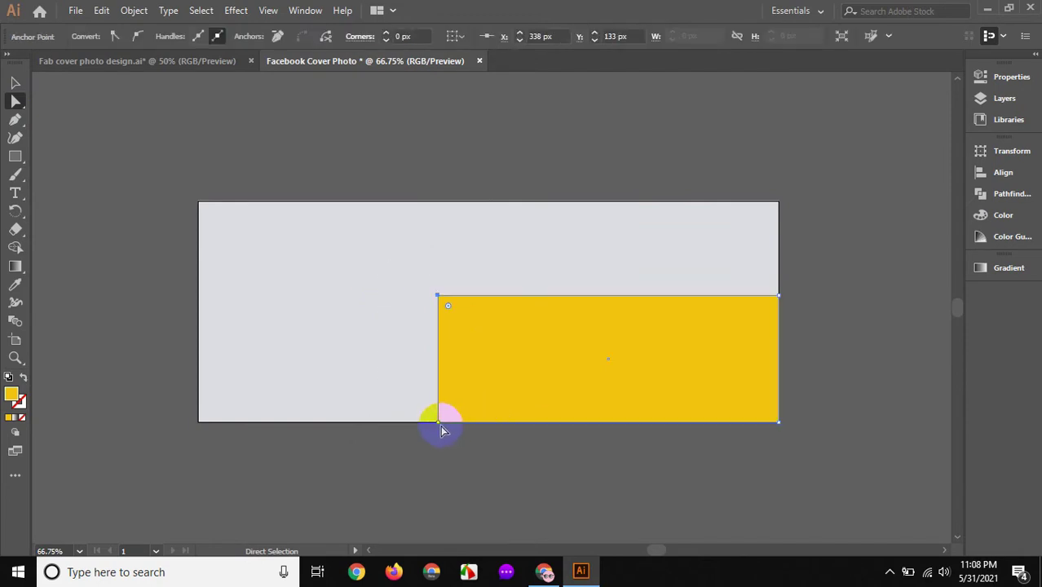
drag(439, 425, 589, 423)
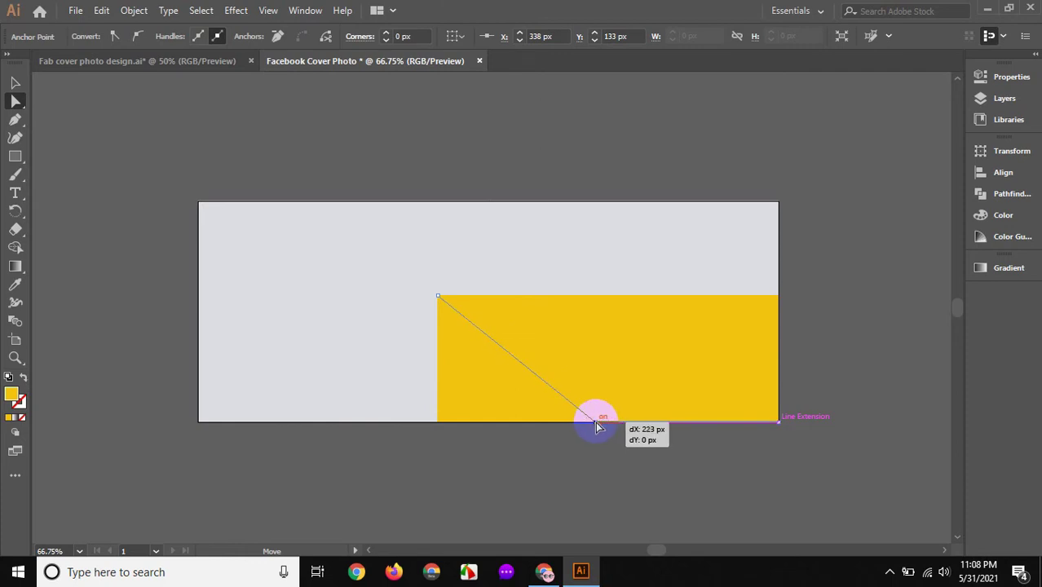
drag(589, 423, 596, 425)
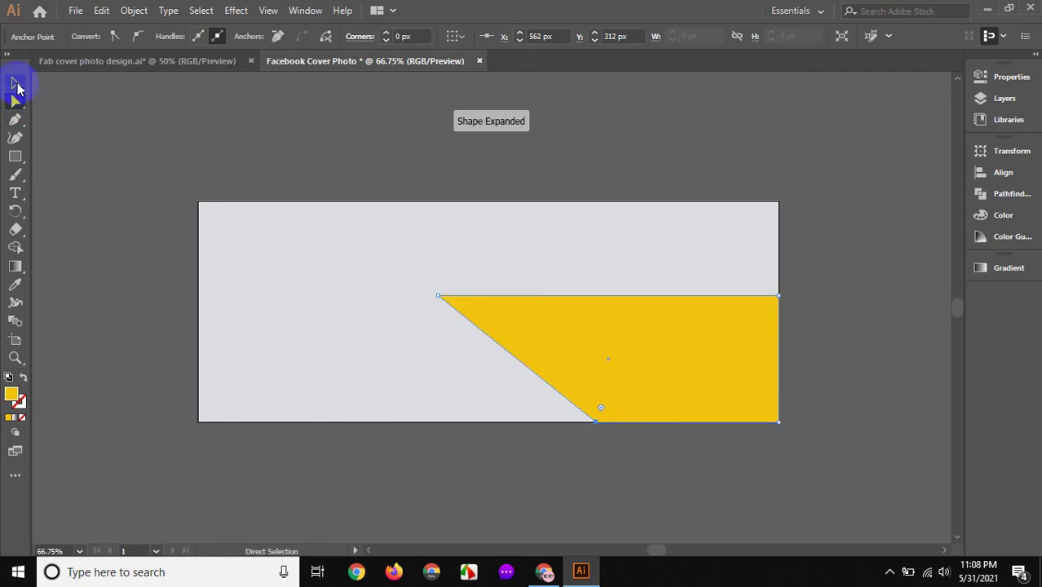
- Lower the yellow shape's top edge and narrow it slightly from the left
key(v)
click(438, 245)
click(607, 364)
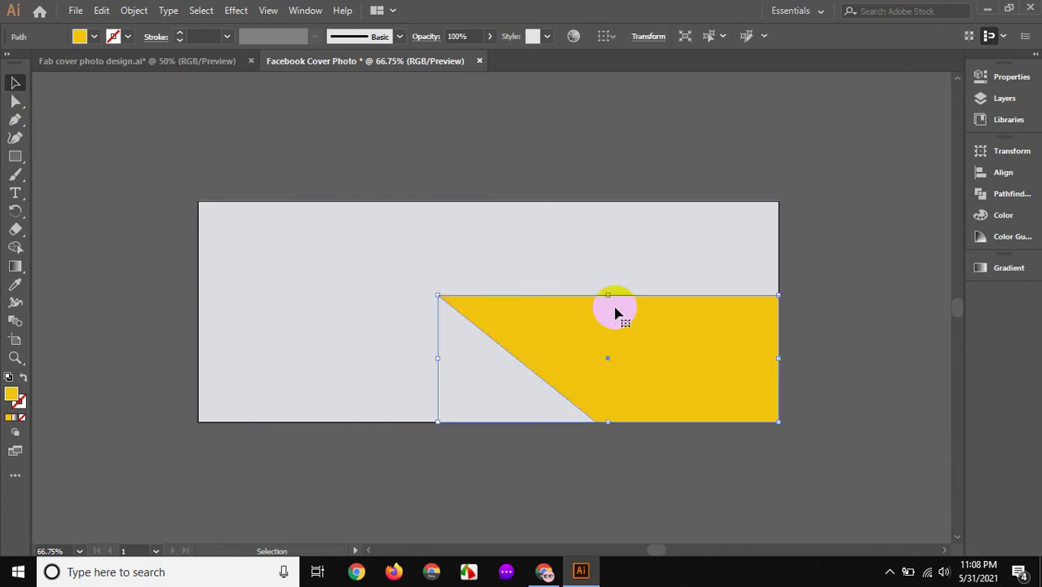
drag(610, 295, 610, 311)
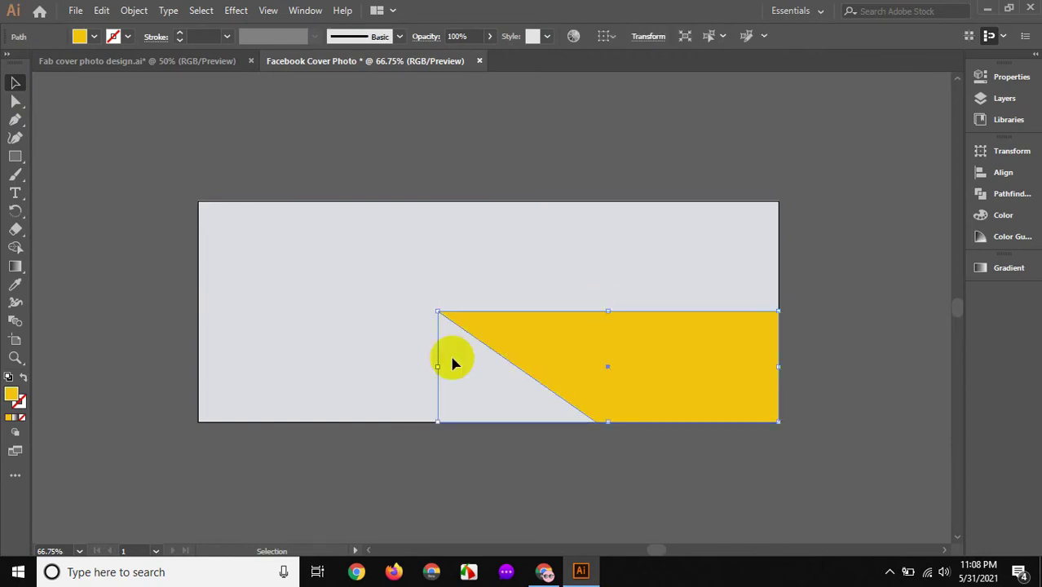
drag(440, 364, 457, 364)
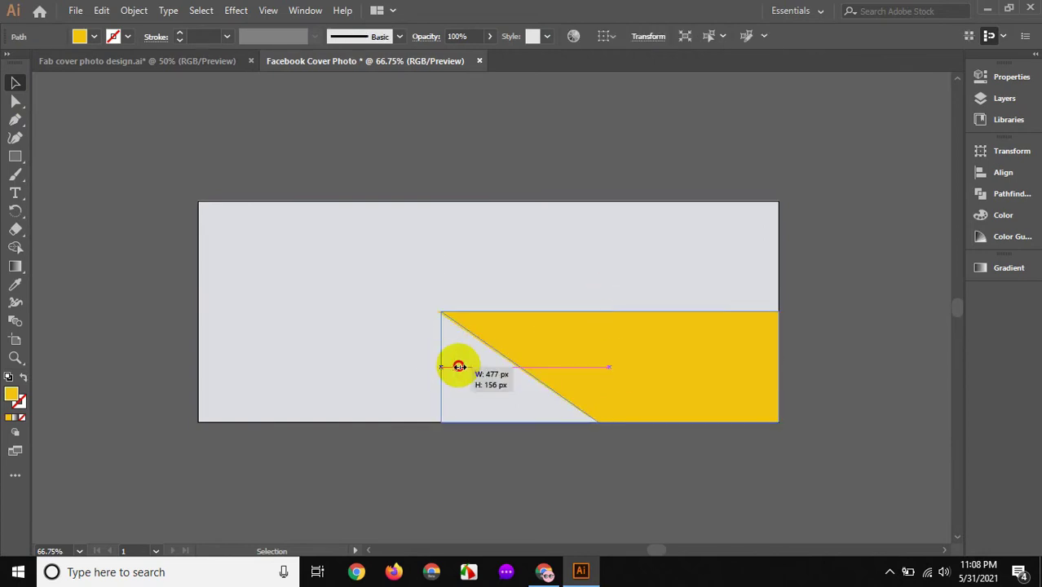
click(631, 481)
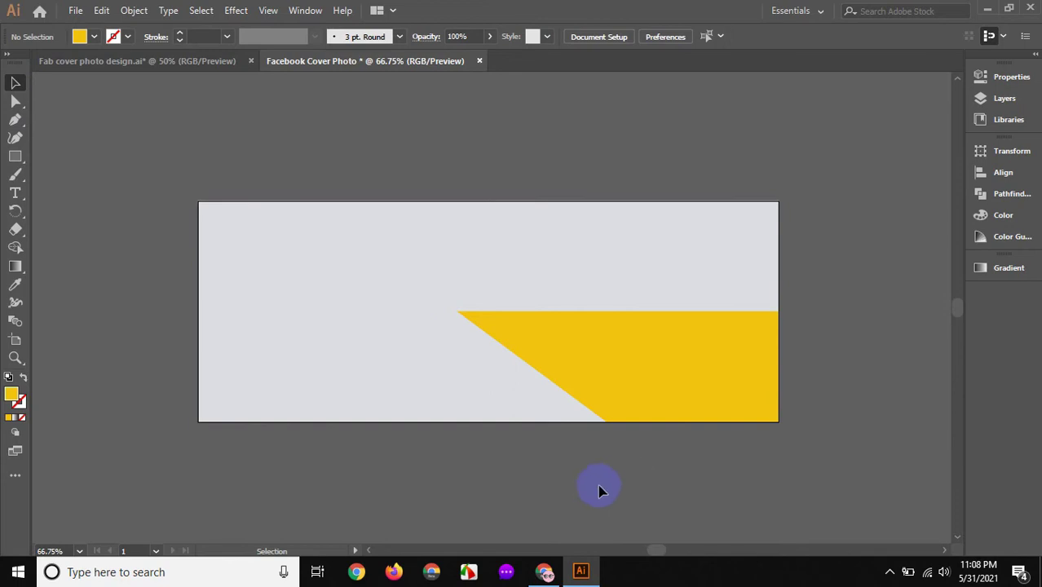
- Zoom and pan around the yellow shape's bottom slanted corner and the artboard's right edge
key(z)
click(530, 440)
scroll(521, 416, up, 3)
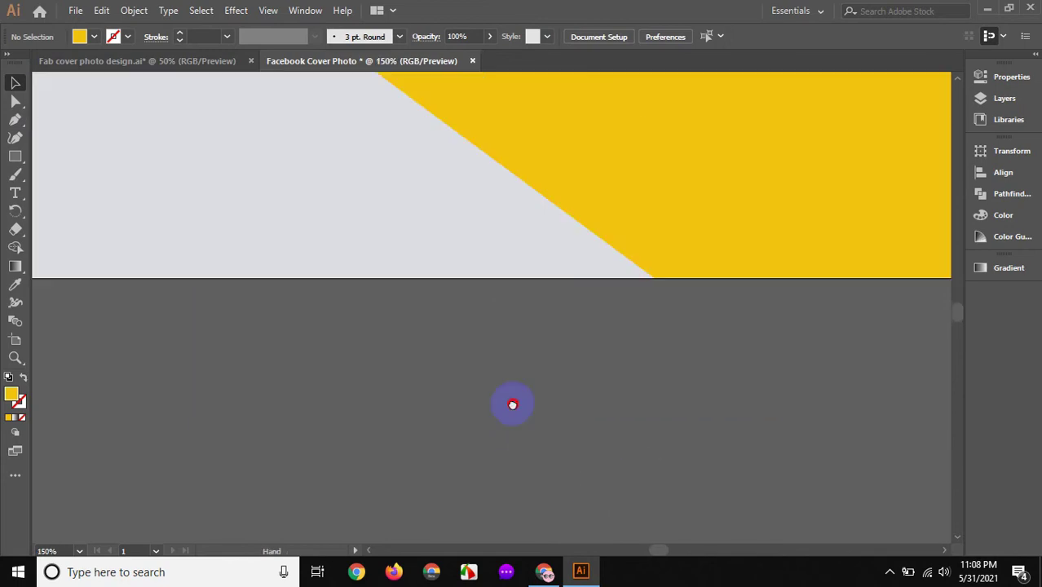
scroll(511, 402, up, 2)
key(a)
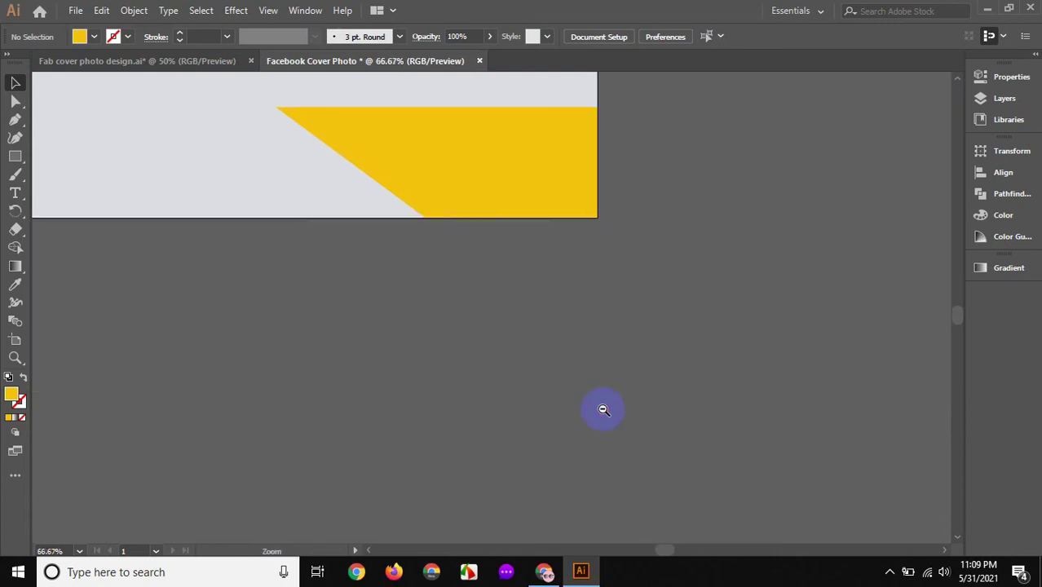
ctrl+alt+click(603, 411)
ctrl+alt+click(603, 411)
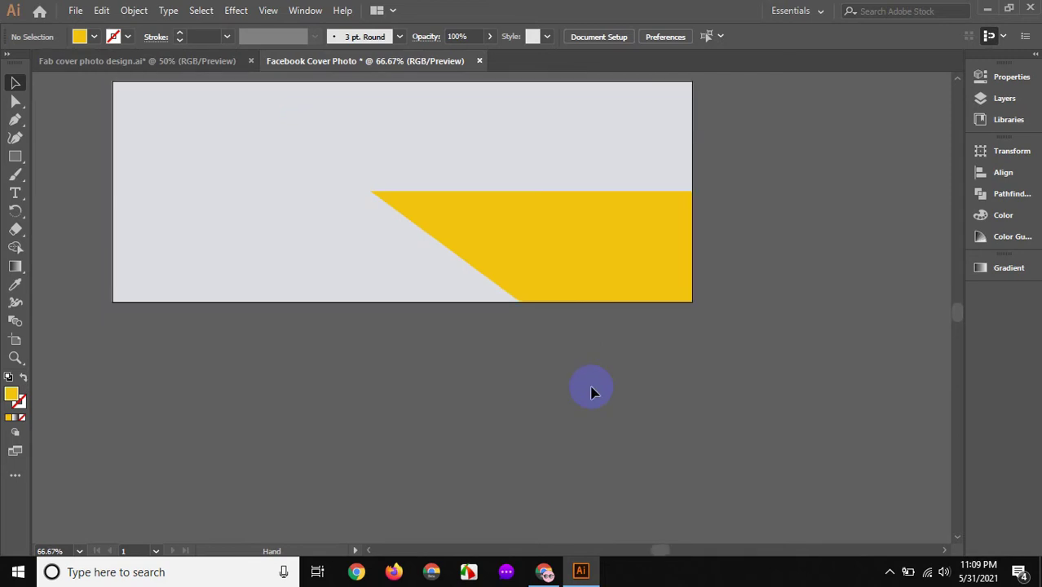
scroll(511, 360, up, 2)
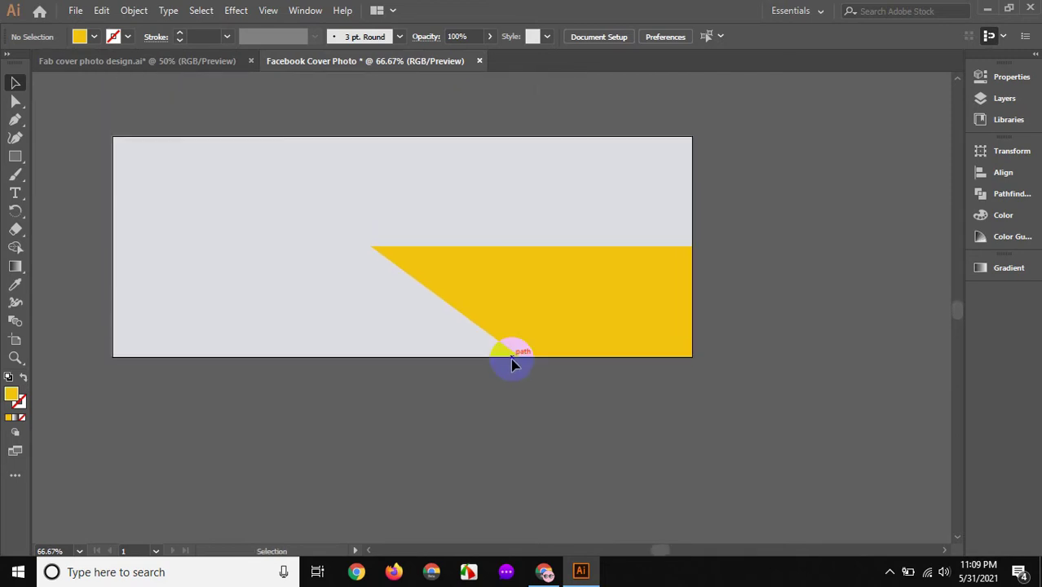
key(a)
key(alt)
key(ctrl+space)
click(515, 367)
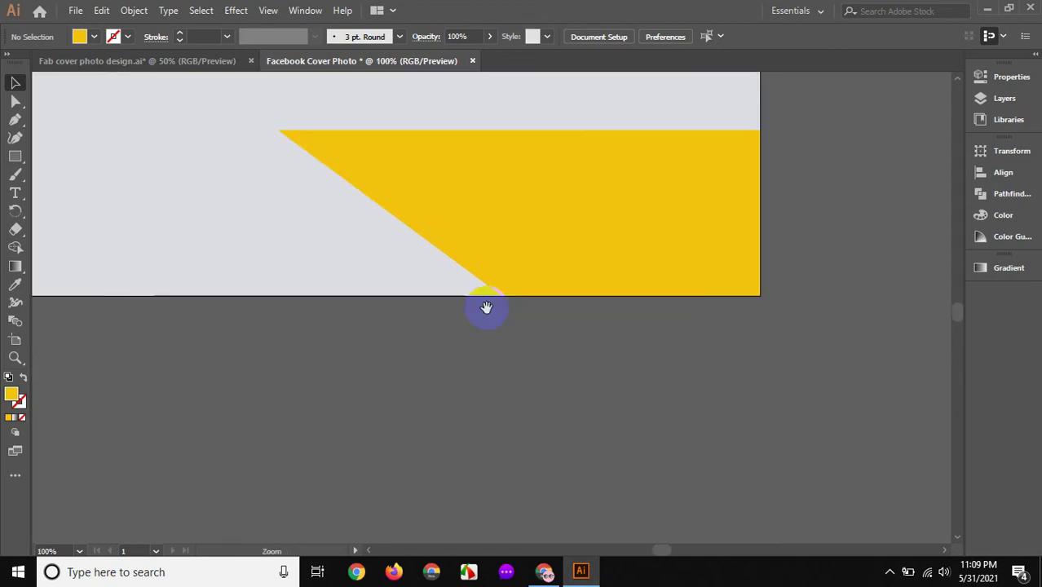
mouse_move(523, 365)
mouse_down()
mouse_move(532, 379)
mouse_move(532, 368)
mouse_up()
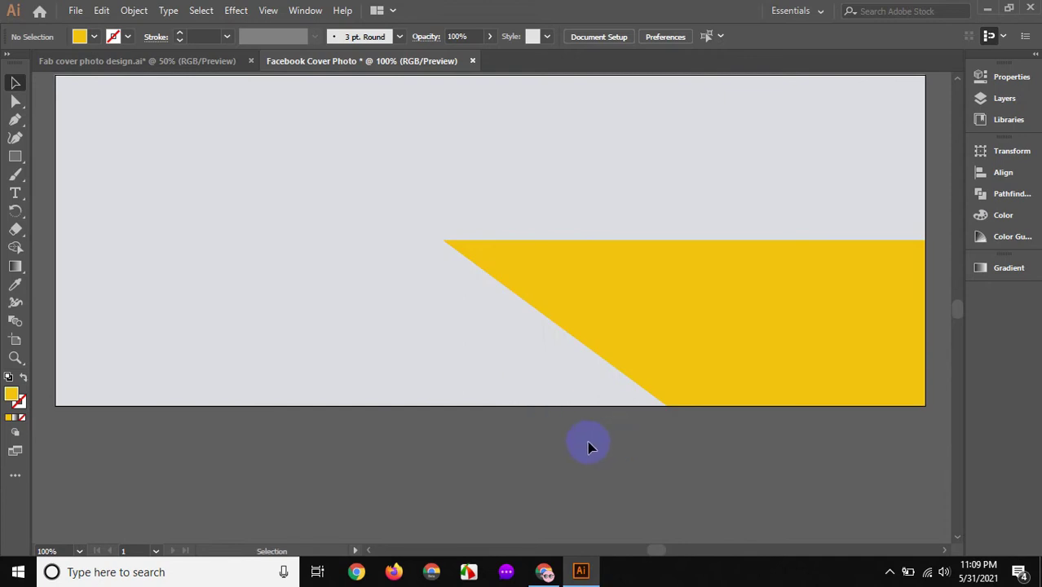
key(a)
key(ctrl+alt+space)
click(588, 442)
click(516, 384)
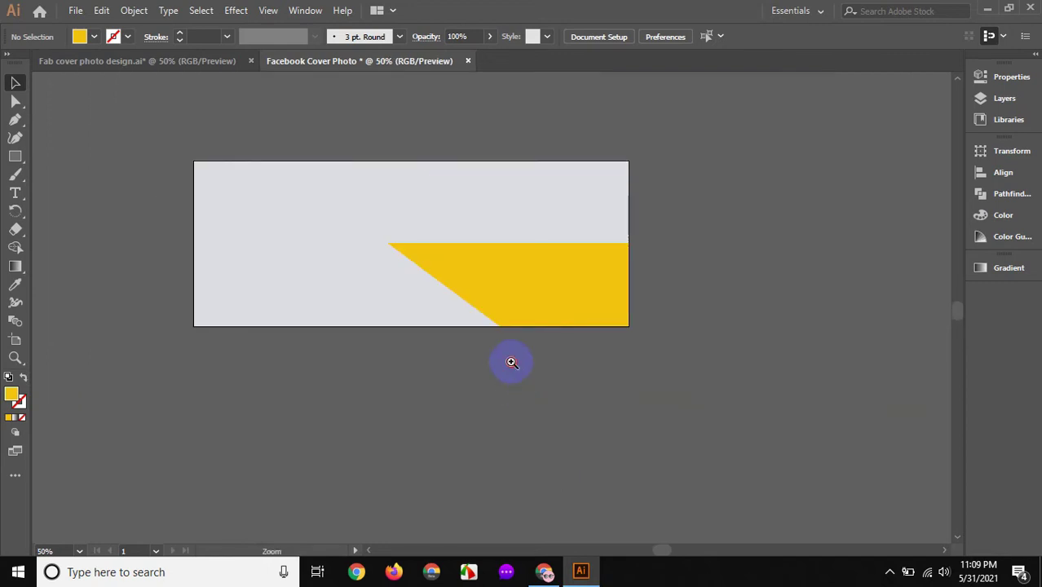
click(511, 362)
drag(507, 253, 558, 438)
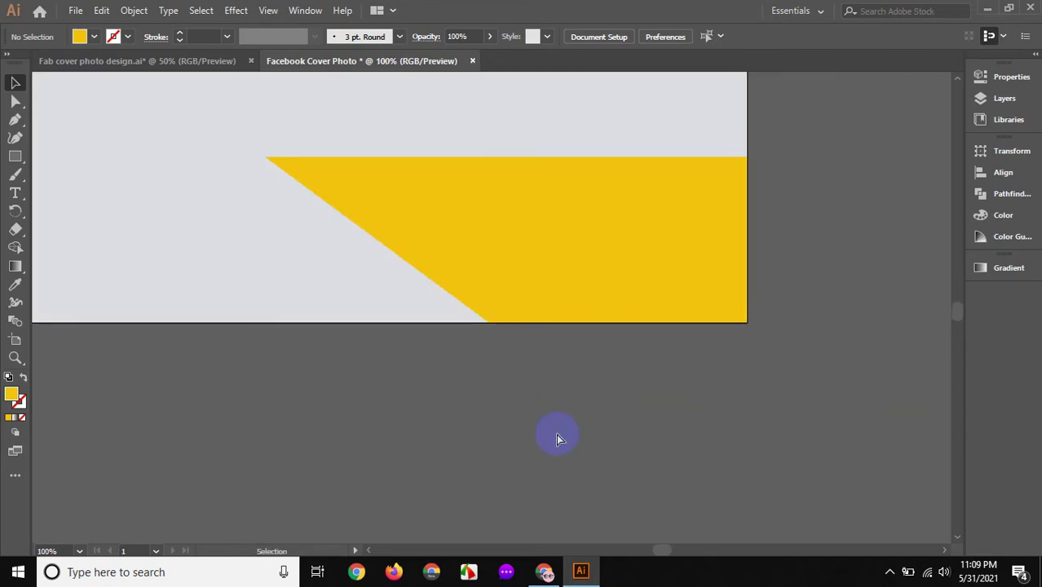
drag(558, 440, 574, 437)
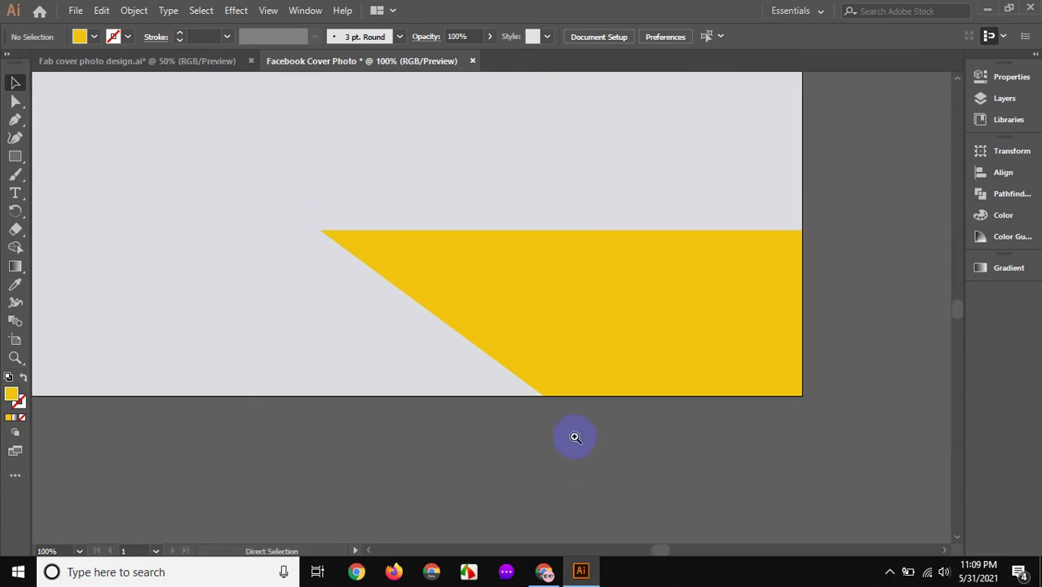
drag(499, 413, 581, 436)
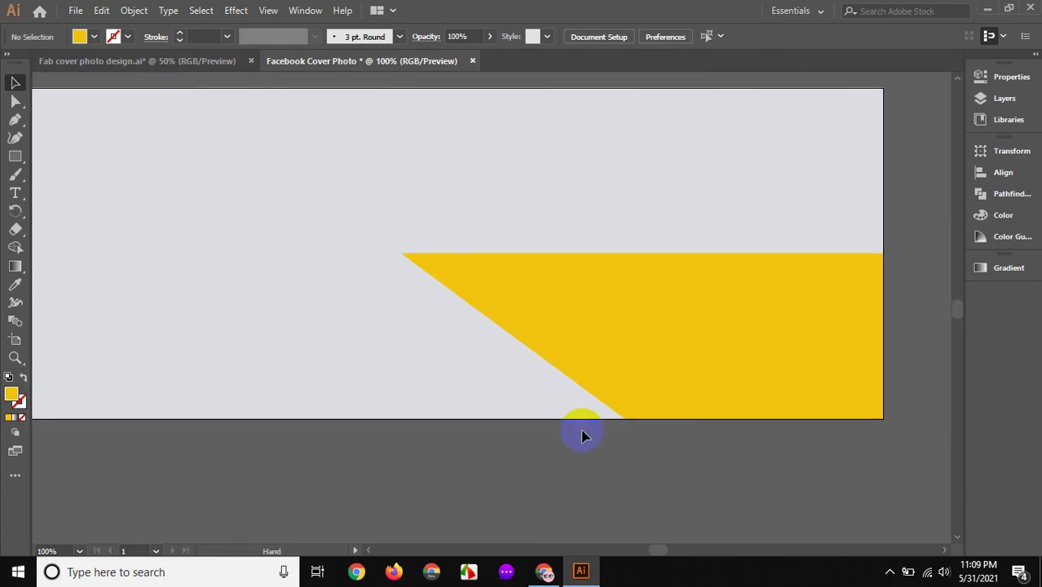
- Move the slant's bottom anchor further left for a steeper diagonal
click(603, 352)
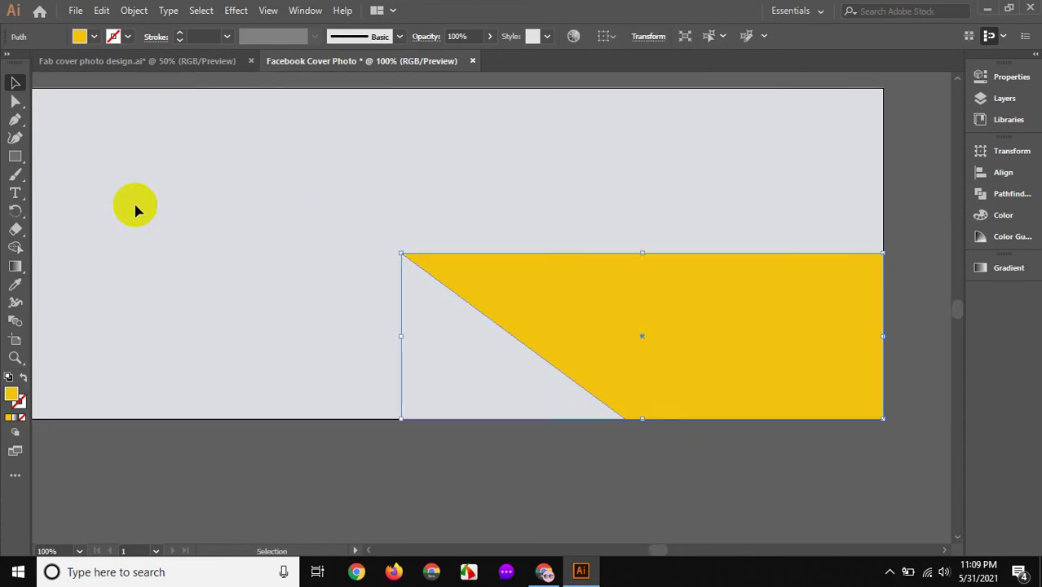
click(16, 100)
click(384, 405)
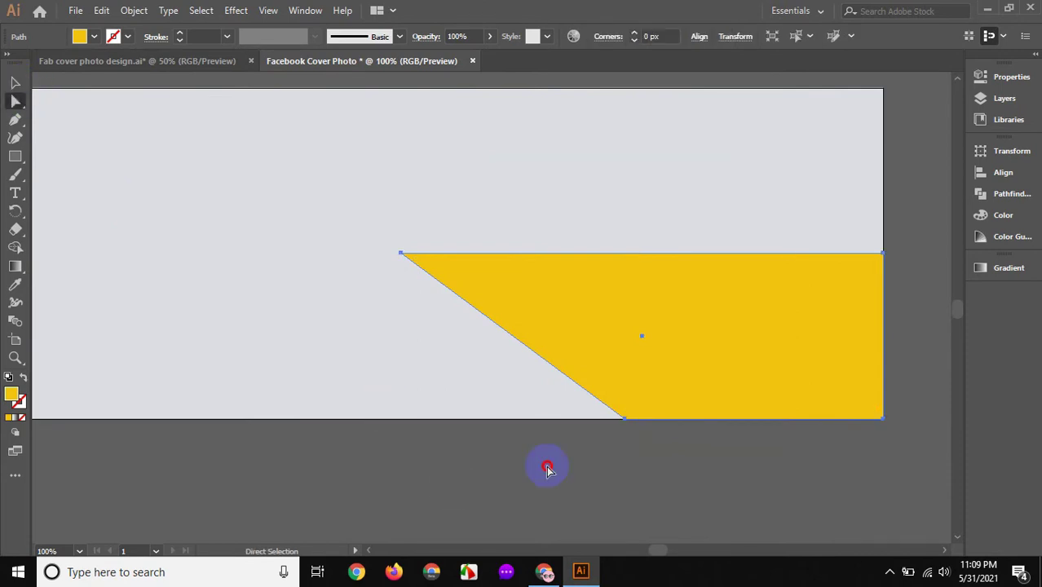
drag(624, 420, 597, 421)
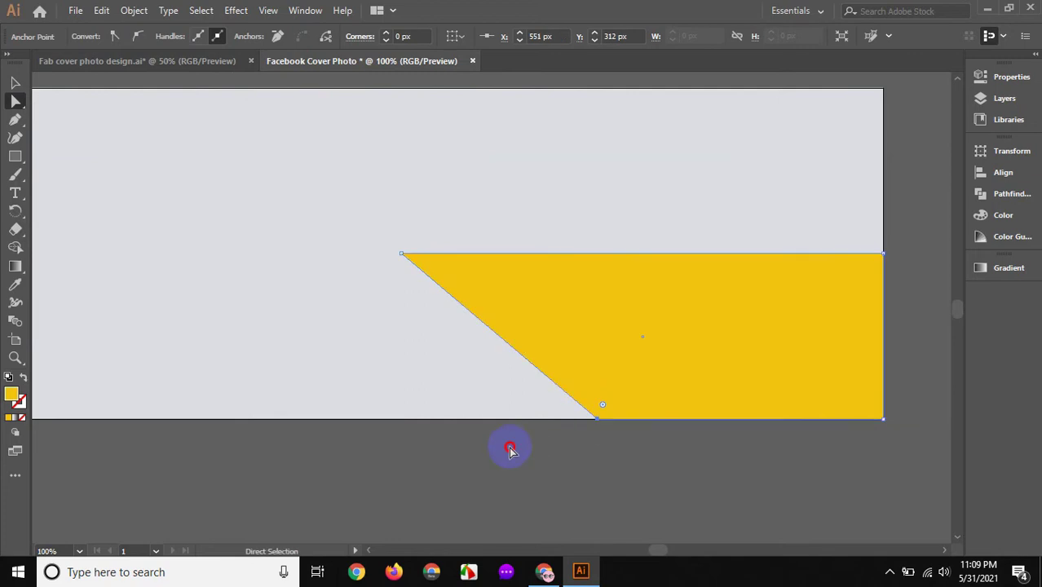
click(481, 463)
click(15, 156)
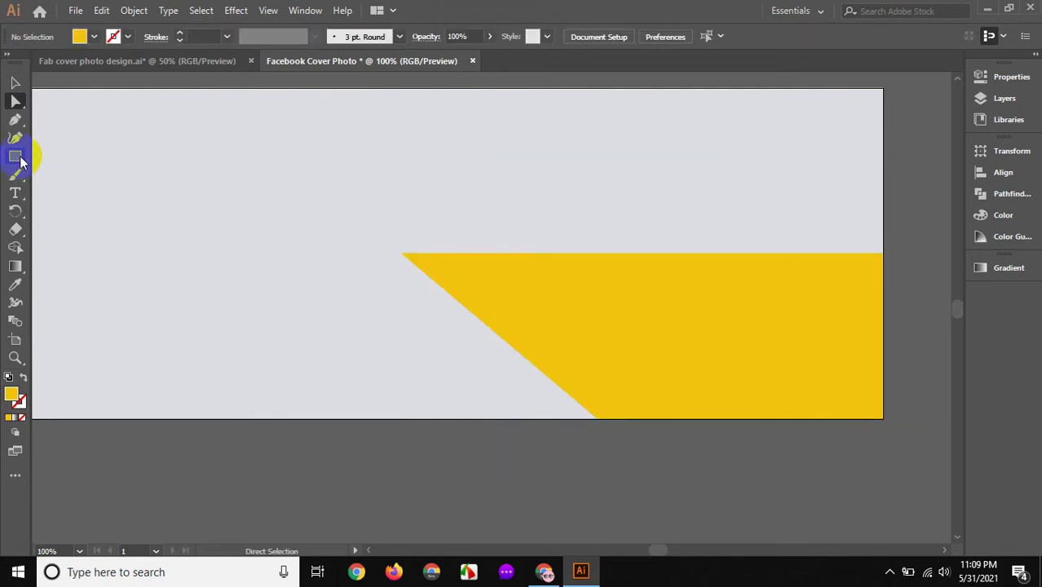
- Draw a tall, narrow rectangle on the artboard's left, extending below its bottom edge
mouse_move(232, 164)
mouse_down()
mouse_move(271, 286)
mouse_move(251, 506)
mouse_up()
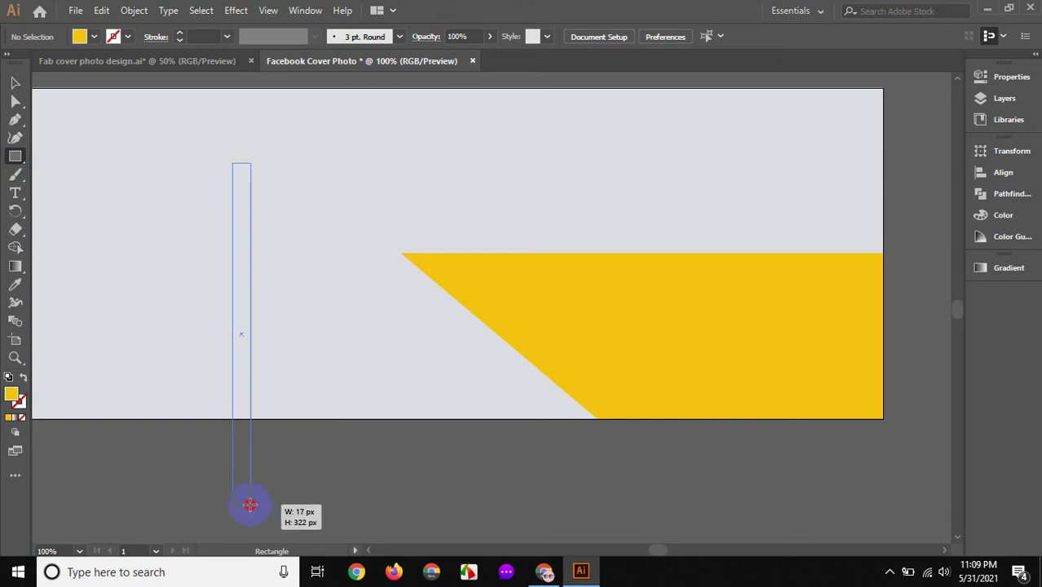
drag(251, 505, 250, 504)
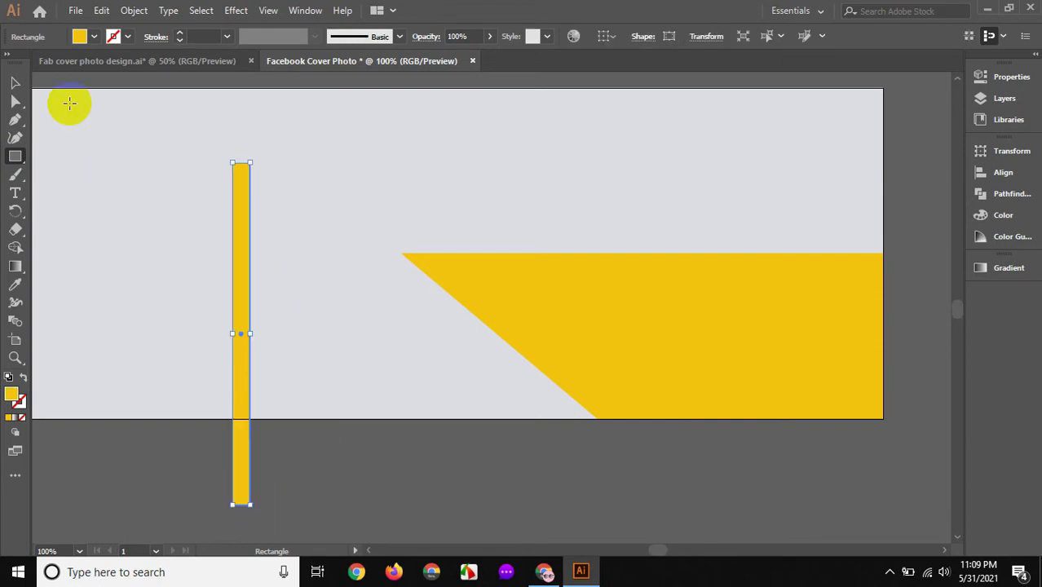
click(543, 571)
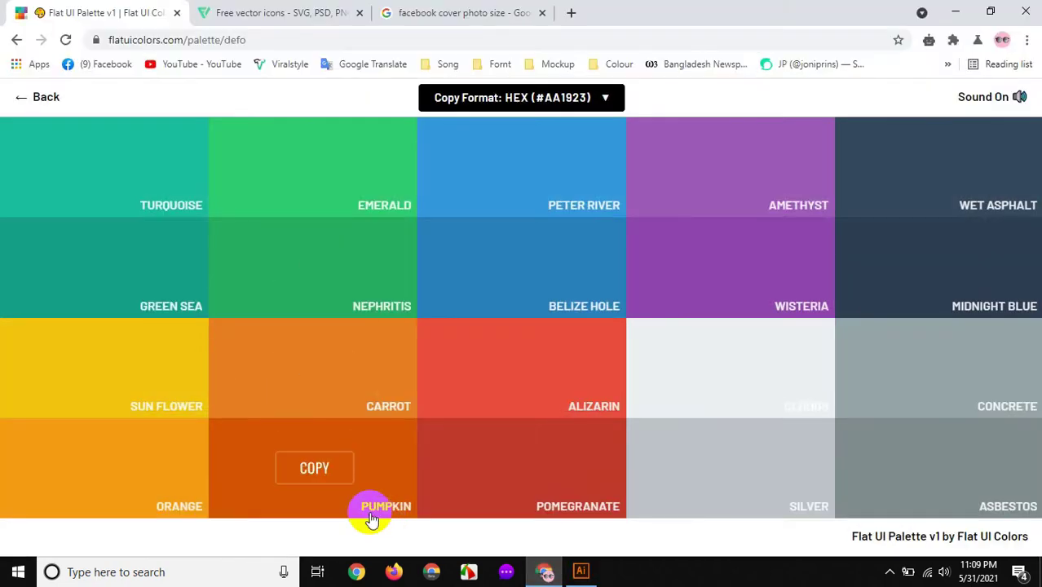
mouse_move(314, 473)
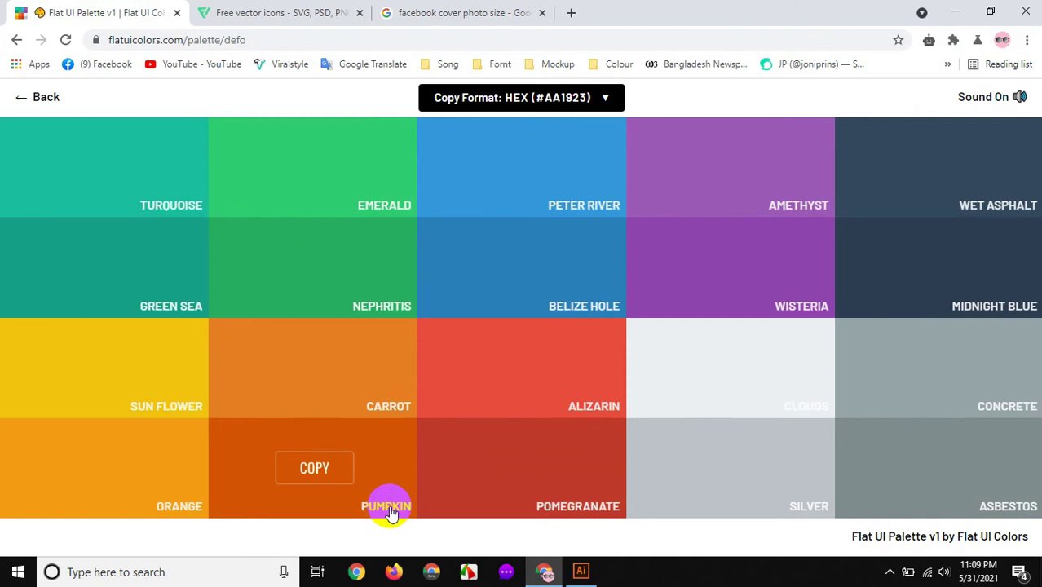
- Copy Pumpkin's hex code #d35400 from Flat UI Colors and return to Illustrator
click(271, 461)
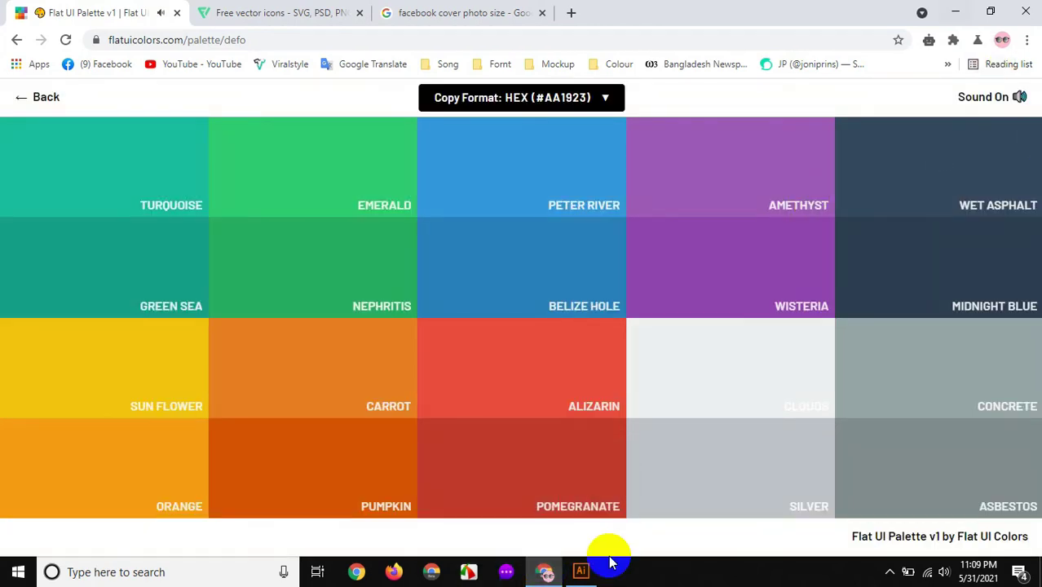
click(581, 571)
click(16, 397)
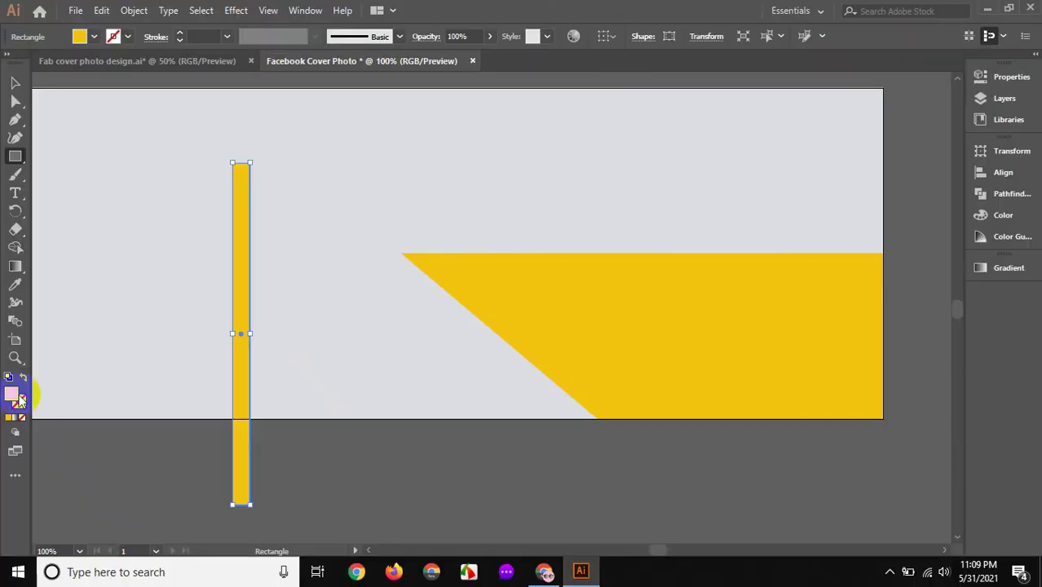
- Fill the tall thin rectangle with Pumpkin orange #d35400 and reselect it
double_click(16, 398)
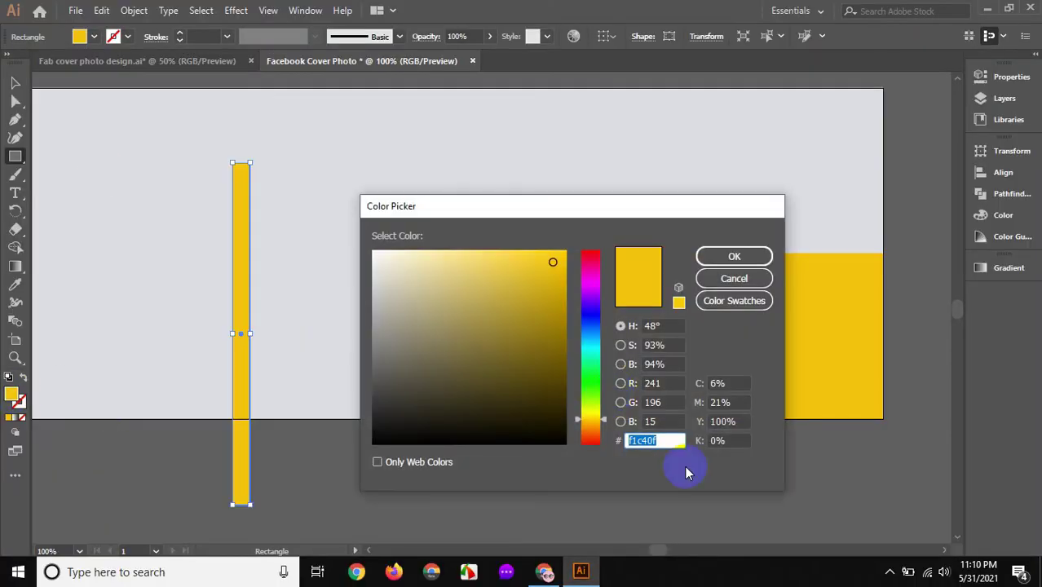
key(ctrl+v)
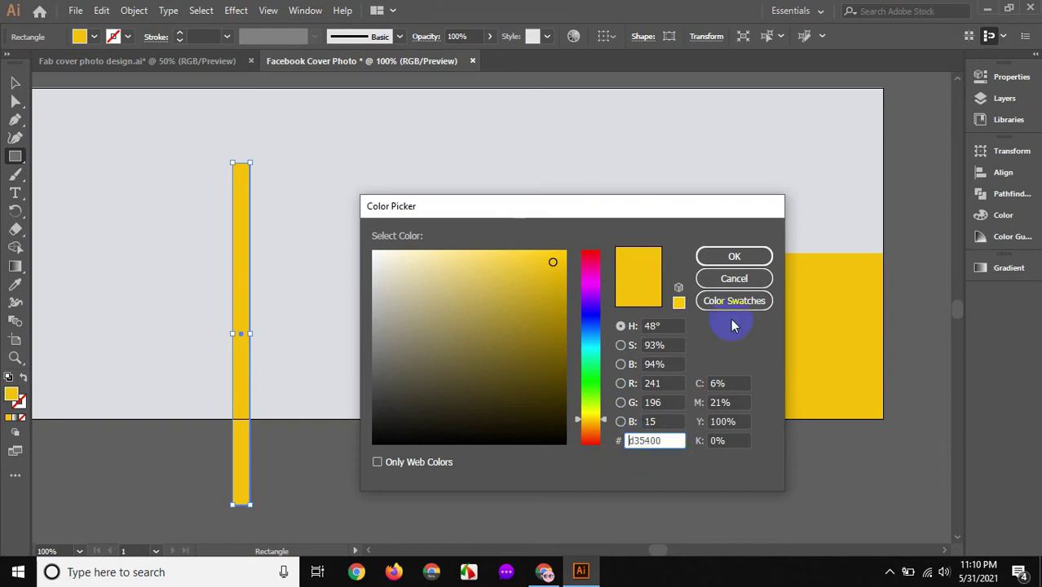
click(733, 256)
click(14, 82)
click(158, 155)
drag(288, 228, 243, 196)
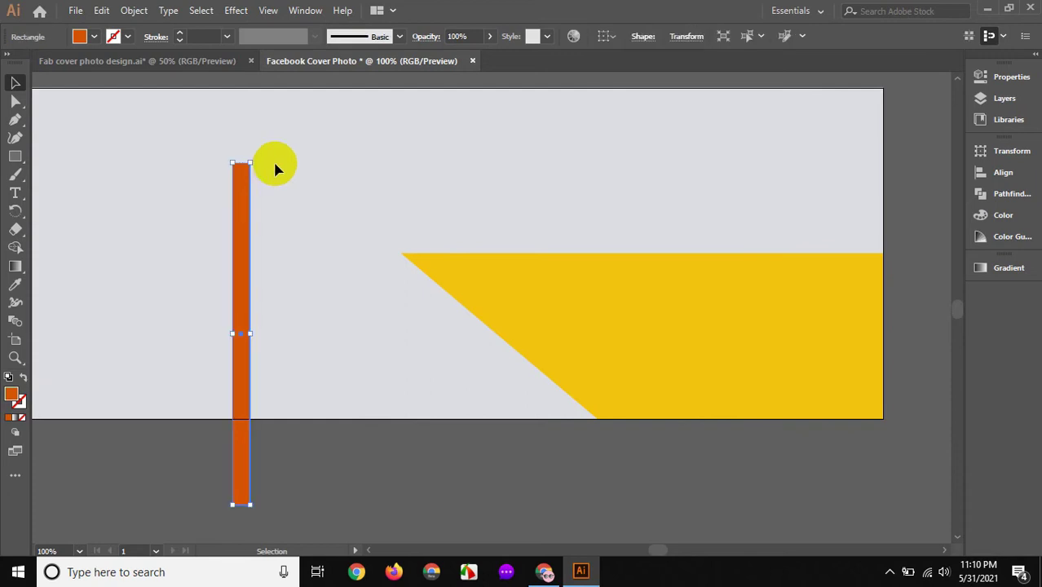
- Tilt the orange bar diagonally, widen it, and move it further right
drag(223, 153, 207, 167)
click(196, 170)
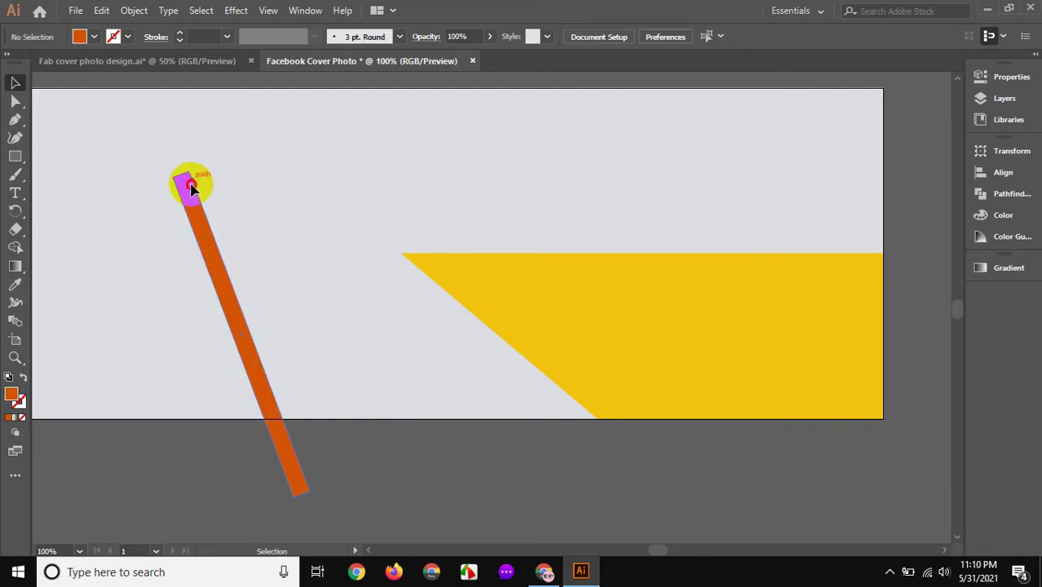
click(247, 329)
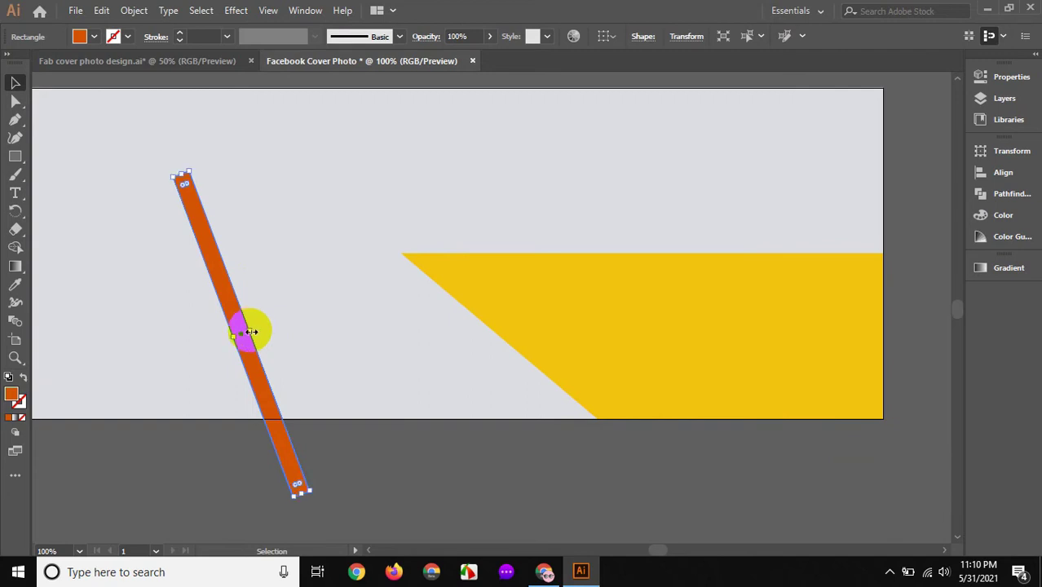
mouse_move(252, 326)
mouse_down()
mouse_move(330, 490)
mouse_move(344, 476)
mouse_up()
mouse_move(244, 298)
mouse_down()
mouse_move(360, 357)
mouse_move(387, 357)
mouse_up()
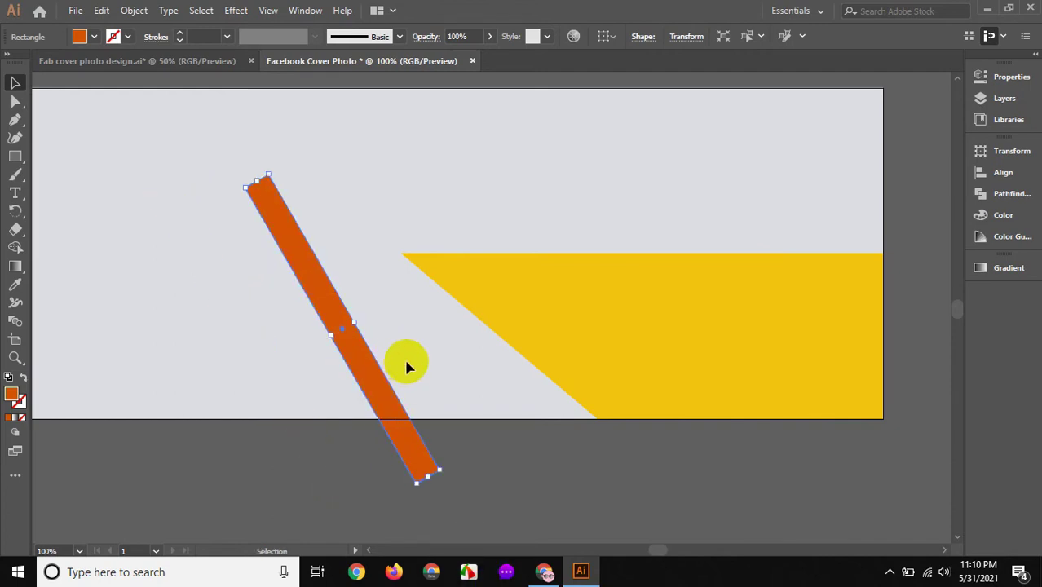
- Alt-drag a thinner copy of the orange bar to its left and select both bars
click(367, 362)
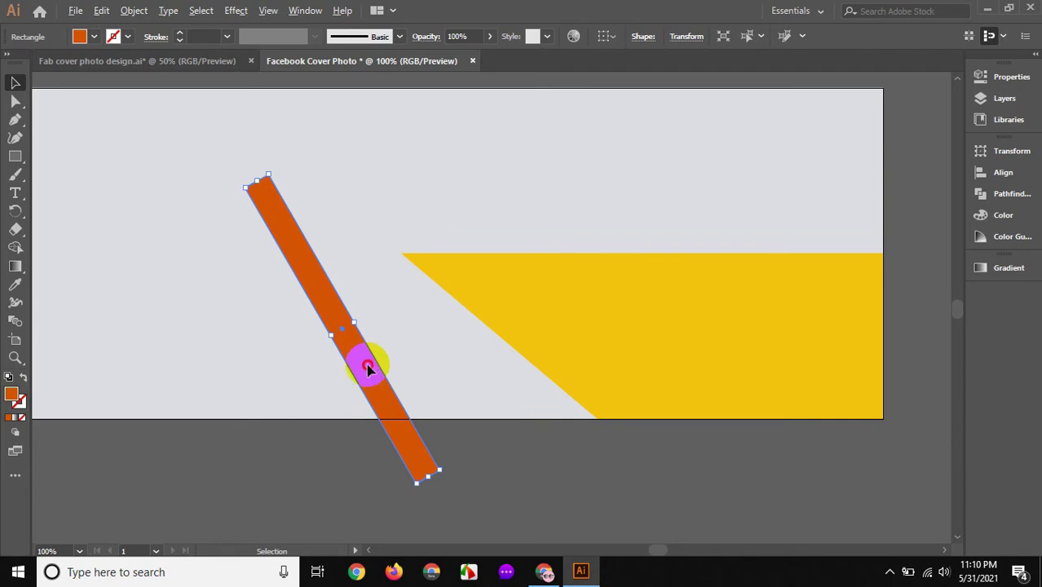
drag(368, 368, 285, 338)
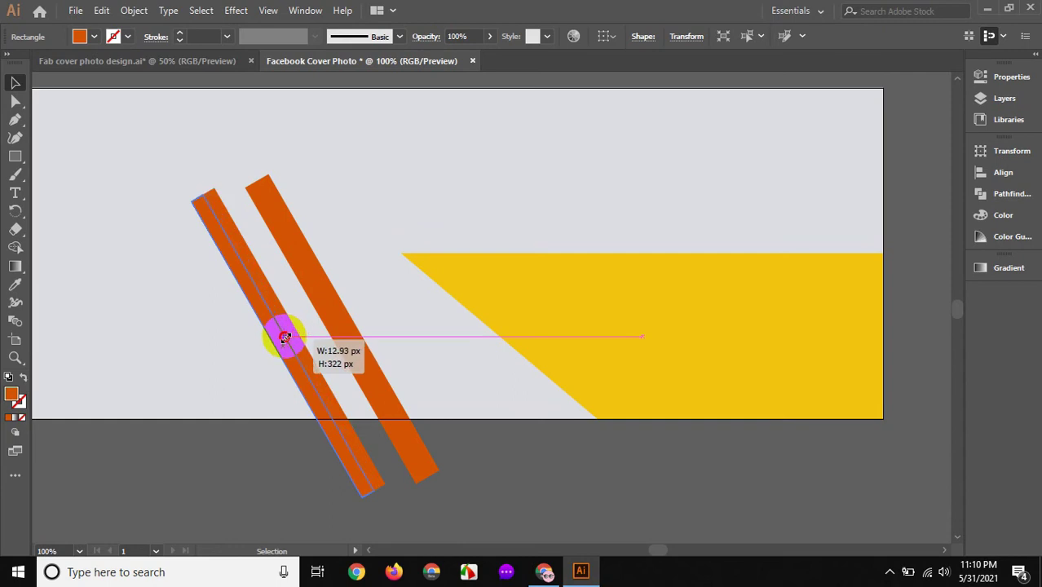
drag(328, 340, 317, 322)
click(423, 514)
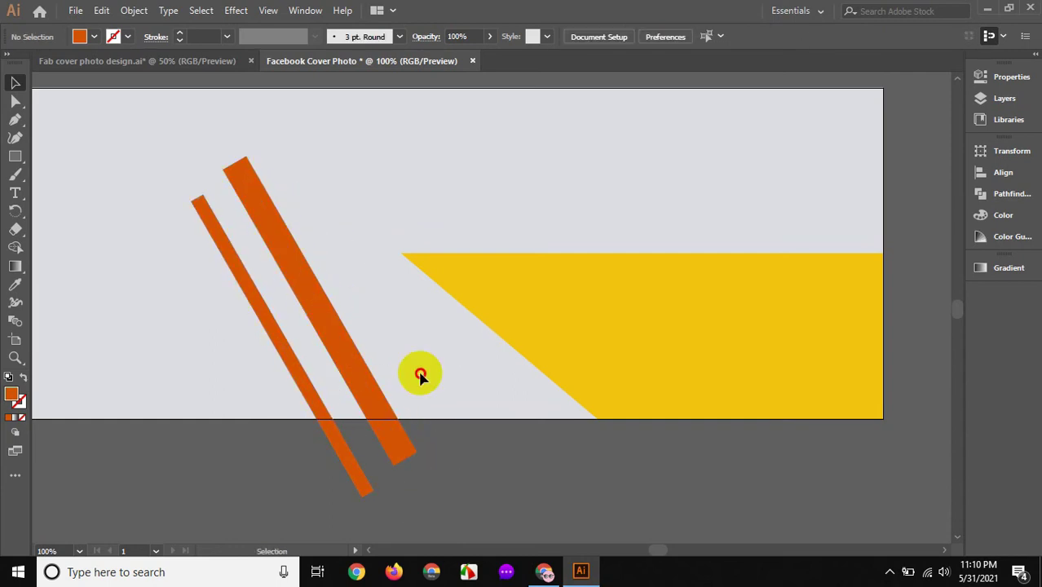
drag(419, 372, 326, 302)
click(601, 41)
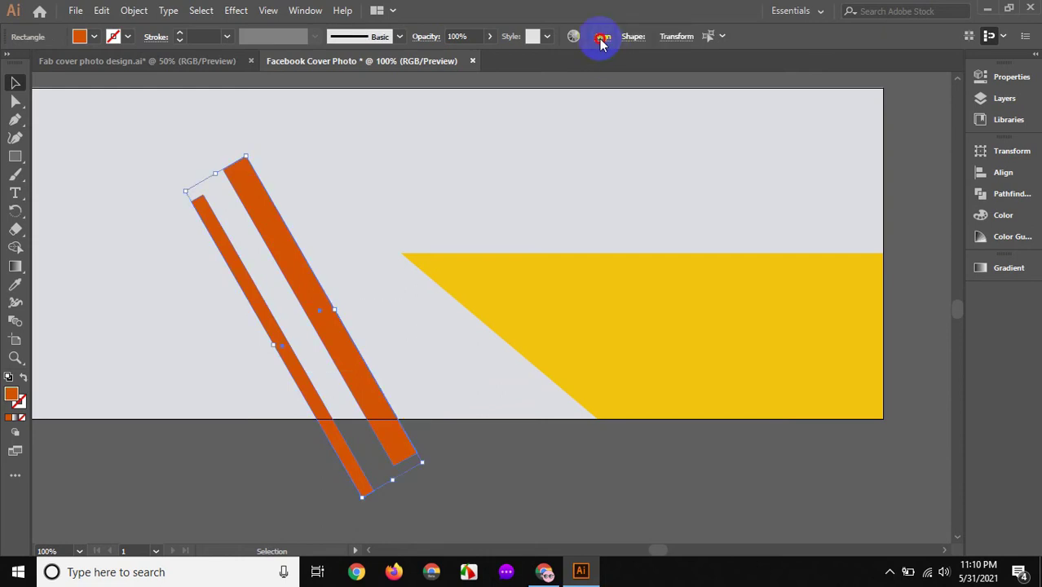
- Vertically centre-align the two orange bars, then move the thin bar closer to the wide one
click(600, 41)
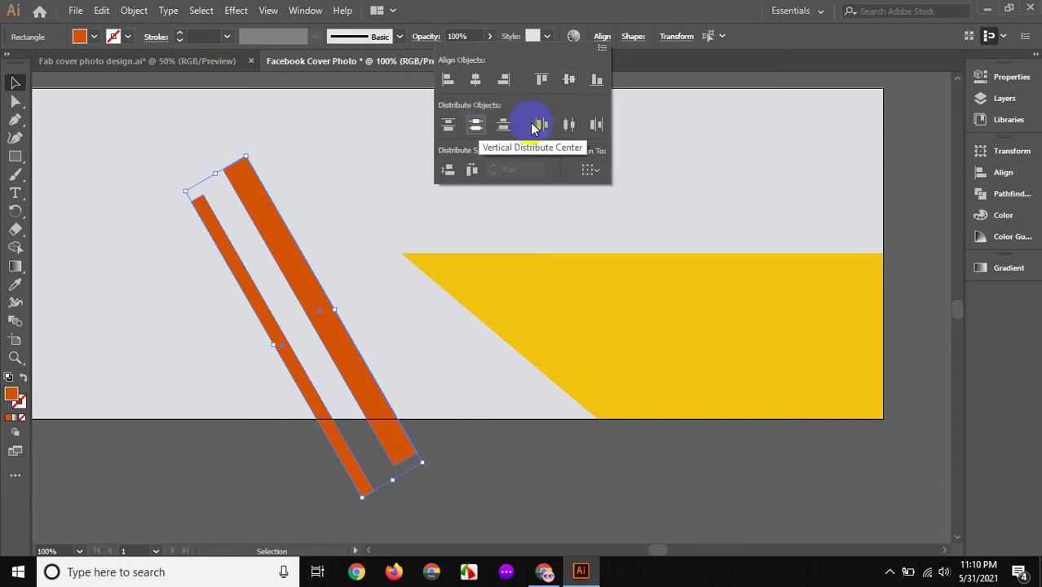
click(476, 81)
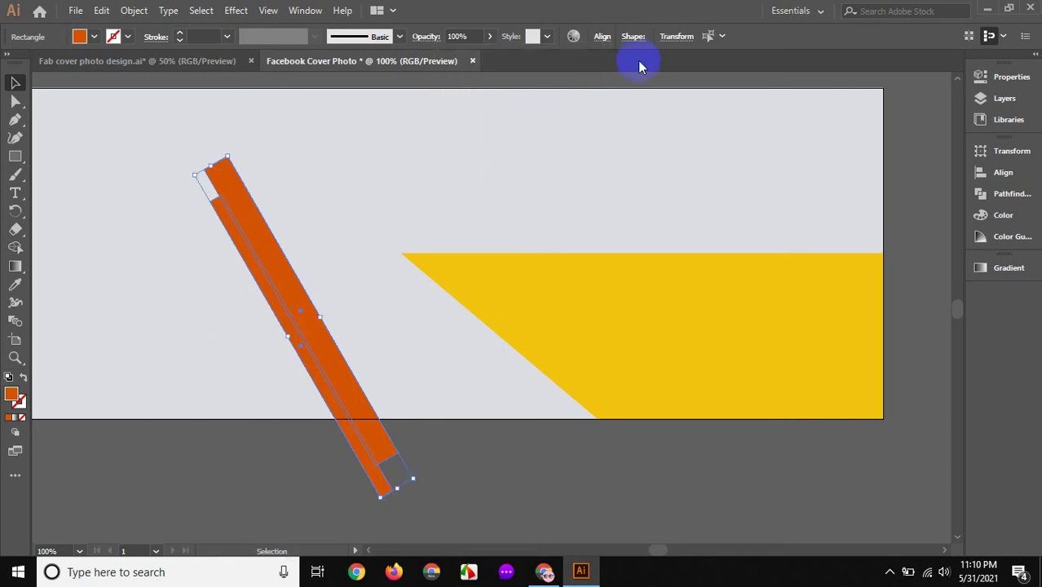
key(ctrl+z)
click(602, 38)
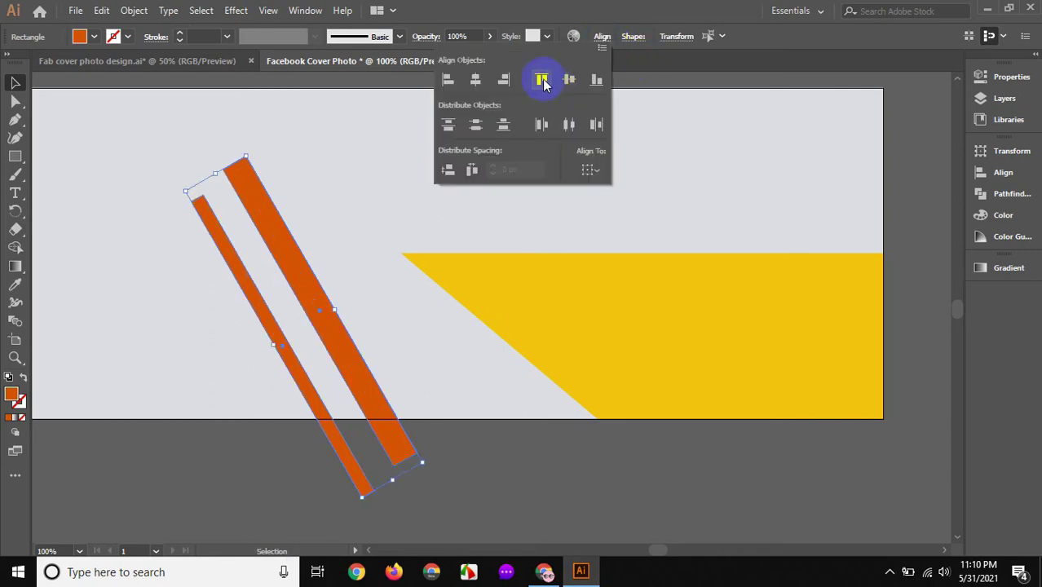
click(569, 79)
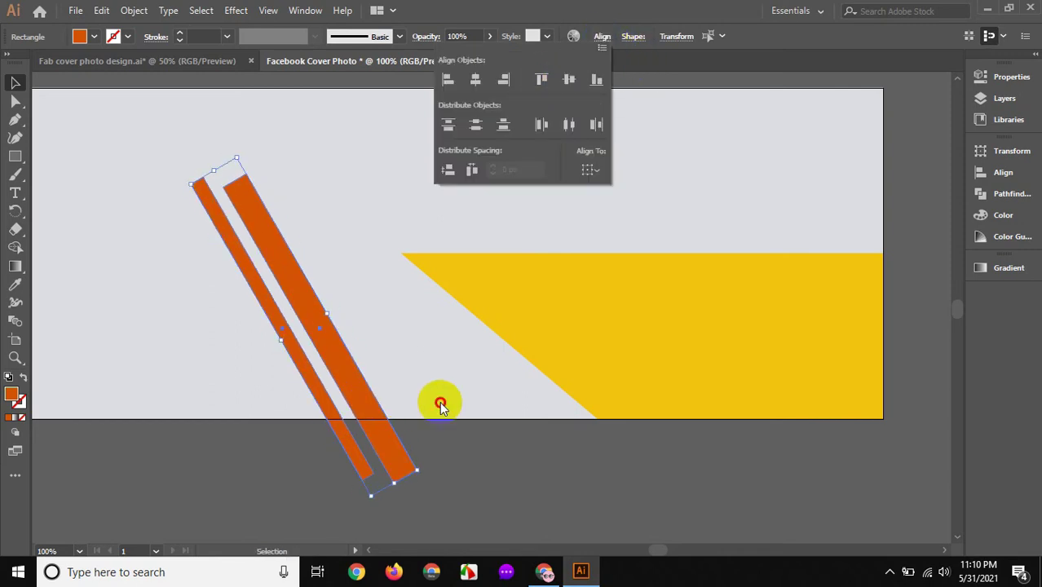
click(273, 277)
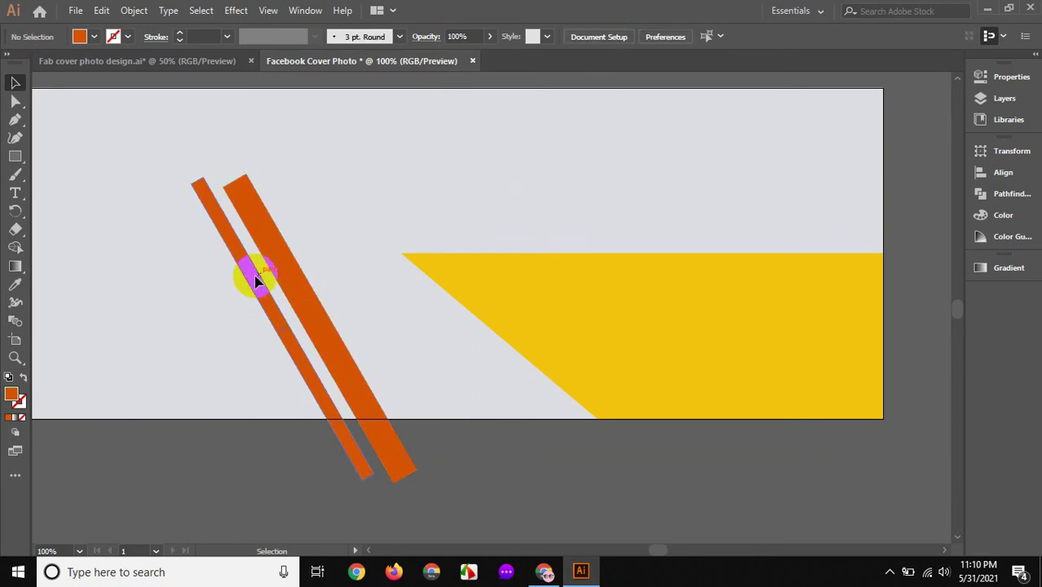
mouse_move(261, 285)
mouse_down()
mouse_move(289, 308)
mouse_move(325, 315)
mouse_move(326, 336)
mouse_move(455, 366)
mouse_up()
- Position both orange bars and rotate them to a steeper diagonal of about 50°
click(249, 308)
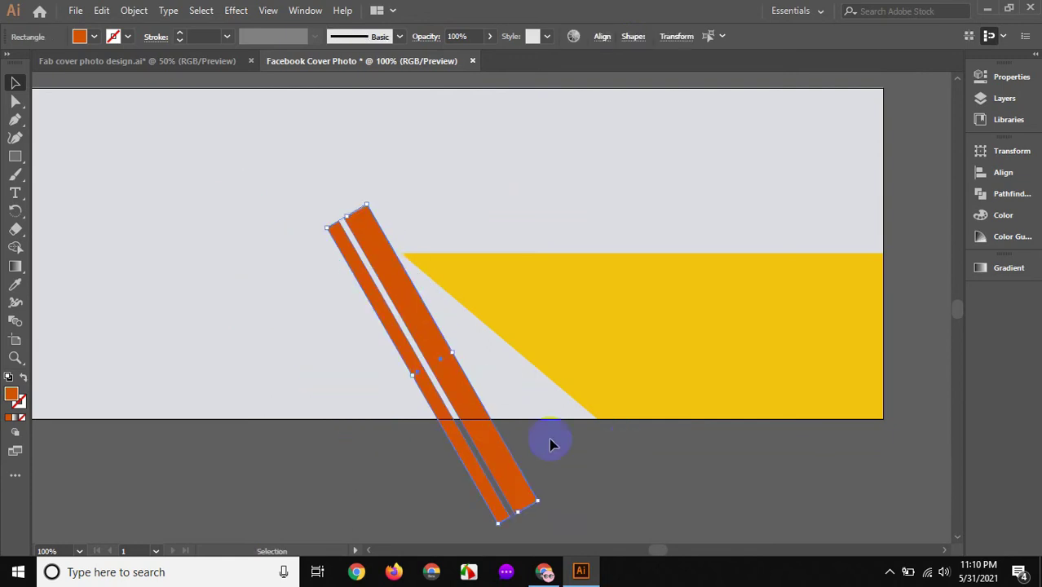
scroll(550, 444, down, 2)
drag(540, 443, 566, 405)
drag(507, 365, 541, 365)
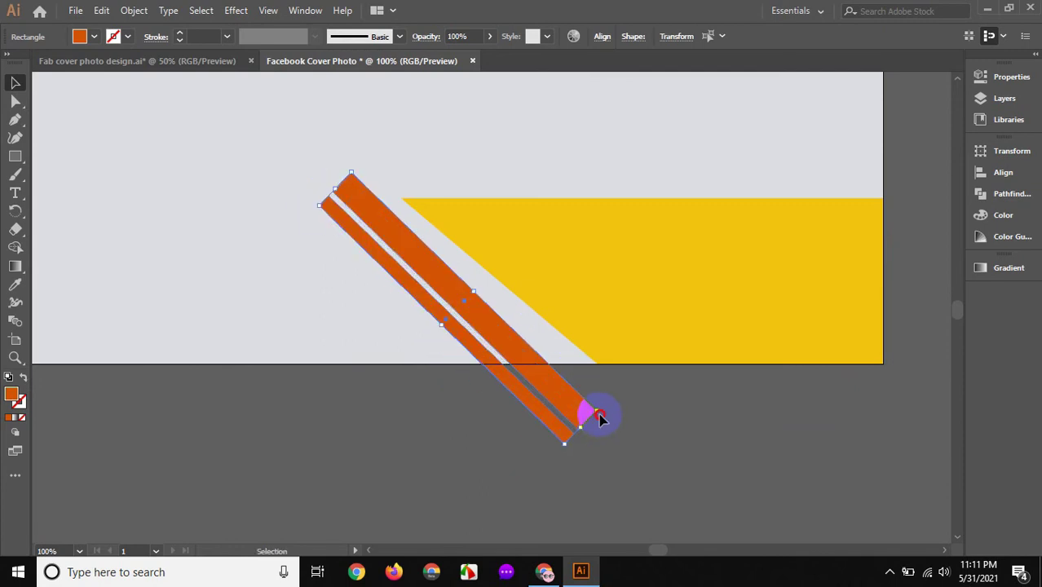
click(599, 418)
click(586, 414)
drag(606, 413, 615, 402)
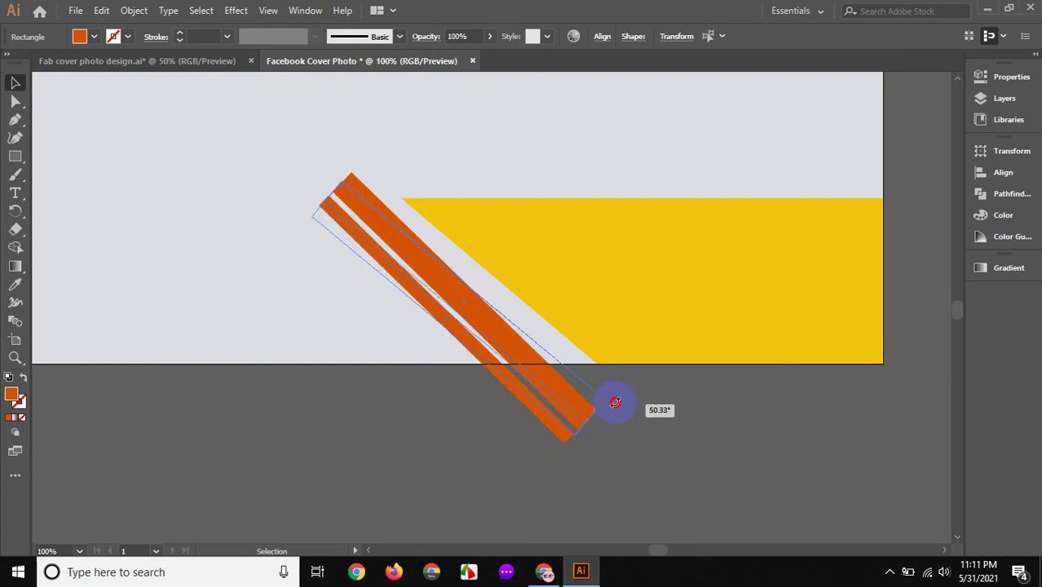
drag(615, 402, 617, 410)
drag(528, 352, 509, 361)
click(484, 378)
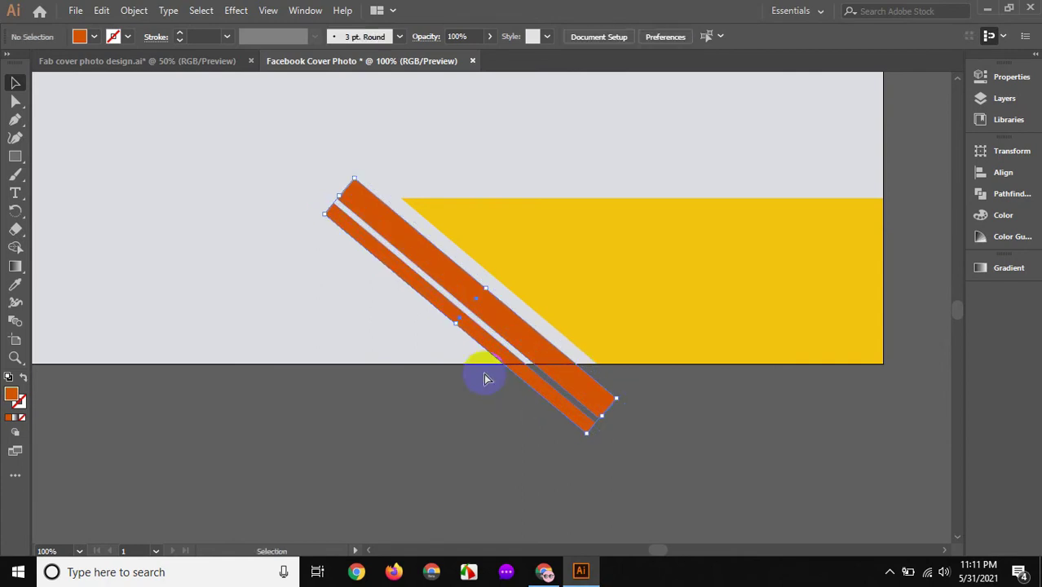
- Zoom in and slim the lower orange bar to a thin stripe about 10.28 px wide
key(ctrl+plus)
mouse_move(488, 351)
mouse_down()
mouse_move(443, 411)
mouse_move(479, 362)
mouse_up()
click(442, 319)
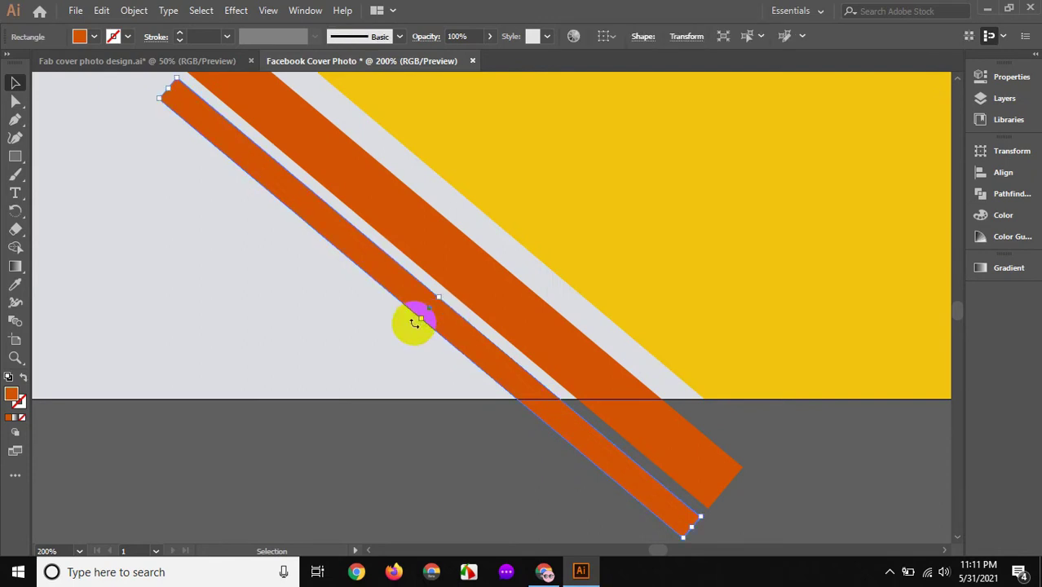
drag(422, 319, 432, 307)
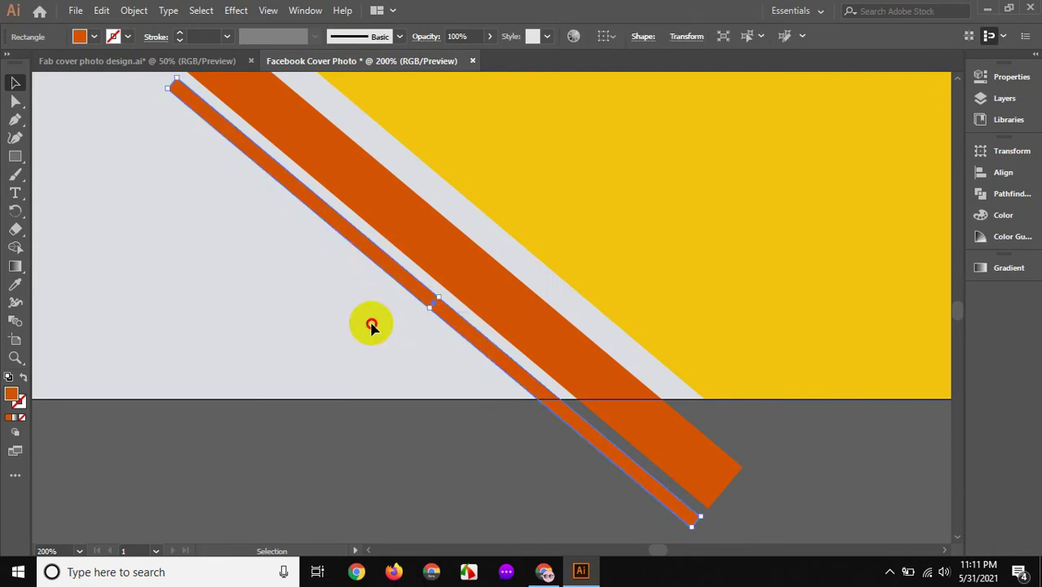
click(444, 342)
scroll(455, 347, down, 2)
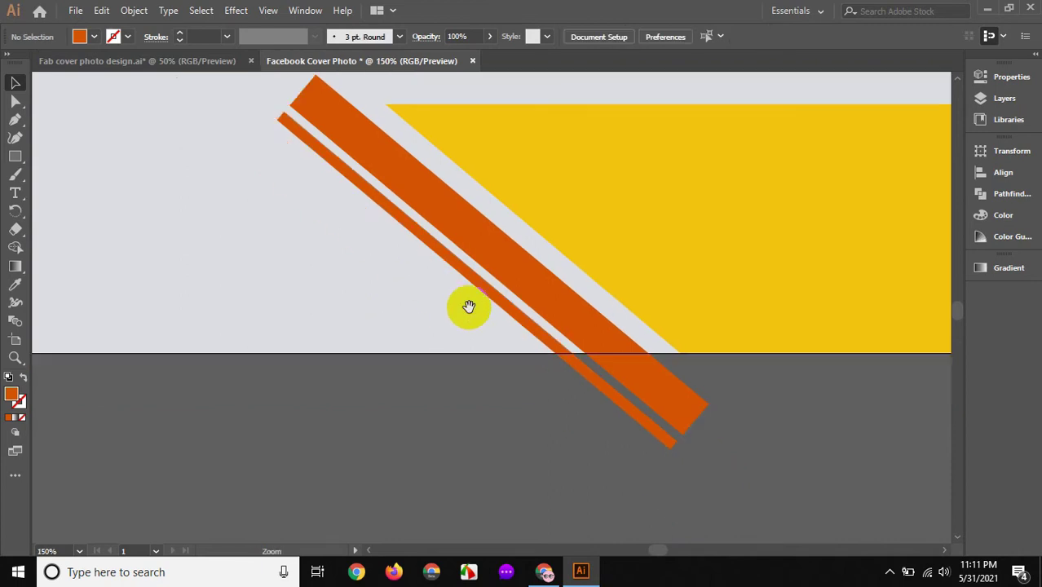
scroll(467, 304, down, 1)
scroll(407, 403, up, 1)
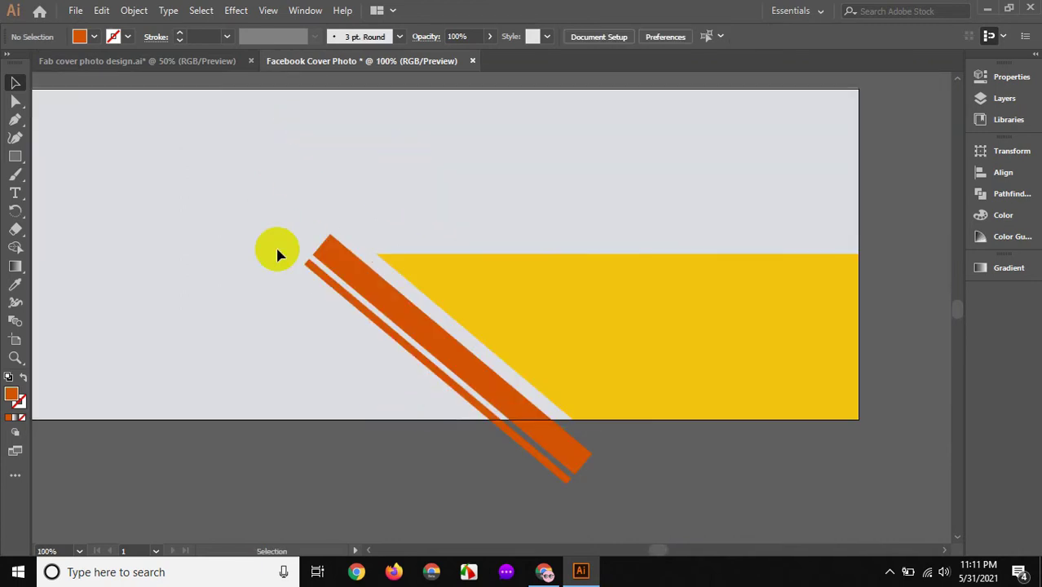
drag(375, 295, 275, 230)
click(300, 334)
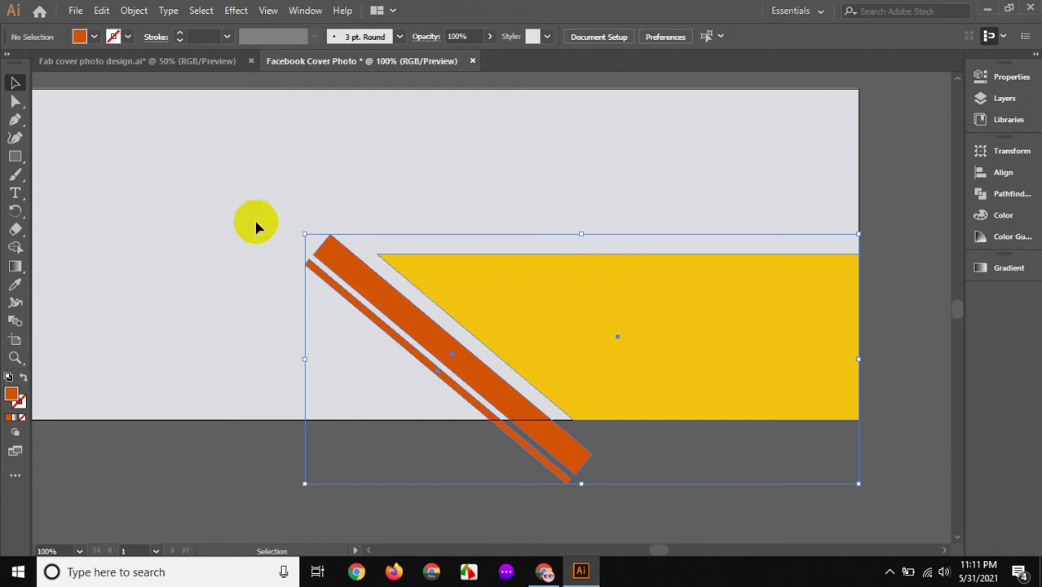
- Rotate the orange bars to a steeper angle
drag(334, 277, 254, 184)
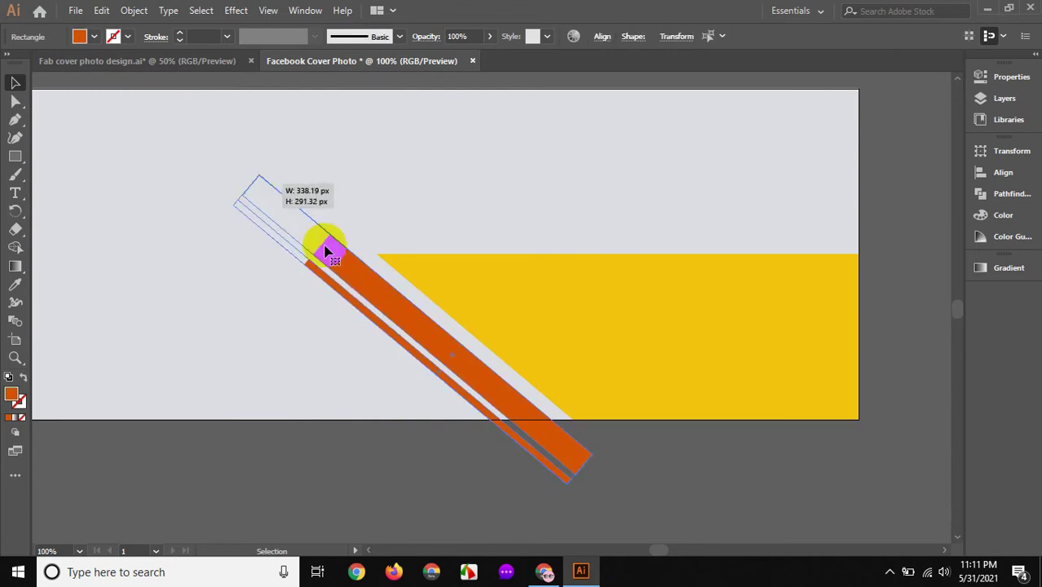
drag(597, 458, 596, 461)
click(617, 475)
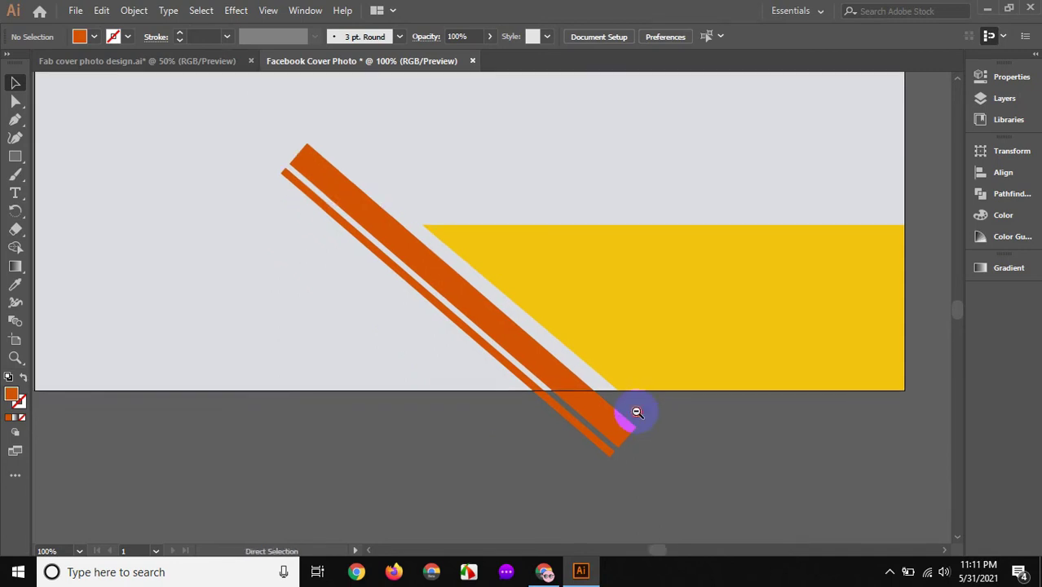
ctrl+alt+click(584, 444)
mouse_move(583, 443)
mouse_down()
mouse_move(649, 493)
mouse_move(589, 488)
mouse_up()
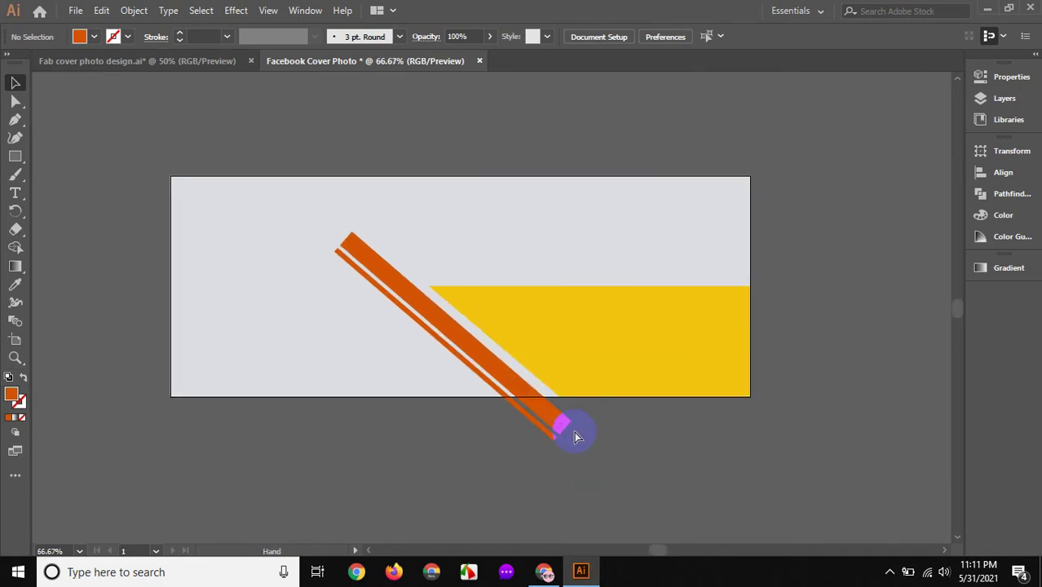
ctrl+click(575, 432)
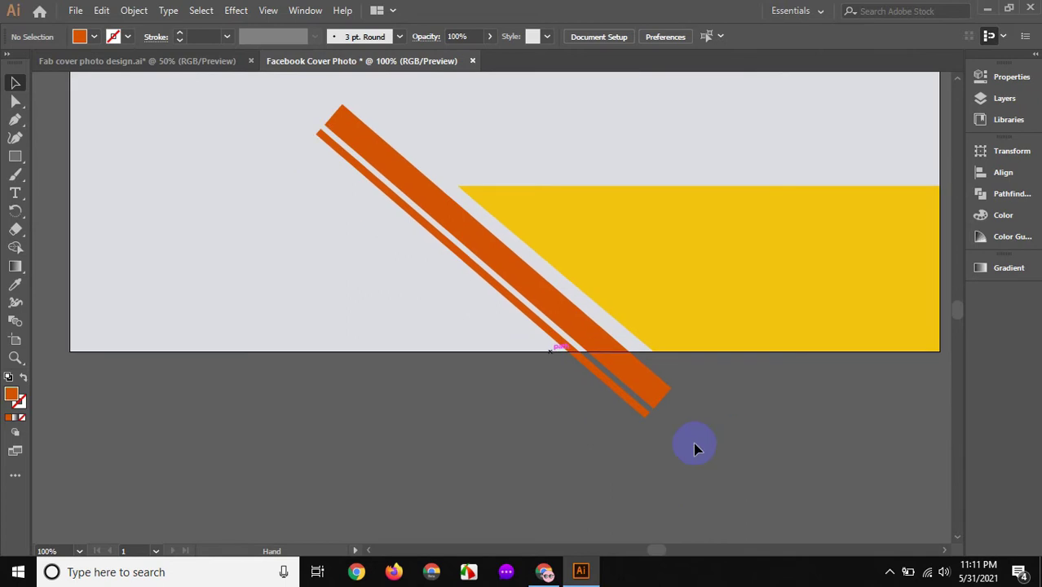
click(677, 368)
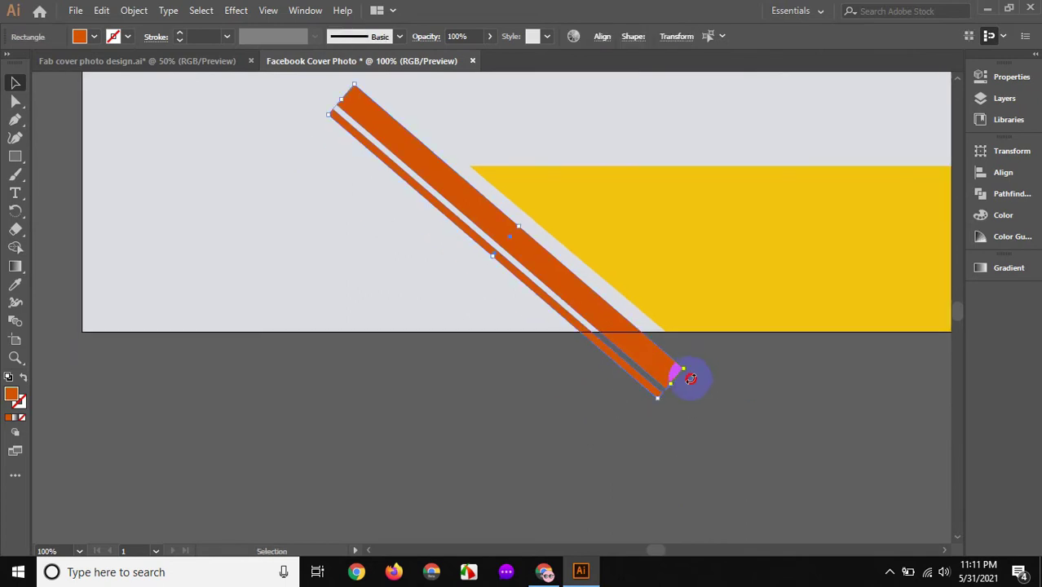
drag(690, 379, 610, 353)
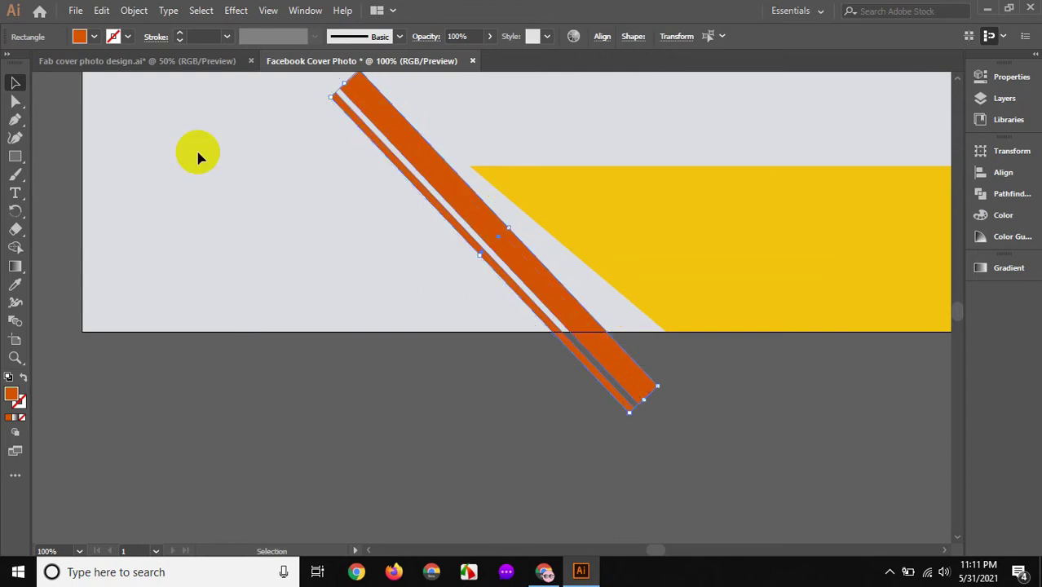
drag(663, 387, 672, 394)
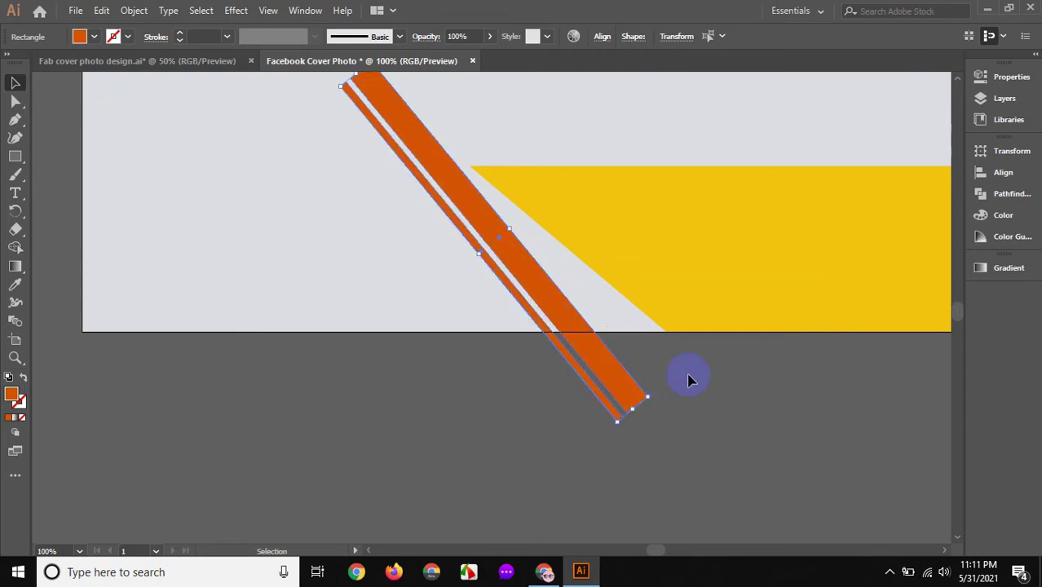
- Narrow the yellow shape from its left side so its slant starts further right
key(ctrl+minus)
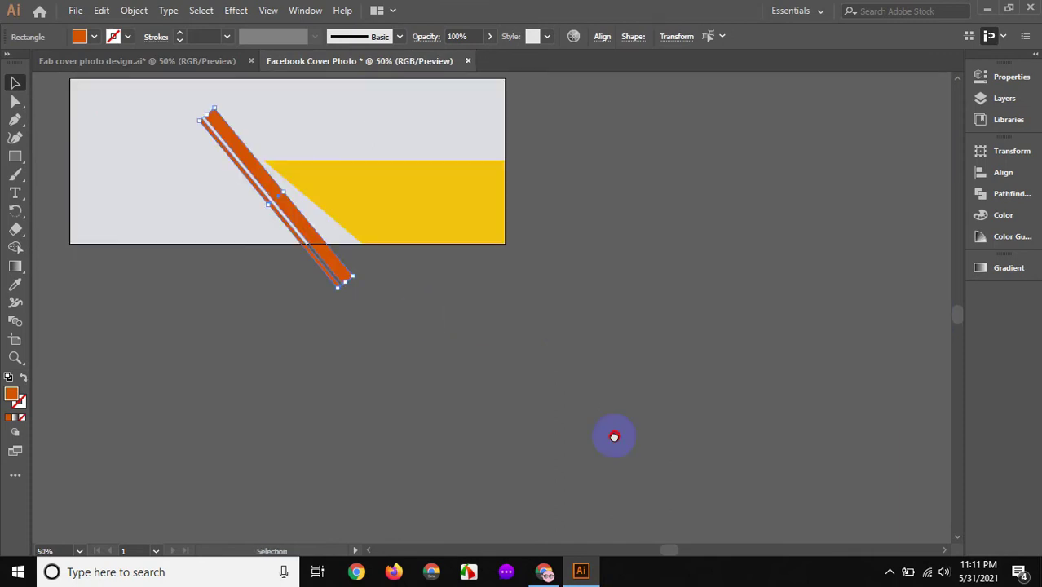
click(590, 318)
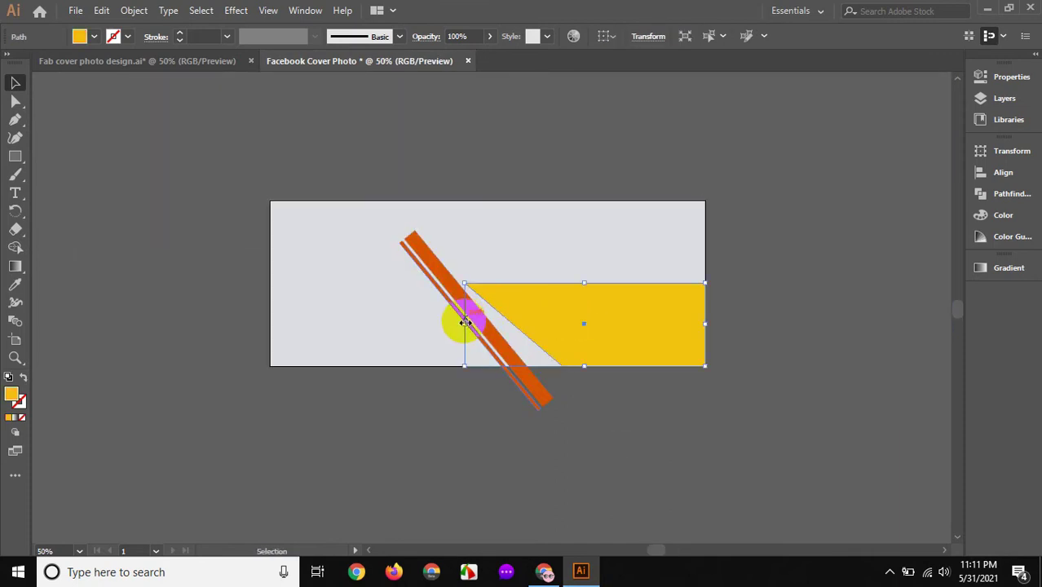
drag(465, 324, 491, 324)
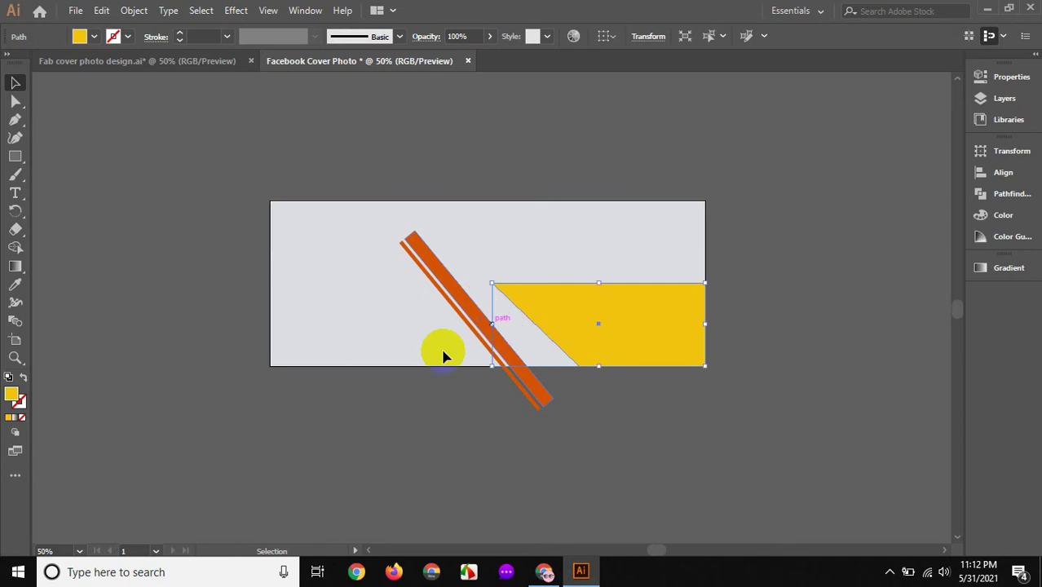
click(503, 383)
- Rotate the wide orange bar and move it right beside the yellow shape's edge
click(542, 399)
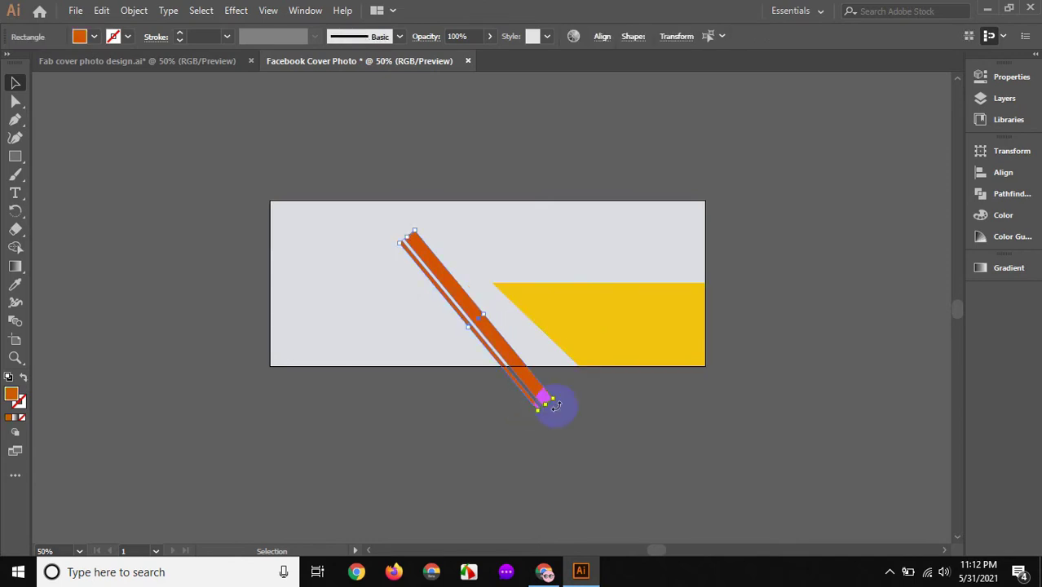
click(572, 350)
click(534, 388)
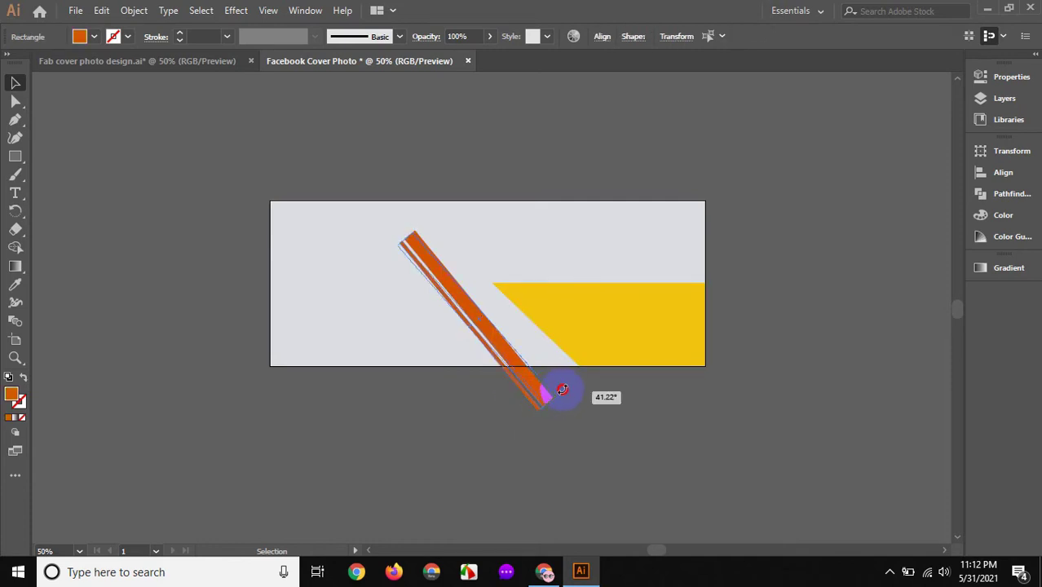
drag(559, 394, 563, 392)
drag(523, 351, 534, 352)
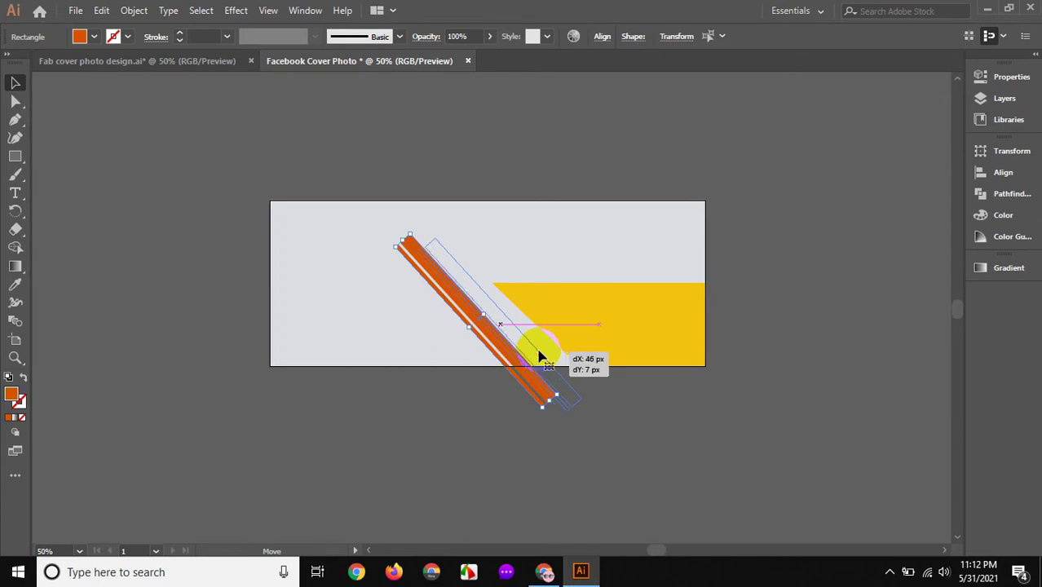
drag(538, 352, 540, 355)
- Rotate the thin bar to match the wide bar, then shift both slightly up and right
key(ctrl+equal)
scroll(571, 399, up, 5)
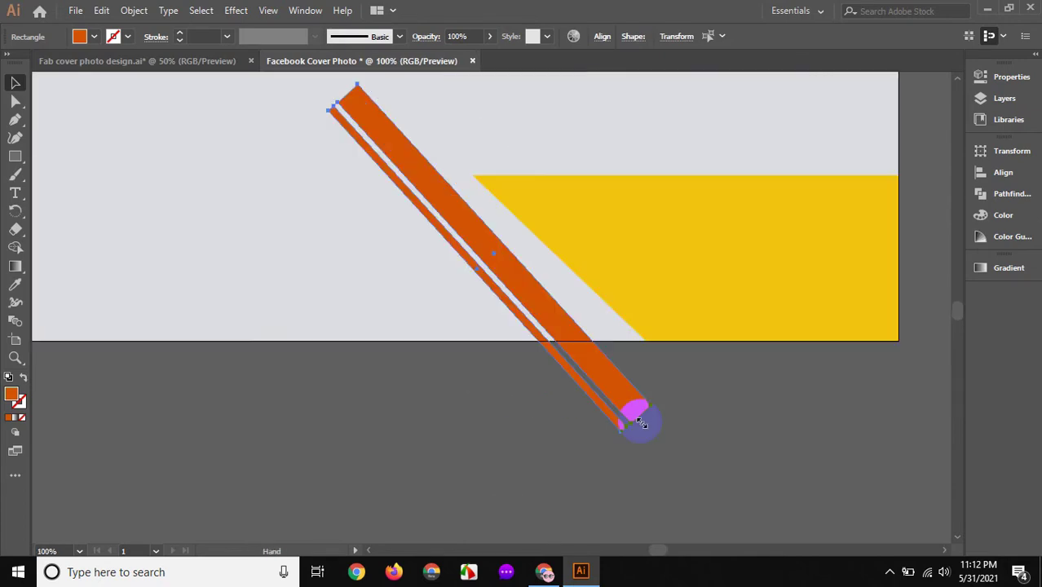
drag(656, 406, 670, 403)
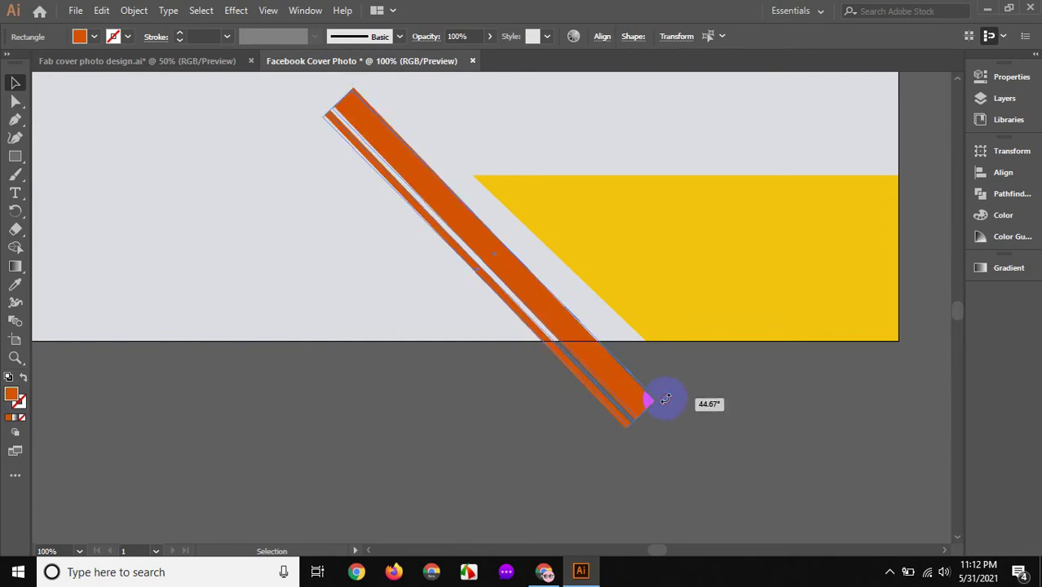
drag(663, 400, 667, 397)
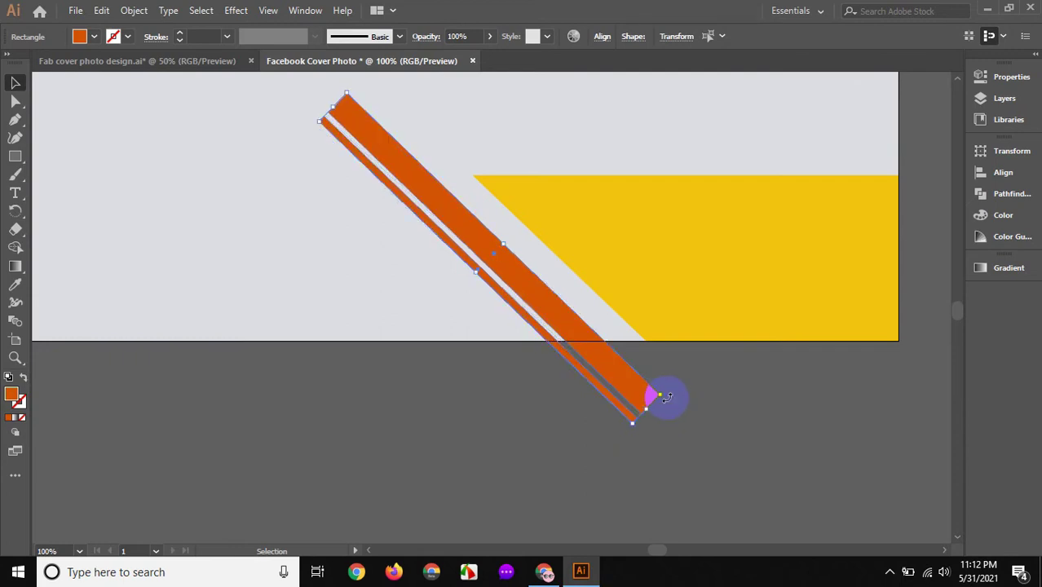
drag(667, 397, 670, 396)
click(537, 359)
drag(536, 383, 534, 304)
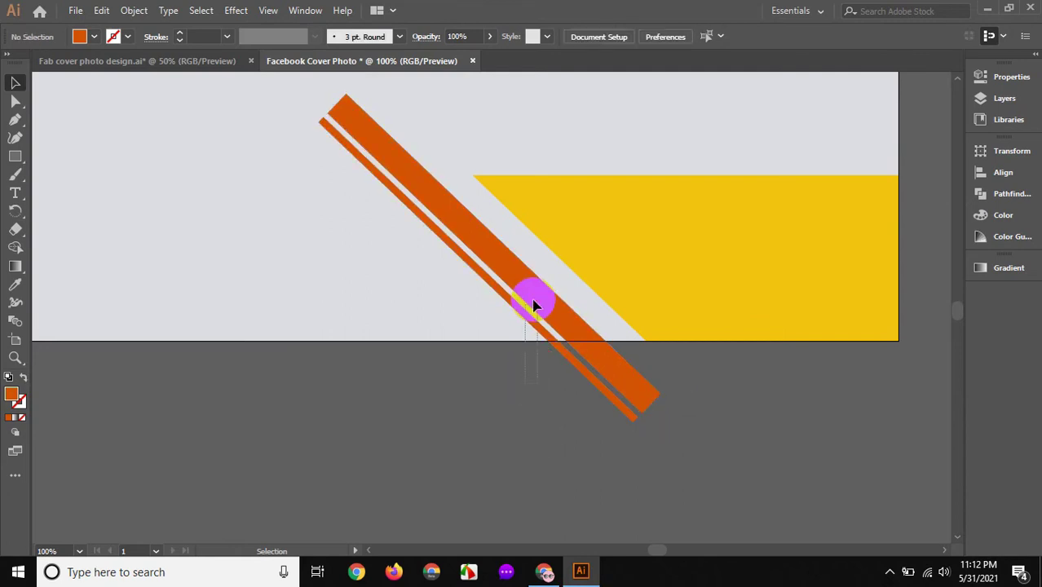
mouse_move(530, 406)
mouse_down()
mouse_move(523, 277)
mouse_move(539, 272)
mouse_up()
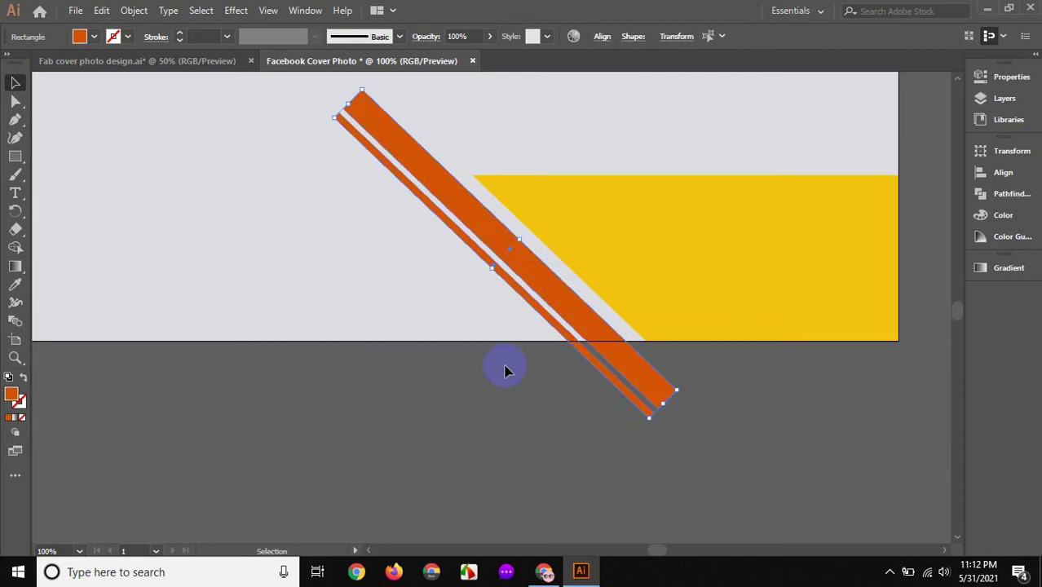
- Show the rulers and add a horizontal guide just above the yellow shape
click(451, 375)
drag(496, 395, 383, 399)
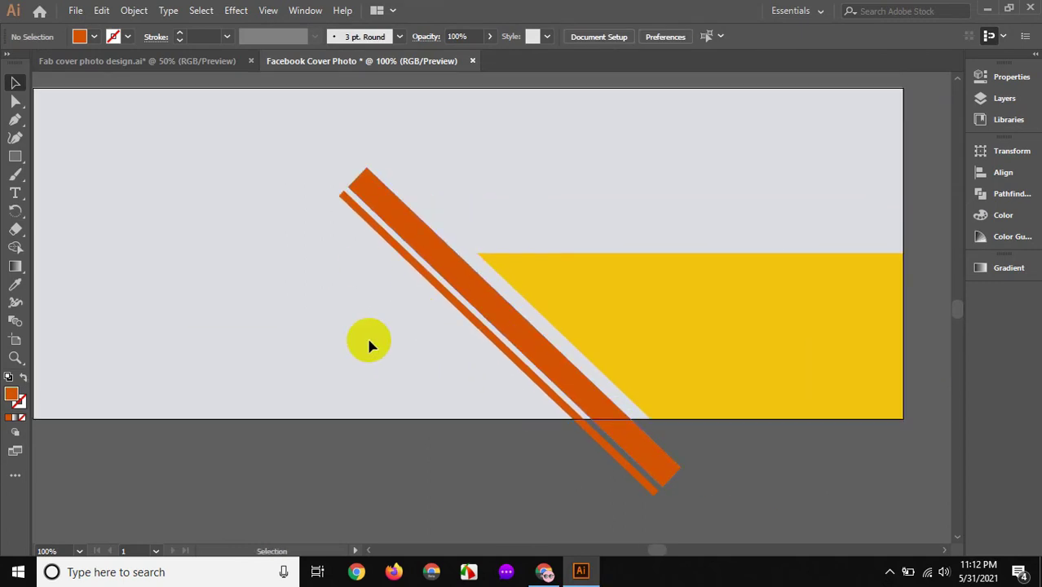
scroll(368, 345, up, 1)
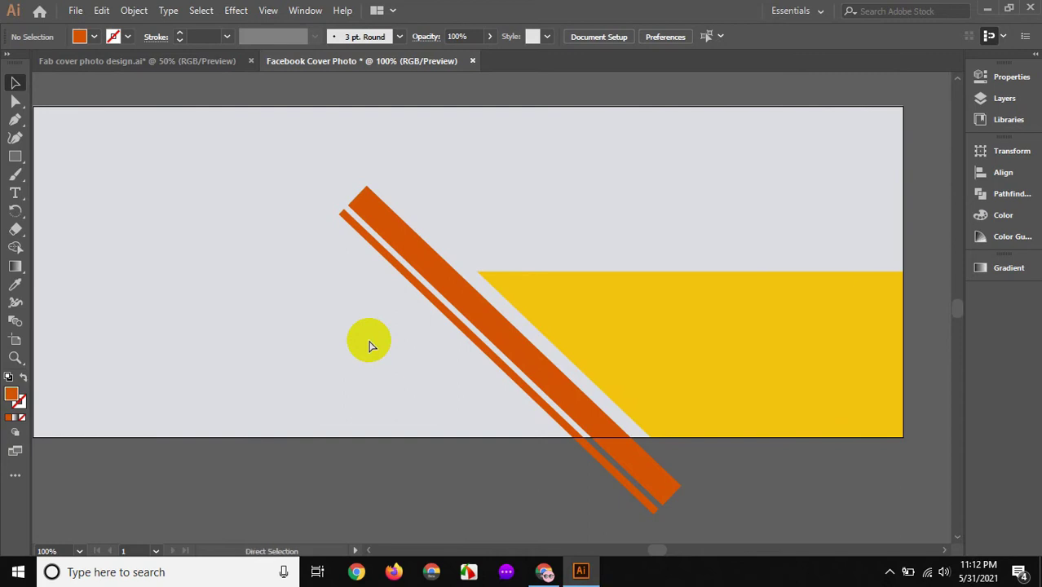
key(ctrl+r)
drag(544, 82, 552, 223)
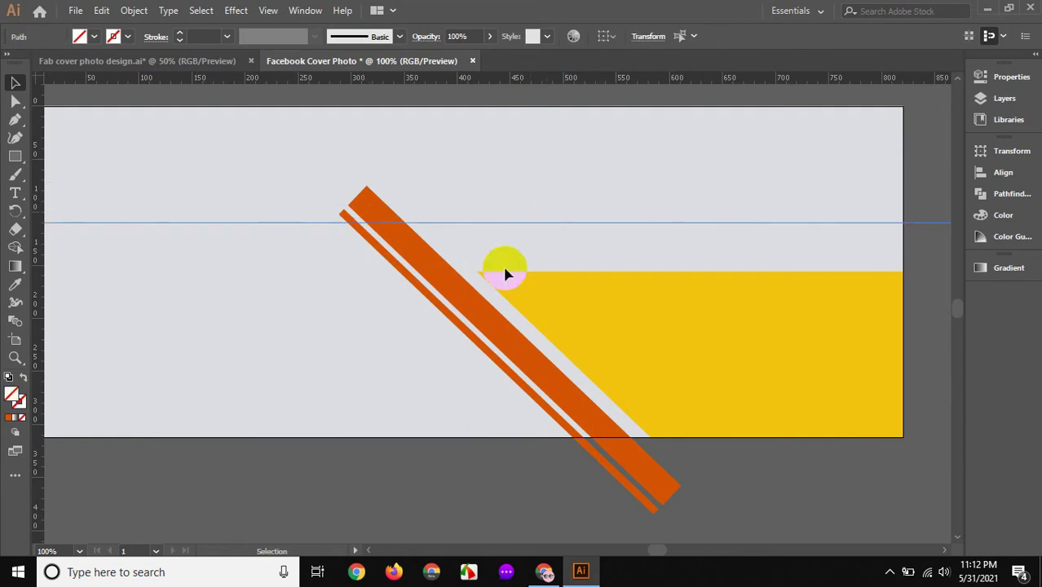
- Shift the wide orange stripe slightly right and down toward the horizontal guide
scroll(466, 262, up, 1)
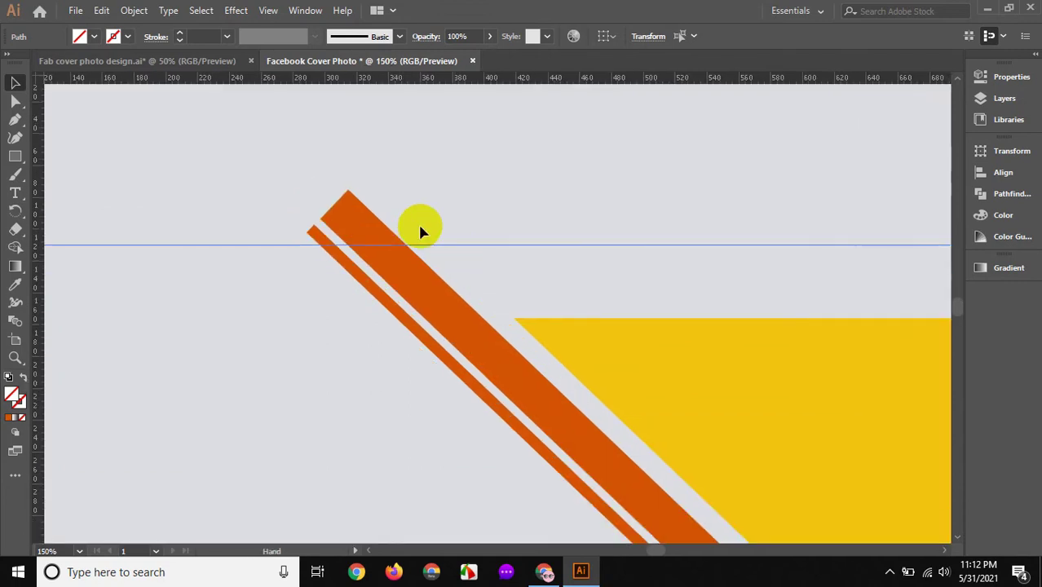
click(15, 103)
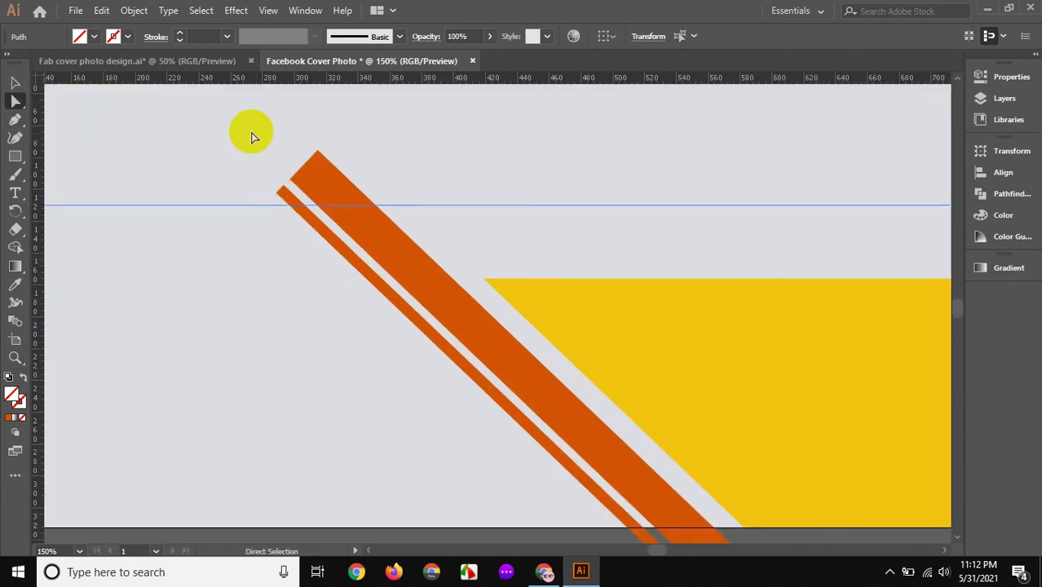
click(14, 82)
drag(211, 120, 332, 186)
click(367, 245)
mouse_move(367, 242)
mouse_down()
mouse_move(384, 257)
mouse_move(387, 248)
mouse_up()
click(245, 265)
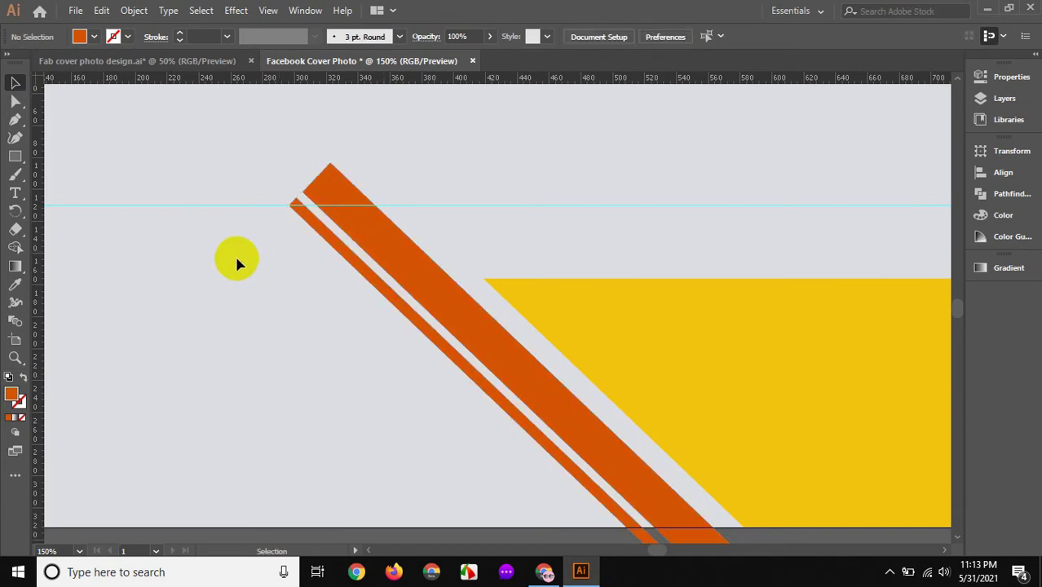
click(381, 242)
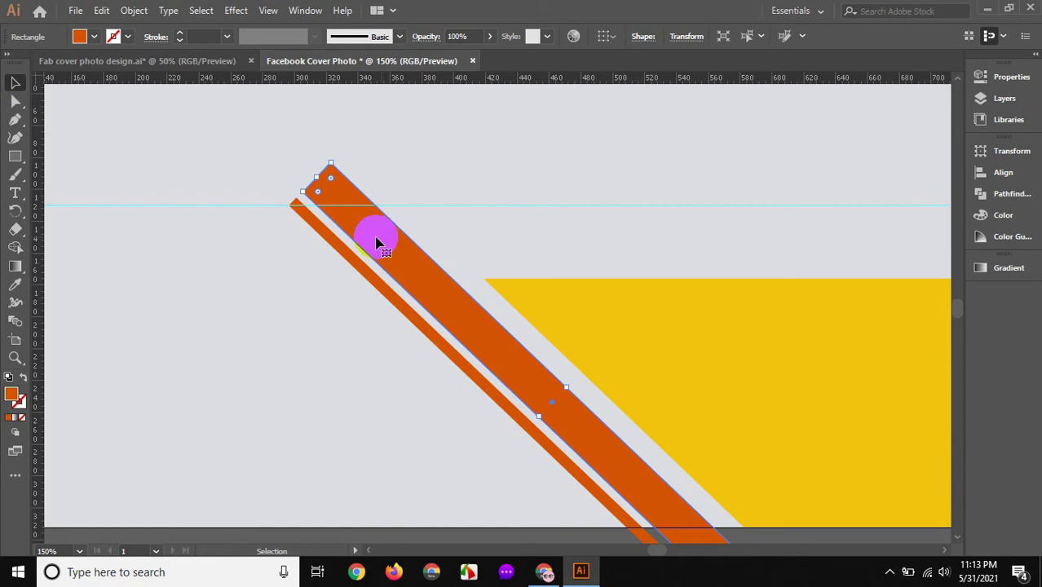
drag(373, 240, 383, 254)
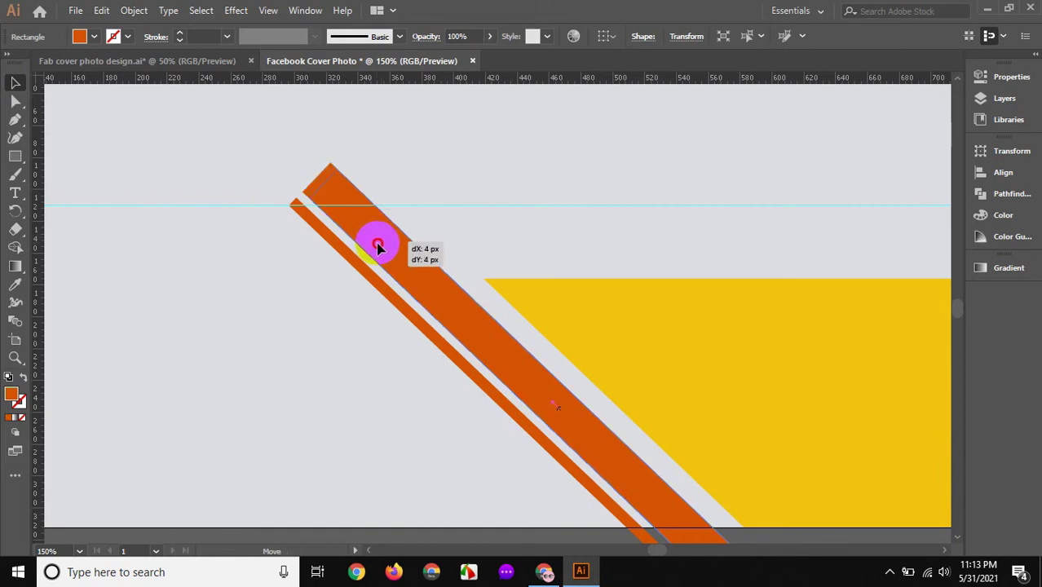
drag(382, 254, 374, 242)
- Scroll the view up and right toward the orange stripes' pointed tops
scroll(245, 182, up, 1)
scroll(267, 240, up, 1)
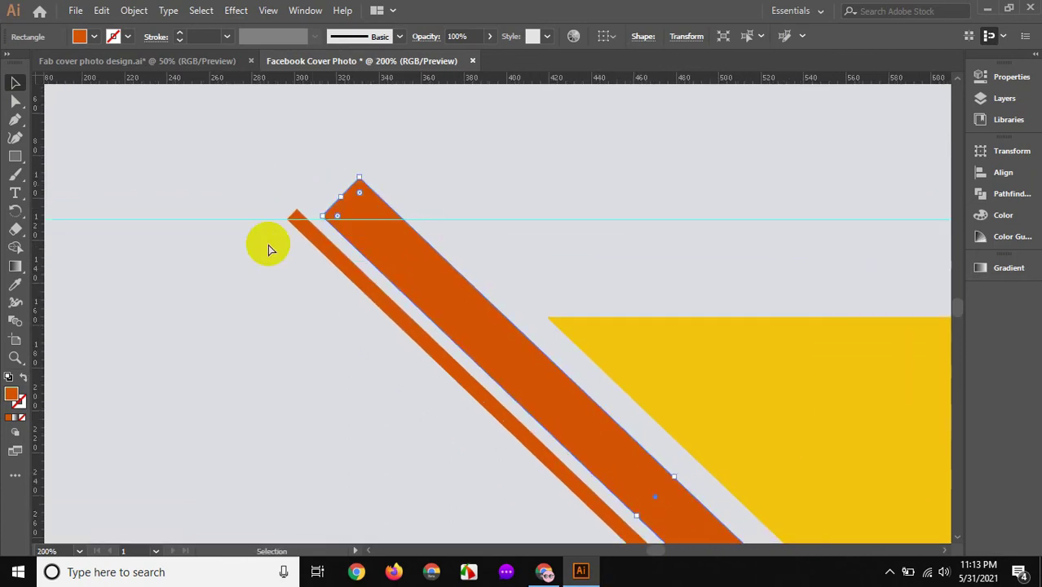
scroll(507, 272, up, 1)
scroll(86, 195, up, 1)
scroll(86, 195, right, 10)
click(15, 100)
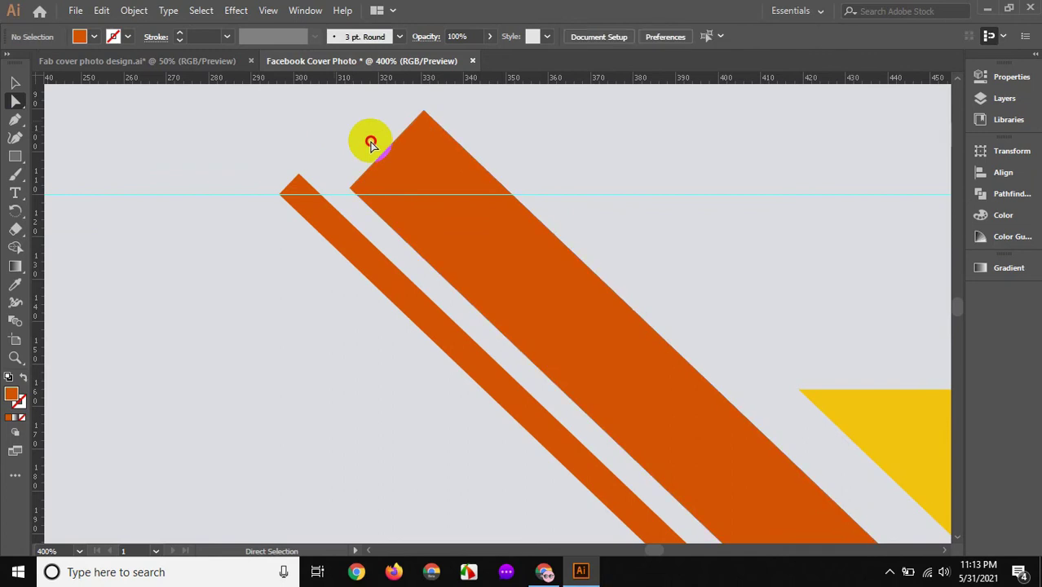
- Drag the thick bar's top anchors down so its top lies flat along the guide
drag(338, 117, 392, 178)
drag(424, 110, 352, 191)
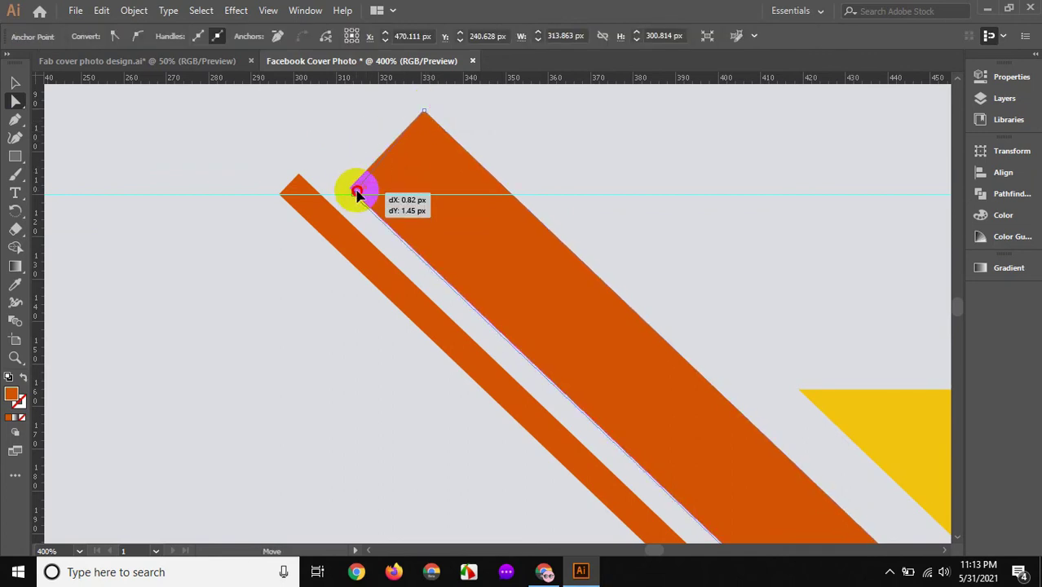
drag(351, 191, 388, 196)
drag(424, 111, 493, 198)
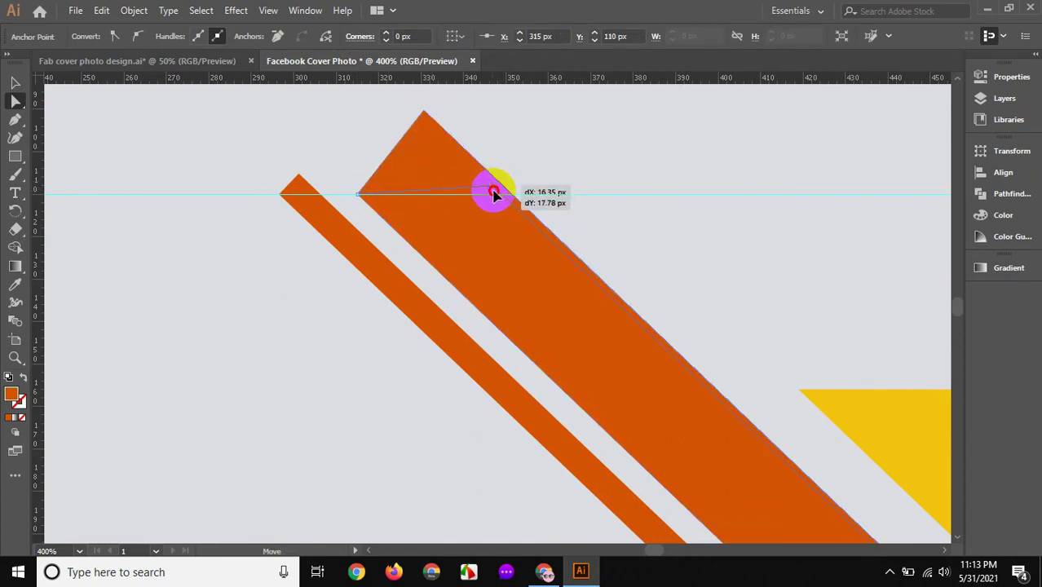
drag(494, 197, 509, 194)
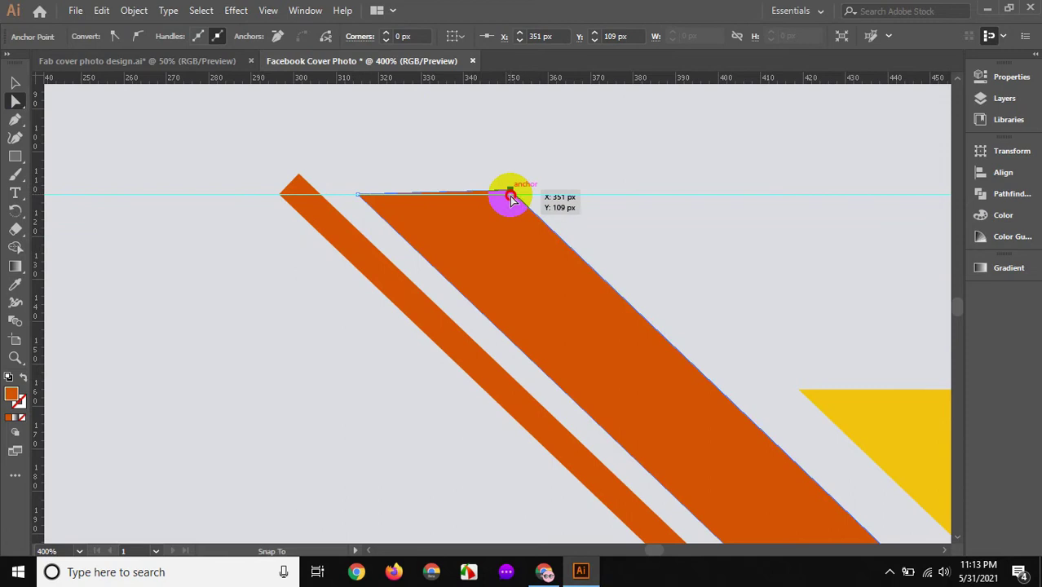
click(414, 174)
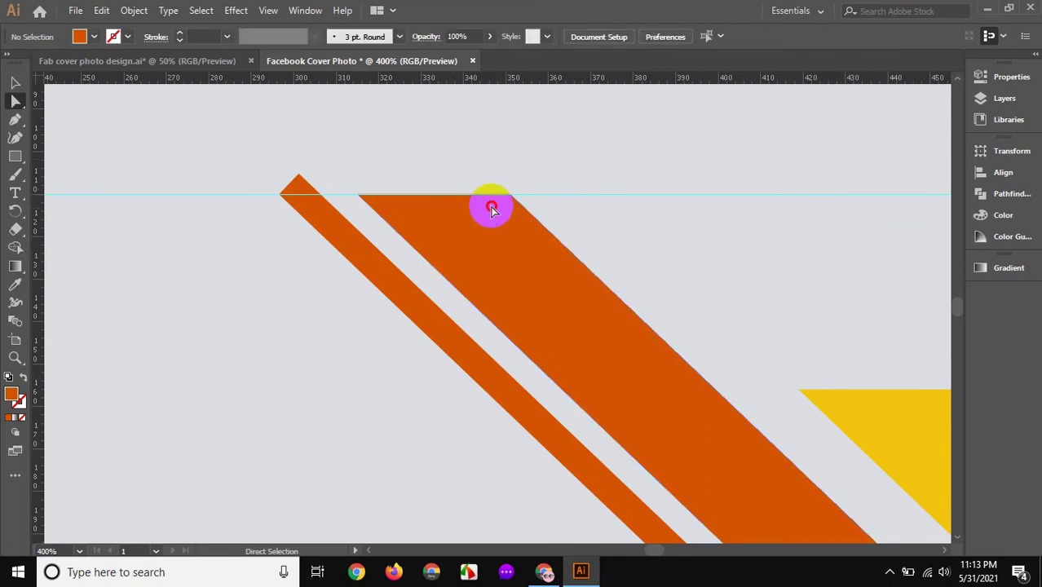
drag(508, 194, 507, 195)
- Flatten the thin bar's top onto the guide, then zoom out to the whole artboard
click(255, 156)
drag(270, 155, 318, 192)
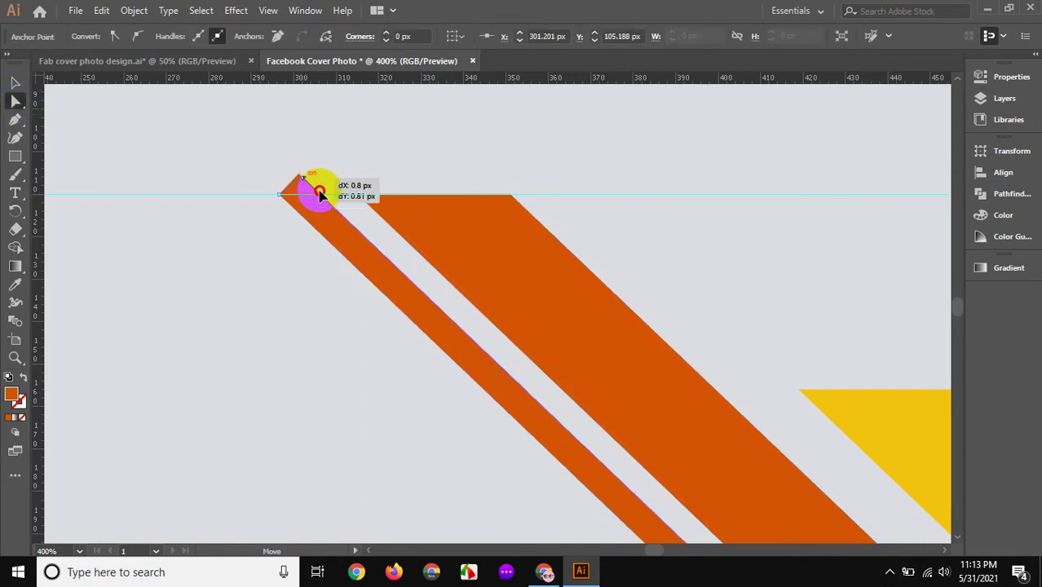
click(493, 340)
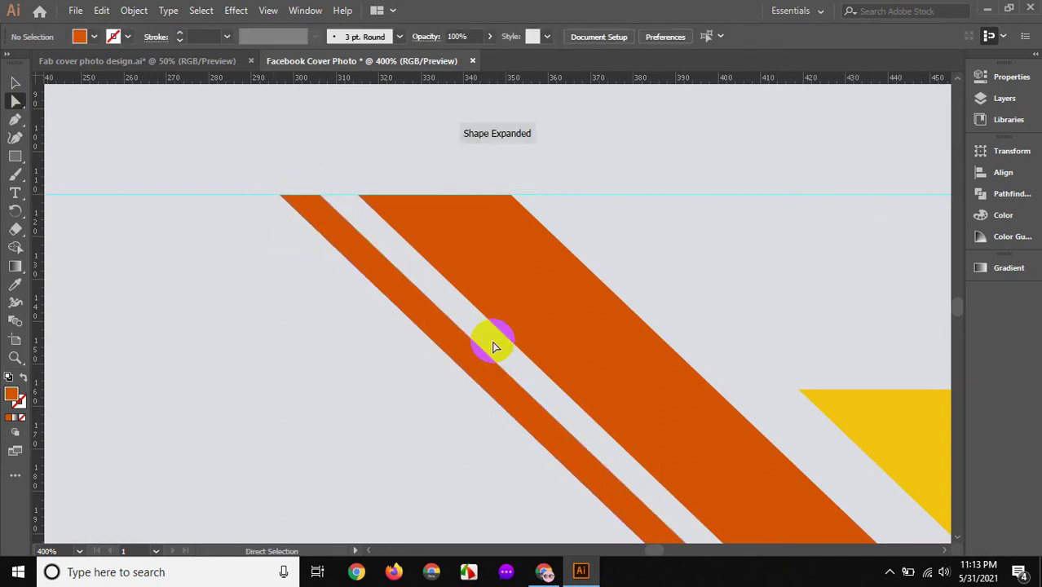
drag(461, 281, 360, 251)
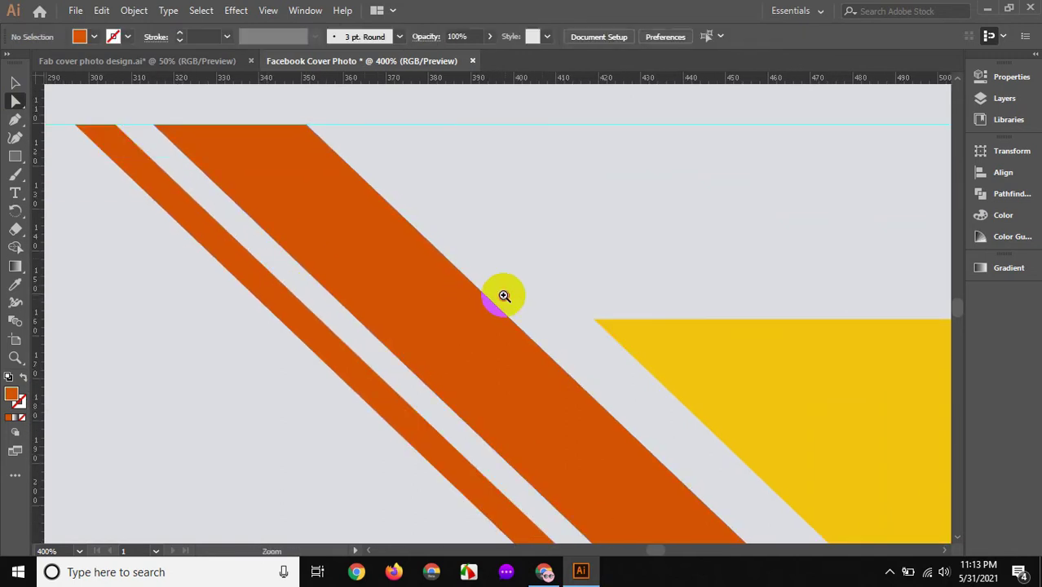
alt+click(504, 295)
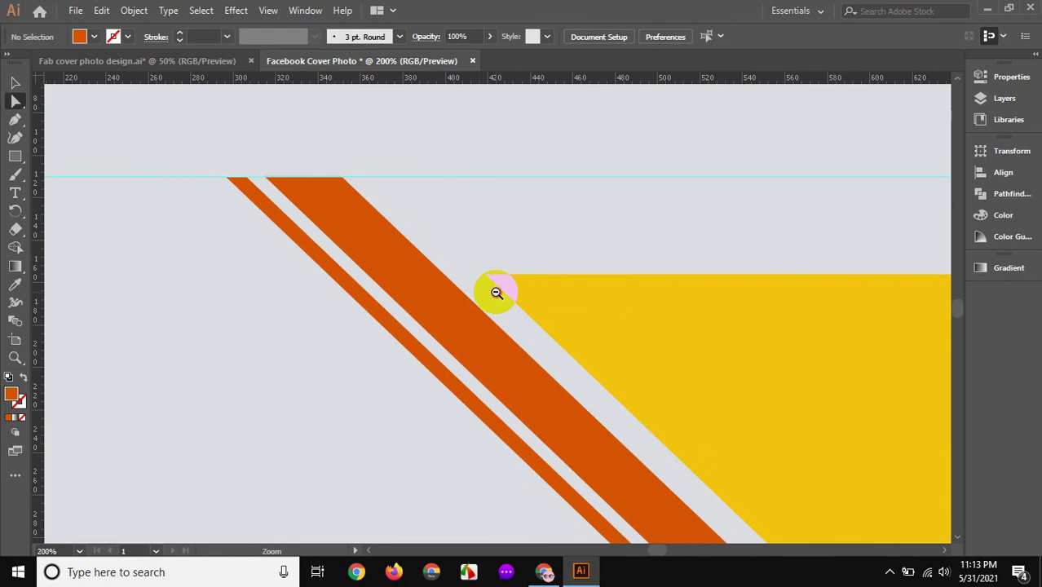
alt+click(497, 292)
alt+click(500, 372)
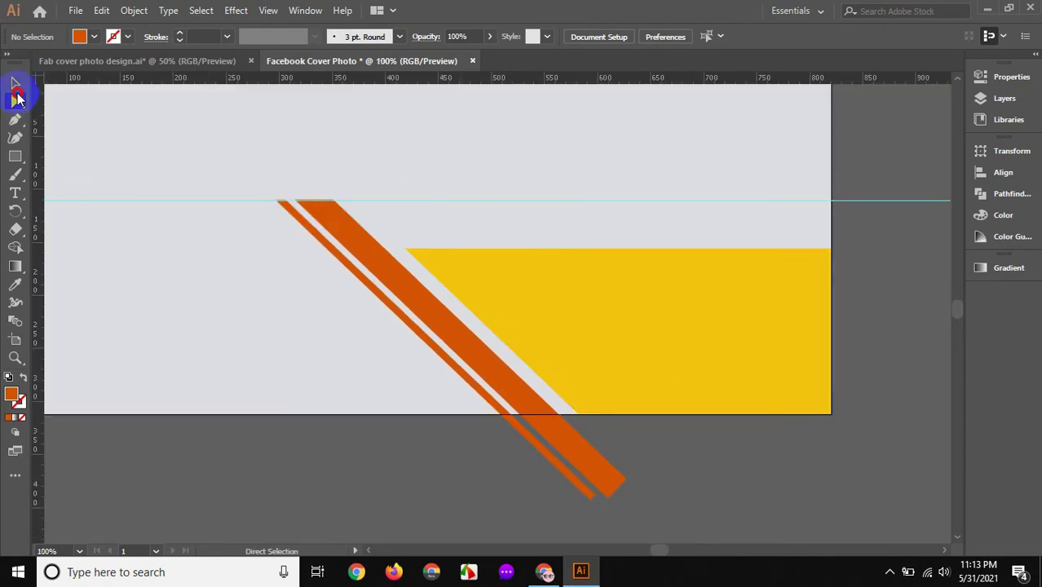
- Alt-drag a copy of the thin bar over the yellow shape, widening and shortening it
click(15, 83)
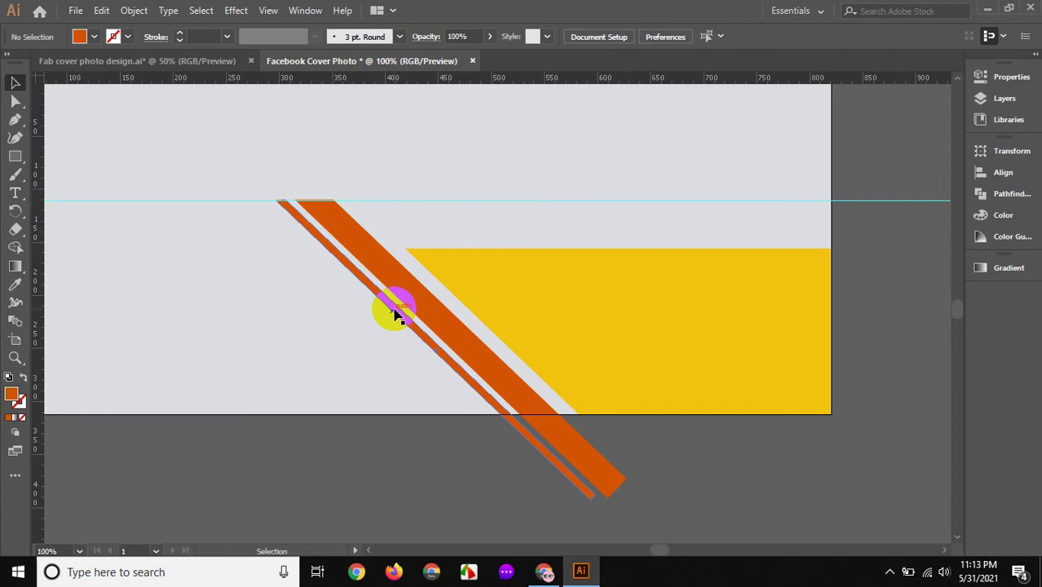
drag(394, 314, 492, 255)
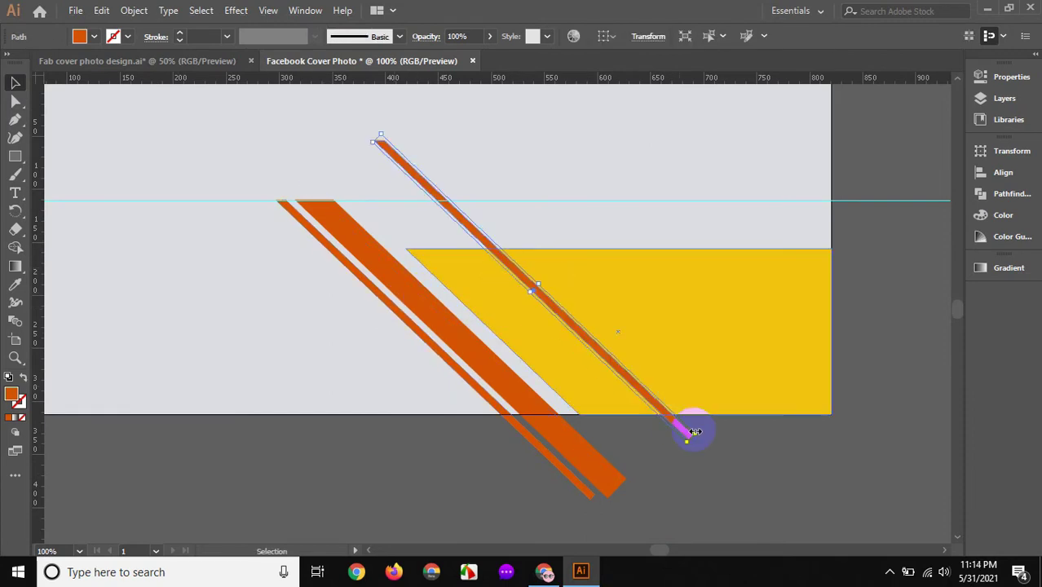
drag(549, 279, 549, 277)
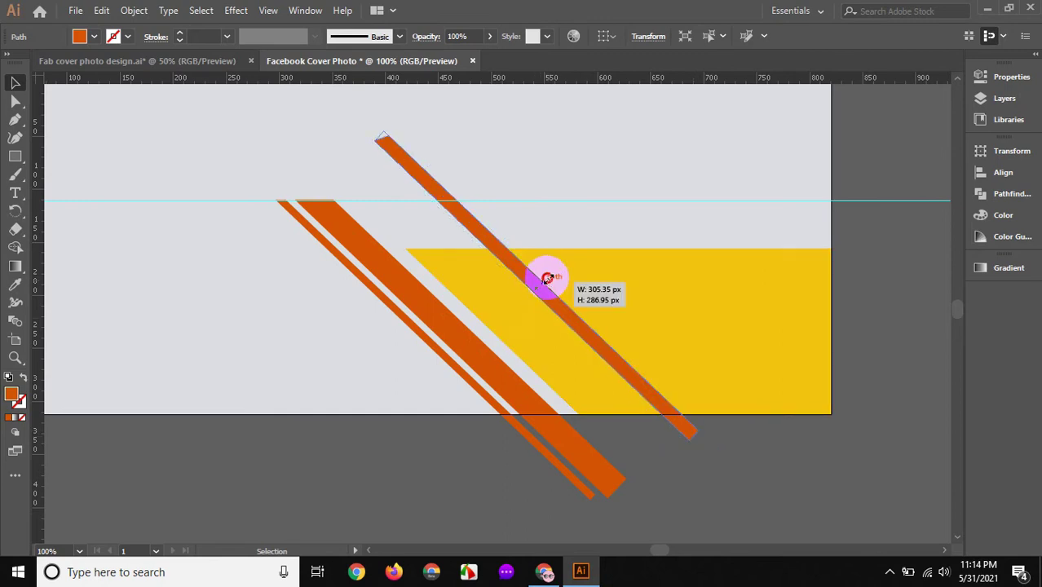
drag(695, 434, 478, 243)
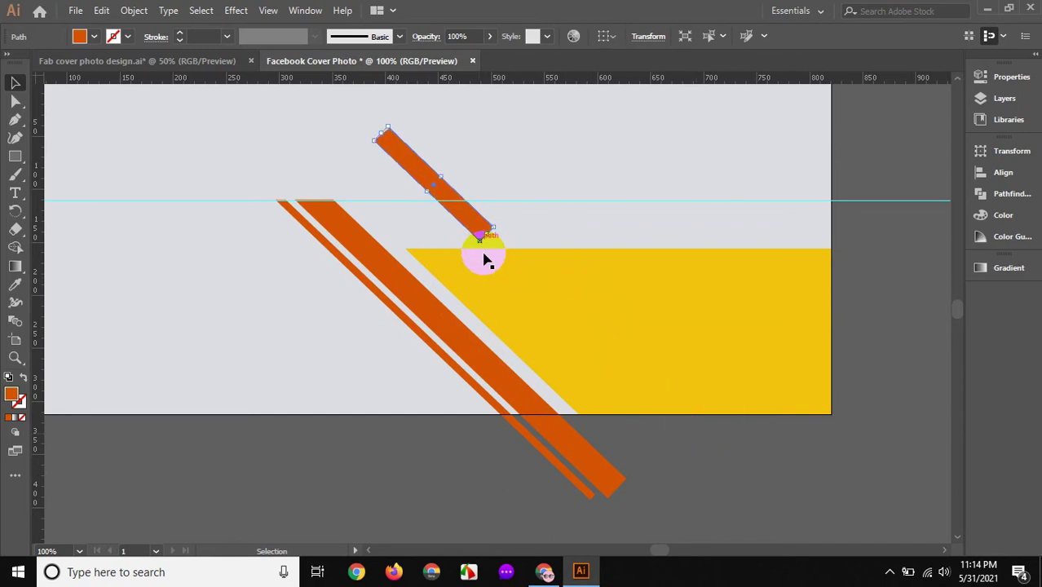
mouse_move(479, 246)
mouse_down()
mouse_move(483, 289)
mouse_move(521, 296)
mouse_up()
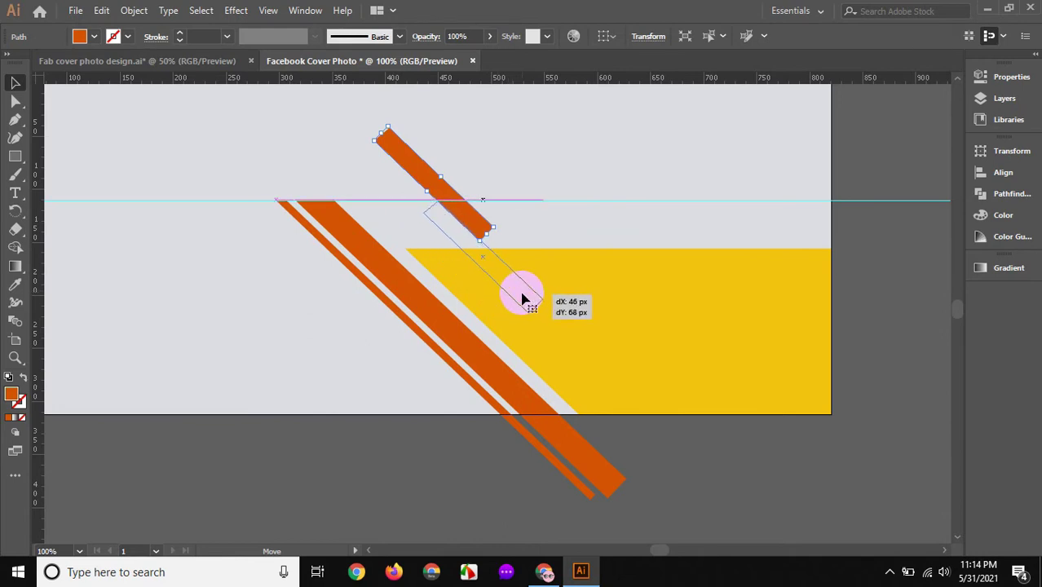
drag(522, 296, 527, 297)
- Raise the short bar so its top meets the guide, checking the yellow shape's points
key(ctrl+plus)
mouse_move(460, 285)
mouse_down()
mouse_move(493, 287)
mouse_move(485, 275)
mouse_up()
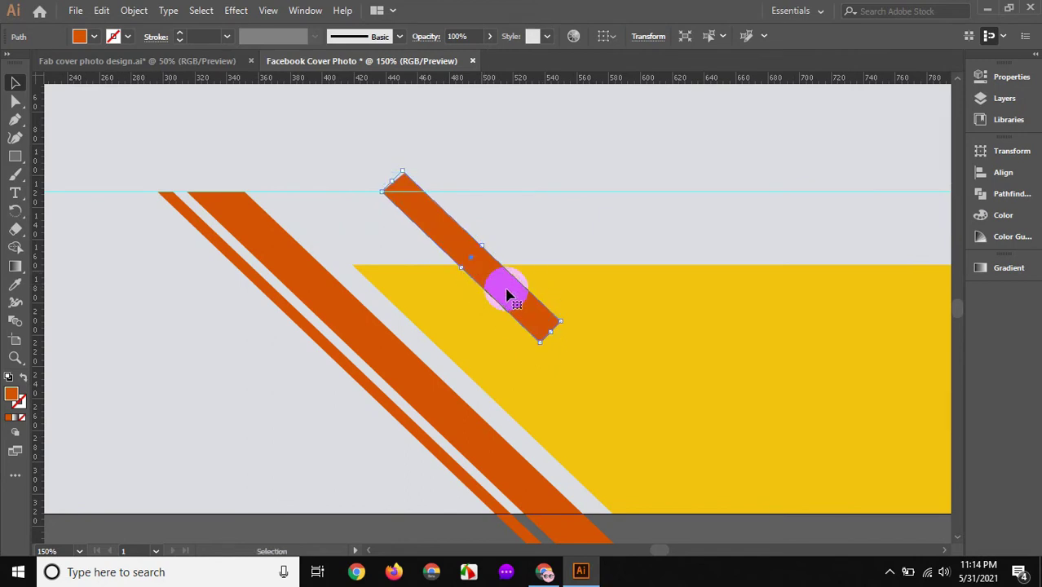
click(549, 334)
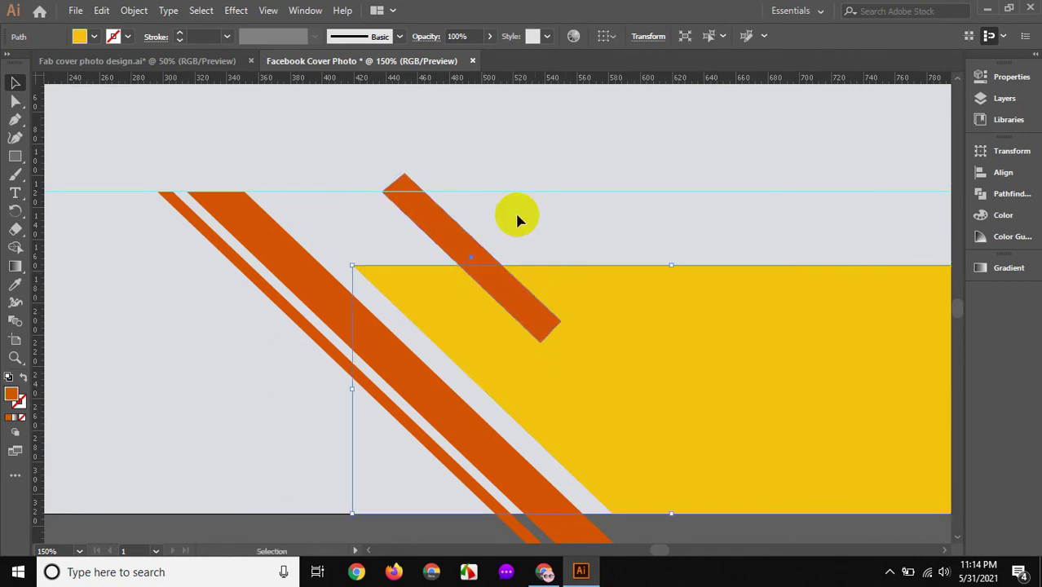
drag(629, 232, 706, 317)
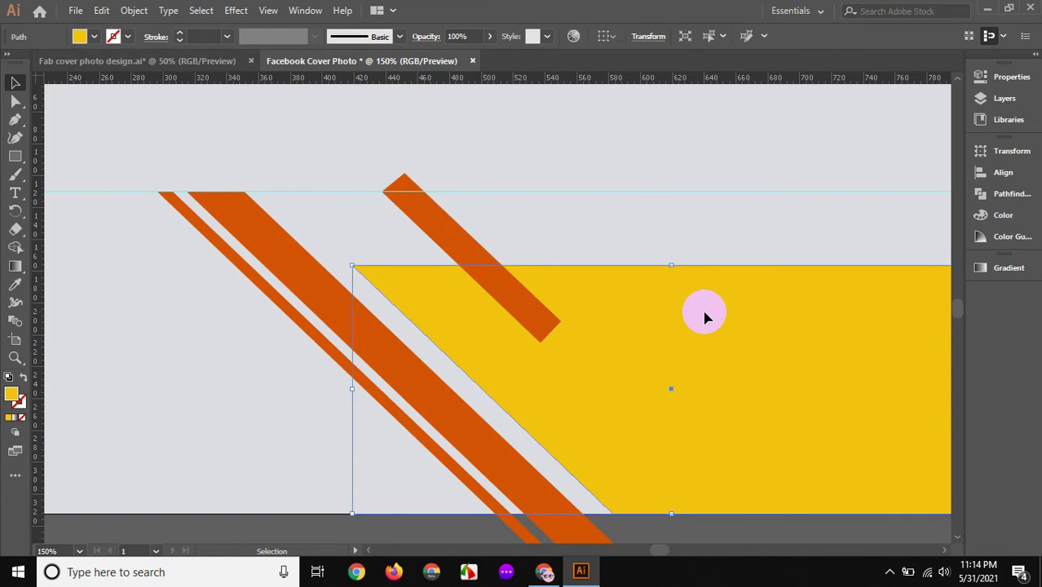
key(a)
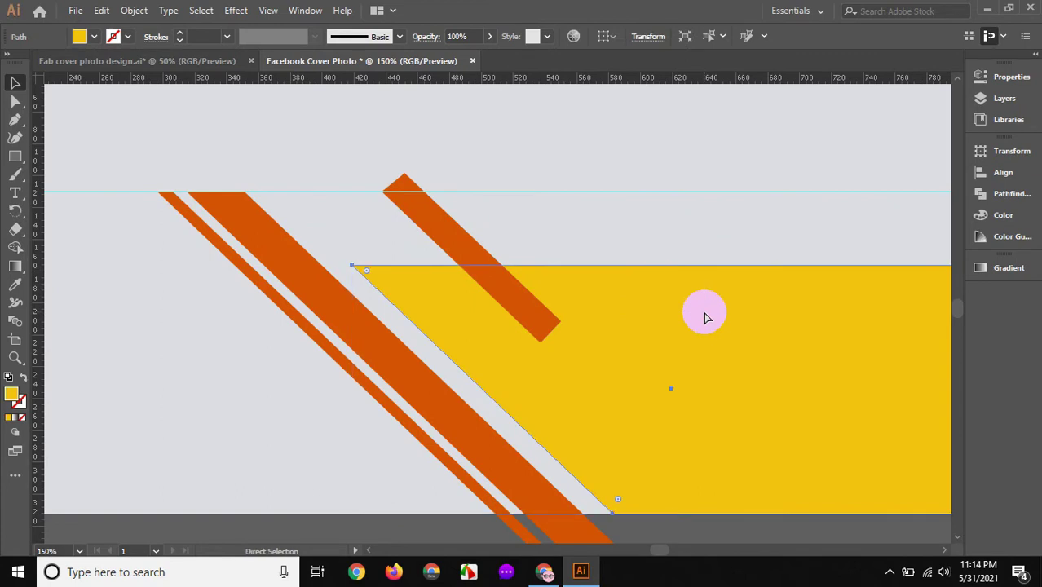
key(ctrl+shift+a)
key(v)
scroll(538, 326, up, 1)
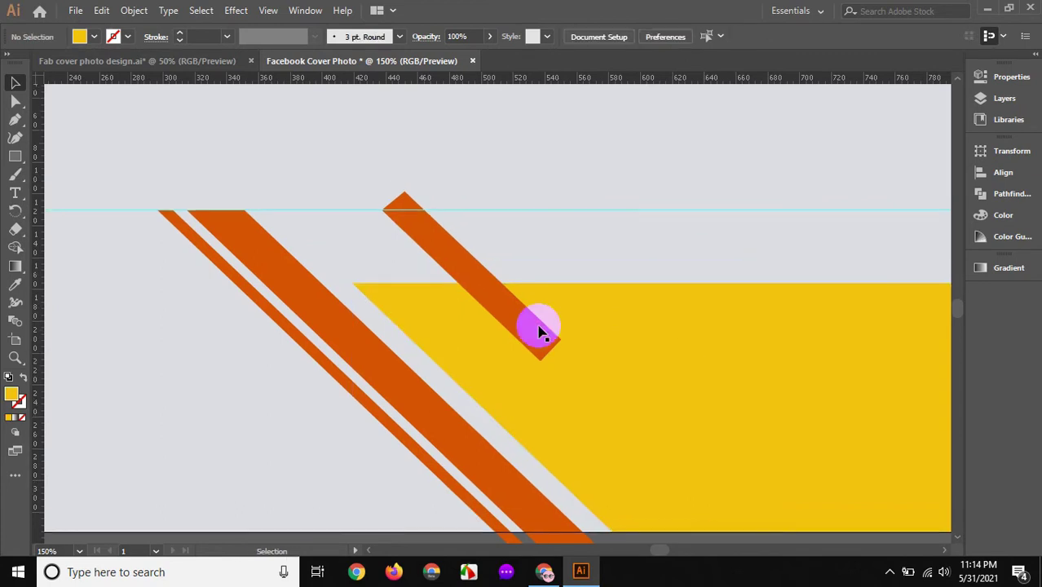
click(514, 306)
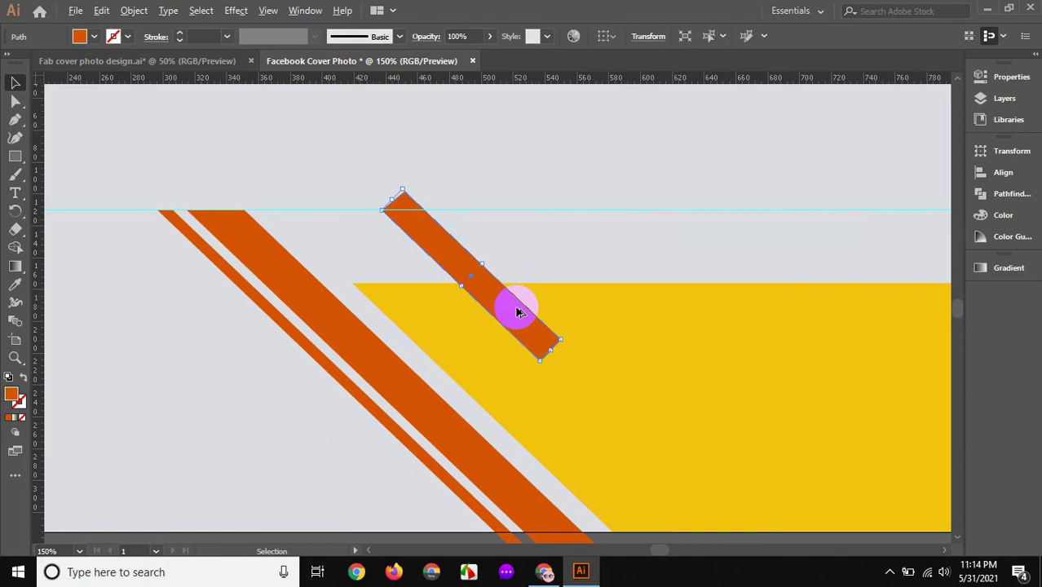
- Duplicate the short bar to its right and make both short bars much thinner
drag(521, 308, 564, 285)
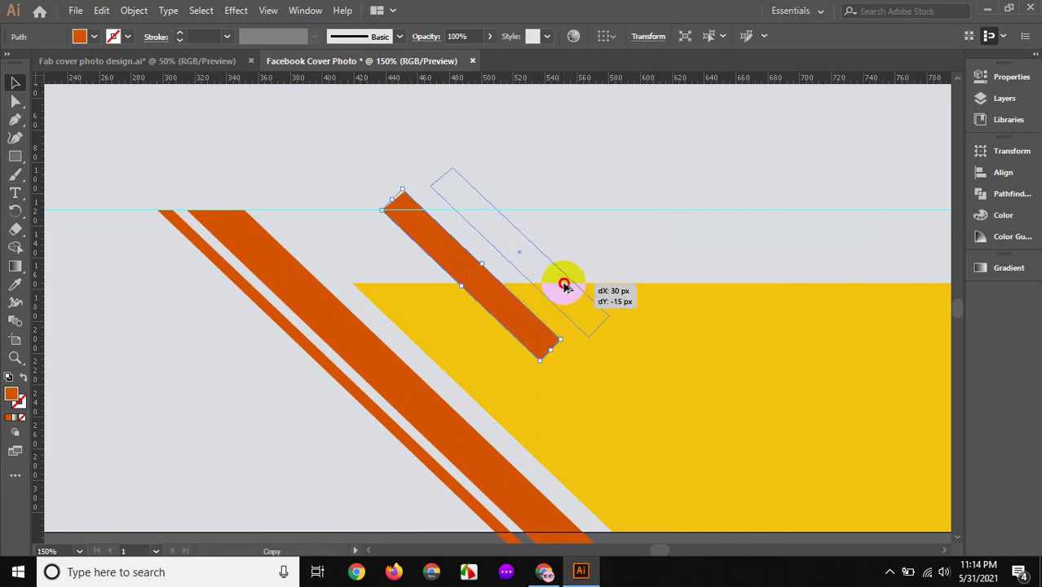
drag(568, 289, 584, 312)
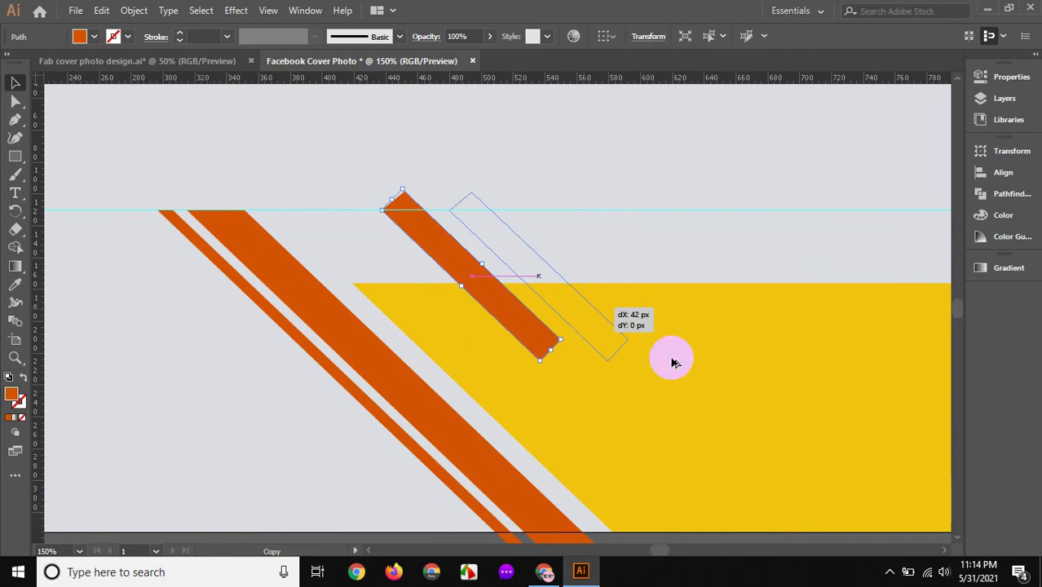
drag(584, 312, 661, 419)
click(553, 372)
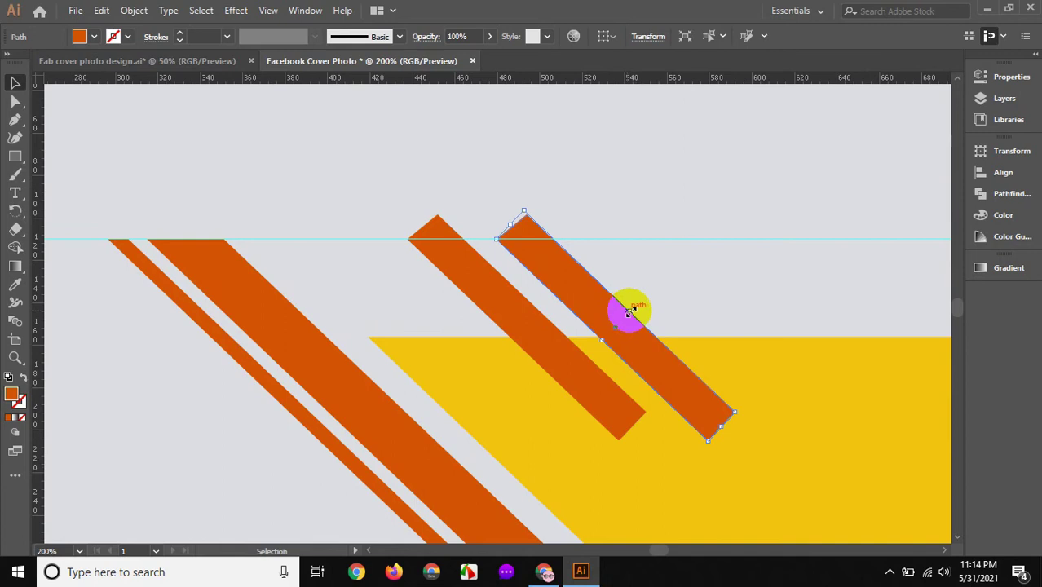
drag(629, 311, 546, 351)
click(546, 350)
drag(544, 317, 517, 322)
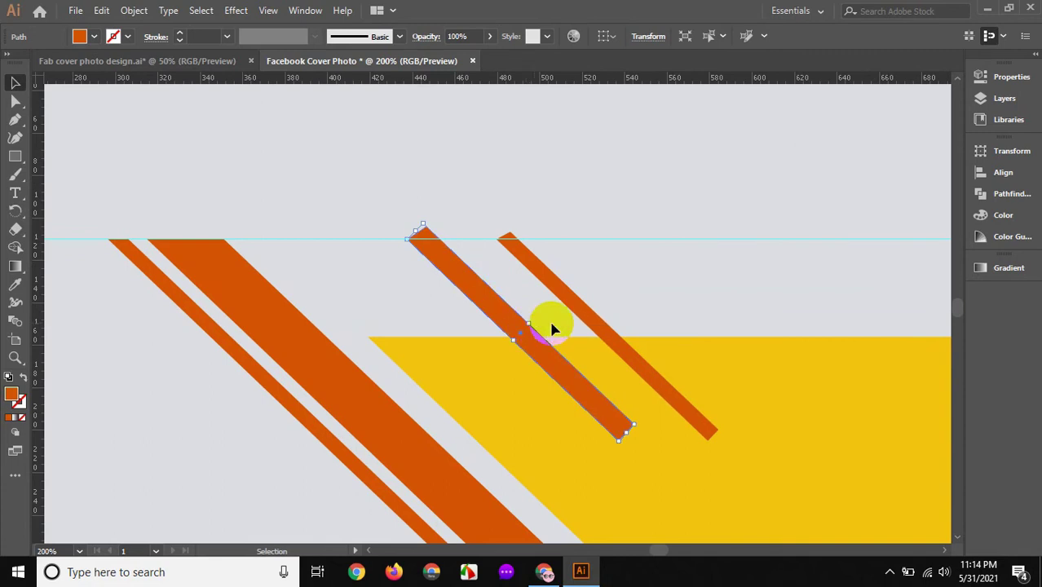
click(557, 326)
drag(579, 320, 544, 308)
drag(600, 365, 604, 371)
- Reposition the thin bar and delete the extra bar copy
key(ctrl+plus)
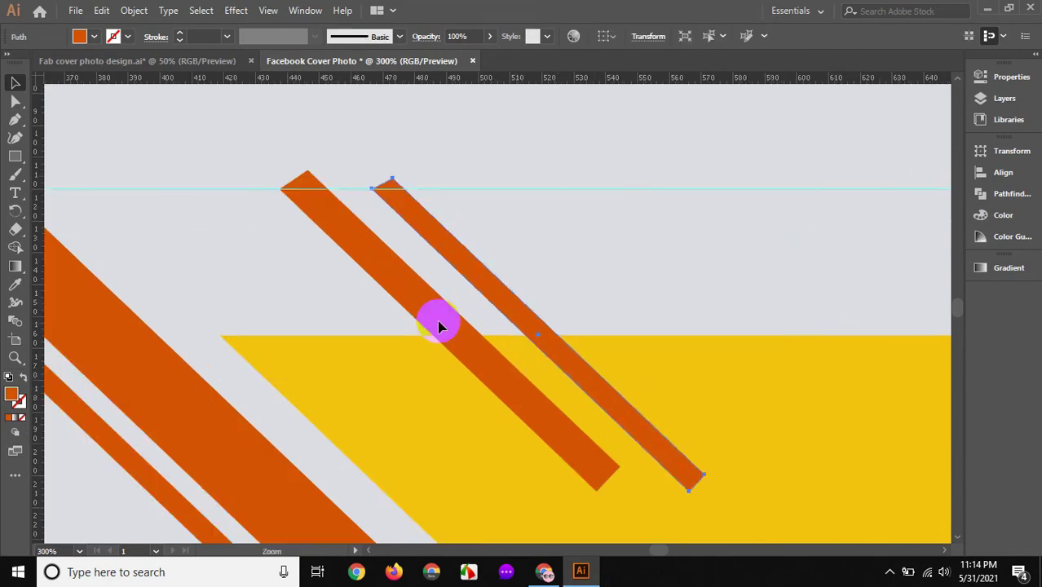
key(ctrl+plus)
scroll(704, 431, up, 3)
scroll(704, 431, left, 5)
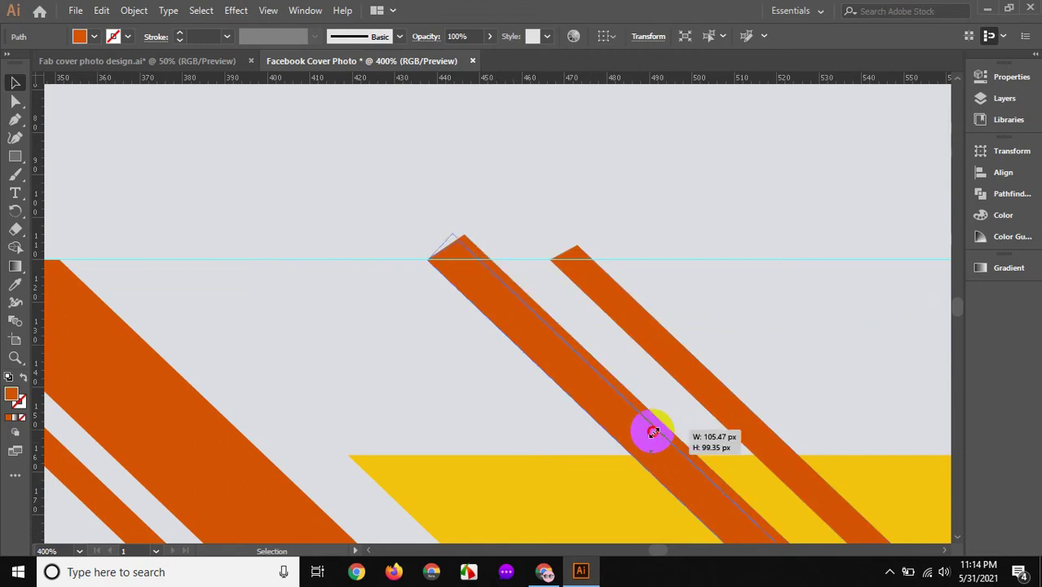
mouse_move(667, 430)
mouse_down()
mouse_move(688, 392)
mouse_move(670, 389)
mouse_up()
key(Delete)
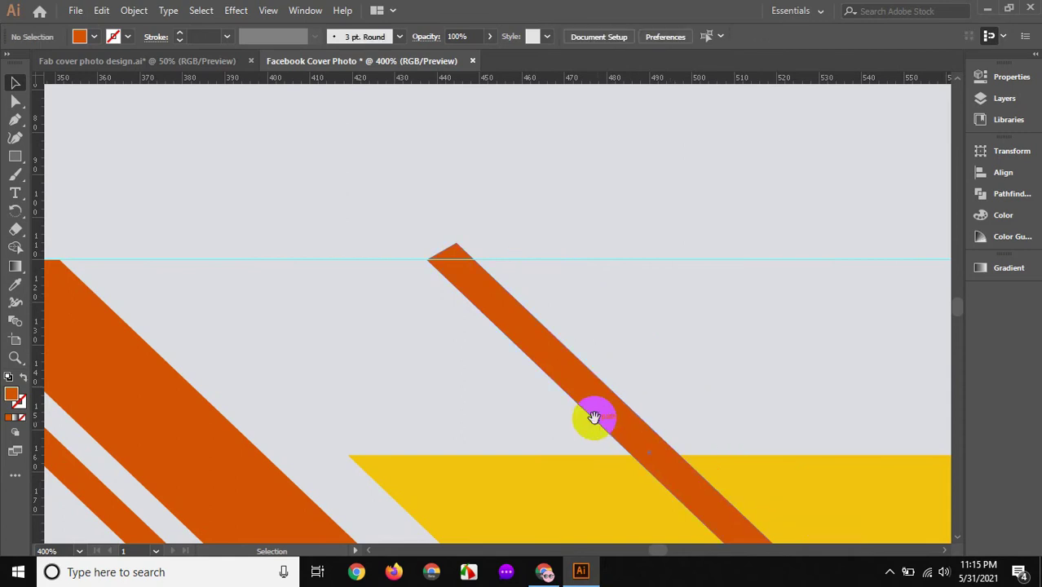
key(ctrl+minus)
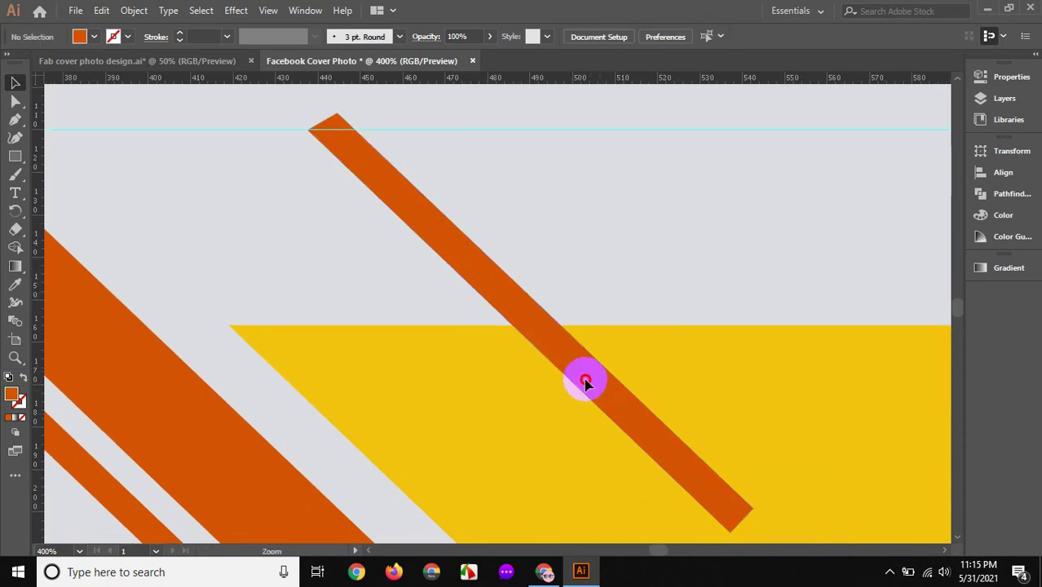
key(ctrl+minus)
scroll(646, 478, up, 3)
- Drag the thin stripe's top anchor down onto the guide with Direct Selection, then zoom out
key(ctrl+plus)
drag(422, 201, 576, 481)
click(15, 100)
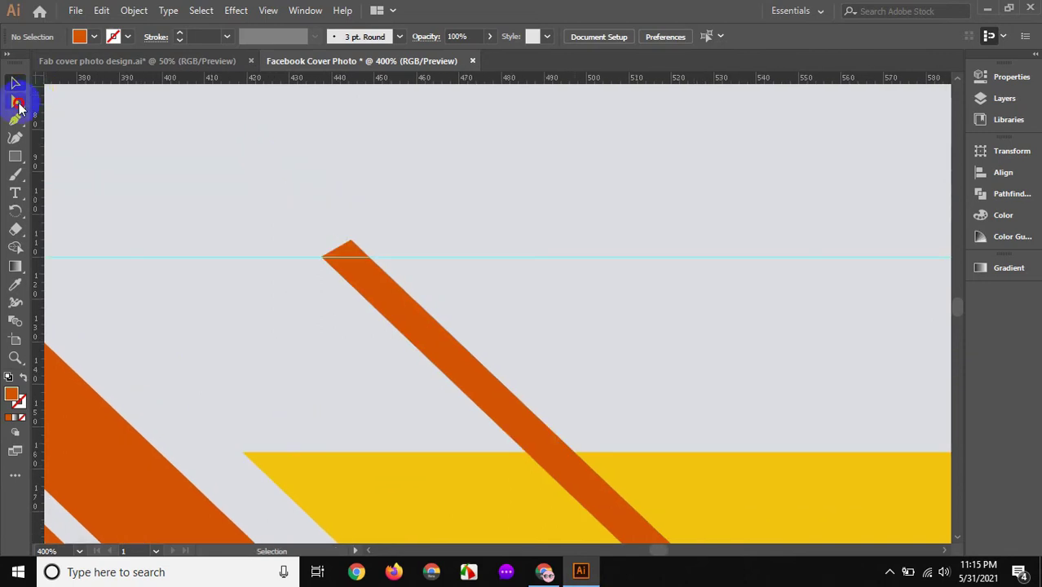
click(350, 244)
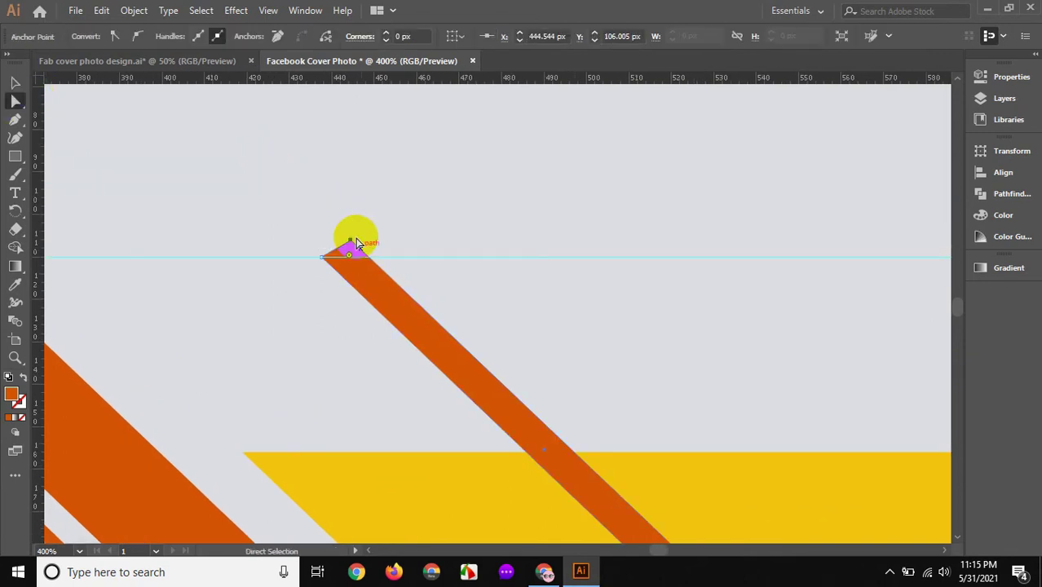
drag(367, 256, 350, 238)
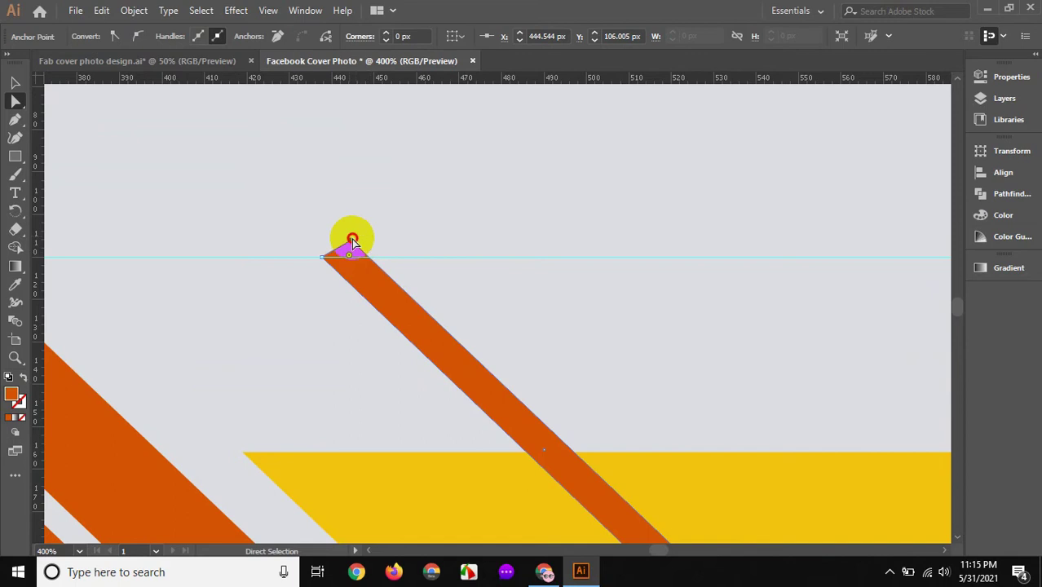
click(144, 126)
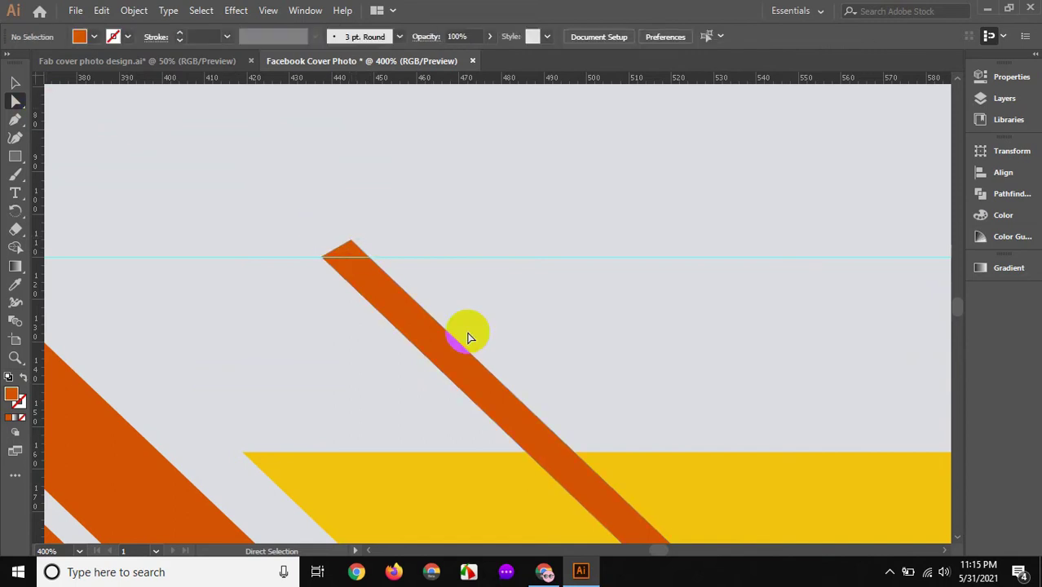
click(349, 242)
drag(364, 258, 369, 258)
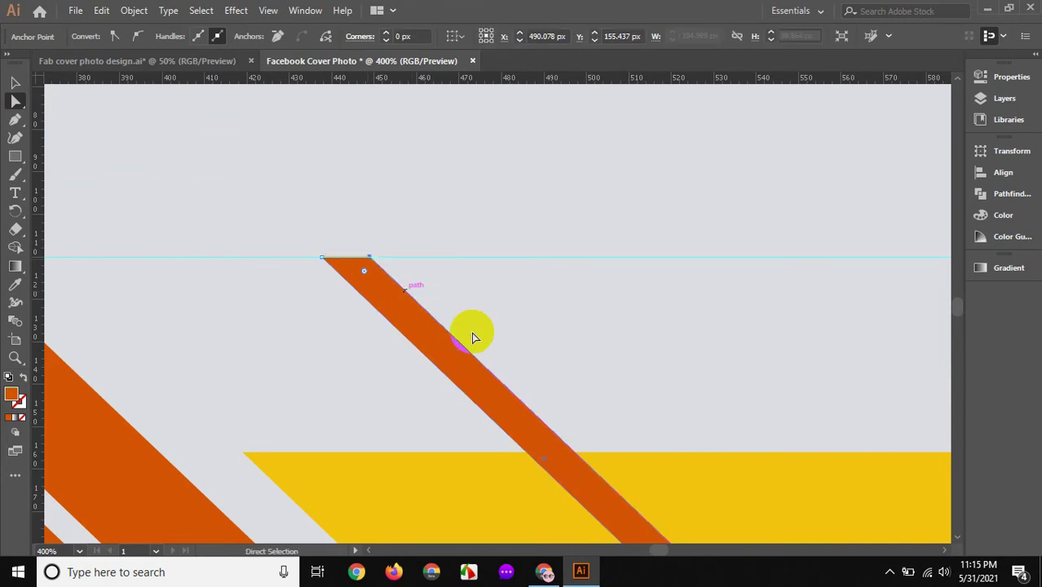
alt+click(502, 351)
alt+click(372, 414)
click(14, 82)
scroll(449, 356, down, 1)
scroll(324, 332, down, 1)
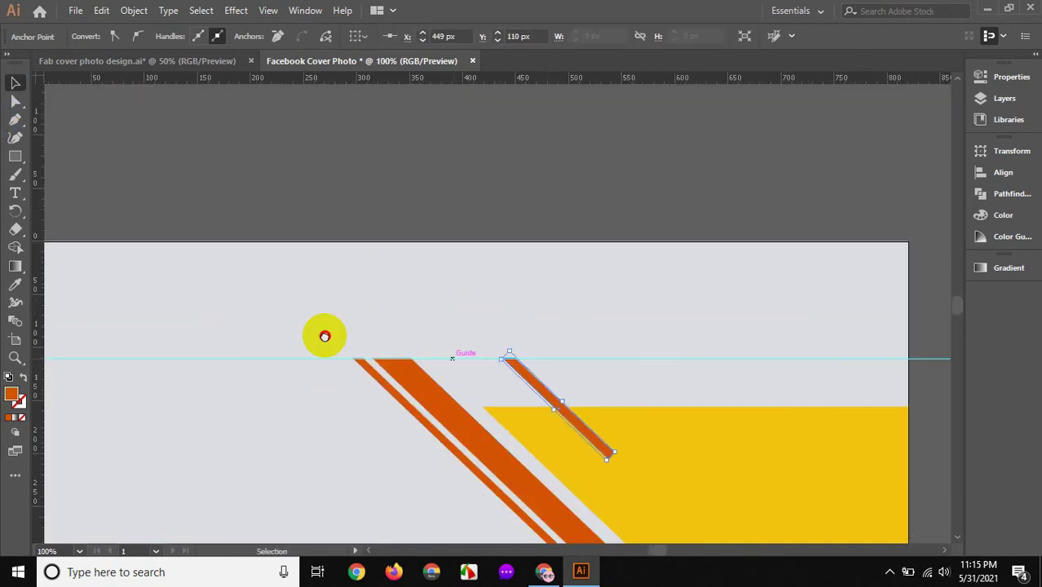
- Slightly resize the thin orange stripe
click(504, 383)
scroll(455, 376, up, 1)
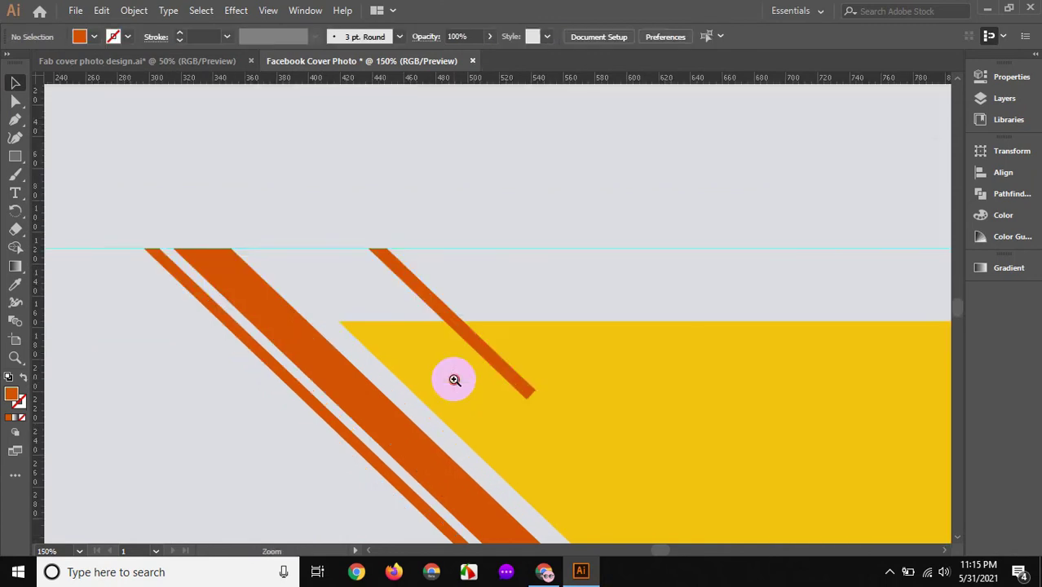
scroll(488, 325, up, 1)
scroll(514, 269, up, 1)
click(542, 271)
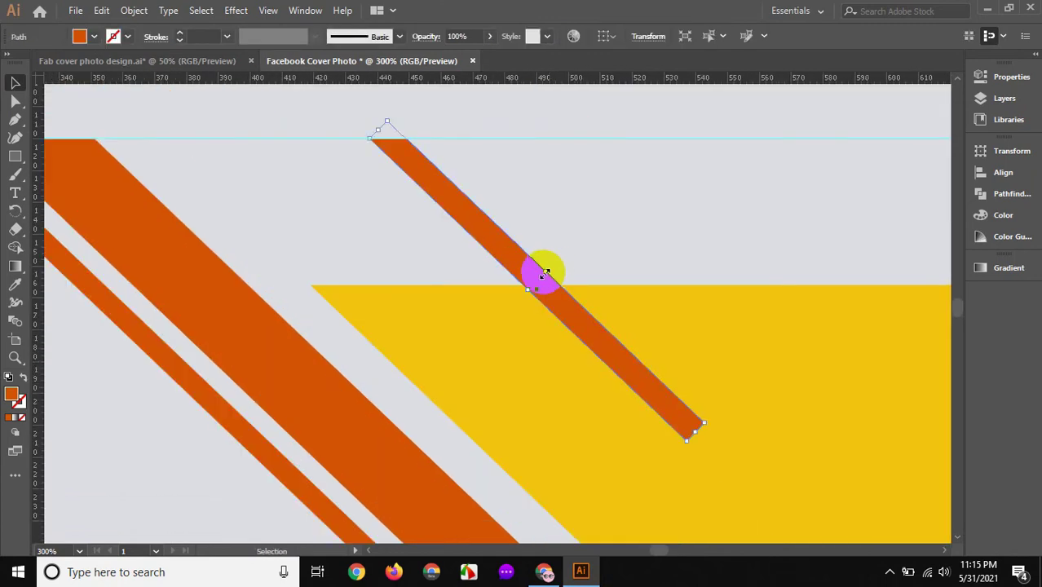
drag(542, 271, 540, 273)
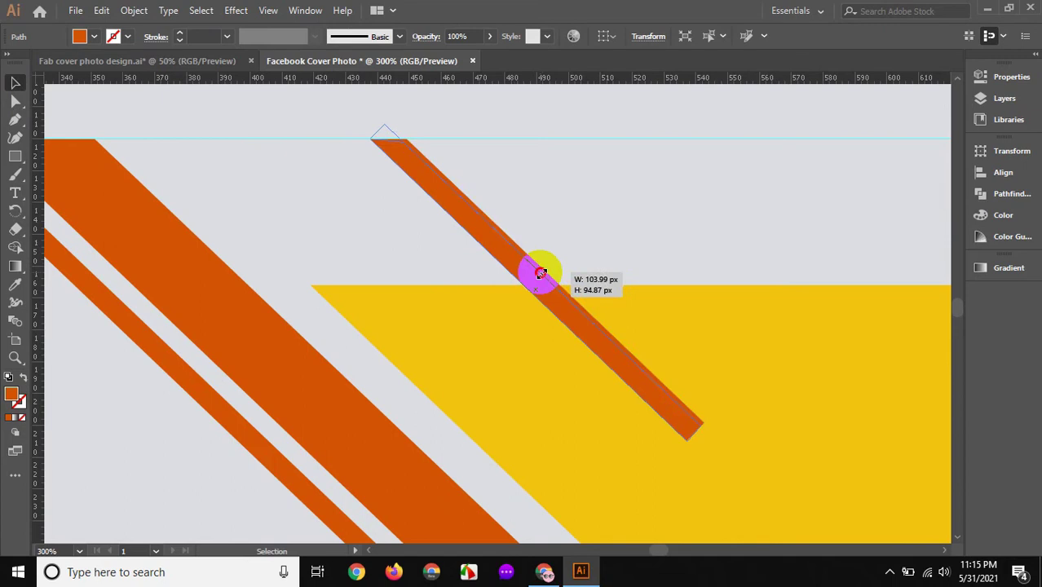
click(576, 356)
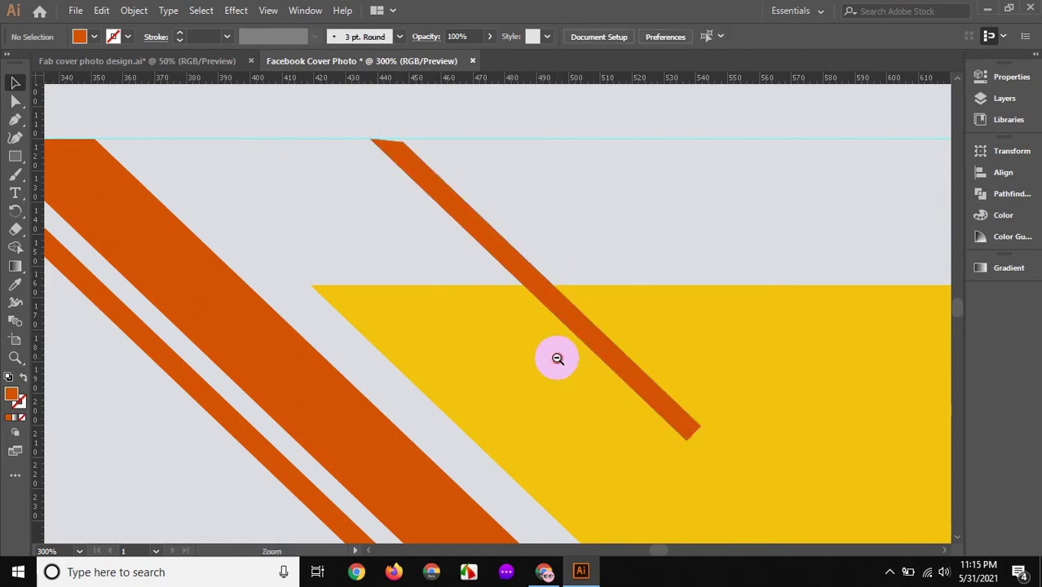
scroll(554, 355, down, 2)
- Snap the thin stripe's top anchor onto the guide intersection using Direct Selection
click(409, 216)
scroll(409, 216, up, 3)
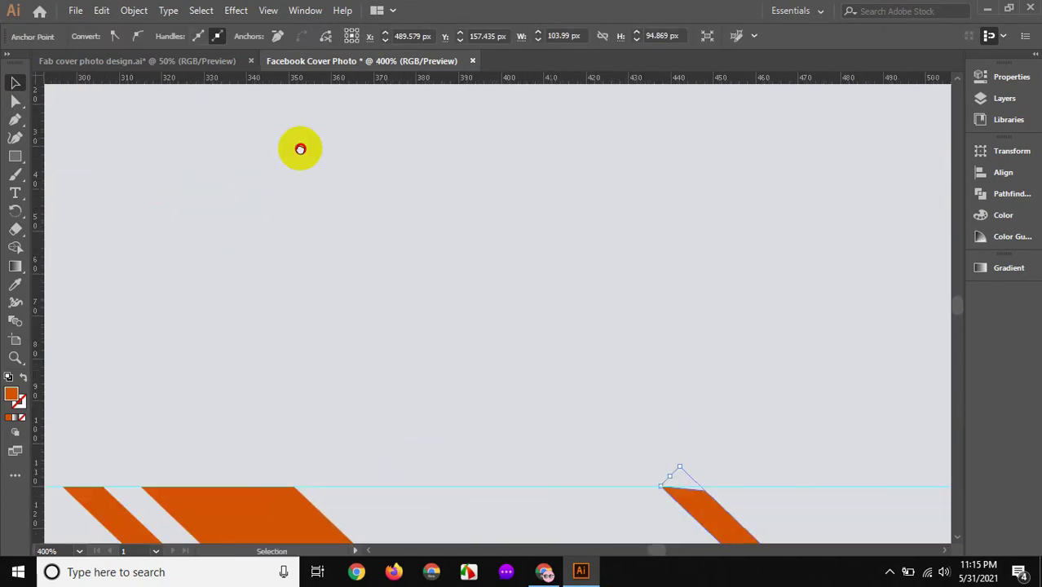
click(434, 262)
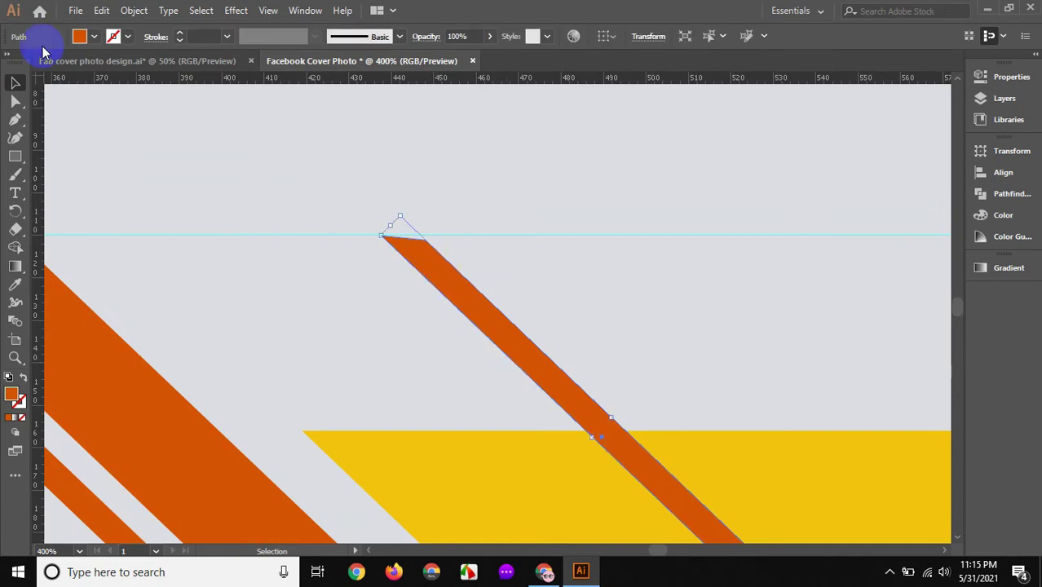
click(15, 100)
click(422, 238)
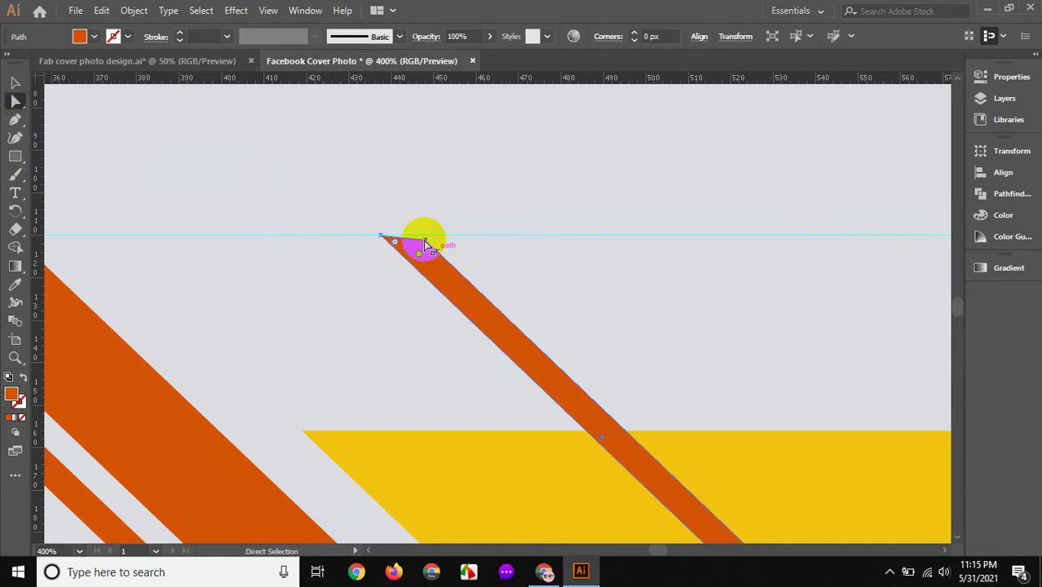
drag(421, 238, 420, 235)
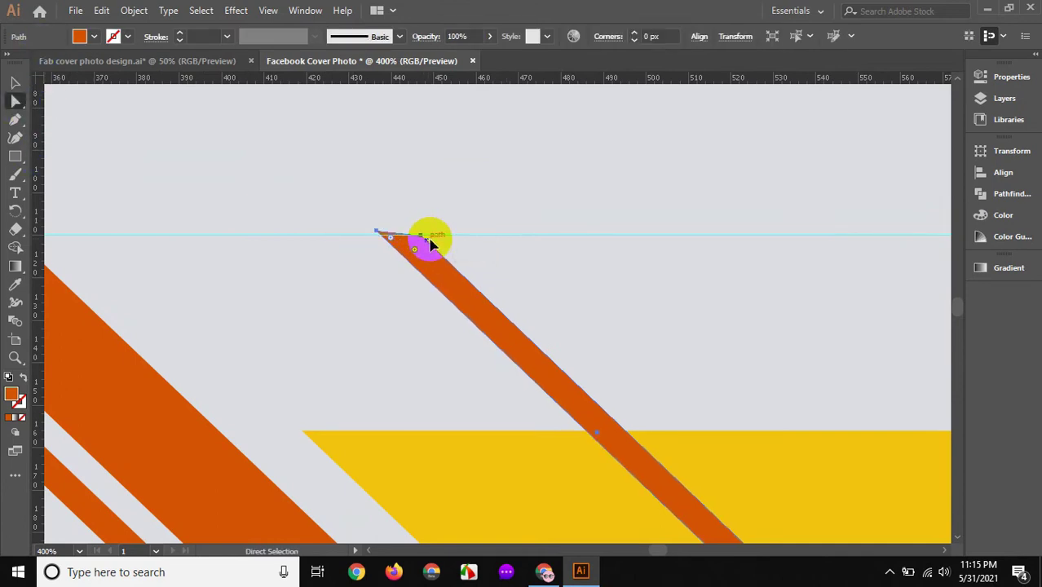
click(484, 259)
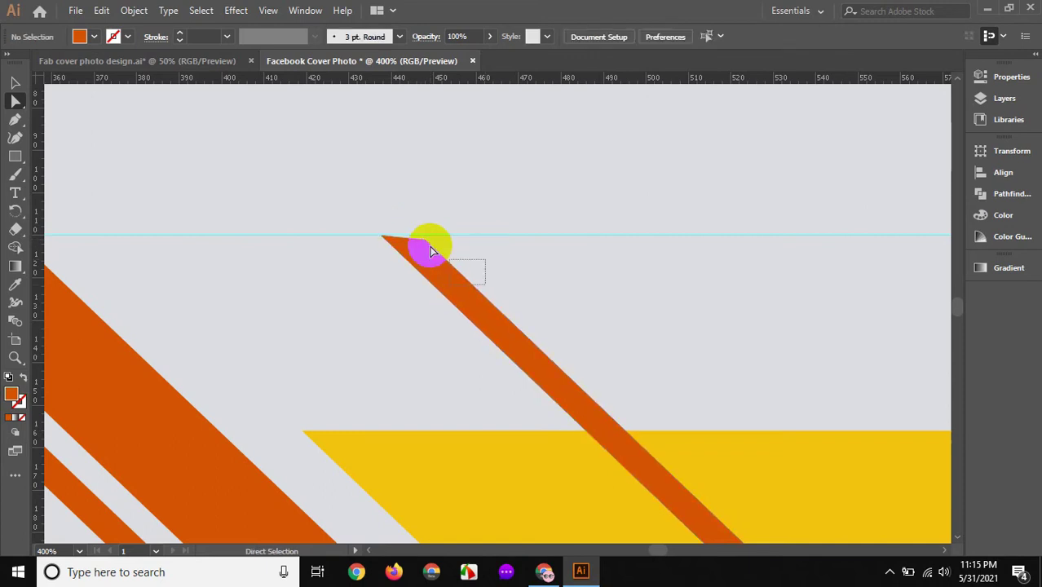
click(428, 242)
drag(427, 243, 464, 245)
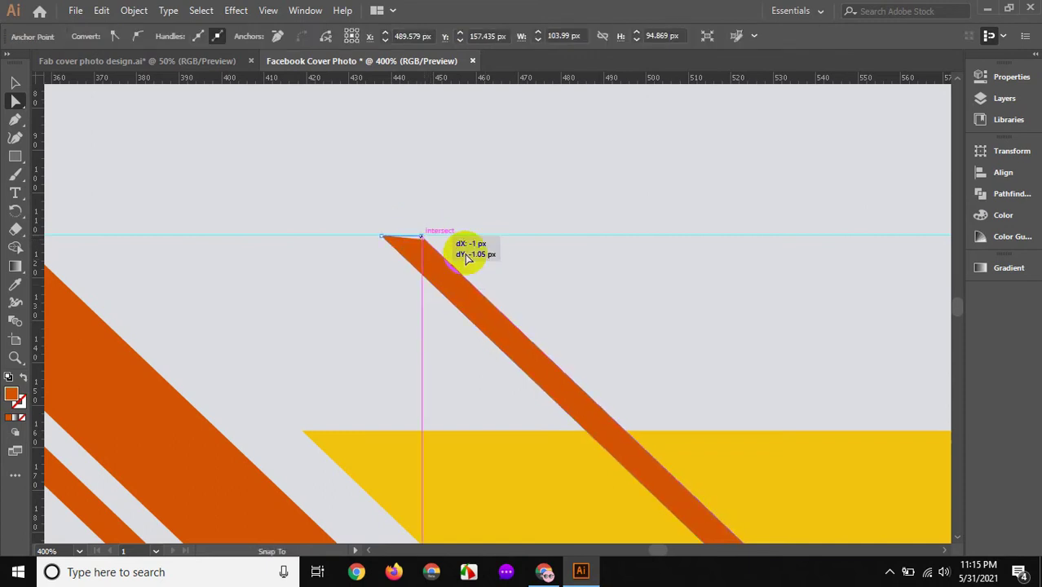
click(500, 270)
click(551, 352)
click(551, 352)
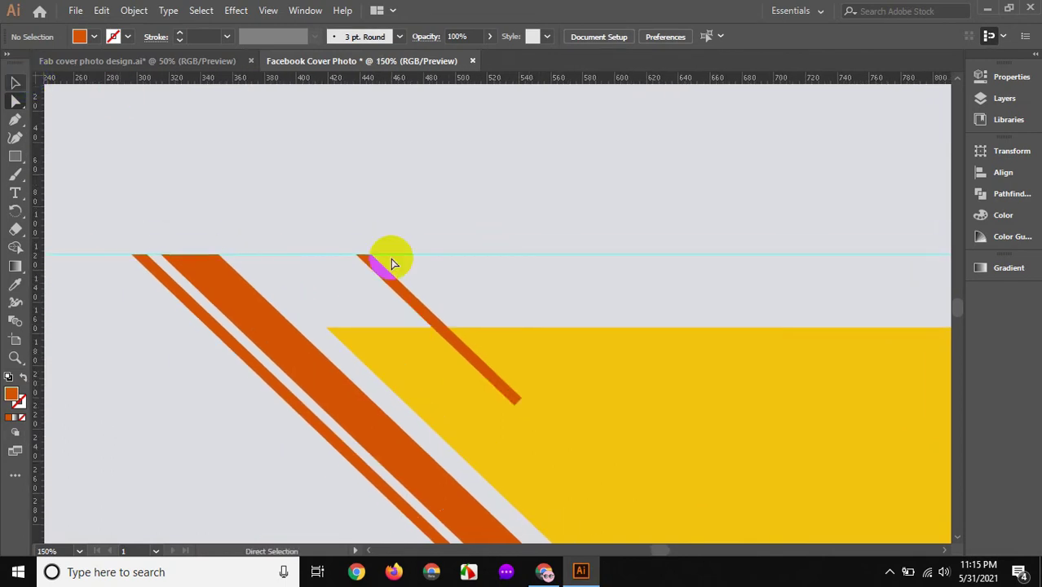
- Alt-drag a copy of the thin stripe just to its right
key(v)
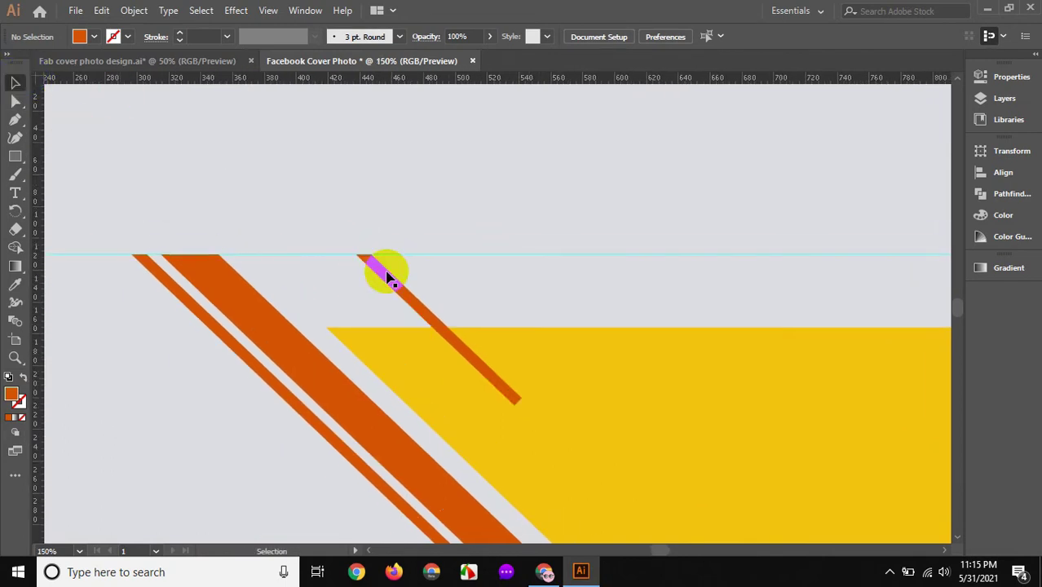
click(389, 277)
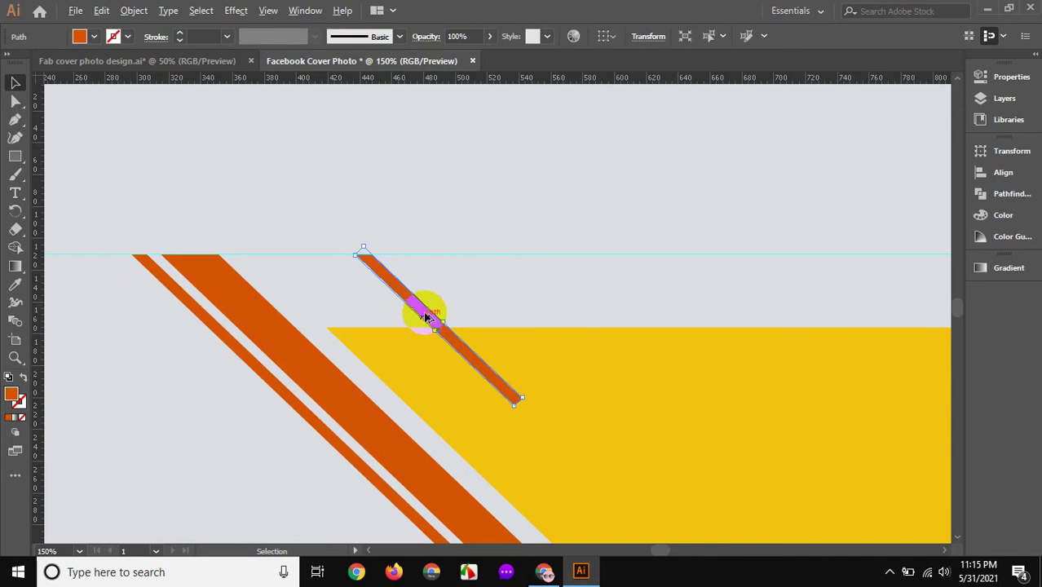
drag(432, 314, 487, 313)
click(575, 383)
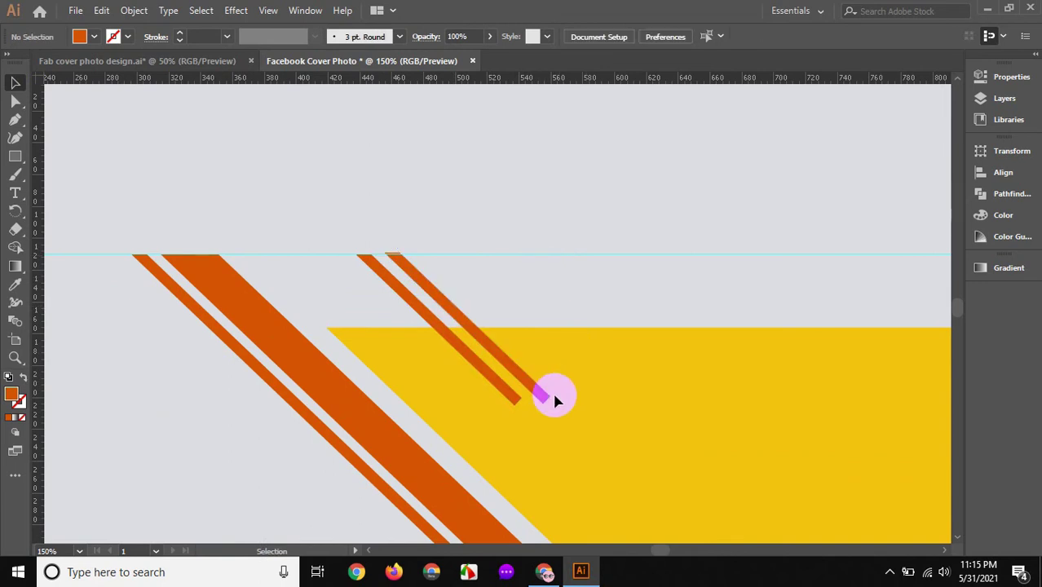
- Drag a horizontal ruler guide down to the stripes' lower ends
click(573, 358)
scroll(581, 373, left, 3)
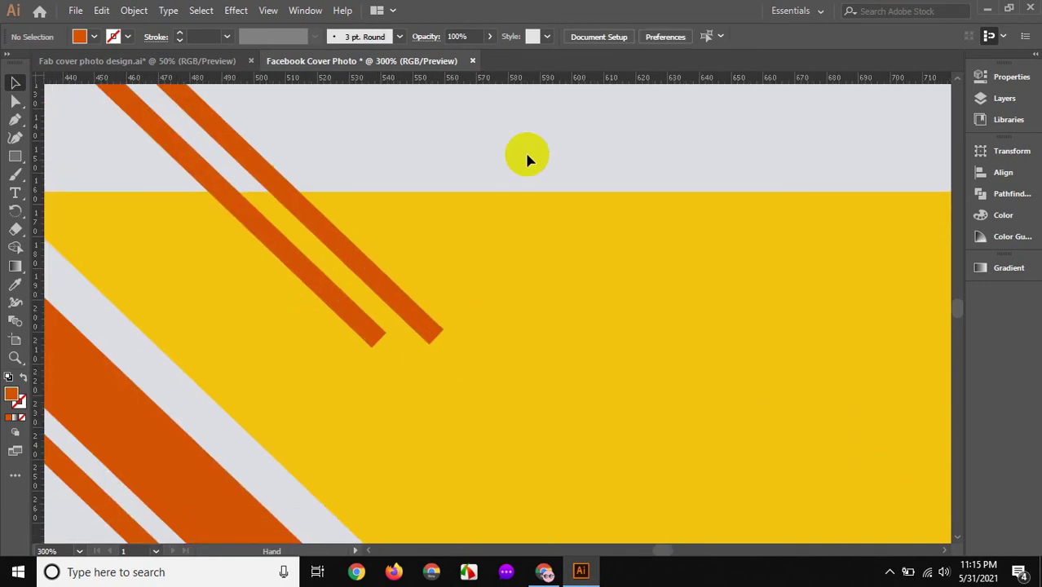
drag(521, 81, 515, 348)
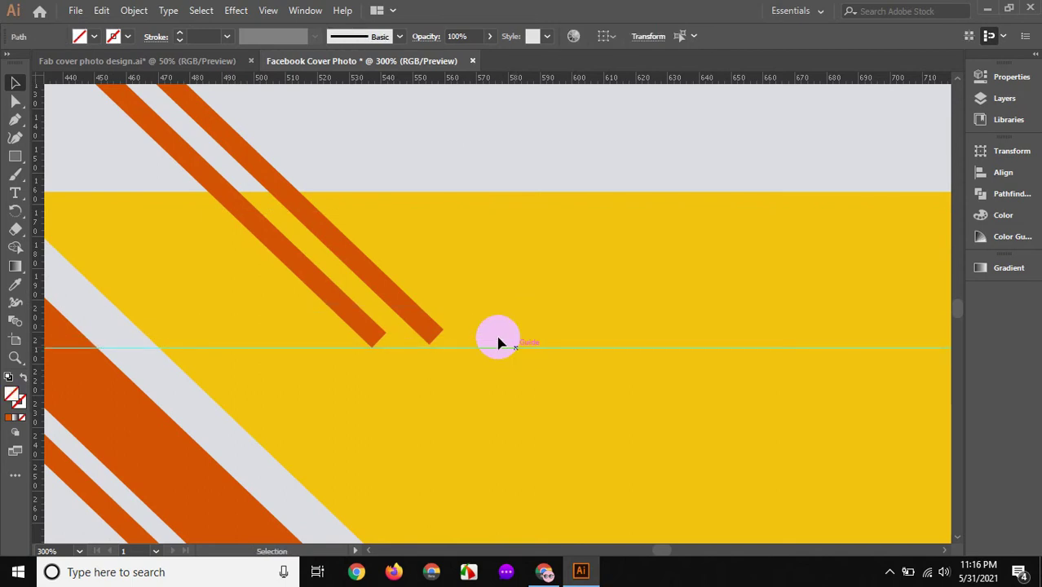
click(500, 346)
- Pull the second stripe's lower end down to the new guide
click(496, 322)
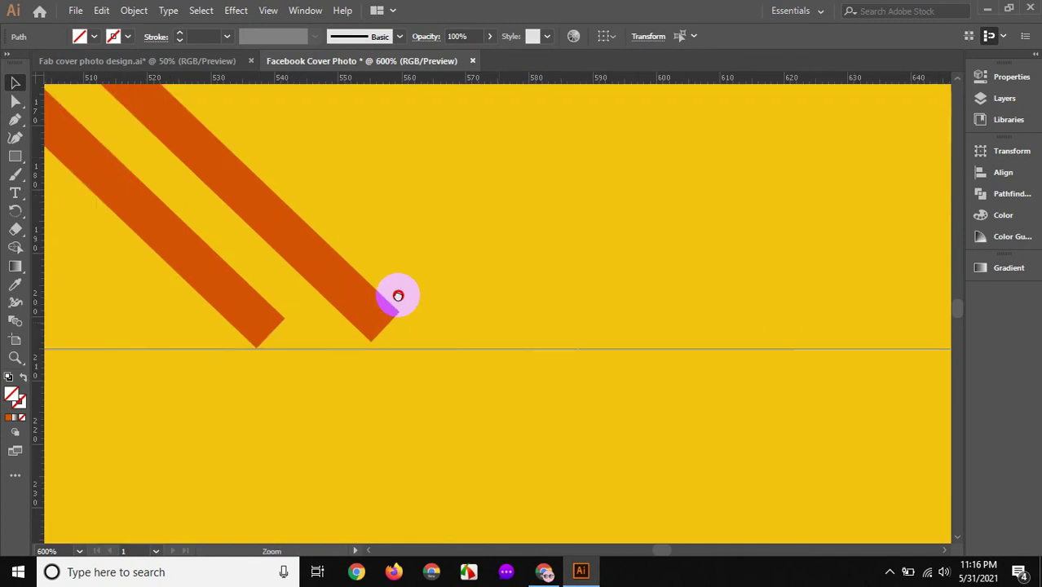
click(522, 315)
click(528, 349)
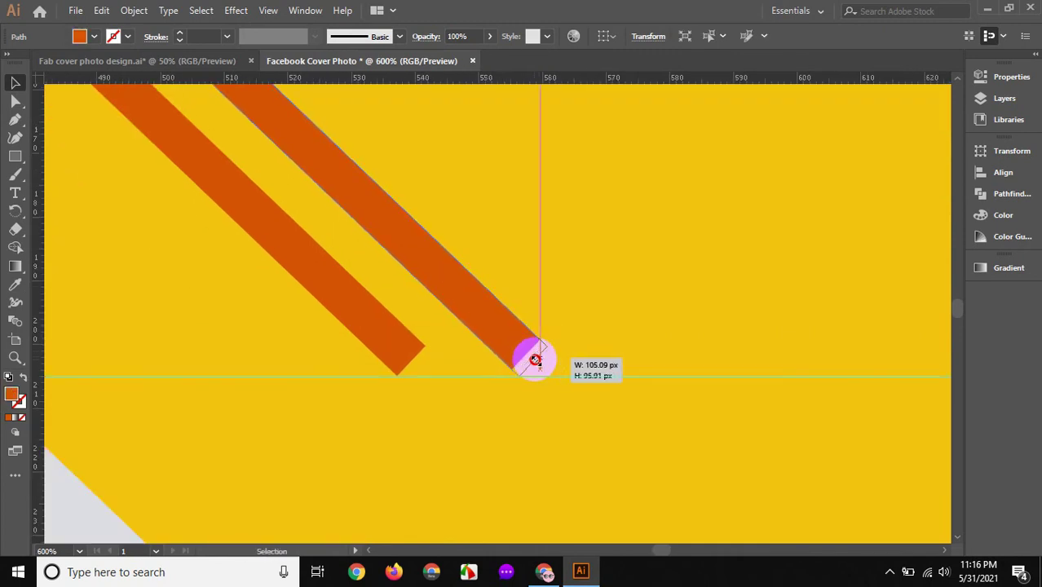
drag(528, 353, 535, 366)
click(465, 420)
- Resize the second thin stripe from its lower end
key(ctrl+minus)
key(ctrl+minus)
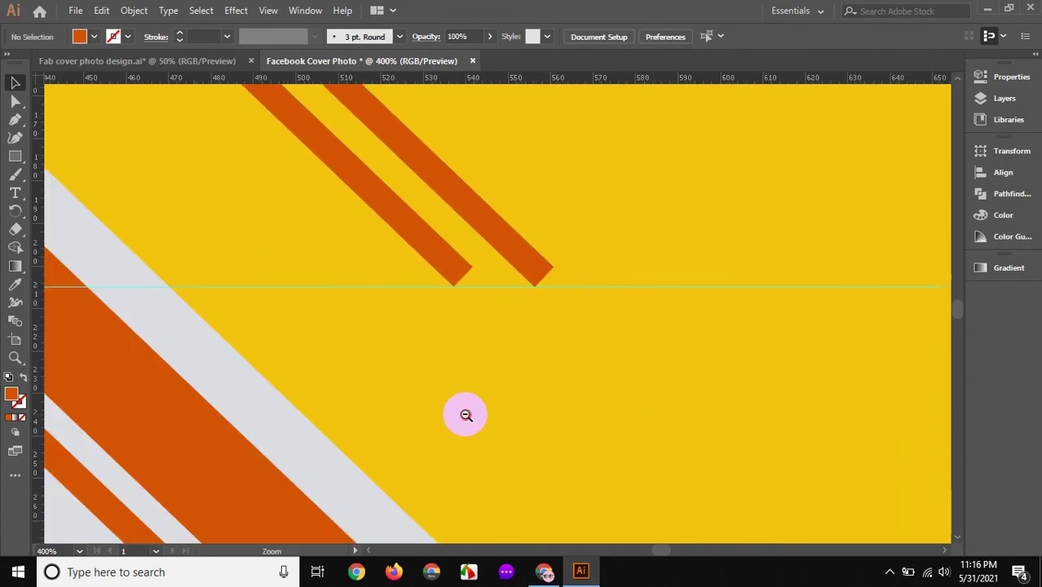
key(ctrl+minus)
key(ctrl+minus)
scroll(381, 419, up, 1)
scroll(413, 350, up, 2)
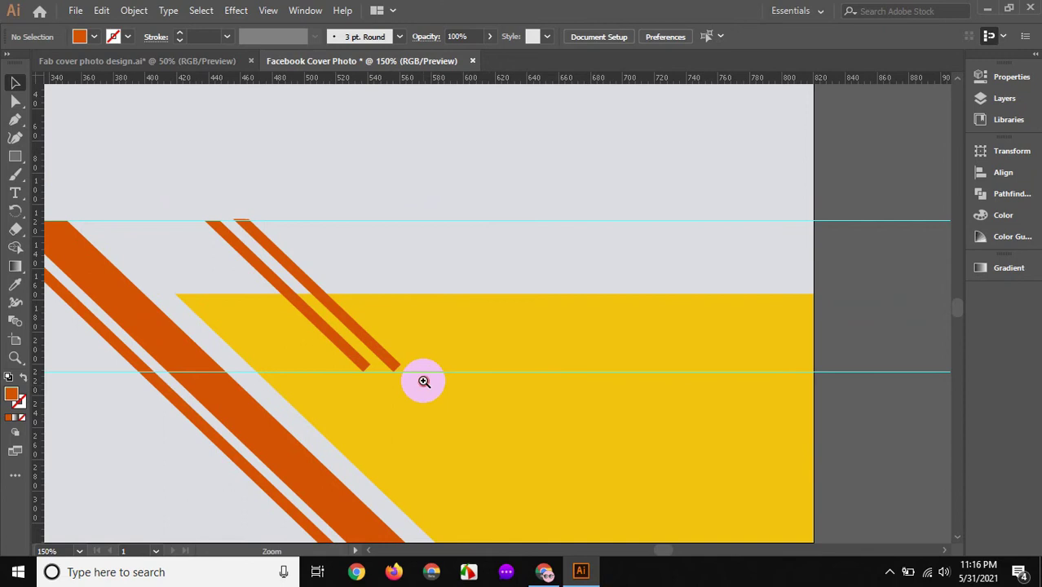
click(422, 380)
scroll(395, 521, up, 2)
scroll(449, 396, up, 2)
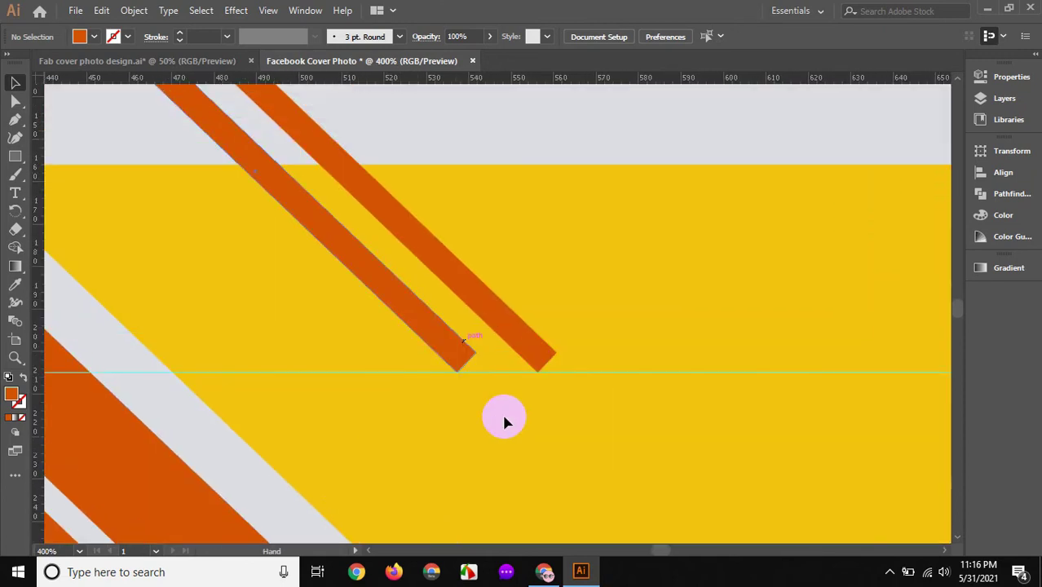
click(545, 360)
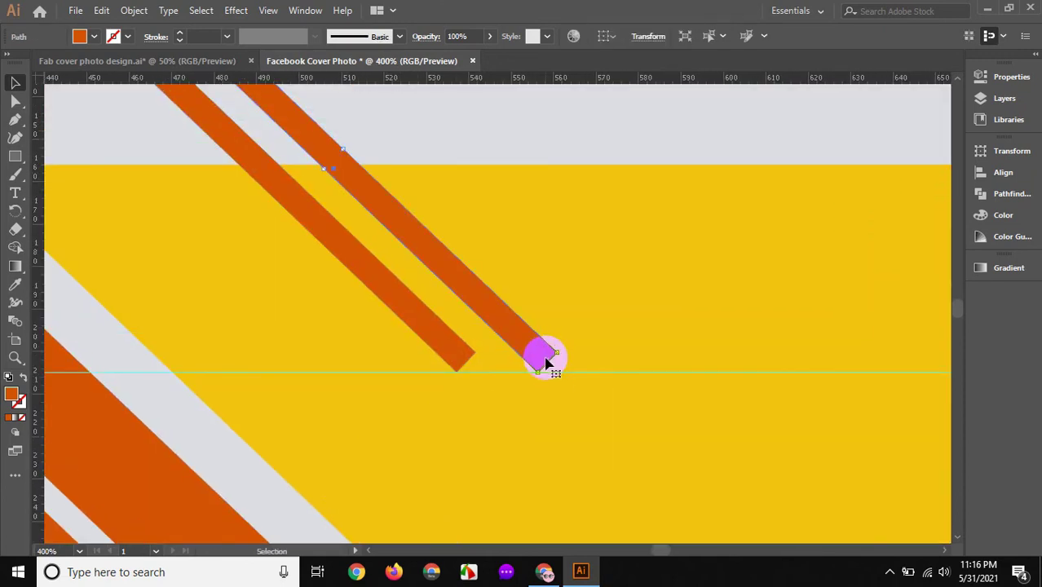
drag(545, 359, 512, 322)
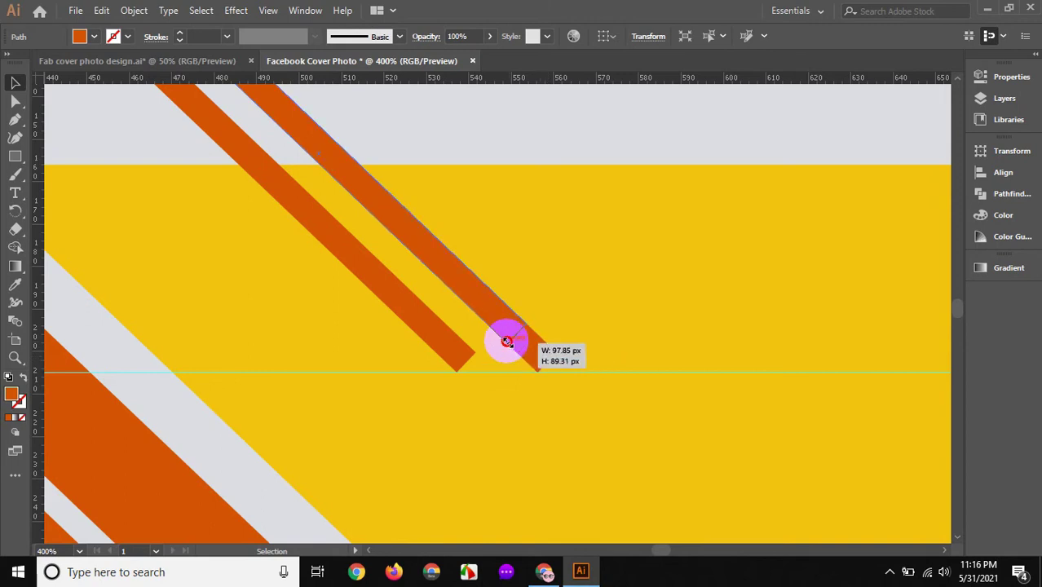
- Undo the unwanted resize of the second stripe
scroll(512, 313, up, 2)
scroll(512, 308, up, 2)
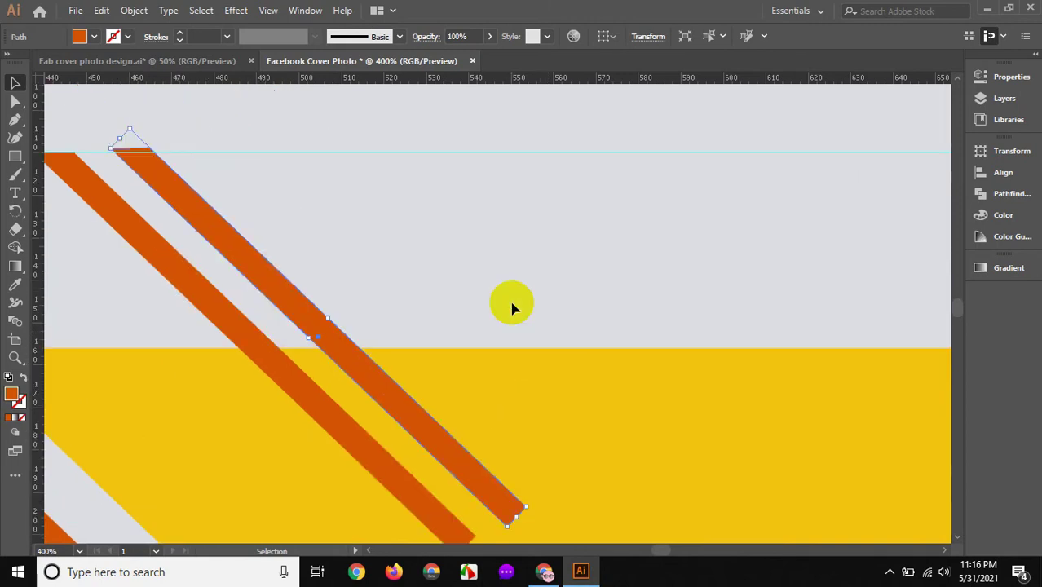
key(ctrl+z)
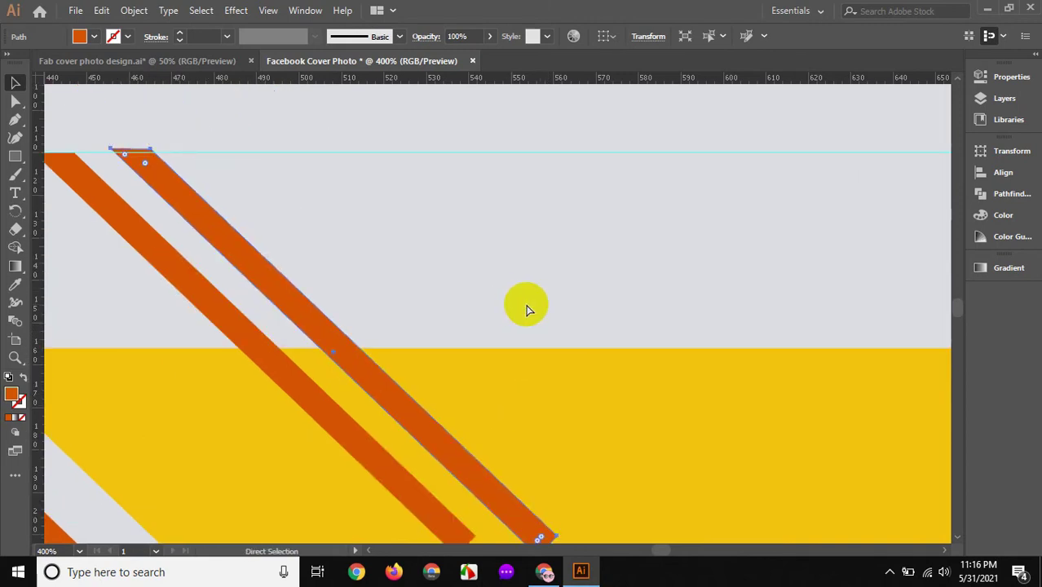
click(526, 310)
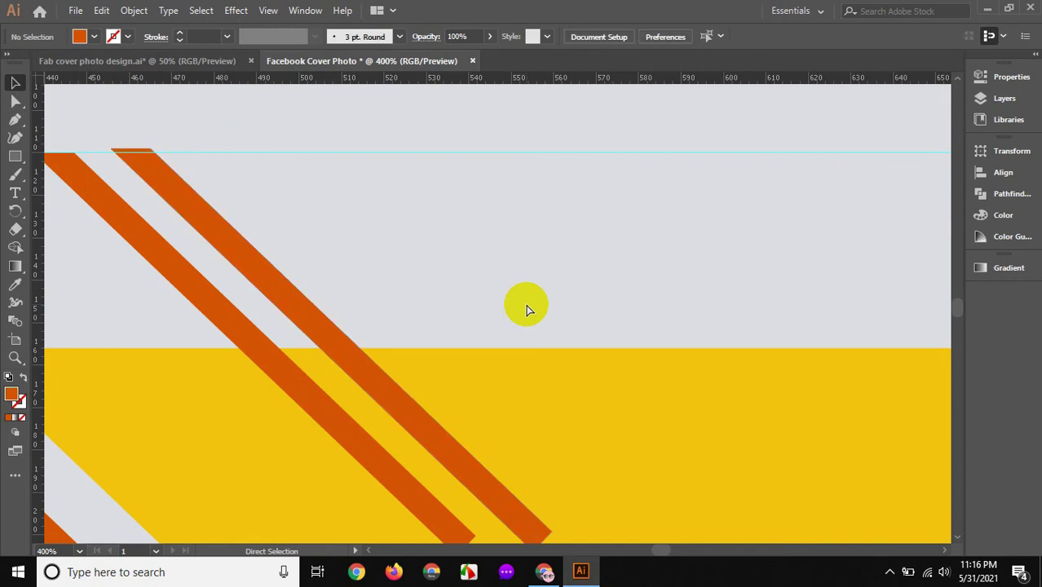
key(ctrl+z)
drag(609, 252, 605, 265)
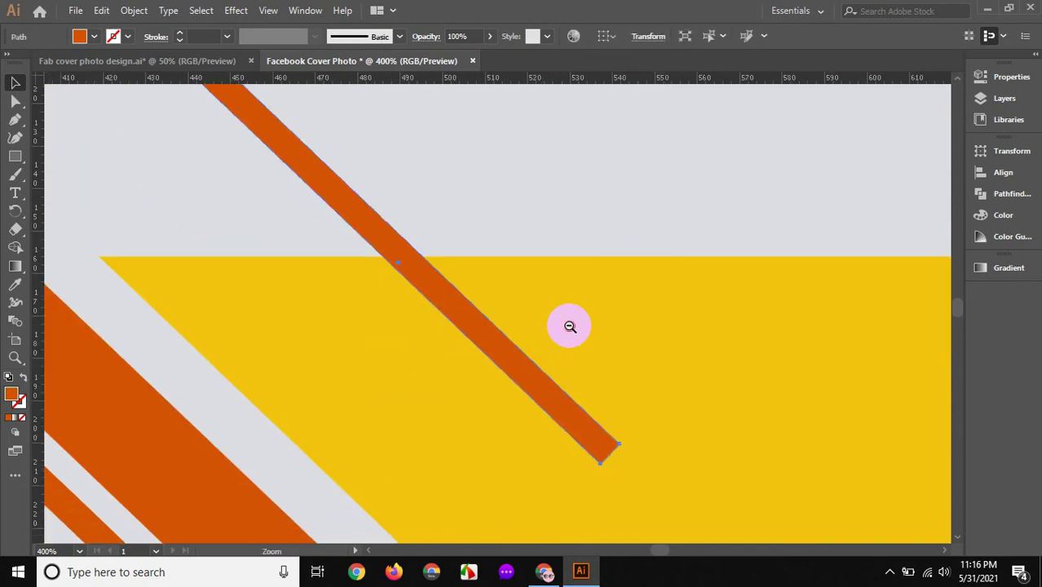
- Alt-drag another stripe copy beside it and nudge it down with the arrow key
ctrl+alt+click(570, 325)
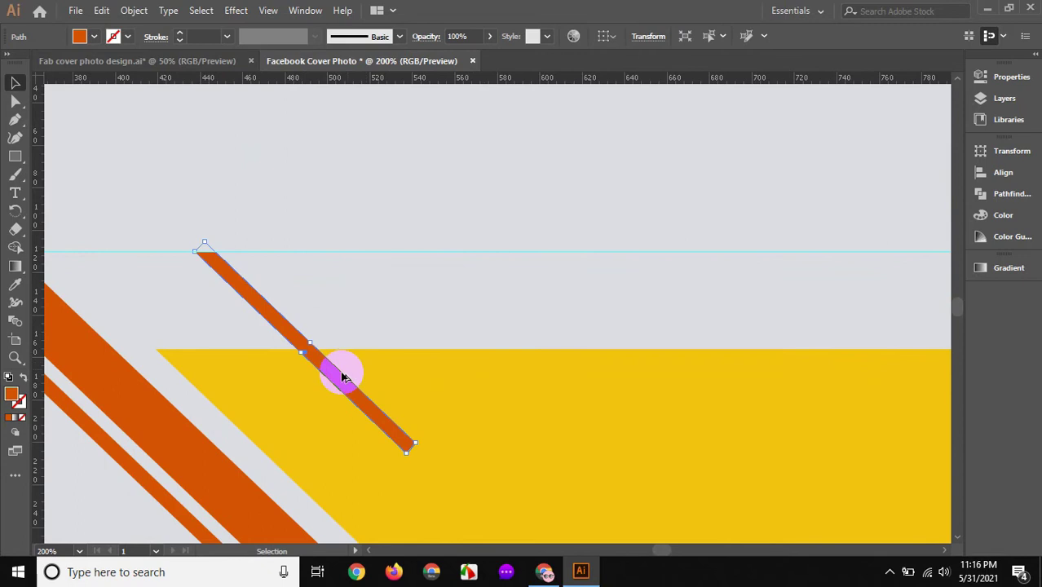
drag(356, 373, 414, 373)
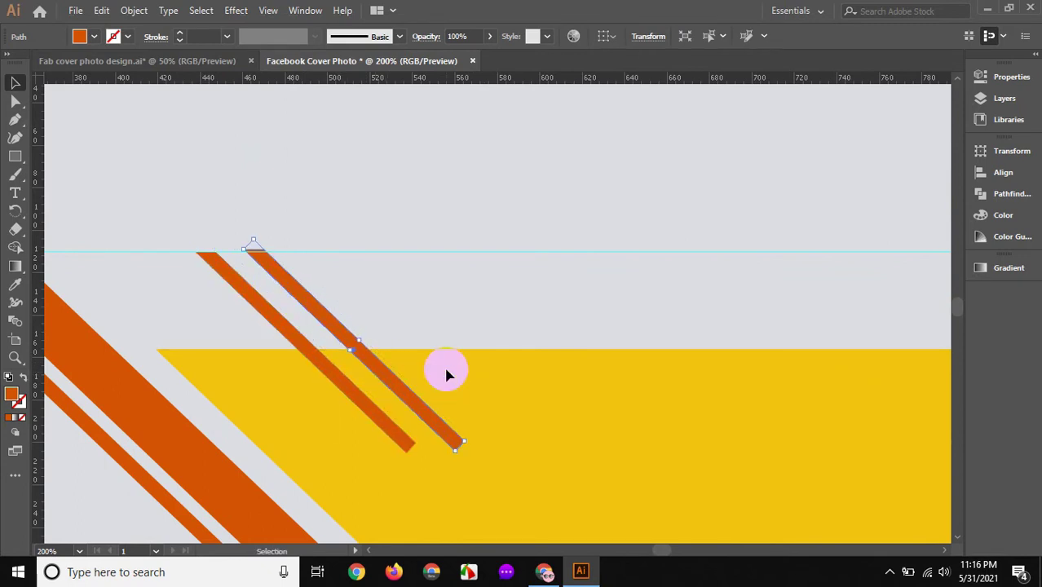
key(Down)
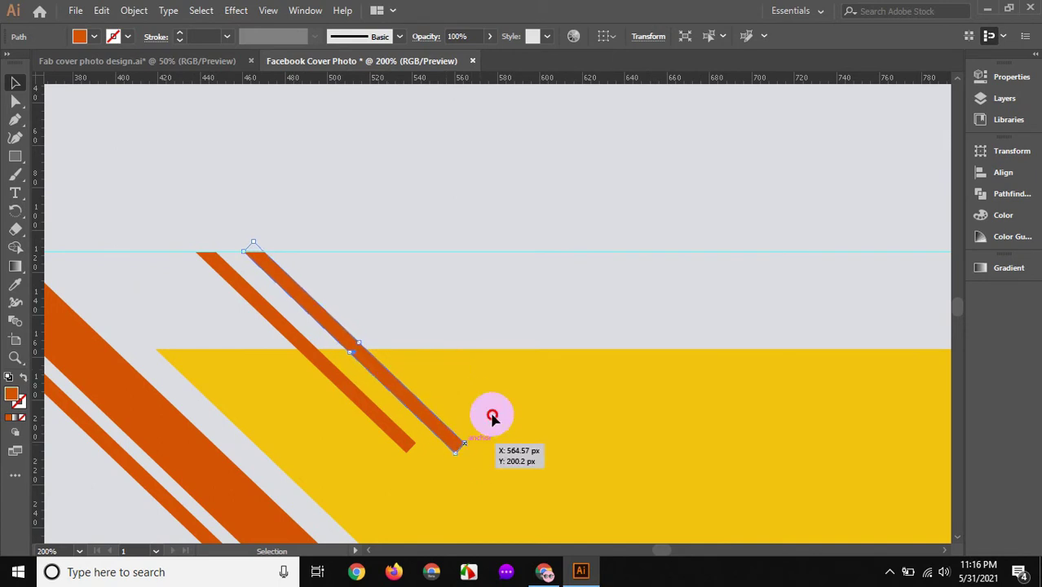
click(434, 443)
- Zoom in and drag the second stripe's lower end back to shorten it
ctrl+click(476, 441)
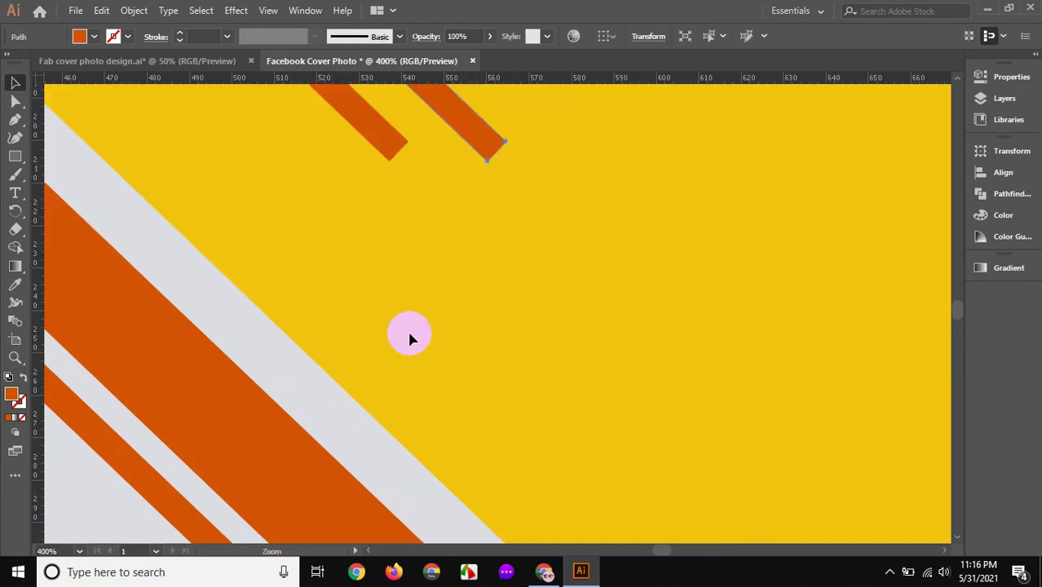
drag(409, 338, 470, 404)
drag(477, 361, 425, 326)
click(434, 431)
key(z)
click(411, 374)
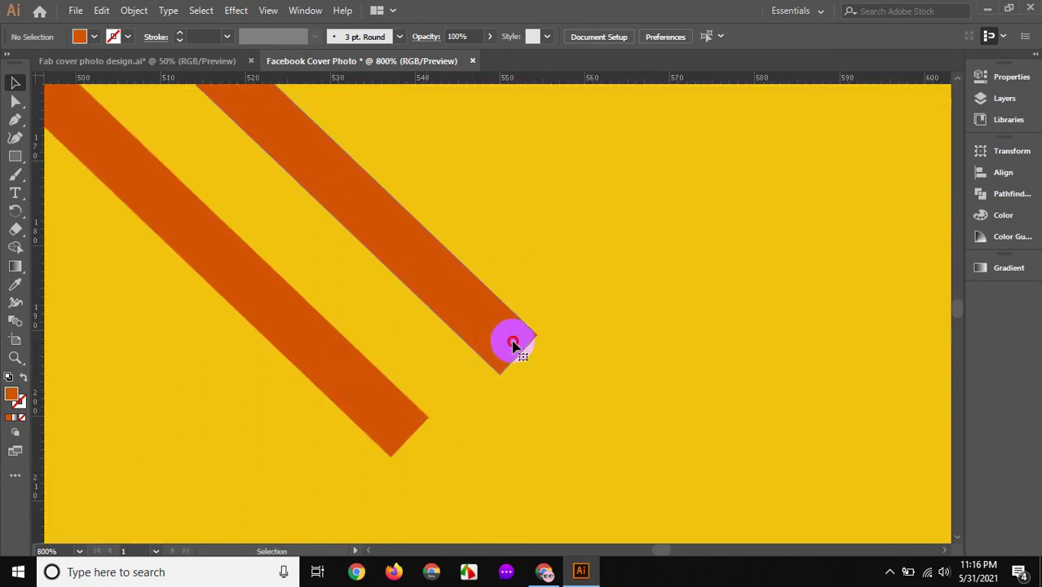
click(516, 347)
drag(513, 354, 525, 370)
click(541, 409)
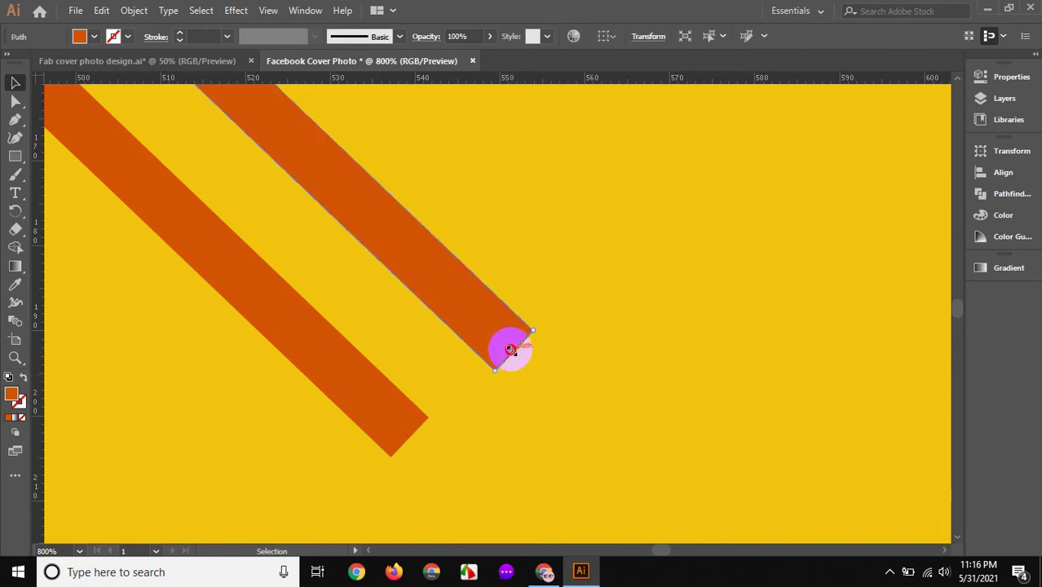
click(523, 418)
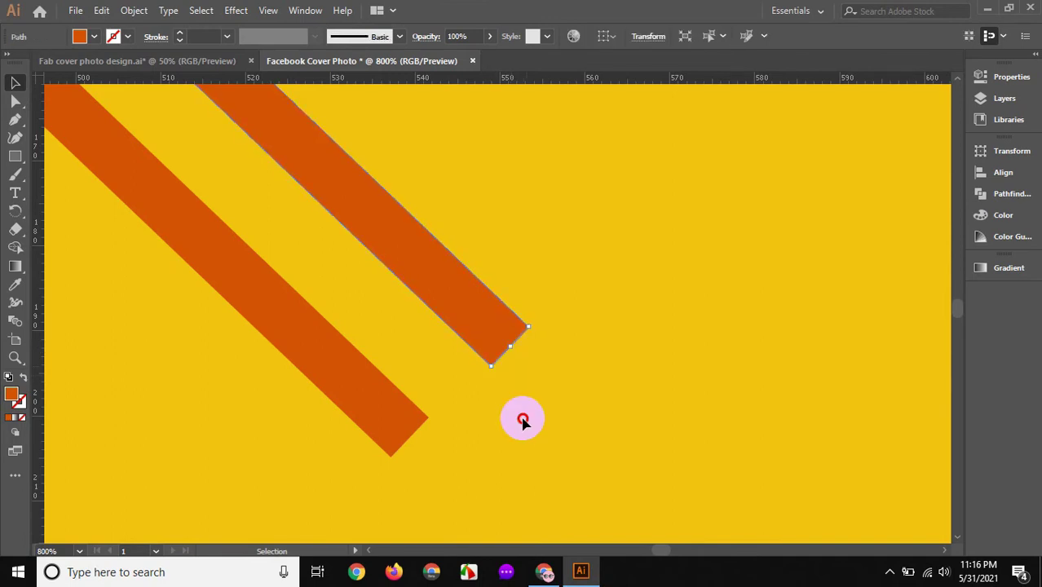
- Draw a black-stroked diagonal line segment joining the two stripes' lower ends
click(25, 168)
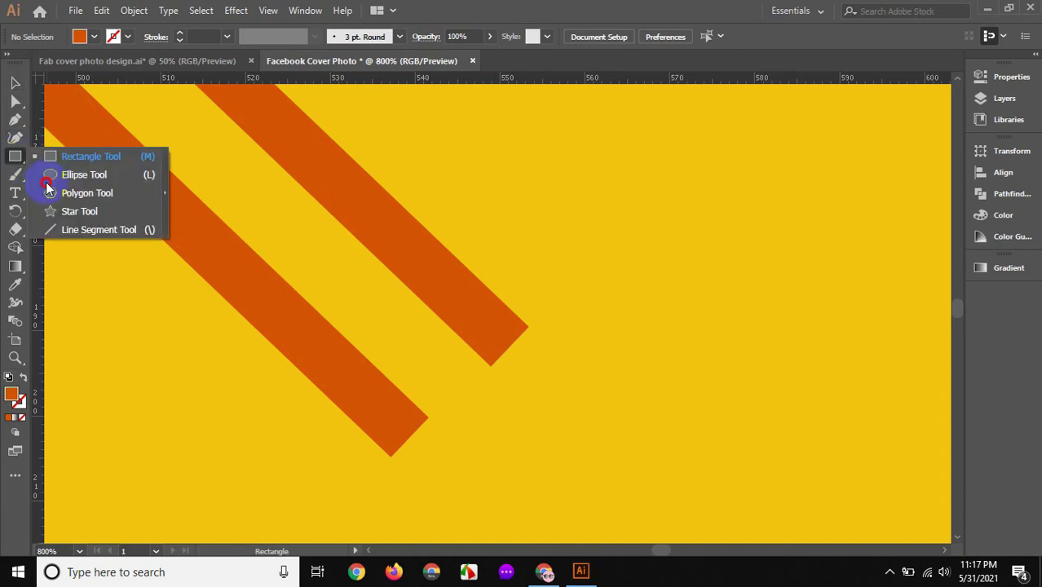
click(82, 230)
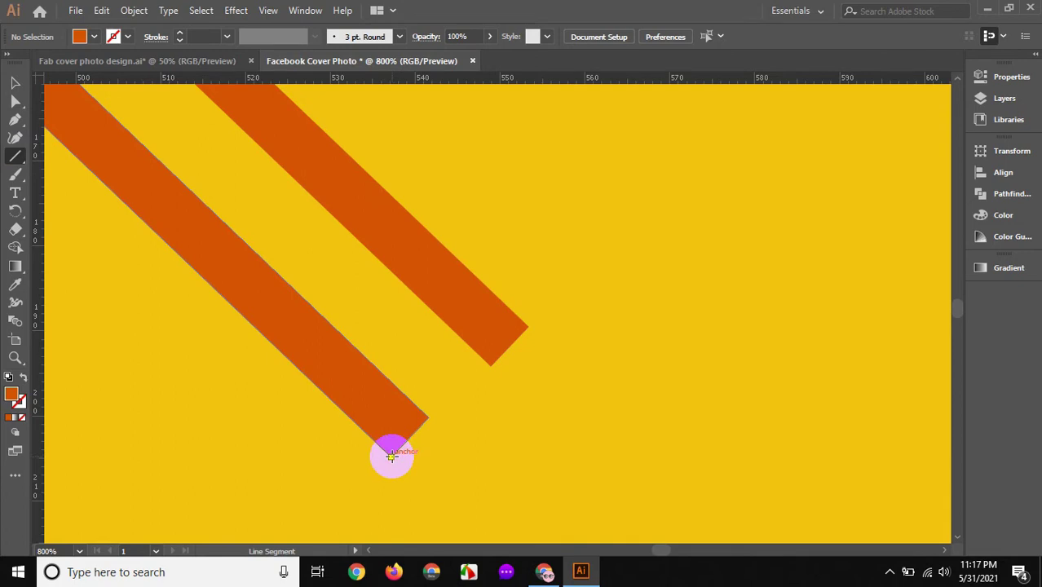
mouse_move(391, 456)
mouse_down()
mouse_move(537, 334)
mouse_move(529, 317)
mouse_up()
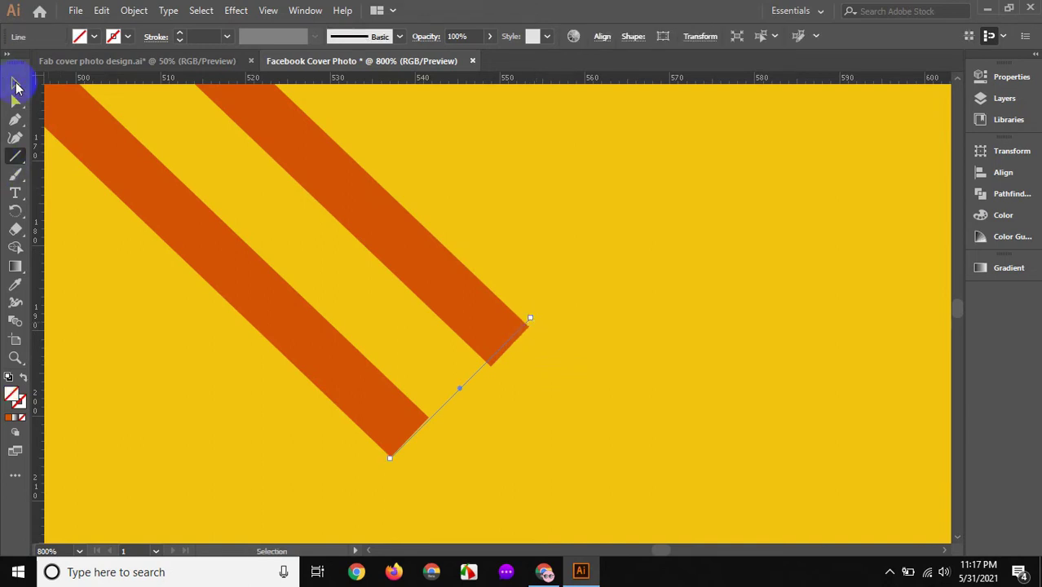
click(115, 40)
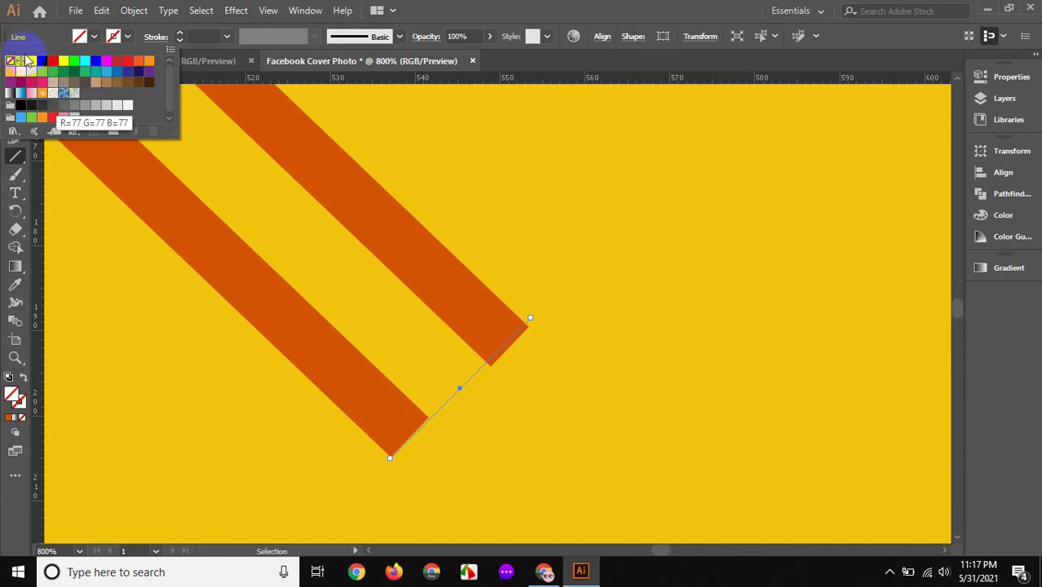
click(21, 104)
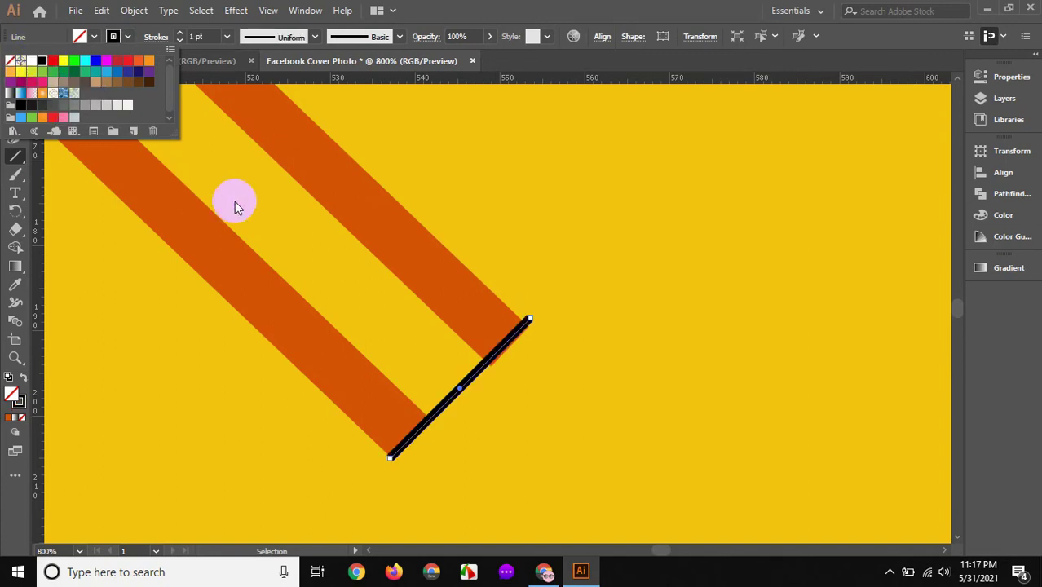
click(15, 82)
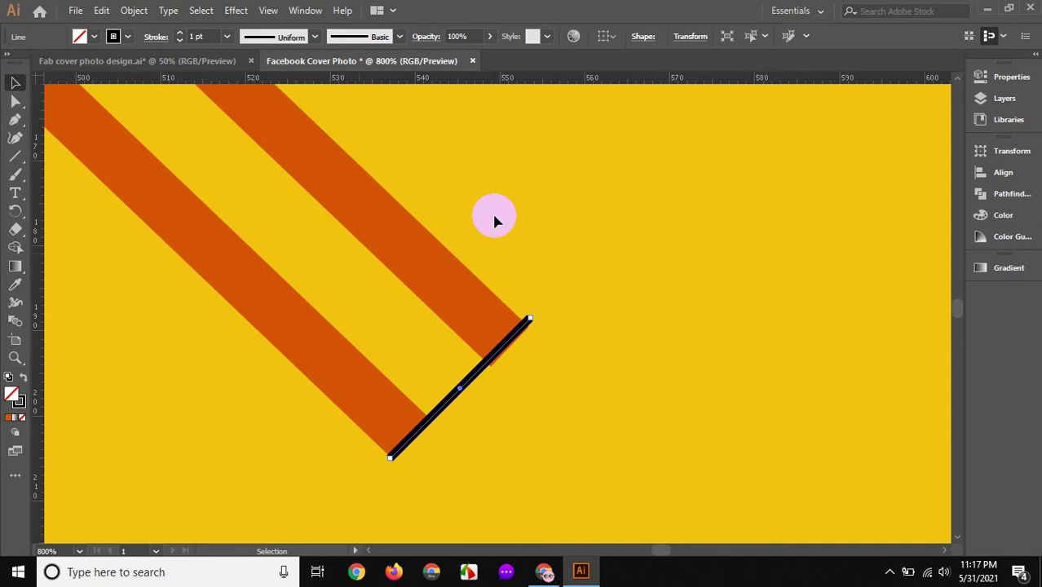
click(452, 287)
- Snap the second stripe's end corner onto the black line, then delete the line
click(502, 344)
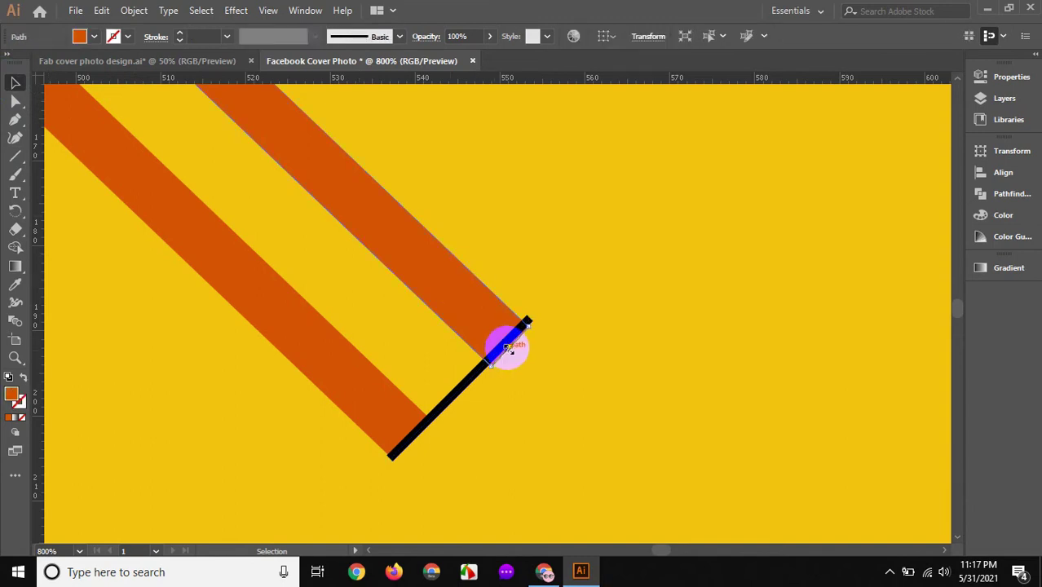
drag(511, 346, 504, 342)
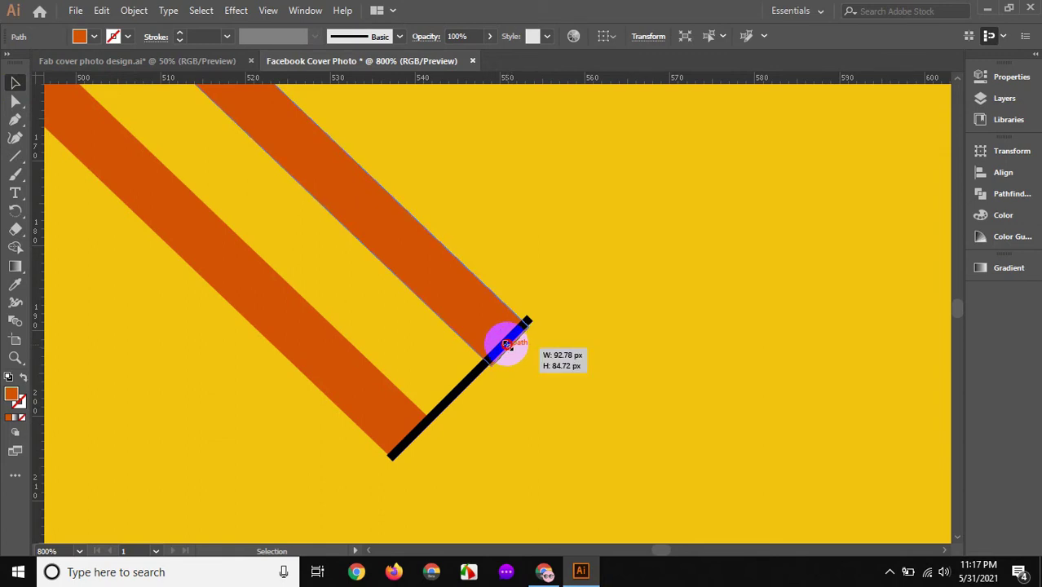
drag(504, 342, 547, 357)
click(547, 358)
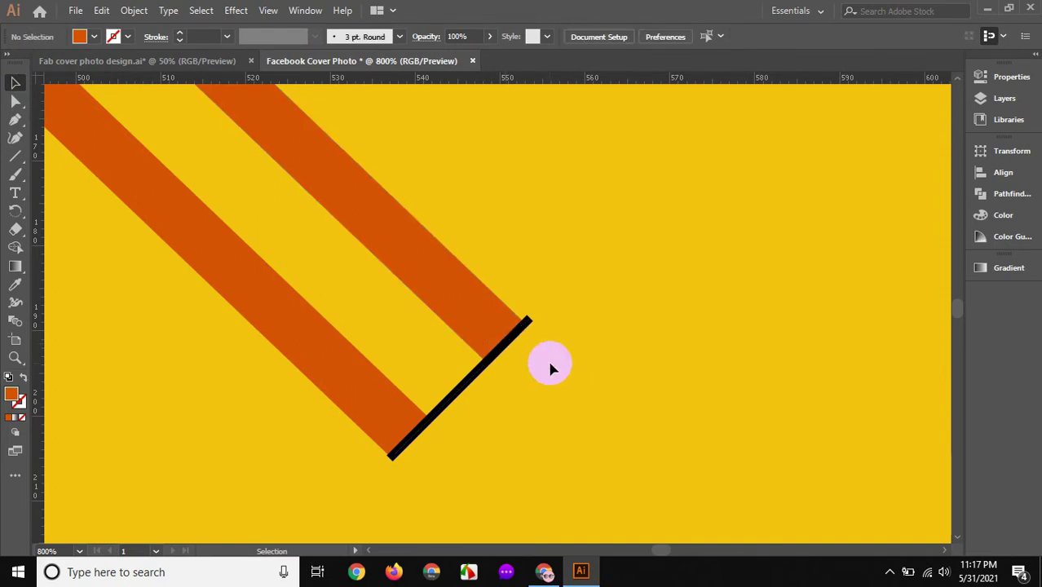
click(468, 380)
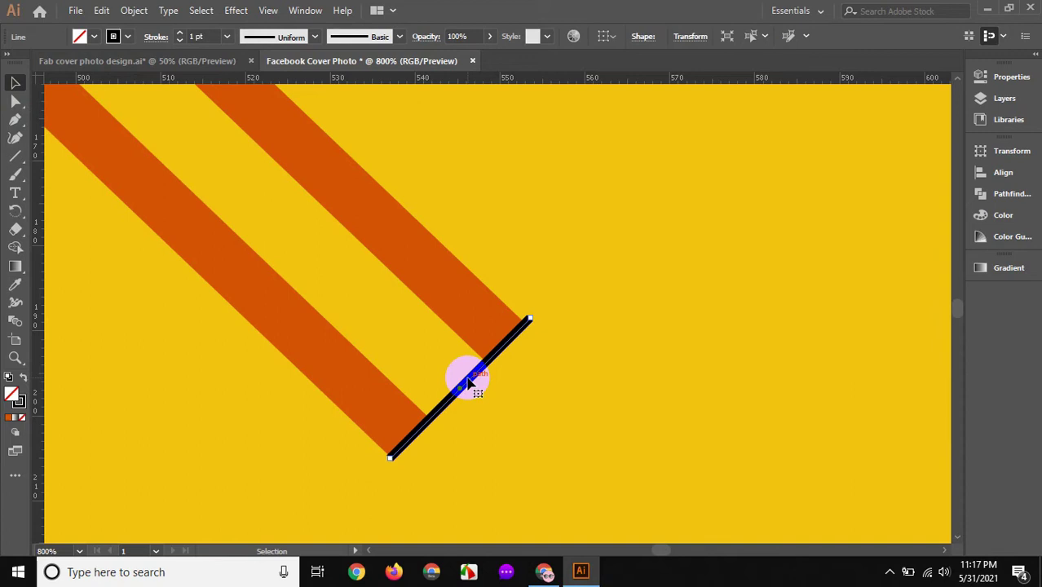
key(Delete)
key(z)
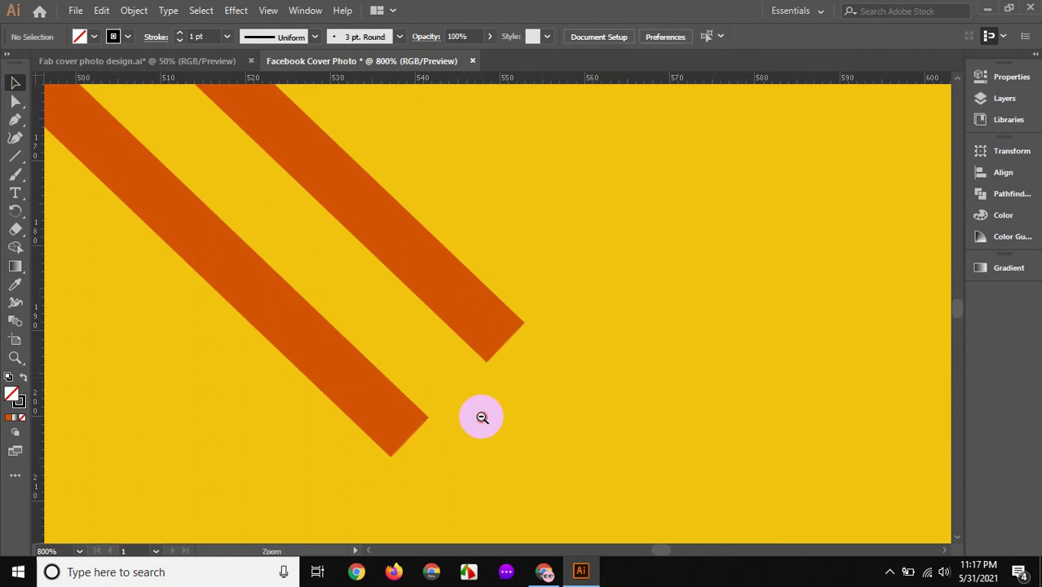
alt+click(479, 417)
scroll(465, 441, up, 5)
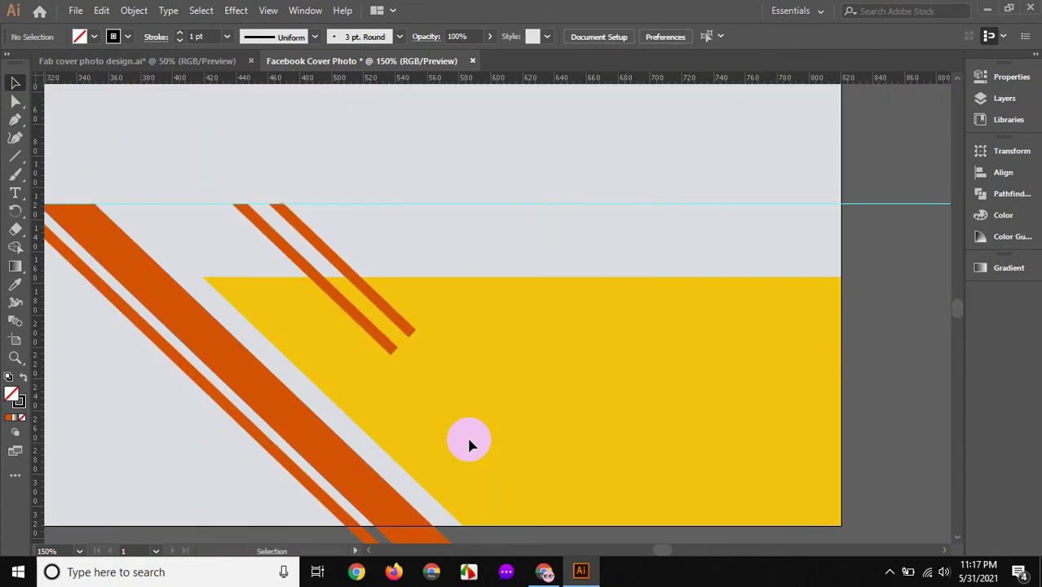
drag(472, 411, 500, 296)
alt+click(539, 332)
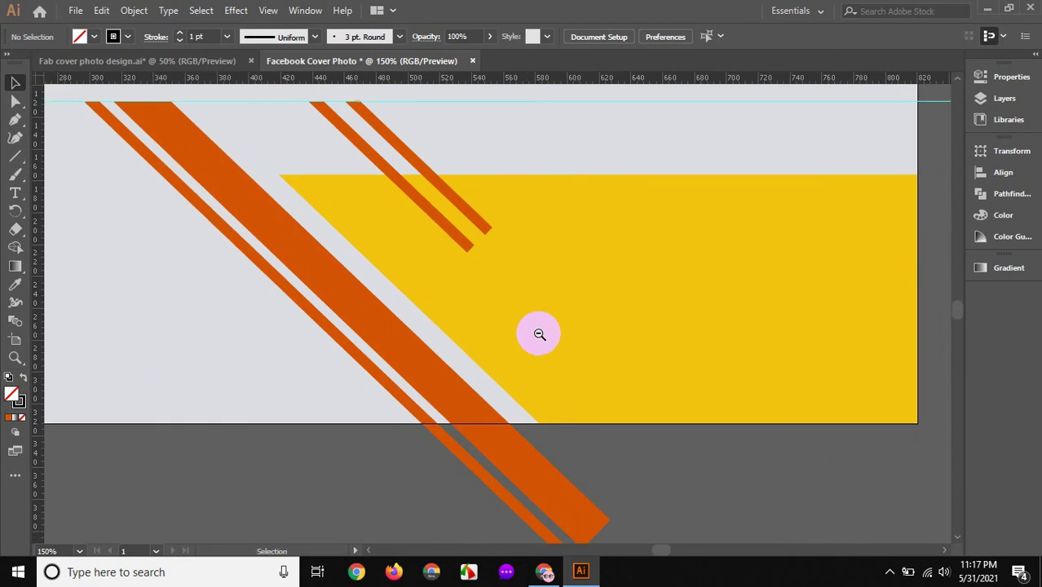
alt+click(555, 346)
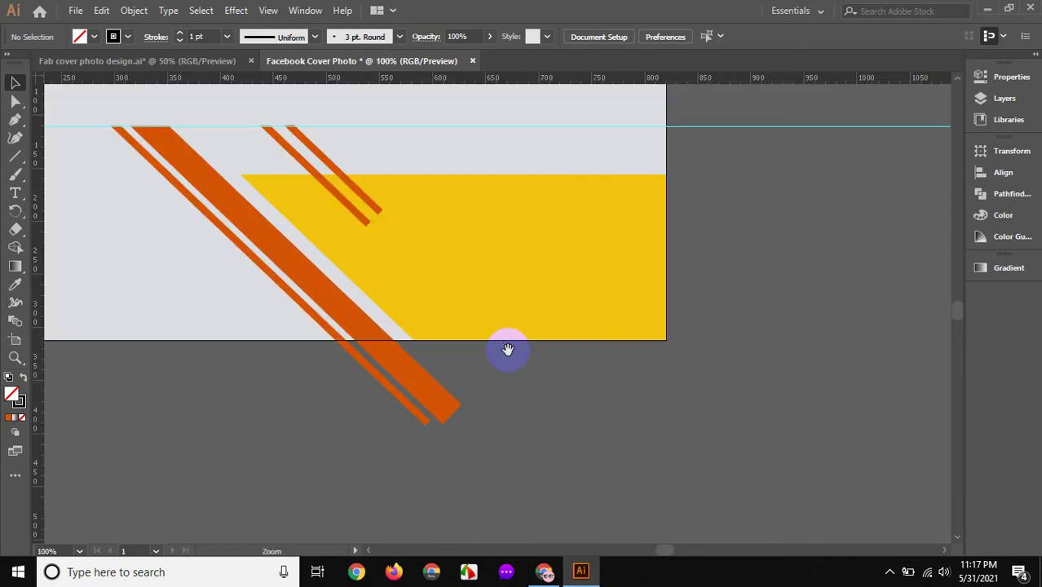
key(ctrl+1)
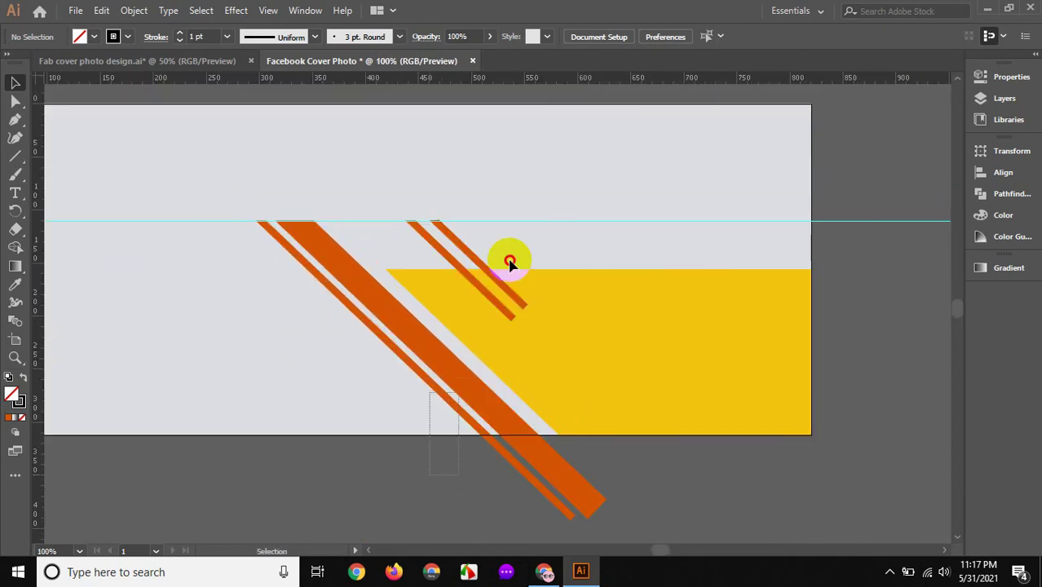
click(529, 262)
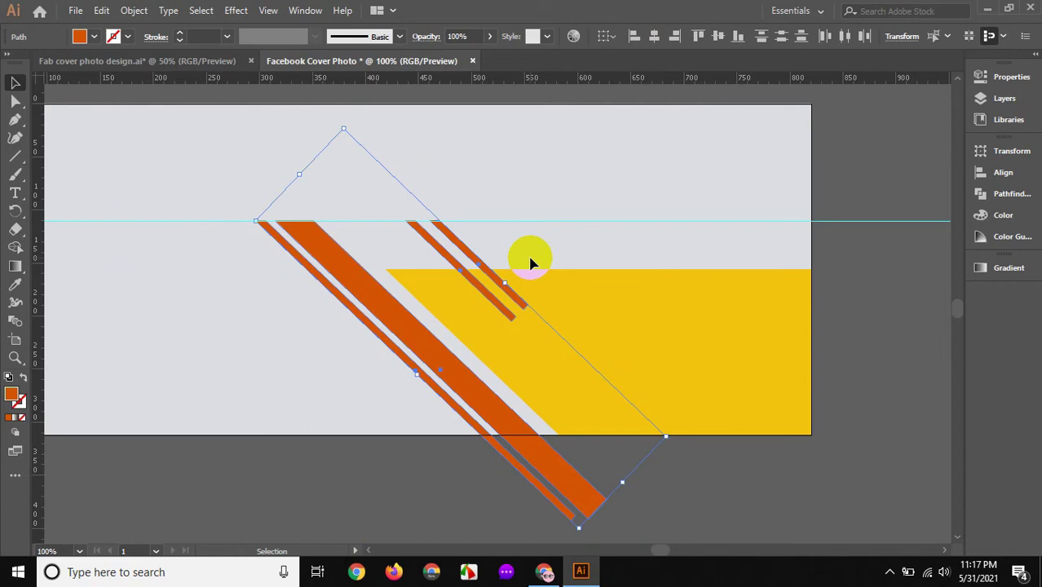
key(ctrl+shift+a)
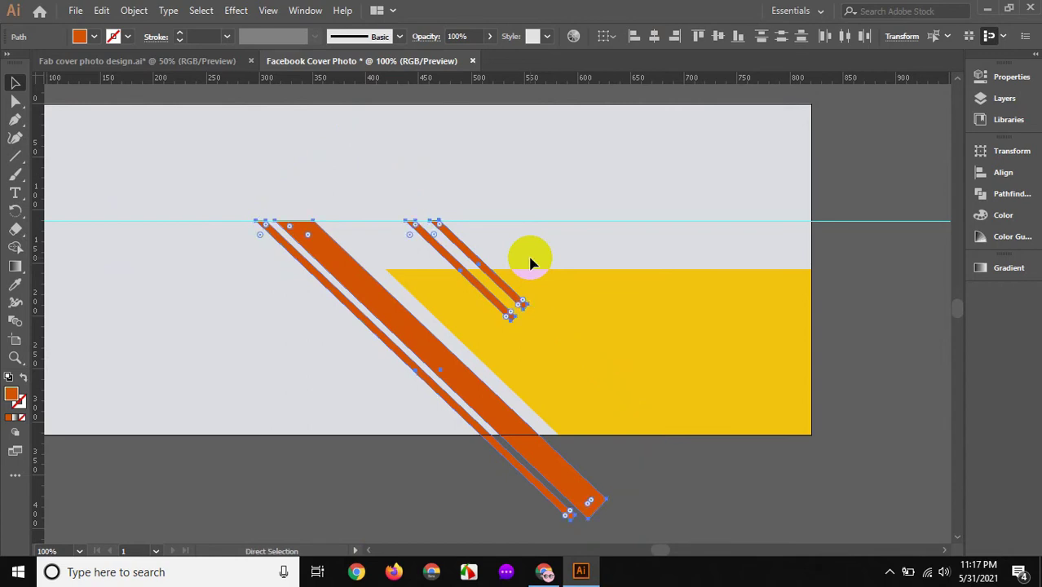
key(z)
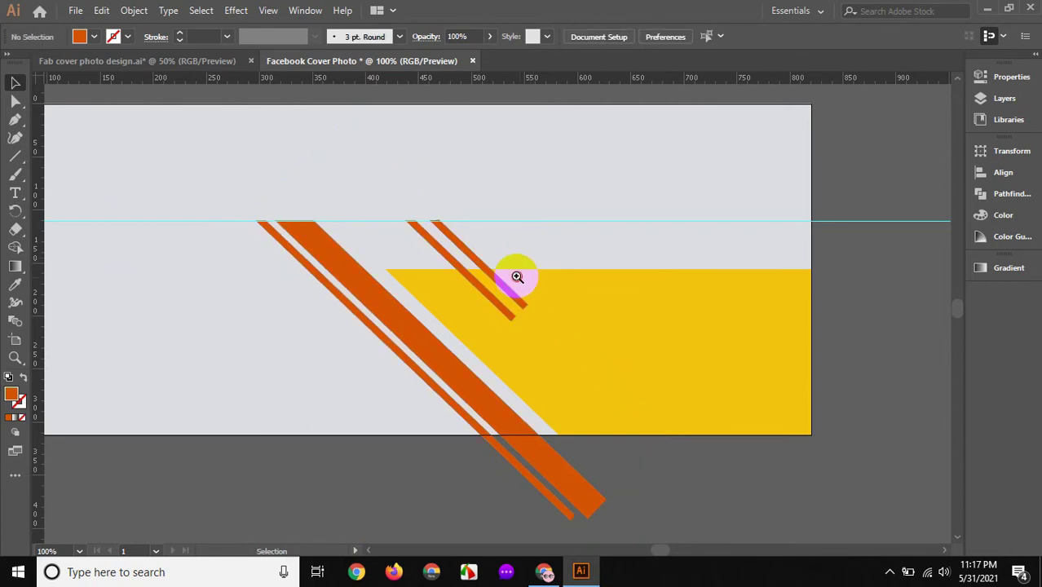
click(471, 289)
mouse_move(605, 299)
mouse_down()
mouse_move(527, 373)
mouse_move(524, 363)
mouse_up()
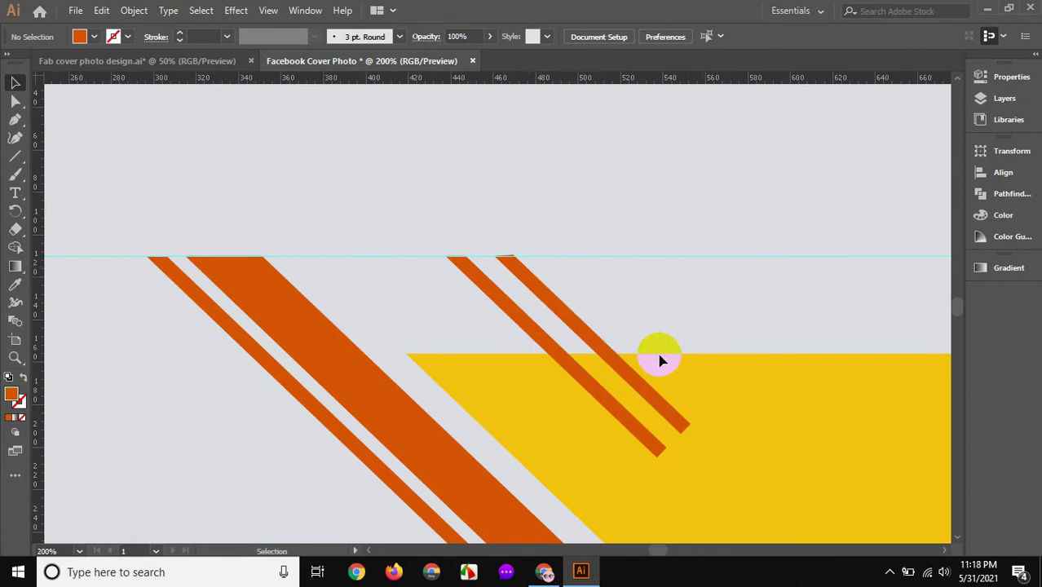
key(alt)
click(381, 259)
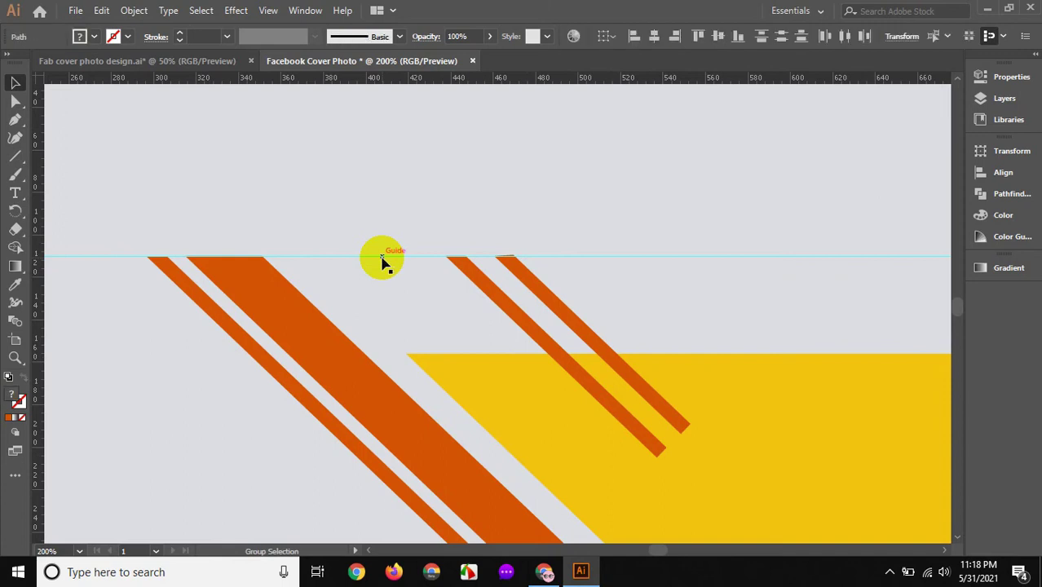
click(563, 308)
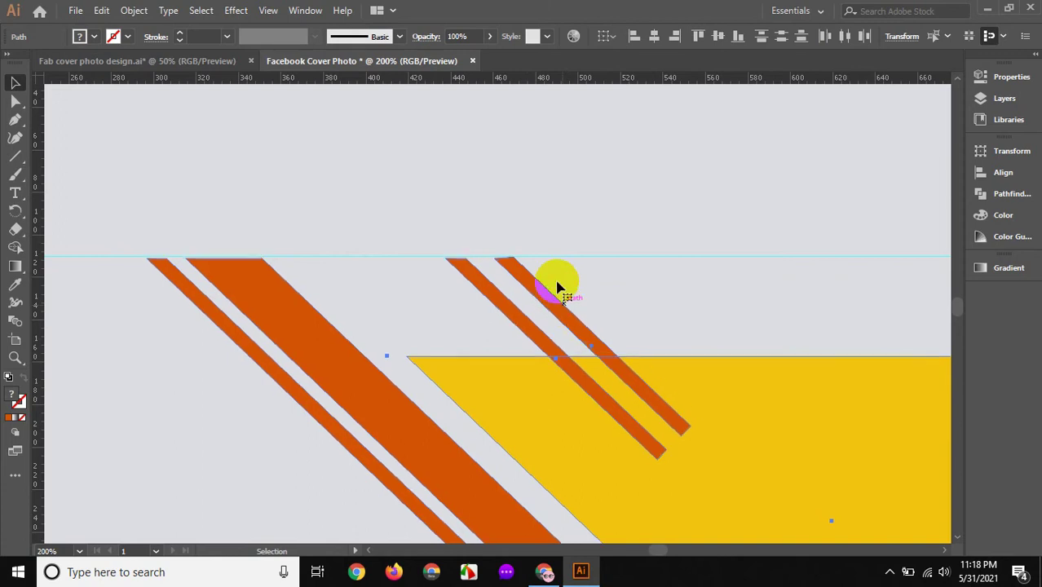
click(604, 289)
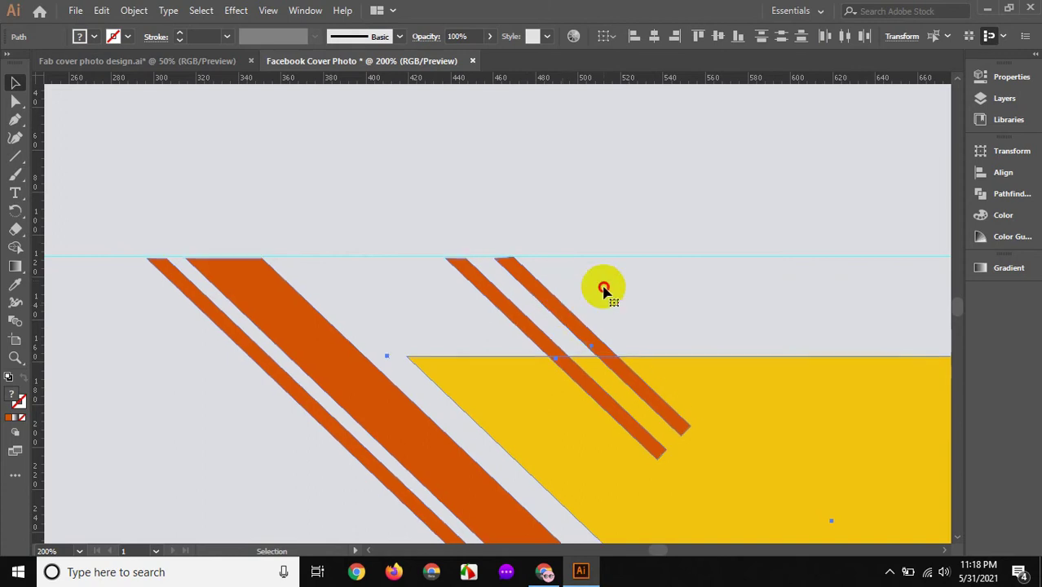
ctrl+alt+click(644, 365)
ctrl+click(516, 289)
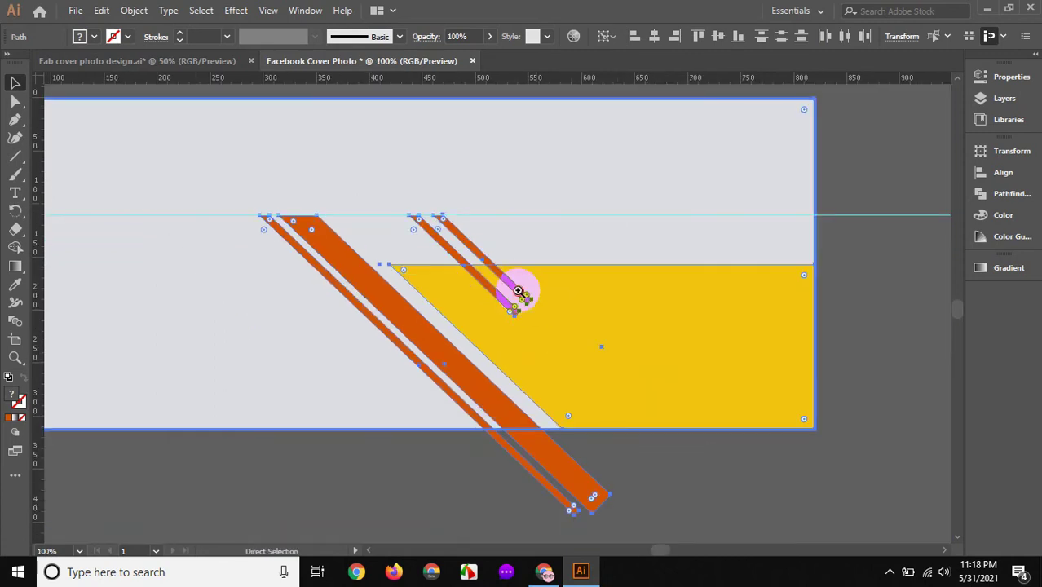
ctrl+click(516, 292)
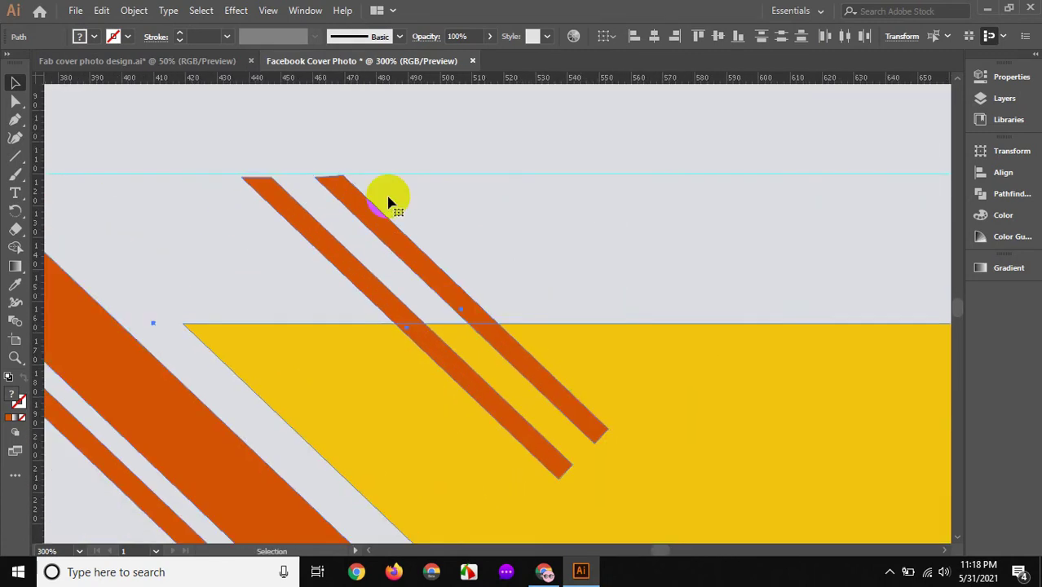
- Move both thin orange stripes up and right, then select all the stripes with the yellow shape
click(285, 203)
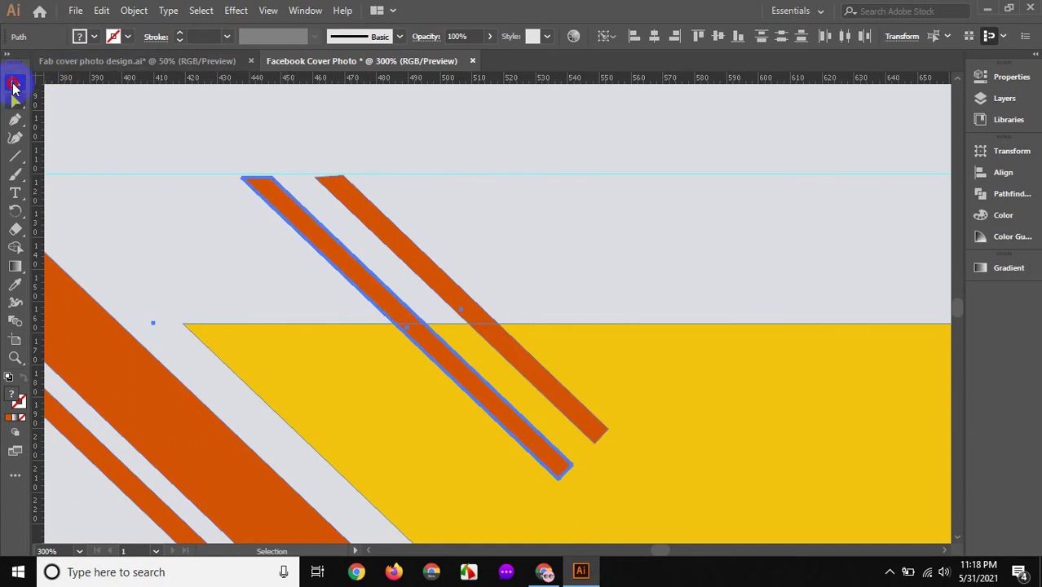
click(267, 178)
drag(223, 233, 301, 211)
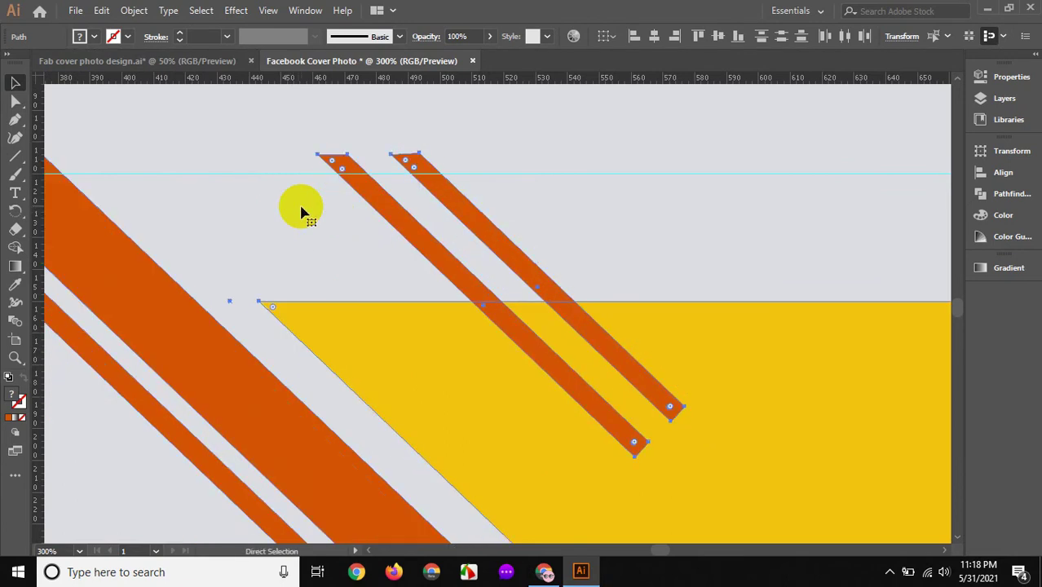
key(a)
key(z)
alt+click(377, 241)
key(v)
click(635, 411)
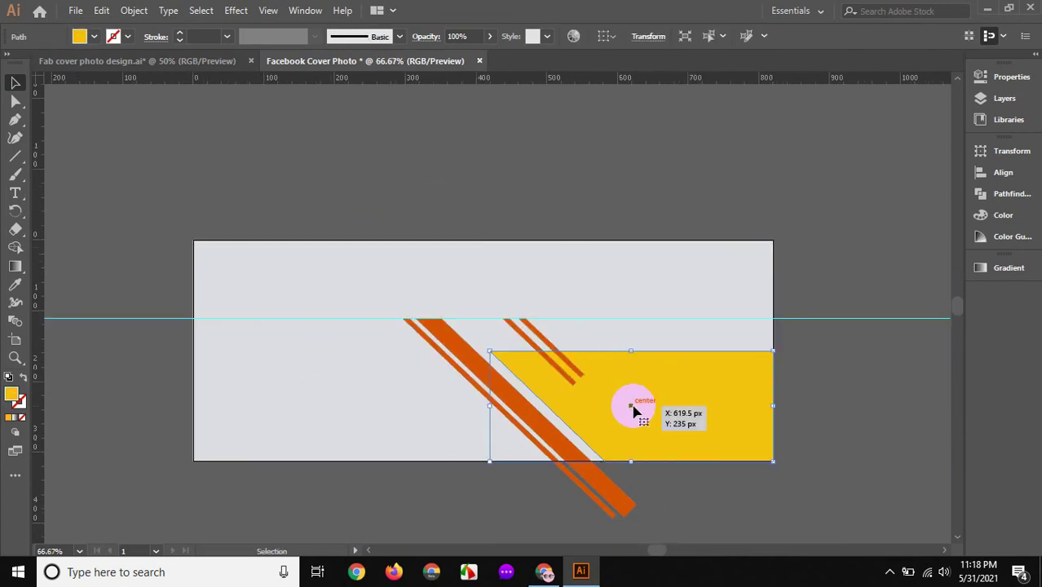
click(646, 511)
scroll(717, 526, down, 2)
drag(666, 520, 523, 392)
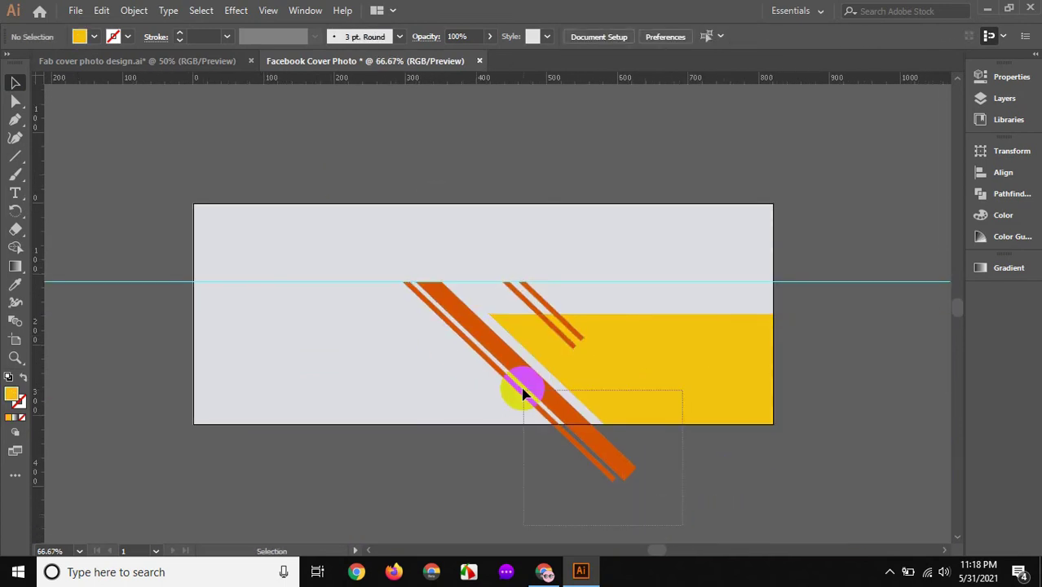
- Zoom in on the stripe tops and nudge the thin stripe's top onto the guide
key(ctrl+shift+a)
click(505, 338)
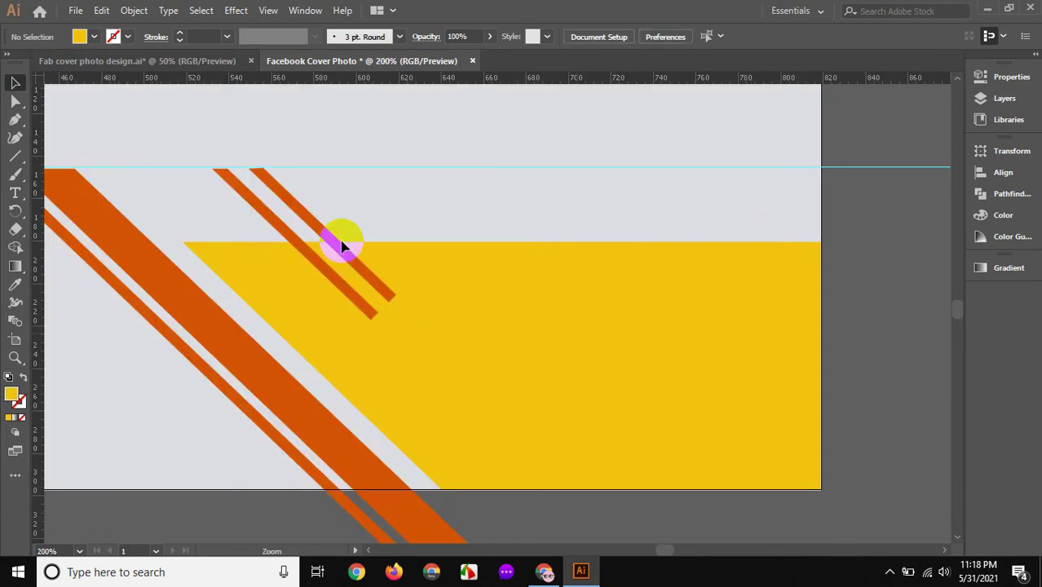
scroll(612, 342, up, 3)
scroll(612, 342, left, 10)
click(596, 329)
click(597, 328)
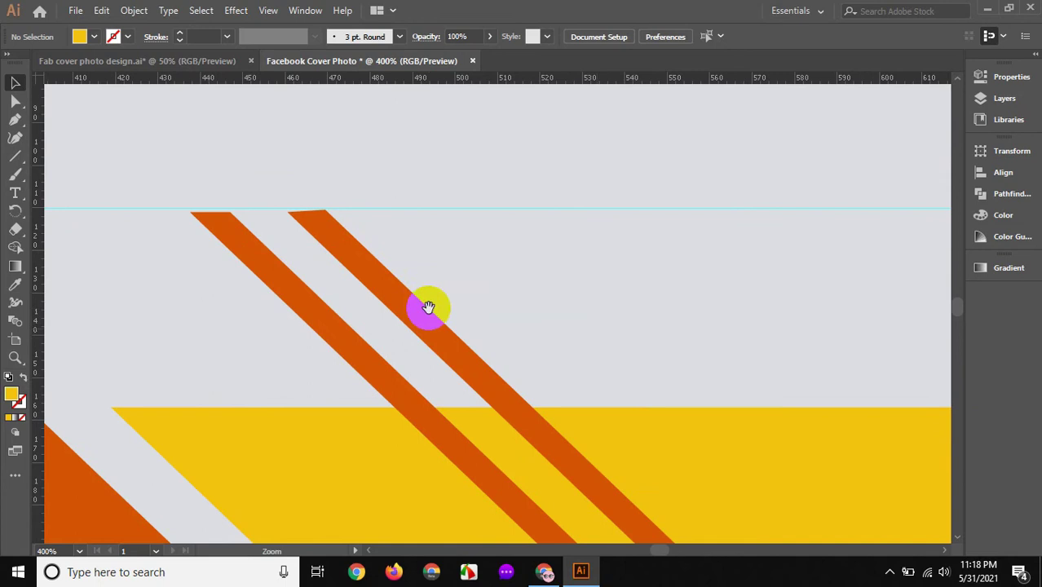
scroll(530, 286, left, 7)
click(597, 257)
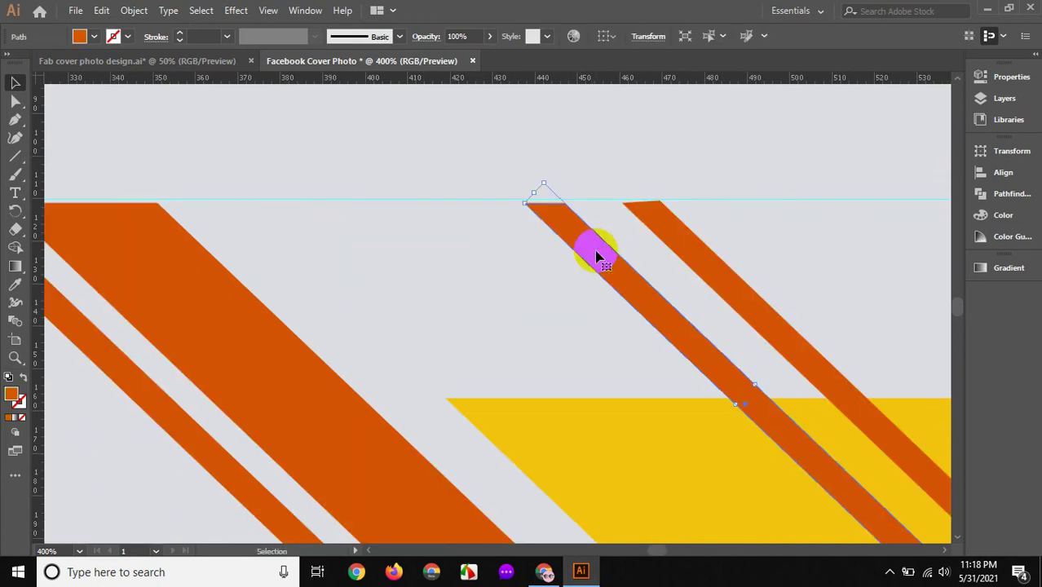
scroll(543, 291, left, 4)
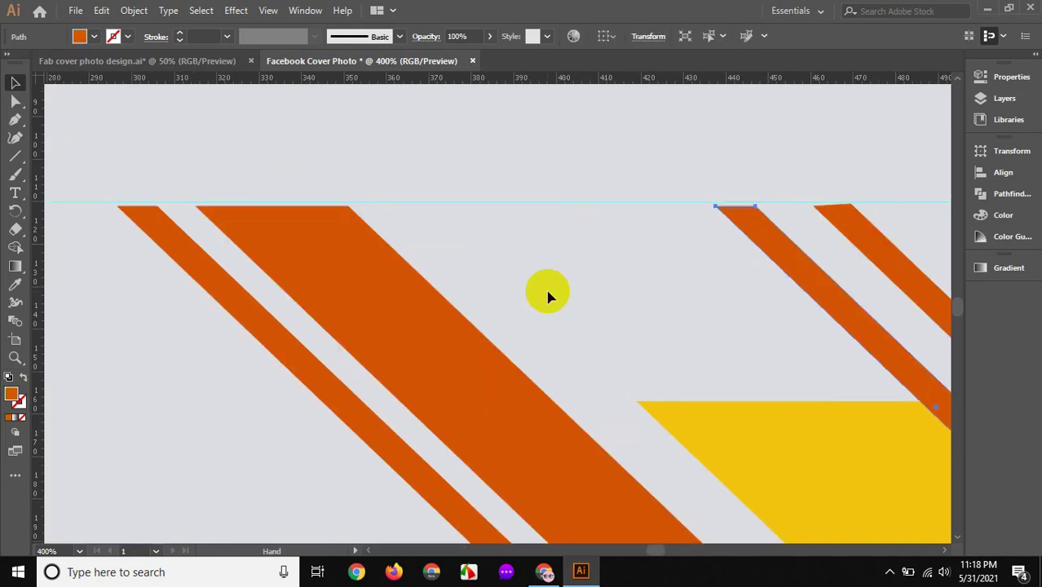
ctrl+alt+click(685, 314)
ctrl+alt+click(772, 299)
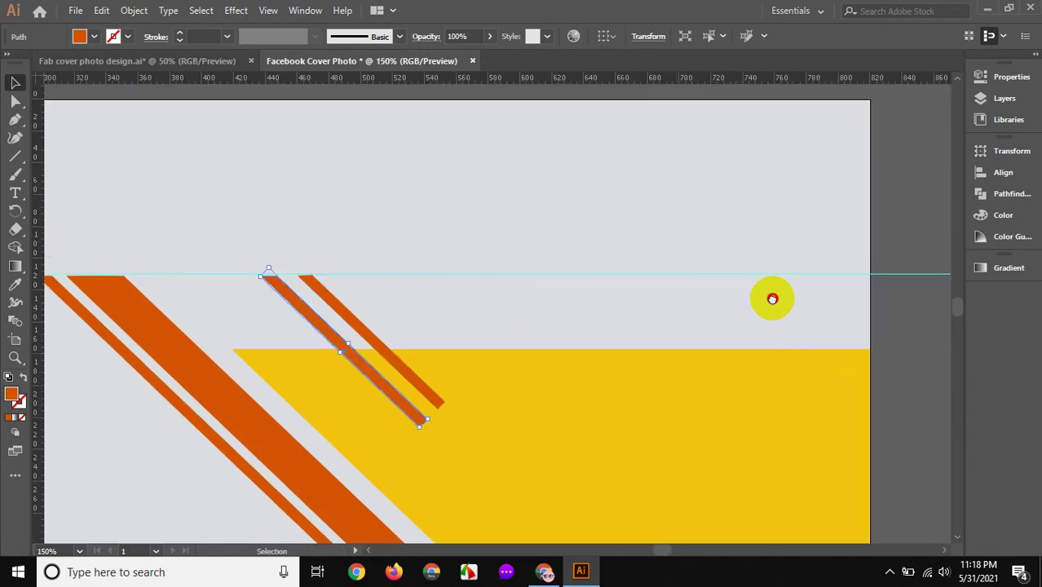
scroll(606, 261, left, 3)
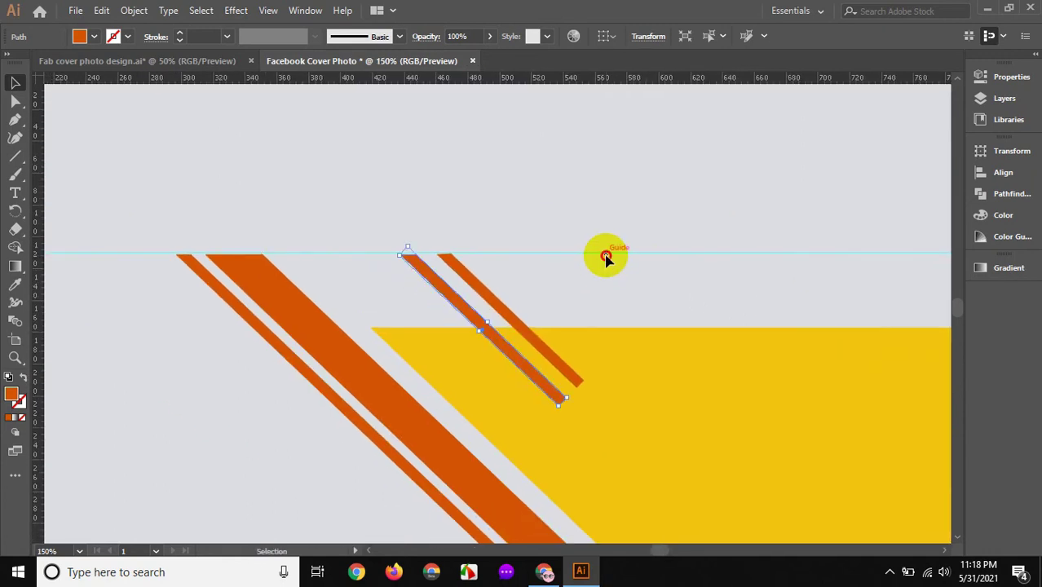
drag(606, 255, 606, 259)
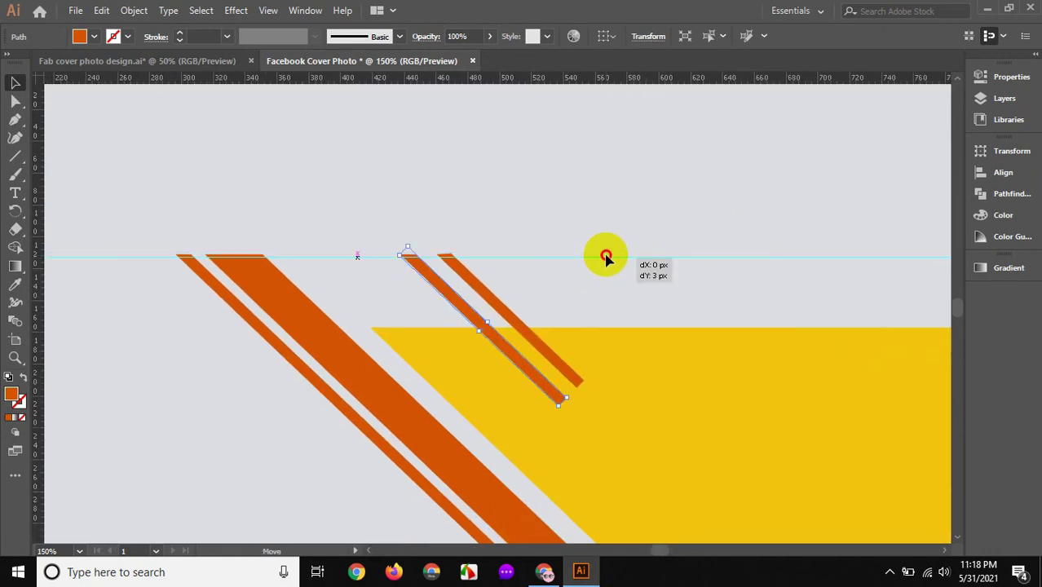
- Deselect the stripe and delete the horizontal guide
click(665, 293)
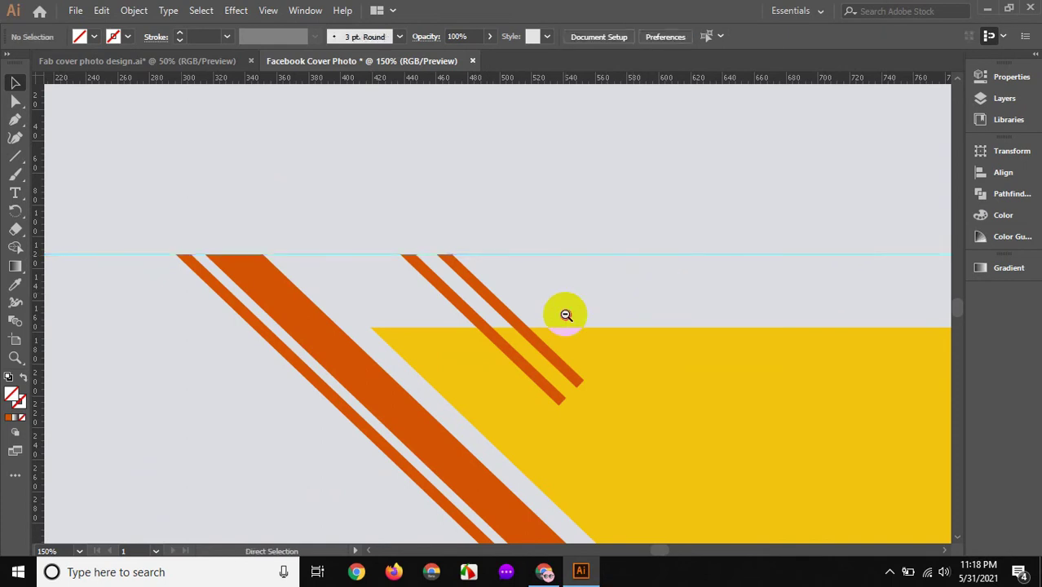
alt+click(566, 315)
drag(644, 283, 718, 350)
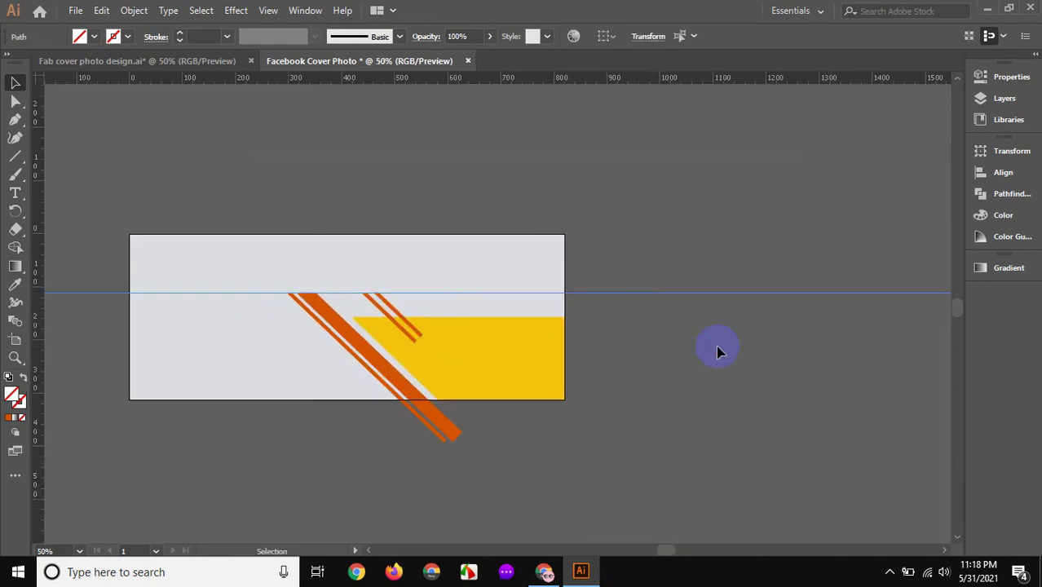
key(Delete)
- Zoom back in on the stripes and switch to the Fab cover photo design.ai document
ctrl+click(500, 407)
ctrl+click(421, 248)
ctrl+click(427, 386)
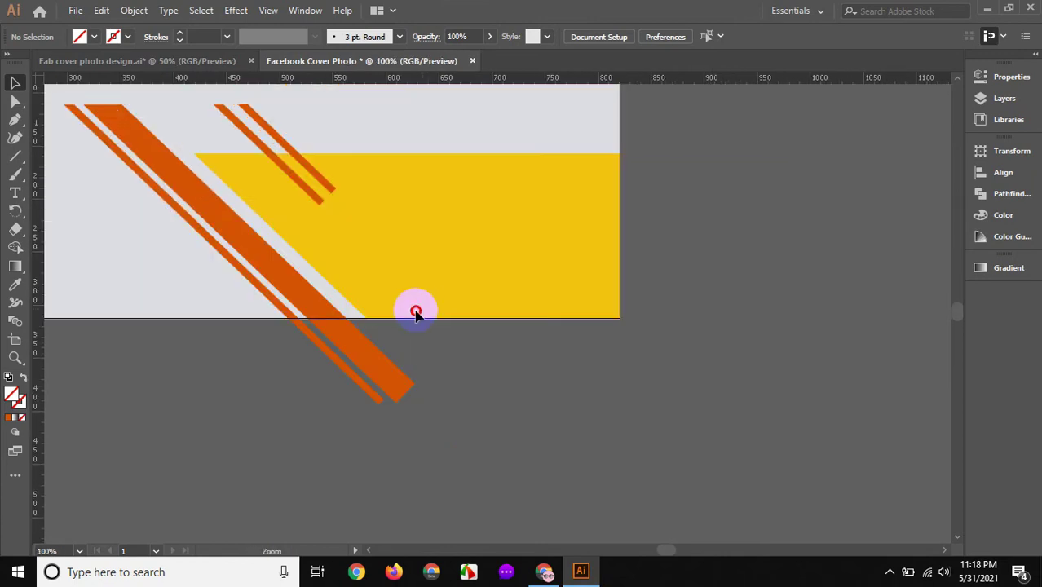
drag(414, 305, 481, 449)
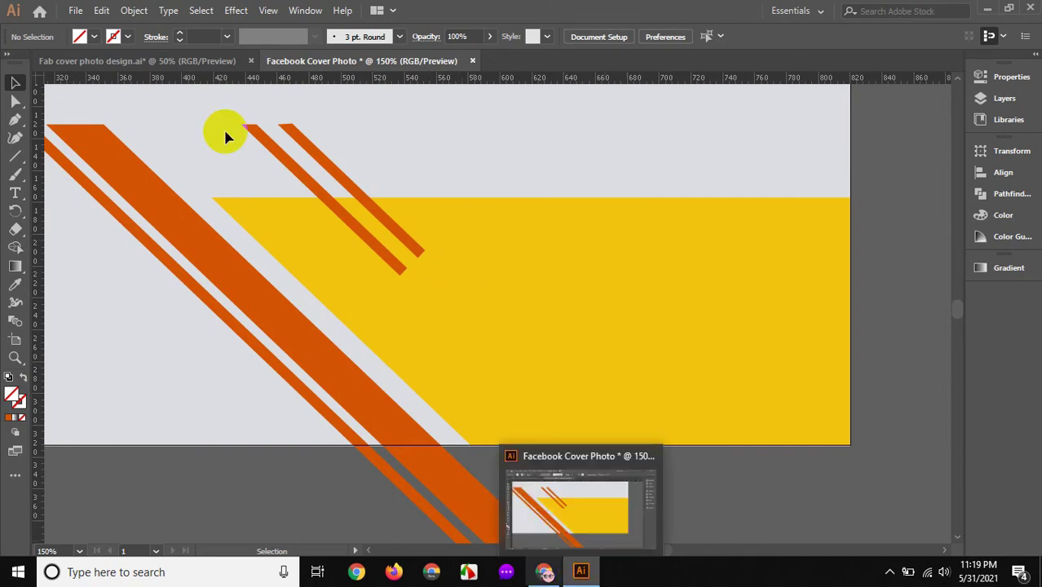
click(190, 62)
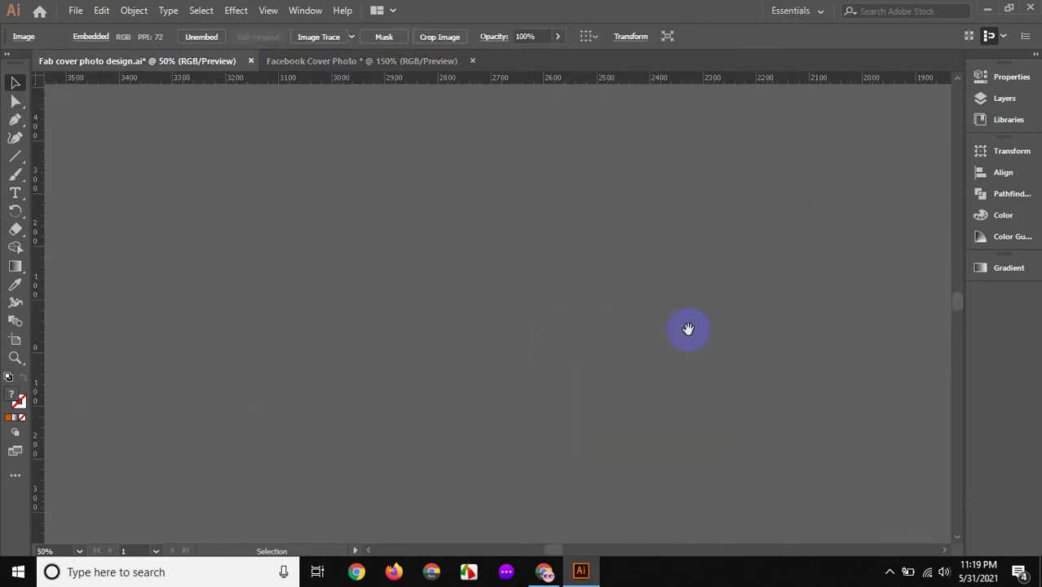
- Bring the Twitter, Facebook and LinkedIn icons into the cover and arrange them in a row
scroll(530, 252, right, 5)
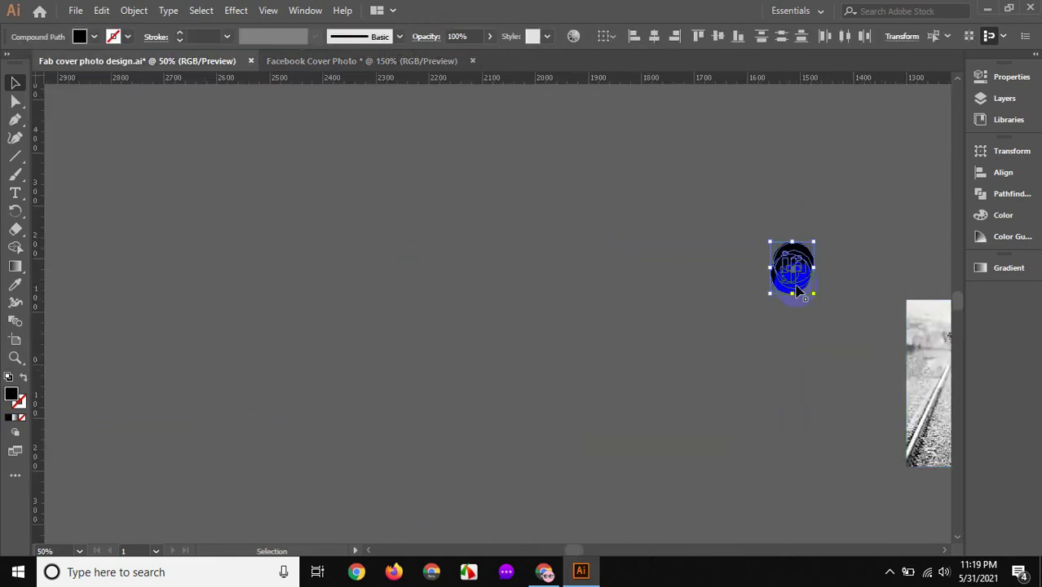
mouse_move(798, 255)
mouse_down()
mouse_move(339, 70)
mouse_move(483, 321)
mouse_up()
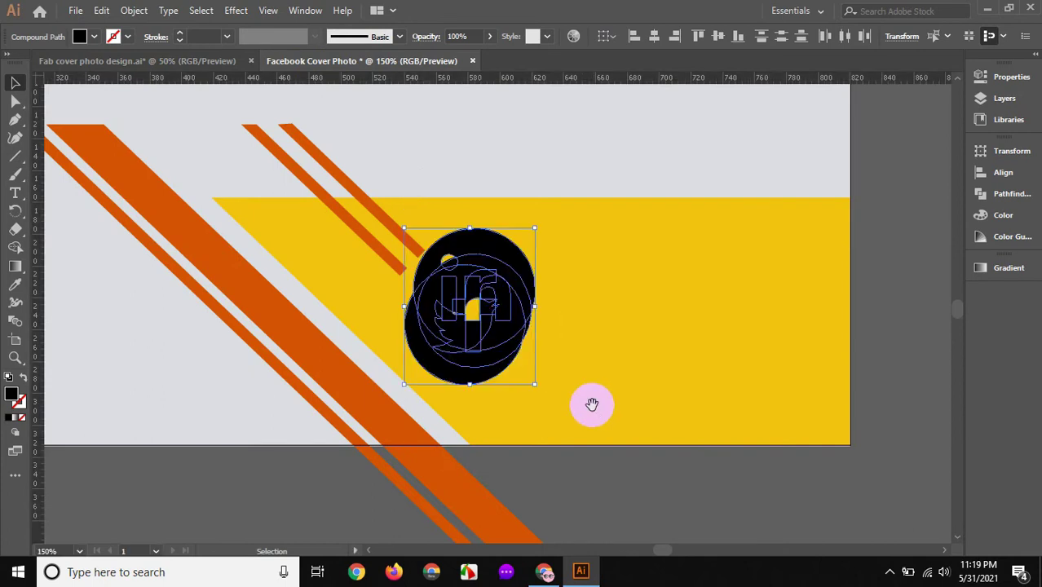
drag(592, 405, 496, 388)
mouse_move(400, 296)
mouse_down()
mouse_move(596, 355)
mouse_move(486, 414)
mouse_up()
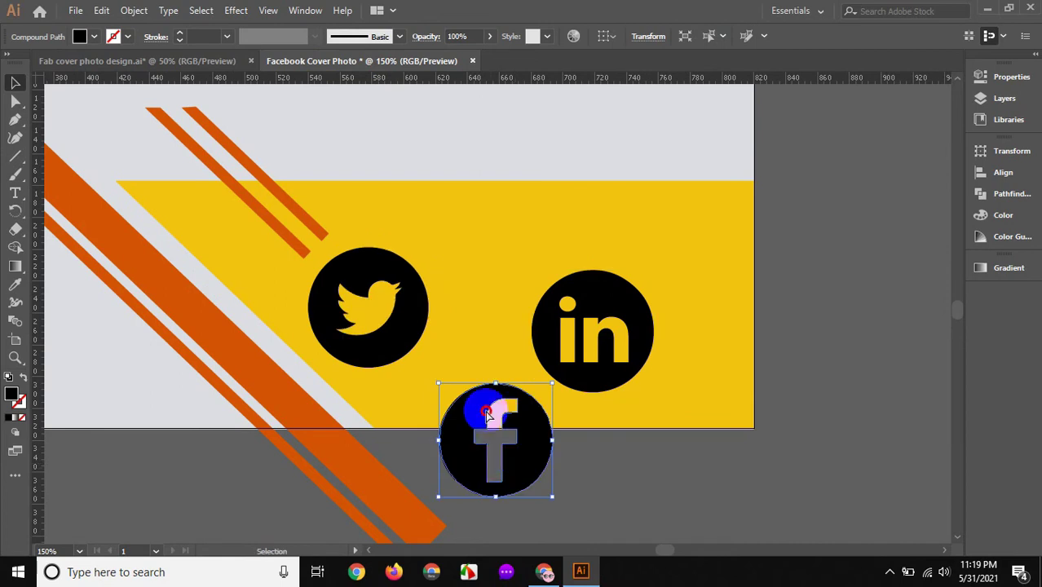
drag(487, 414, 475, 321)
drag(624, 359, 639, 401)
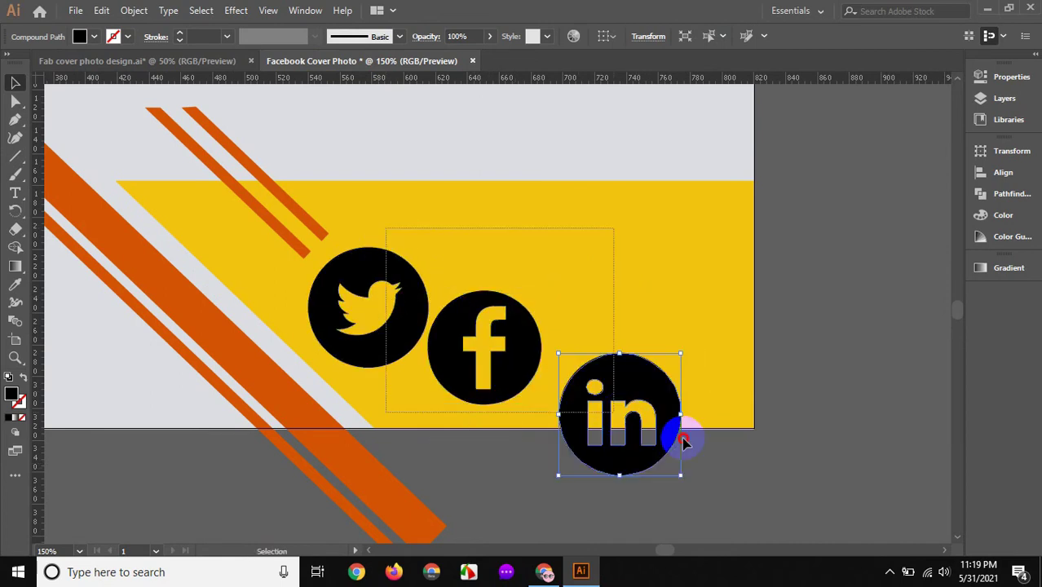
- Scale the three icons down and tilt the group to follow the orange stripes
drag(683, 440, 683, 475)
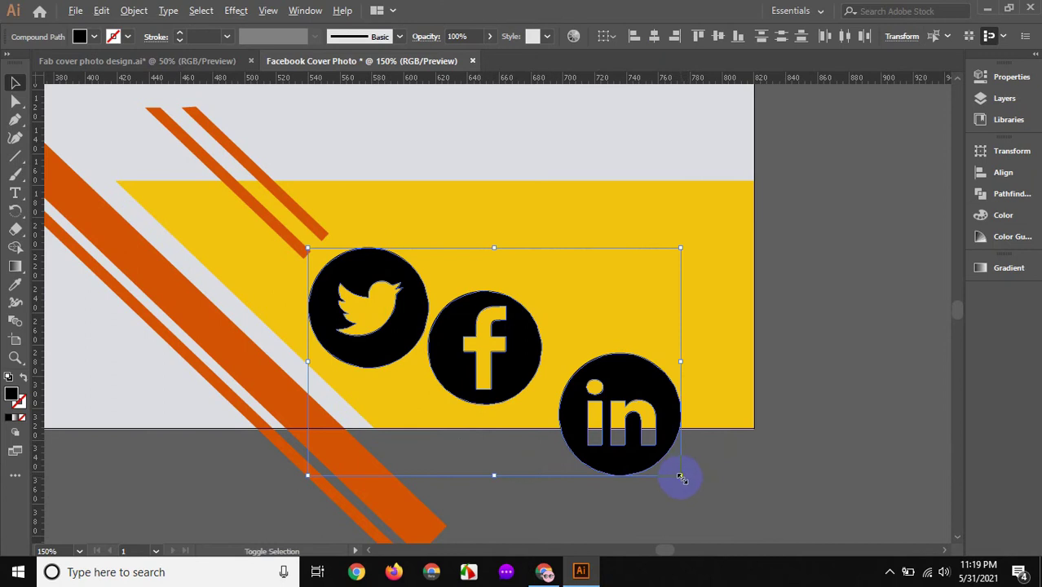
drag(681, 476, 534, 416)
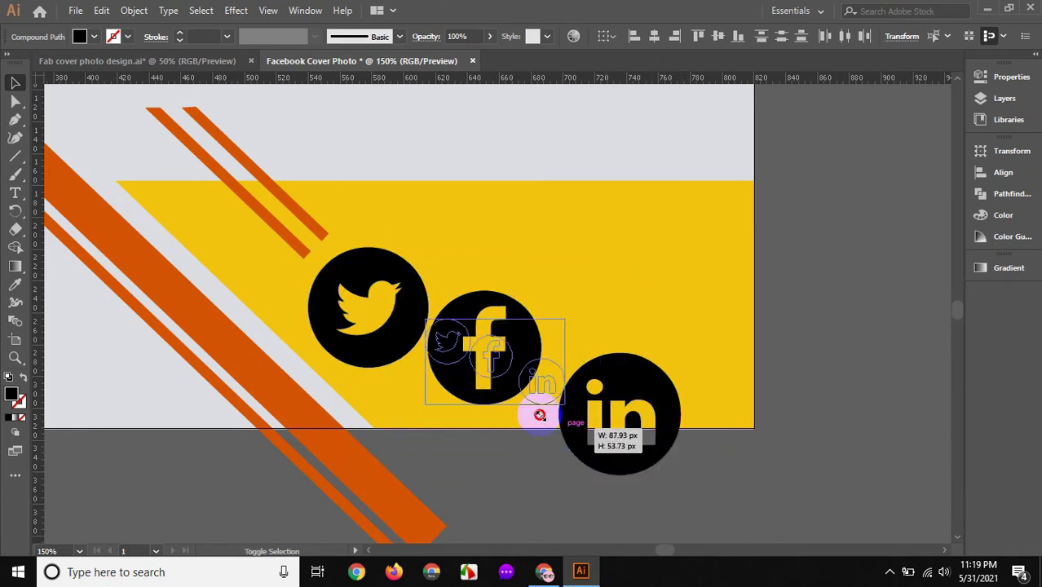
mouse_move(550, 344)
mouse_down()
mouse_move(506, 358)
mouse_move(381, 360)
mouse_up()
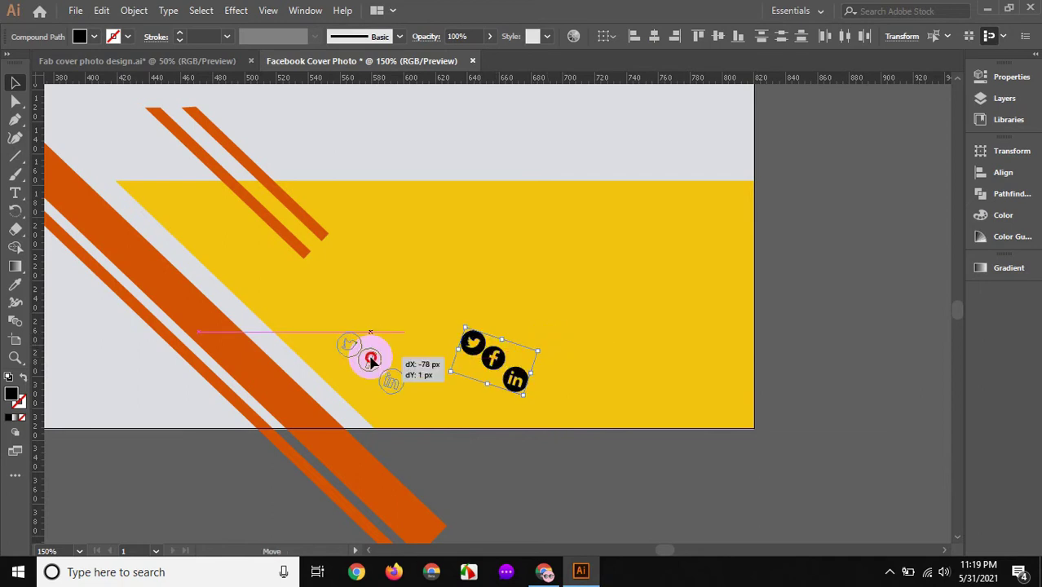
click(475, 308)
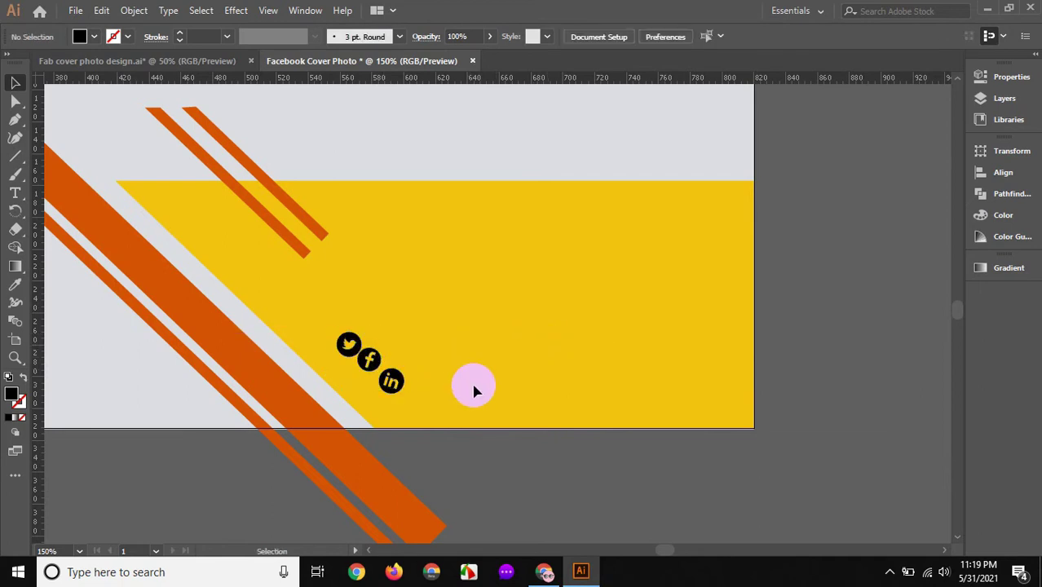
click(543, 572)
- Bring up Chrome and go to the Flaticon free vector icons home page
click(544, 571)
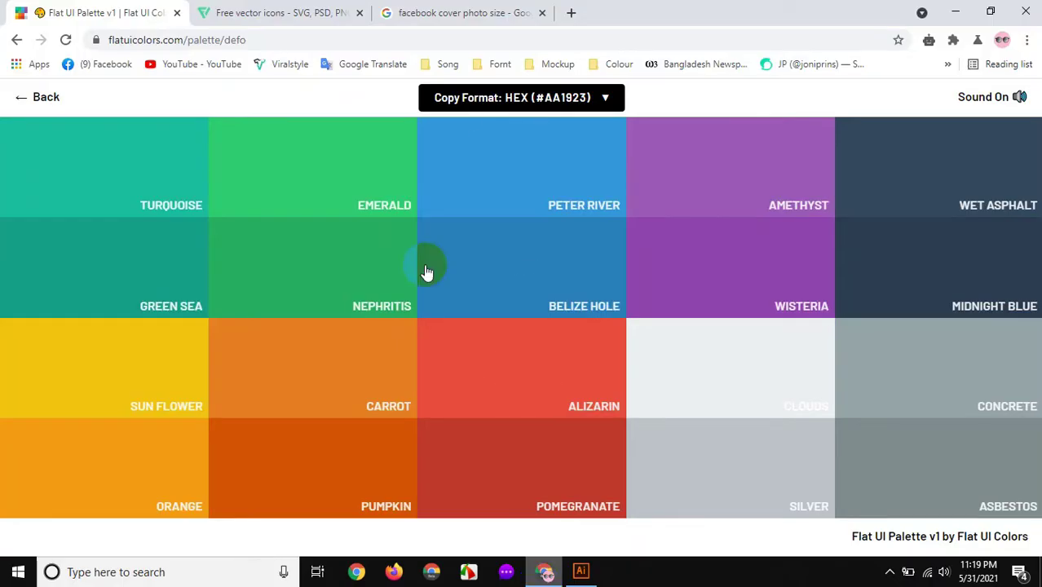
click(436, 11)
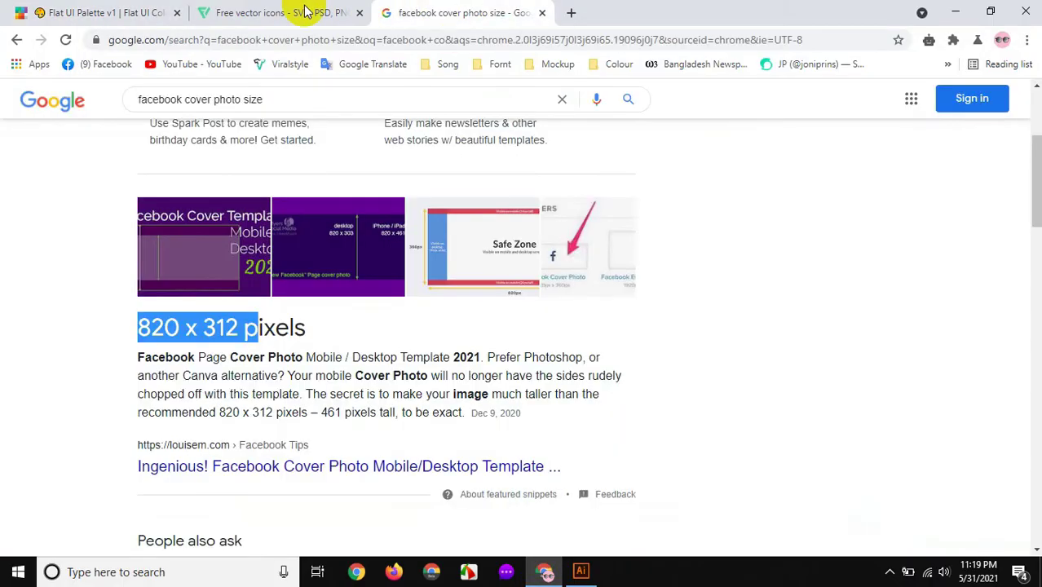
click(304, 11)
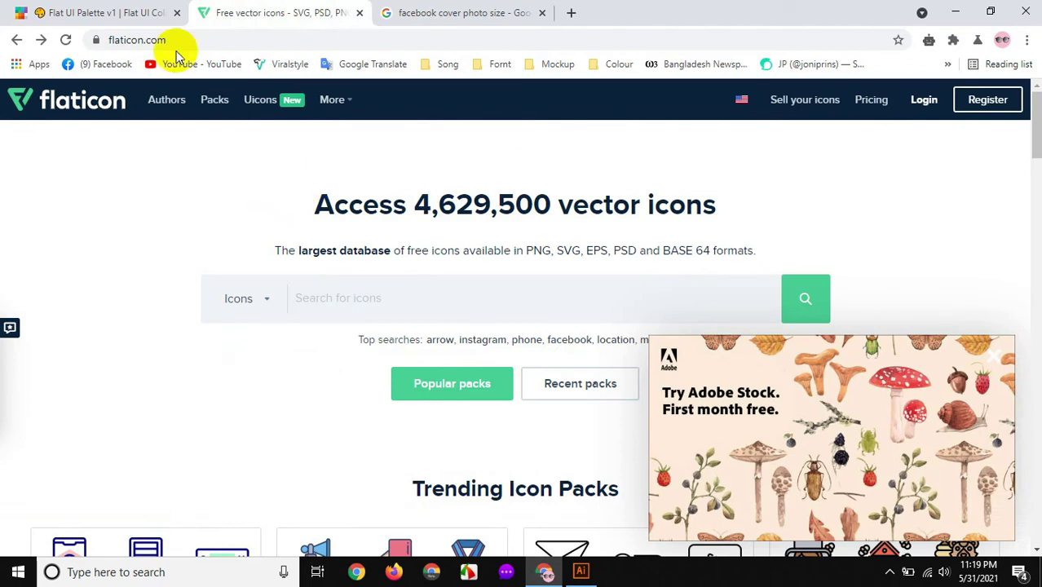
click(184, 40)
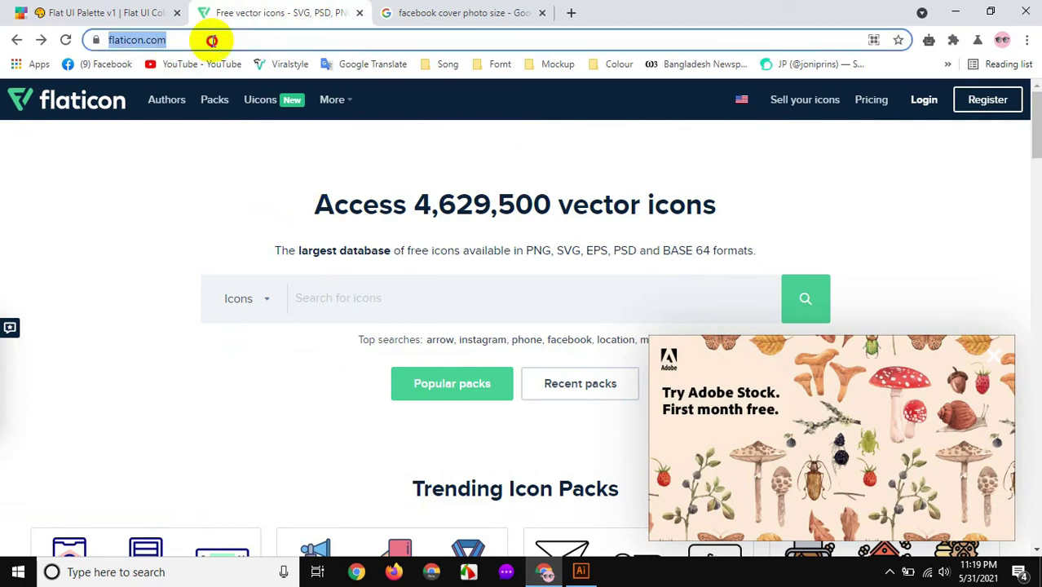
click(212, 40)
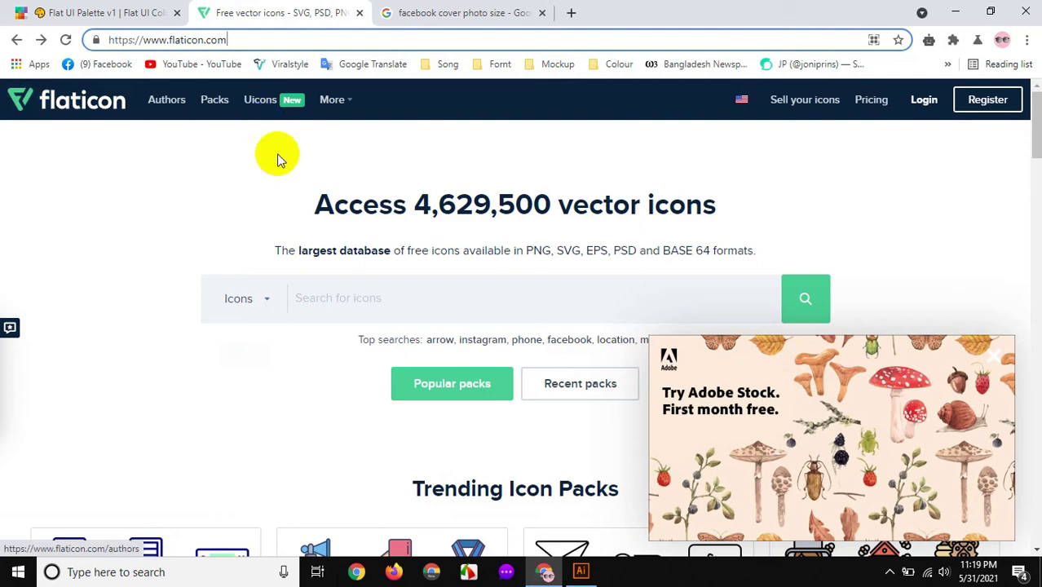
click(390, 284)
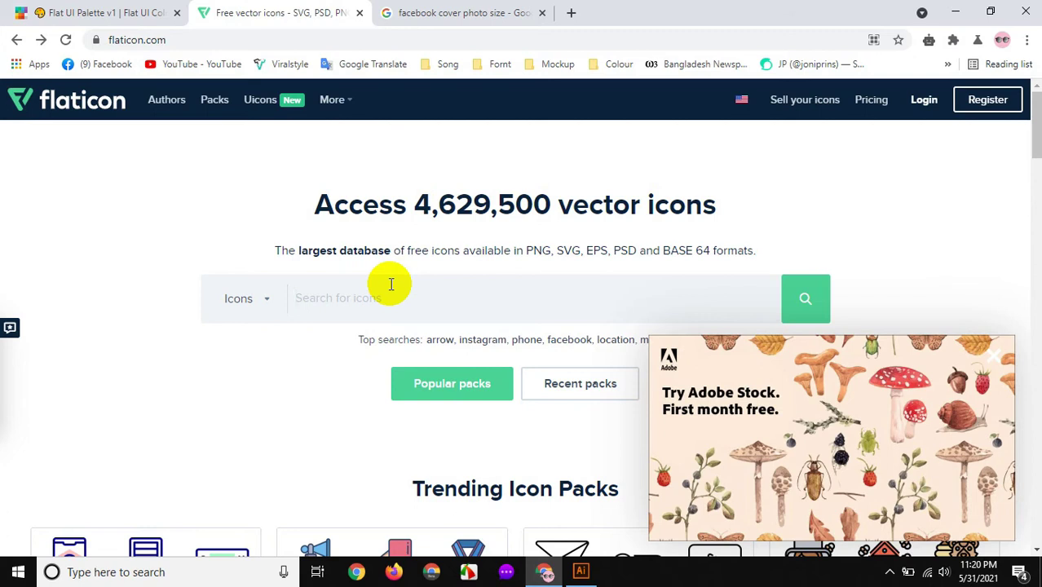
- Search Flaticon for 'facebook' via the suggestion and scroll the 1,700 icon results
click(390, 284)
text(Facebpp)
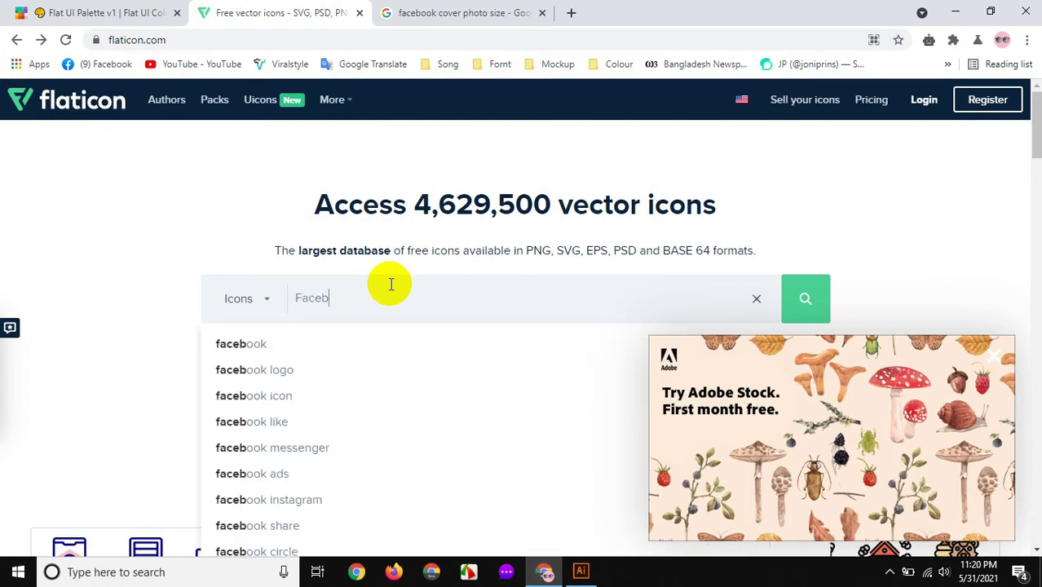
click(255, 350)
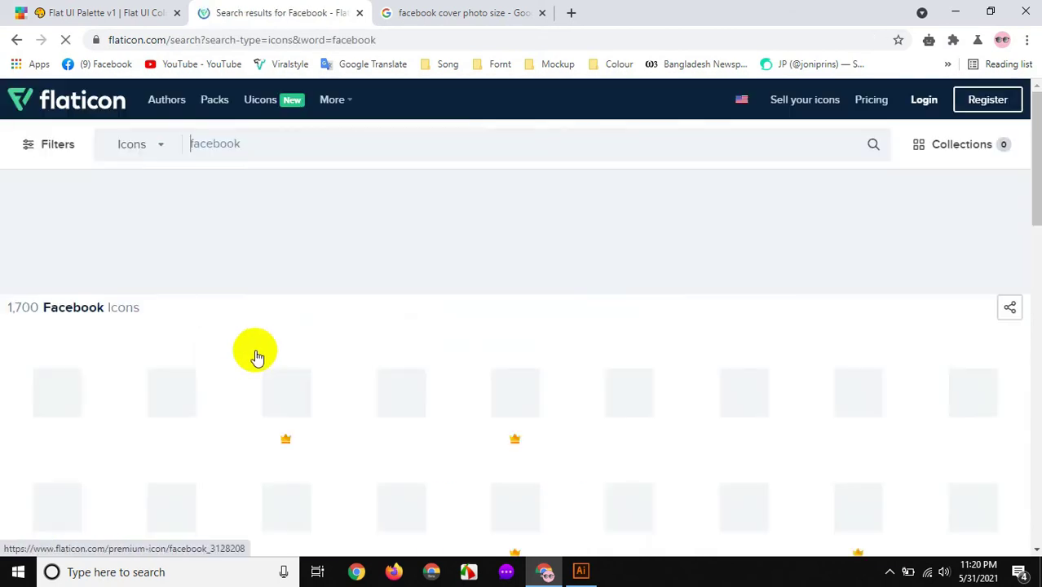
scroll(400, 342, down, 3)
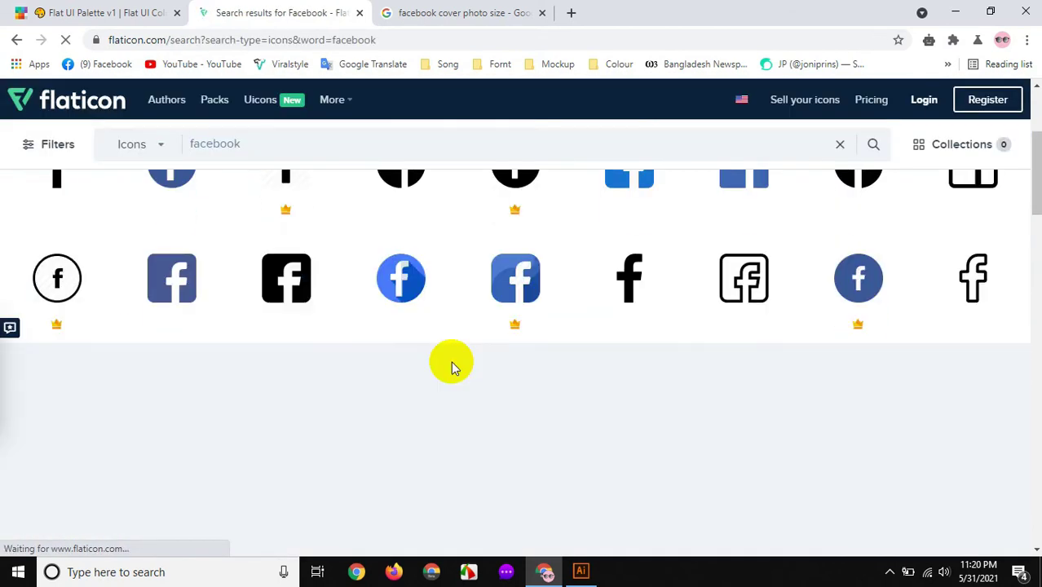
scroll(451, 364, up, 2)
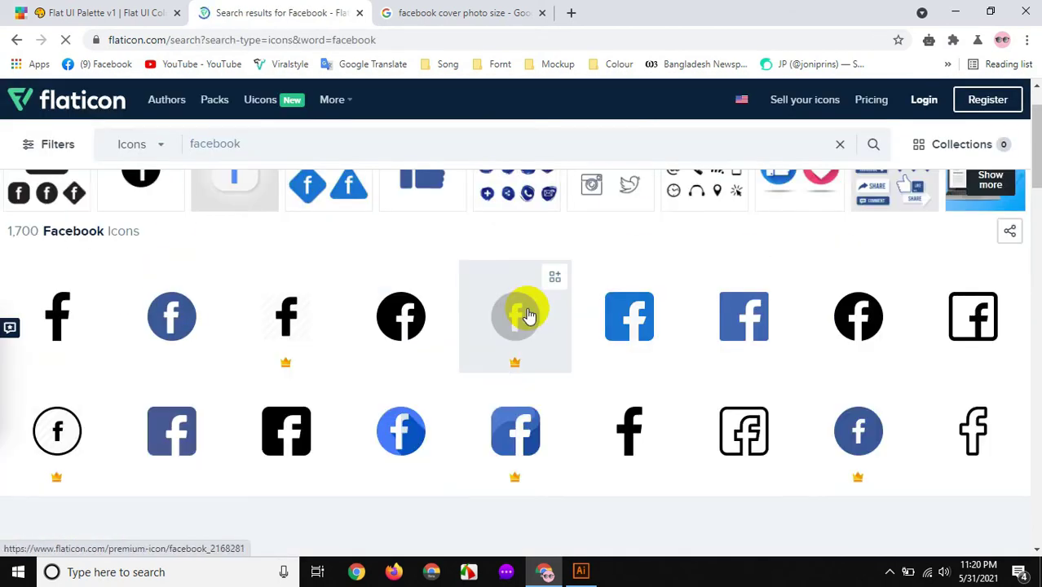
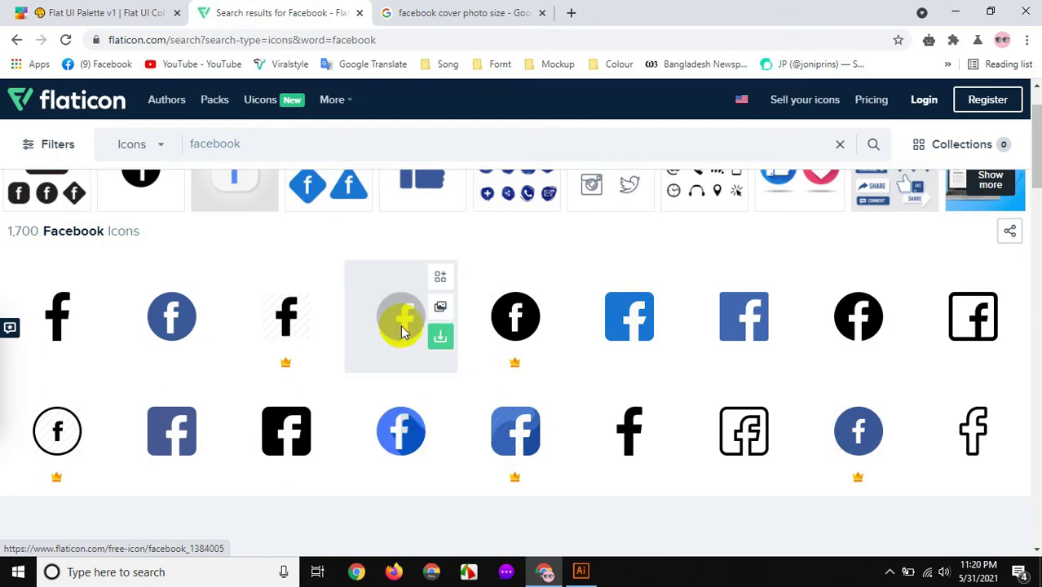
- Download Flaticon's gray circular Facebook icon as a free PNG
click(401, 330)
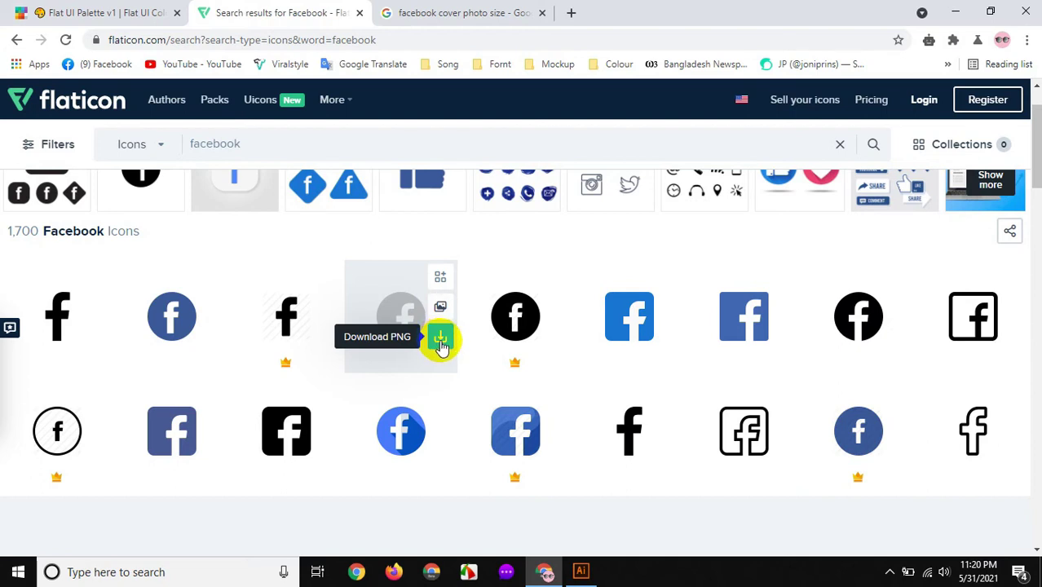
click(441, 340)
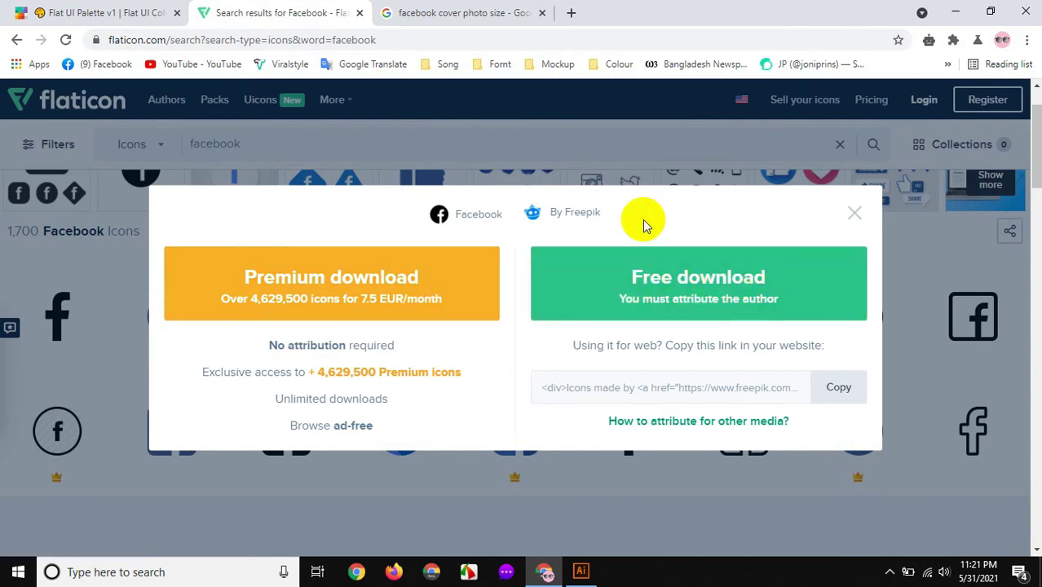
drag(640, 248, 723, 300)
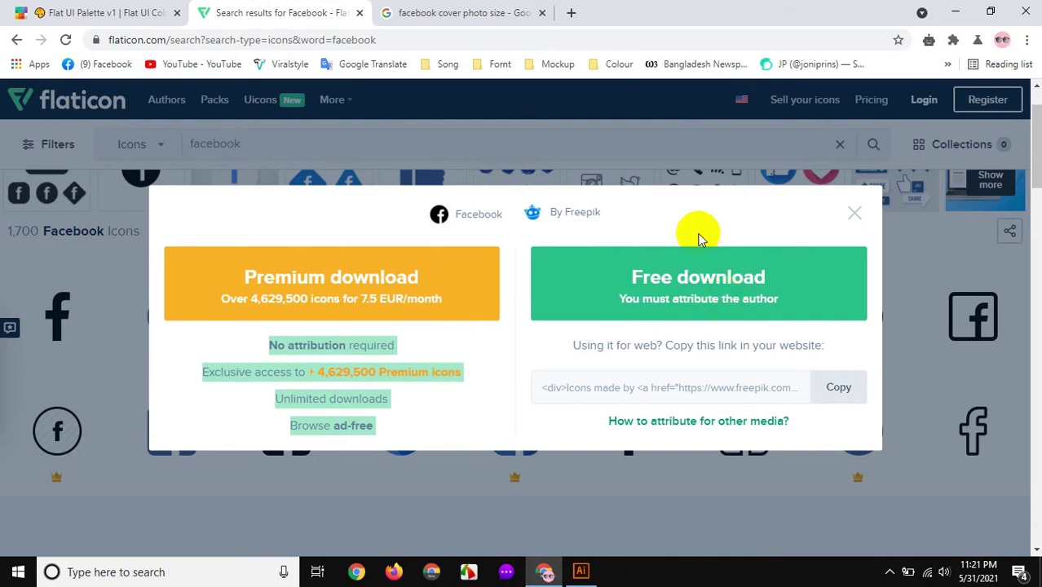
click(688, 280)
click(689, 281)
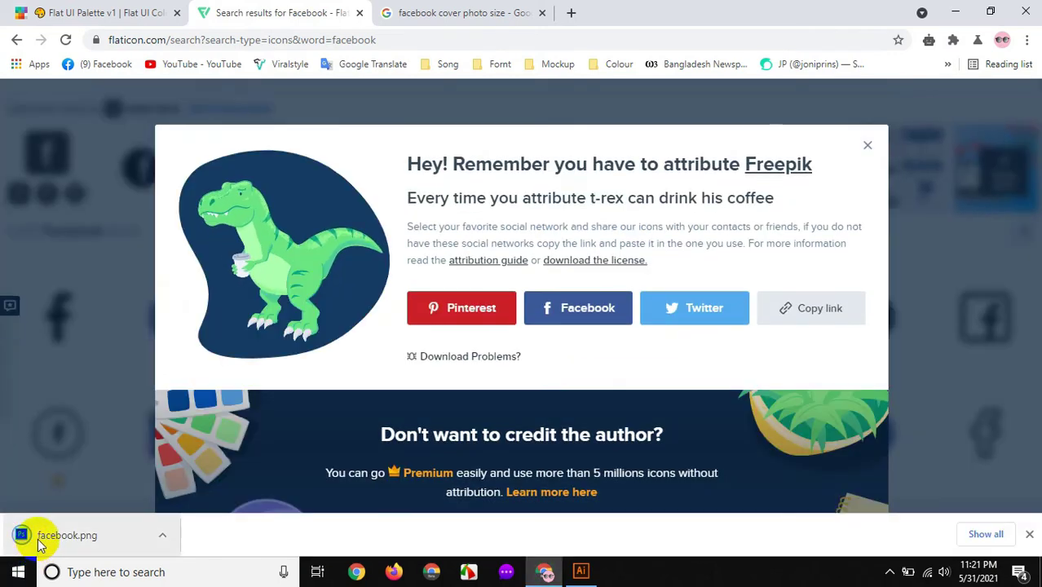
- Dismiss the attribution reminder and blank popup, then minimize Chrome to the desktop
click(870, 143)
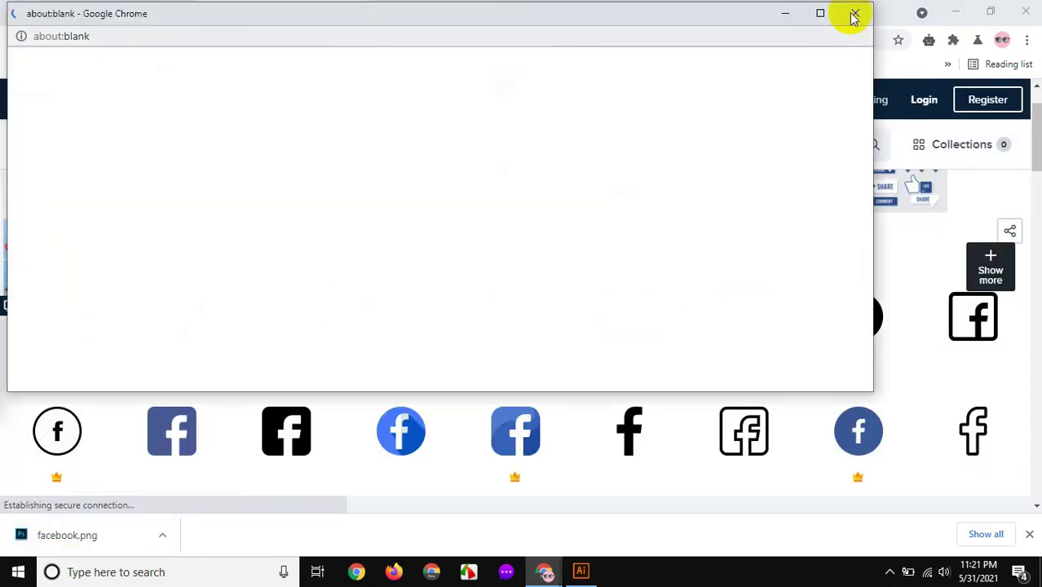
click(855, 13)
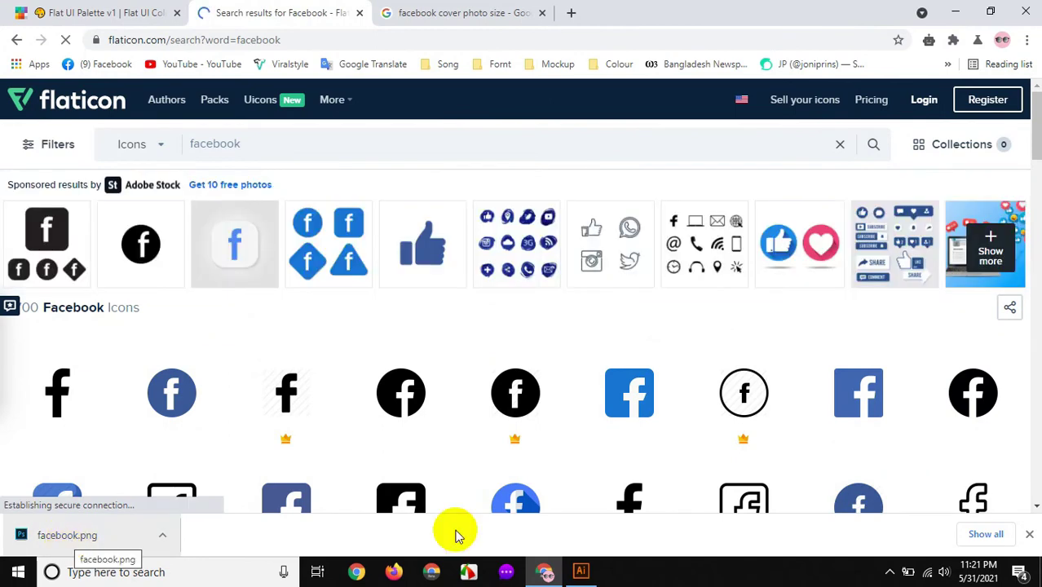
mouse_move(543, 572)
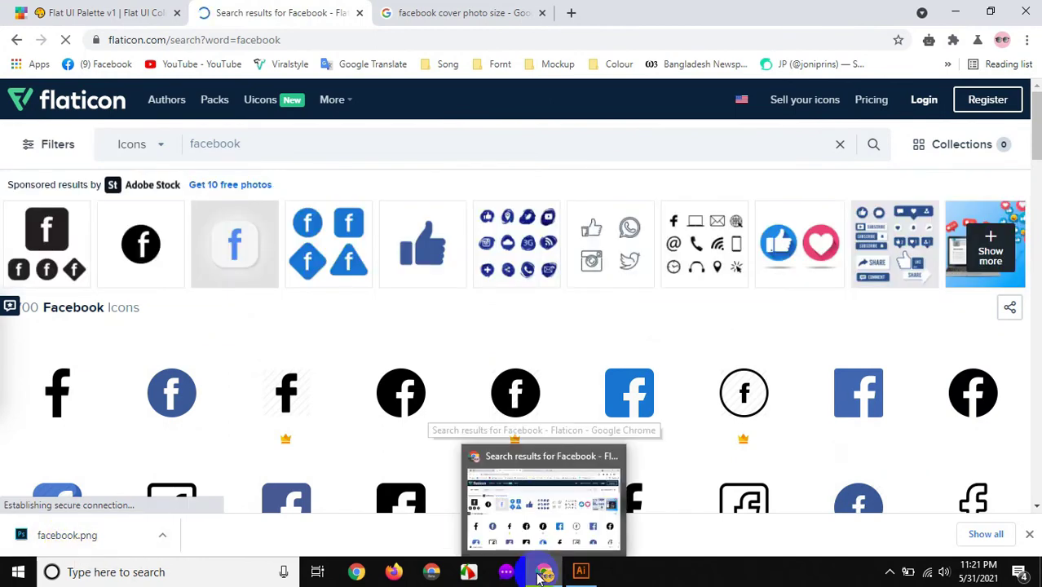
click(541, 573)
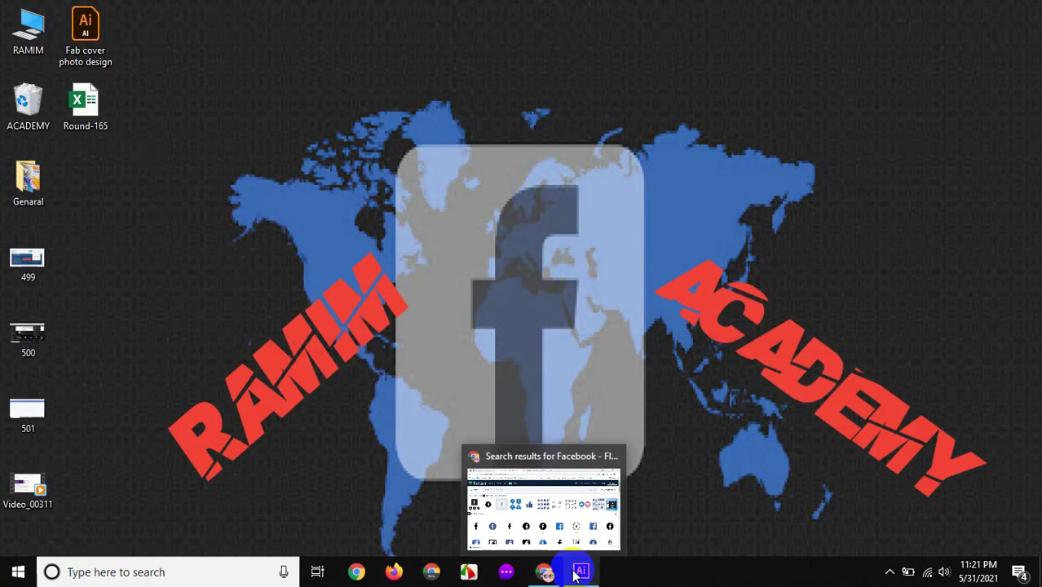
- Return to the Illustrator cover and zoom in on the three social icons
click(580, 571)
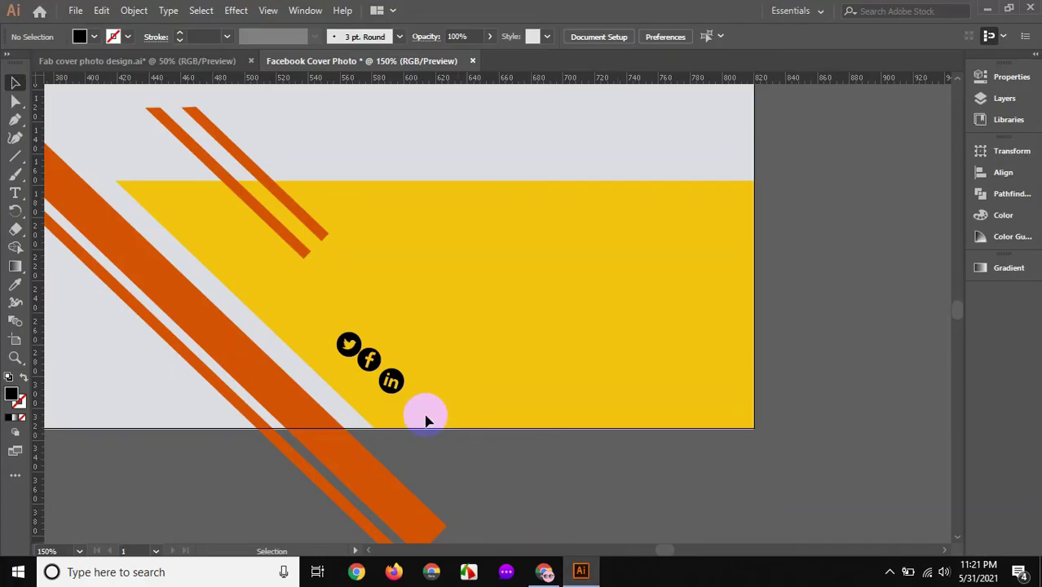
drag(396, 359, 444, 383)
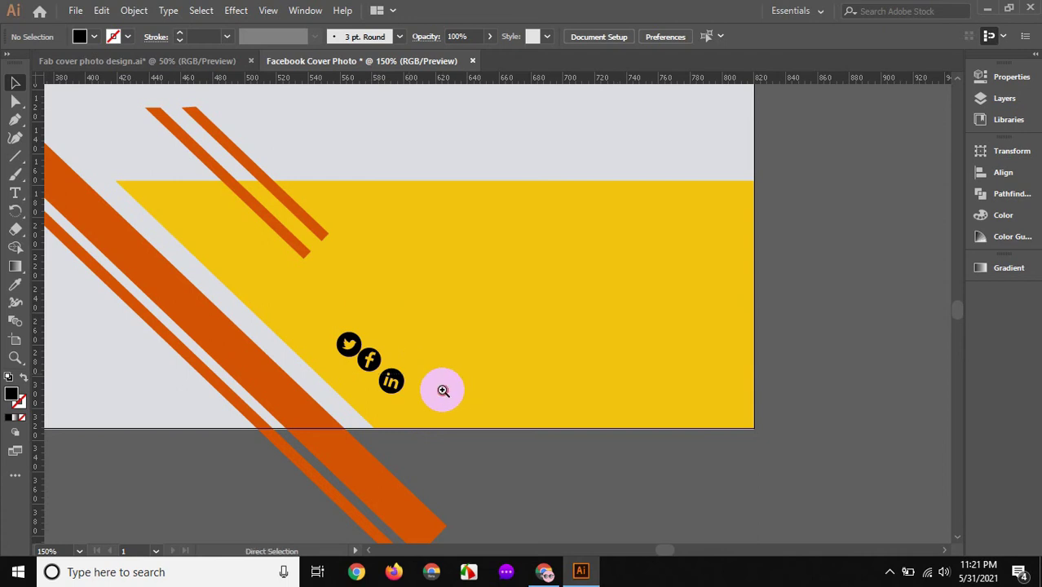
ctrl+click(442, 388)
drag(424, 363, 503, 480)
- Reposition the Facebook, Twitter and LinkedIn icons into a rough diagonal and select all three
drag(464, 381, 403, 327)
drag(458, 379, 451, 392)
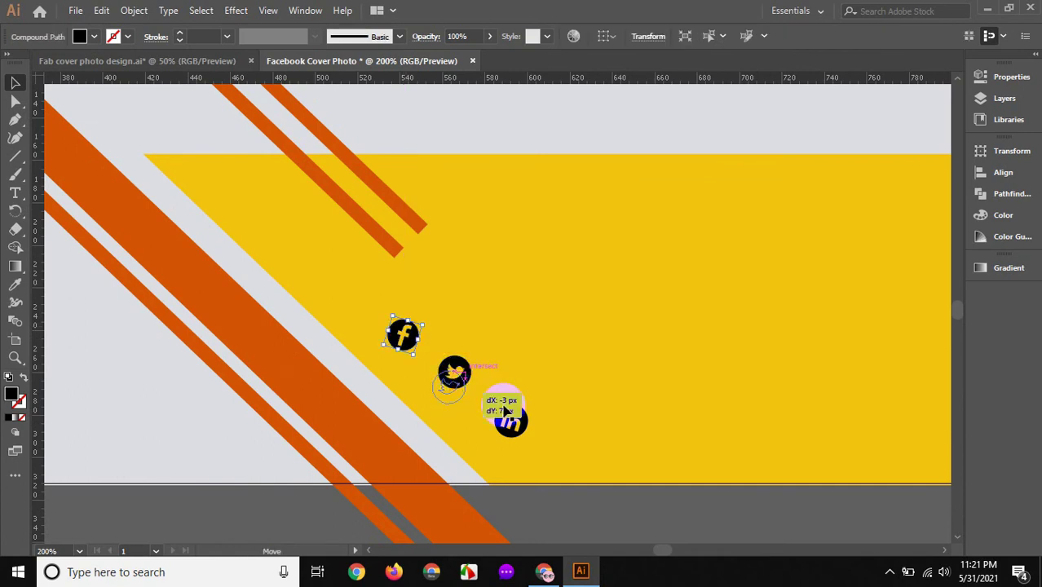
drag(512, 435, 495, 446)
drag(454, 388, 455, 402)
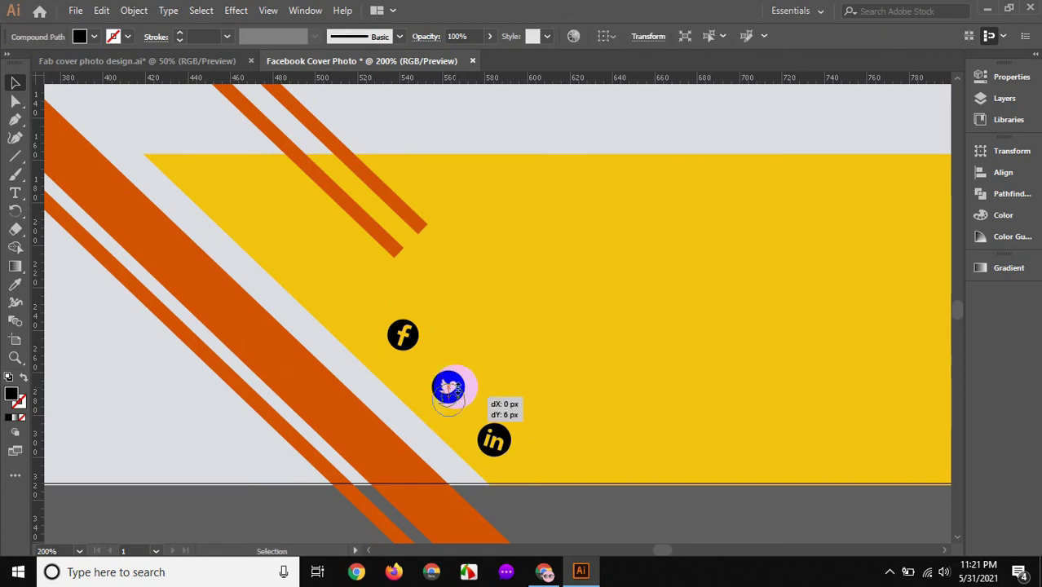
click(420, 337)
click(494, 445)
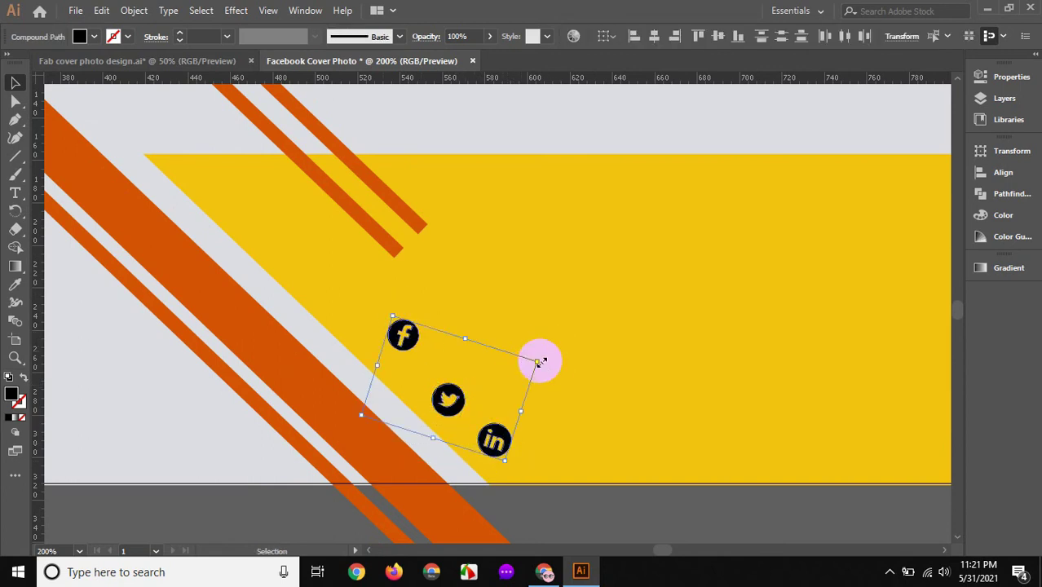
- Rotate the icon group and space the icons evenly with Distribute Center
drag(542, 364, 578, 432)
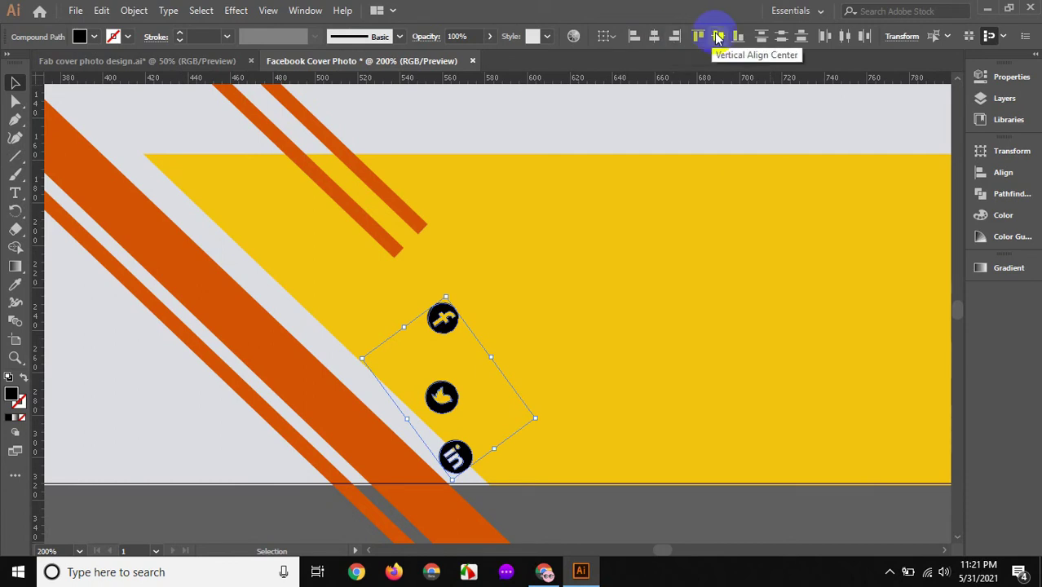
click(717, 37)
click(653, 37)
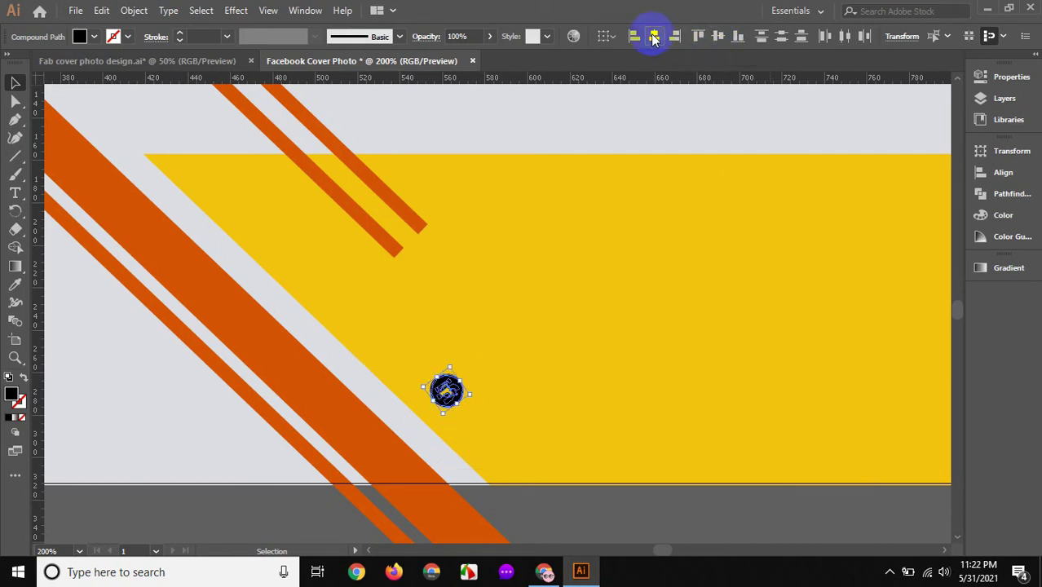
key(ctrl+z)
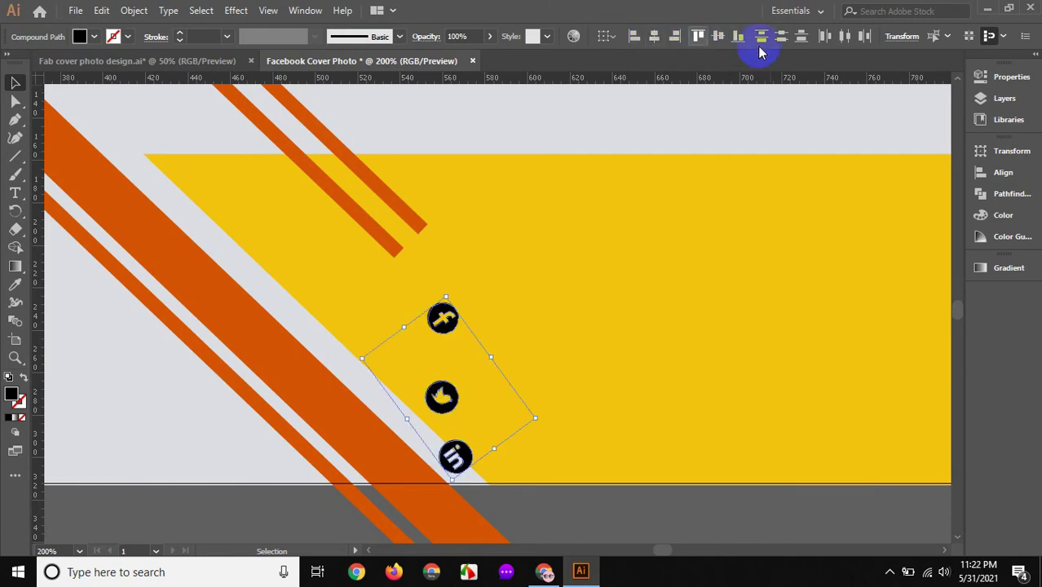
click(780, 38)
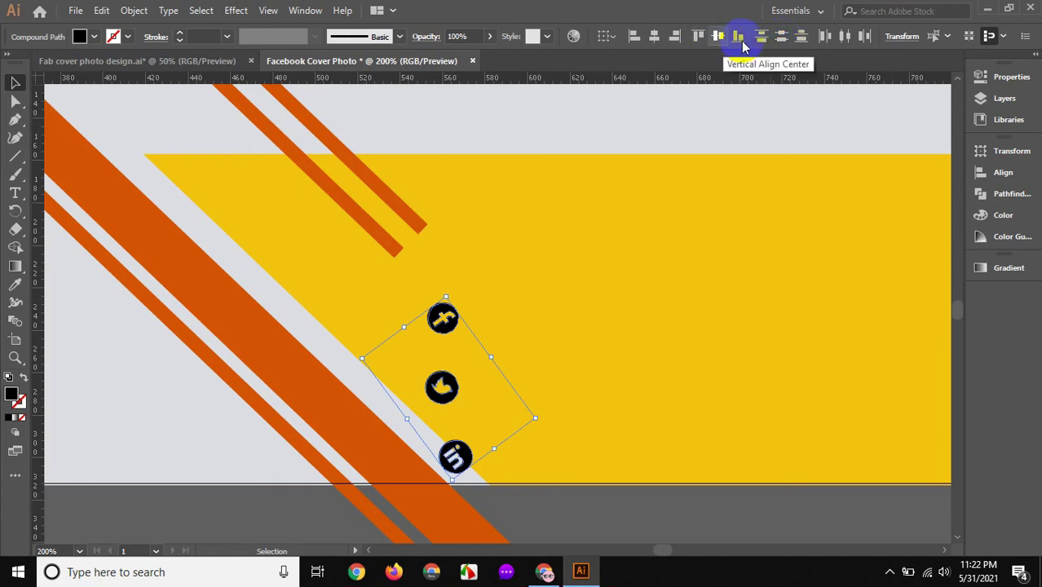
click(843, 36)
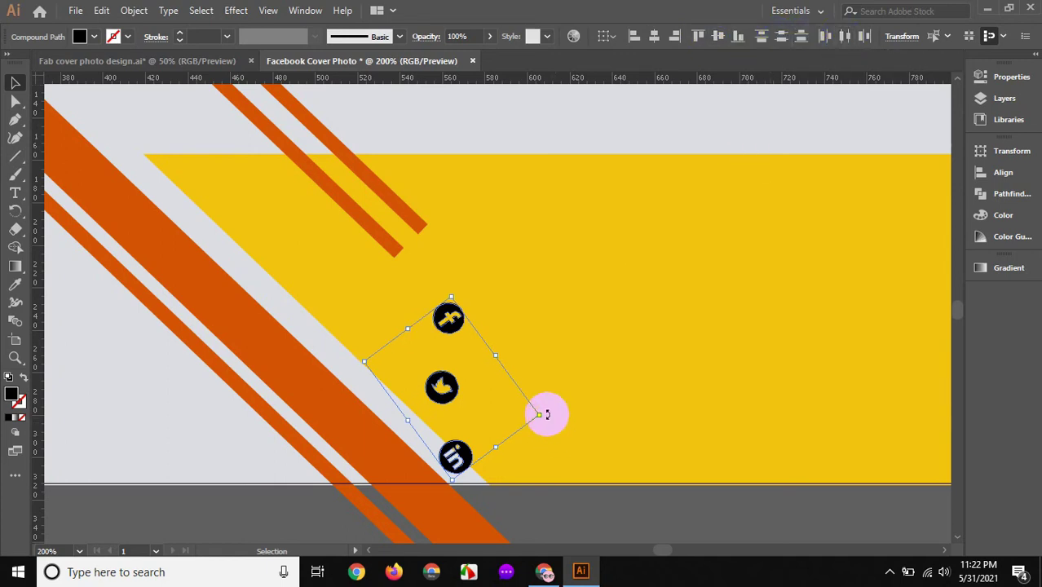
- Tilt the icon group further and shift it up-left, then recheck the whole cover
drag(545, 390, 532, 351)
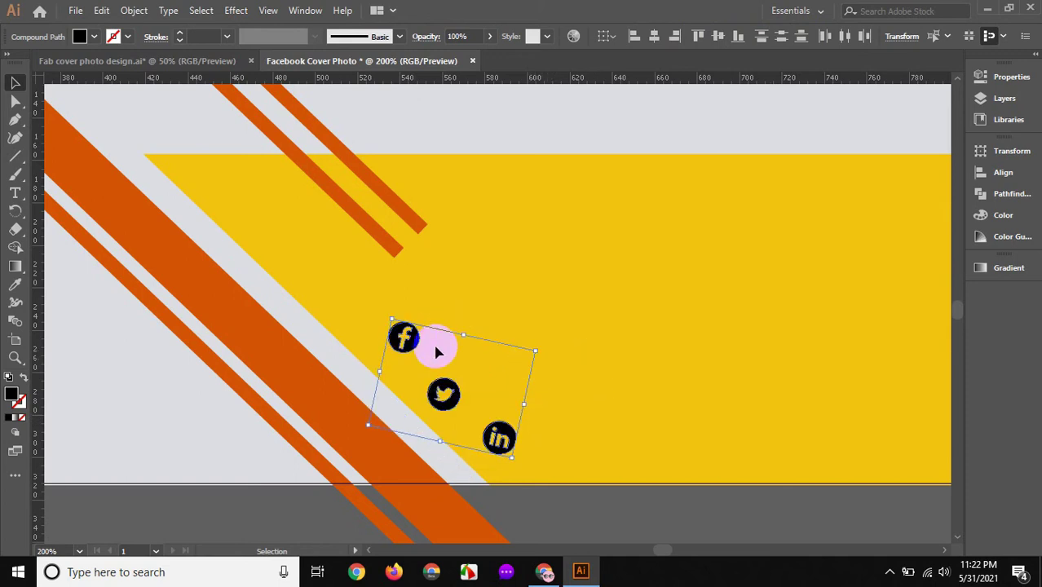
drag(404, 332, 390, 321)
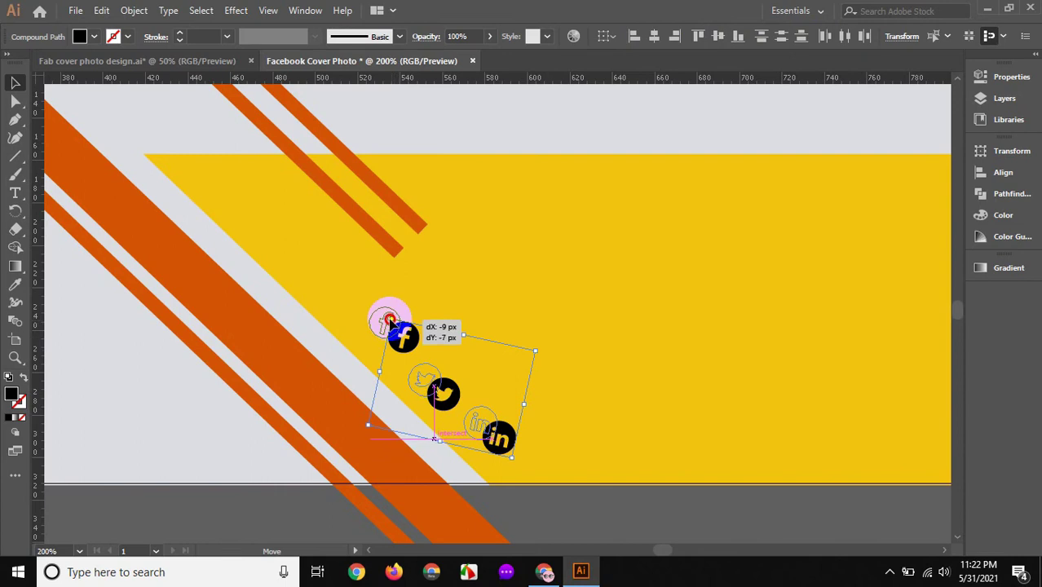
drag(390, 320, 390, 317)
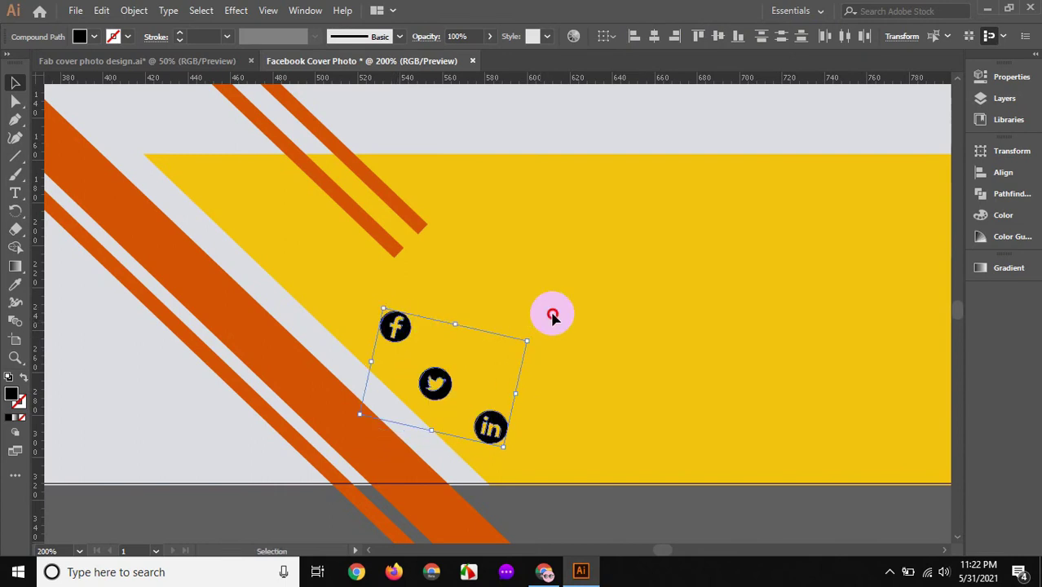
click(552, 316)
key(ctrl+minus)
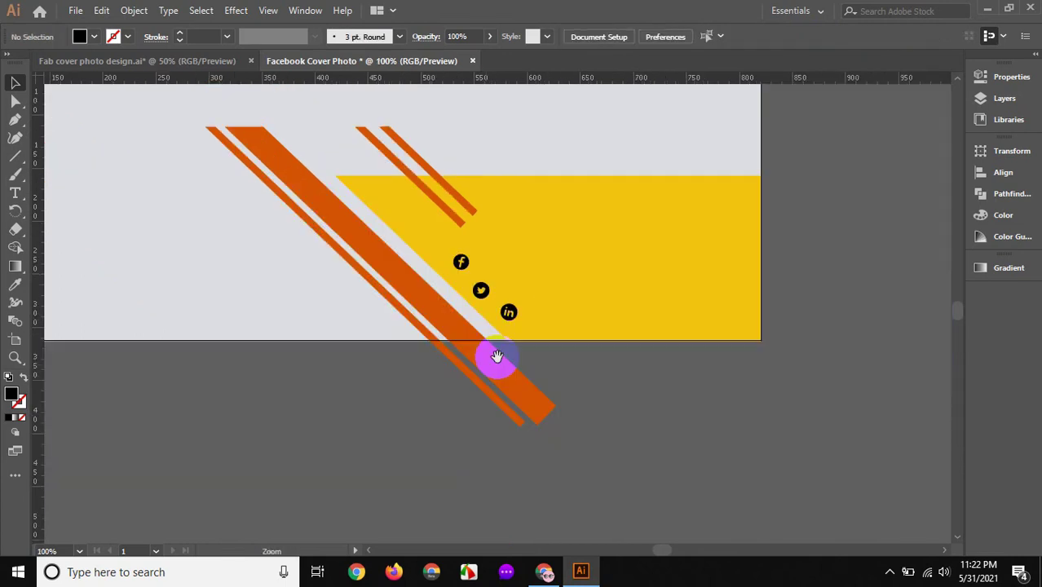
drag(497, 356, 521, 431)
click(562, 386)
scroll(600, 495, up, 5)
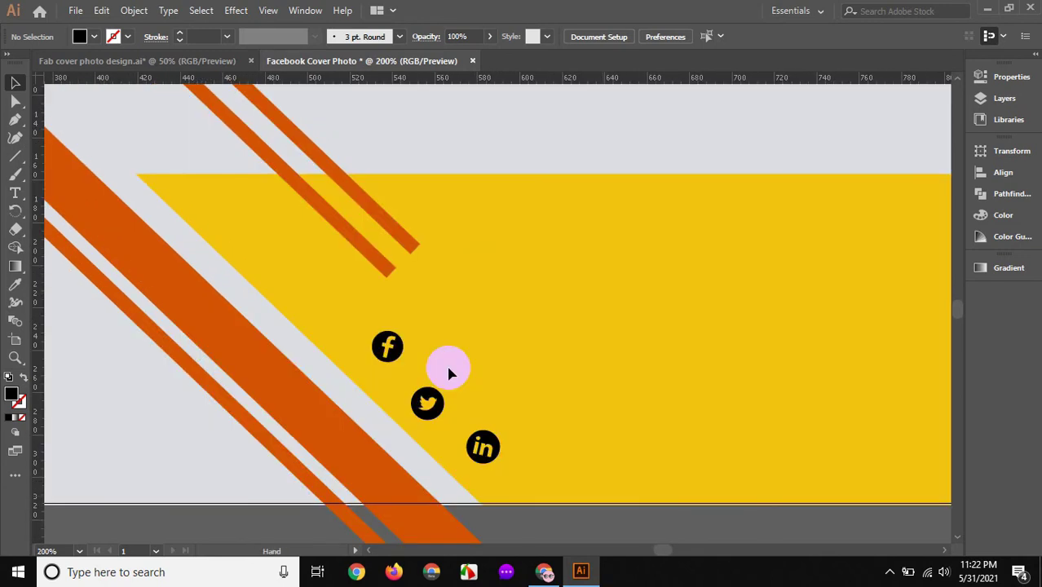
- Nudge the Twitter icon slightly right, then select all three social icons
shift+click(489, 469)
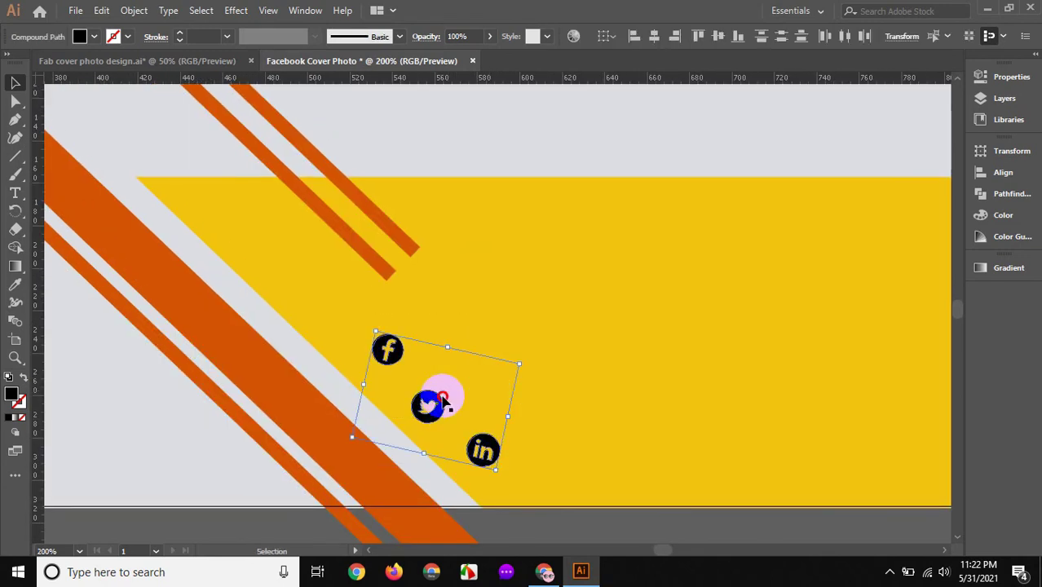
click(442, 396)
drag(440, 397, 451, 400)
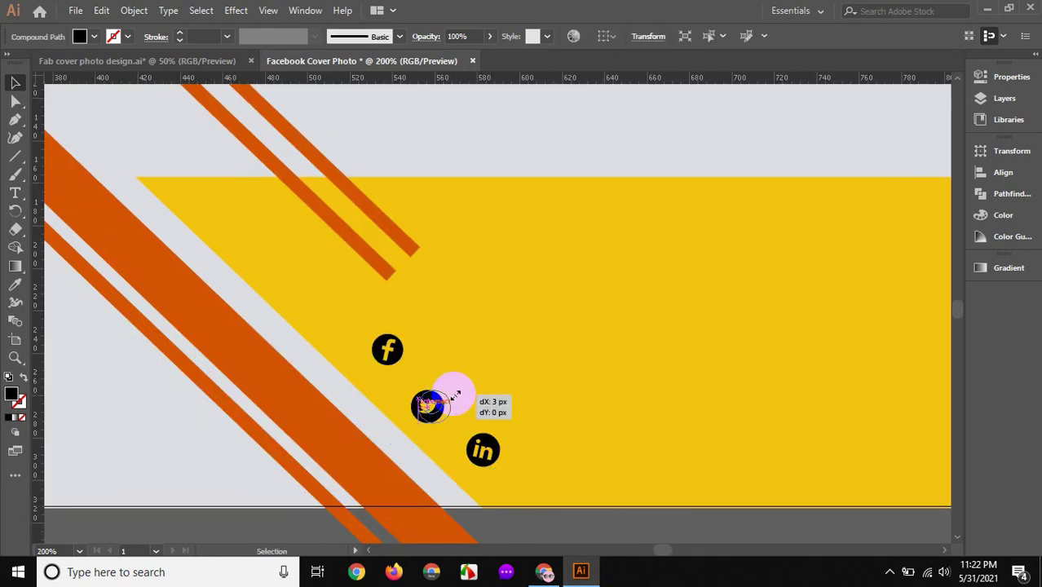
click(421, 371)
drag(354, 314, 490, 458)
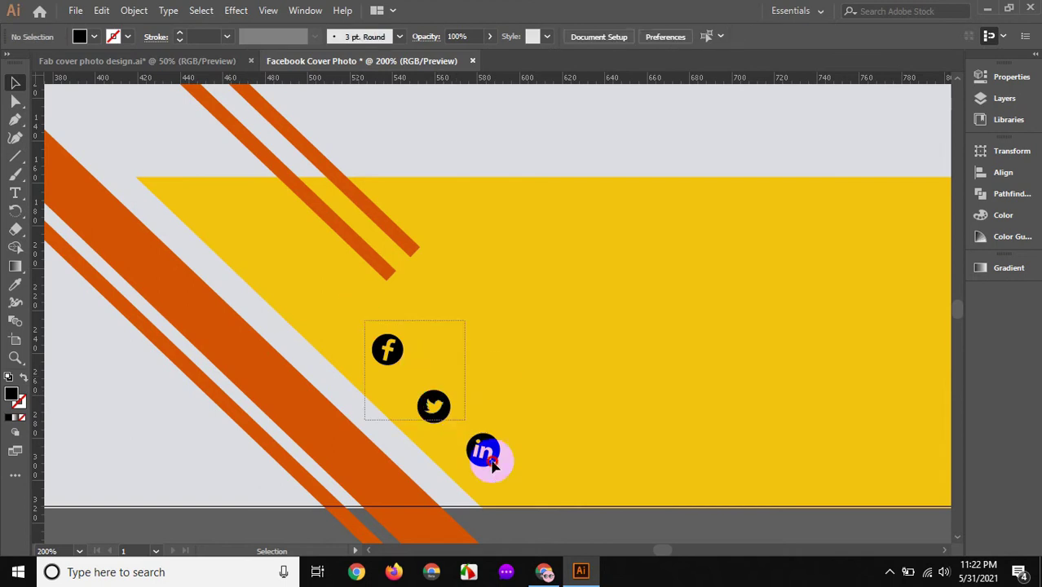
- Rotate the icons clockwise, move them up-right, and align them evenly on one axis
mouse_move(522, 364)
mouse_down()
mouse_move(541, 432)
mouse_move(481, 377)
mouse_up()
drag(433, 333, 574, 291)
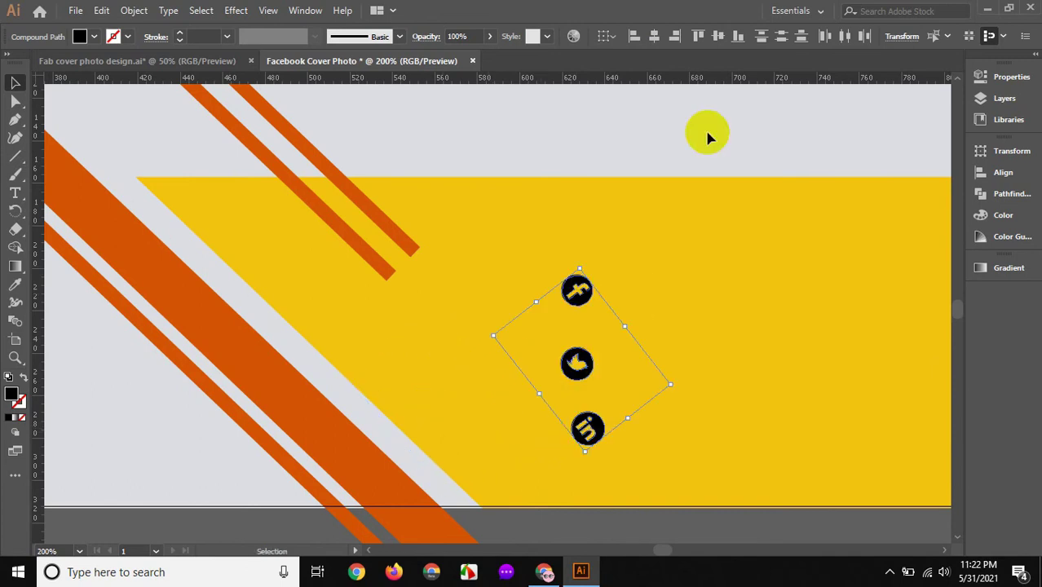
click(780, 36)
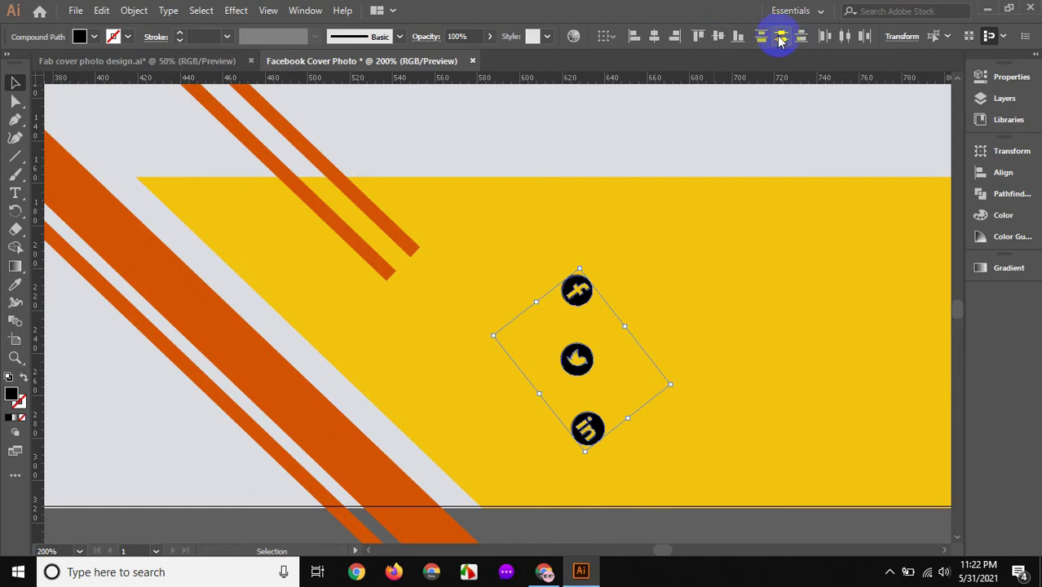
click(703, 36)
click(719, 36)
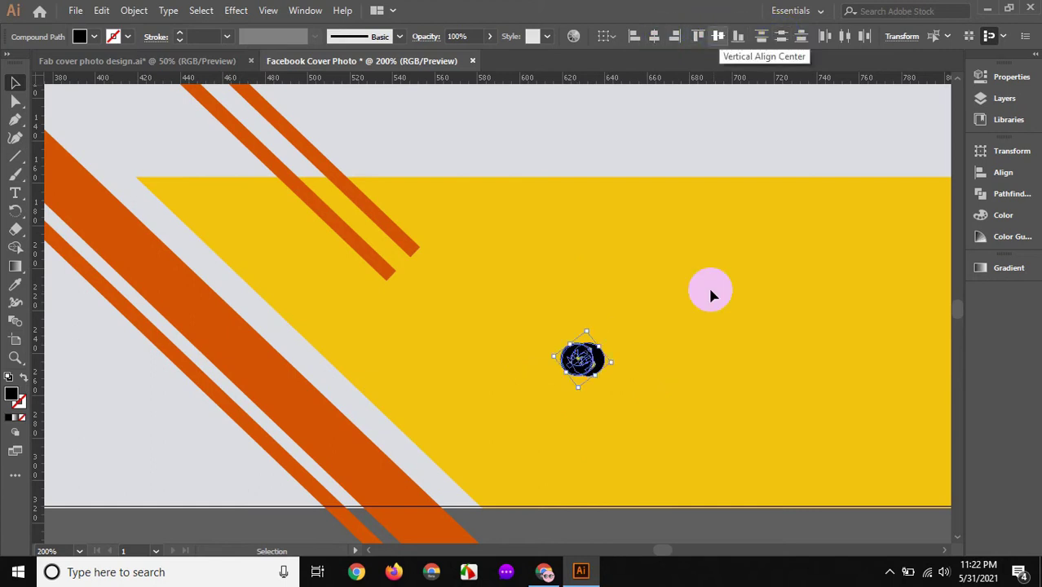
key(ctrl+z)
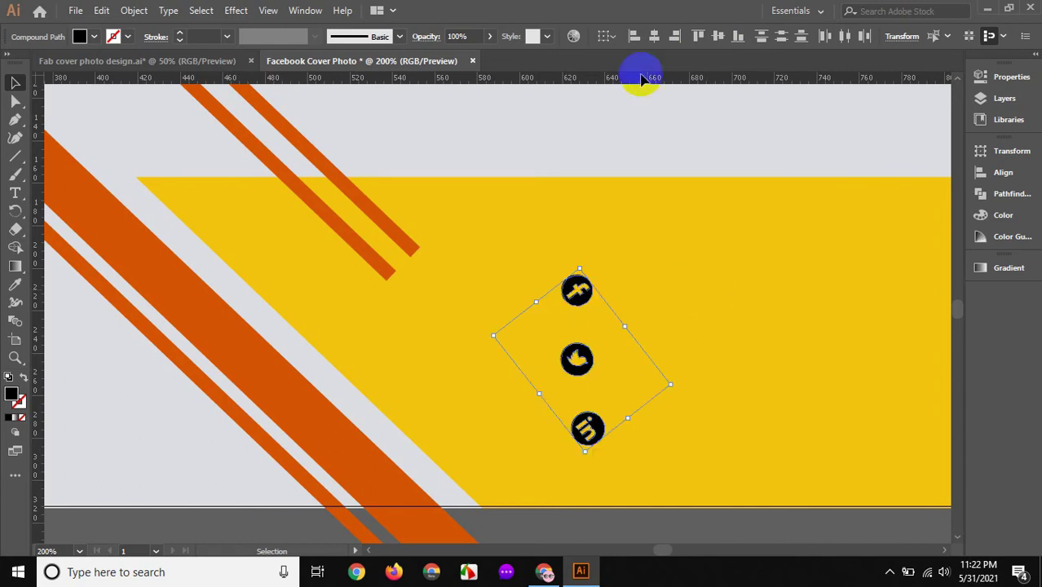
click(656, 39)
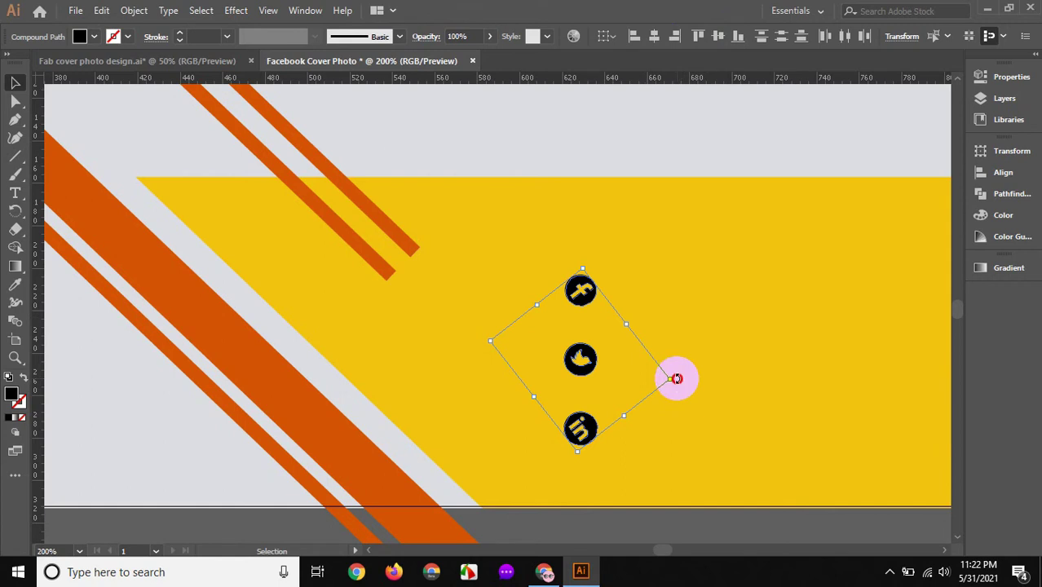
- Rotate the group to about 349° and move it left onto the yellow panel
drag(677, 354, 665, 327)
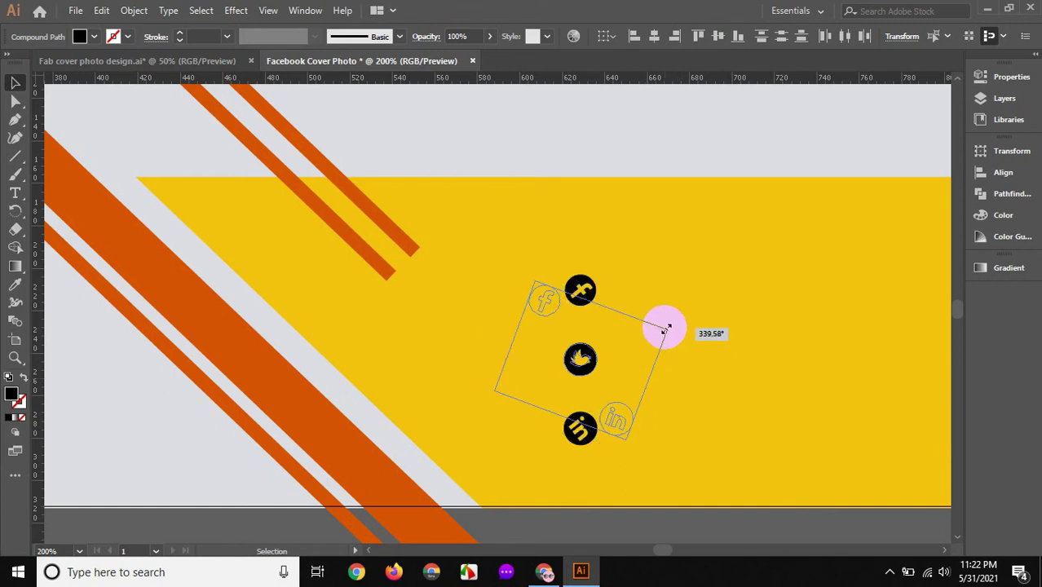
drag(664, 328, 667, 311)
mouse_move(574, 365)
mouse_down()
mouse_move(475, 411)
mouse_move(486, 406)
mouse_up()
scroll(529, 302, down, 1)
scroll(529, 302, down, 1)
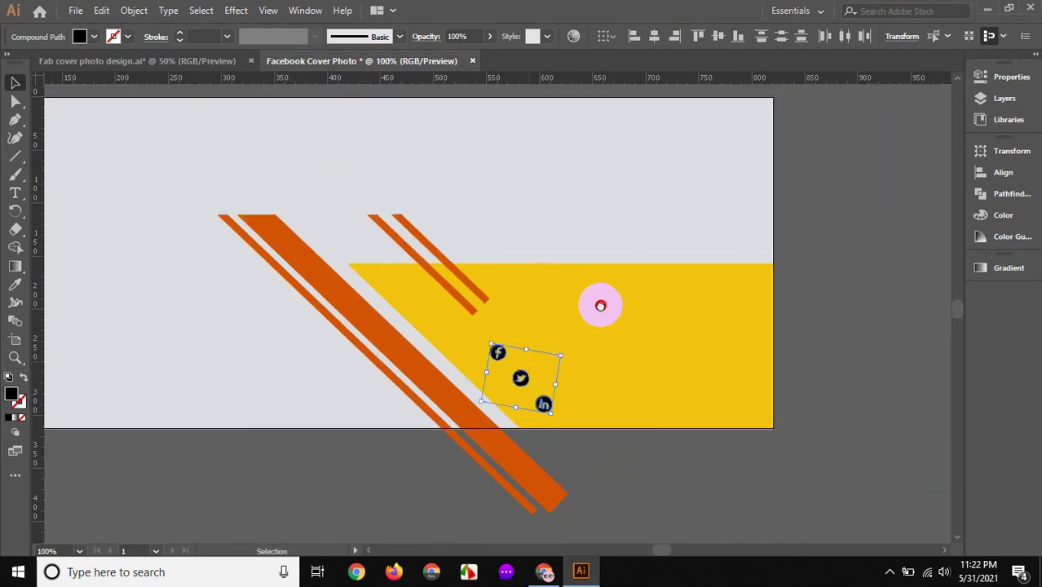
click(581, 287)
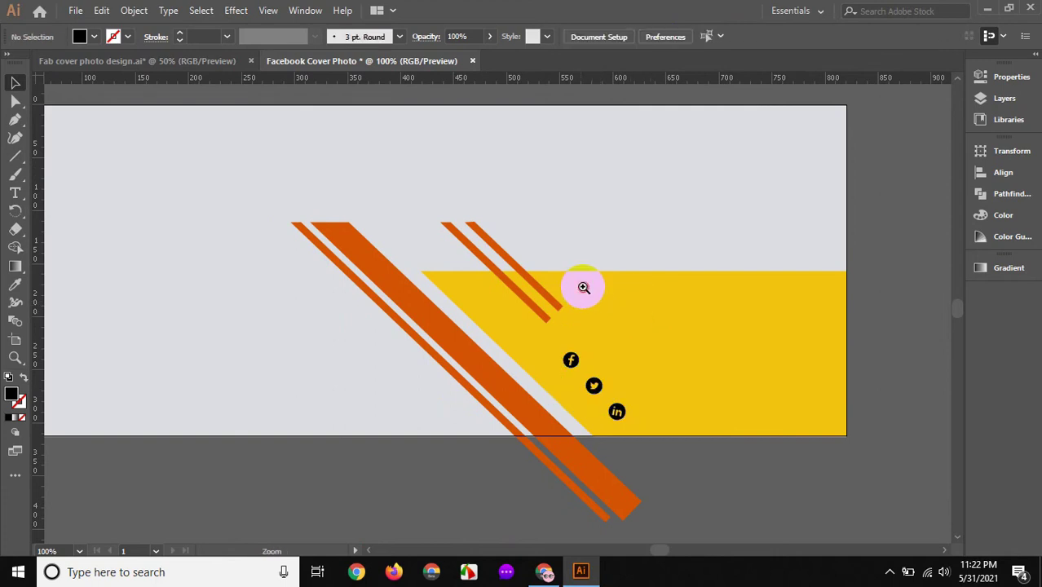
- Pull the thin orange stripes' lower ends up and nudge the stripes two steps left
click(583, 286)
click(531, 302)
drag(503, 307, 441, 364)
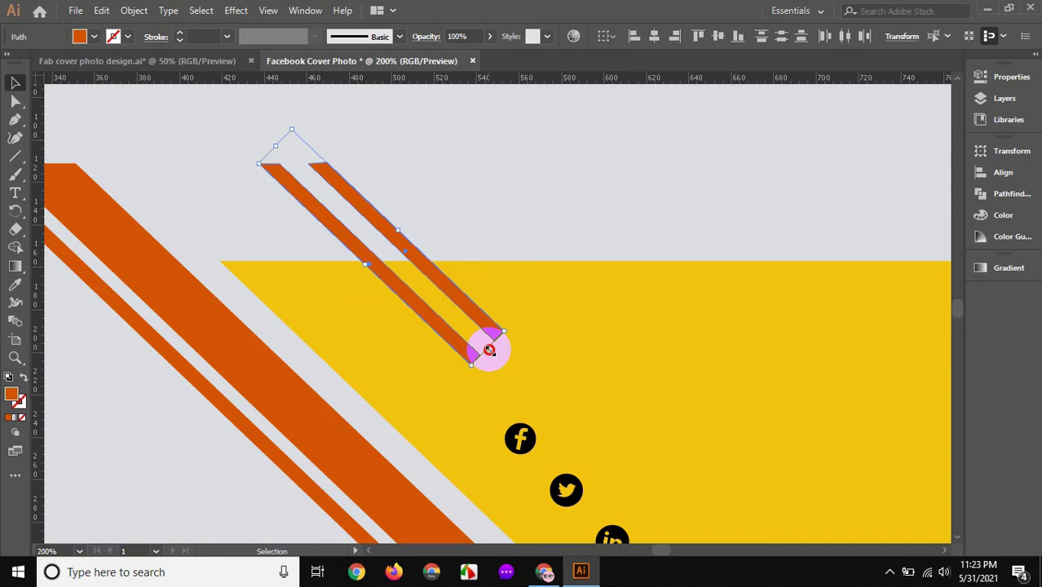
drag(489, 349, 482, 344)
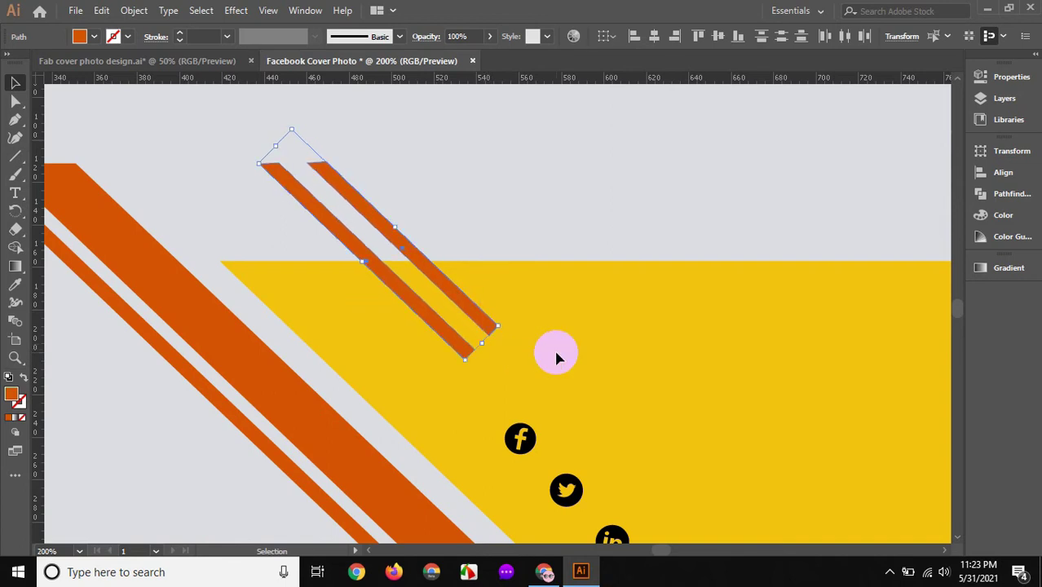
key(Left)
key(Left)
key(Left)
key(Left)
key(Left)
key(Left)
key(Left)
key(Left)
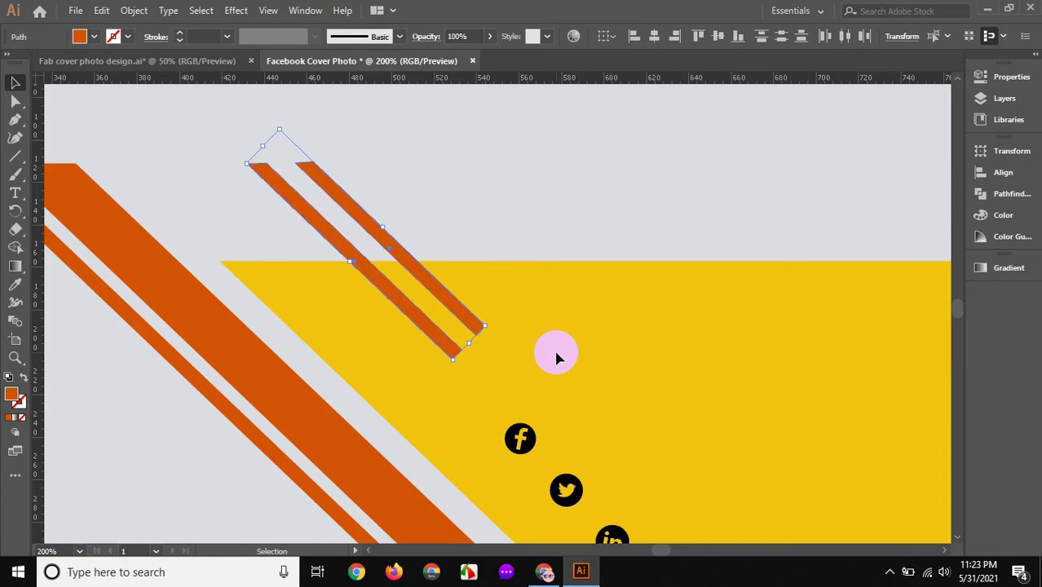
key(Left)
key(Left)
key(Left)
key(Left)
key(Left)
key(Left)
key(Left)
key(Left)
key(Left)
key(Left)
key(Left)
key(Left)
key(Left)
click(682, 341)
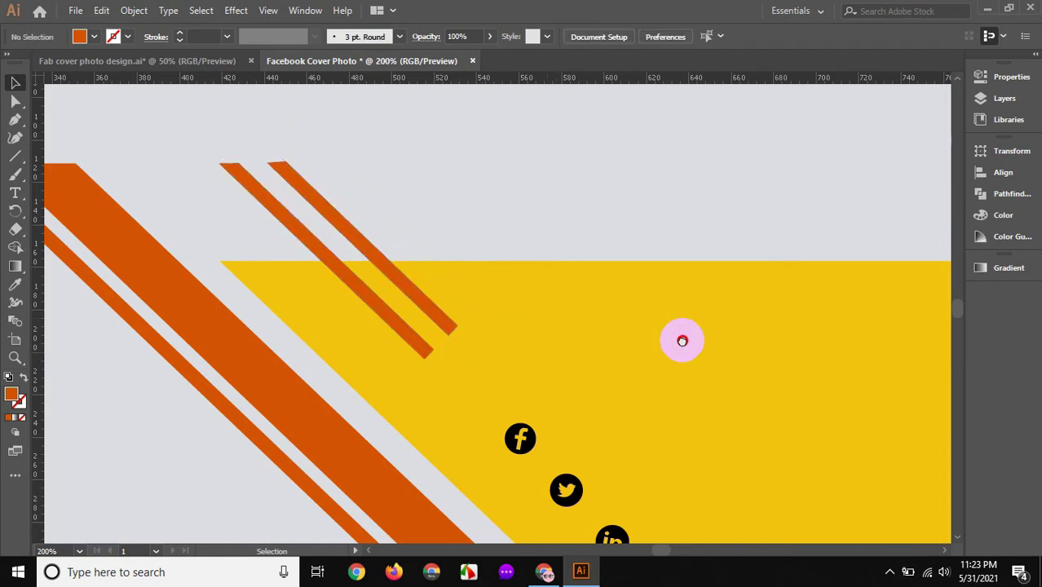
drag(601, 79, 618, 189)
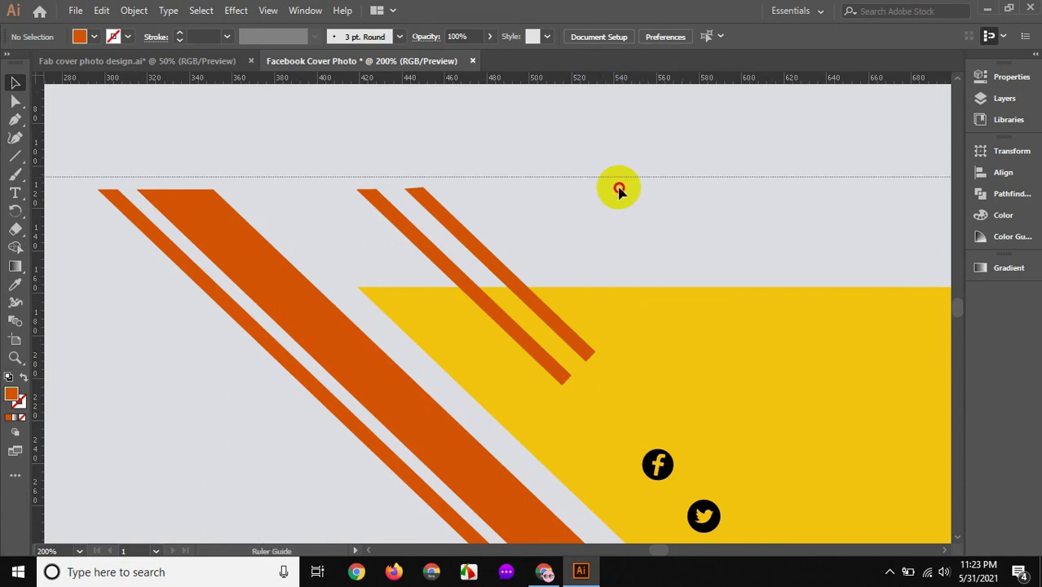
drag(619, 189, 618, 172)
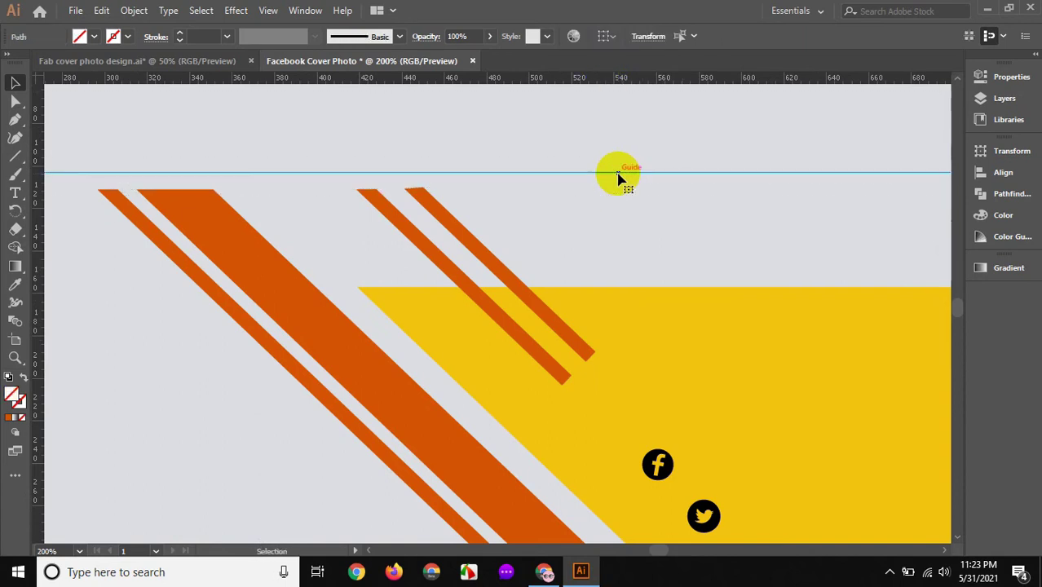
key(Delete)
- Zoom back onto the social icons and select the Twitter and Facebook icons
scroll(635, 295, down, 1)
scroll(634, 310, down, 3)
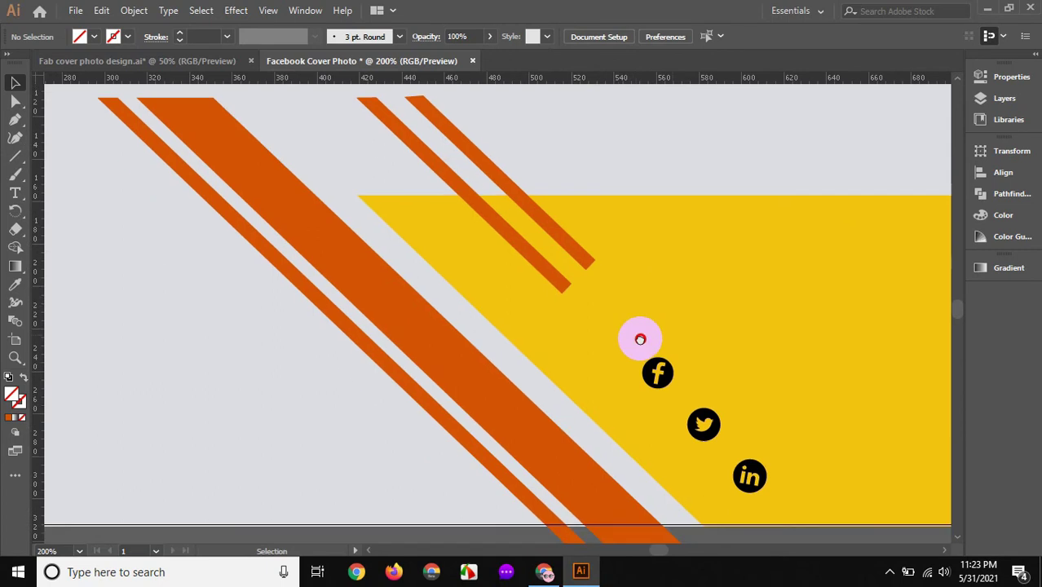
scroll(640, 339, down, 1)
scroll(603, 359, right, 5)
alt+click(581, 367)
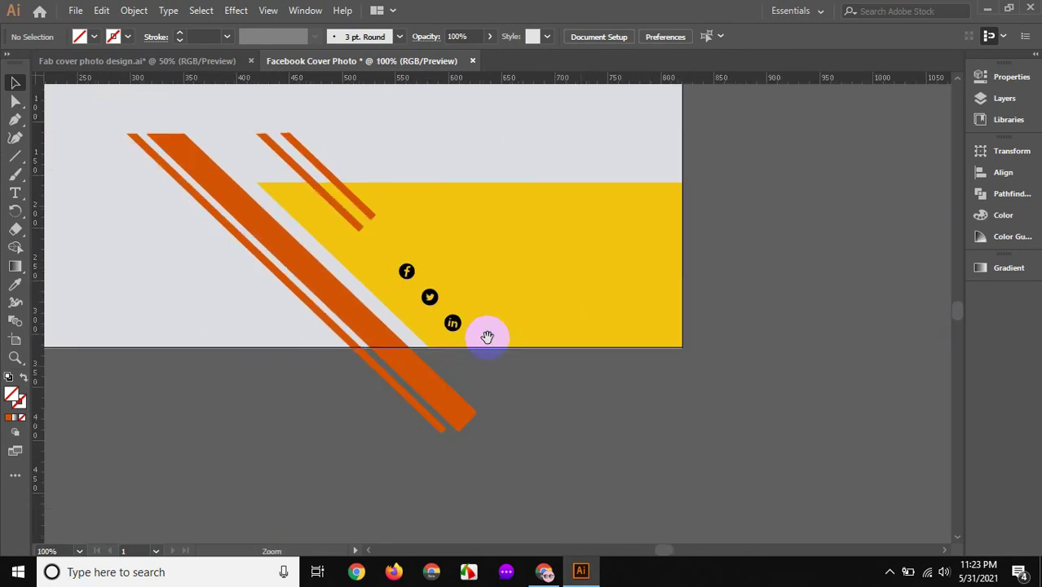
click(550, 326)
click(574, 380)
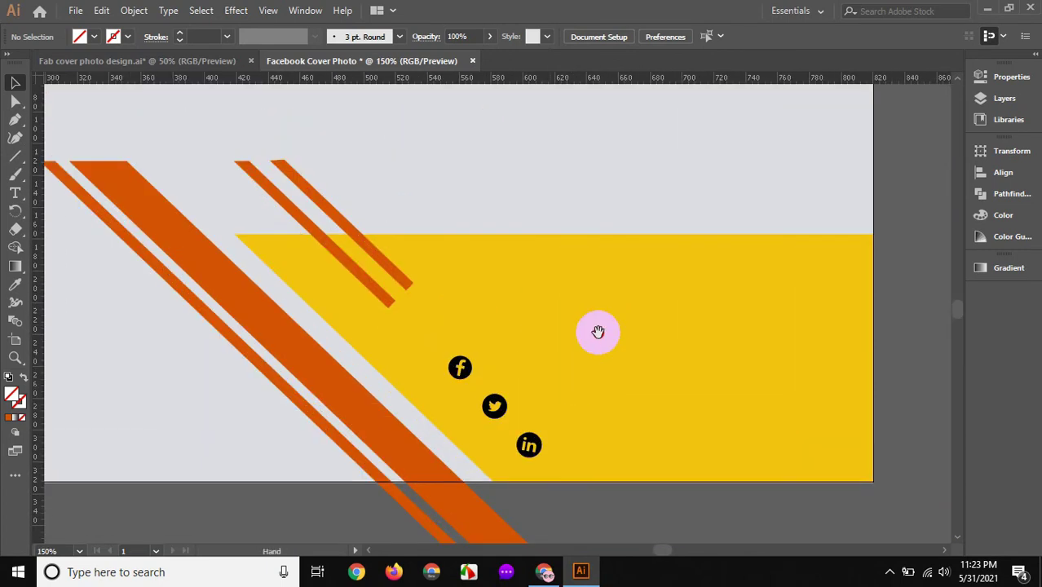
click(513, 308)
drag(421, 289, 613, 393)
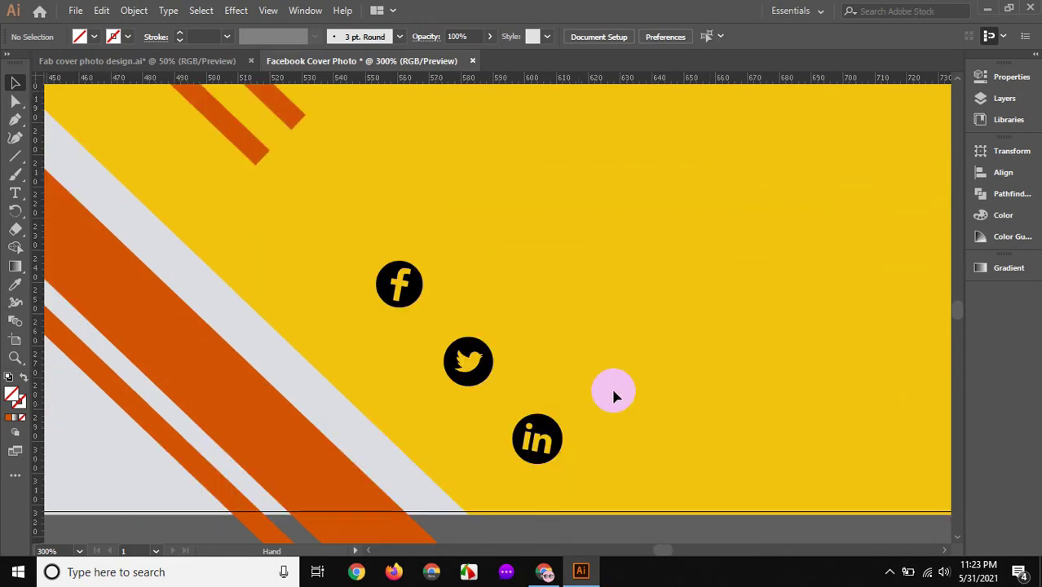
click(465, 359)
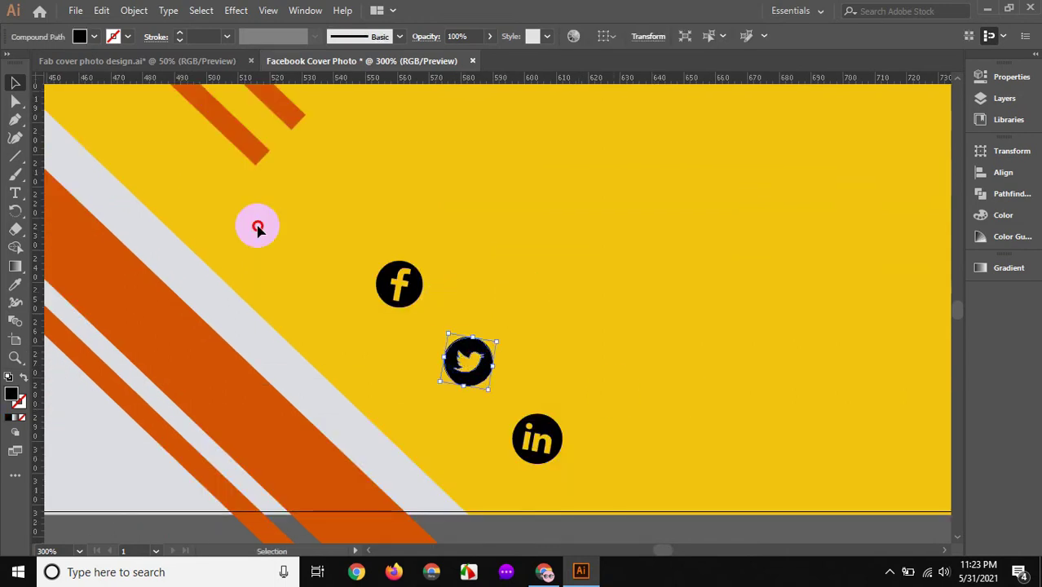
click(397, 279)
- Straighten the tilted Facebook and LinkedIn icons
drag(397, 277, 435, 264)
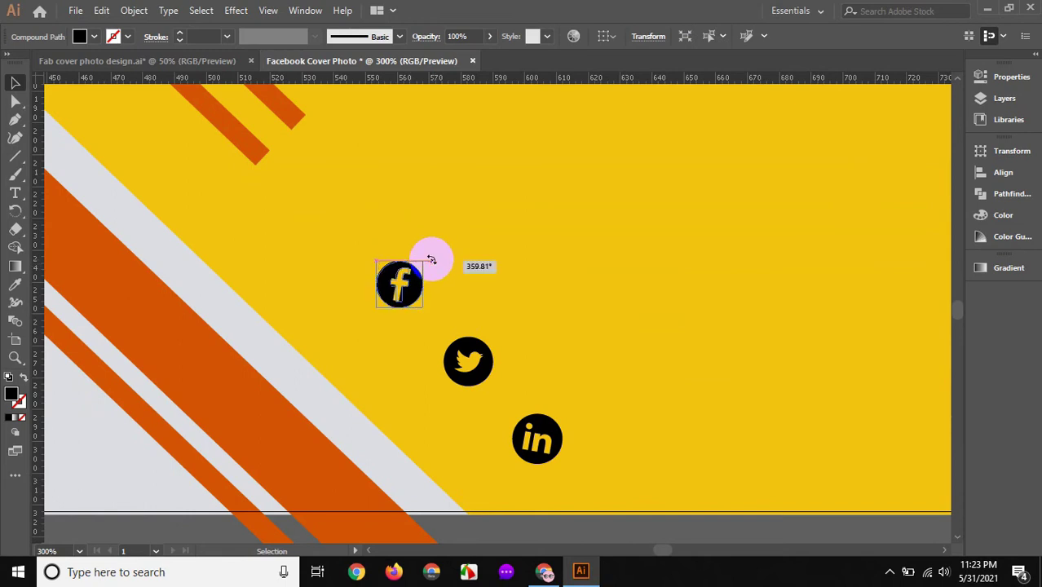
drag(431, 259, 457, 259)
click(487, 304)
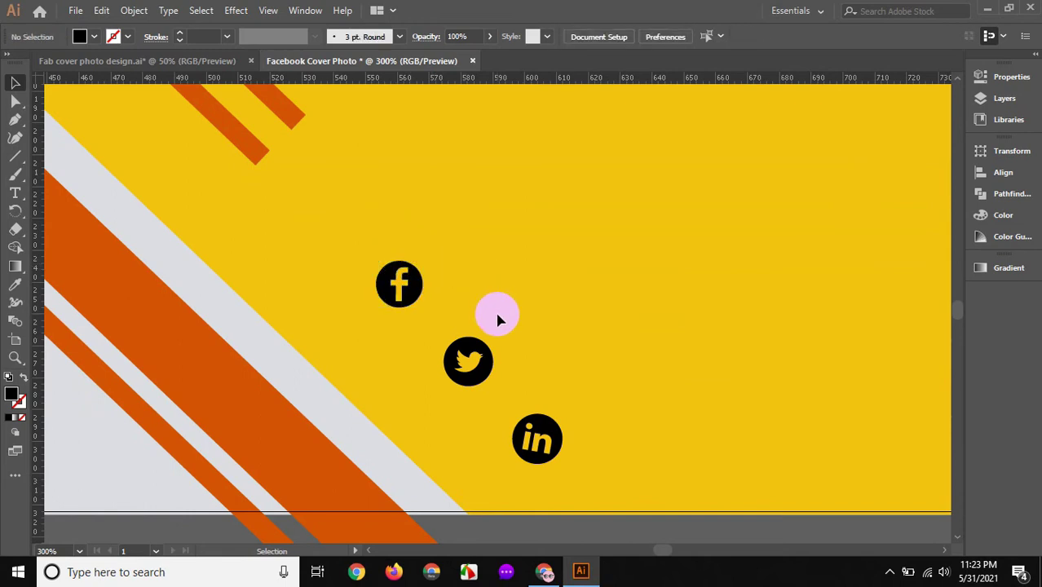
click(534, 437)
drag(568, 422, 721, 388)
click(626, 425)
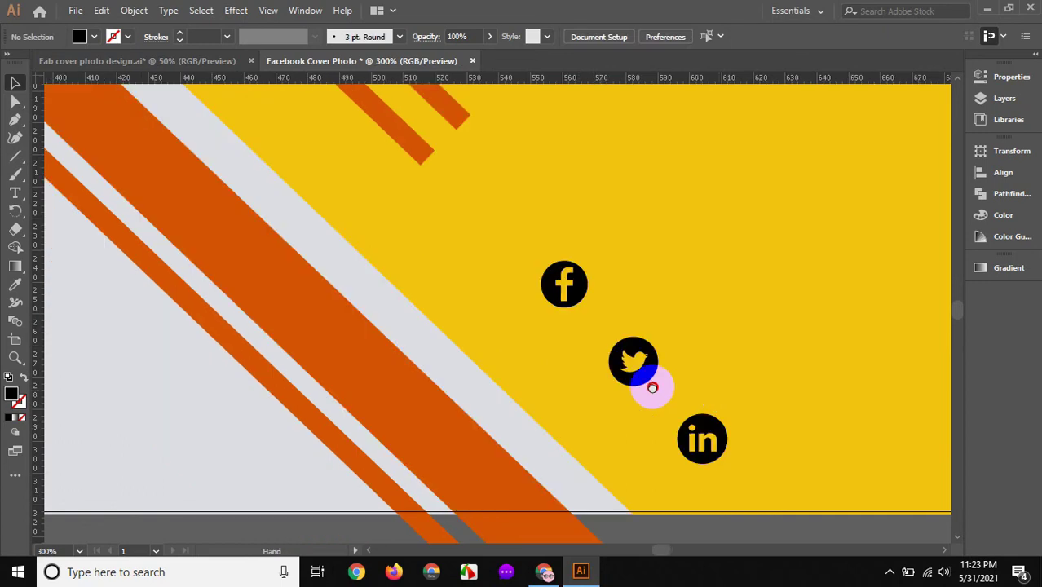
drag(651, 384, 568, 384)
- Add a 'Facebook' text label to the right of the Facebook icon
click(30, 199)
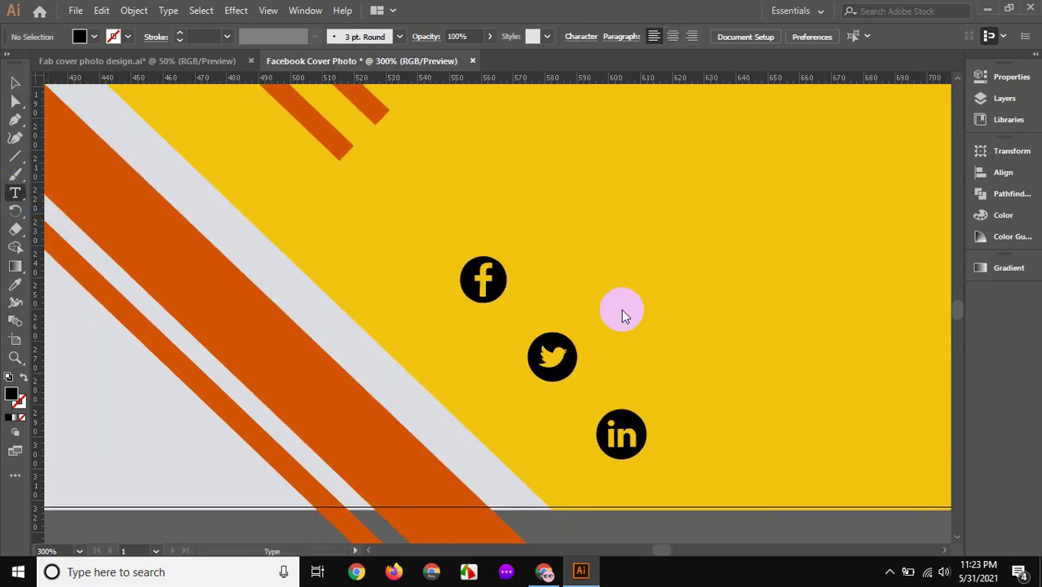
click(530, 272)
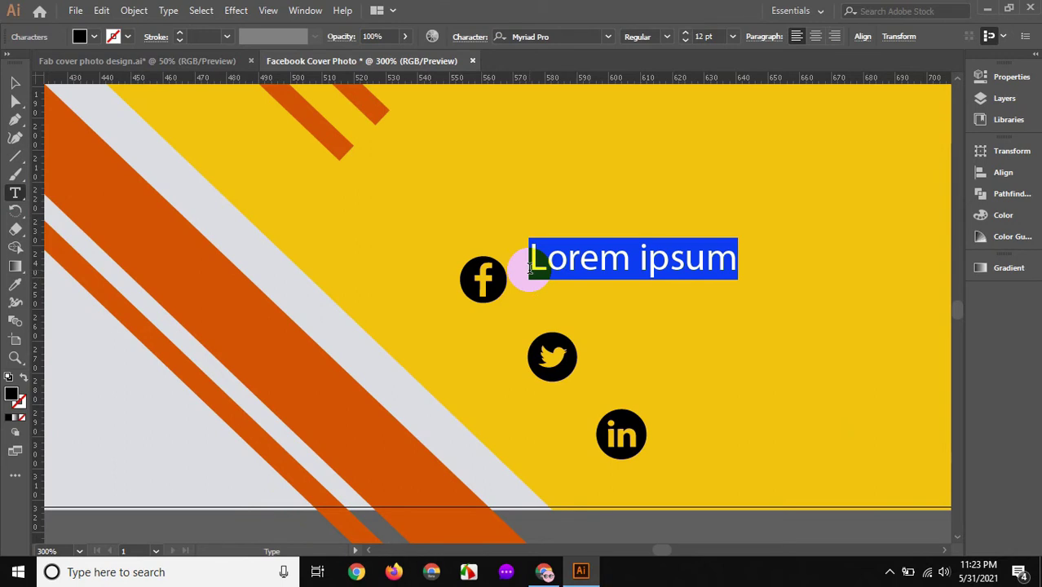
text(Facebook)
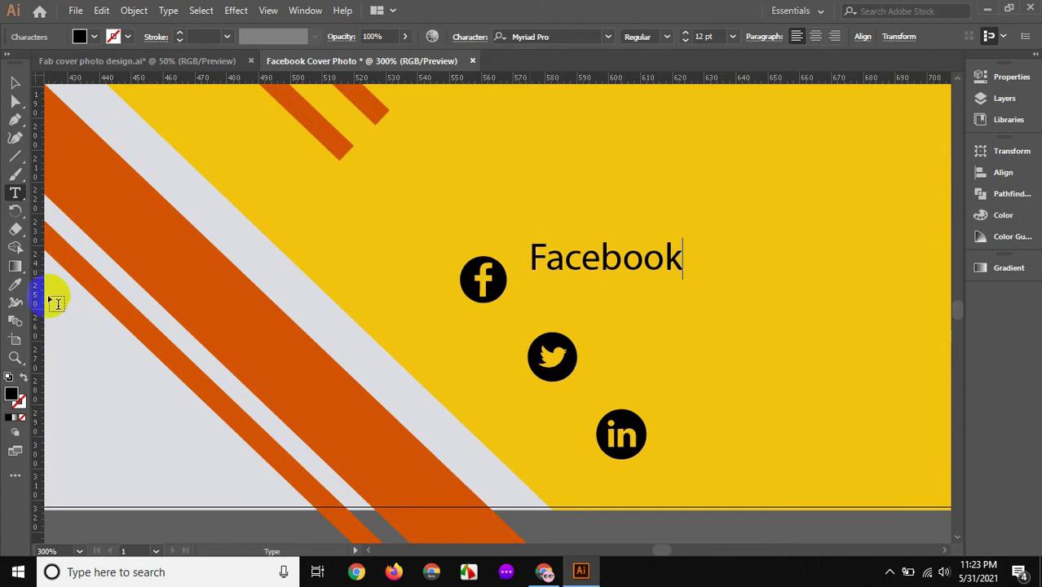
click(14, 84)
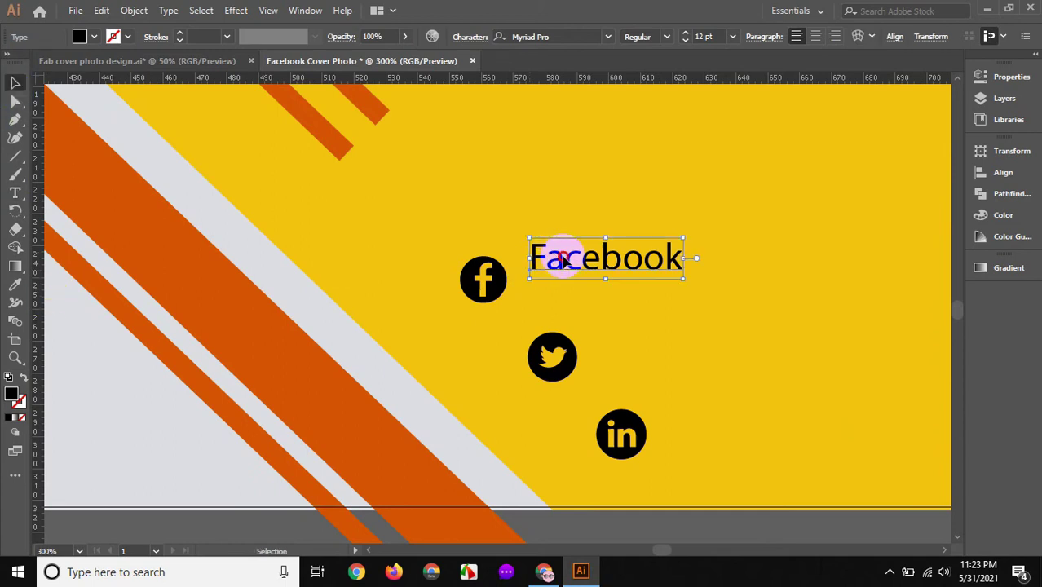
drag(559, 261, 560, 272)
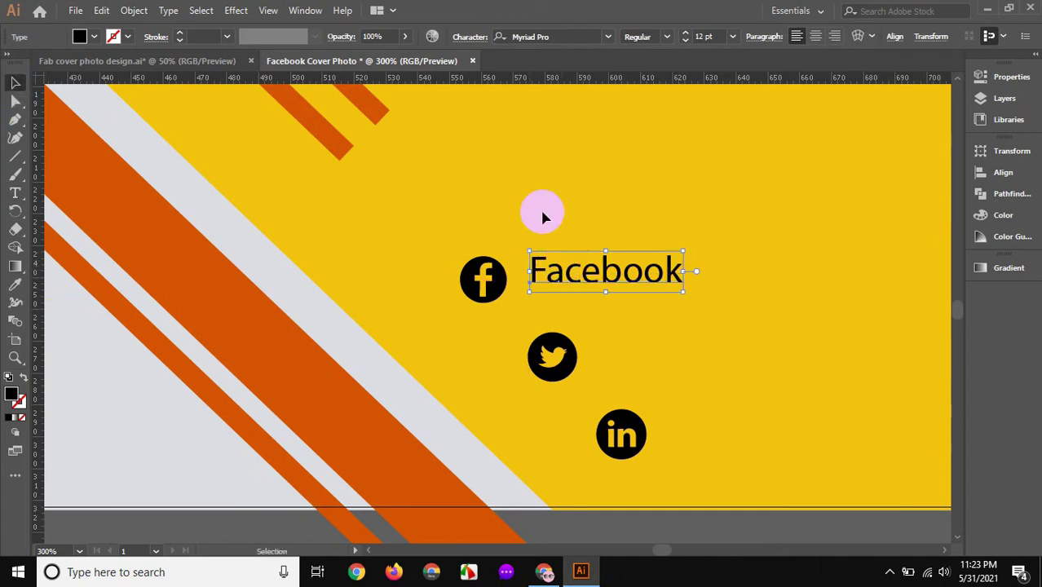
- Set the Facebook label's font to Roboto
drag(540, 215, 622, 298)
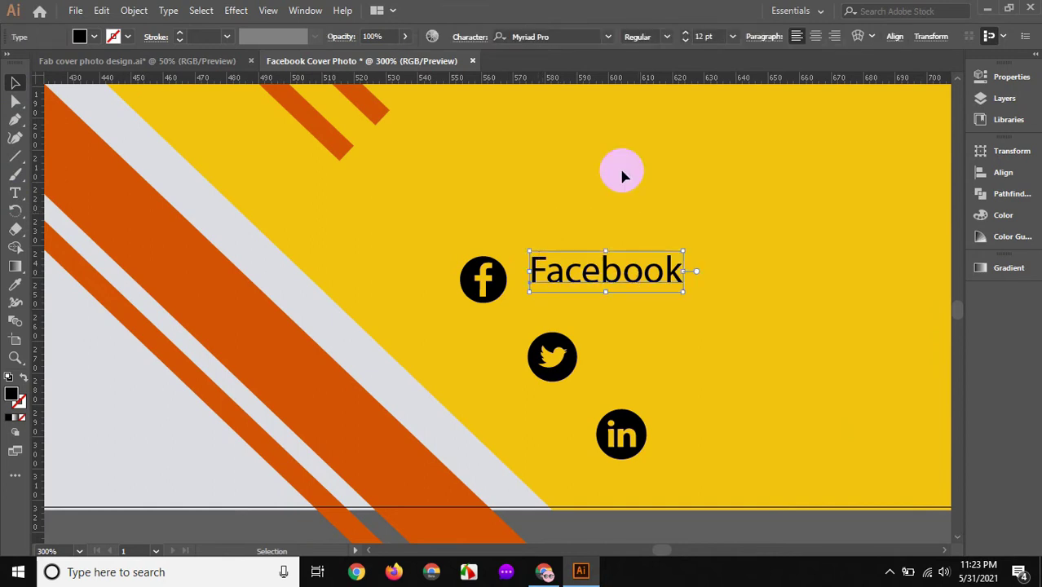
click(608, 37)
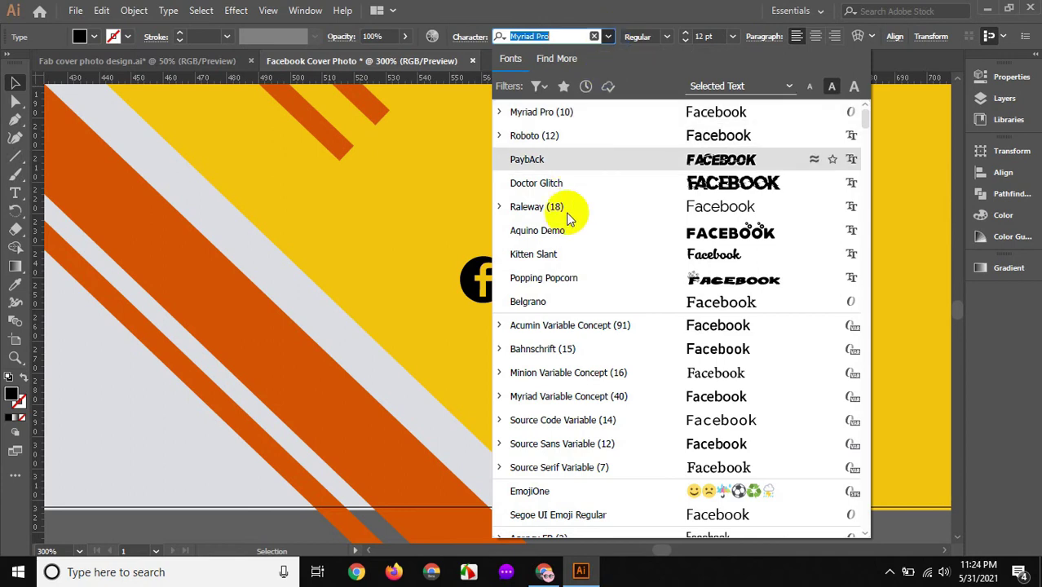
click(543, 136)
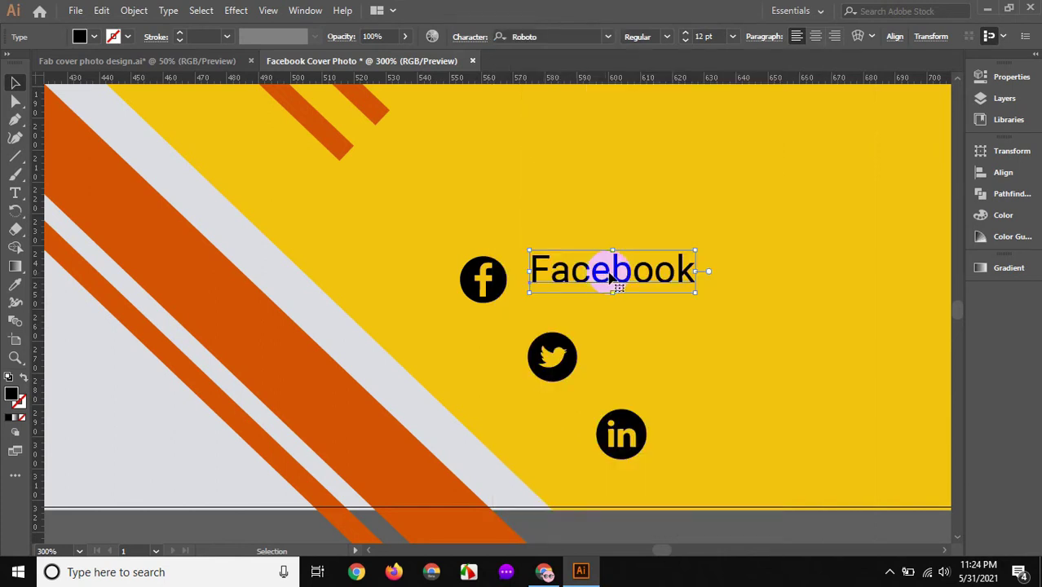
click(629, 316)
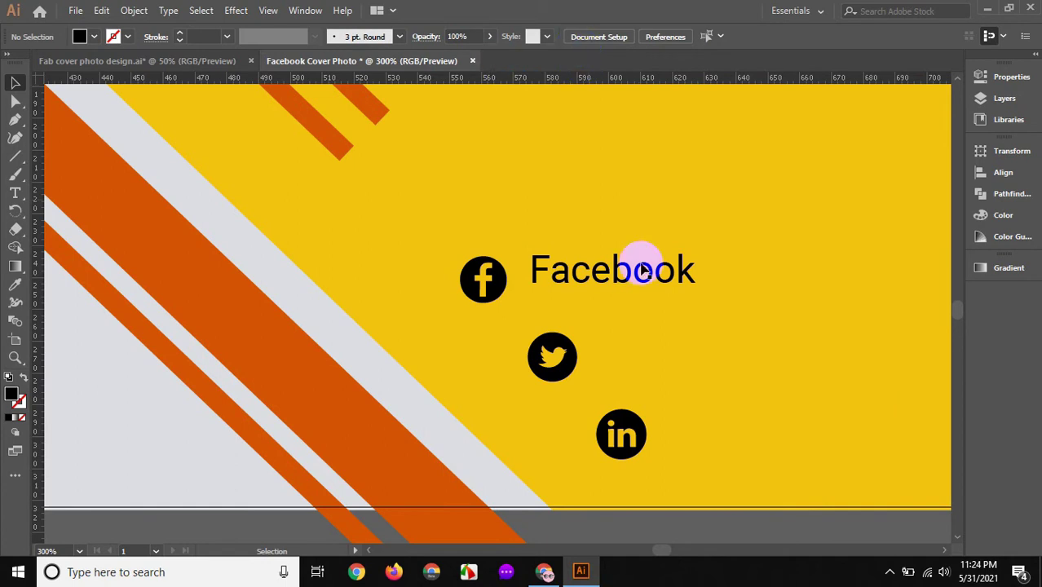
drag(575, 239, 634, 295)
click(607, 37)
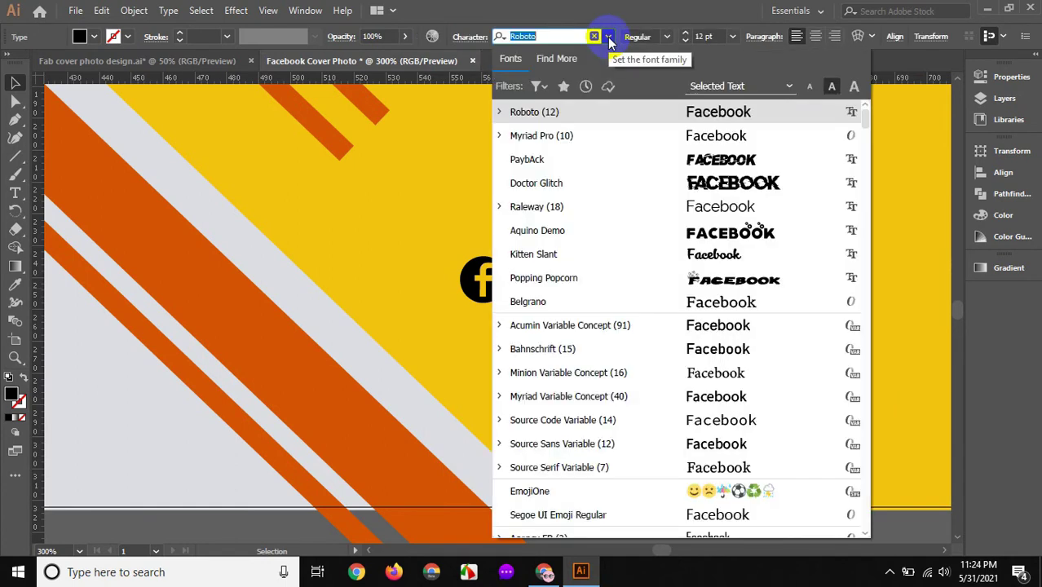
click(431, 155)
click(615, 259)
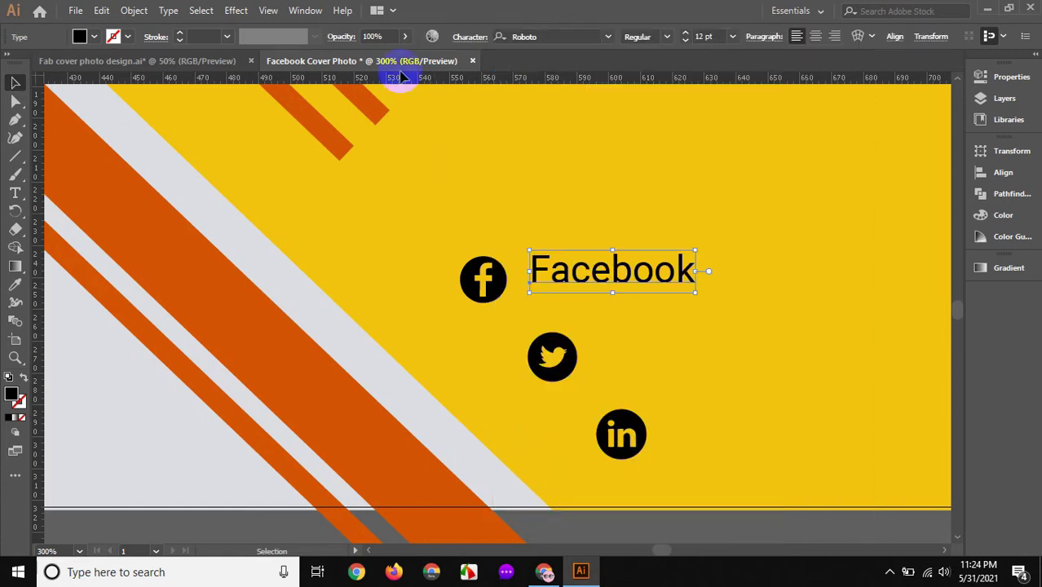
click(15, 192)
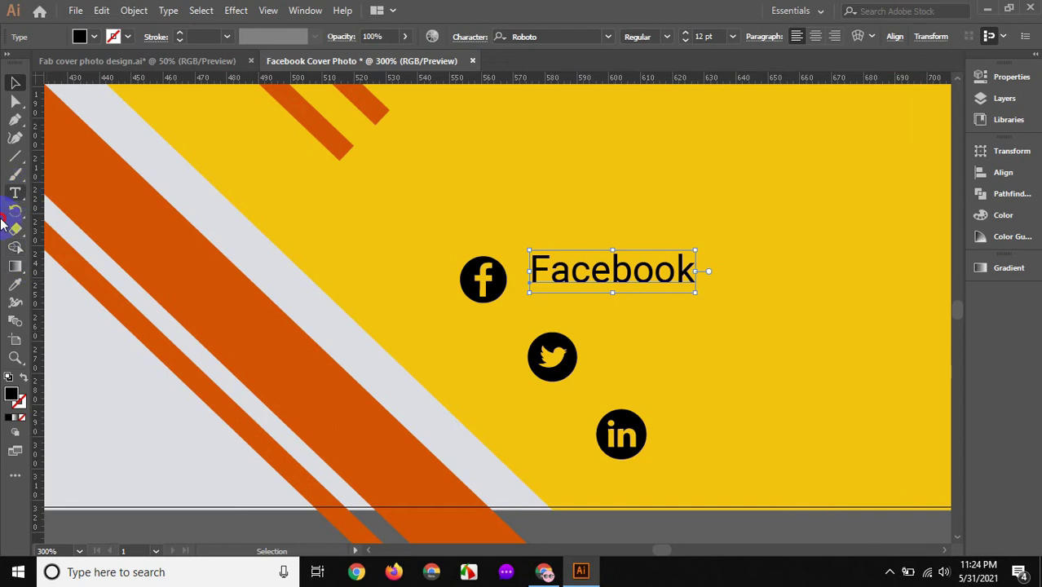
scroll(519, 328, down, 2)
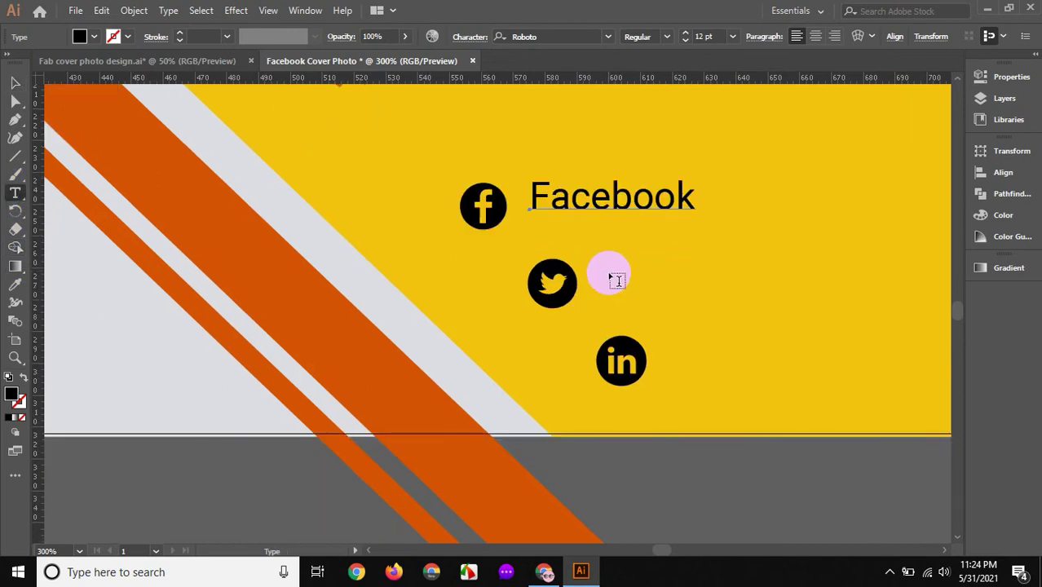
- Add a 'Twitter' label beside the Twitter icon
click(609, 271)
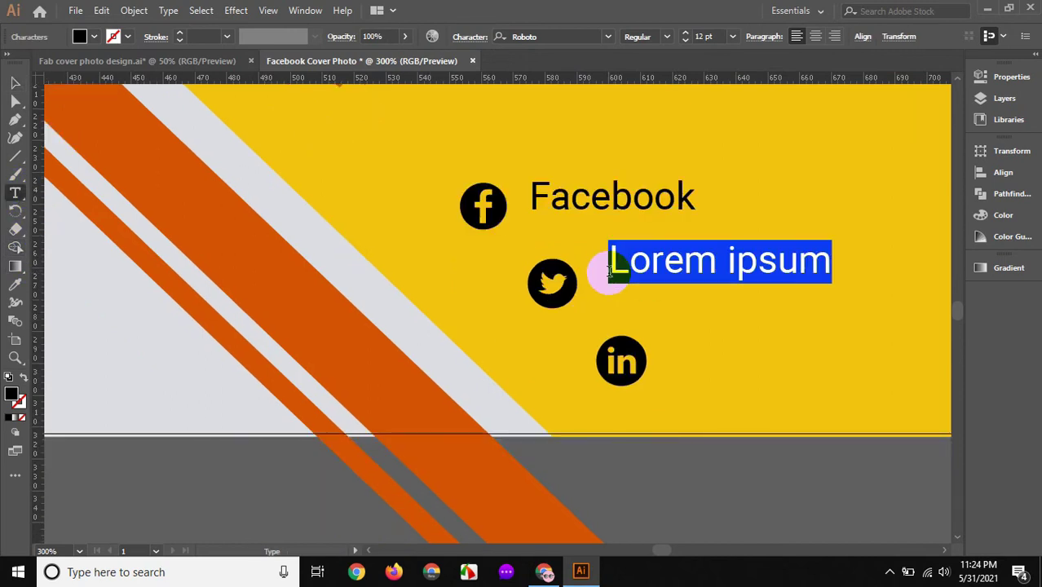
text(Twitt)
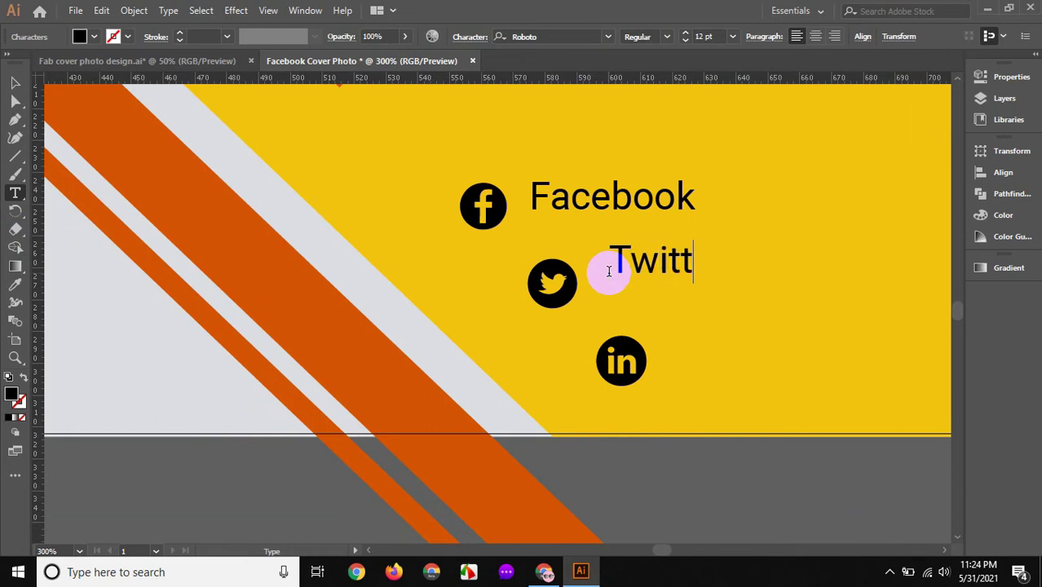
text(er)
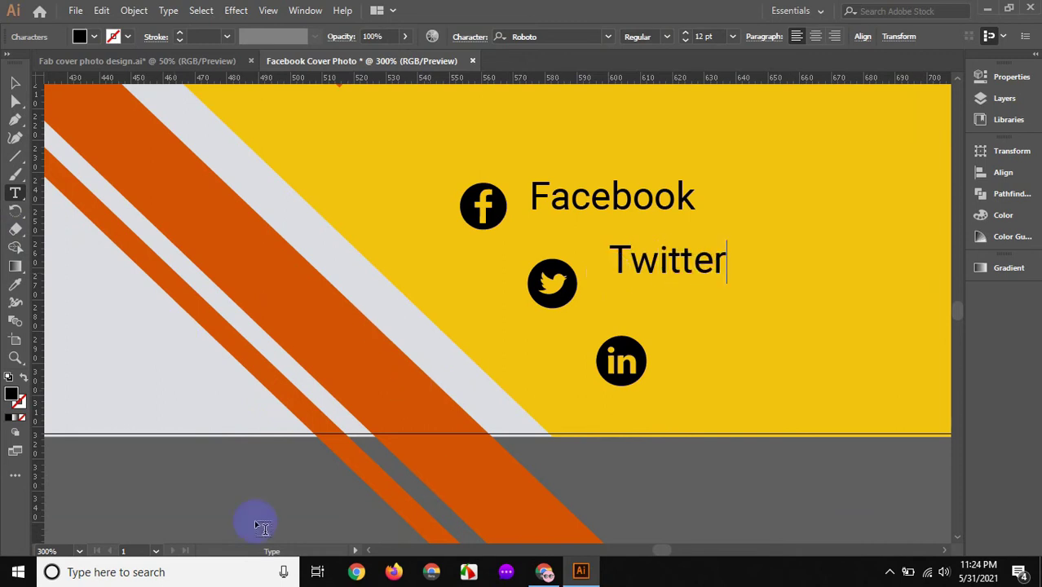
click(14, 84)
drag(659, 264, 654, 281)
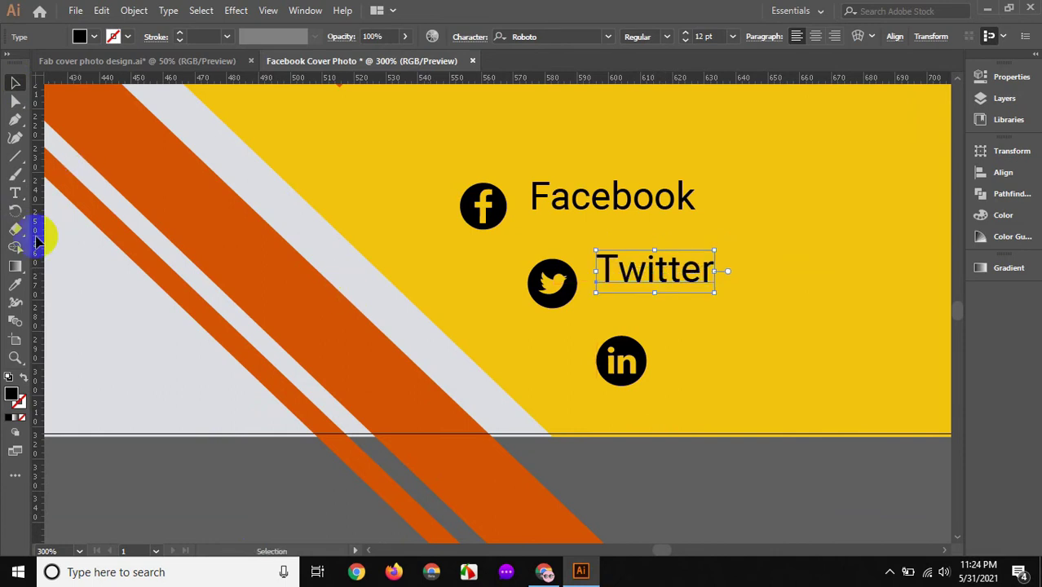
- Add a 'Linkedin' label beside the LinkedIn icon, nudged slightly lower
click(15, 193)
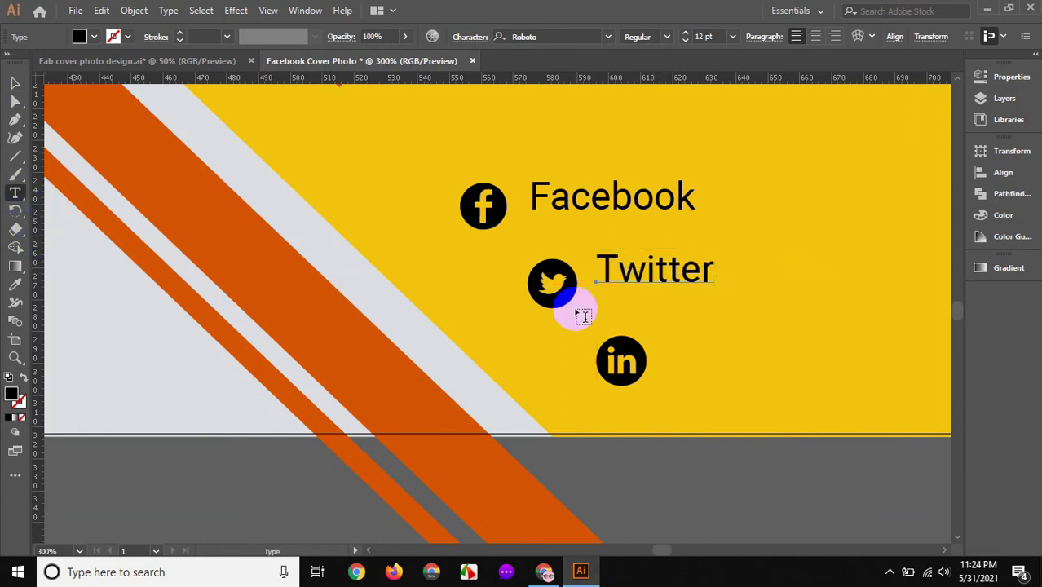
click(666, 352)
text(Linke)
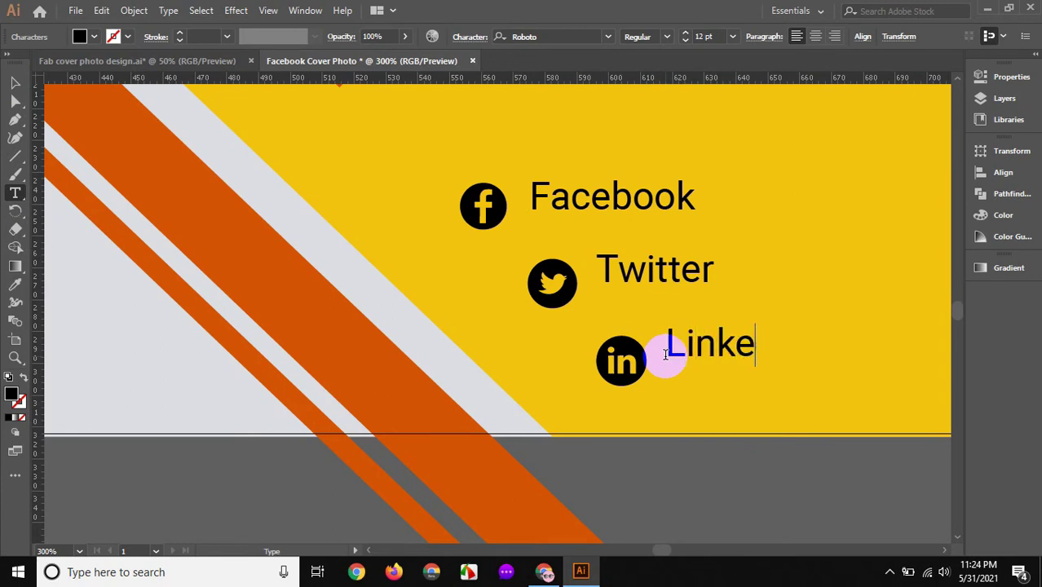
text(din)
click(20, 80)
drag(727, 344, 722, 359)
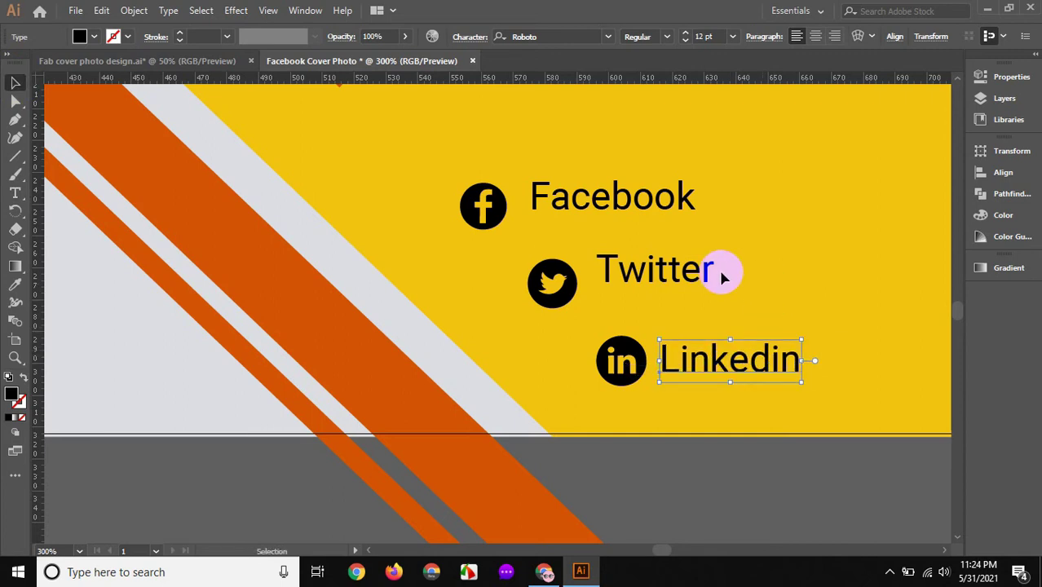
- Lower the Twitter label level with its icon and zoom out to view the cover
click(650, 276)
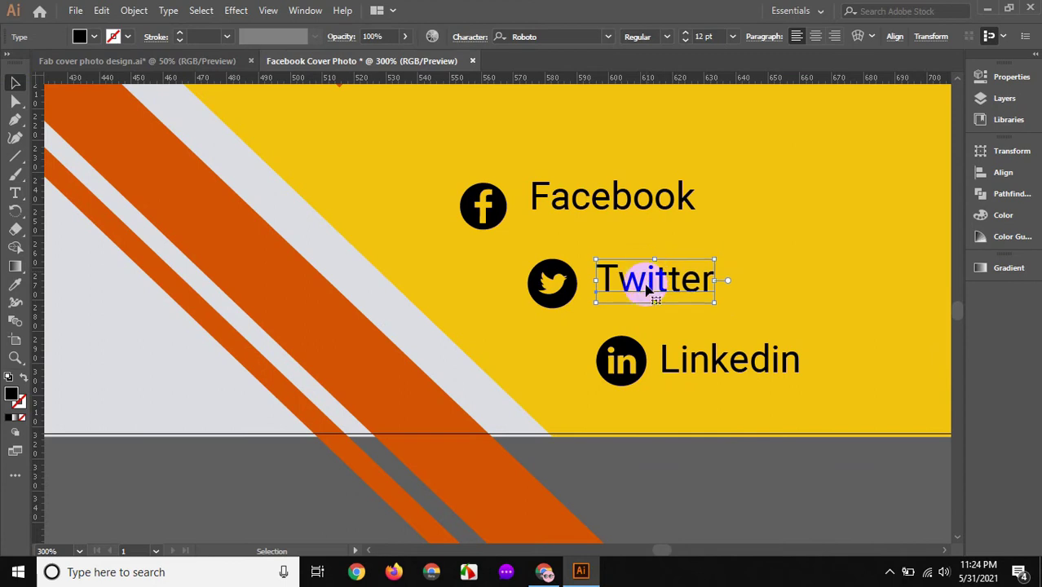
drag(650, 275, 650, 282)
click(750, 269)
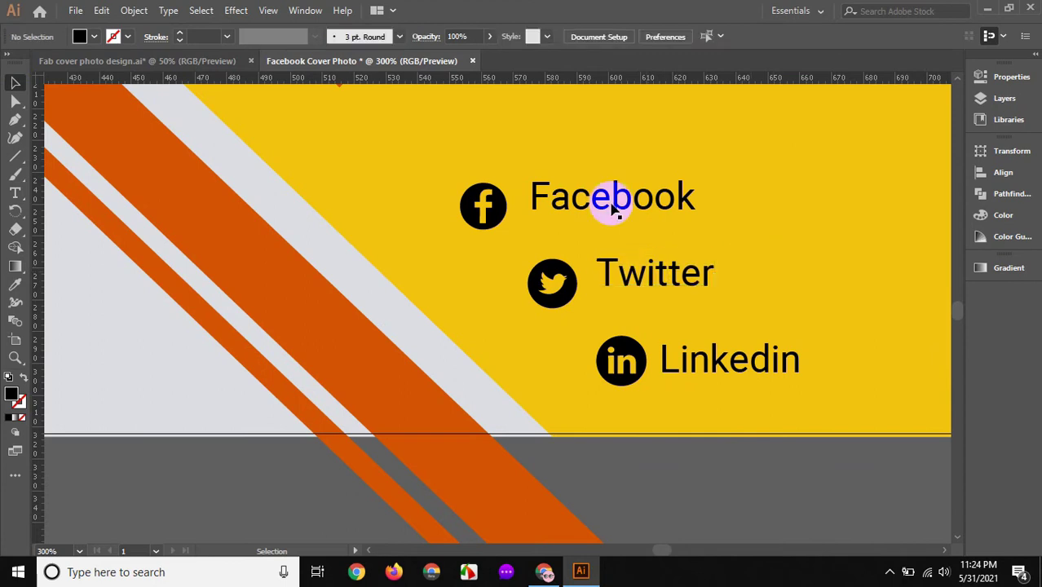
click(718, 367)
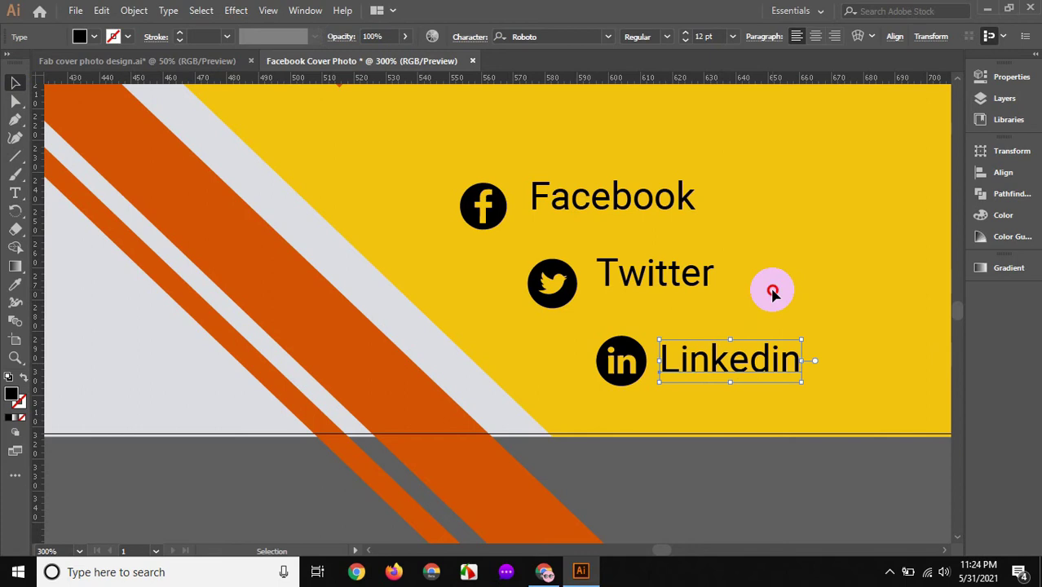
click(769, 290)
key(z)
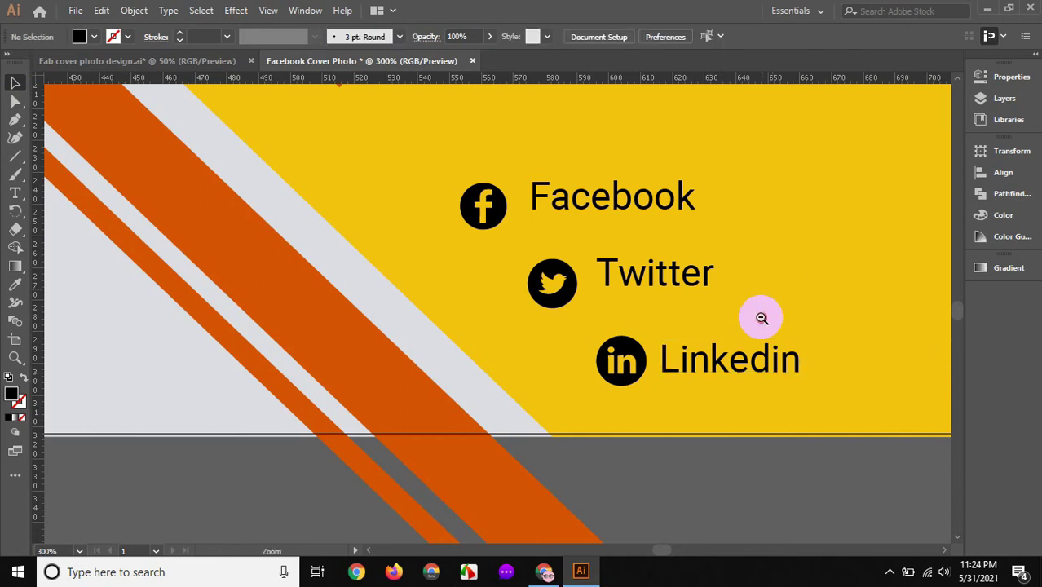
alt+click(761, 318)
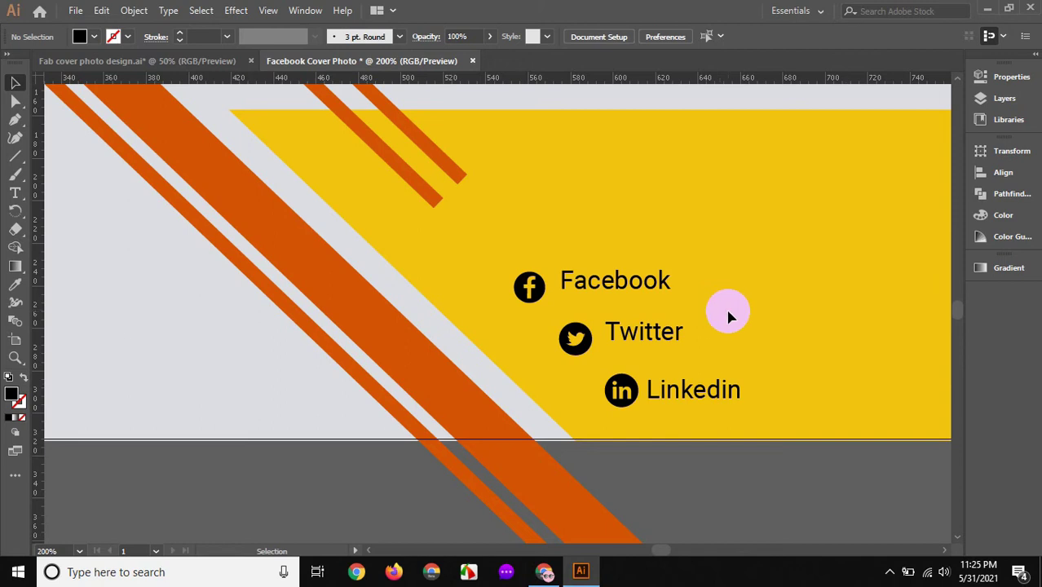
drag(516, 217, 628, 300)
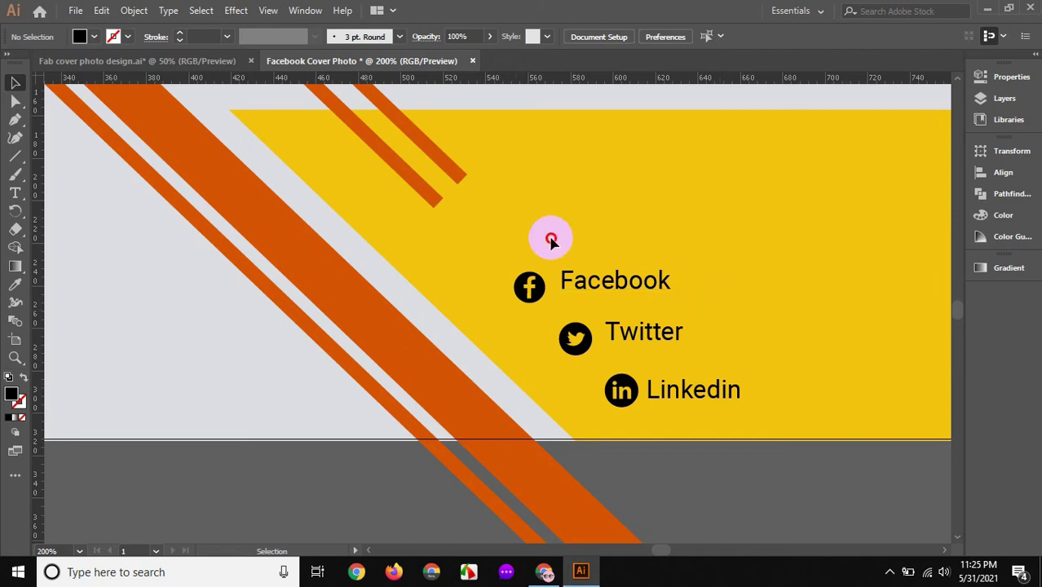
drag(629, 300, 742, 256)
click(692, 252)
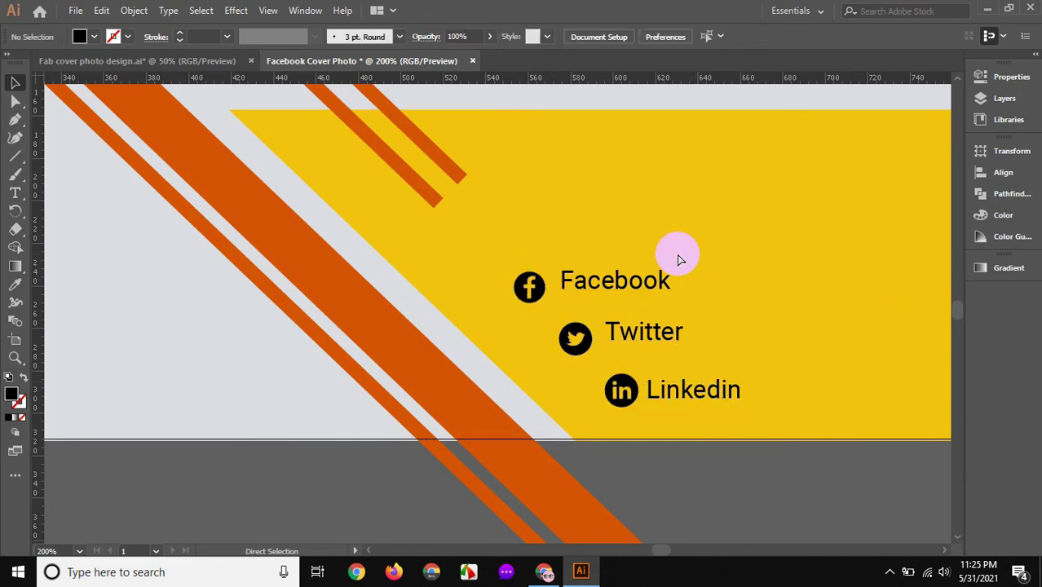
click(670, 256)
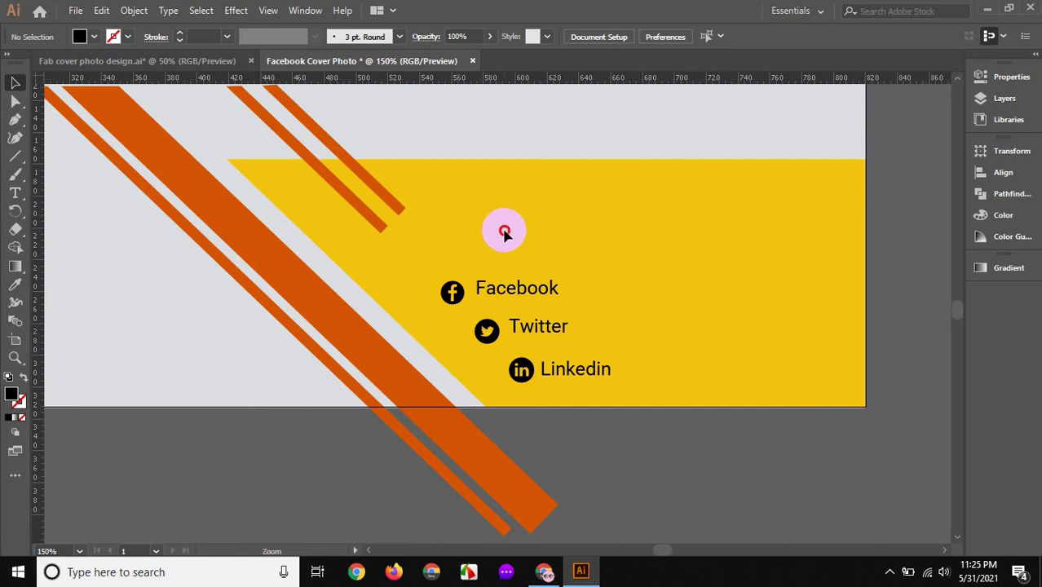
key(ctrl+minus)
drag(477, 251, 637, 204)
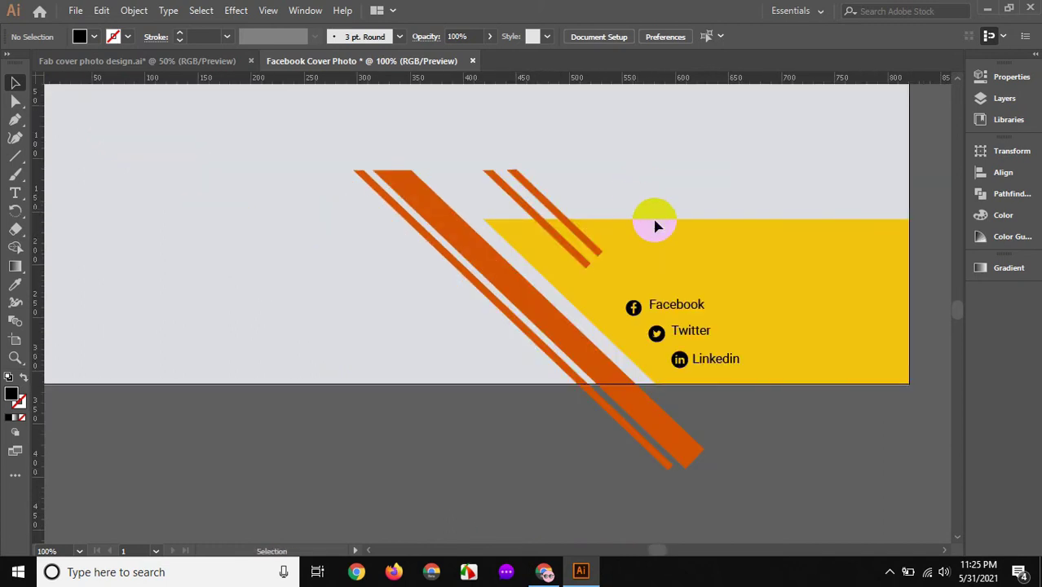
drag(664, 252, 791, 259)
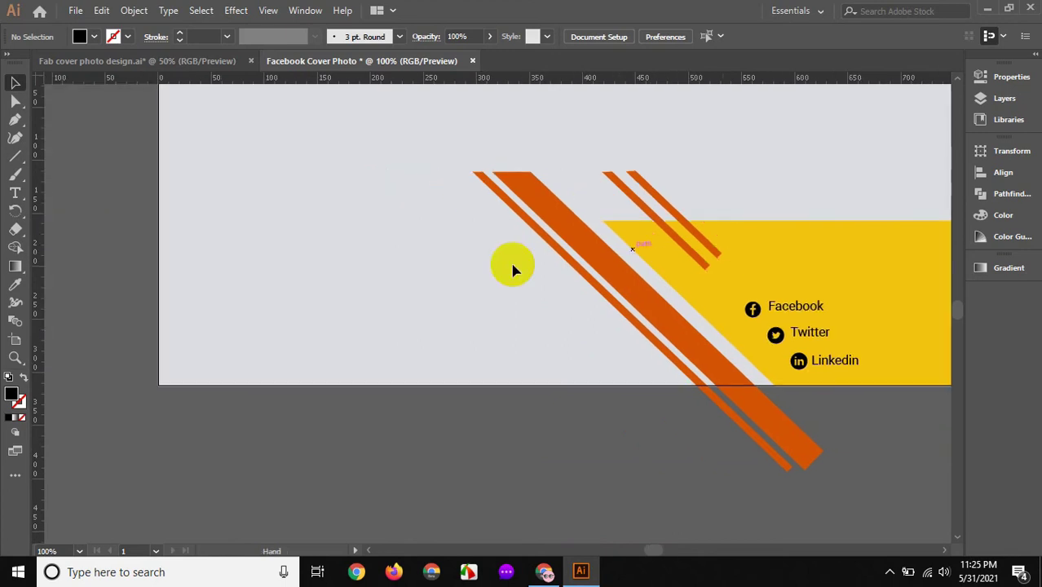
drag(491, 295, 560, 348)
drag(370, 262, 286, 238)
drag(364, 229, 274, 232)
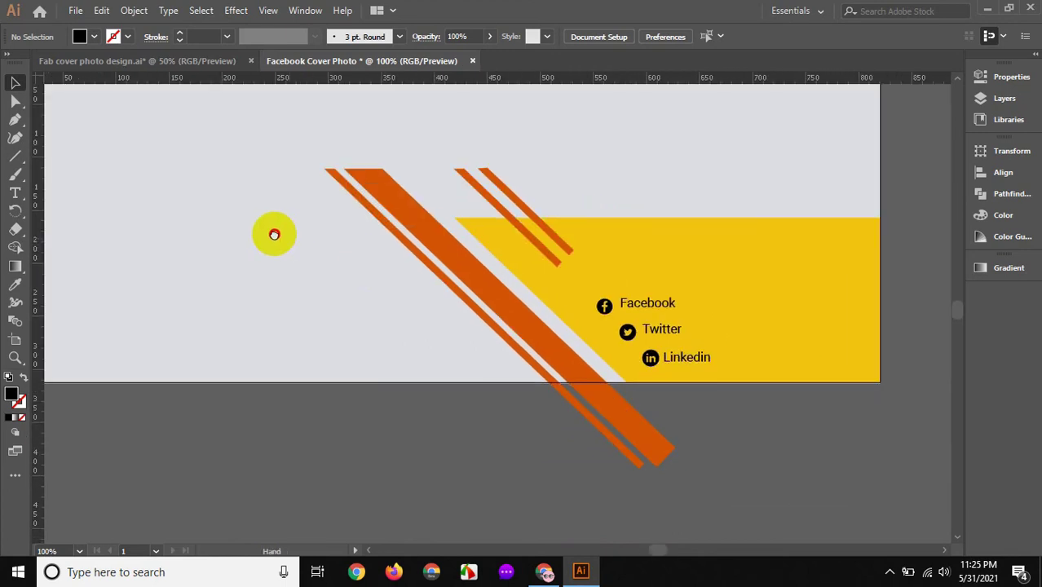
drag(356, 279, 526, 325)
drag(421, 279, 496, 283)
drag(534, 320, 445, 291)
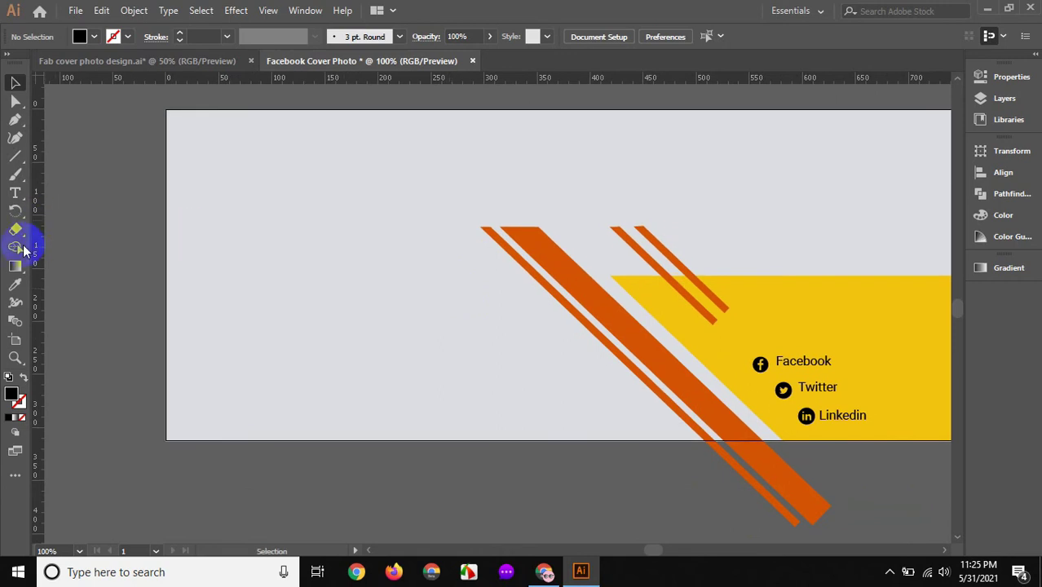
- Draw a tall rectangle on the cover's left, extending its top to the cover edge
drag(15, 155, 67, 160)
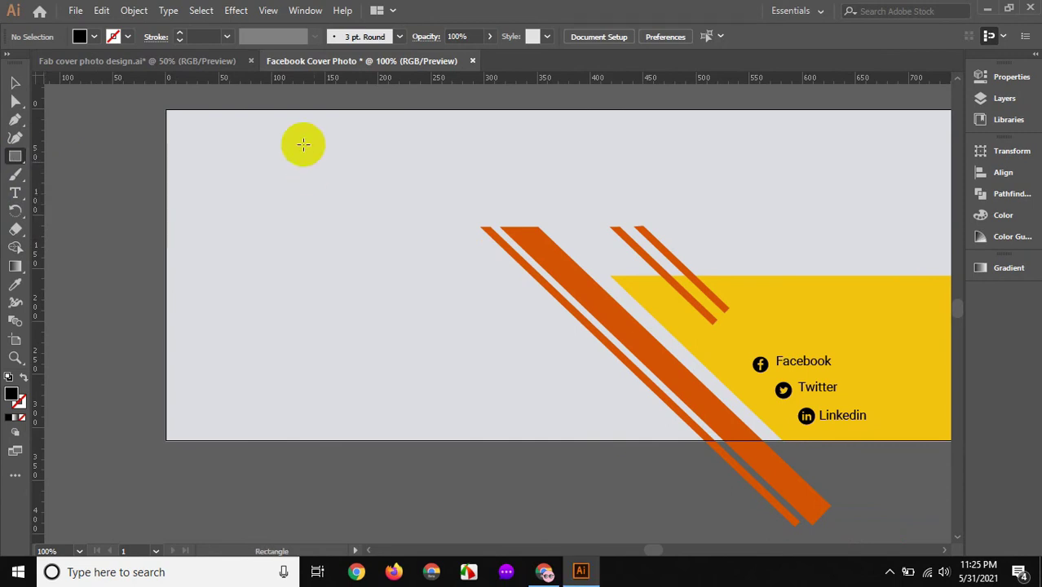
drag(256, 115, 398, 437)
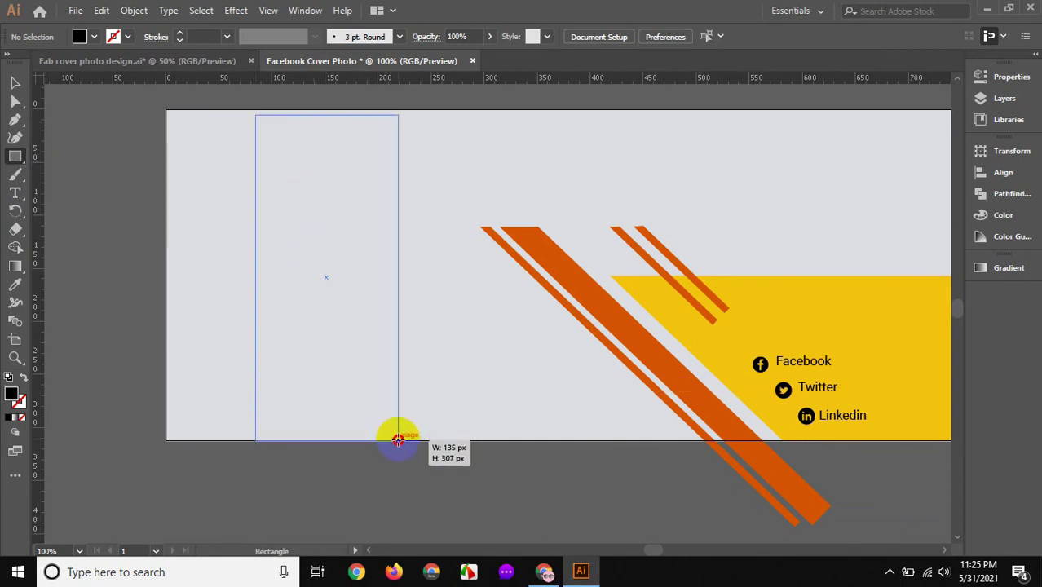
drag(398, 437, 398, 439)
drag(321, 111, 322, 112)
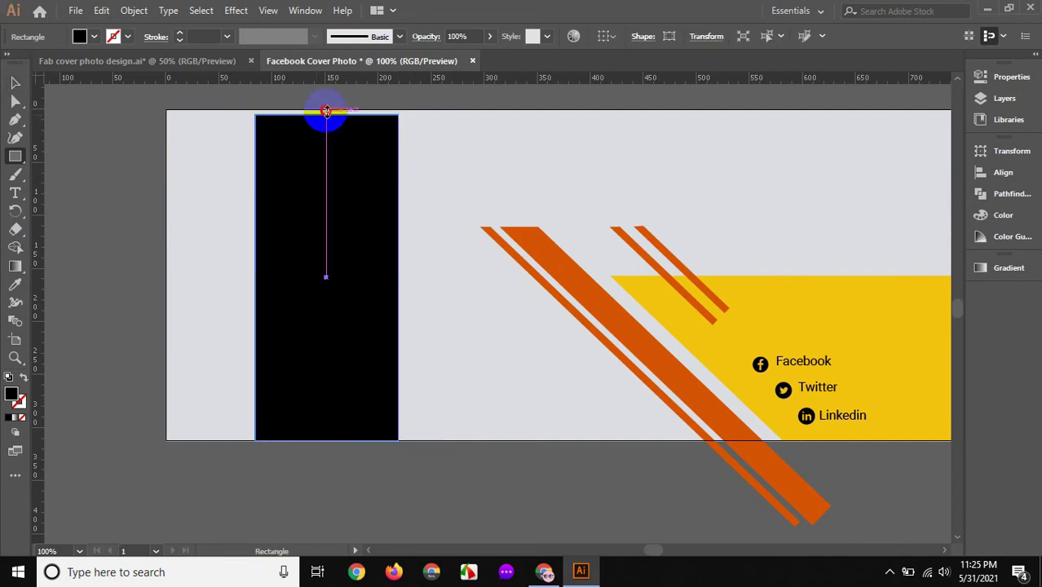
drag(322, 113, 326, 109)
- Fill the rectangle with RGB Red from the Fill swatches
click(80, 37)
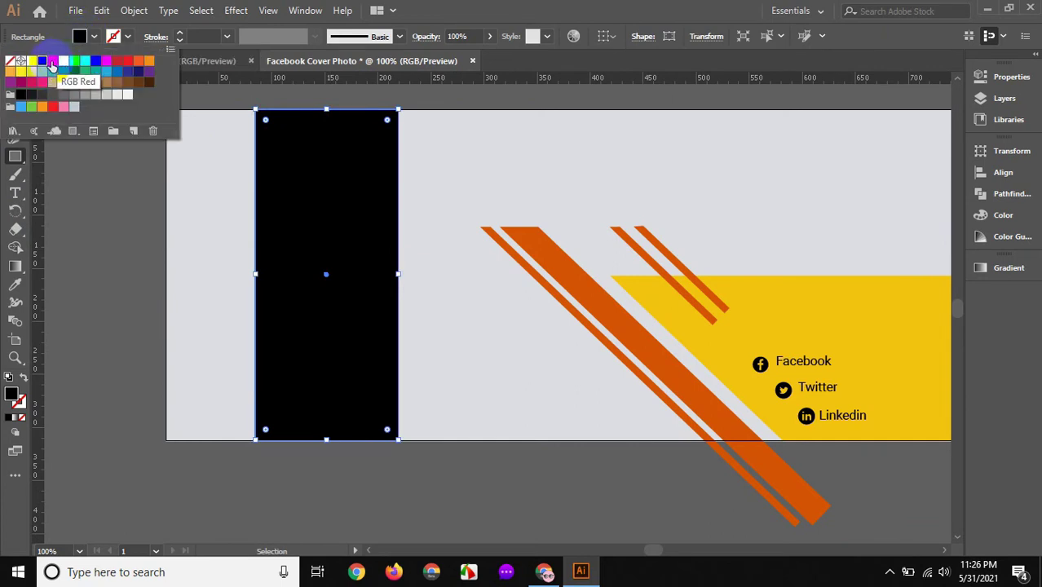
click(51, 62)
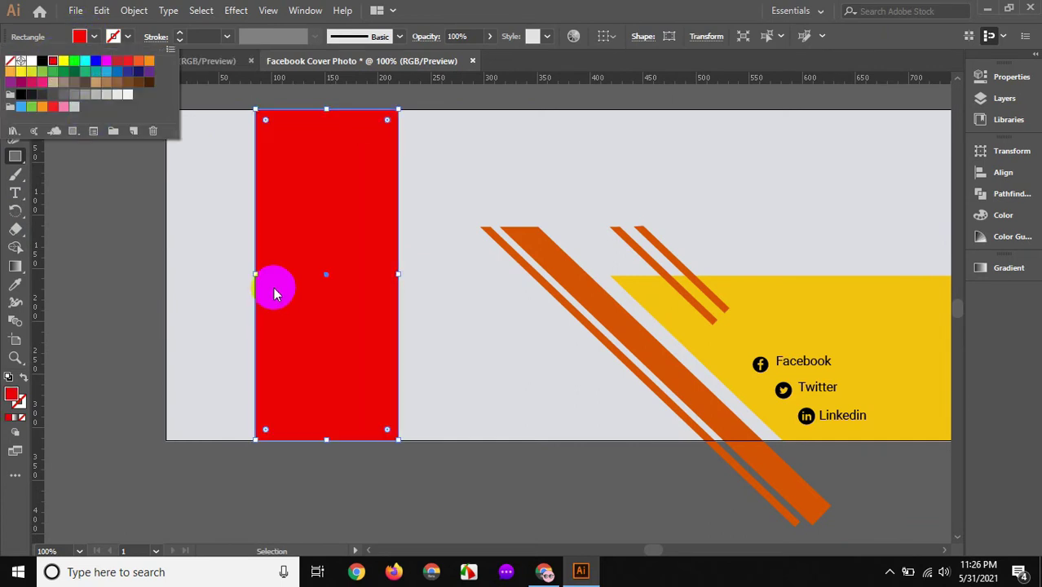
click(110, 213)
click(14, 82)
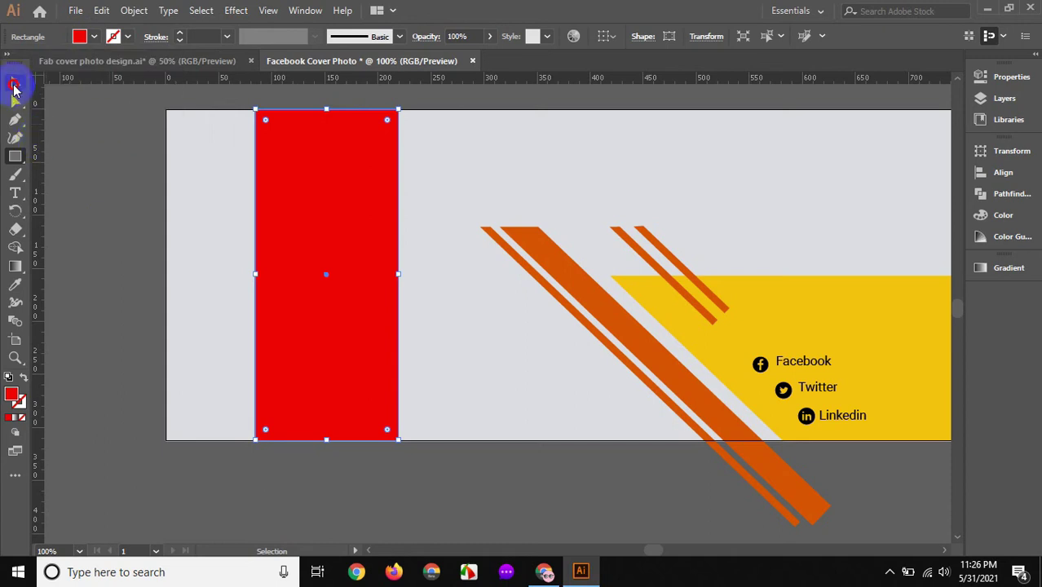
drag(185, 125, 340, 253)
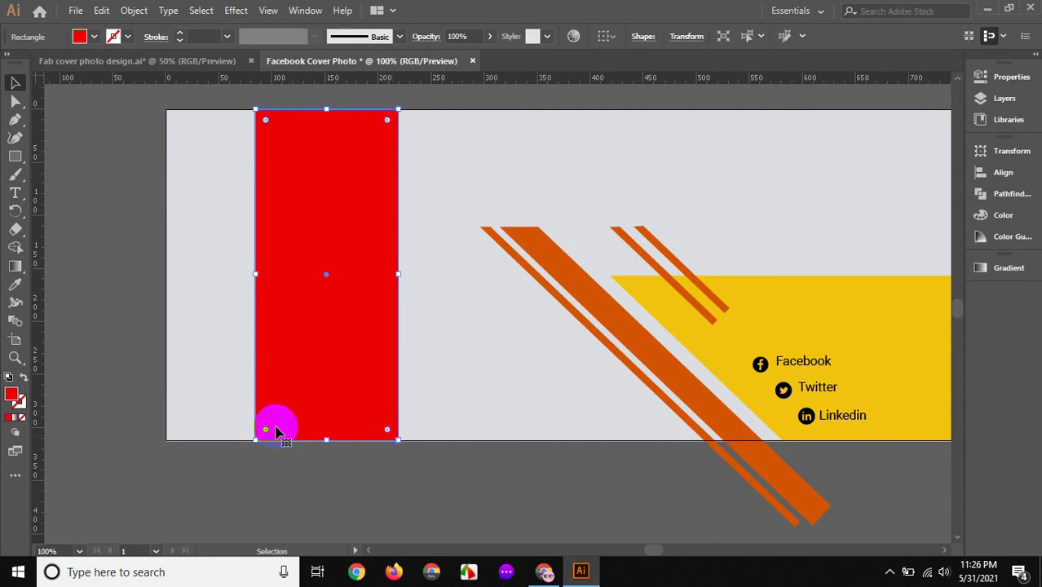
- Round the corners fully into a pill, tilt it, and place it near the top edge
drag(265, 429, 302, 304)
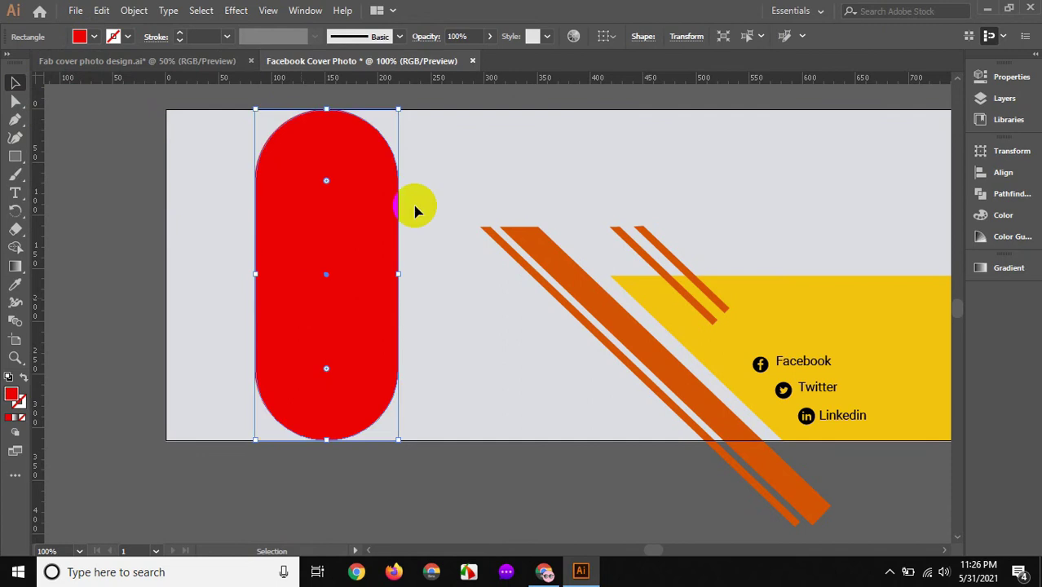
drag(401, 103, 462, 137)
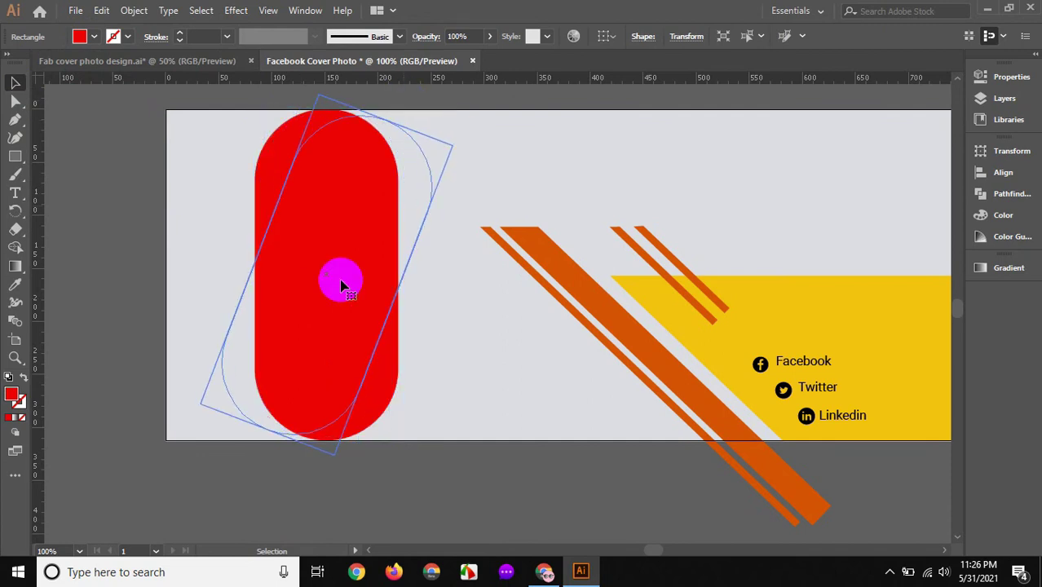
mouse_move(310, 269)
mouse_down()
mouse_move(354, 176)
mouse_move(355, 214)
mouse_move(368, 206)
mouse_move(409, 268)
mouse_up()
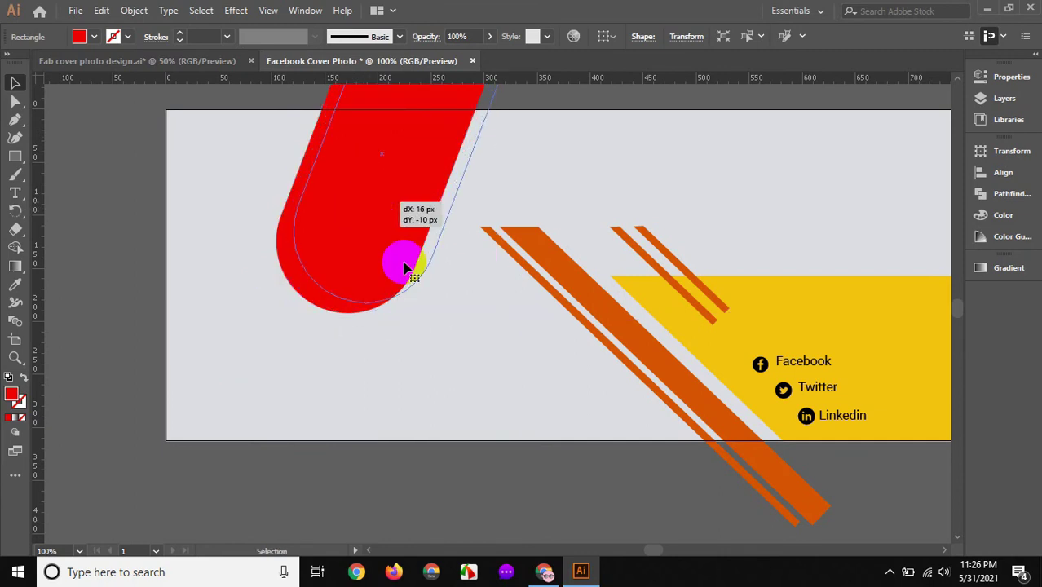
drag(377, 429, 343, 476)
- Shift the pill down-left and apply a linear gradient fill to it
drag(314, 344, 284, 354)
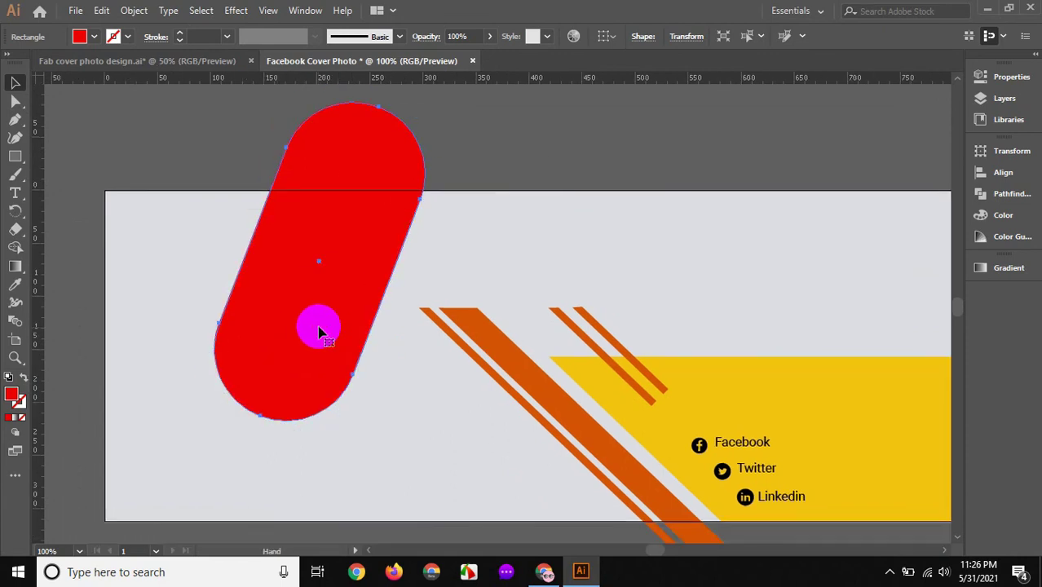
click(1004, 269)
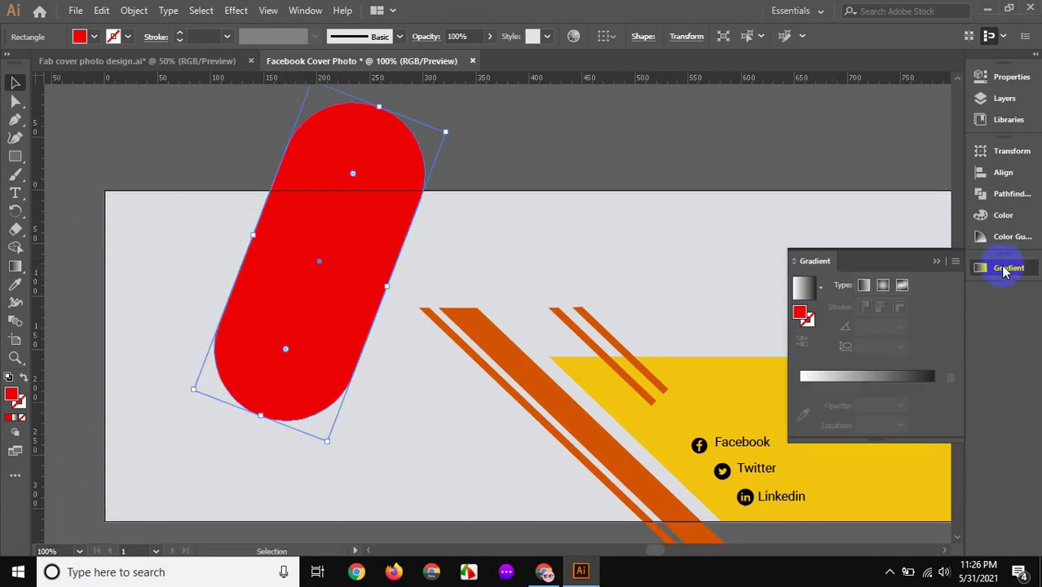
click(1004, 268)
click(300, 15)
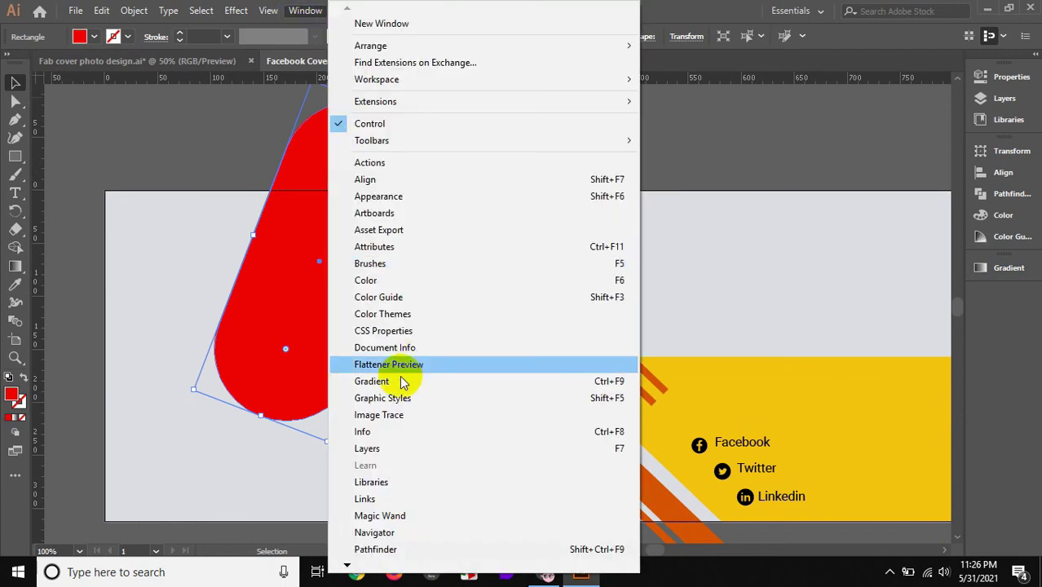
click(399, 382)
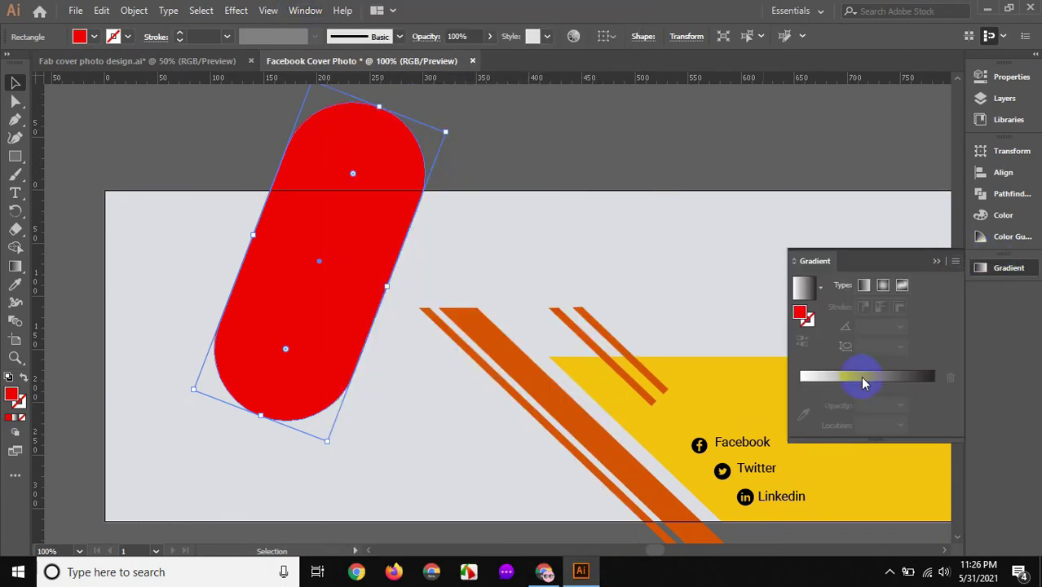
click(859, 377)
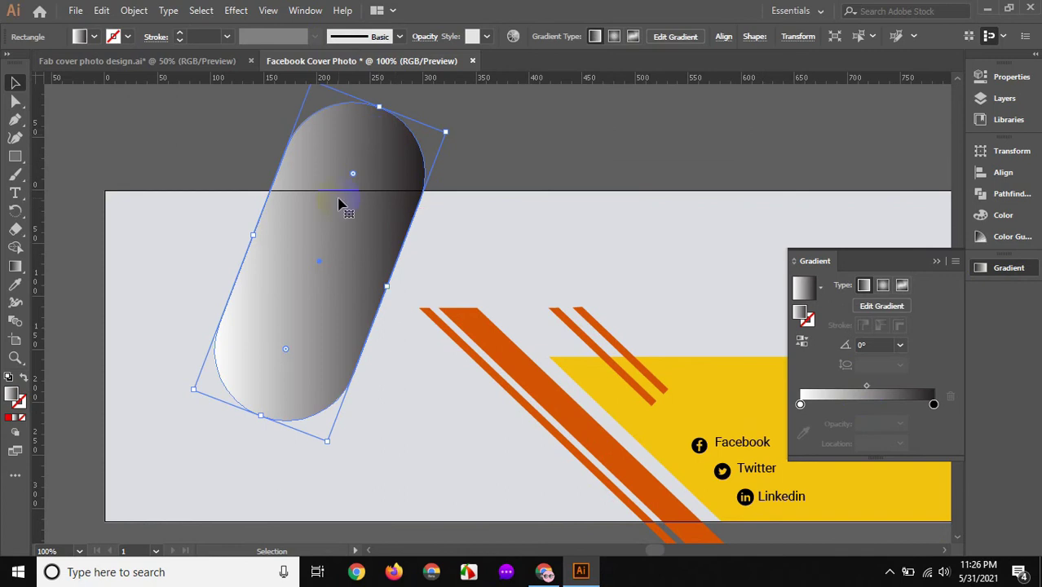
click(868, 382)
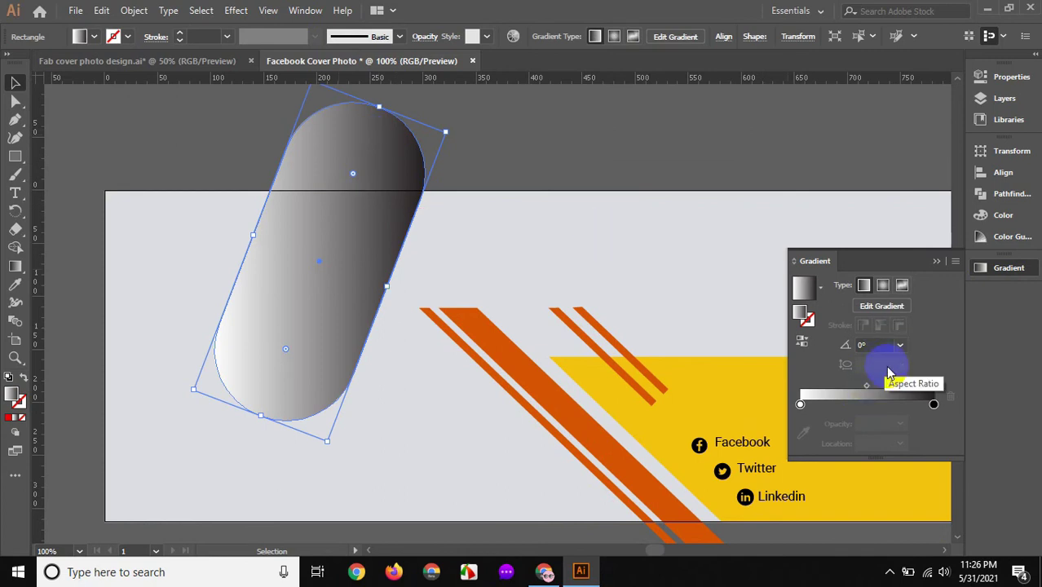
click(380, 186)
- Sample the yellow panel and orange stripe into the two gradient stops
click(930, 400)
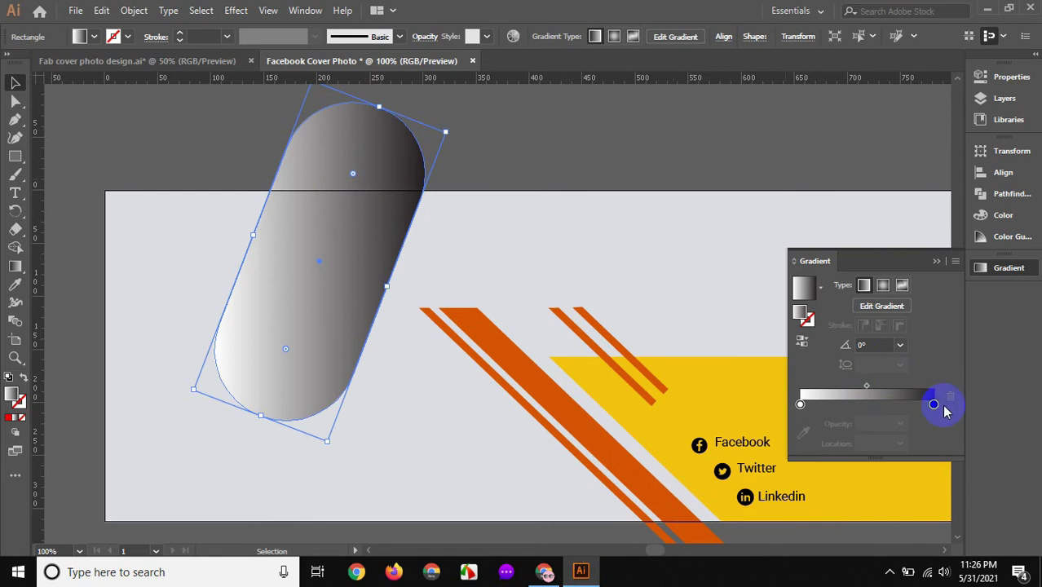
scroll(929, 401, down, 1)
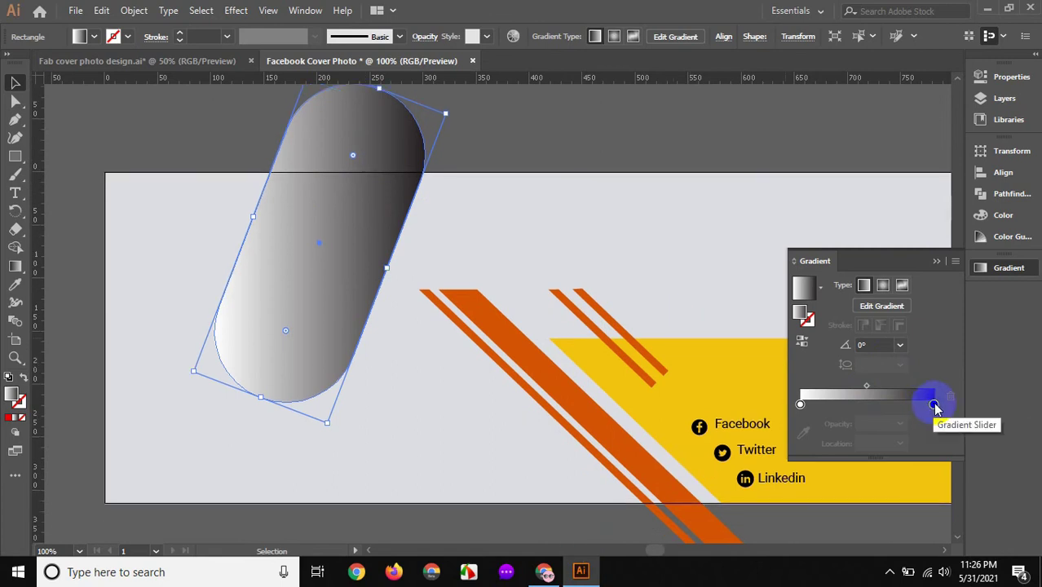
click(804, 430)
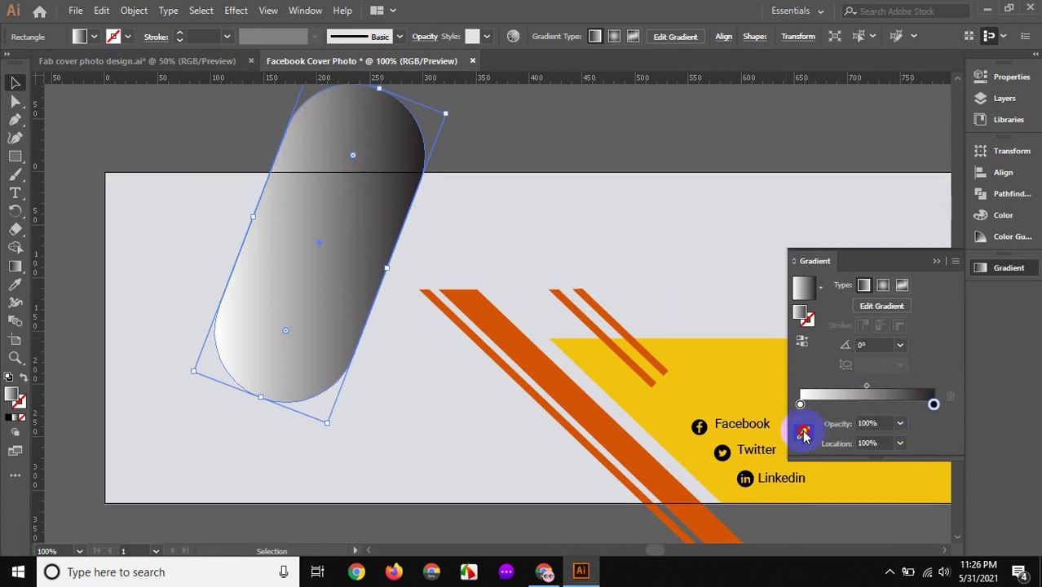
click(725, 362)
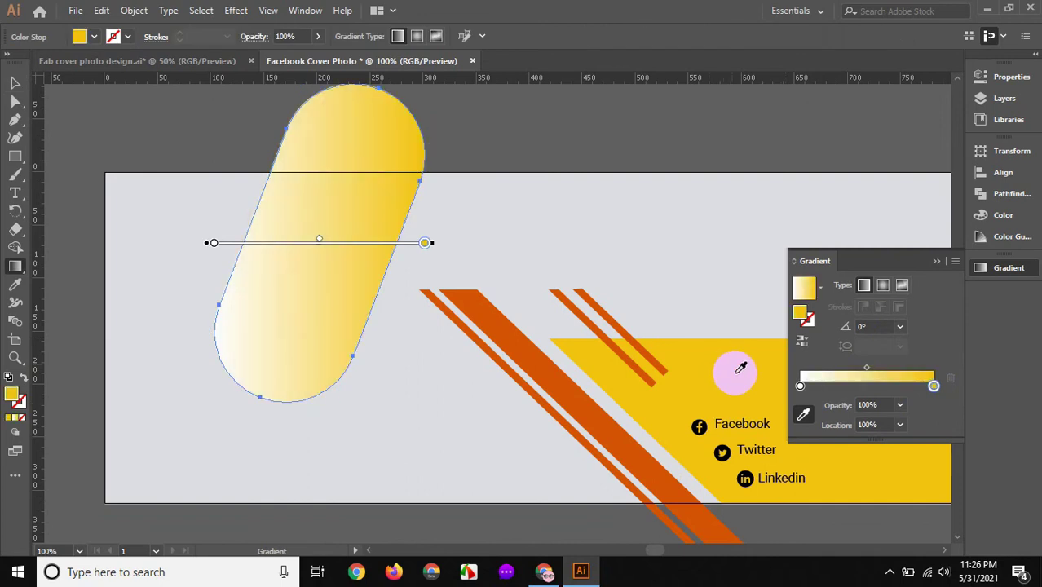
click(799, 387)
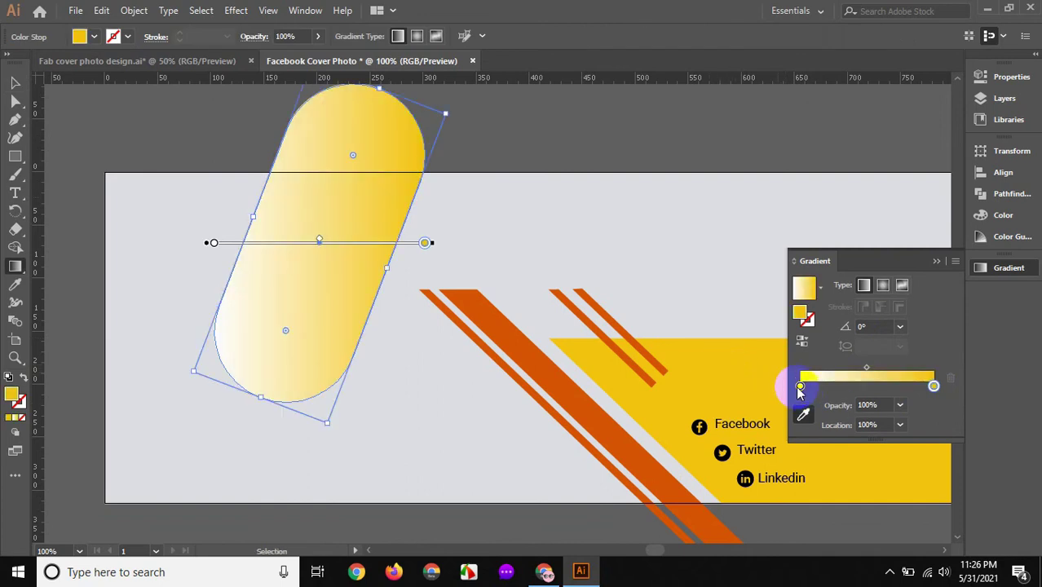
click(803, 414)
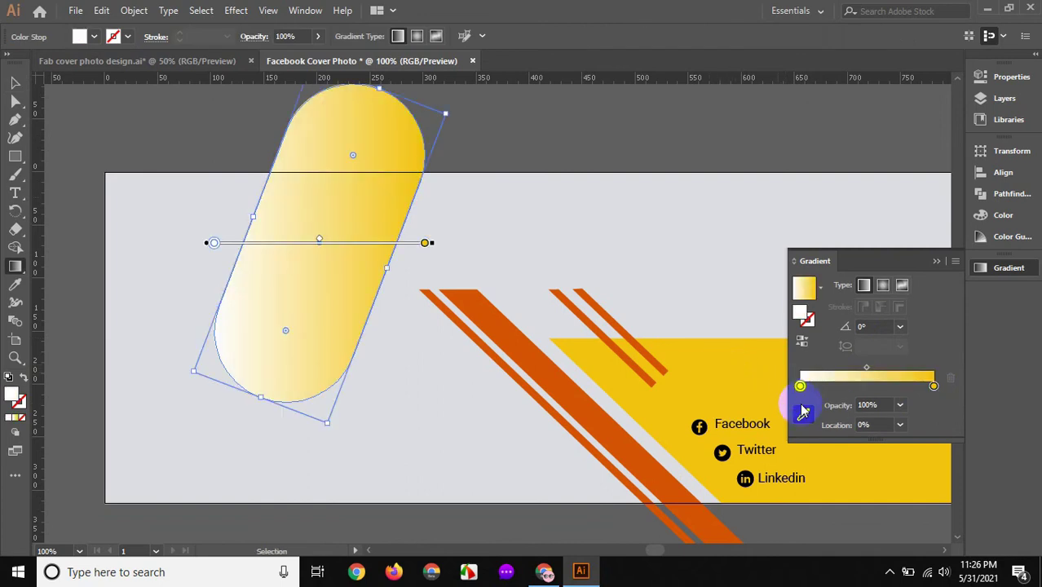
click(608, 422)
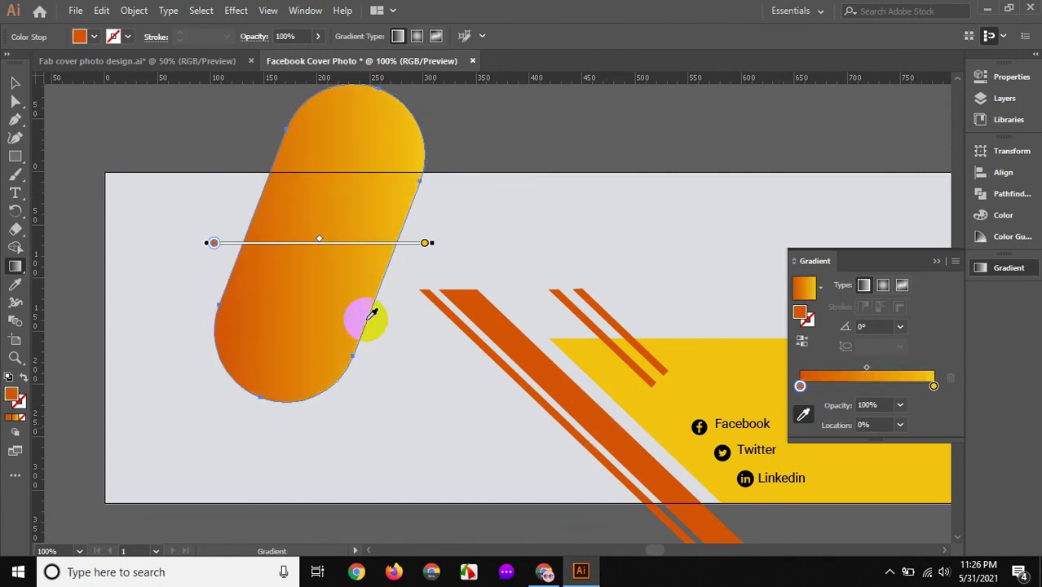
mouse_move(309, 245)
mouse_down()
mouse_move(328, 243)
mouse_move(364, 188)
mouse_up()
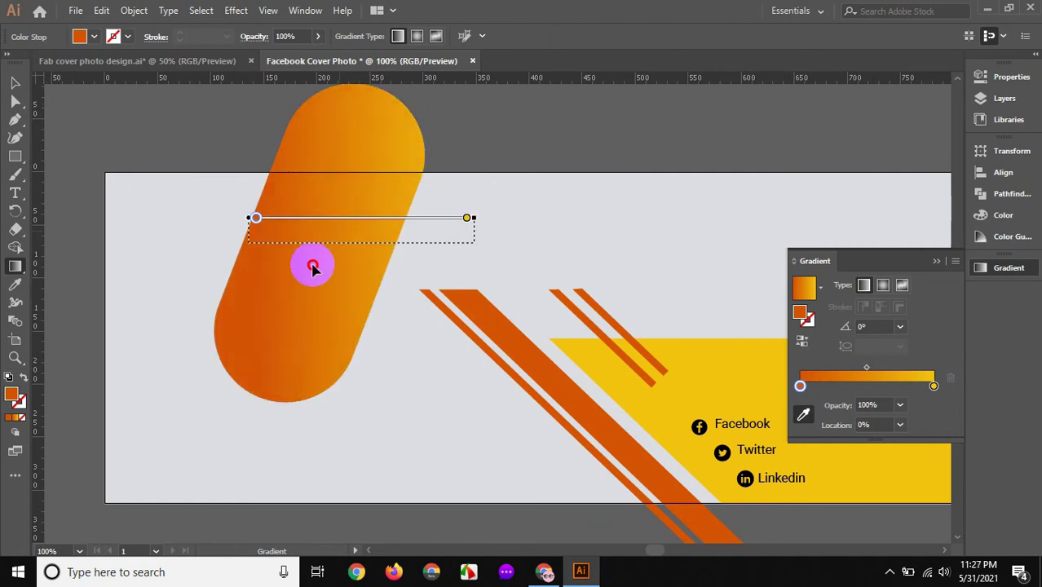
- Add a third colour stop to the pill's orange-to-yellow gradient
mouse_move(364, 188)
mouse_down()
mouse_move(359, 334)
mouse_move(377, 354)
mouse_move(344, 368)
mouse_move(344, 384)
mouse_up()
key(ctrl+z)
click(800, 386)
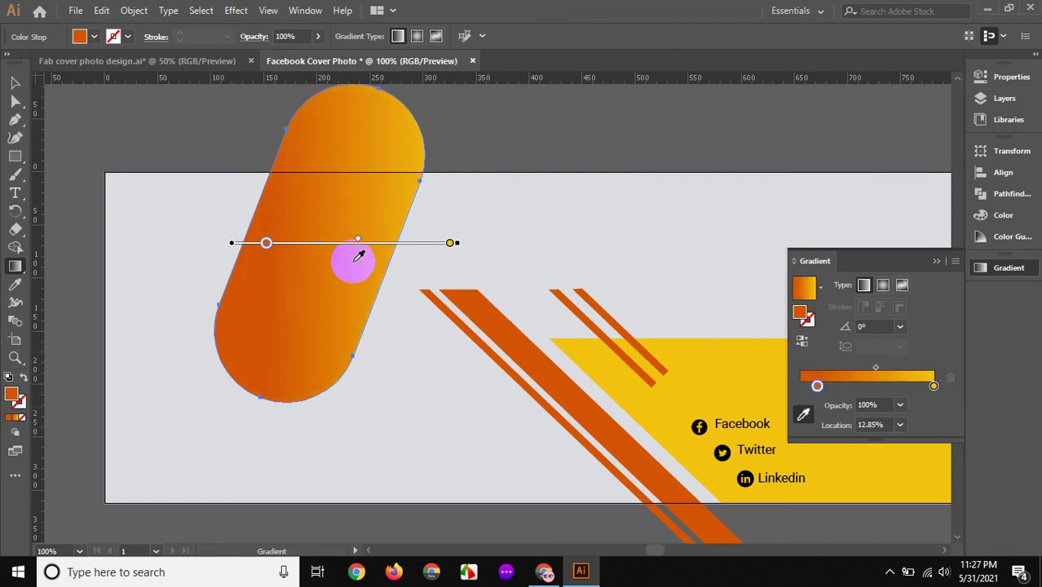
drag(819, 397, 328, 251)
click(325, 245)
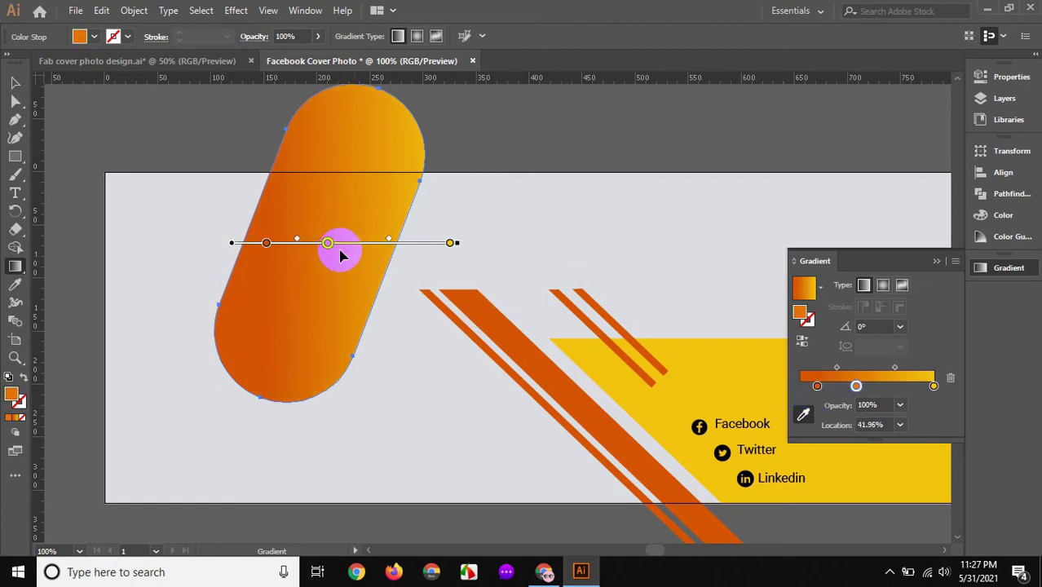
- Slide the middle stop toward the centre and redraw the gradient top to bottom, orange above yellow
drag(341, 249, 321, 353)
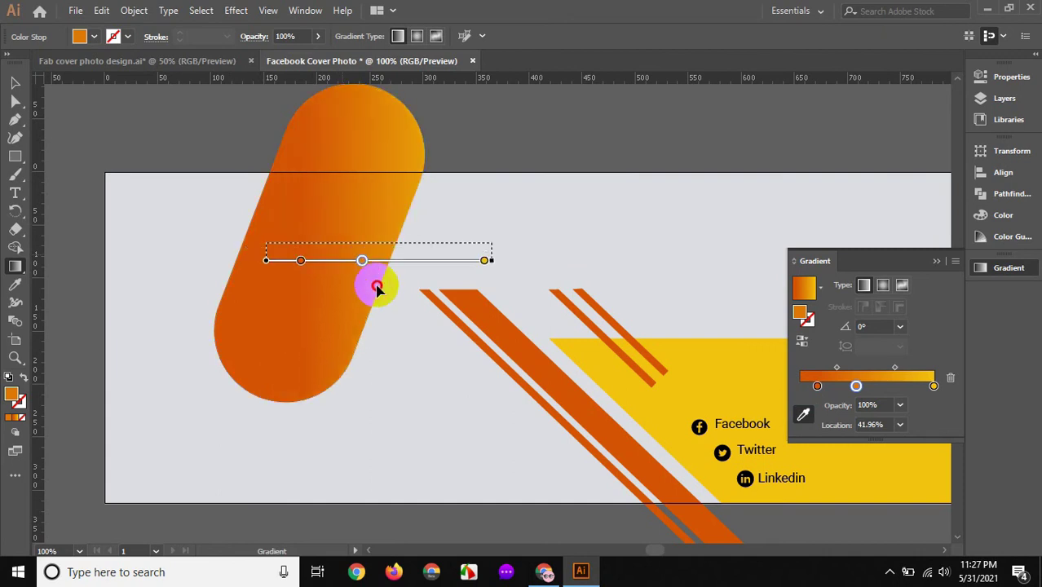
key(ctrl+z)
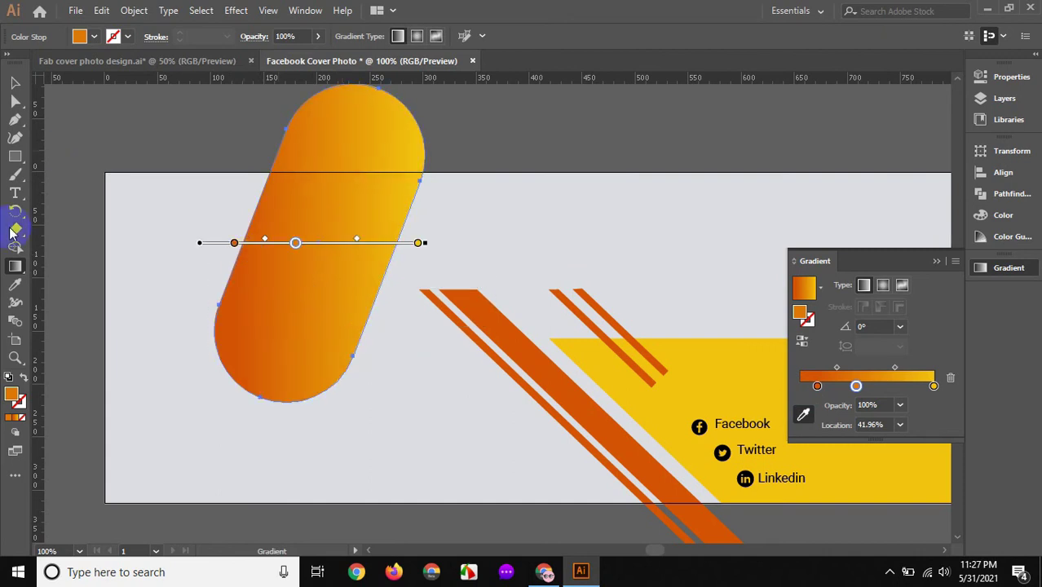
click(15, 82)
click(54, 243)
click(14, 266)
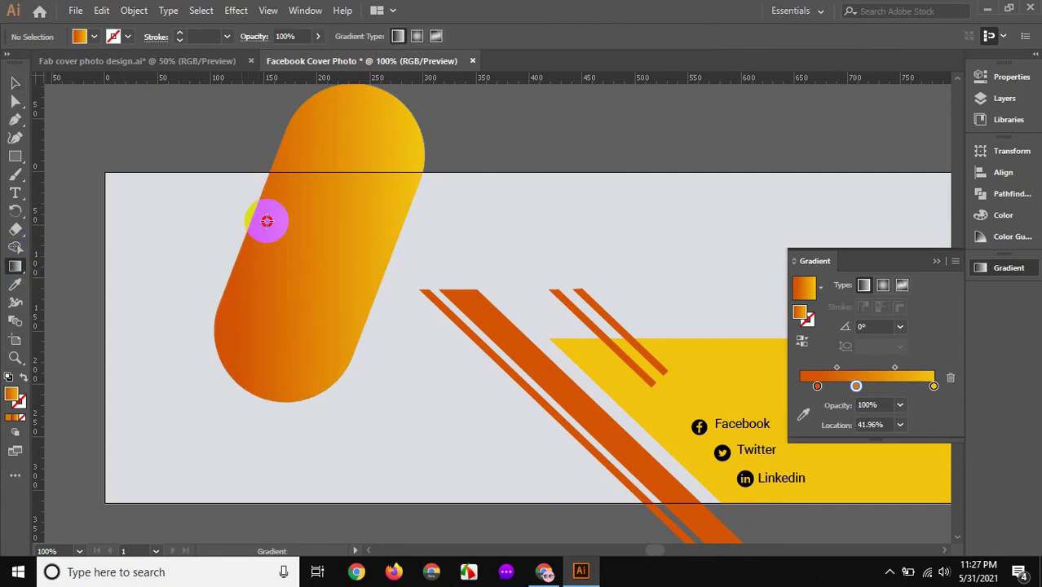
click(317, 243)
click(300, 242)
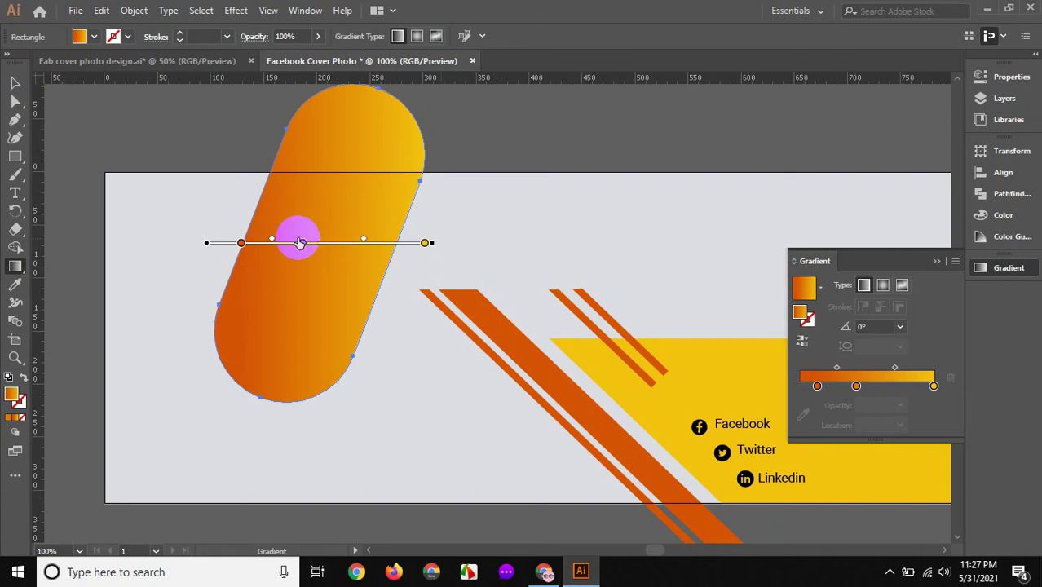
mouse_move(302, 243)
mouse_down()
mouse_move(330, 243)
mouse_move(332, 257)
mouse_up()
mouse_move(248, 183)
mouse_down()
mouse_move(391, 384)
mouse_move(492, 311)
mouse_up()
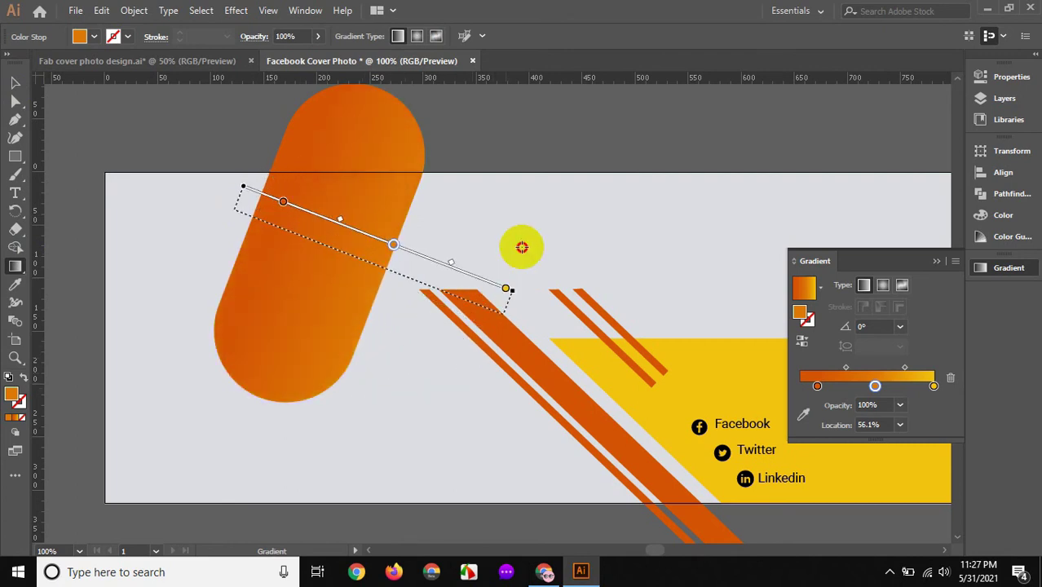
drag(492, 310, 535, 85)
mouse_move(473, 256)
mouse_down()
mouse_move(316, 417)
mouse_move(214, 434)
mouse_up()
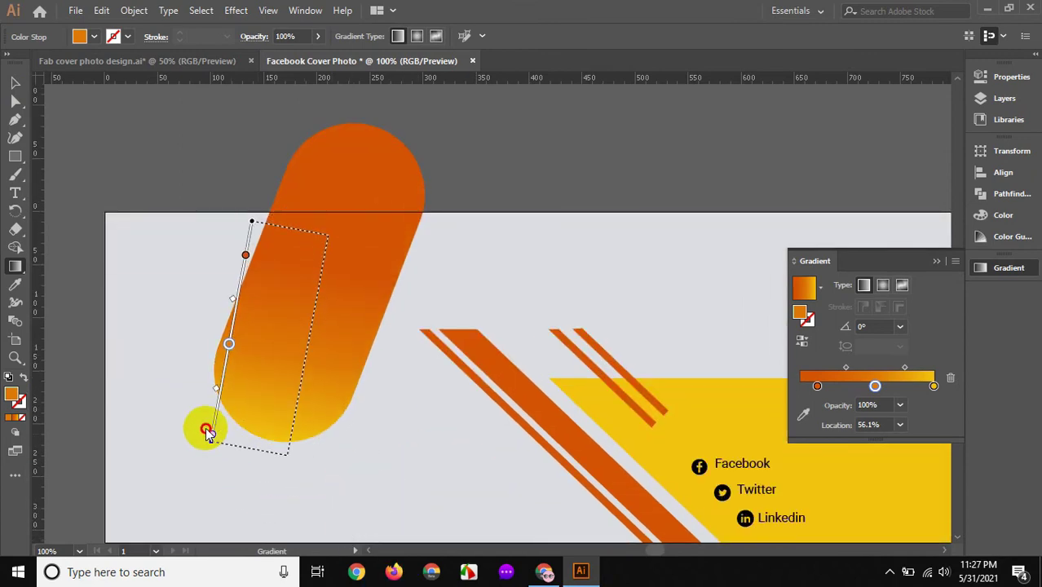
- Put the first stop at 0% and drag the middle stop off to delete it
drag(213, 435, 205, 426)
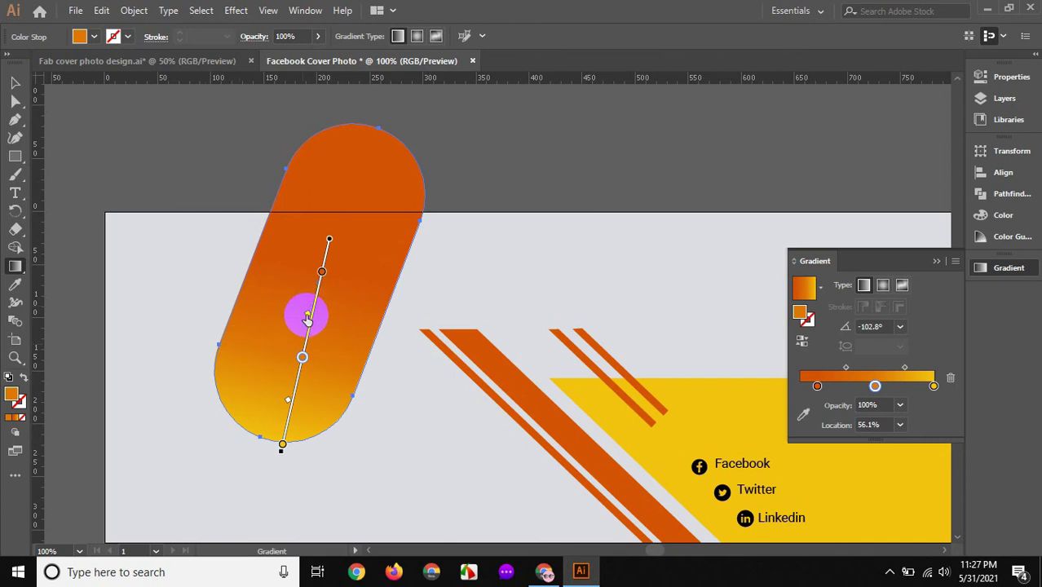
drag(306, 318, 326, 255)
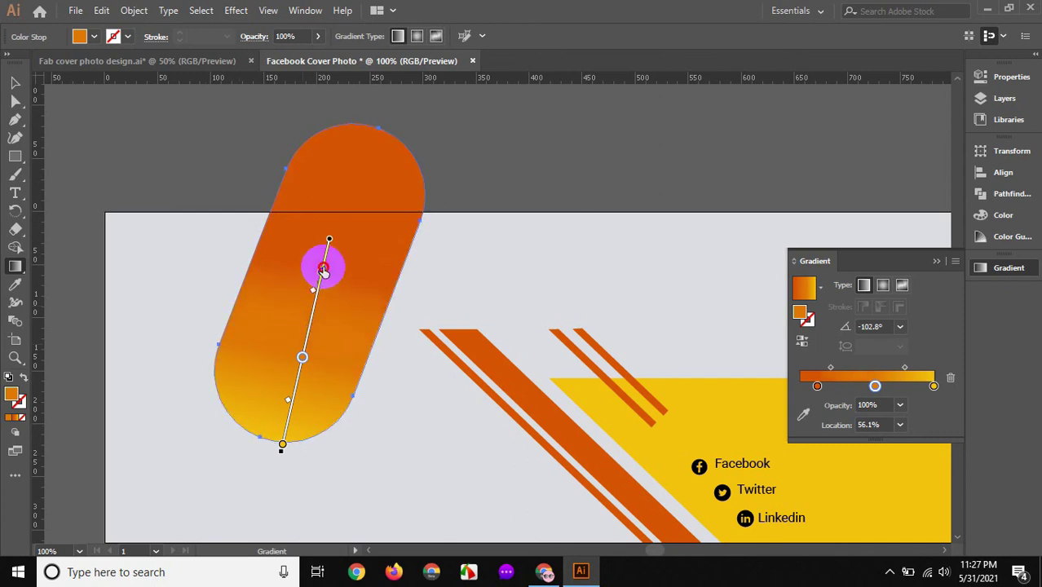
drag(327, 251, 327, 245)
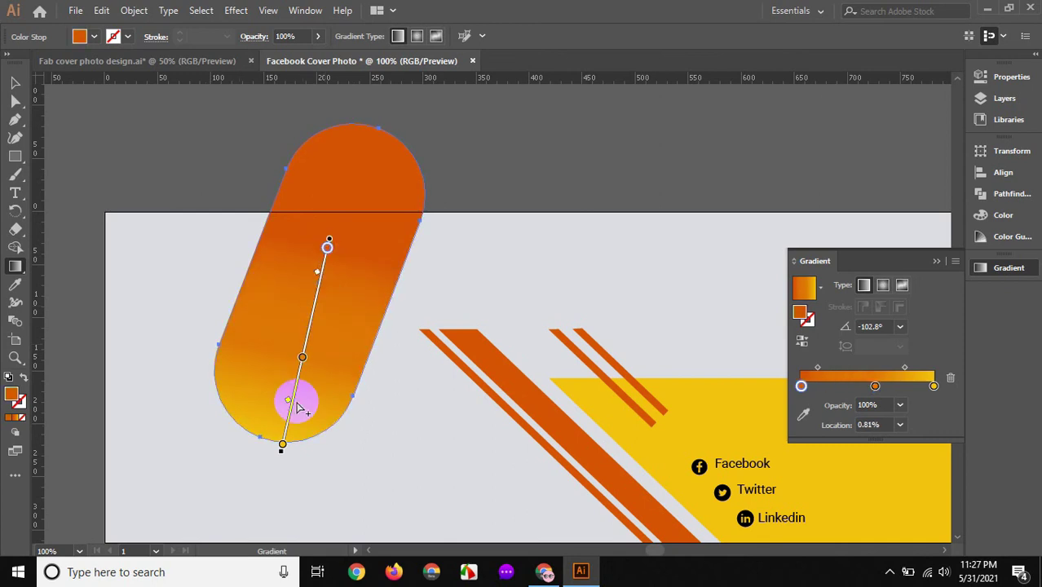
key(ctrl+z)
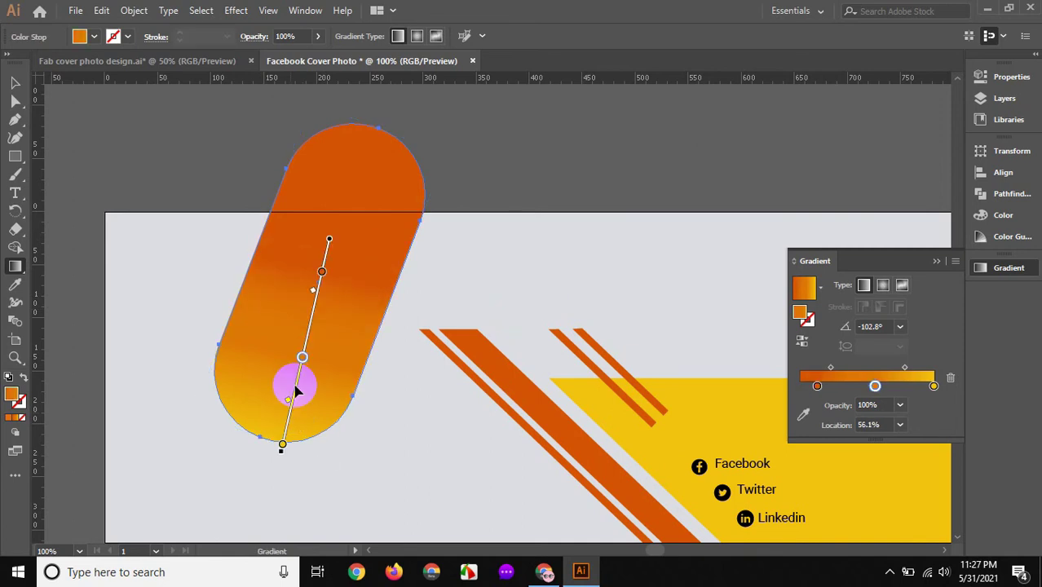
key(ctrl+z)
key(ctrl+z)
key(ctrl+z)
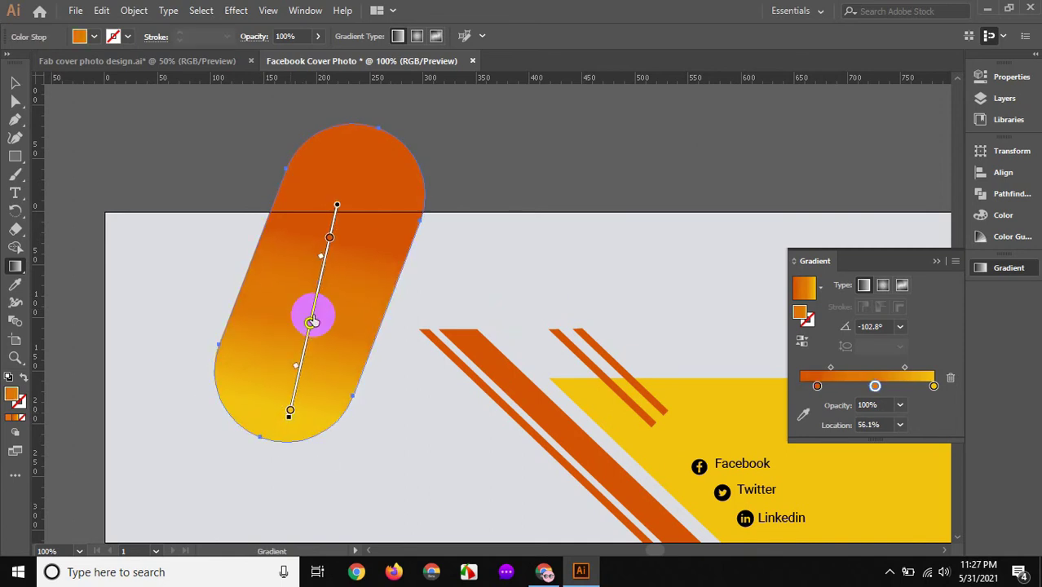
drag(805, 388, 800, 387)
drag(885, 447, 884, 465)
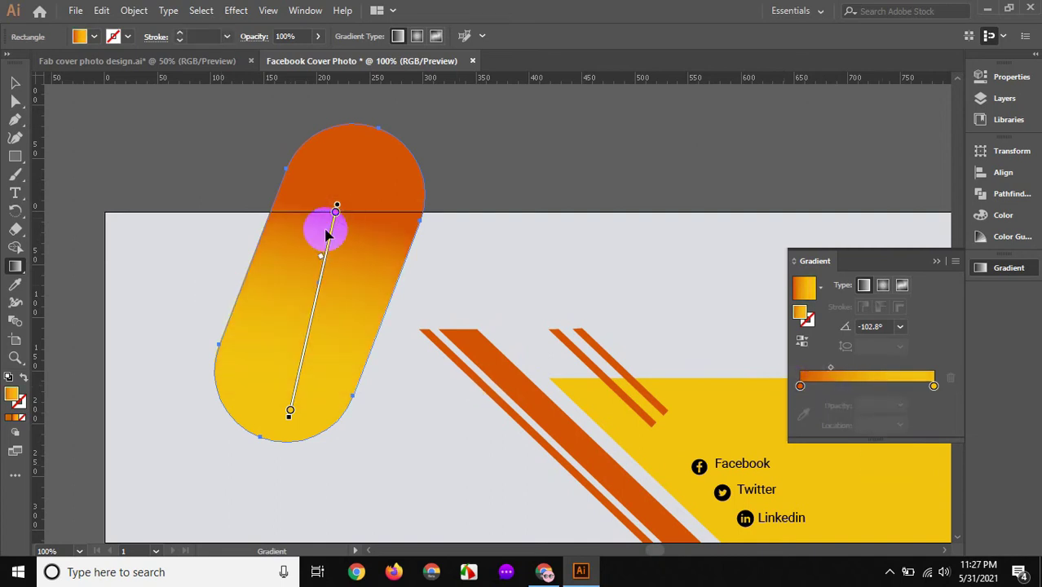
- Redraw the gradient along the pill's full length at about -104°, deep orange at the top
drag(317, 235, 253, 482)
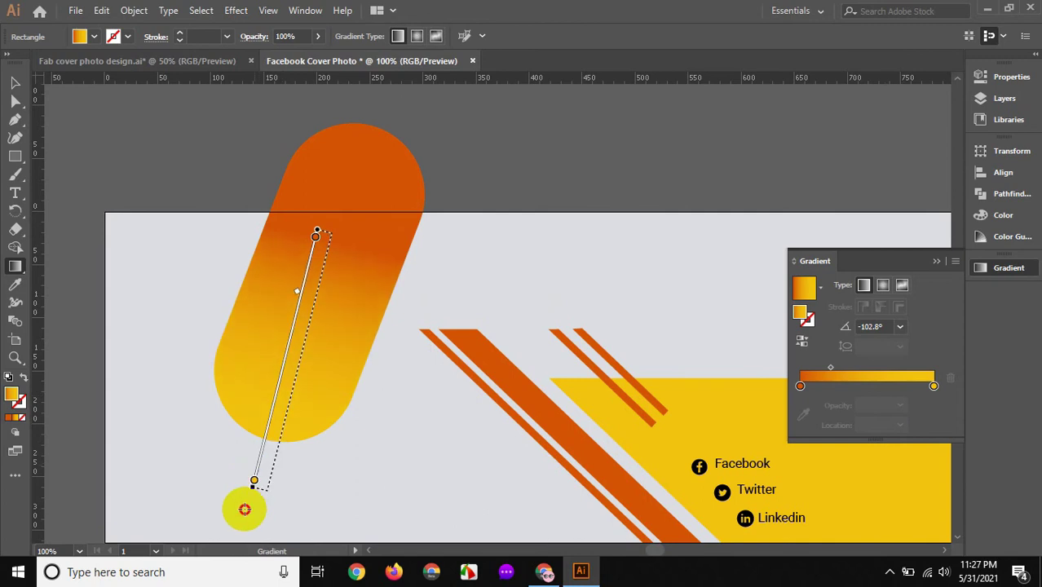
drag(254, 481, 242, 542)
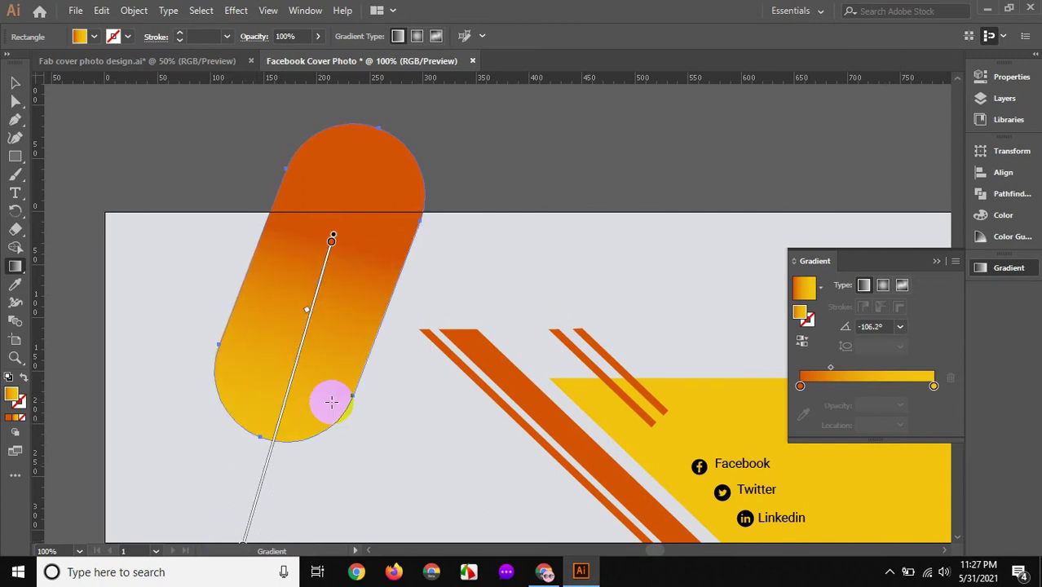
scroll(330, 400, down, 2)
scroll(272, 419, down, 1)
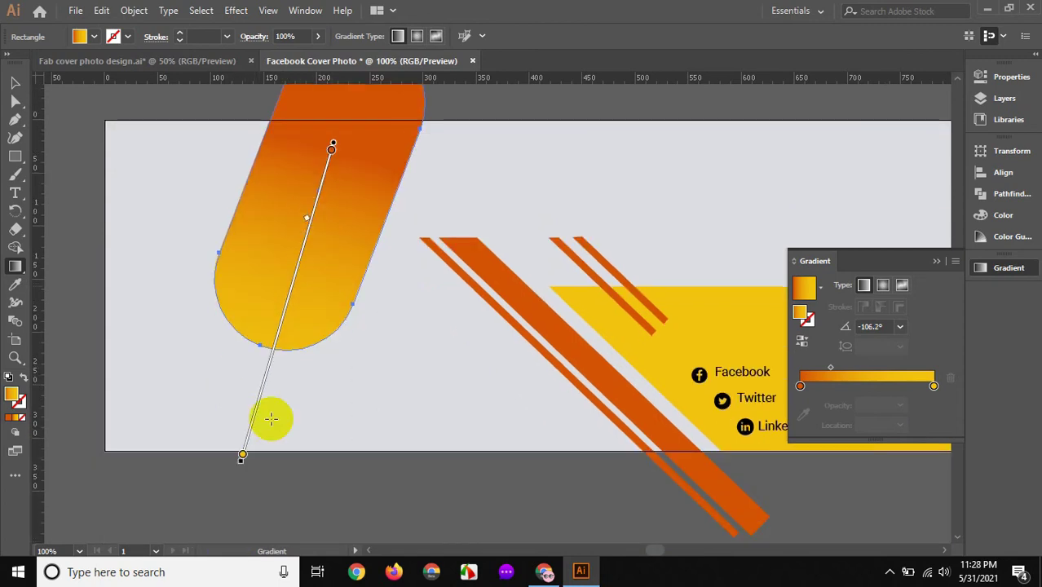
drag(288, 245, 228, 529)
scroll(349, 356, up, 3)
drag(369, 161, 253, 539)
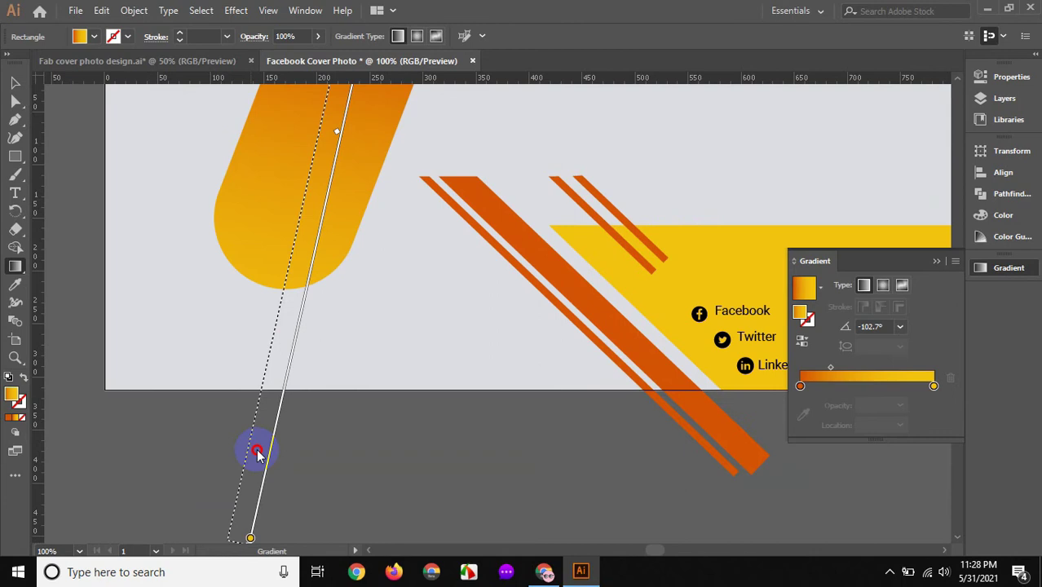
drag(251, 551, 236, 419)
scroll(308, 376, up, 5)
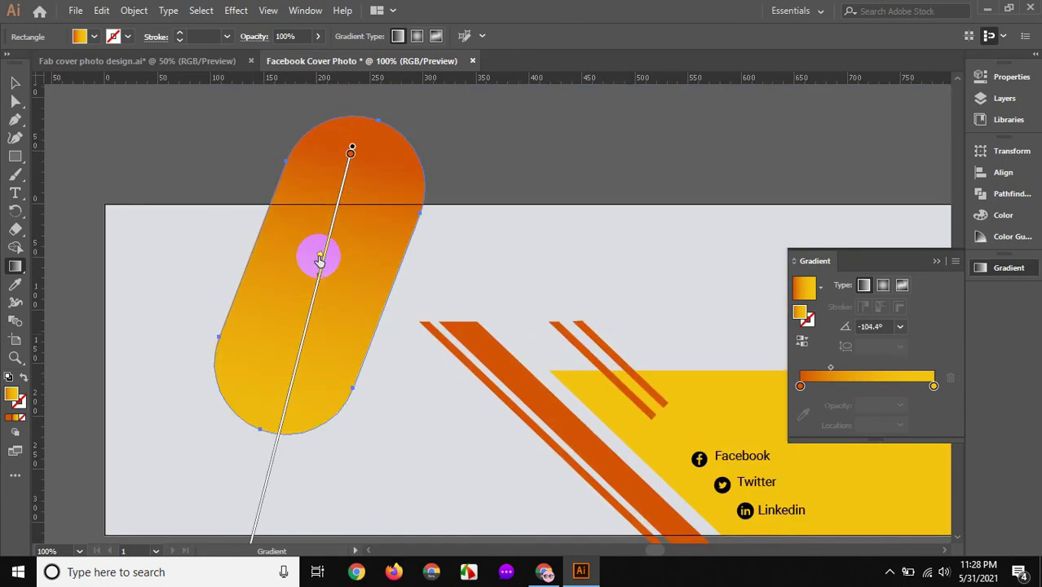
mouse_move(319, 259)
mouse_down()
mouse_move(306, 327)
mouse_move(305, 306)
mouse_up()
click(18, 84)
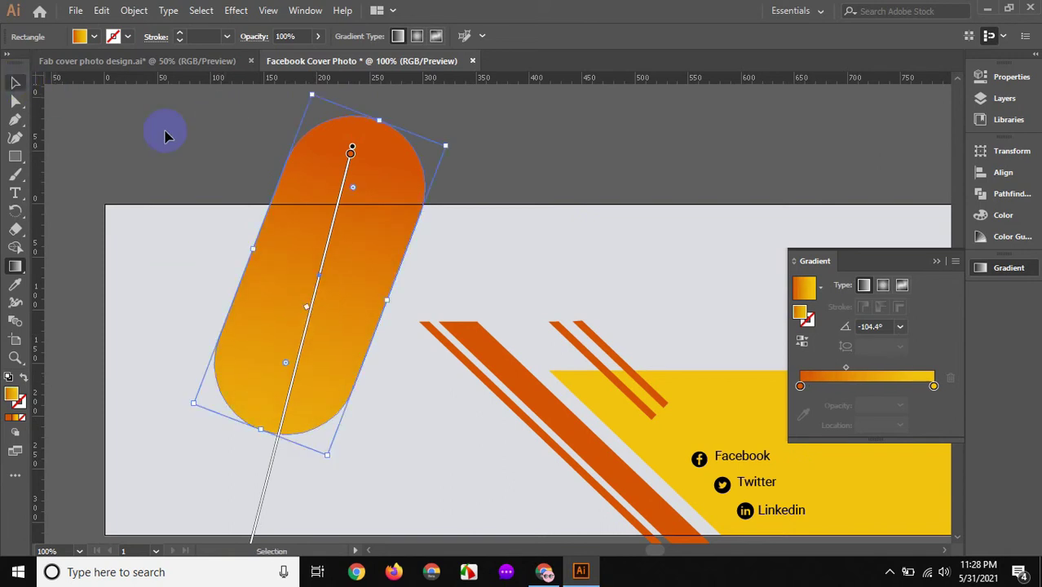
- Reposition the pill and stretch its gradient so the dark orange reaches further down, about -110.4°
click(292, 233)
scroll(291, 245, down, 4)
scroll(319, 186, up, 1)
scroll(343, 163, up, 2)
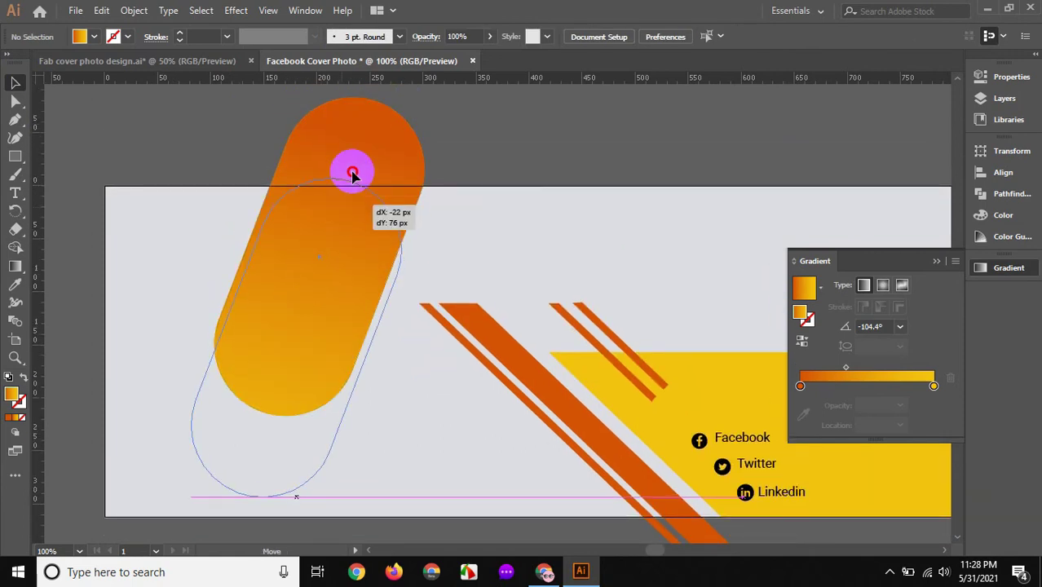
drag(346, 200, 96, 245)
click(15, 266)
click(340, 178)
mouse_move(339, 183)
mouse_down()
mouse_move(258, 455)
mouse_move(360, 163)
mouse_move(342, 177)
mouse_move(330, 261)
mouse_move(348, 144)
mouse_up()
drag(311, 279, 279, 397)
click(15, 82)
- Tilt the pill slightly further at the upper left and adjust its corner rounding
click(261, 201)
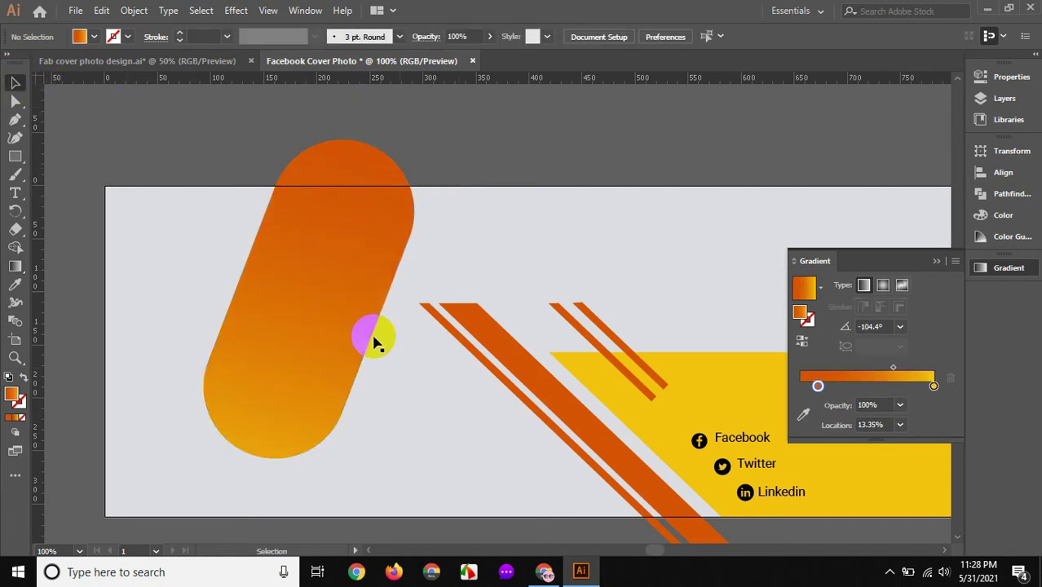
drag(393, 322, 467, 284)
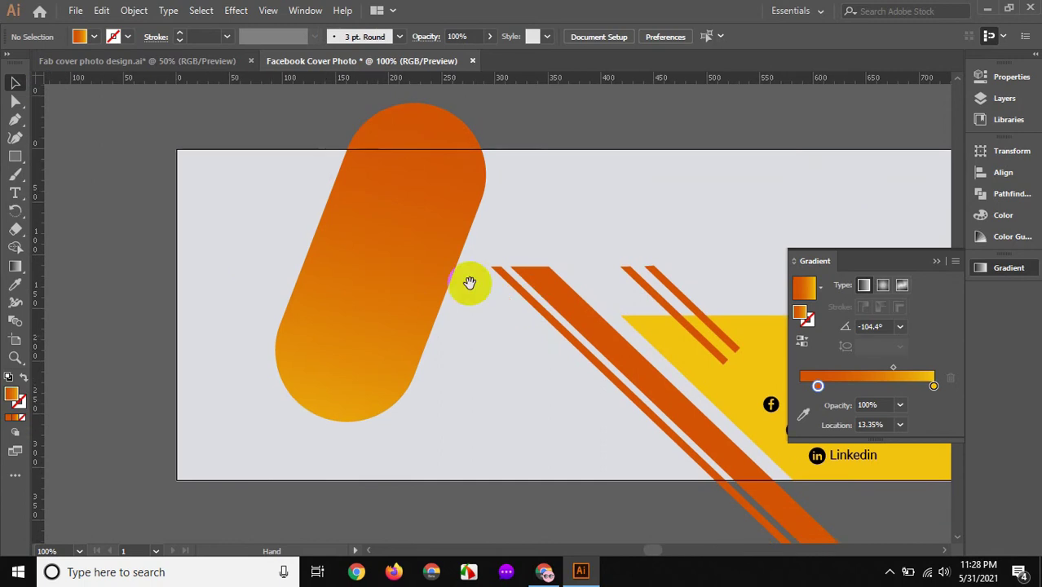
click(484, 141)
drag(509, 124, 528, 138)
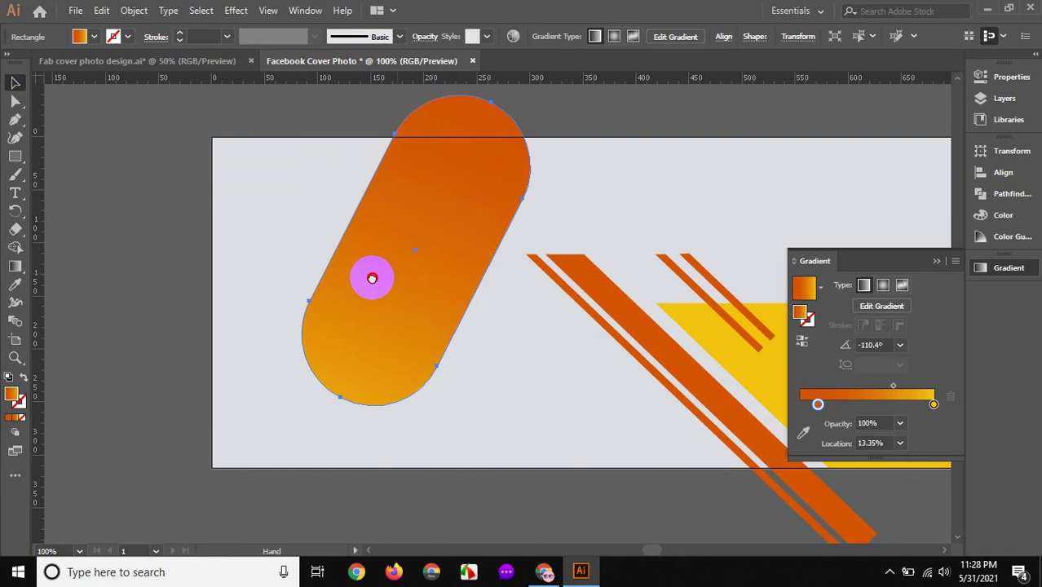
click(326, 342)
drag(331, 341, 392, 275)
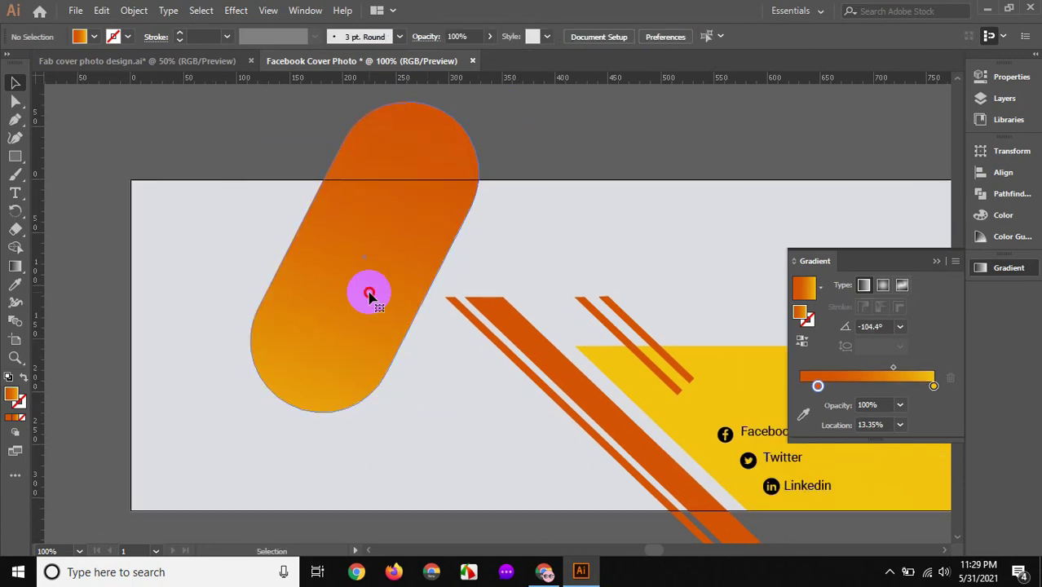
click(369, 295)
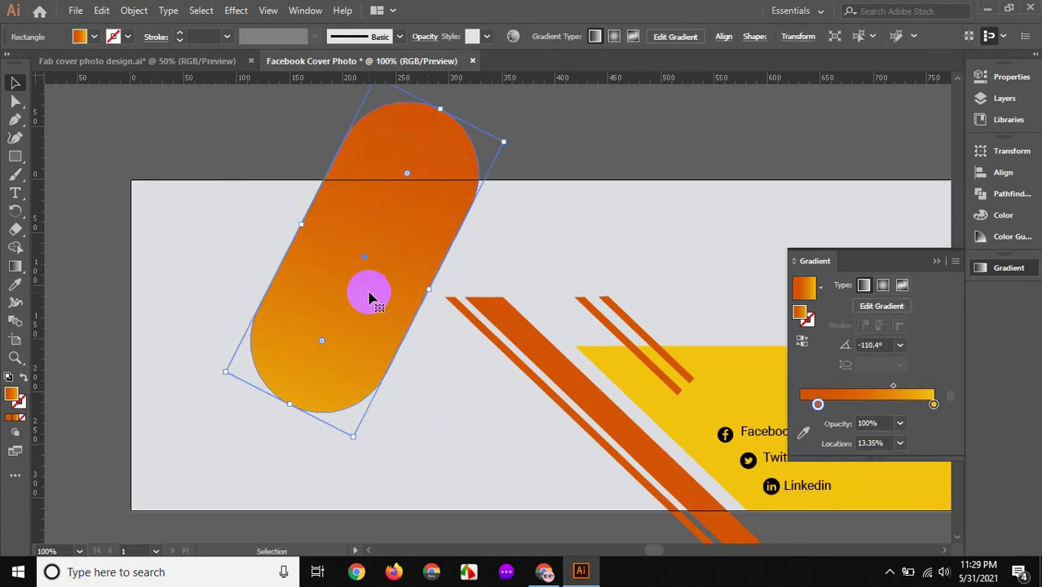
key(a)
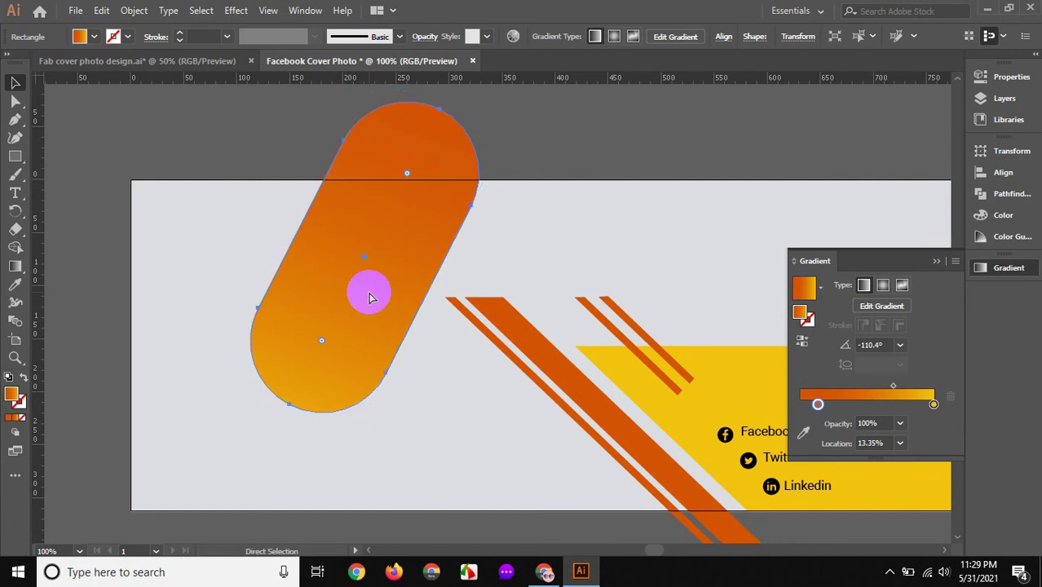
key(v)
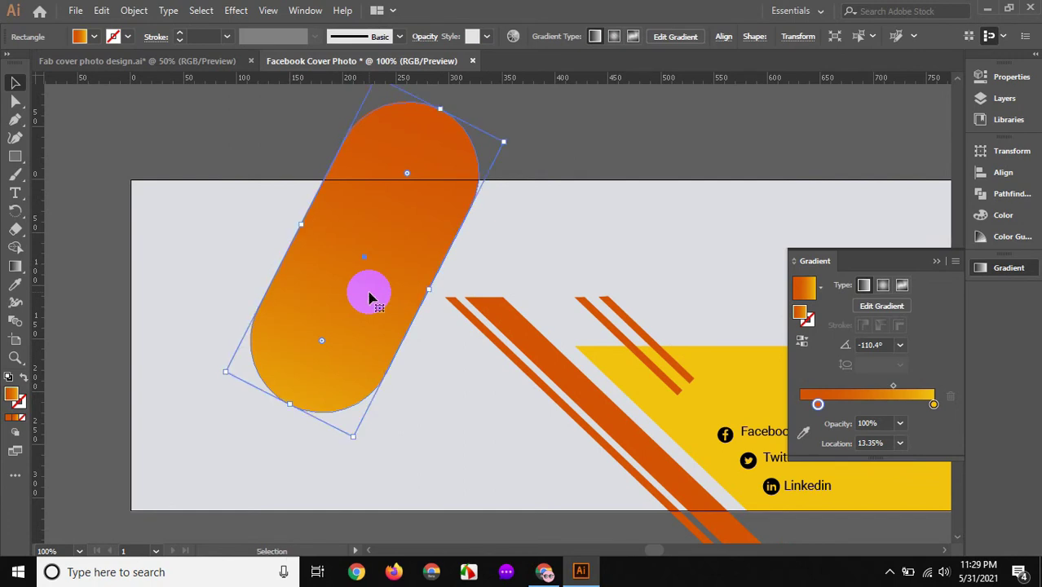
- Copy the gradient pill and use Edit > Paste in Front to place the copy over it
key(a)
key(v)
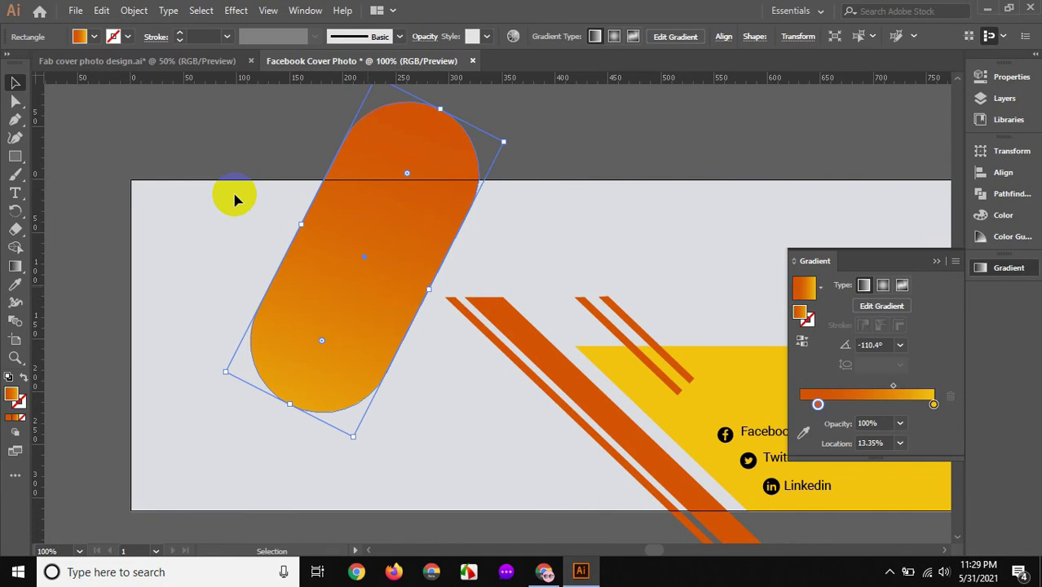
click(97, 12)
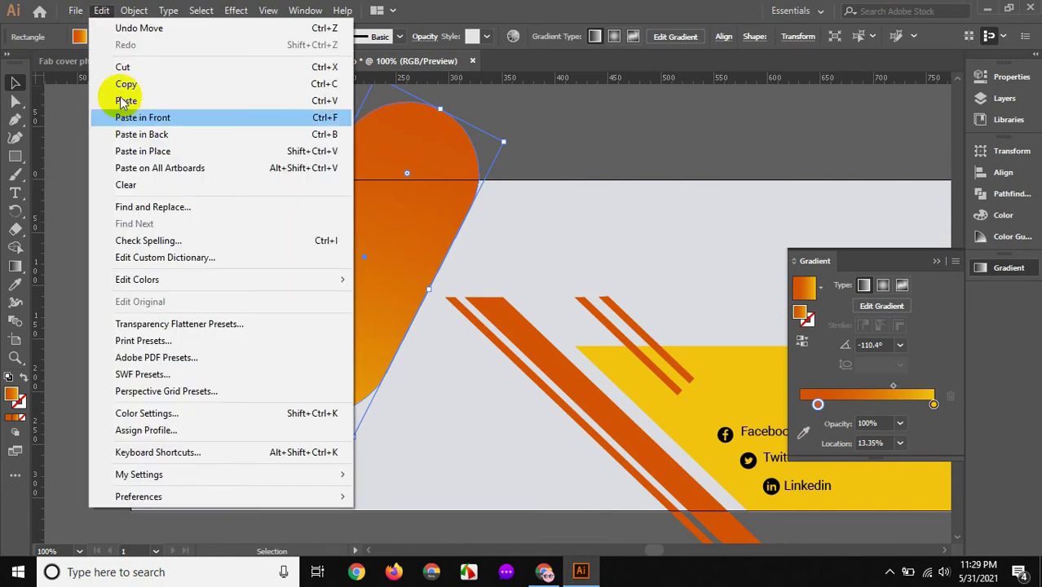
click(101, 10)
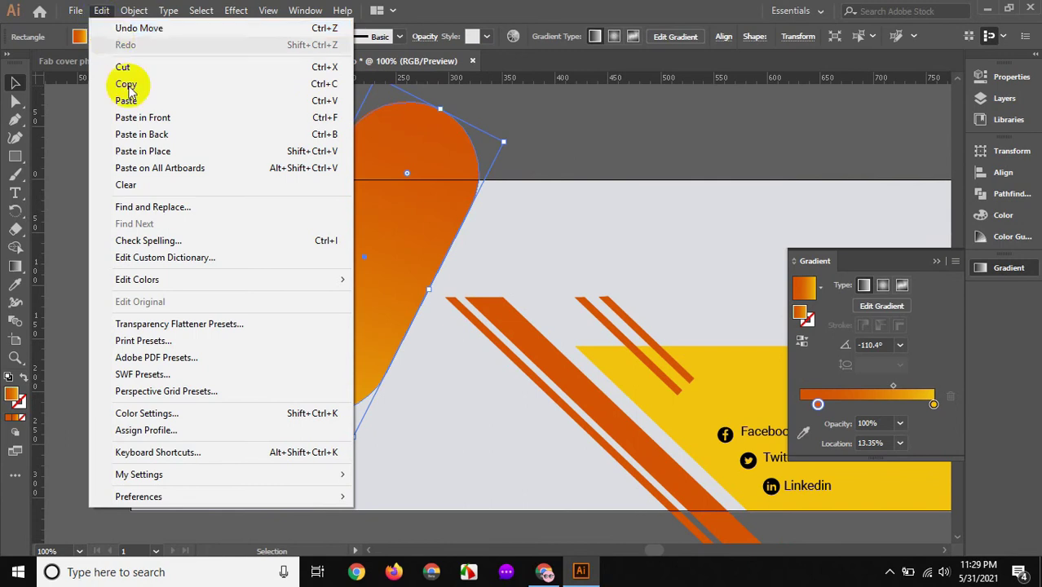
click(140, 122)
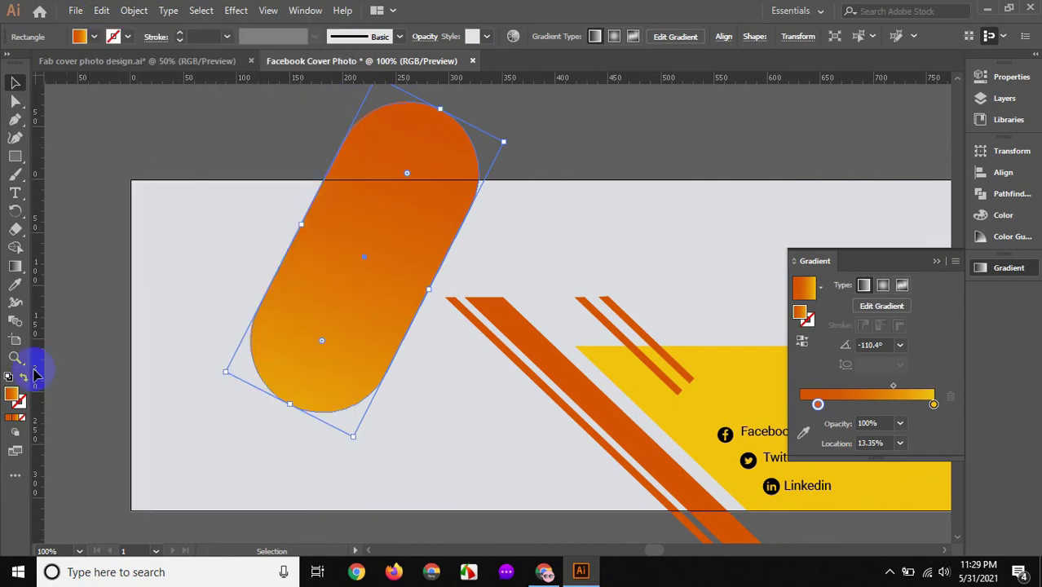
- Give the pill copy no fill and a light grey f2f2f2 outline, trying white first
click(325, 271)
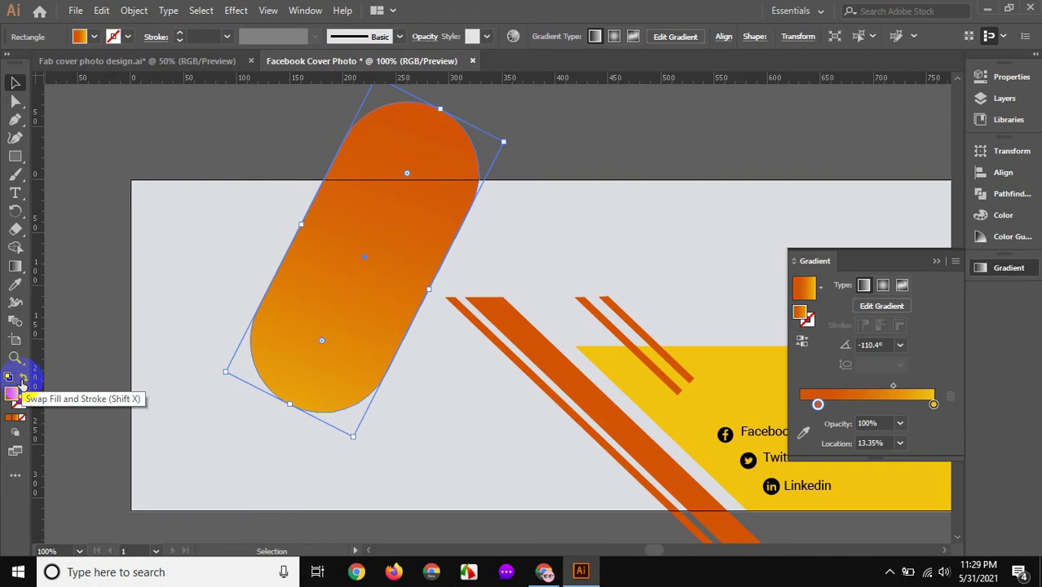
click(23, 376)
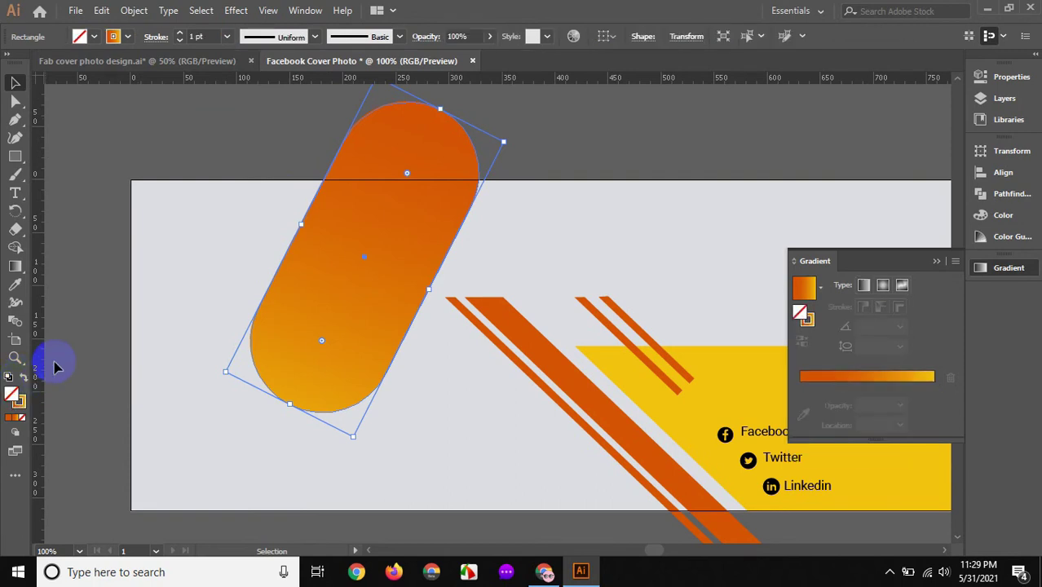
key(F6)
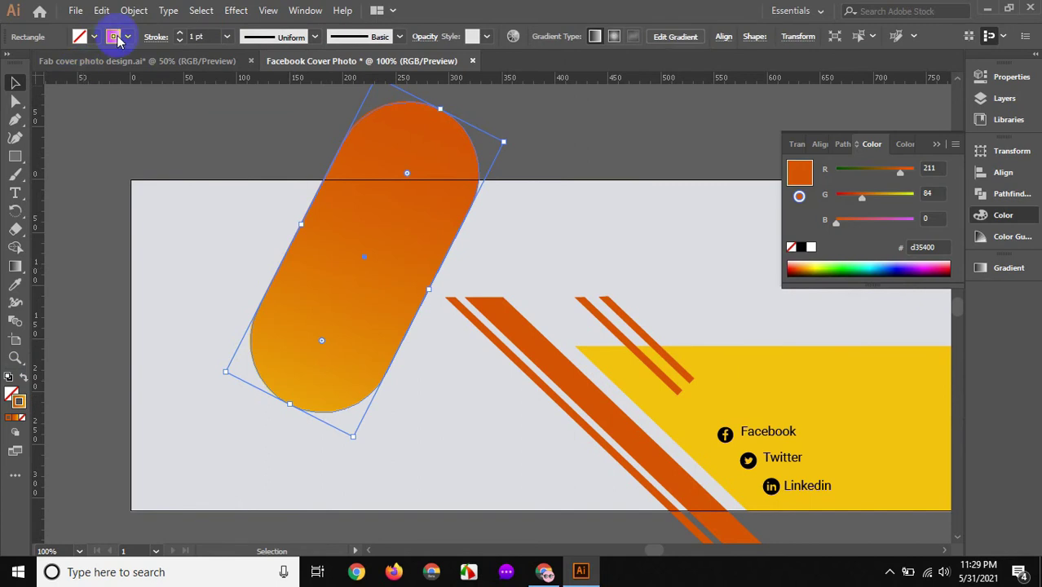
click(117, 39)
click(30, 62)
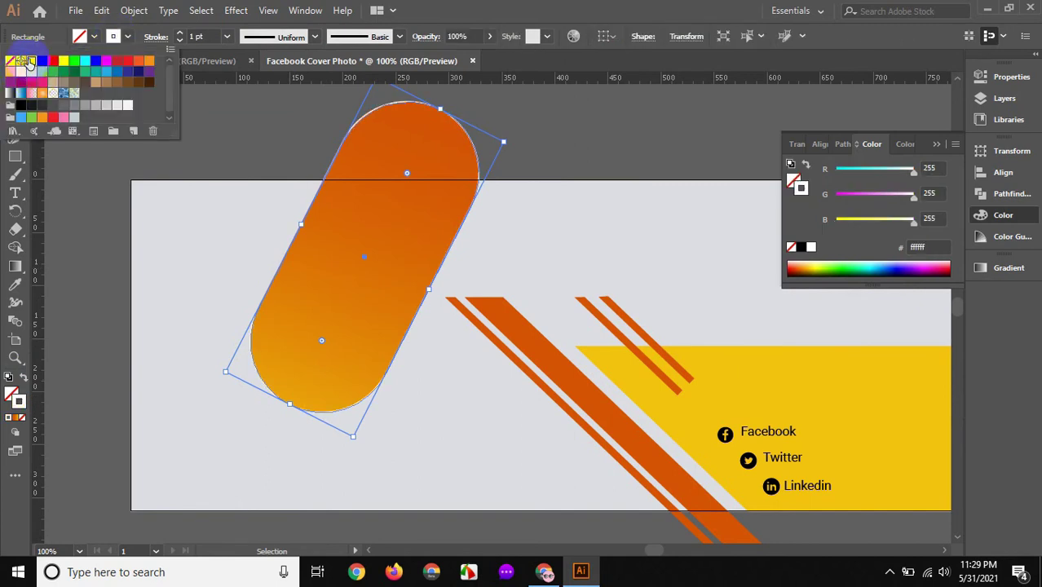
click(183, 38)
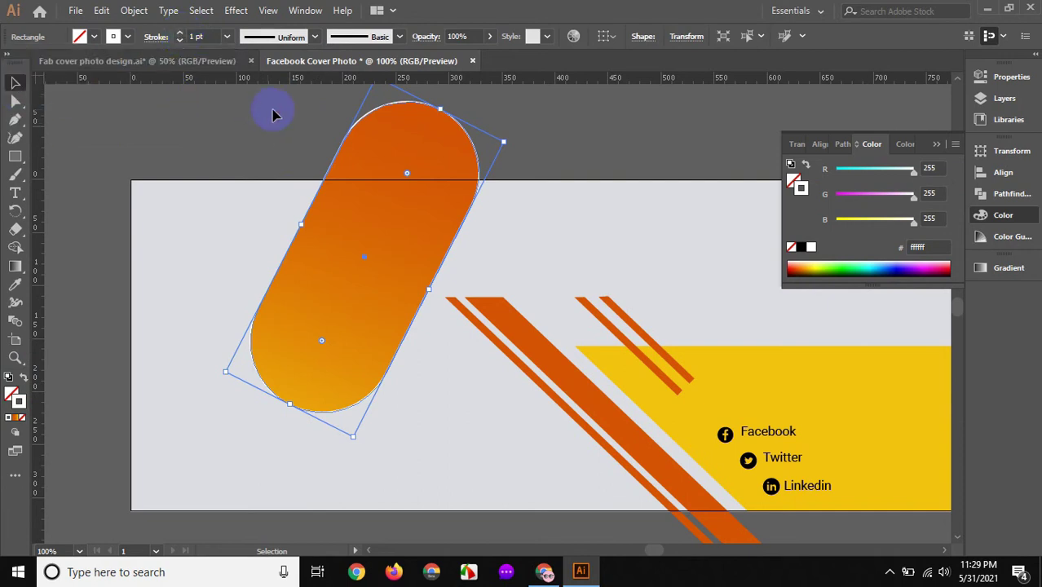
click(334, 112)
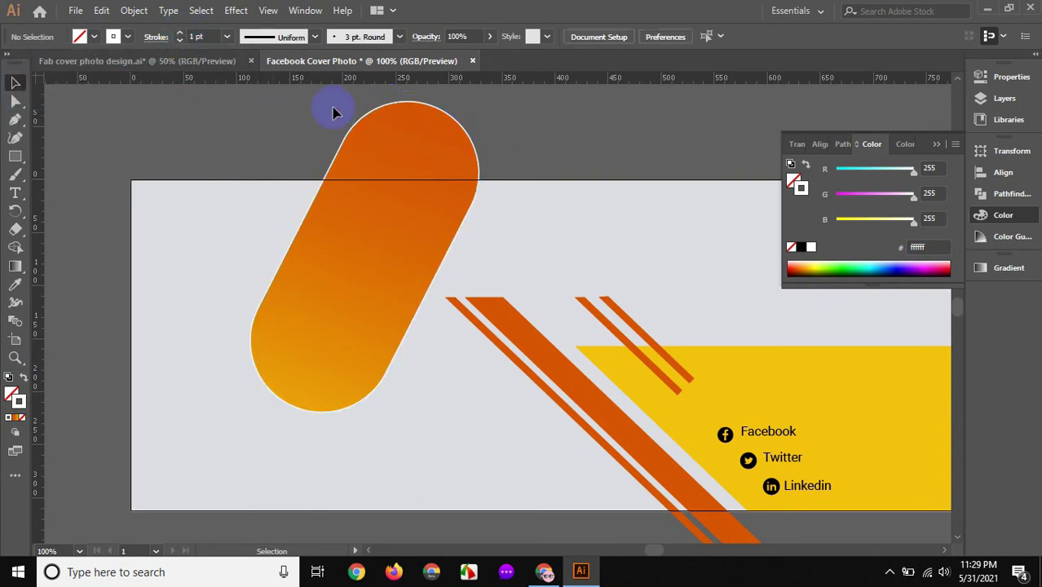
click(369, 137)
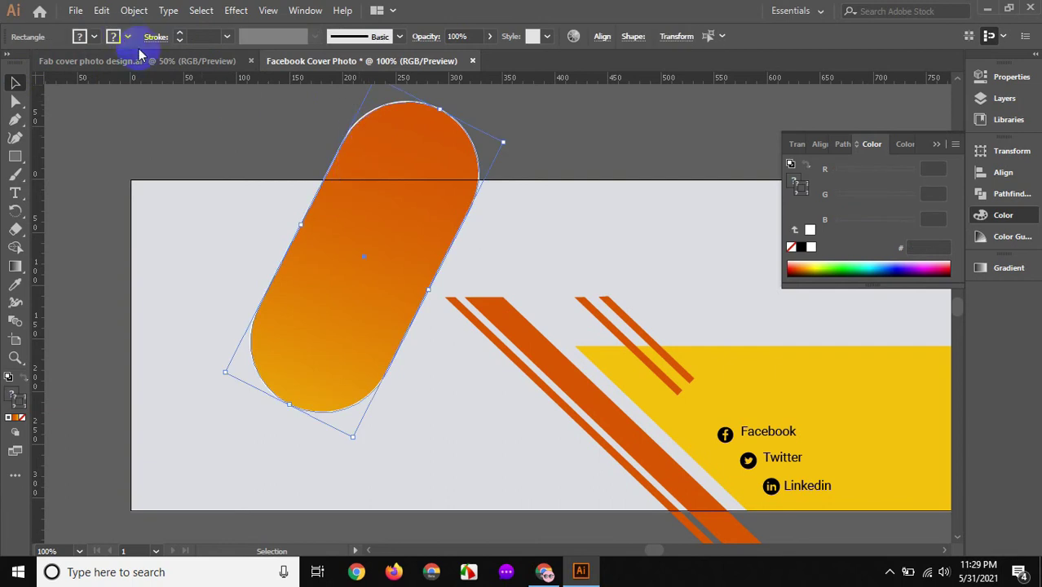
click(351, 129)
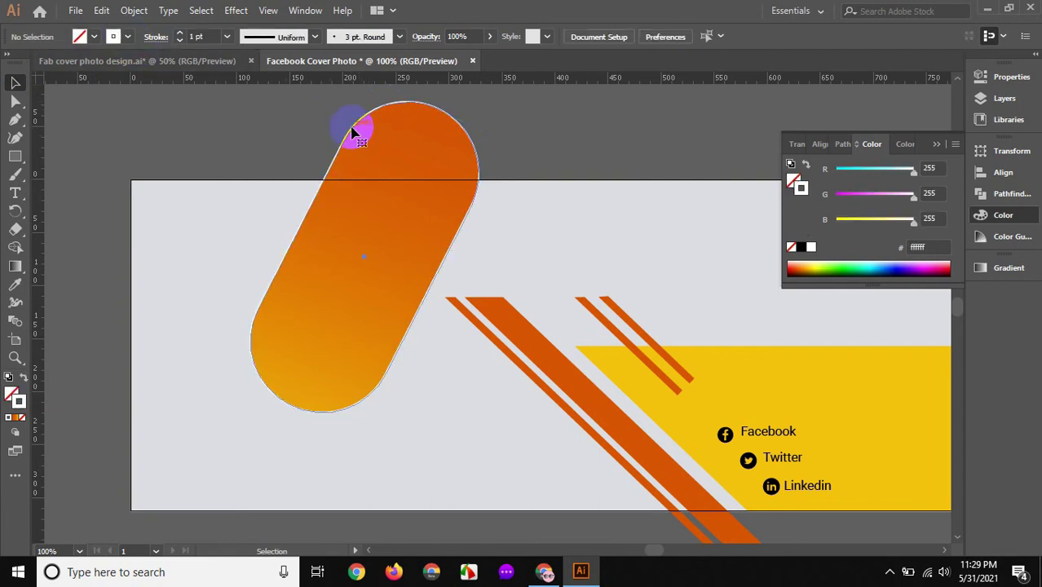
click(352, 132)
click(111, 36)
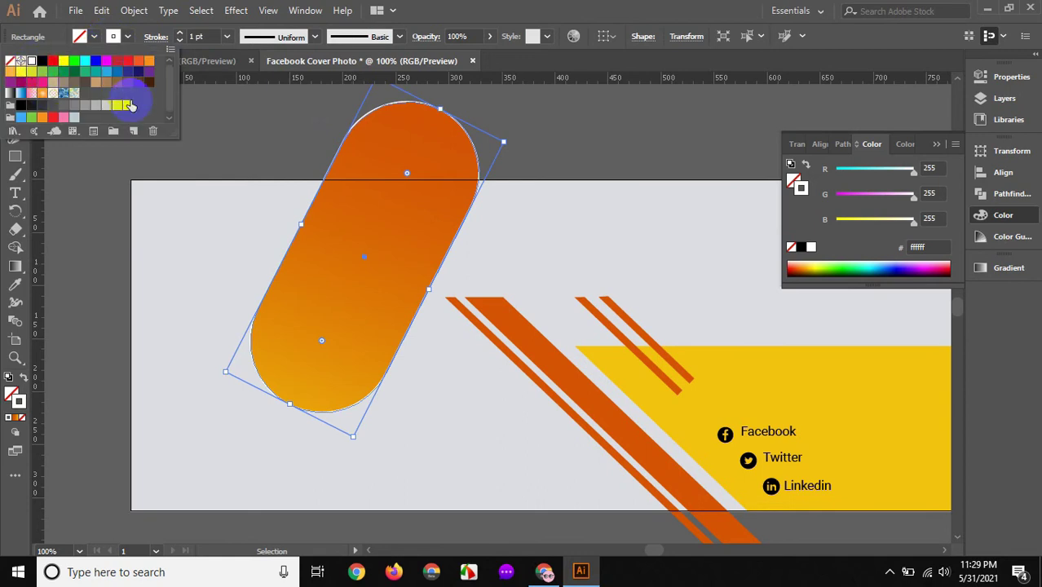
click(128, 106)
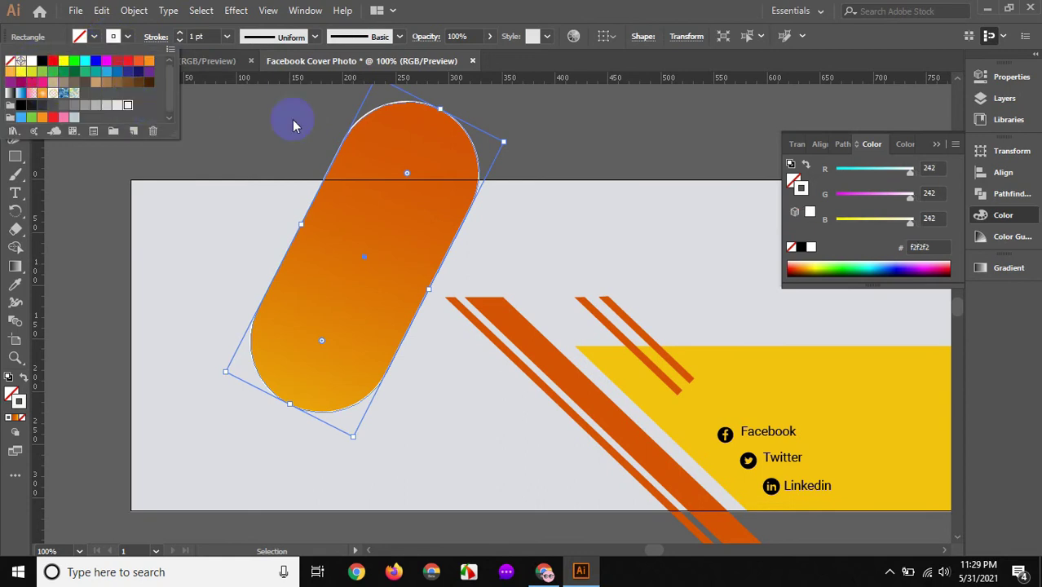
click(351, 125)
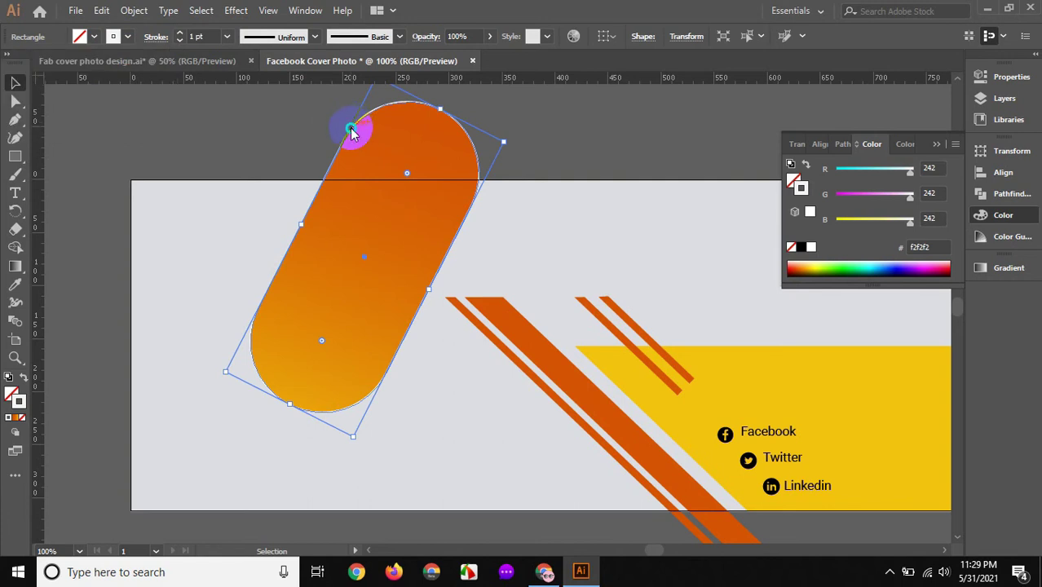
- Bring the outlined pill copy in front of all other artwork with Arrange > Bring to Front
right_click(352, 132)
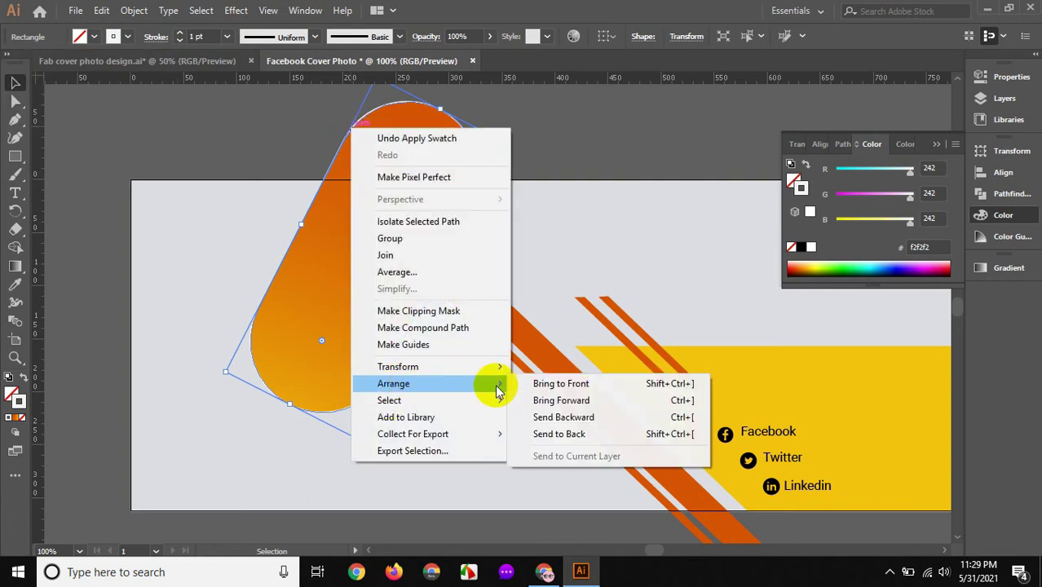
click(545, 383)
click(226, 120)
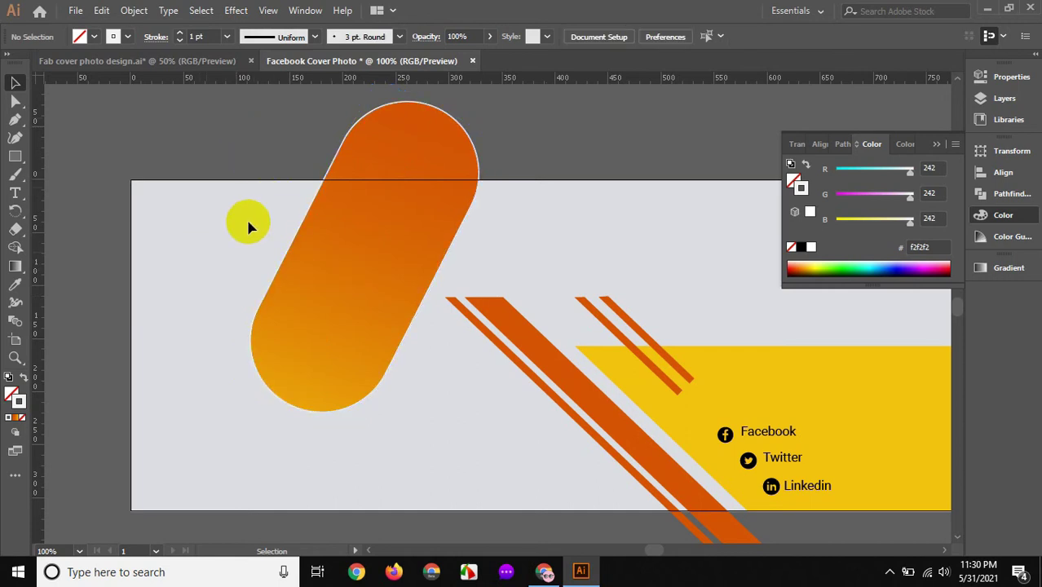
drag(333, 176, 323, 143)
- Increase the outlined pill copy's stroke weight from 1 pt to 2 pt
click(336, 157)
drag(349, 136, 205, 167)
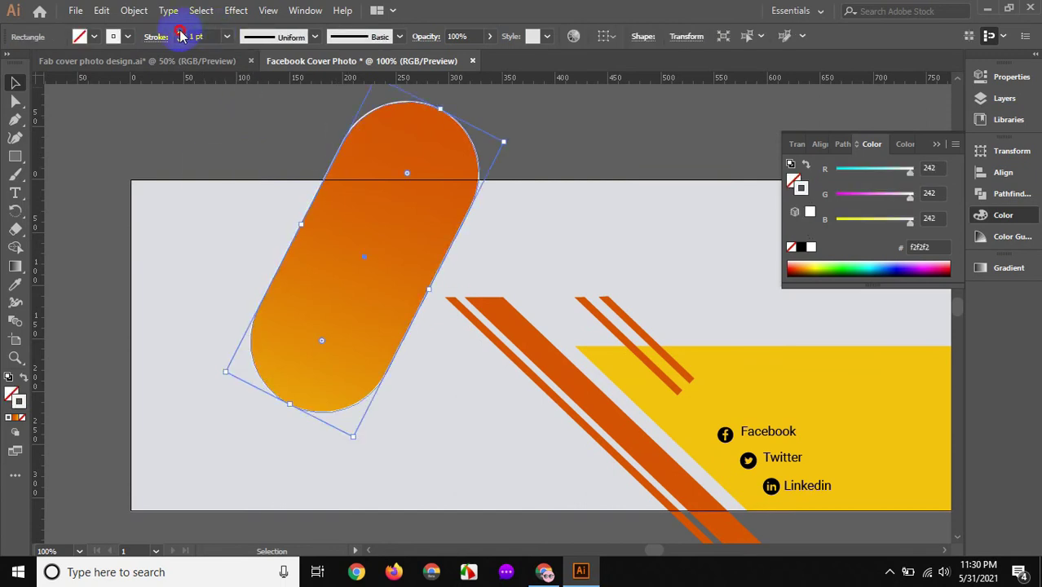
click(180, 33)
click(210, 142)
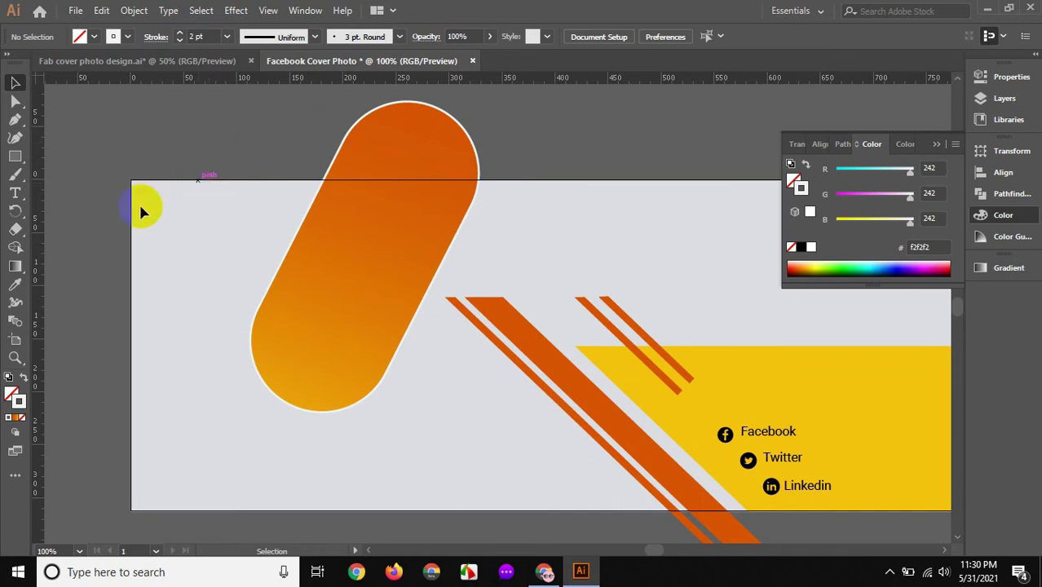
scroll(279, 261, down, 1)
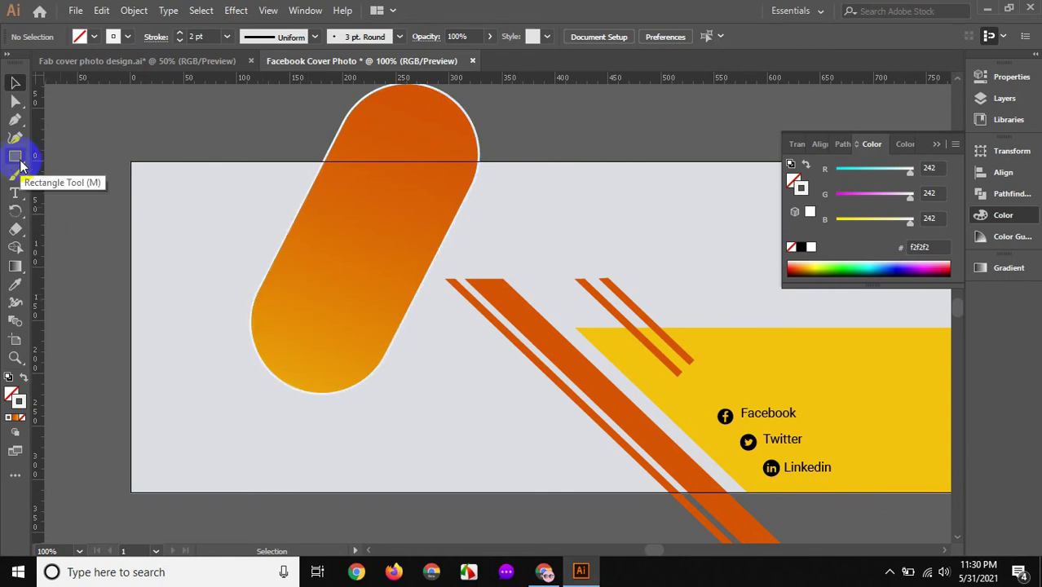
drag(19, 163, 49, 172)
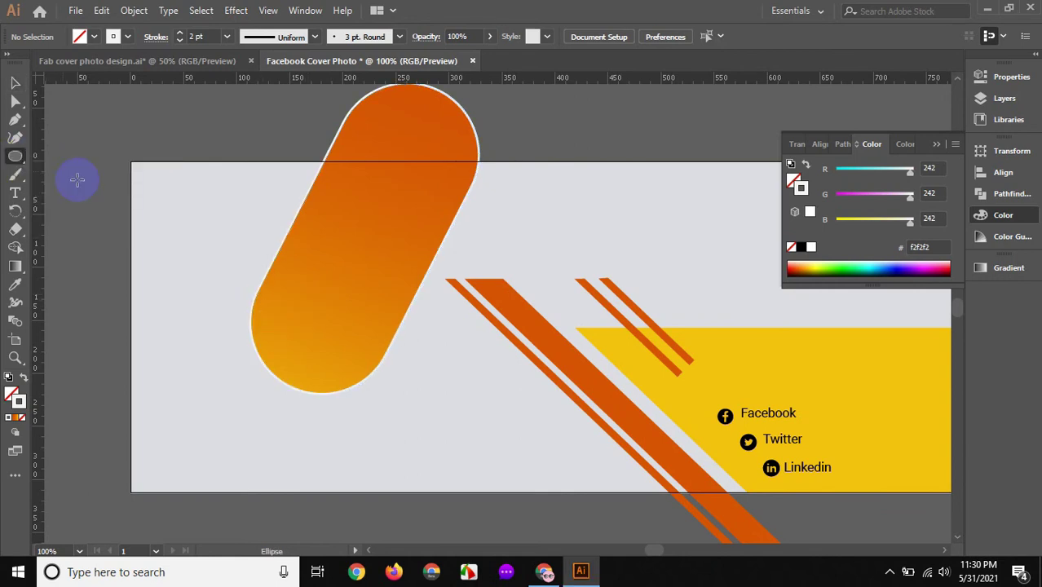
- Draw a circle over the pill's lower rounded end
scroll(95, 204, down, 2)
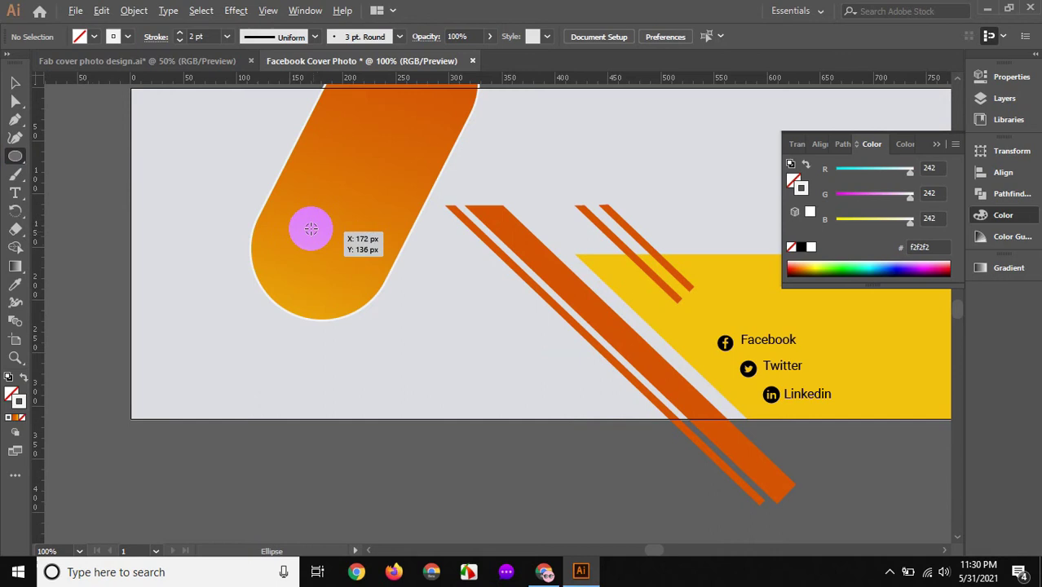
drag(309, 228, 353, 271)
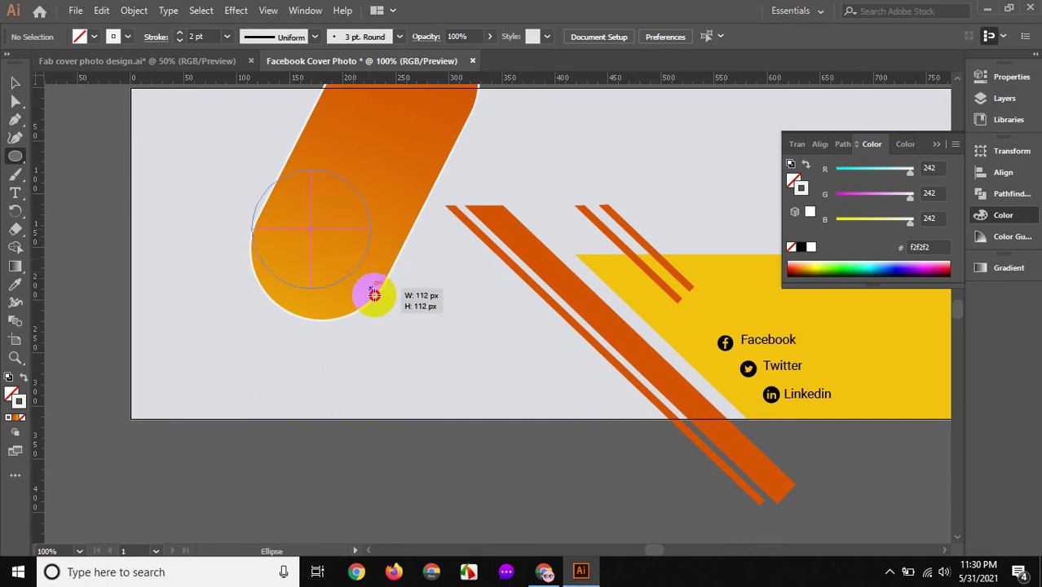
drag(353, 271, 375, 294)
click(14, 82)
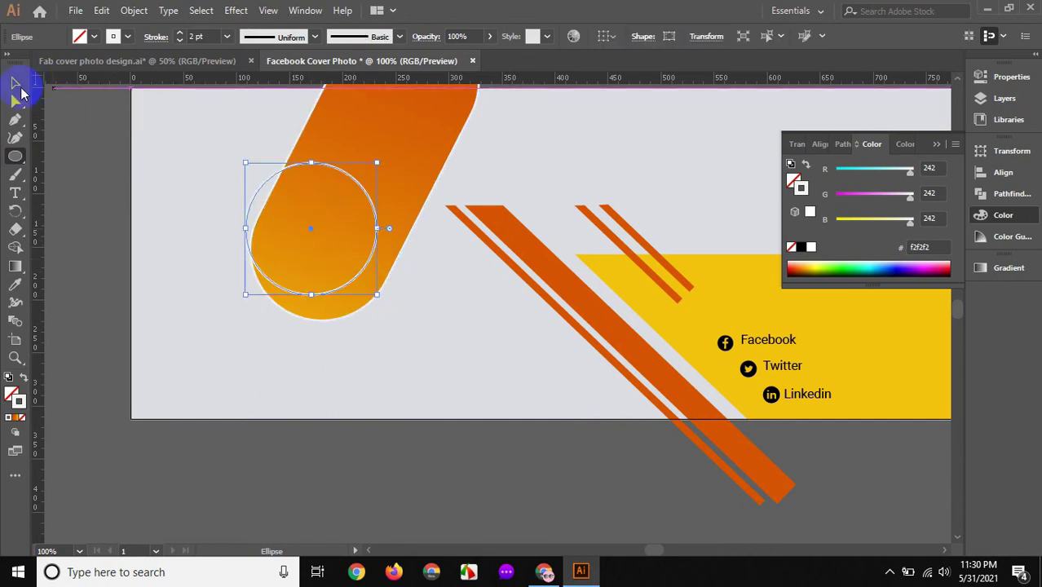
scroll(286, 163, up, 3)
drag(307, 135, 402, 232)
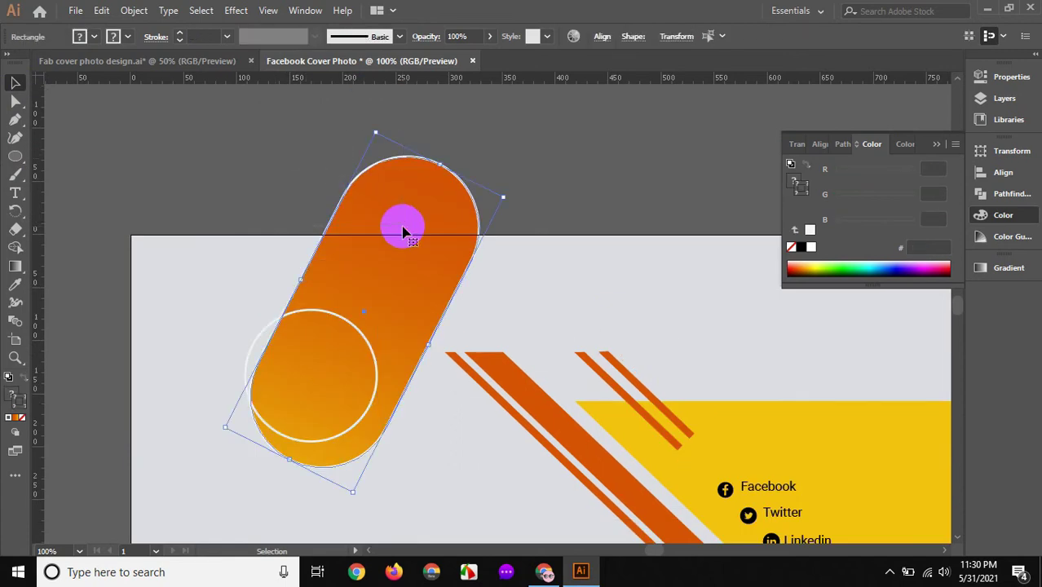
key(a)
key(ctrl+shift+a)
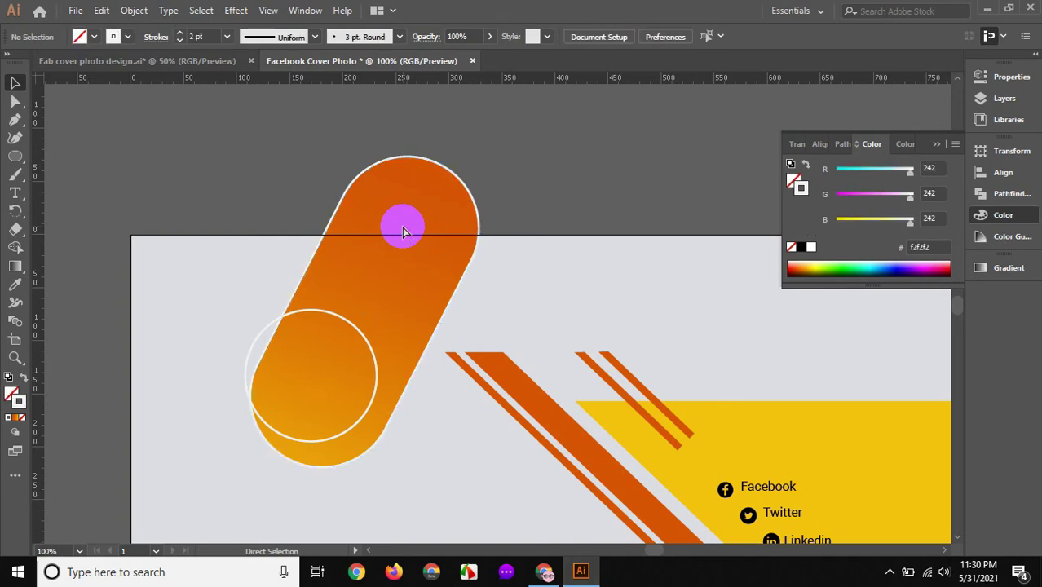
key(v)
- Fit the circle to the pill's end at about 132 px and give it f2f2f2 fill, no outline
drag(332, 322, 344, 344)
drag(385, 465, 393, 472)
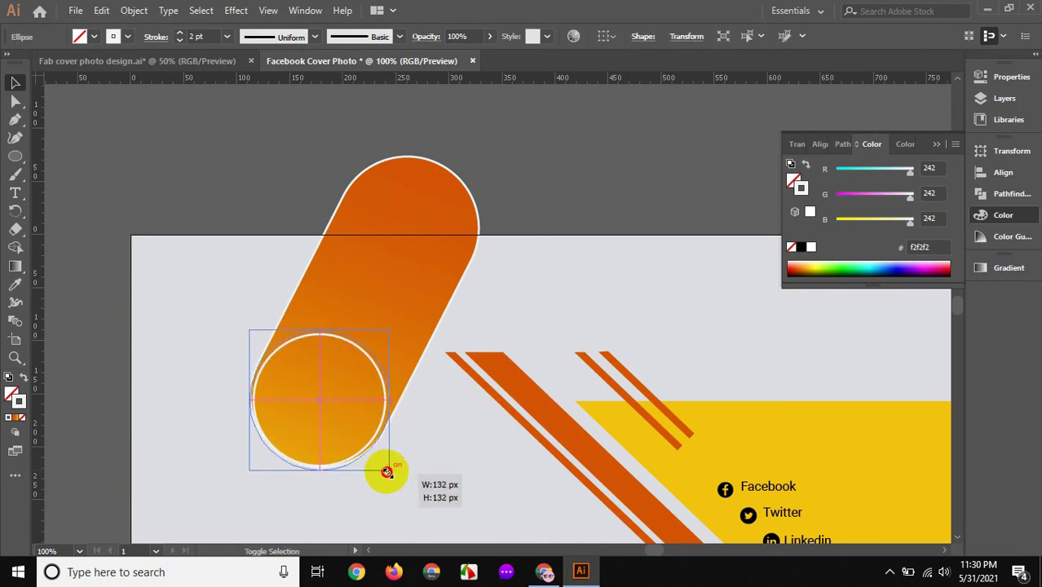
drag(392, 472, 388, 468)
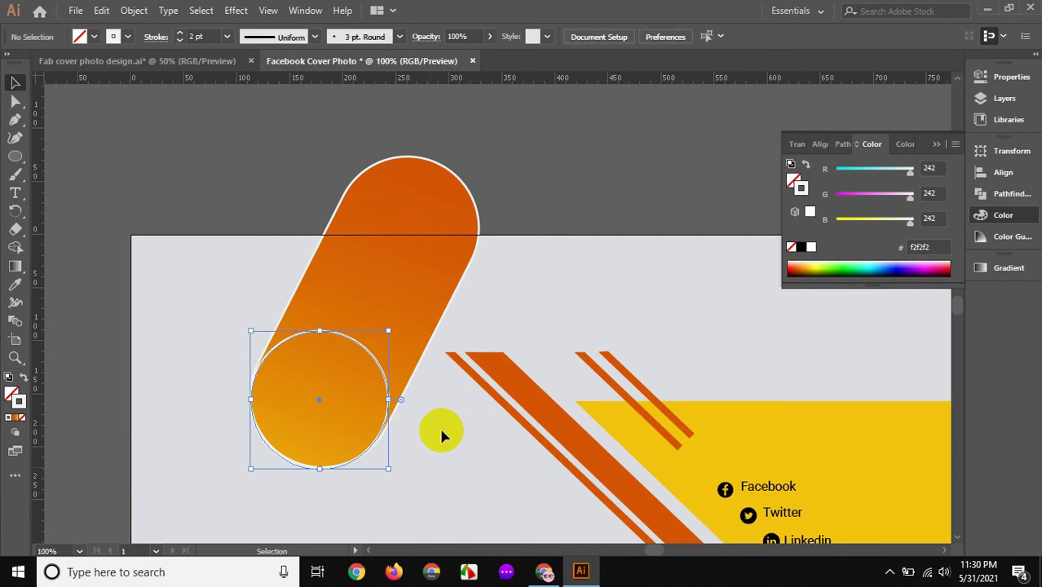
click(409, 439)
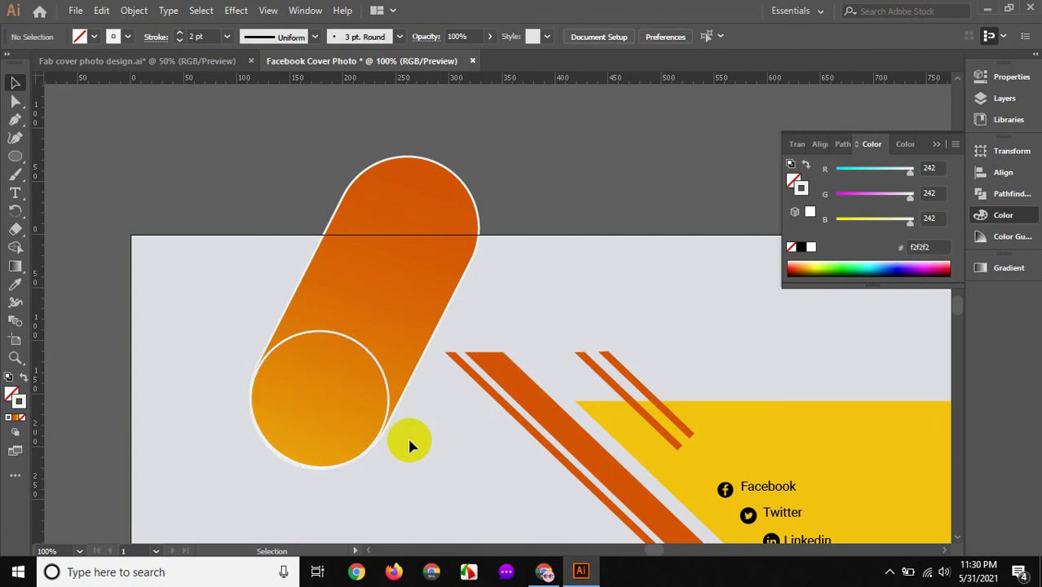
click(351, 344)
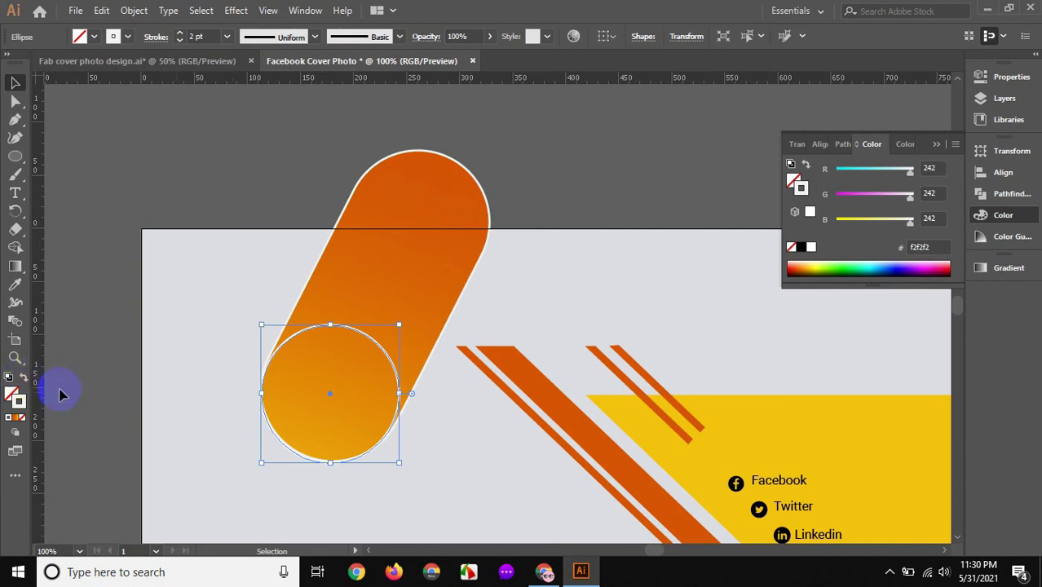
click(24, 379)
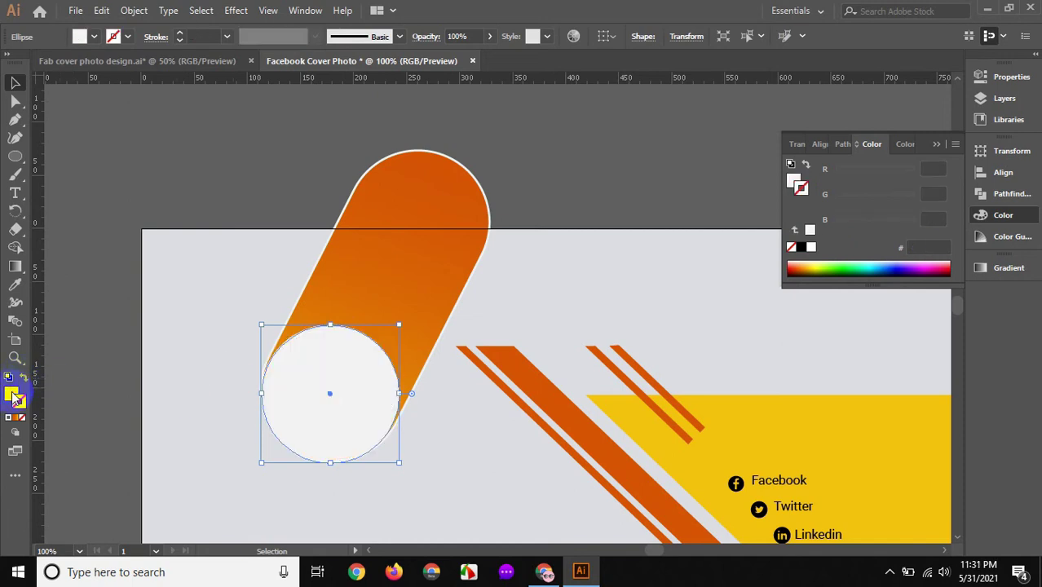
- Bring the black-and-white guitarist photo from the Fab cover photo design document onto the cover's left side
click(13, 394)
click(138, 60)
drag(603, 335, 353, 332)
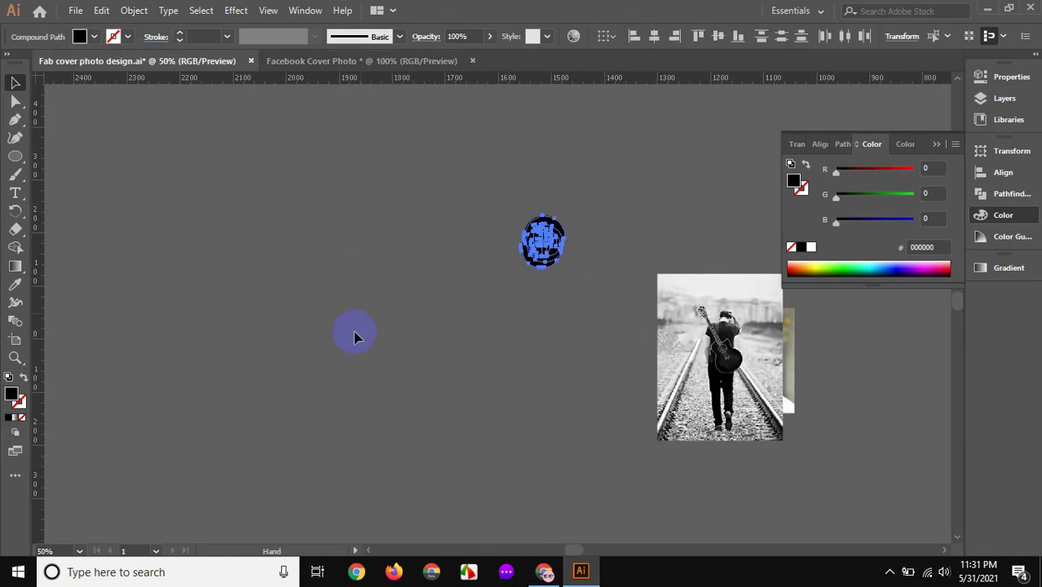
click(433, 390)
drag(440, 407, 323, 72)
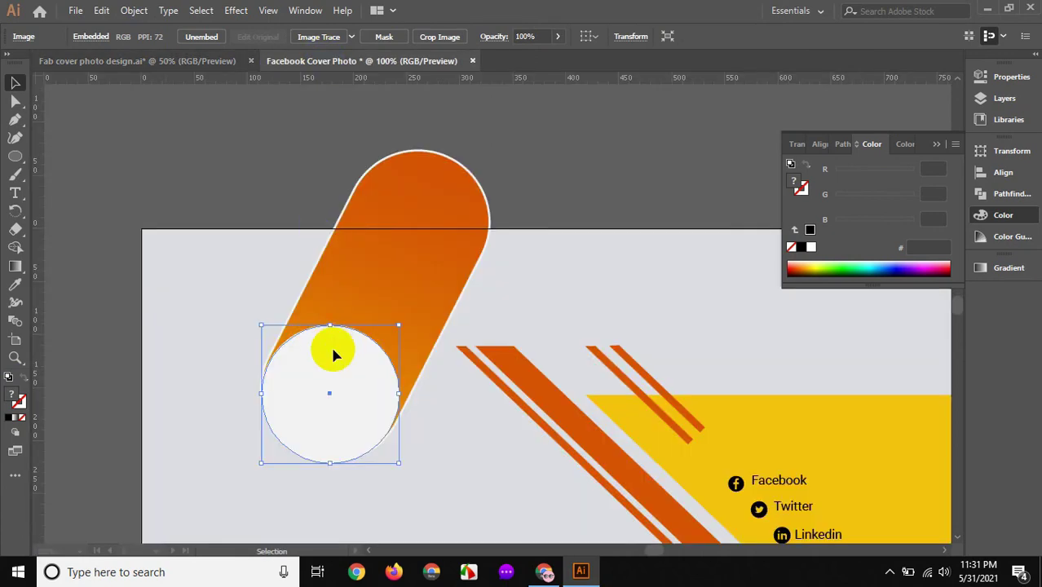
mouse_move(323, 72)
mouse_down()
mouse_move(332, 356)
mouse_move(261, 318)
mouse_move(206, 351)
mouse_up()
click(385, 293)
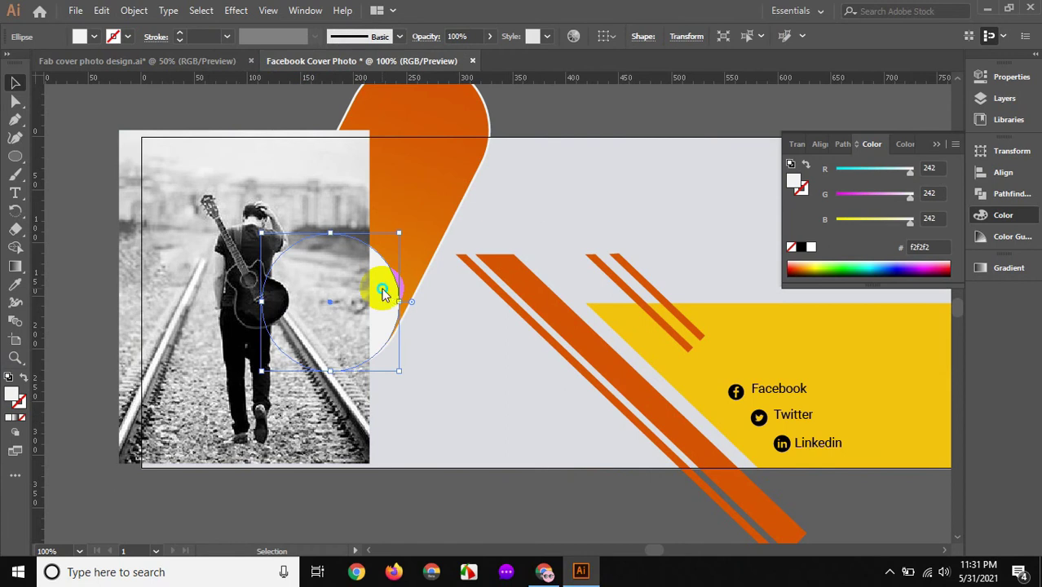
- Bring the circle in front of the photo and make a clipping mask of photo and circle
right_click(383, 293)
mouse_move(424, 478)
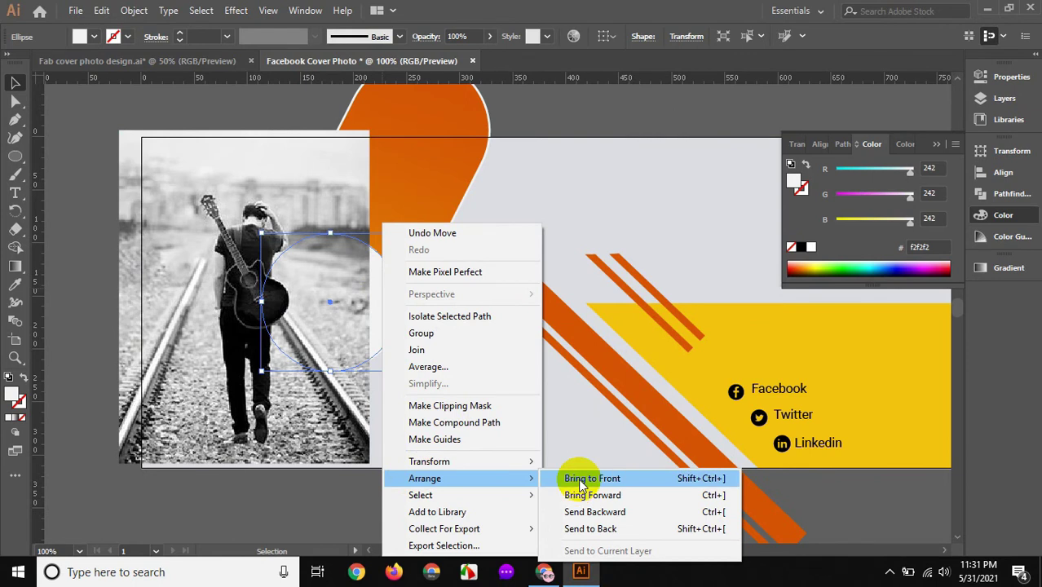
click(578, 478)
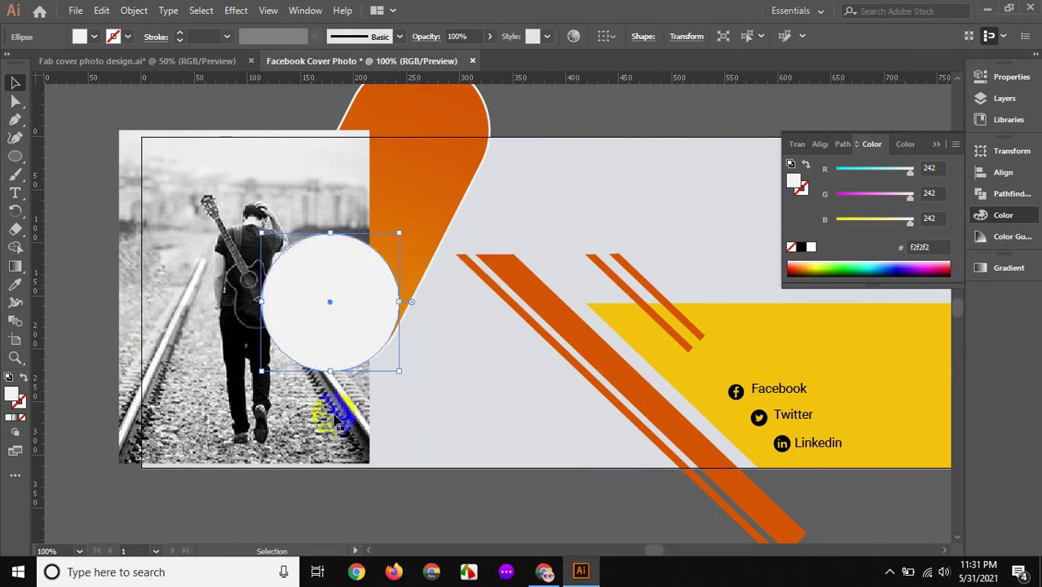
drag(335, 418, 384, 423)
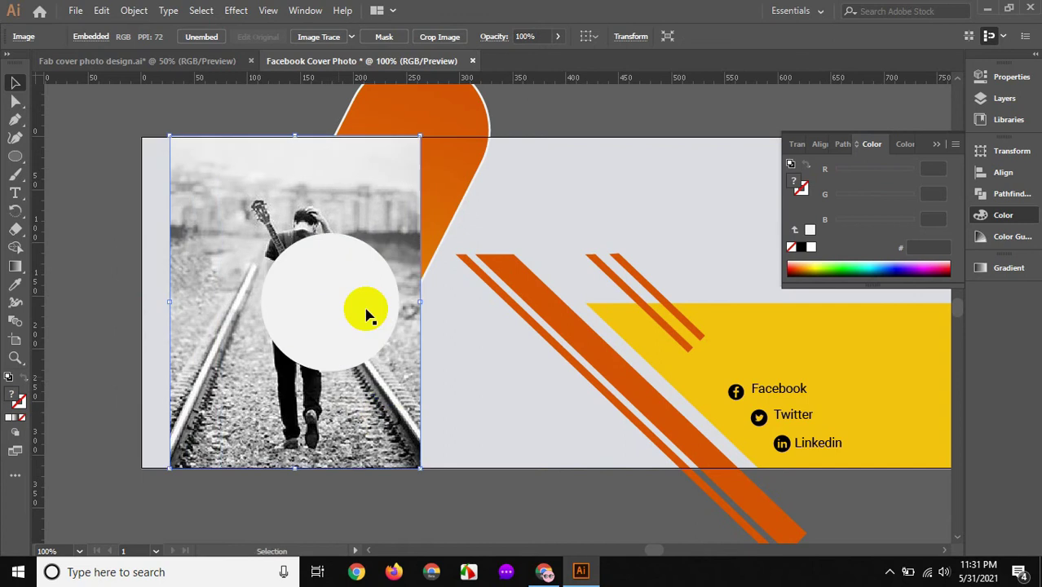
click(454, 341)
drag(466, 363, 327, 324)
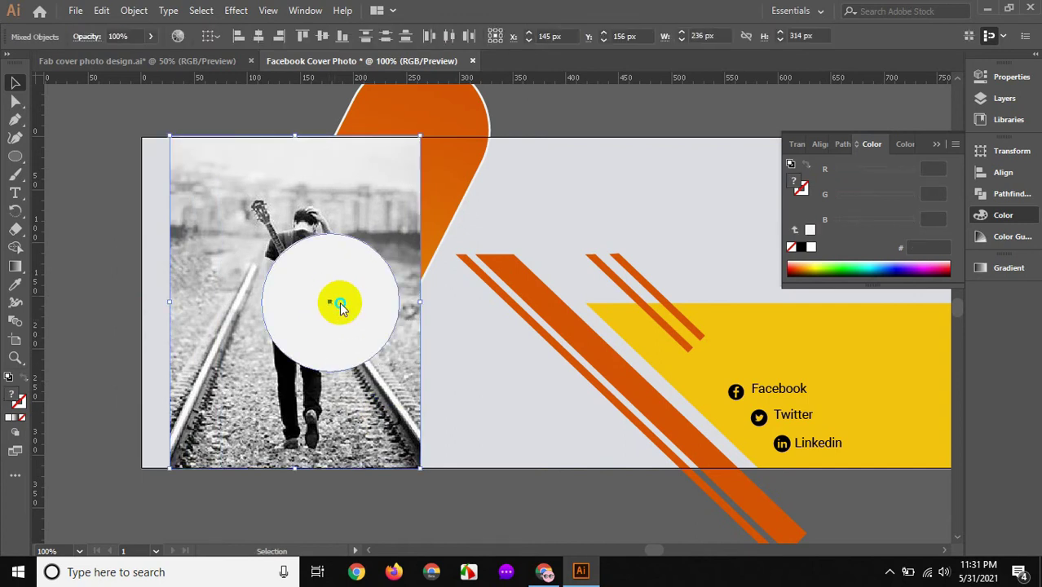
right_click(340, 305)
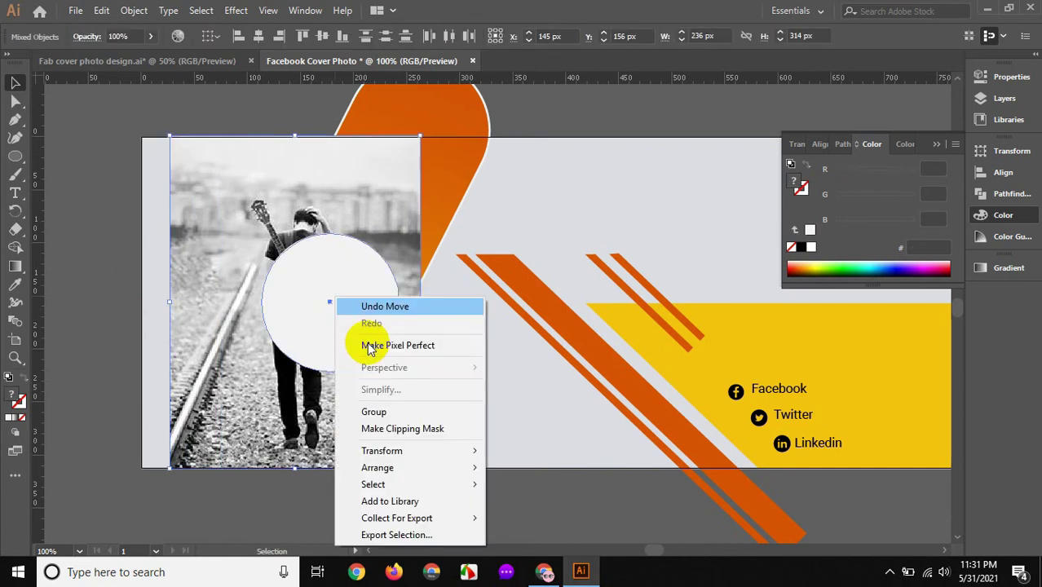
click(383, 429)
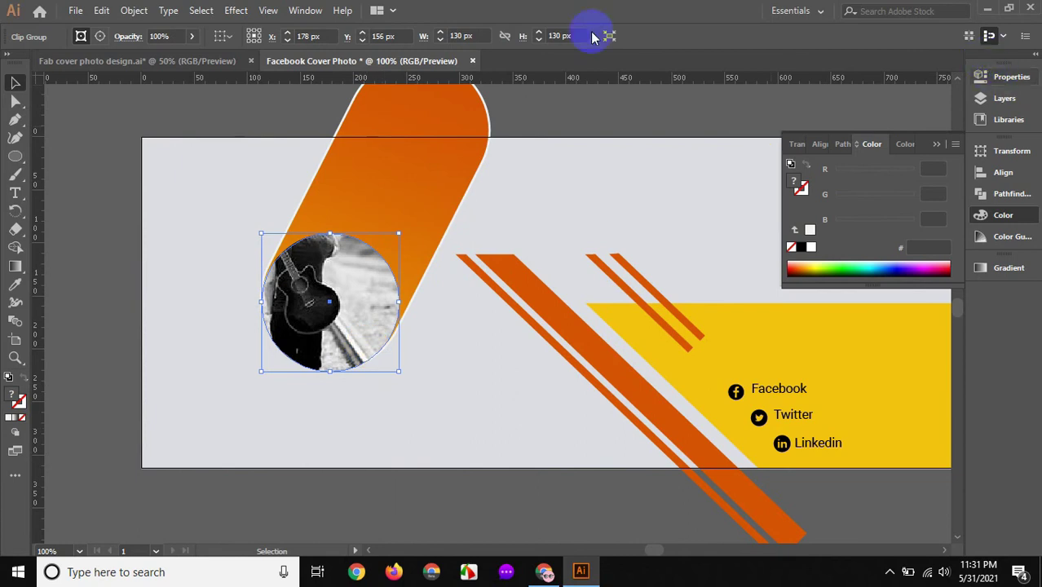
click(304, 10)
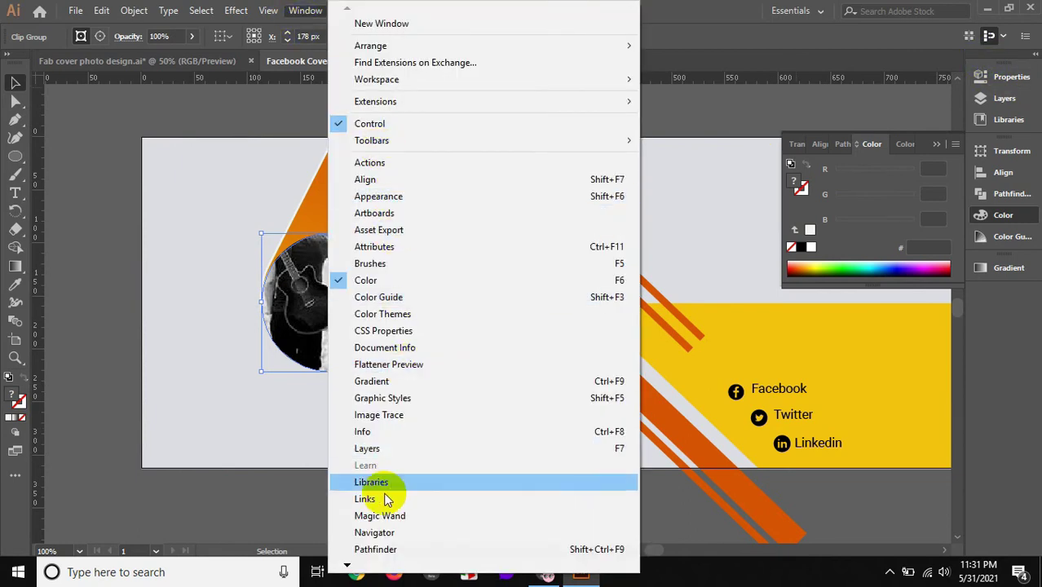
- Target the photo inside Layer 1's clip group, then shrink and centre the guitarist in the circle
click(374, 450)
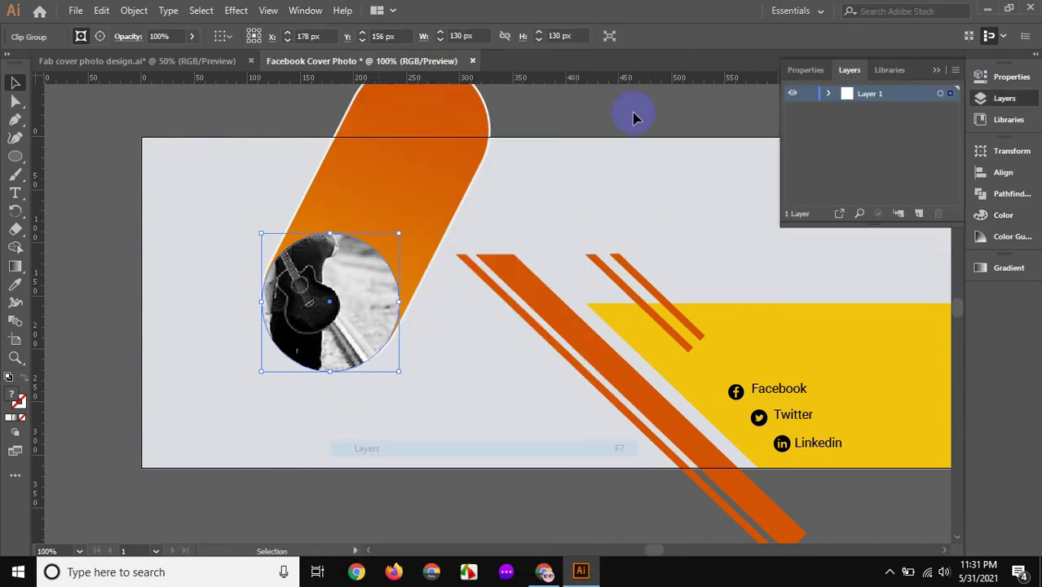
click(829, 94)
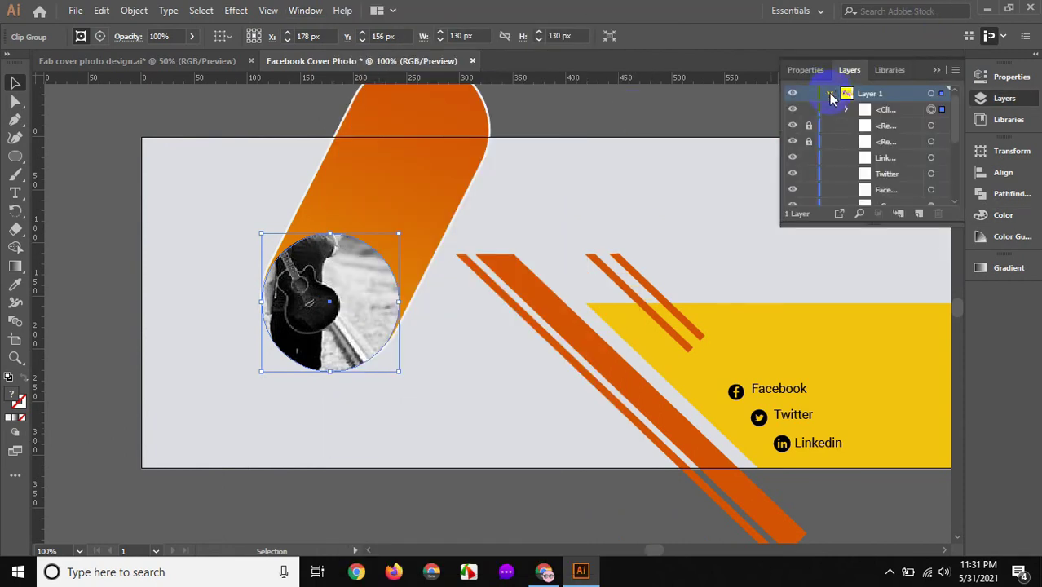
click(847, 110)
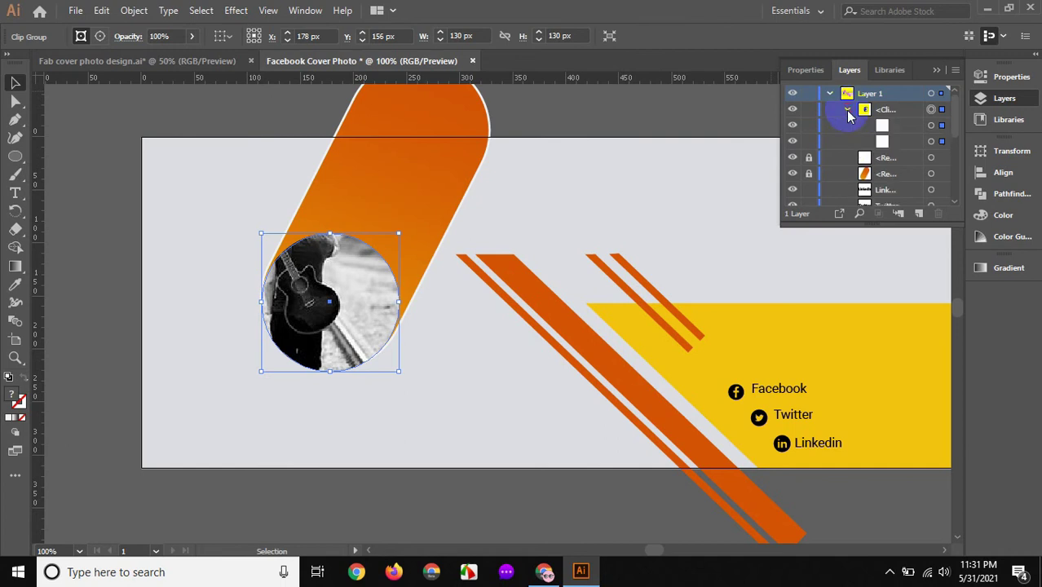
click(931, 142)
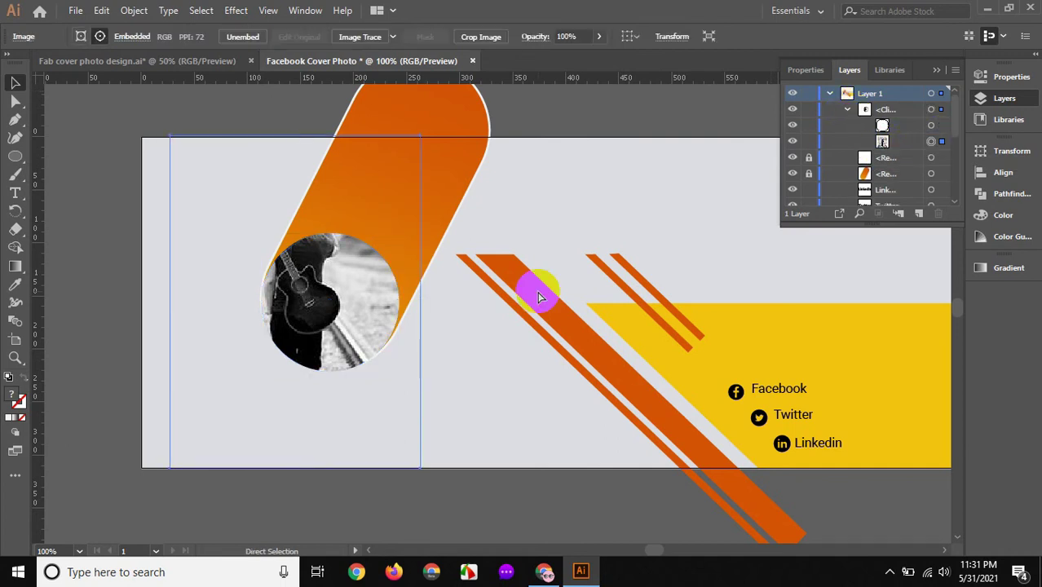
key(ctrl+t)
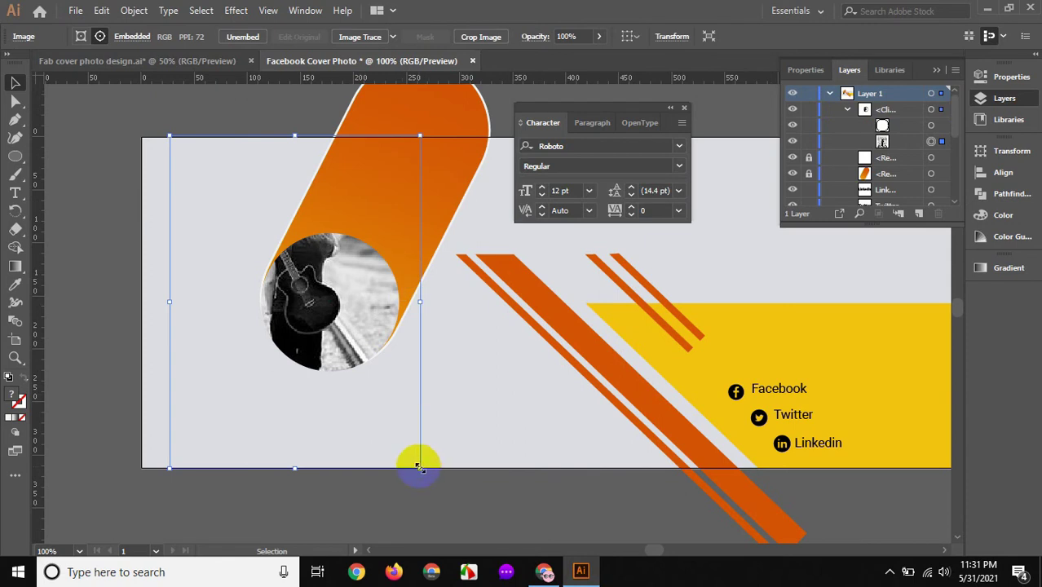
drag(418, 467, 372, 424)
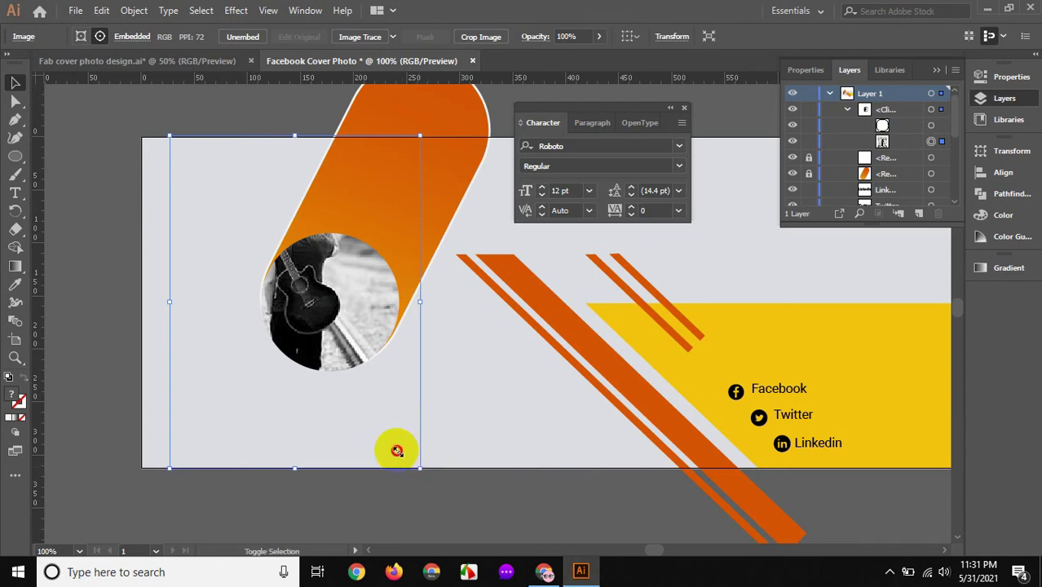
drag(347, 372, 374, 374)
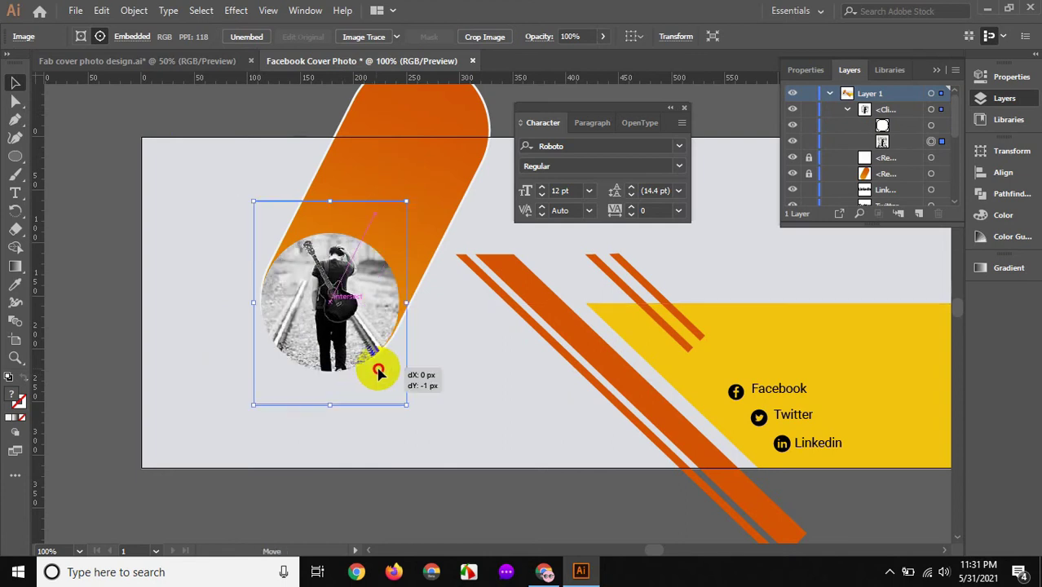
drag(374, 373, 383, 371)
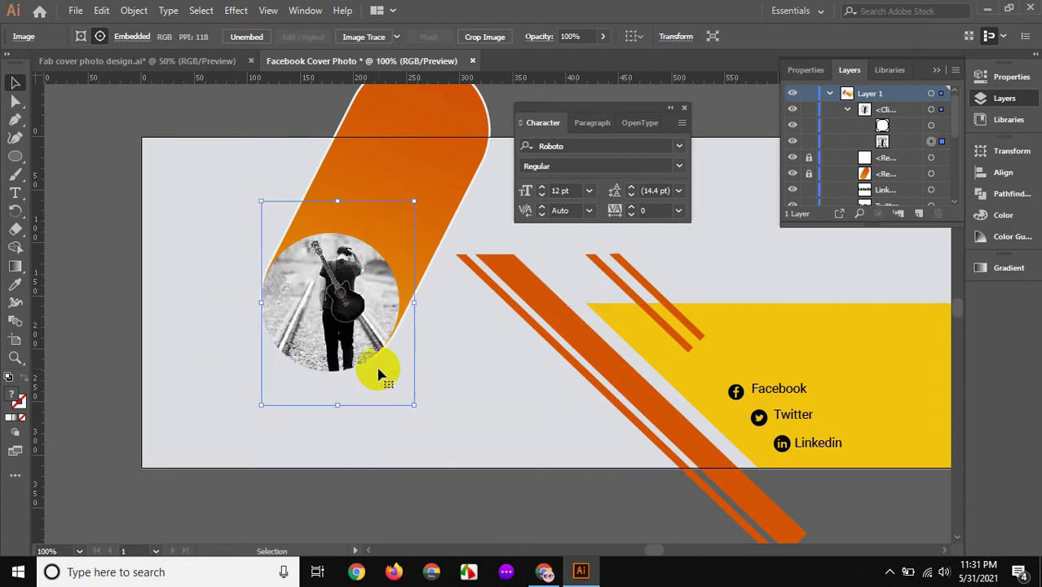
- Select and deselect the clipped photo group to check the guitarist's framing
click(433, 377)
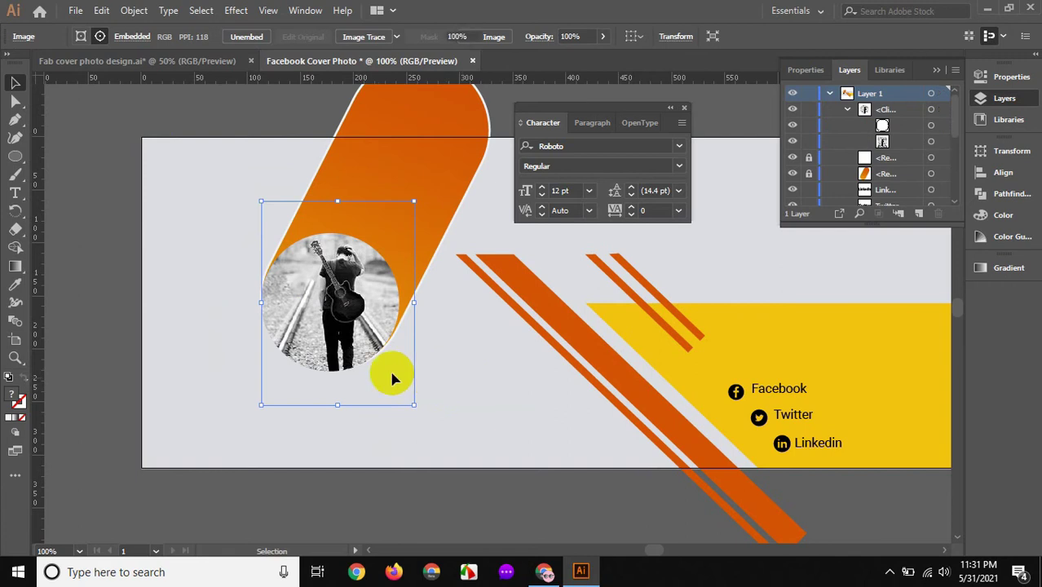
click(250, 319)
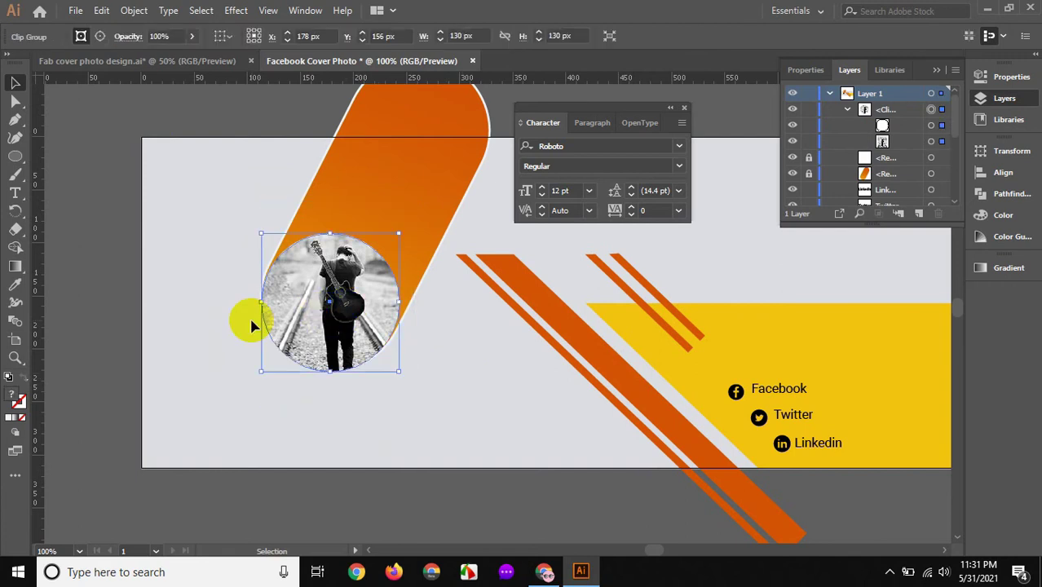
click(466, 368)
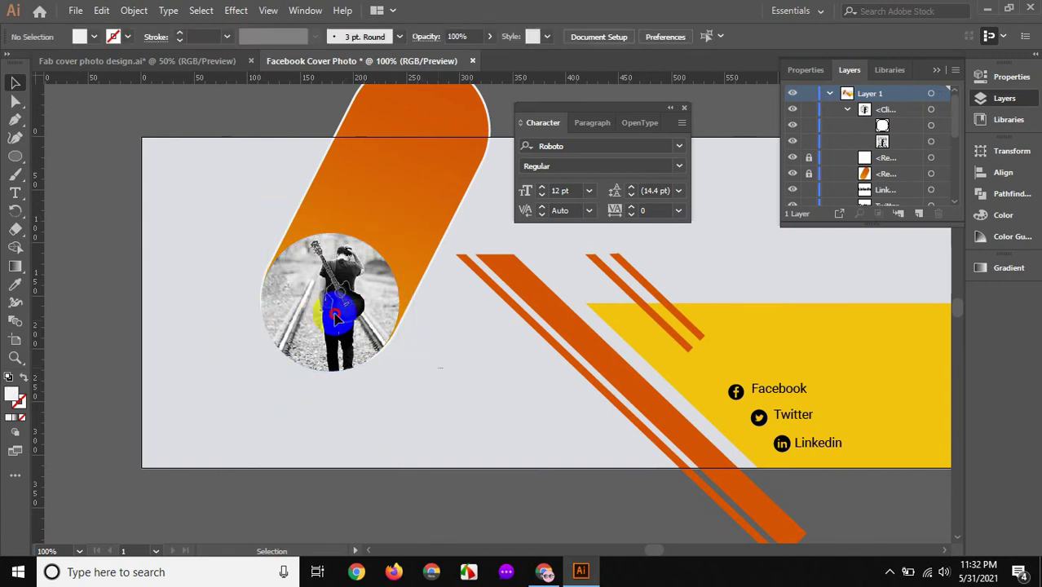
drag(335, 318, 373, 338)
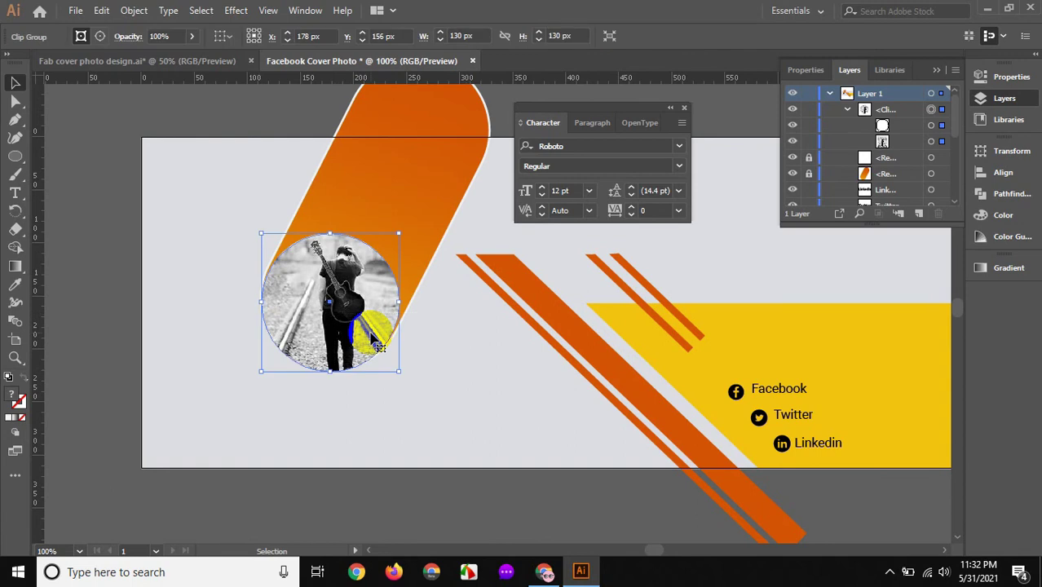
key(a)
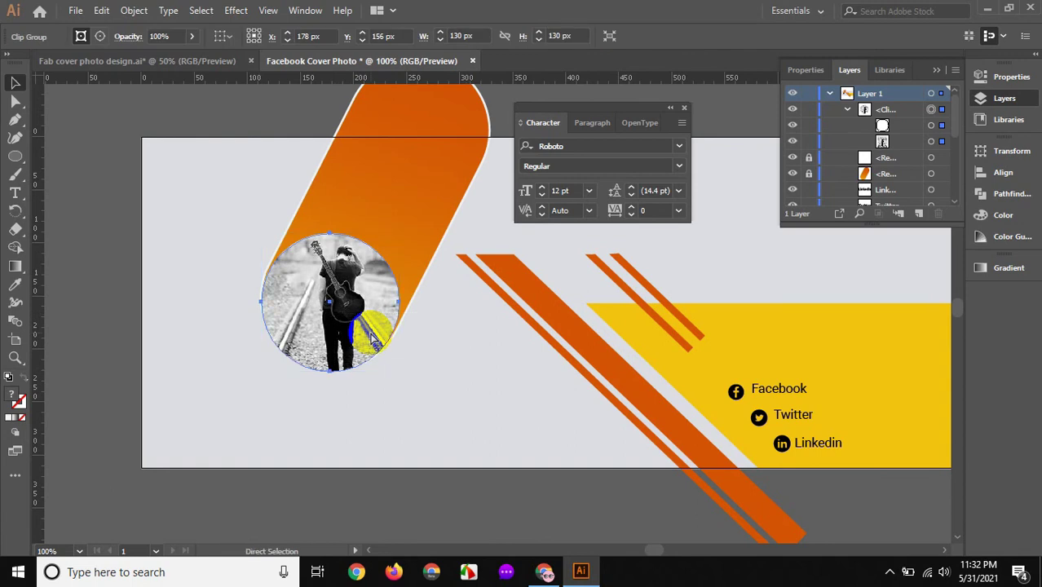
key(ctrl+shift+a)
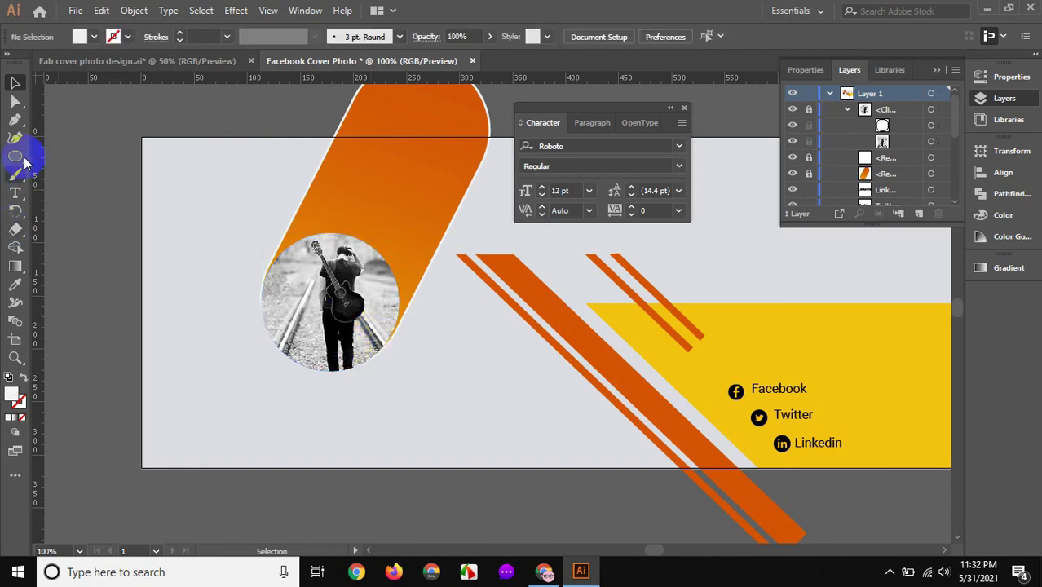
- Draw a new circle as a white outline ring and move it over the round photo
click(24, 160)
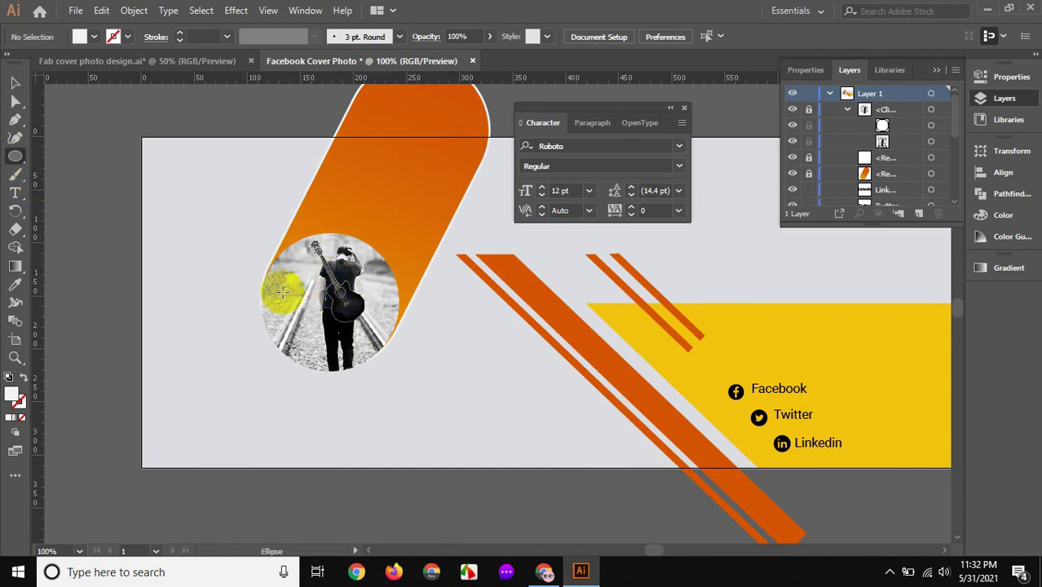
mouse_move(283, 287)
mouse_down()
mouse_move(340, 316)
mouse_move(365, 366)
mouse_up()
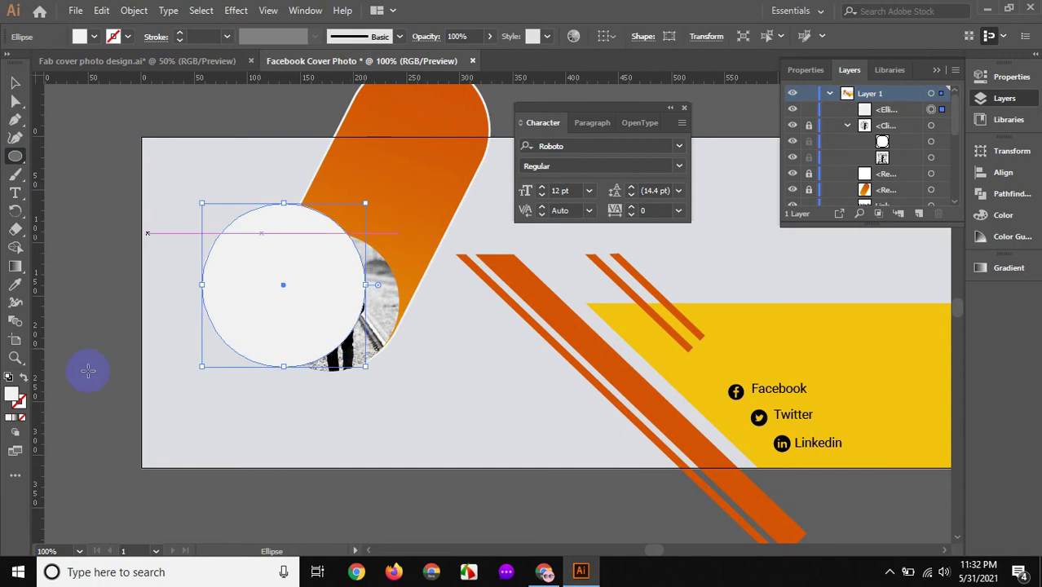
click(24, 378)
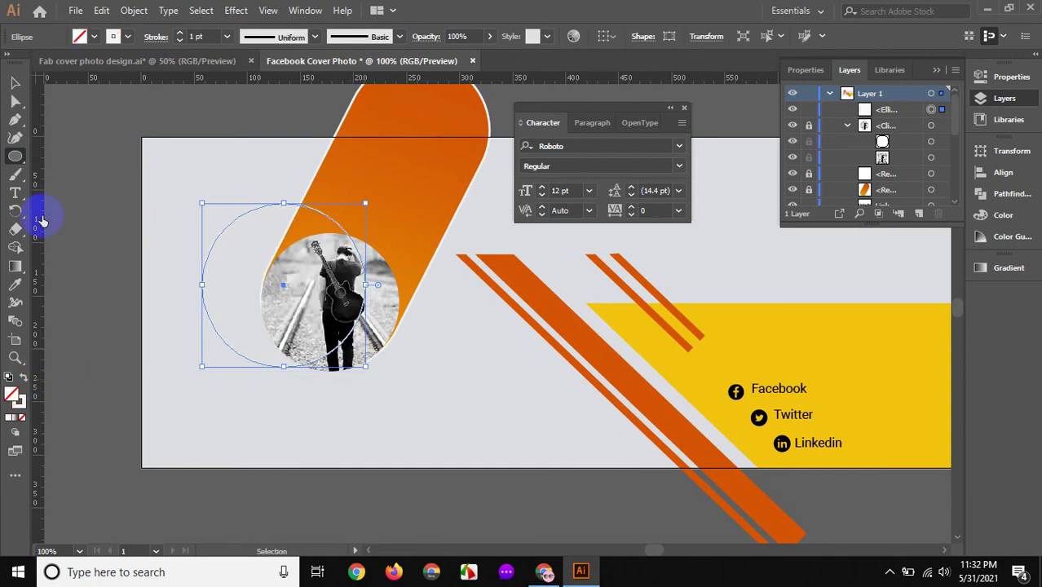
click(14, 84)
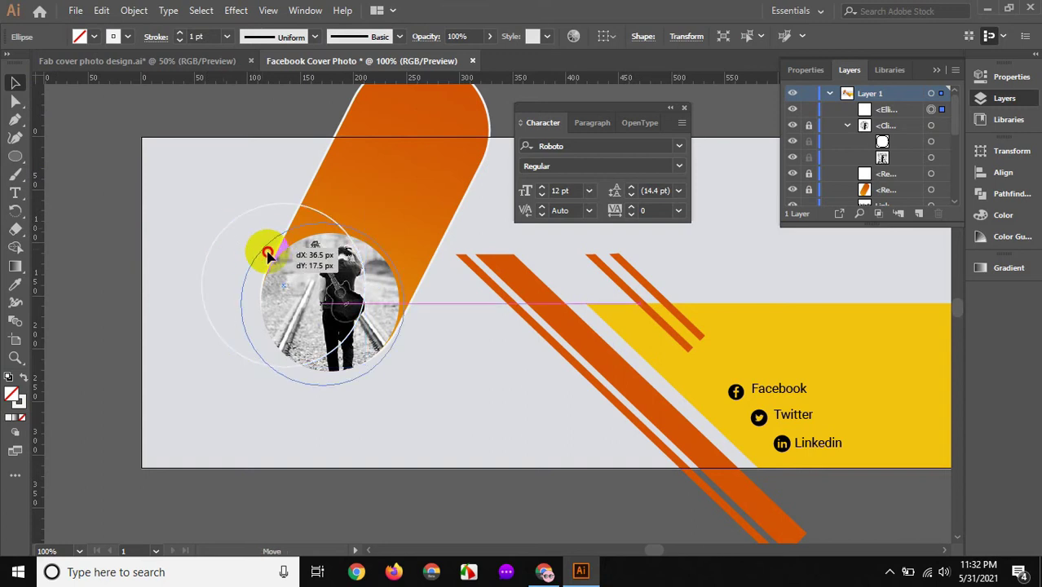
drag(254, 248, 301, 275)
- Give the ring a 2 pt stroke and shrink it toward the photo's size
click(399, 357)
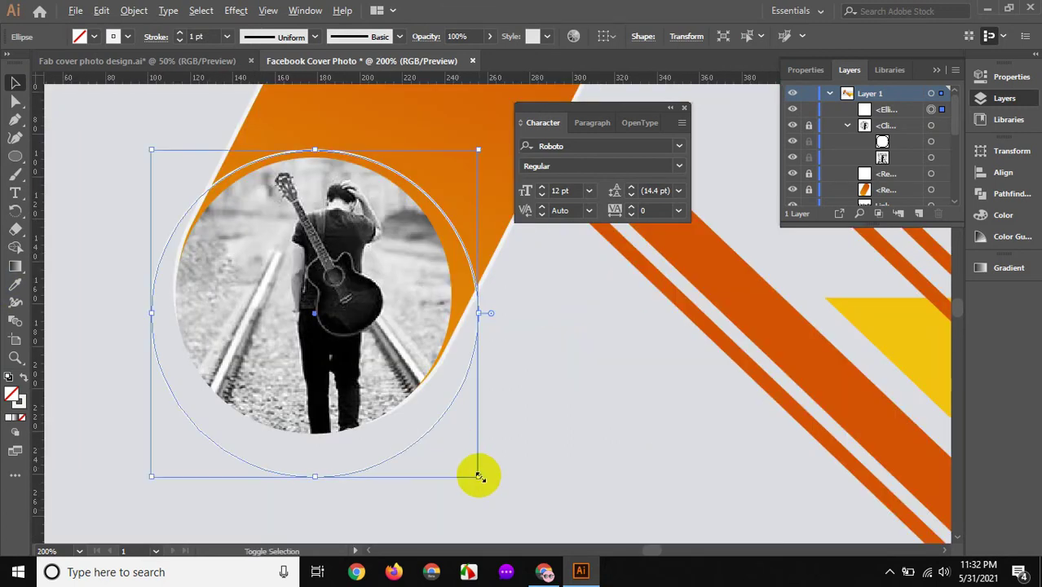
drag(478, 475, 459, 462)
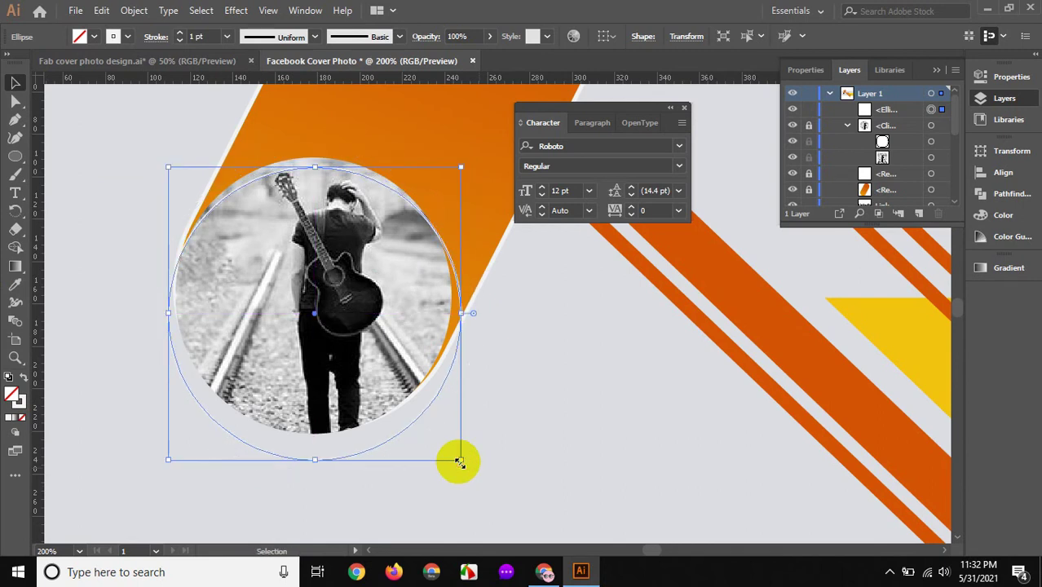
key(Up)
key(Up)
key(Up)
key(Up)
key(Up)
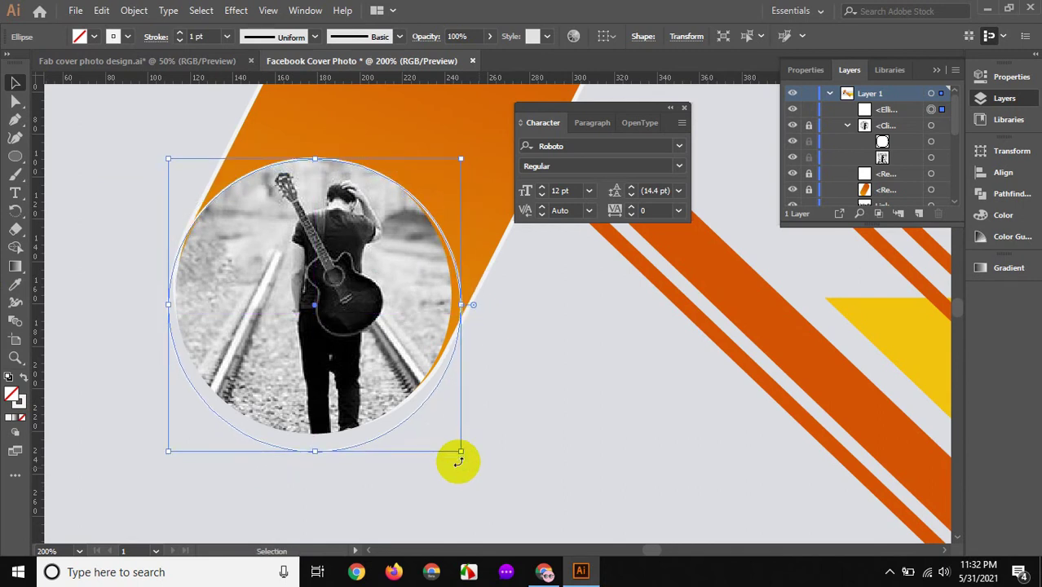
click(178, 37)
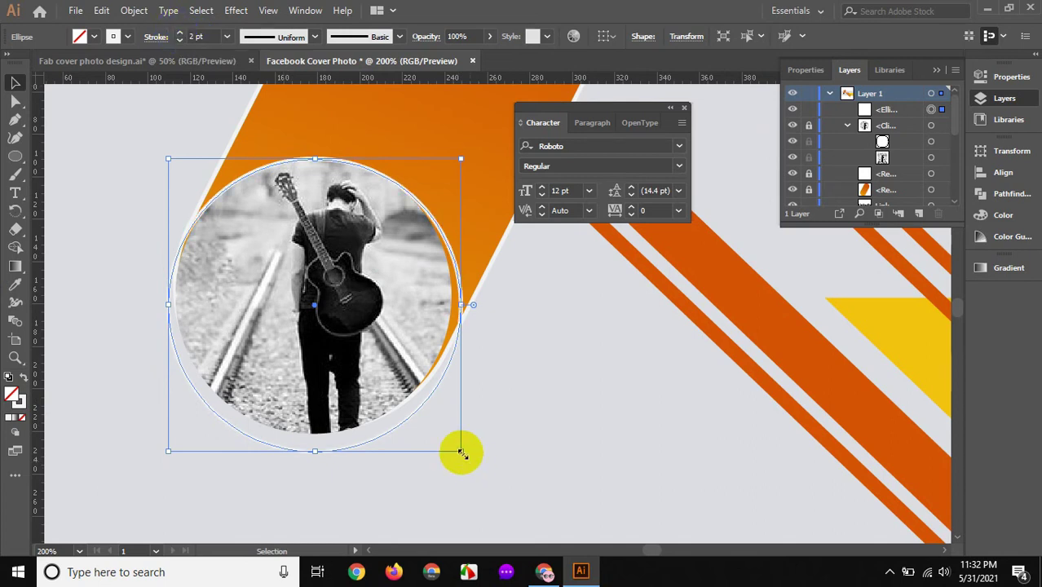
drag(460, 451, 451, 450)
key(Up)
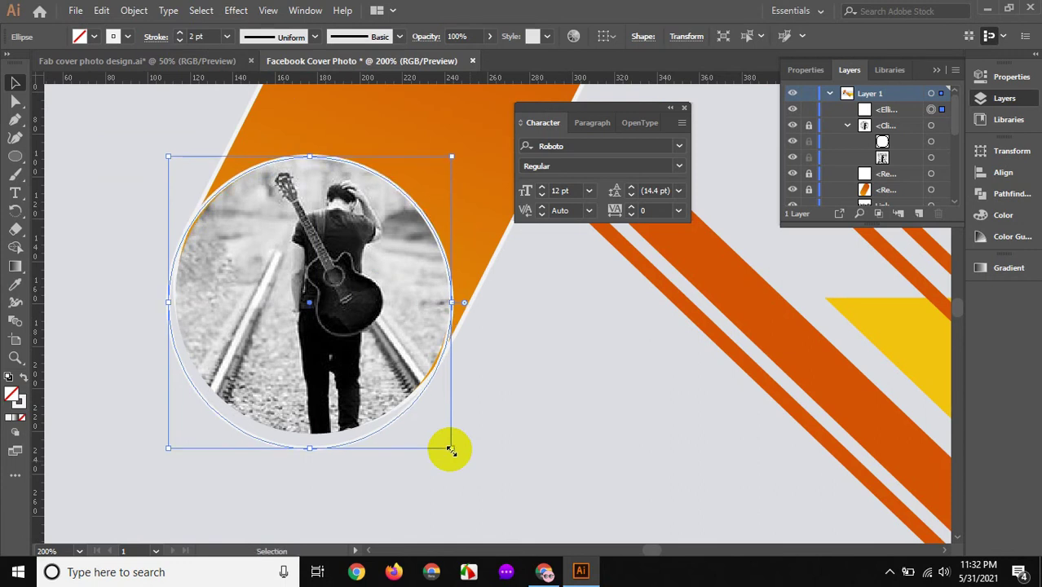
drag(452, 447, 438, 441)
- Nudge the ring up and right, then resize it to hug the photo's edge
key(Up)
key(Up)
key(Up)
key(Right)
key(Up)
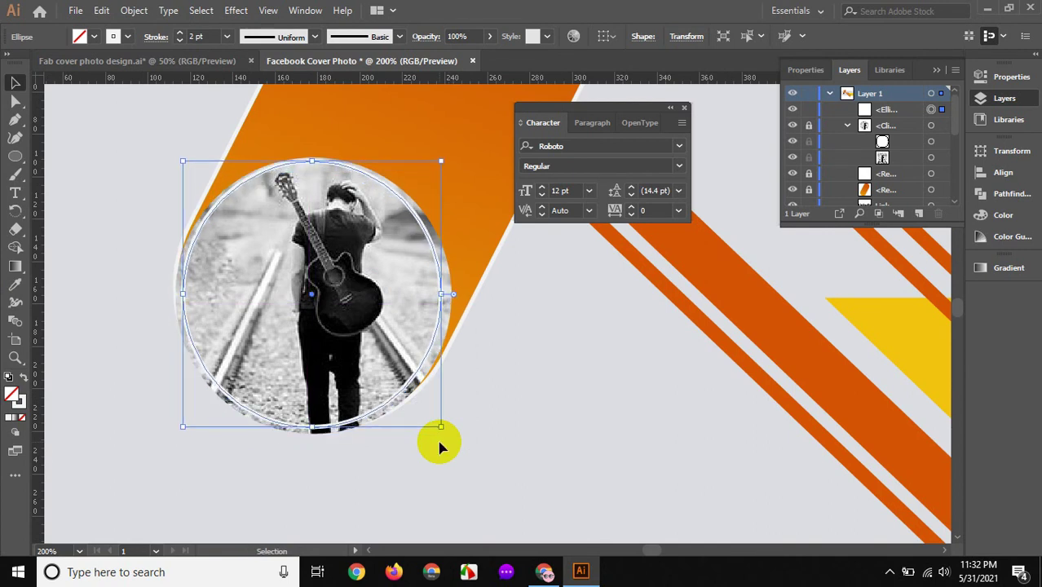
key(Right)
drag(444, 429, 451, 435)
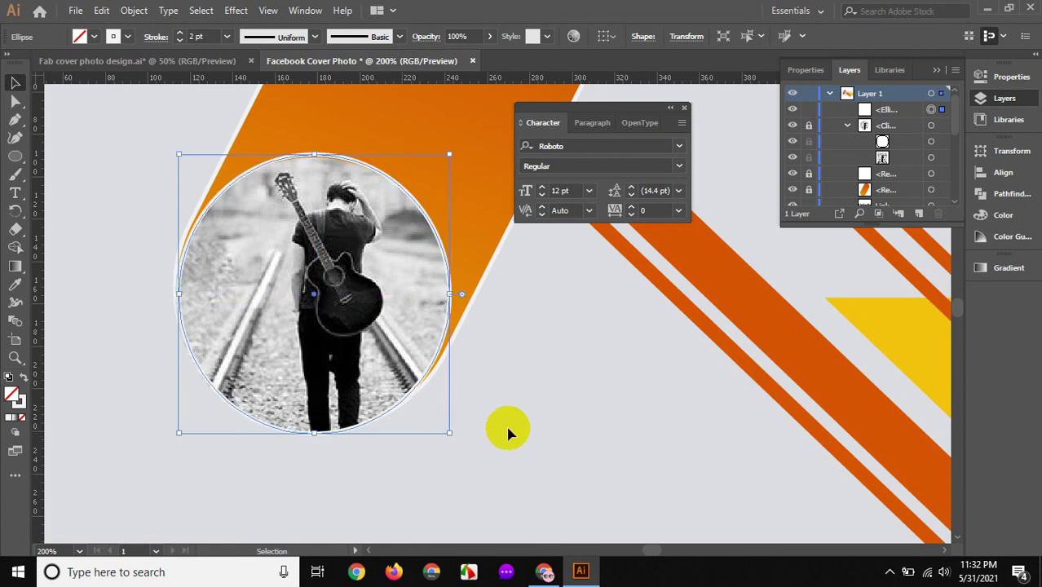
click(456, 455)
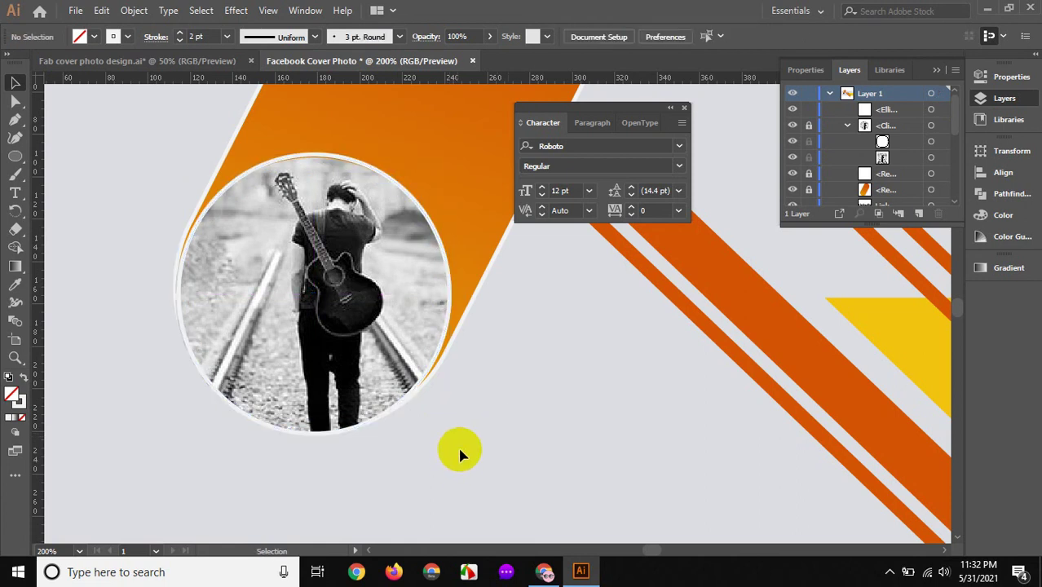
- Zoom to 300% on the photo and shrink the white ring slightly to match it
click(362, 329)
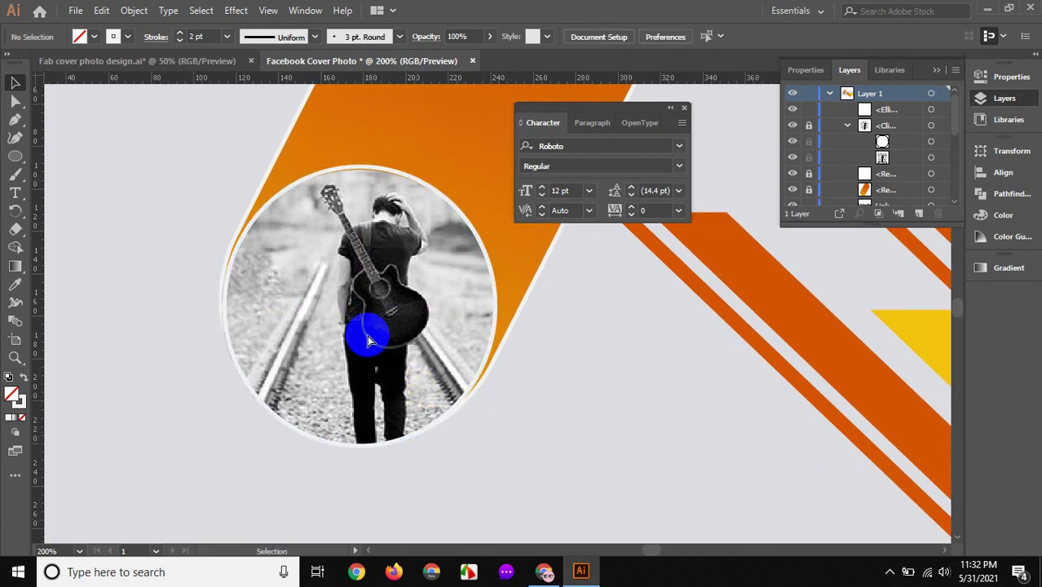
click(362, 330)
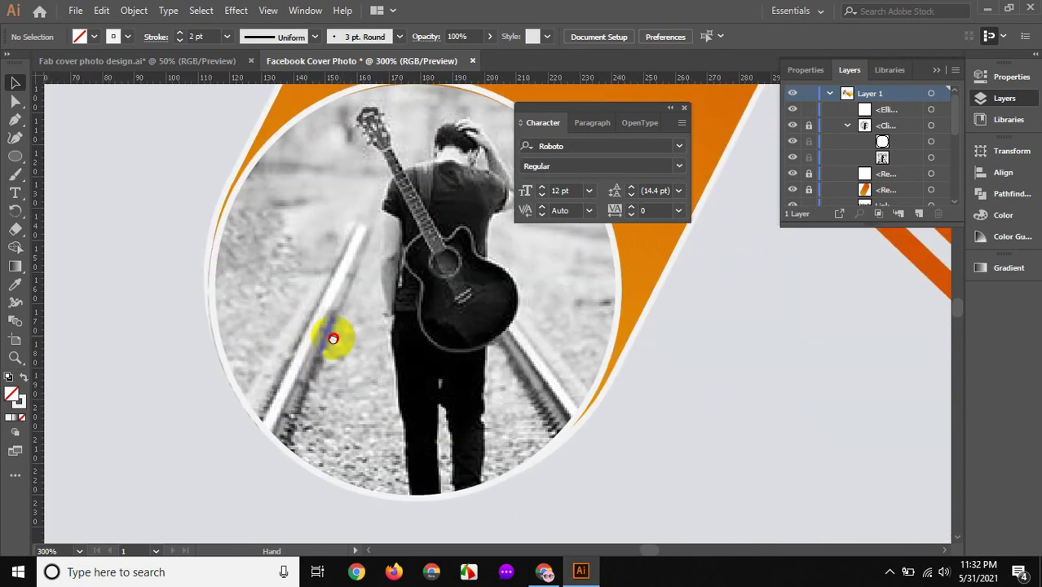
drag(322, 359, 297, 400)
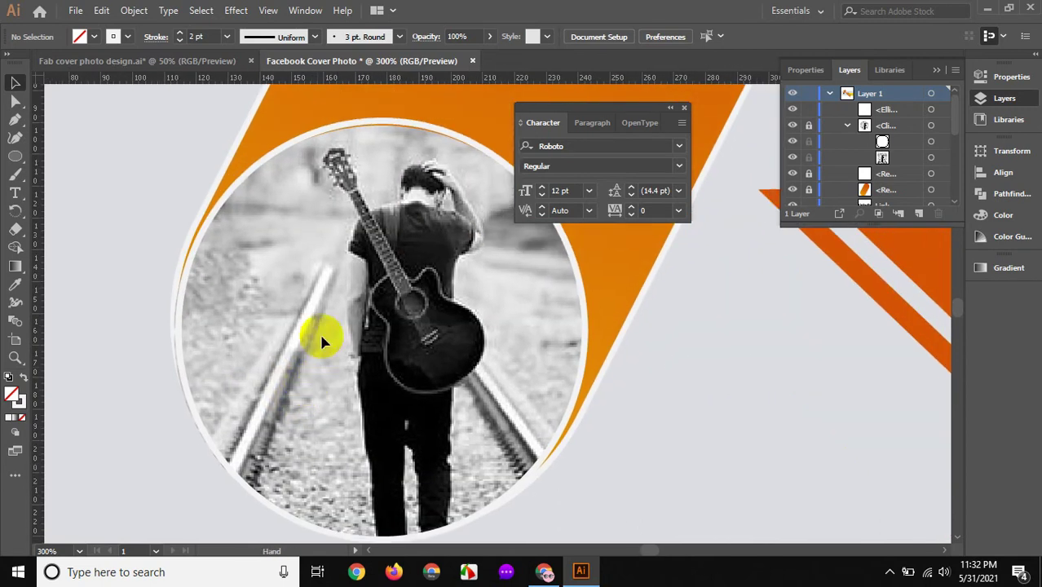
click(350, 128)
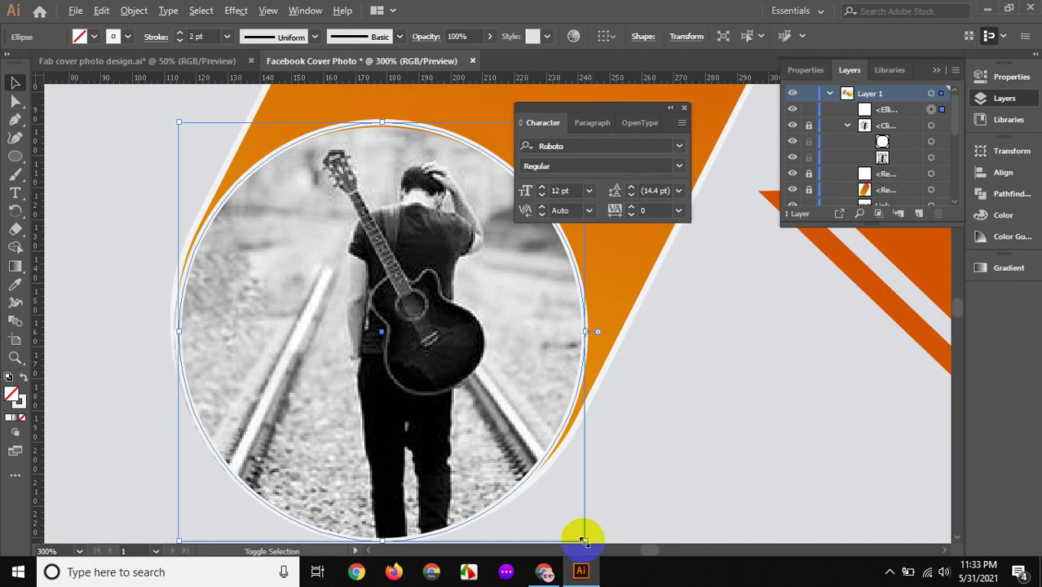
drag(584, 539, 581, 536)
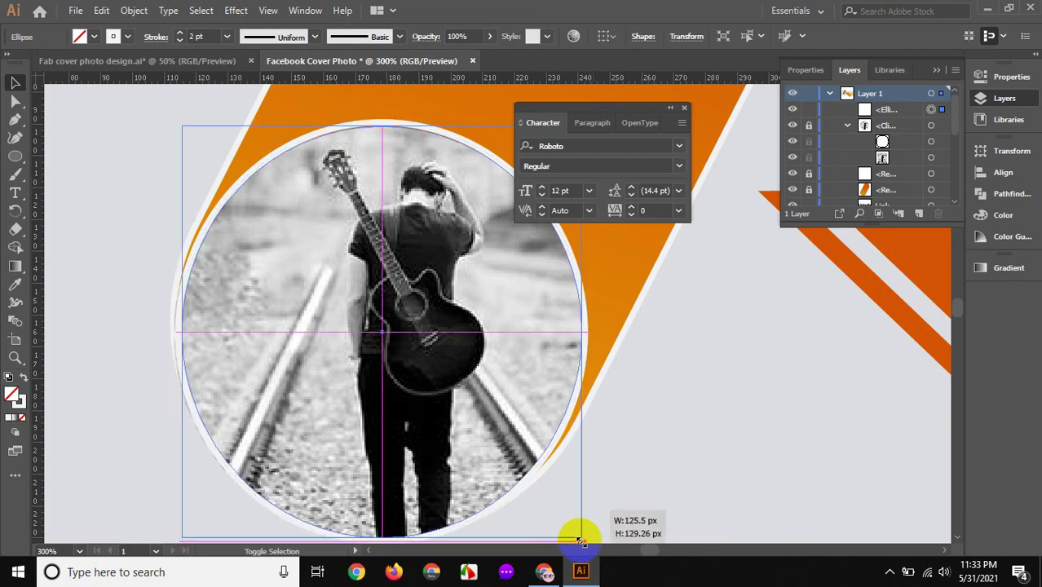
click(626, 509)
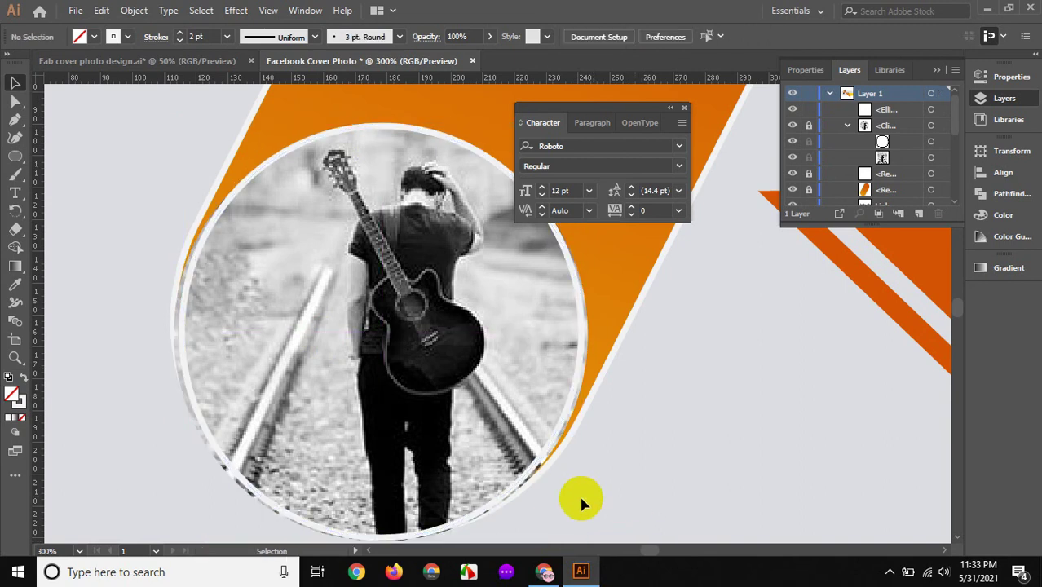
- Resize the white ring again so it traces the photo's edge
scroll(571, 464, down, 1)
scroll(538, 454, right, 1)
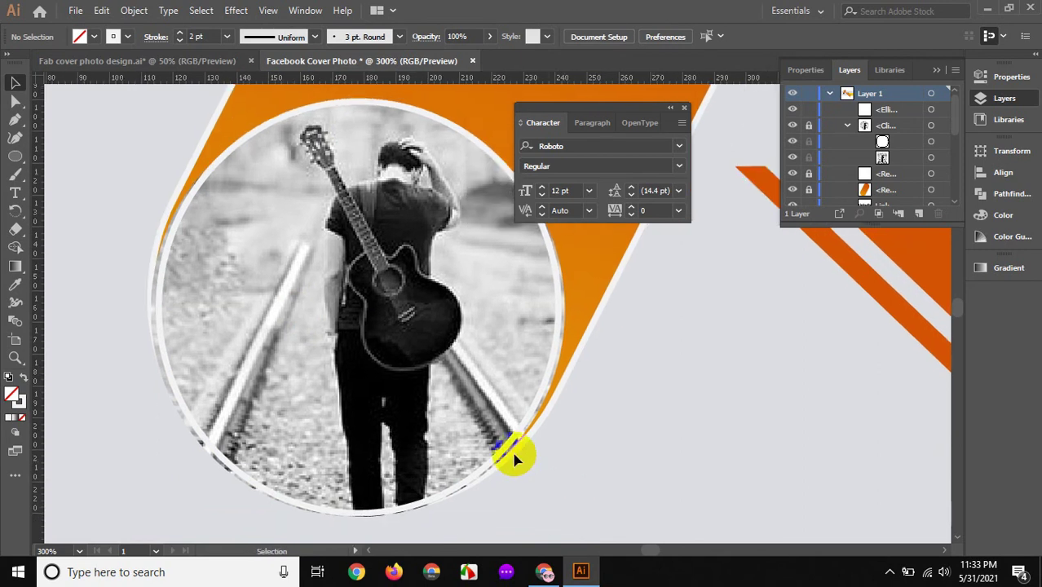
click(510, 445)
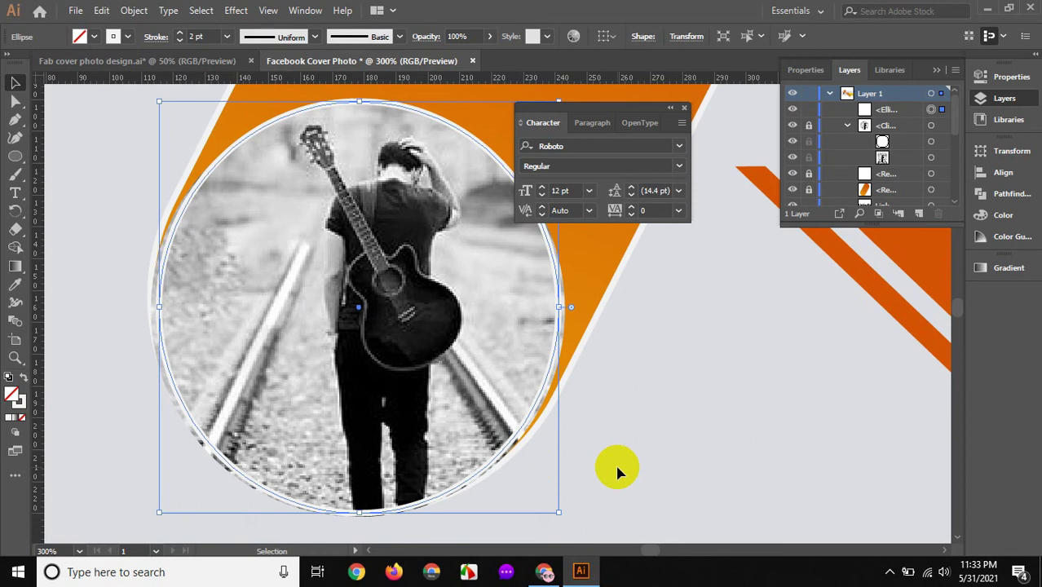
drag(560, 511, 568, 514)
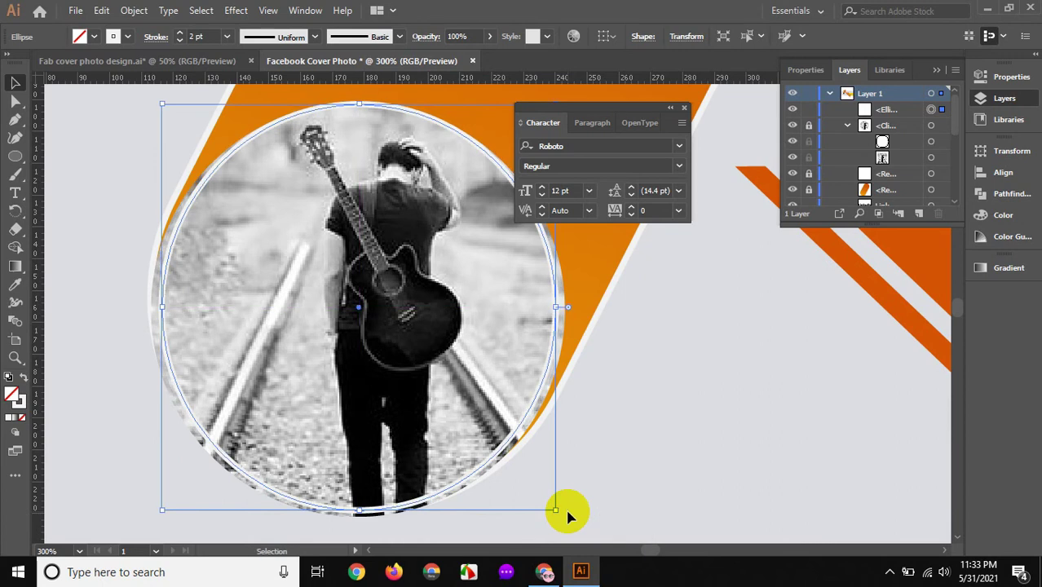
scroll(565, 497, down, 1)
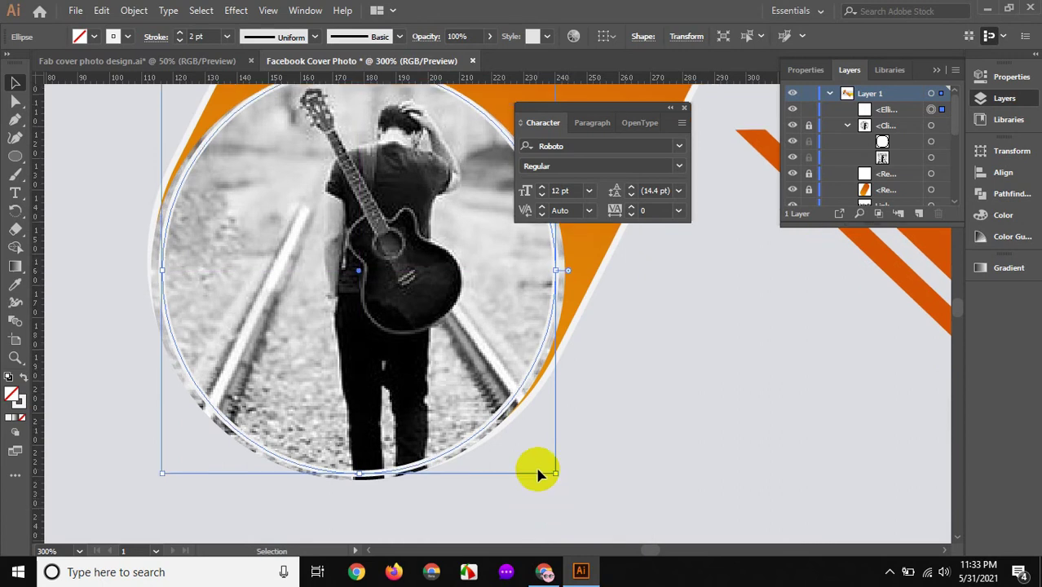
scroll(537, 474, up, 1)
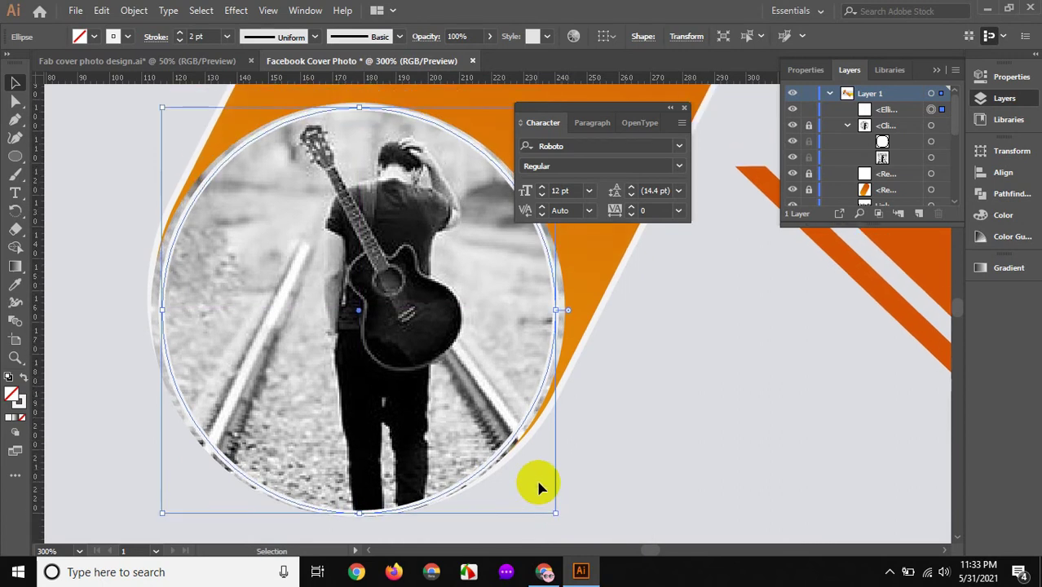
drag(557, 516, 596, 505)
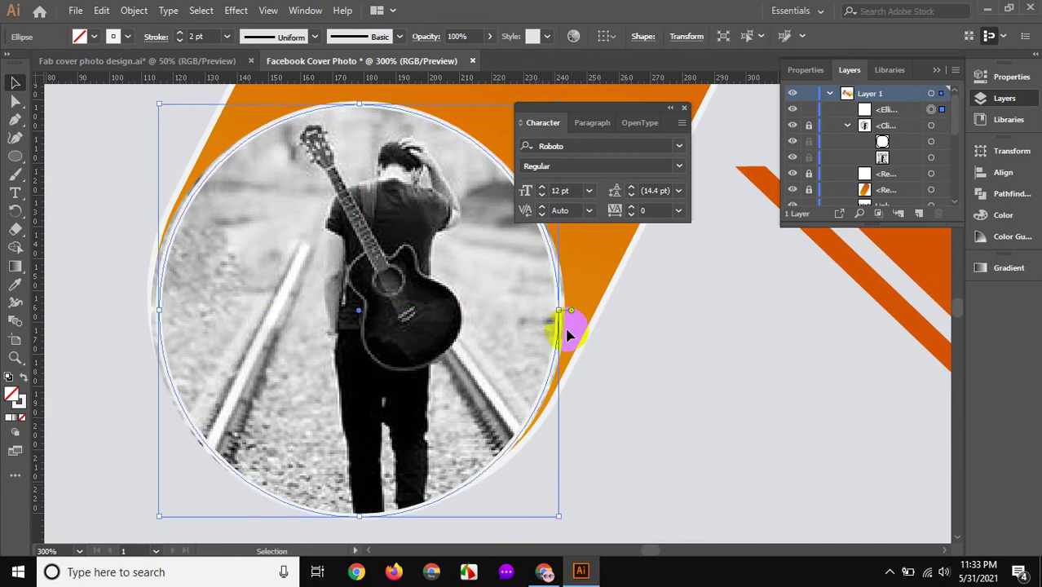
- Zoom out, close the Character panel, and make a final ring size adjustment
key(ctrl+minus)
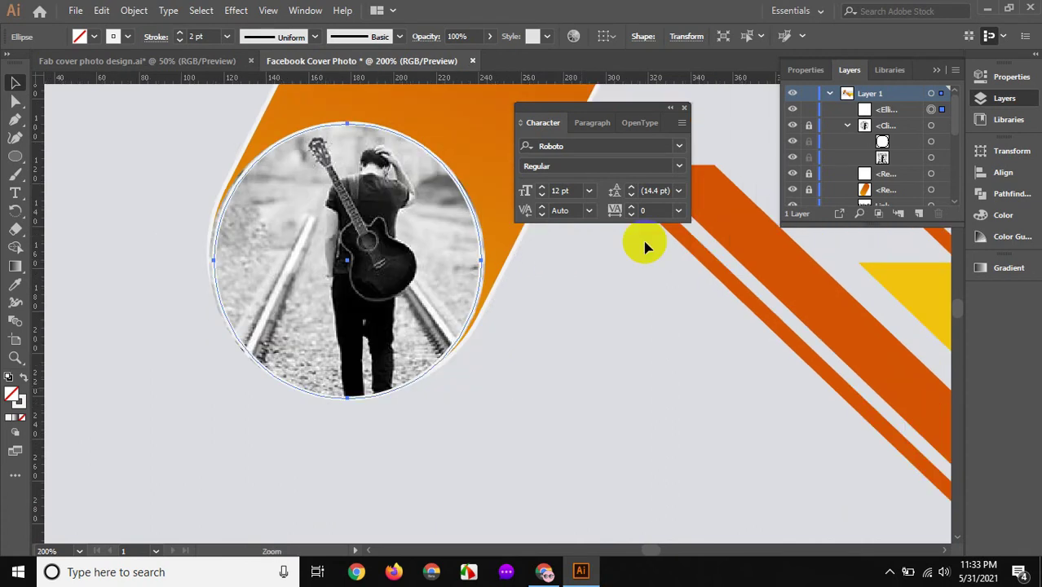
key(ctrl+minus)
click(683, 114)
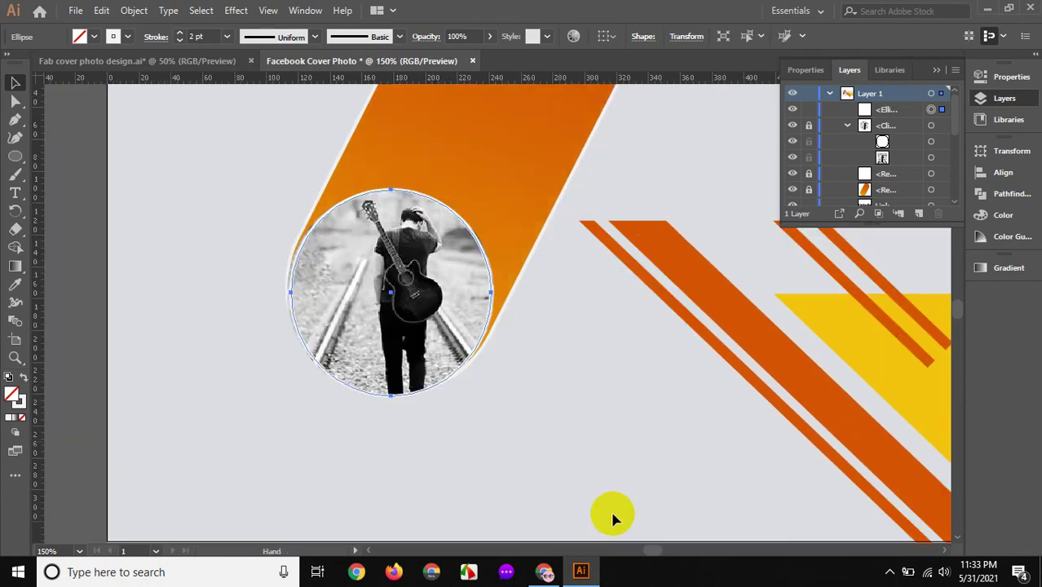
scroll(528, 421, up, 2)
scroll(578, 460, up, 3)
scroll(570, 448, left, 3)
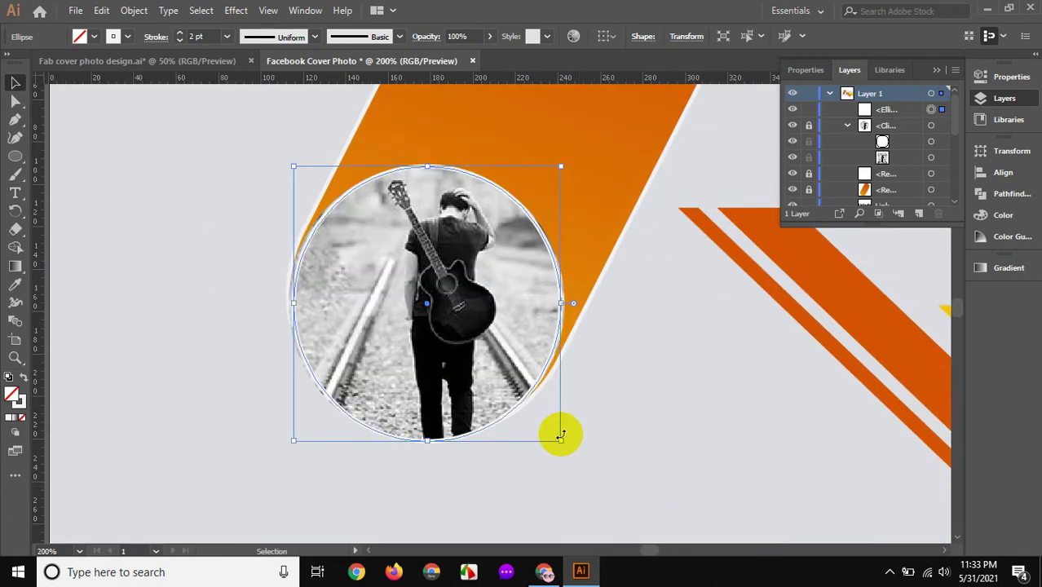
drag(561, 440, 573, 444)
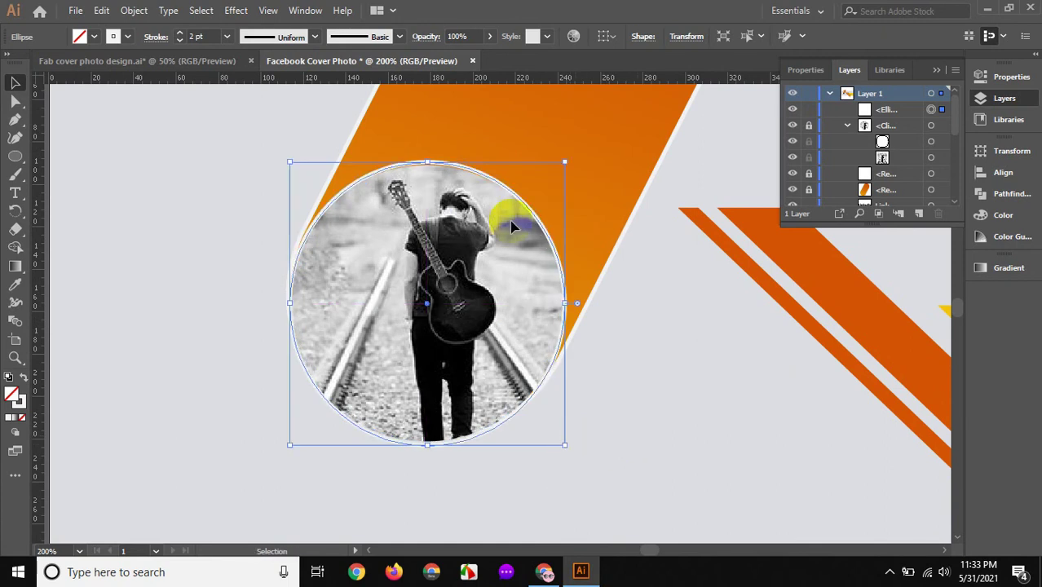
right_click(517, 192)
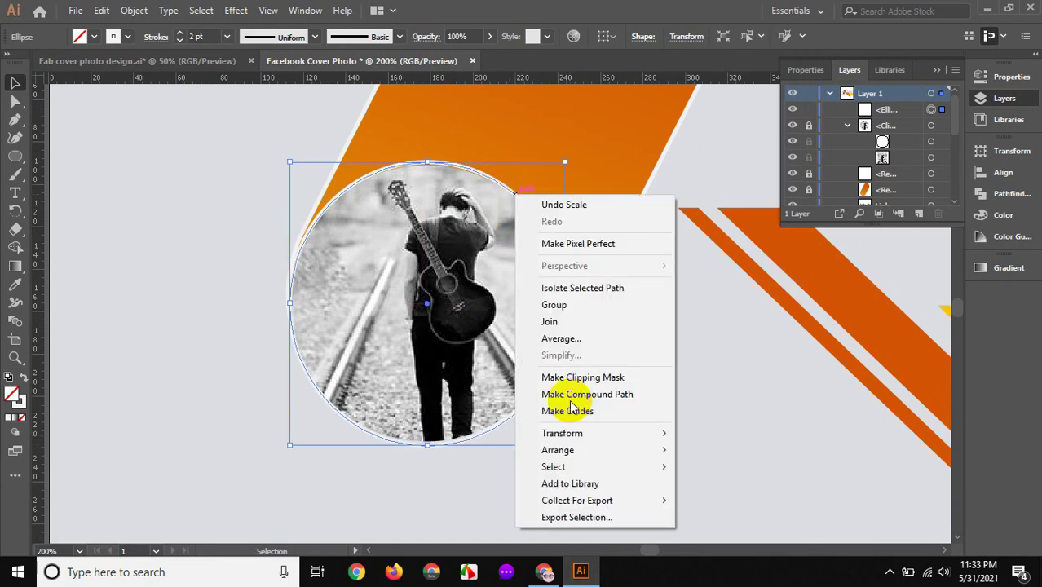
mouse_move(557, 449)
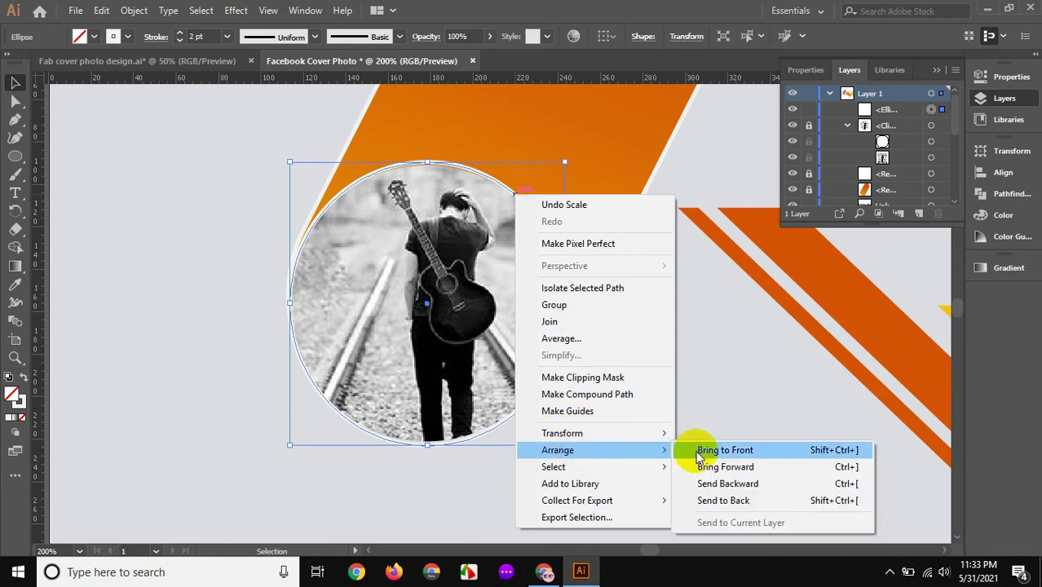
- Bring the white ring in front of the guitarist photo
click(703, 454)
click(635, 357)
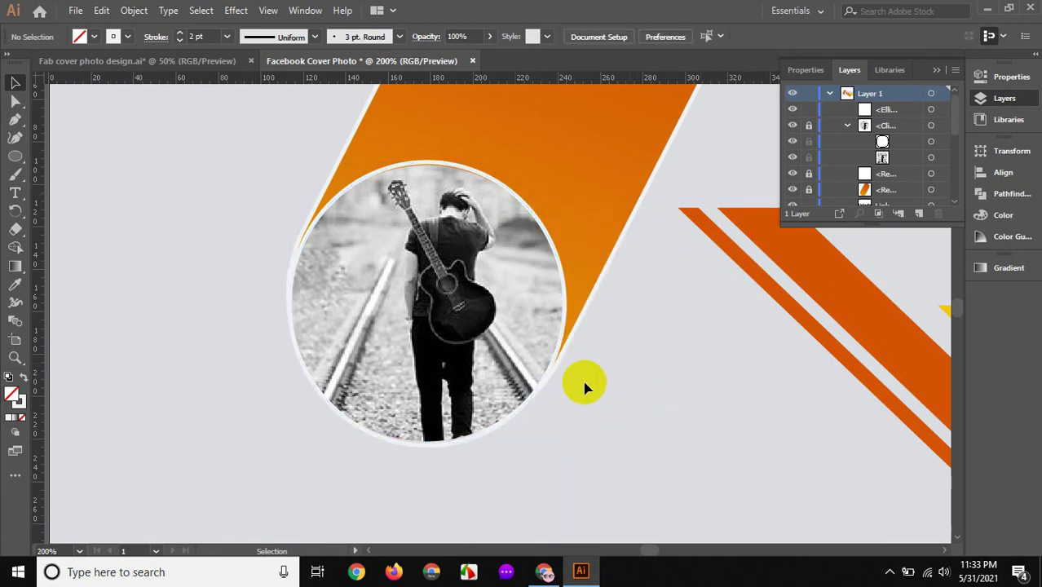
scroll(574, 391, up, 1)
scroll(522, 294, up, 1)
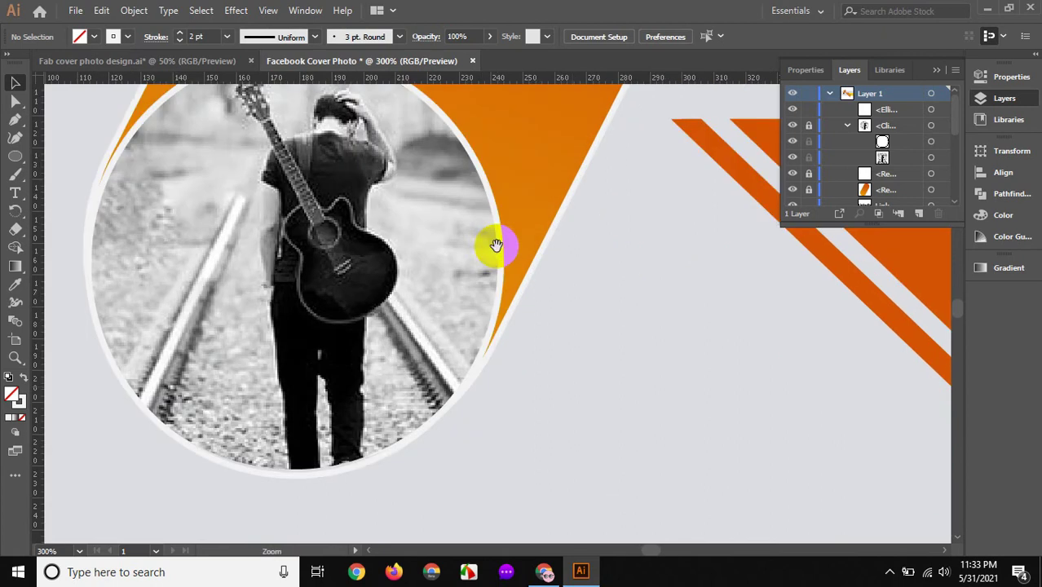
drag(590, 364, 681, 456)
- Resize the ring from its top corner to fit the photo, then zoom out to 200%
click(538, 216)
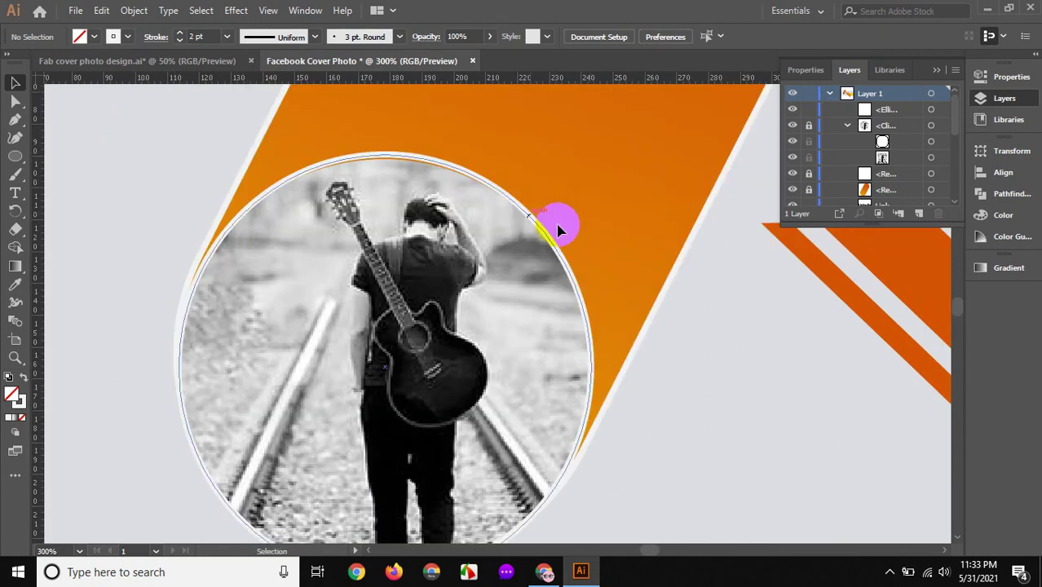
drag(592, 154, 586, 154)
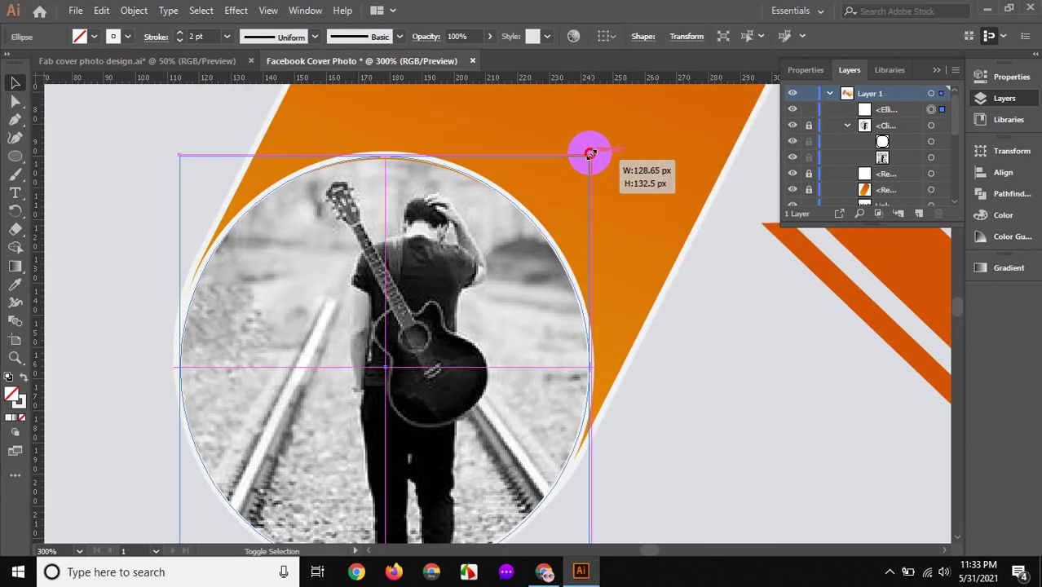
drag(588, 154, 585, 155)
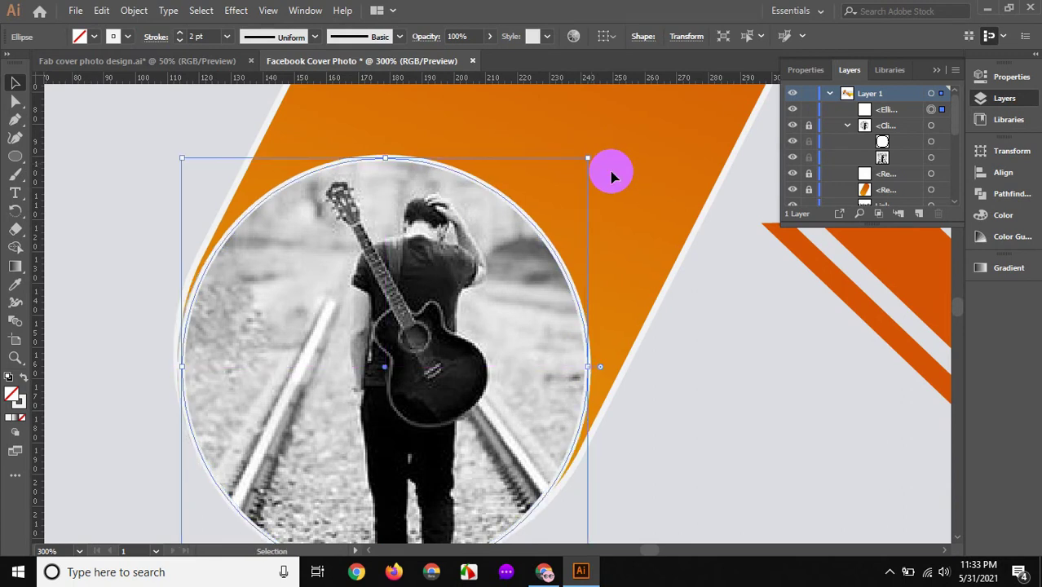
scroll(691, 383, down, 1)
click(689, 383)
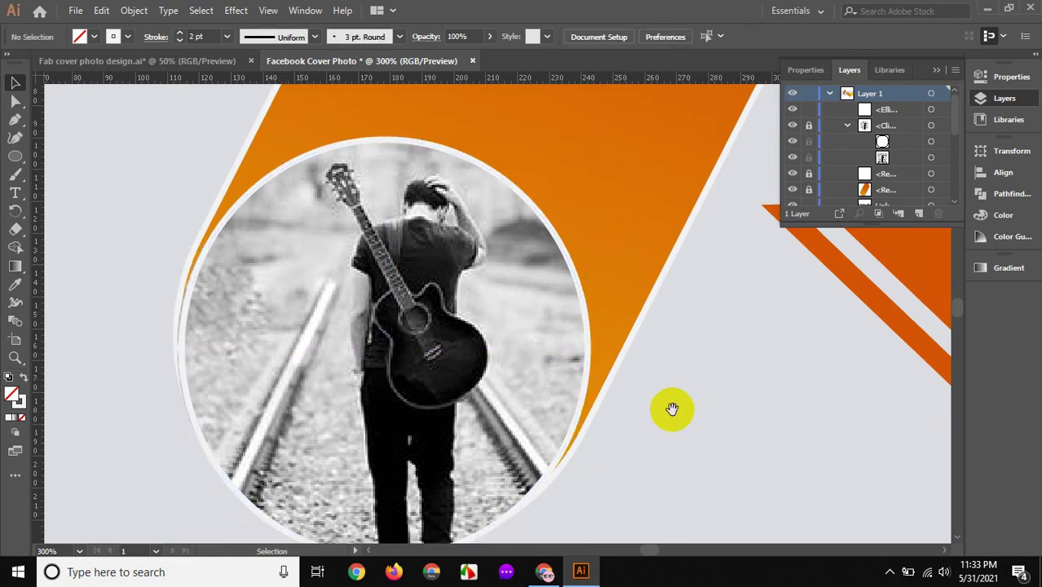
scroll(656, 344, down, 3)
key(ctrl+minus)
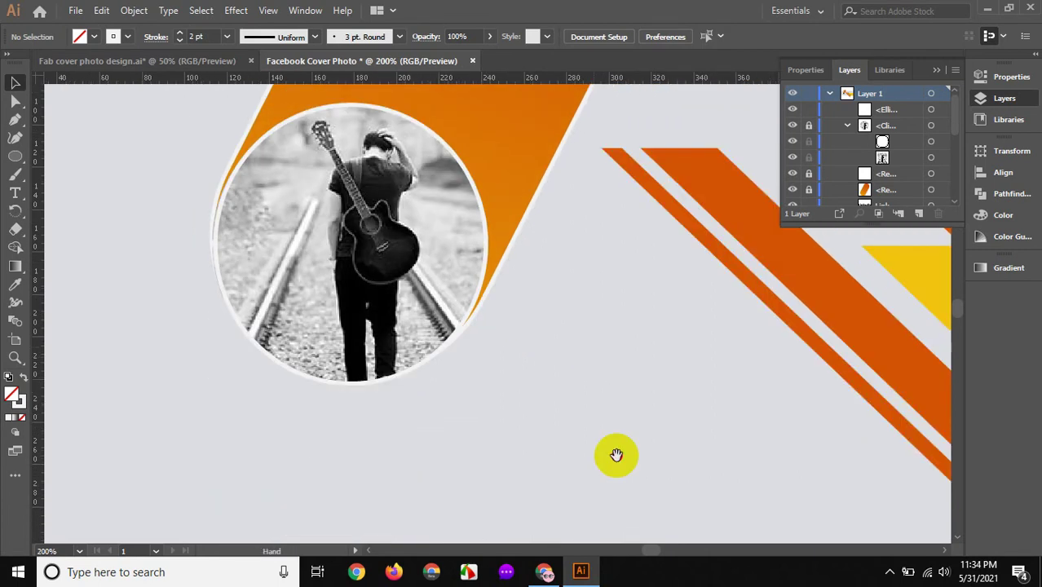
scroll(571, 407, up, 5)
- Group the white ring via its context menu
click(478, 332)
right_click(478, 331)
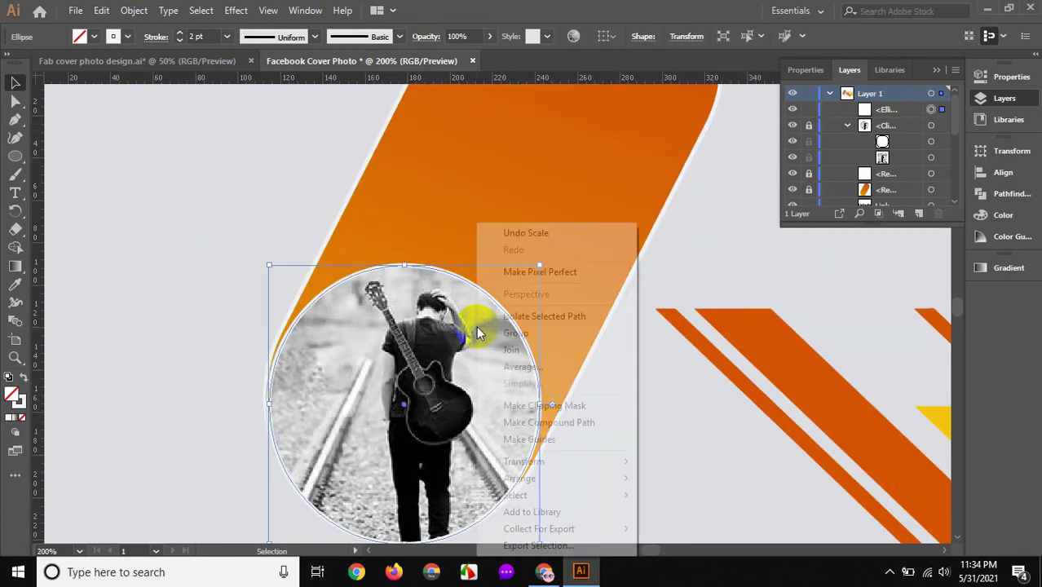
click(496, 332)
scroll(542, 336, down, 1)
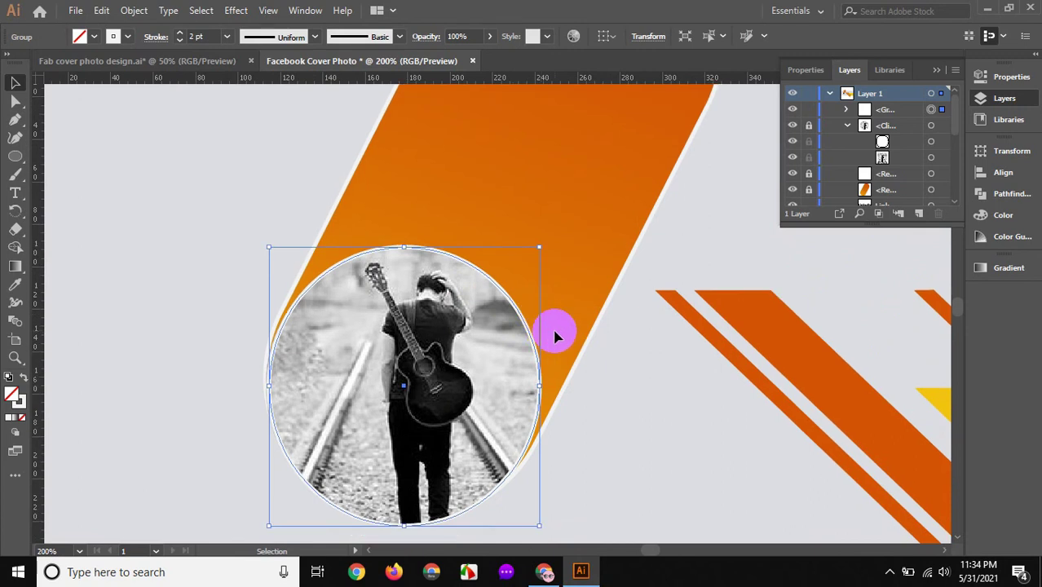
- Nudge the portrait circle up and left, then enlarge it slightly from a corner
key(Up)
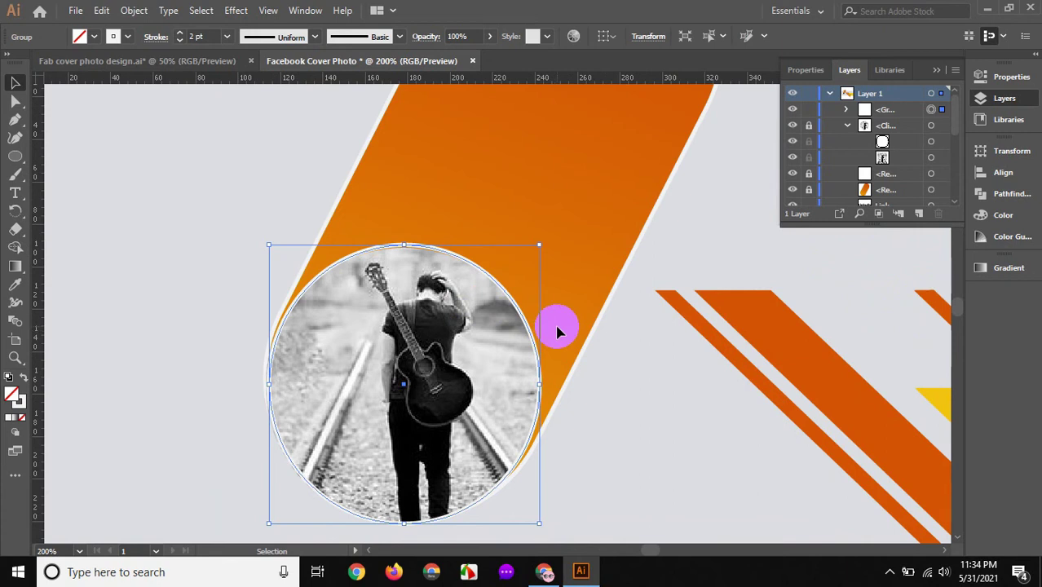
key(Left)
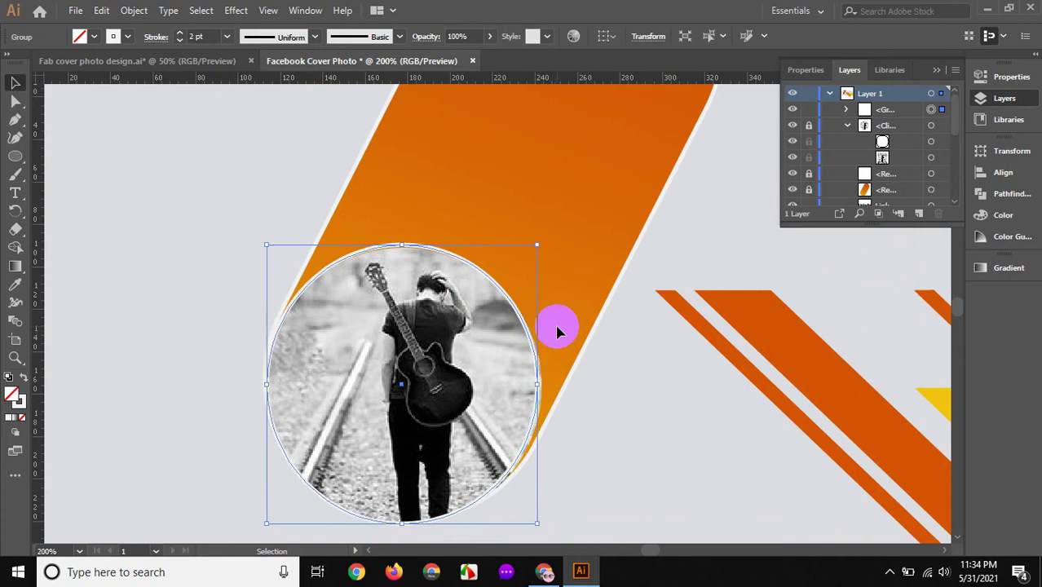
scroll(574, 399, down, 1)
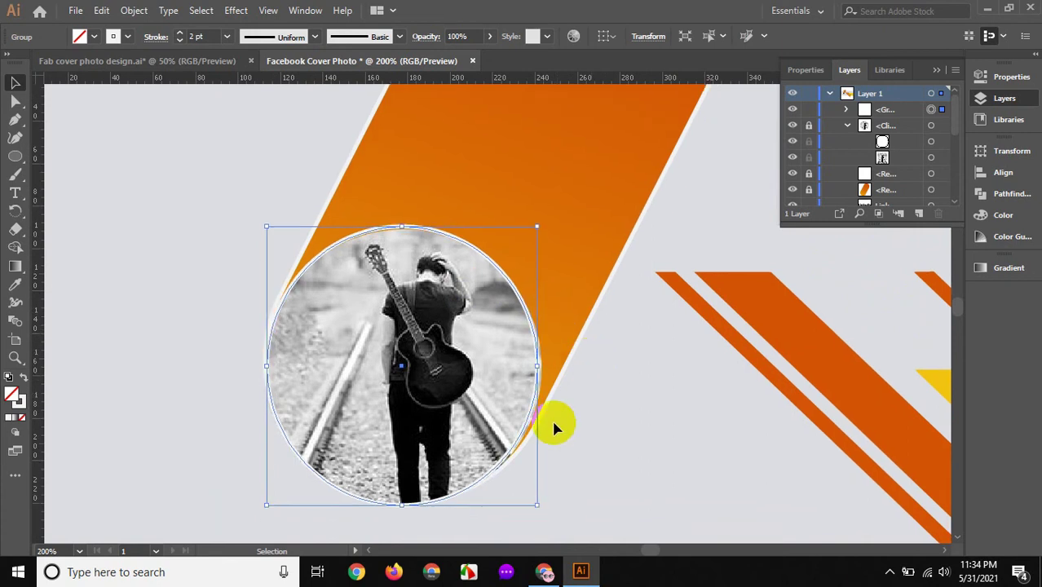
drag(535, 507, 541, 510)
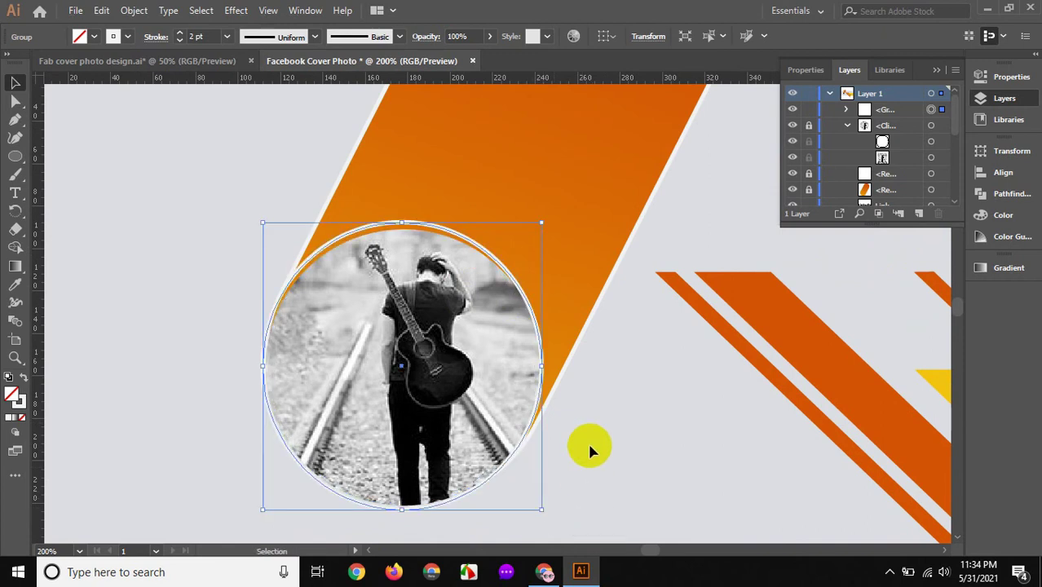
- Reselect the photo group, then try moving all the artwork and undo it
key(a)
key(v)
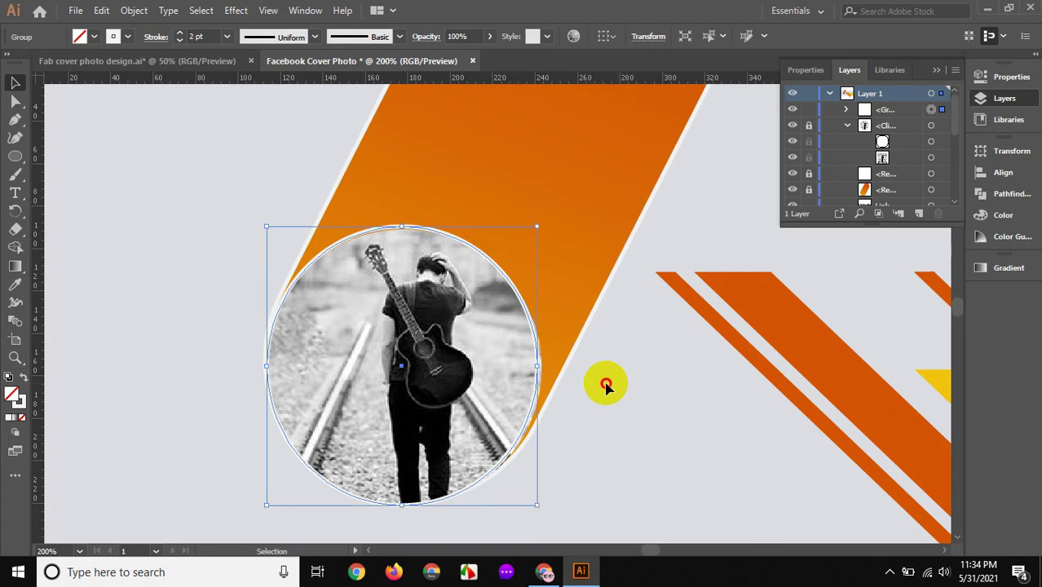
click(534, 182)
click(442, 326)
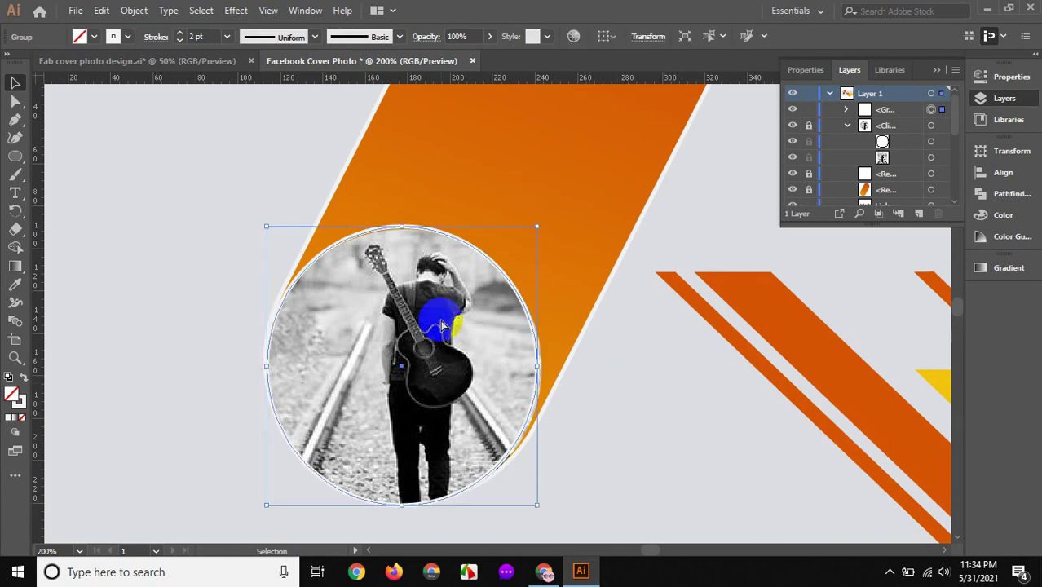
key(ctrl+a)
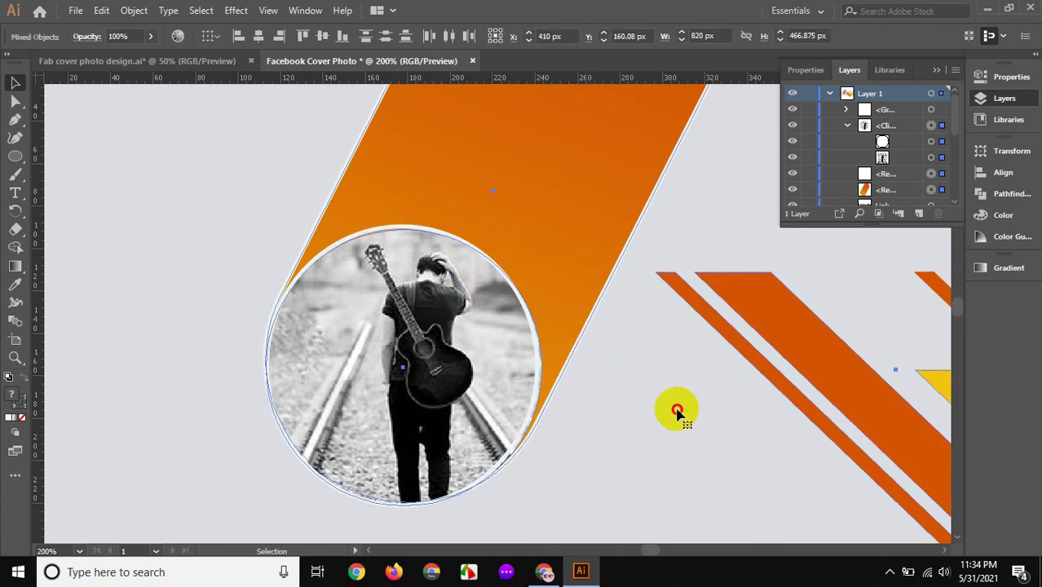
scroll(449, 195, up, 2)
drag(335, 175, 418, 205)
key(ctrl+z)
- Marquee-select the orange background rectangles and lock them with Ctrl+2
scroll(342, 102, up, 2)
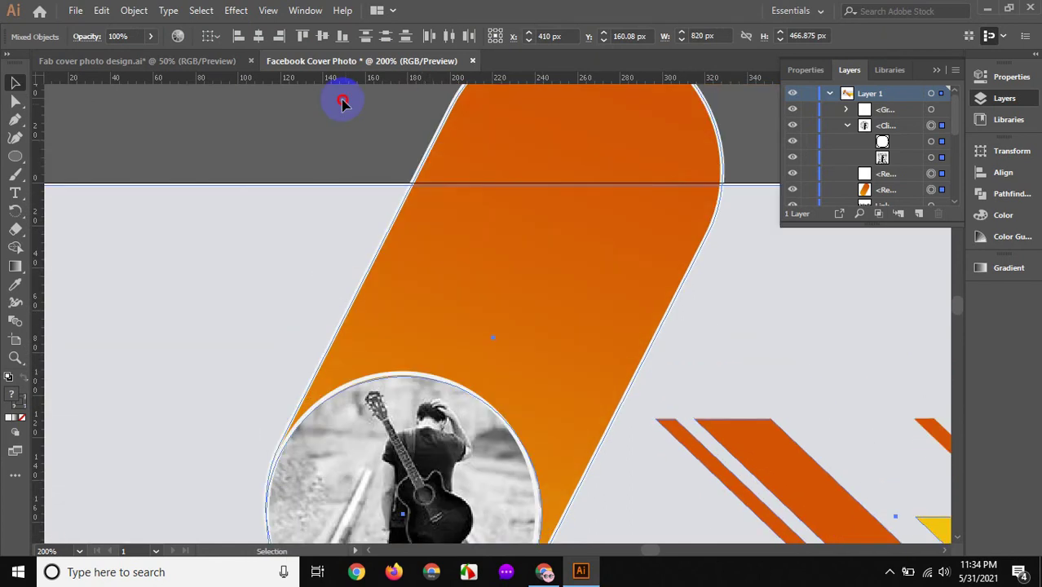
drag(348, 135, 481, 260)
key(ctrl+2)
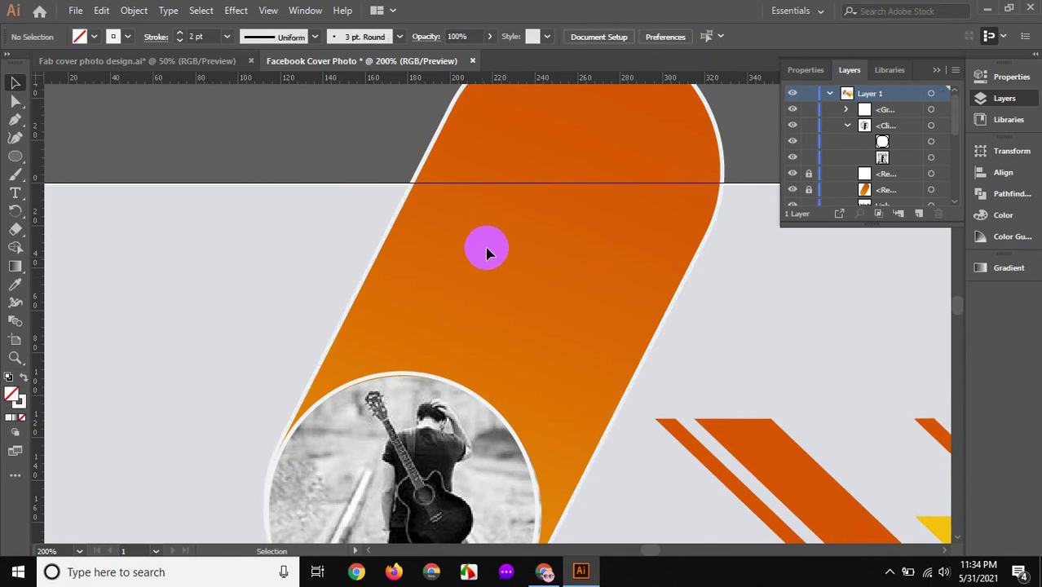
scroll(485, 249, down, 2)
right_click(444, 369)
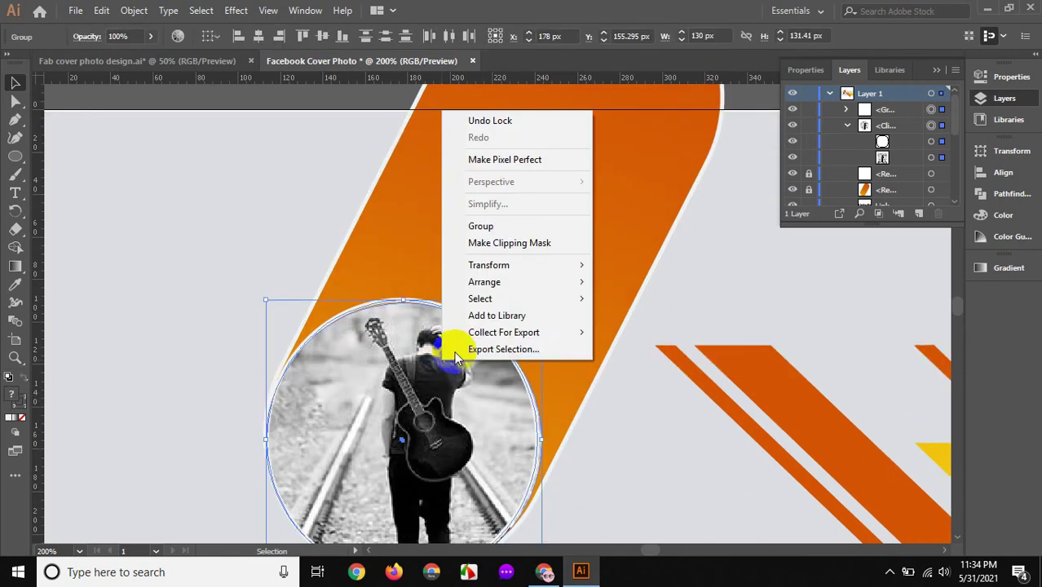
- Zoom and pan to inspect the top edge of the portrait circle
click(508, 444)
key(ctrl+shift+a)
scroll(460, 383, up, 3)
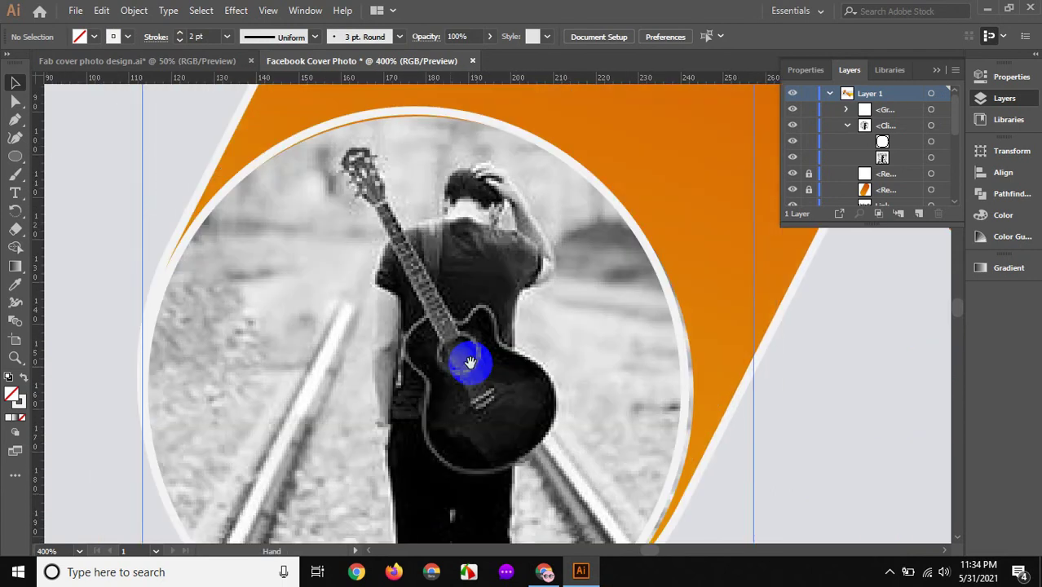
drag(469, 362, 478, 423)
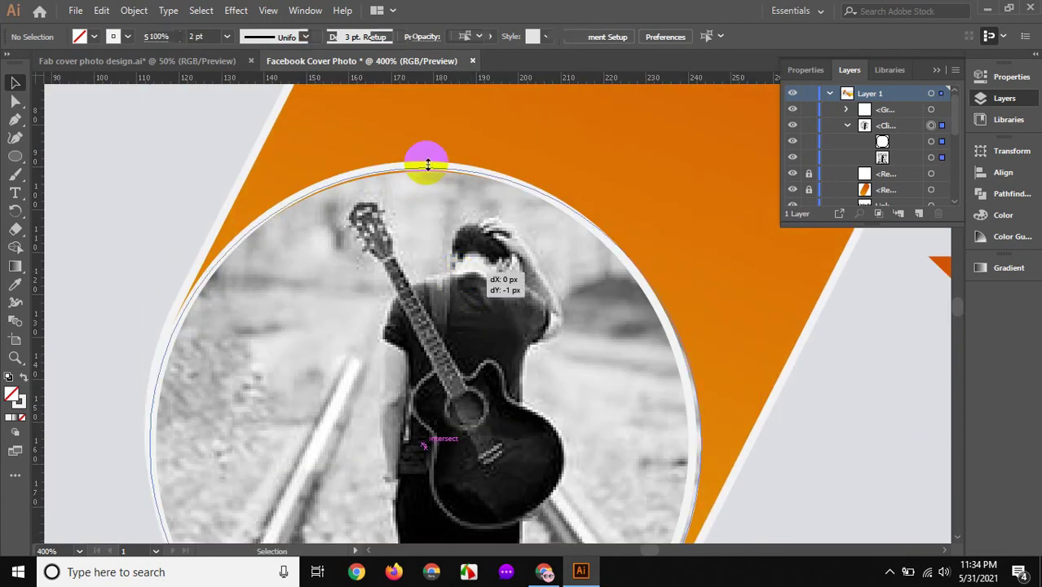
click(428, 165)
click(478, 133)
scroll(489, 173, down, 2)
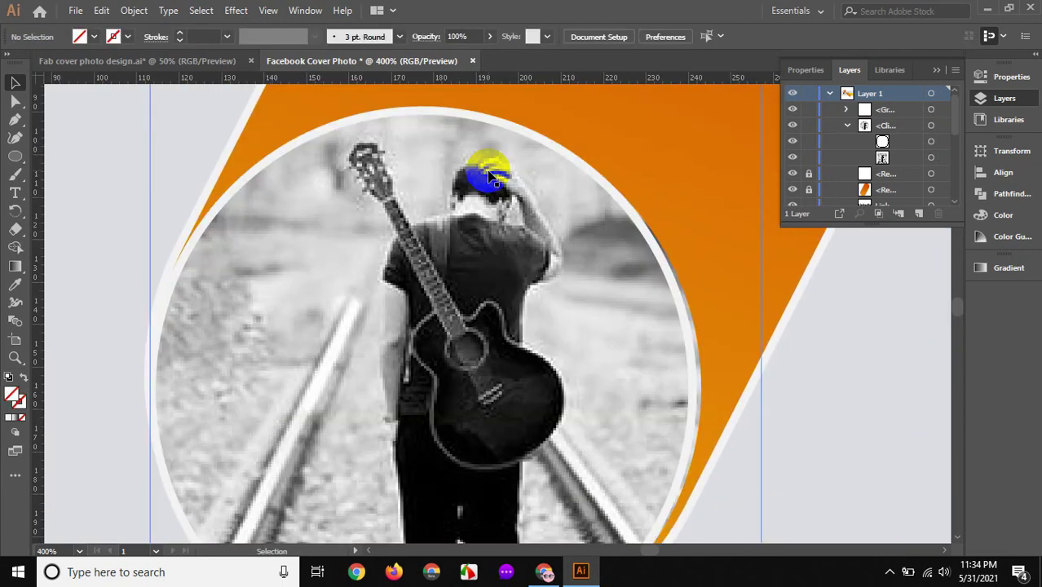
scroll(489, 175, down, 4)
scroll(489, 177, down, 2)
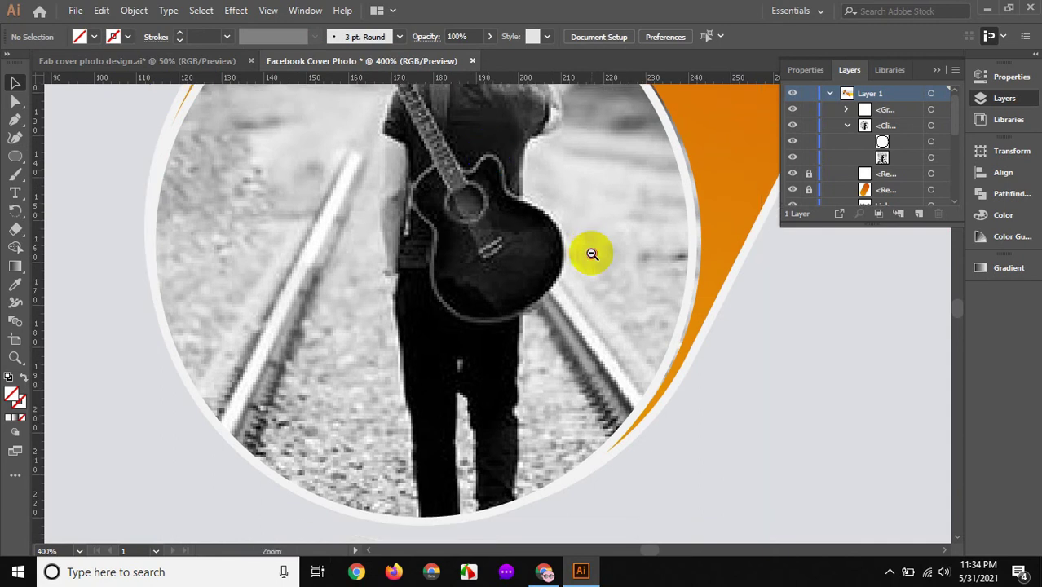
alt+click(592, 251)
scroll(574, 317, up, 1)
- Select the clipped photo and try stretching it from a corner handle
click(538, 287)
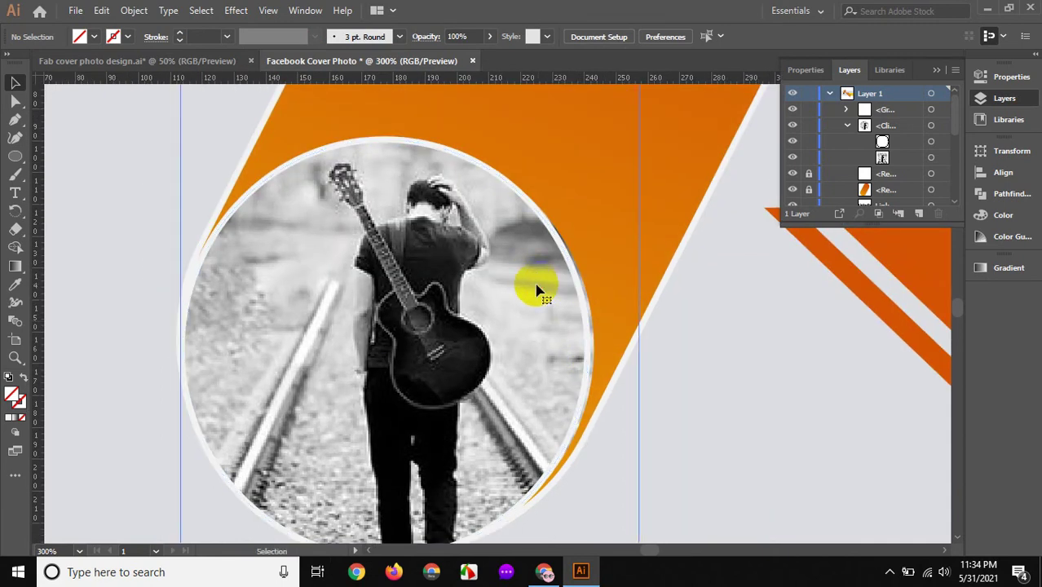
click(538, 287)
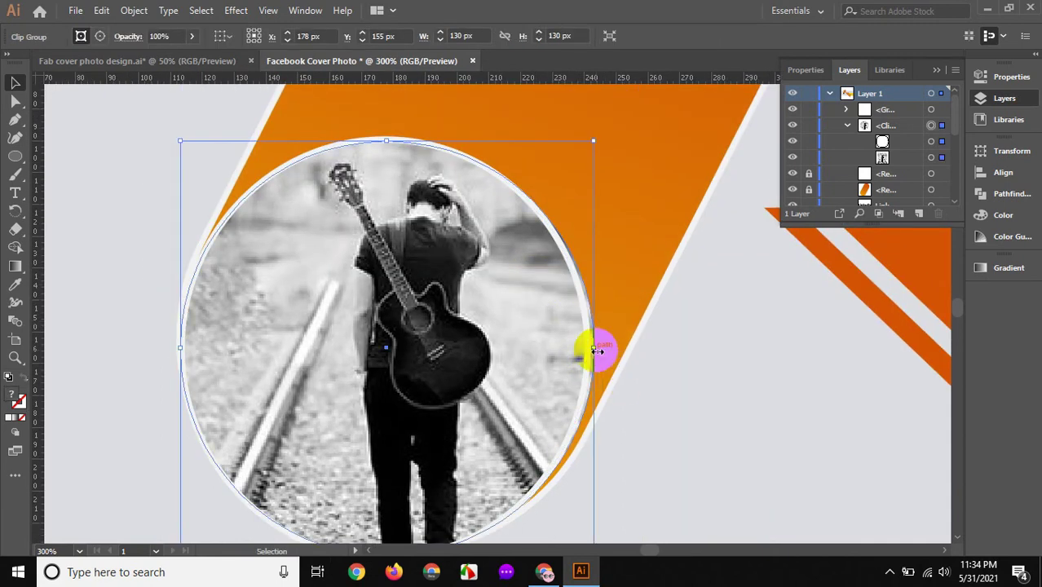
drag(597, 350, 598, 351)
drag(597, 351, 593, 345)
- Select the whole photo group with its ring, shrink it slightly and nudge it right
click(530, 209)
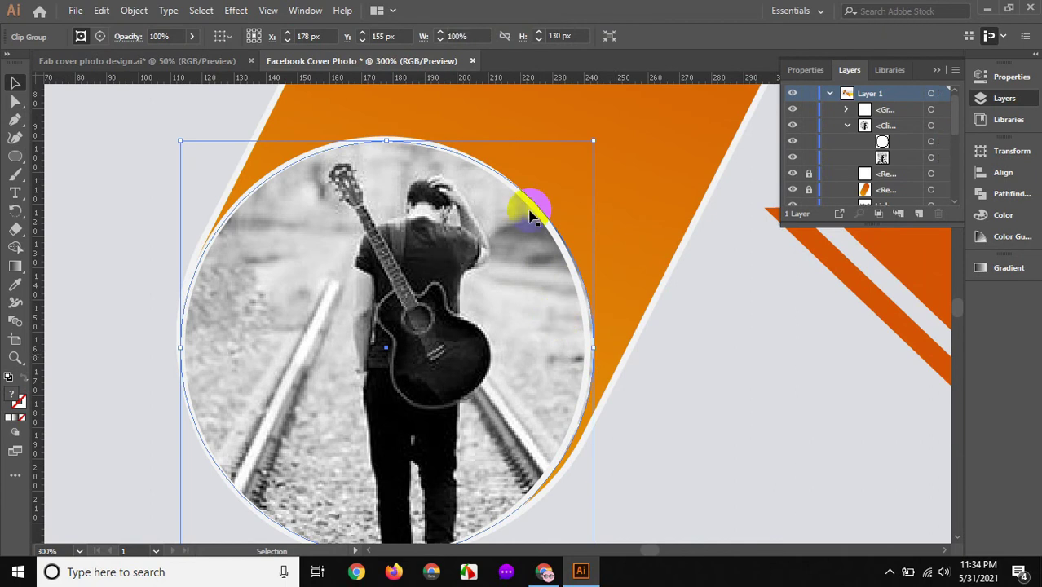
click(571, 271)
drag(590, 348, 596, 348)
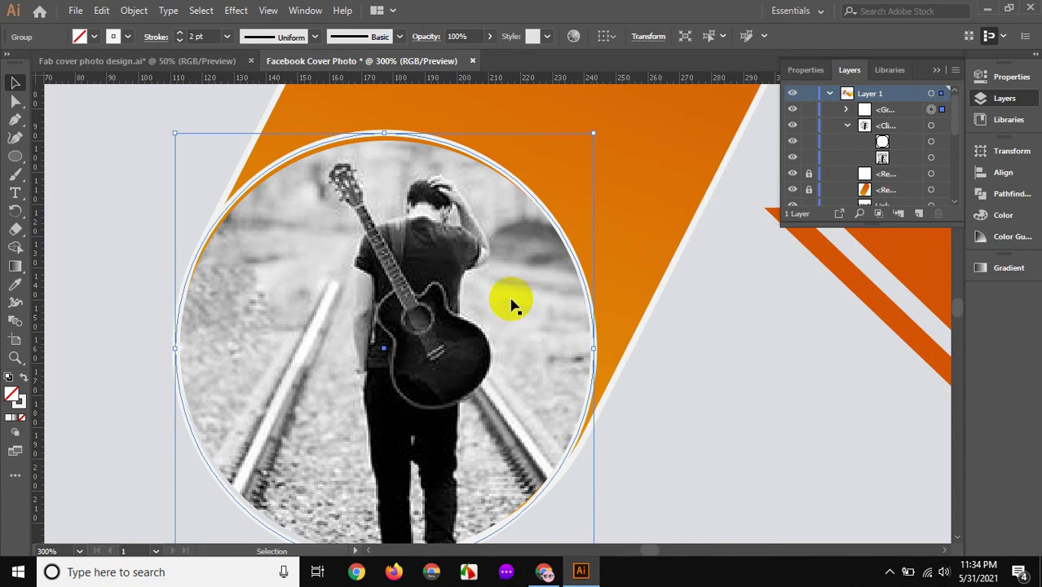
scroll(522, 314, down, 2)
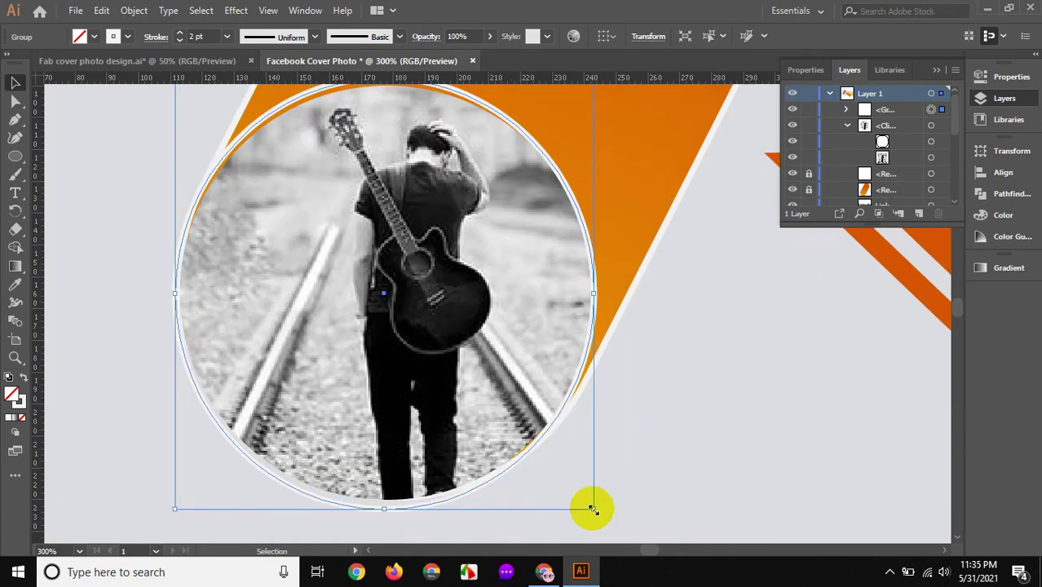
drag(589, 509, 588, 508)
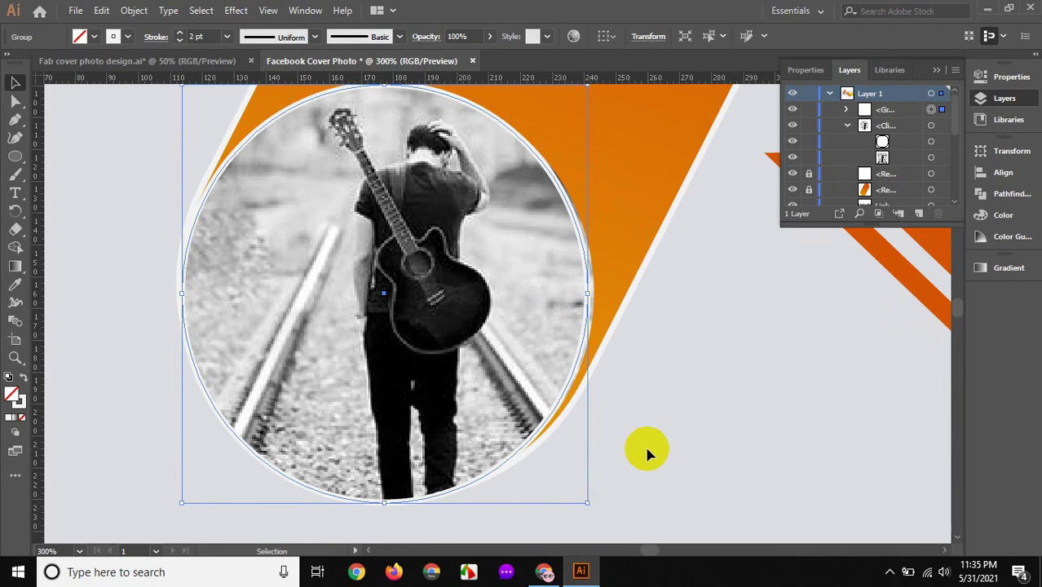
key(Right)
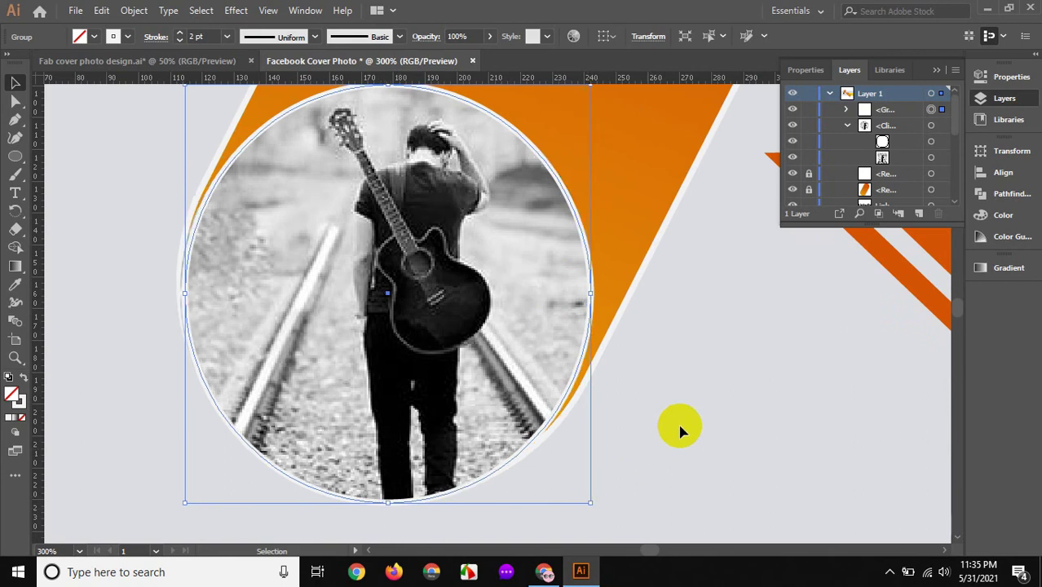
- Deselect, then marquee-select the photo group and bring up its context menu
click(679, 427)
scroll(670, 421, up, 1)
scroll(670, 422, up, 2)
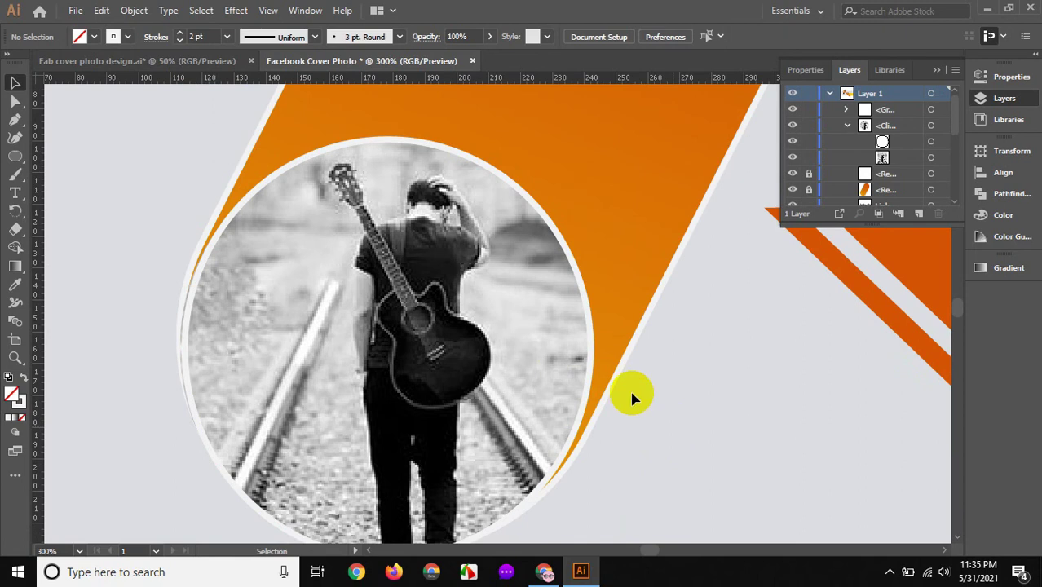
scroll(631, 407, down, 3)
scroll(570, 326, up, 2)
drag(511, 232, 450, 312)
right_click(450, 311)
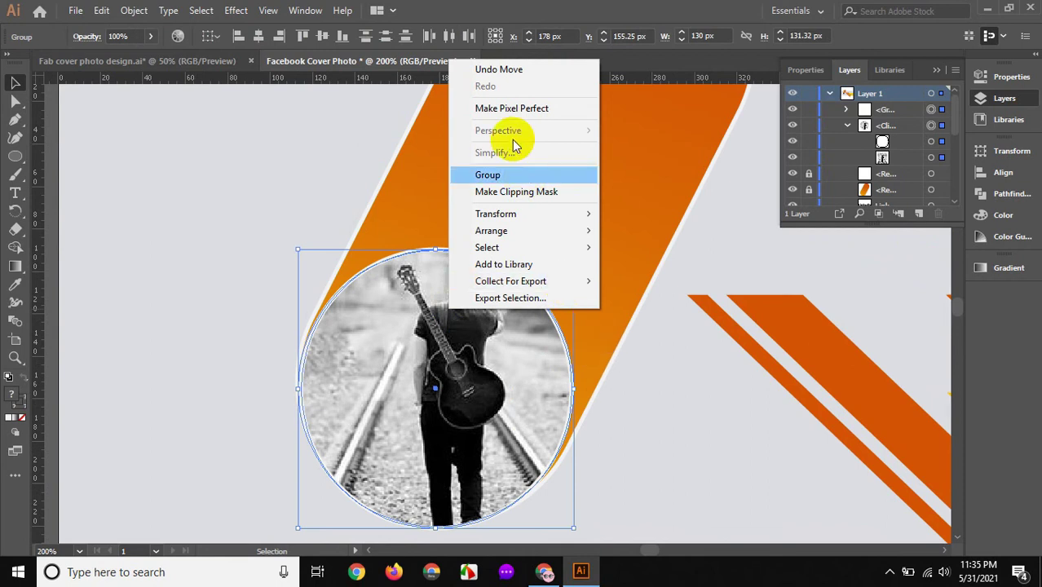
- Try moving the photo group down and left, cancel the move, and reselect it
click(600, 344)
drag(507, 279, 446, 310)
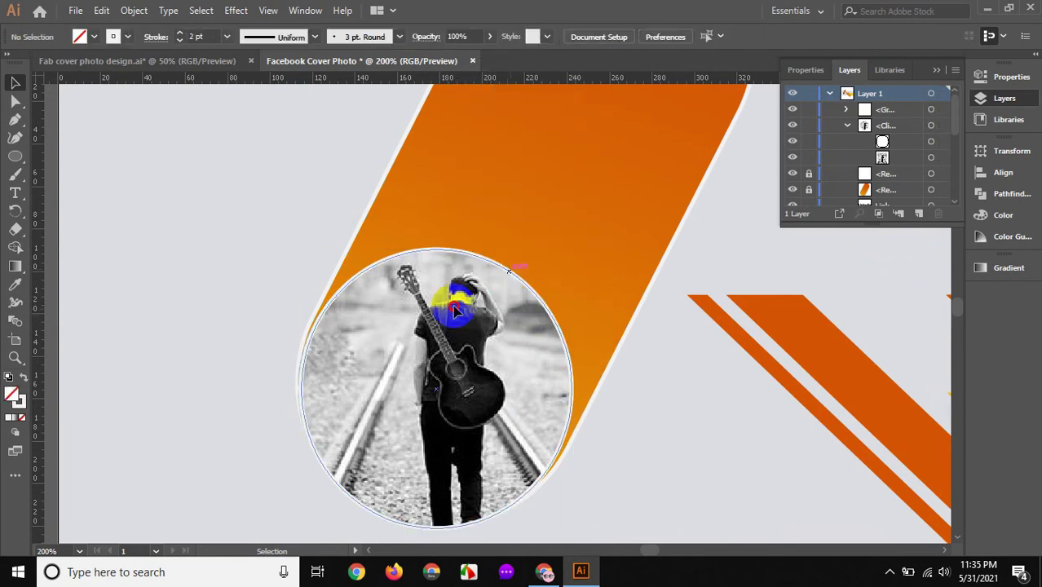
drag(446, 309, 507, 279)
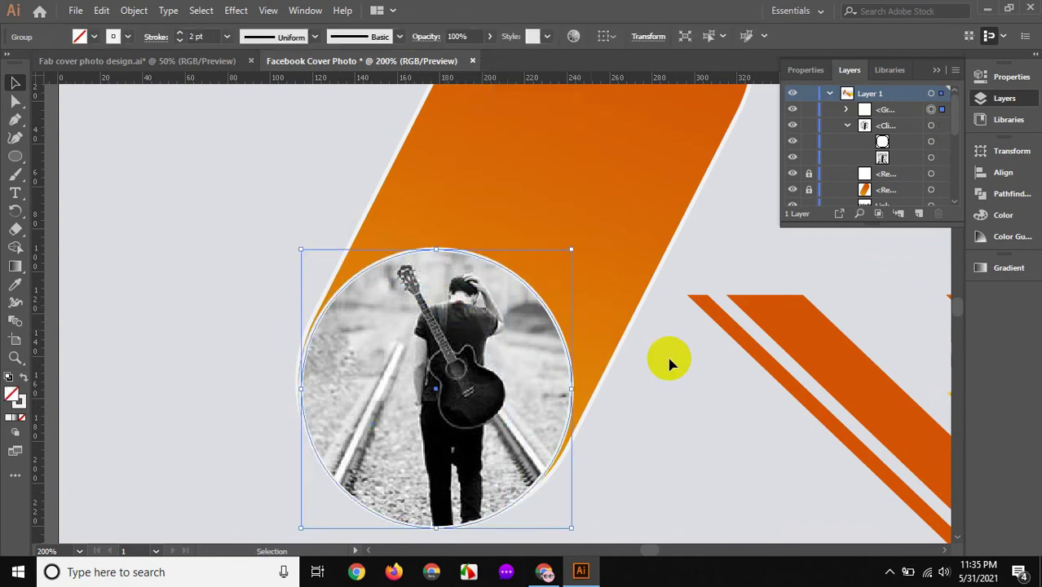
click(388, 240)
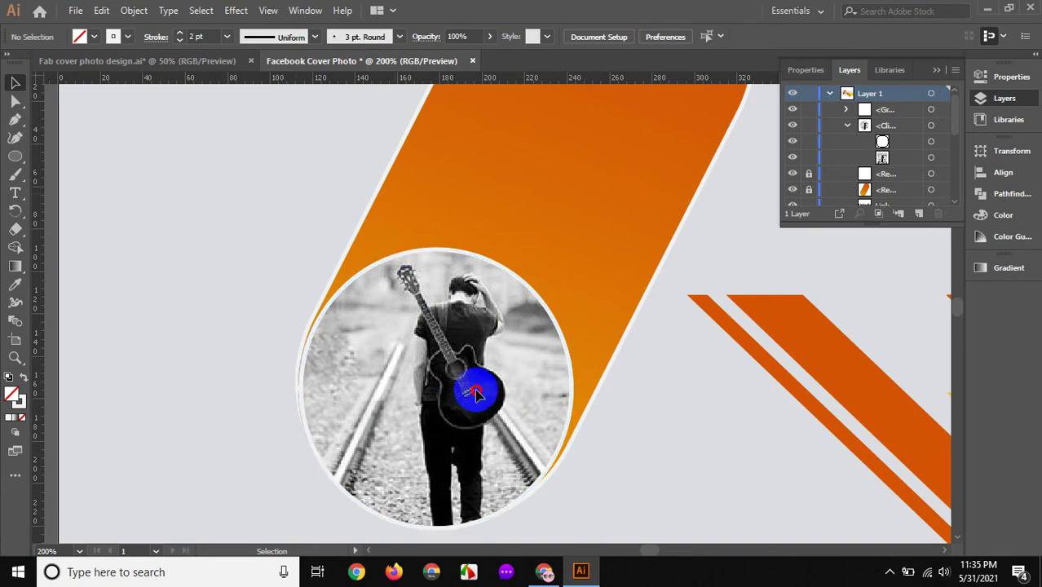
click(535, 424)
scroll(449, 302, down, 2)
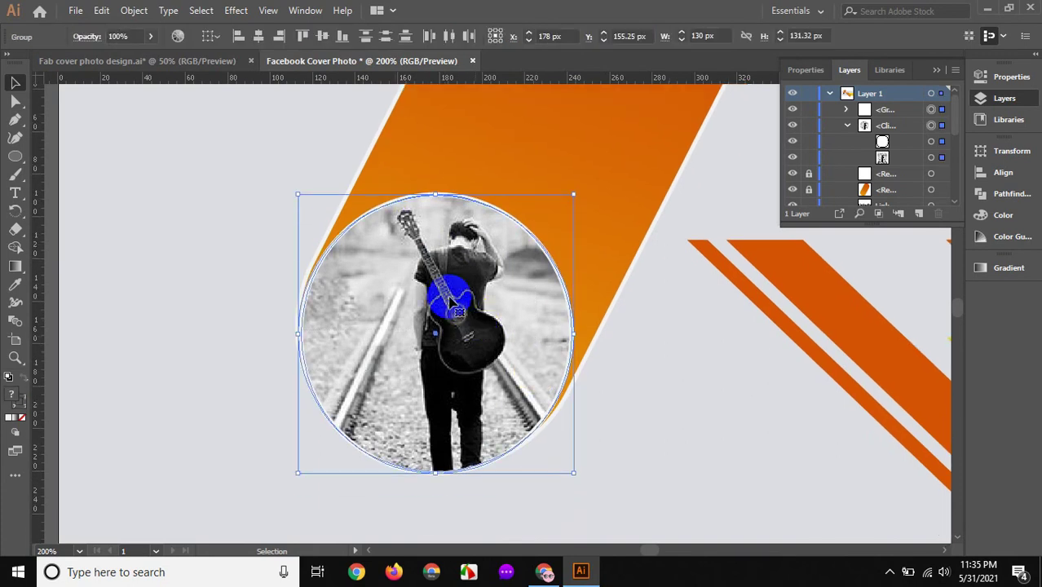
- Marquee-select the photo and its circular frame and group them together
click(319, 263)
click(432, 332)
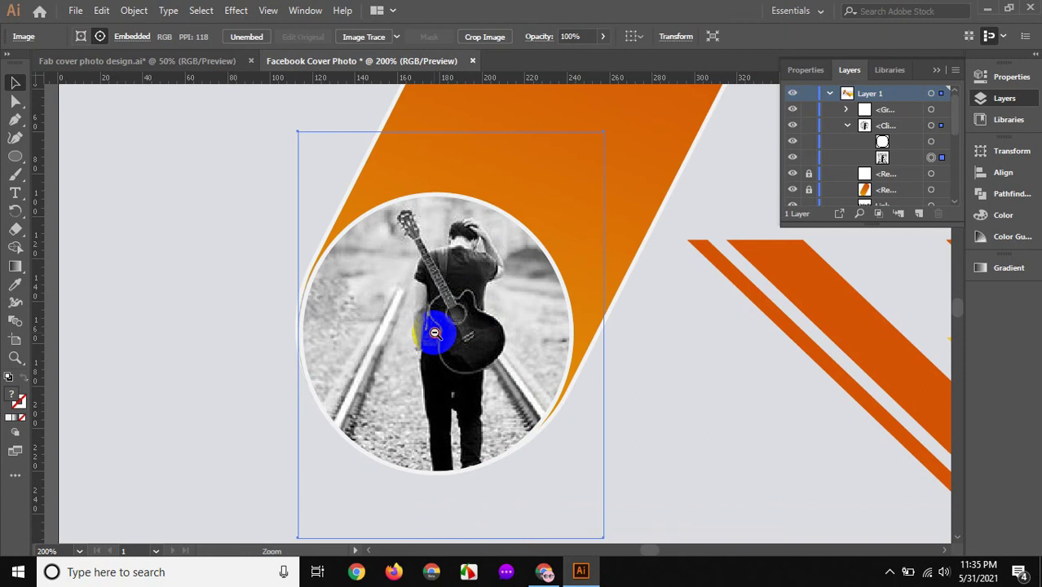
alt+click(435, 332)
click(293, 216)
key(ctrl+plus)
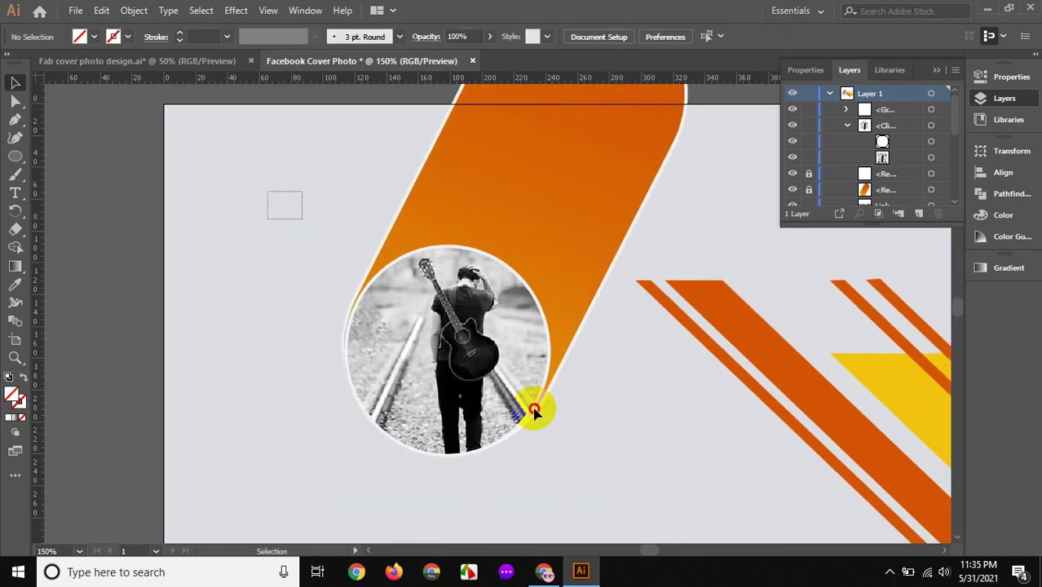
drag(534, 411, 575, 460)
right_click(474, 285)
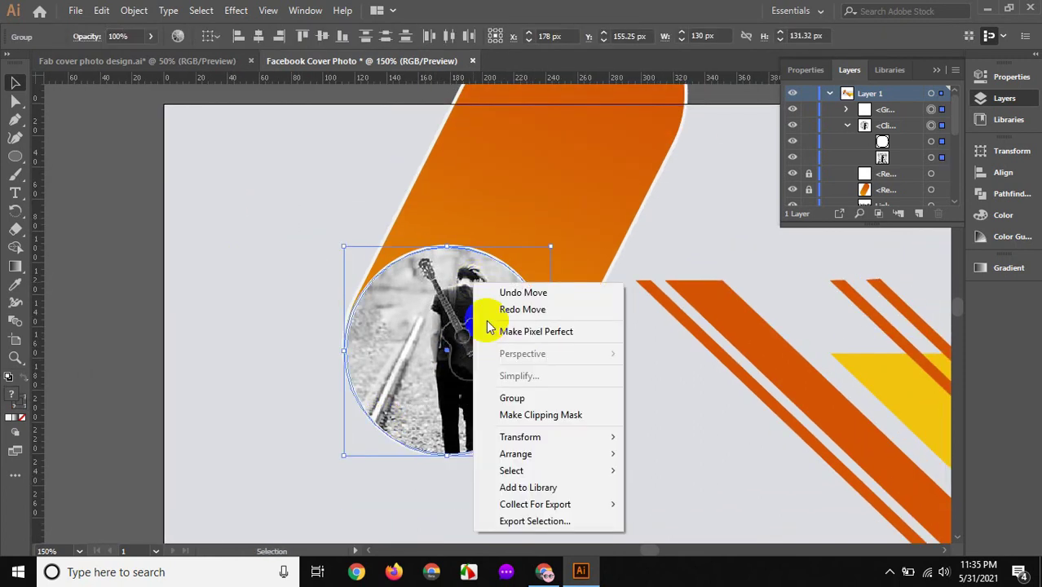
click(510, 398)
- Move the grouped photo circle to the orange band's lower end and zoom out
key(ctrl+shift+a)
drag(411, 349, 504, 331)
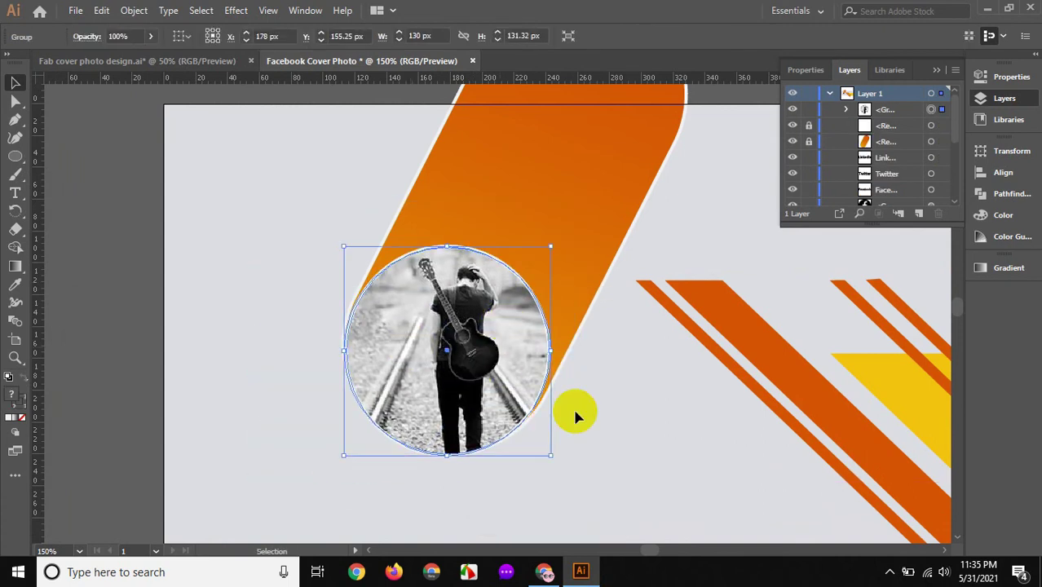
click(585, 433)
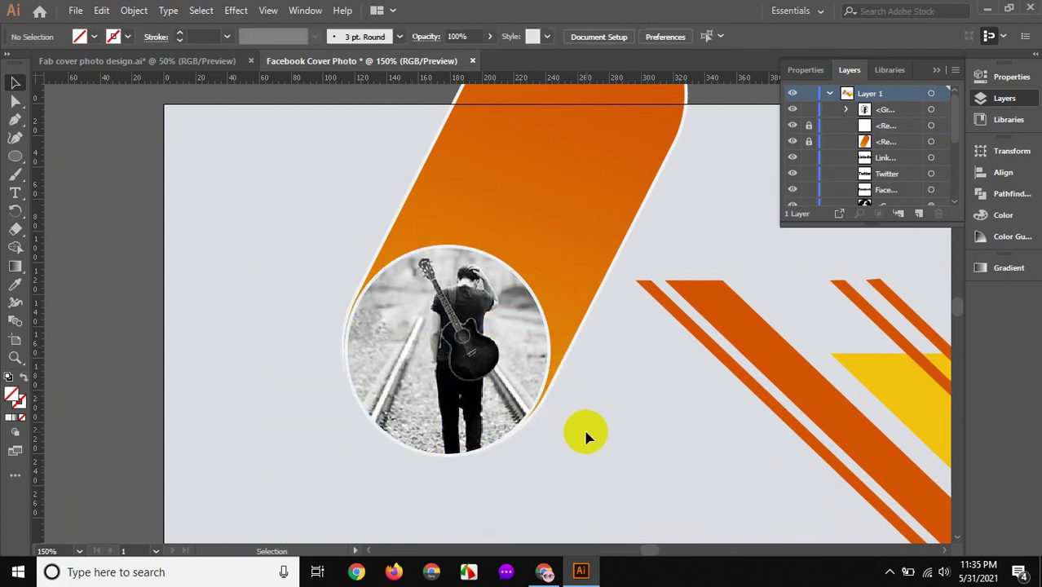
key(ctrl+minus)
key(ctrl+minus)
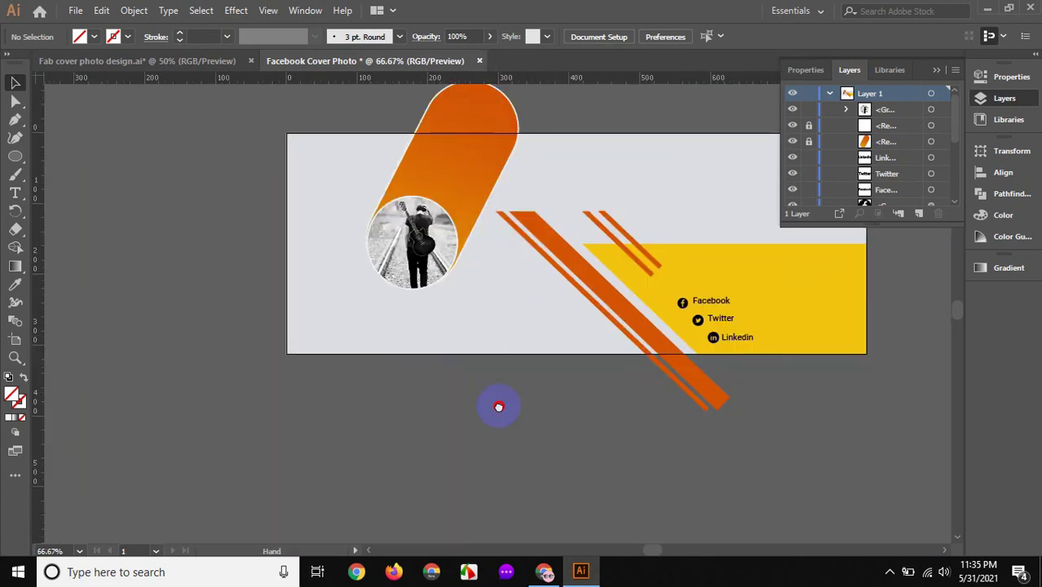
- Enlarge the guitar photo circle slightly from a corner handle
drag(498, 406, 512, 412)
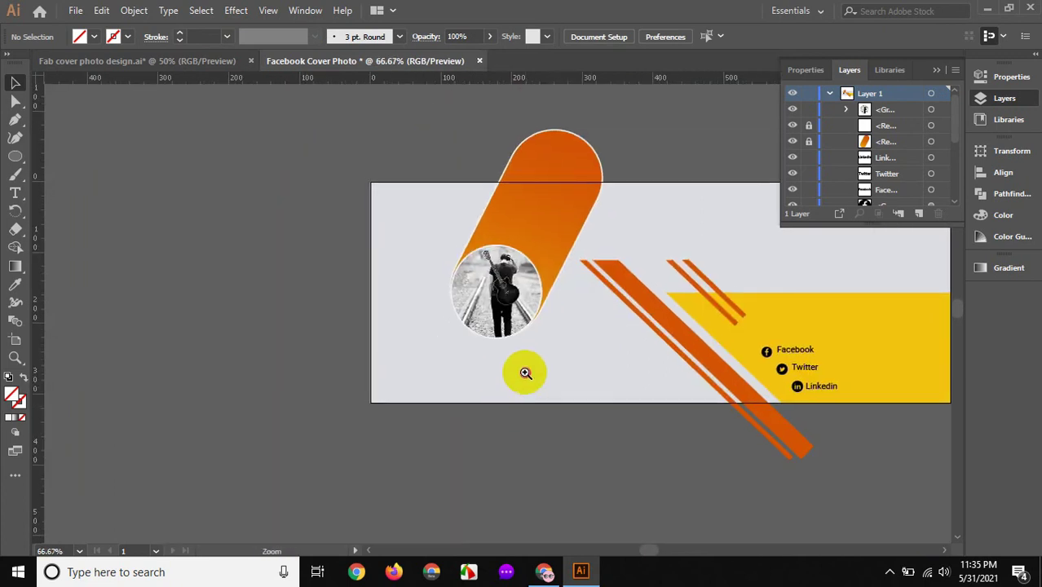
click(525, 373)
drag(480, 296, 497, 474)
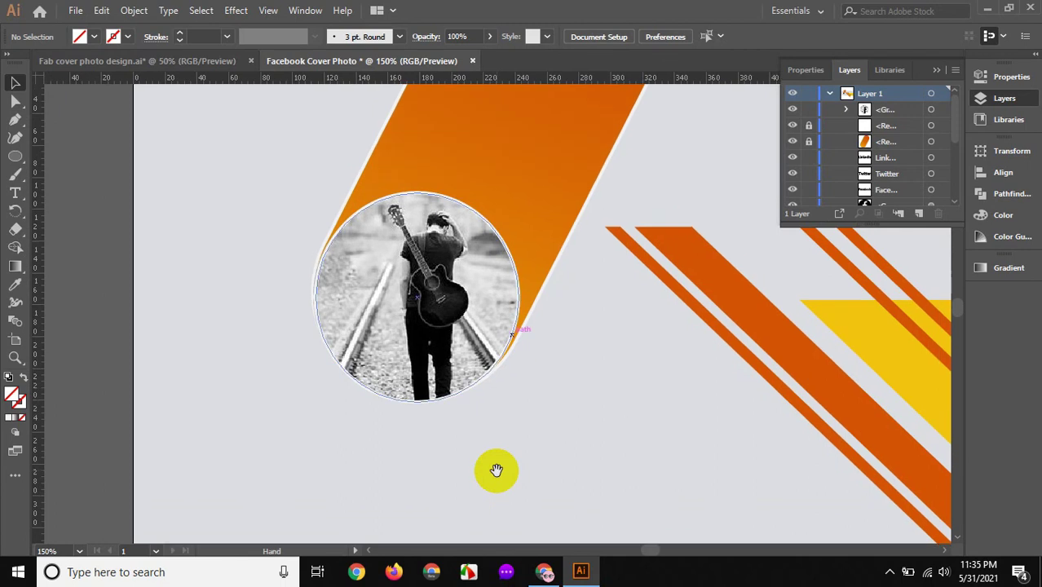
click(488, 298)
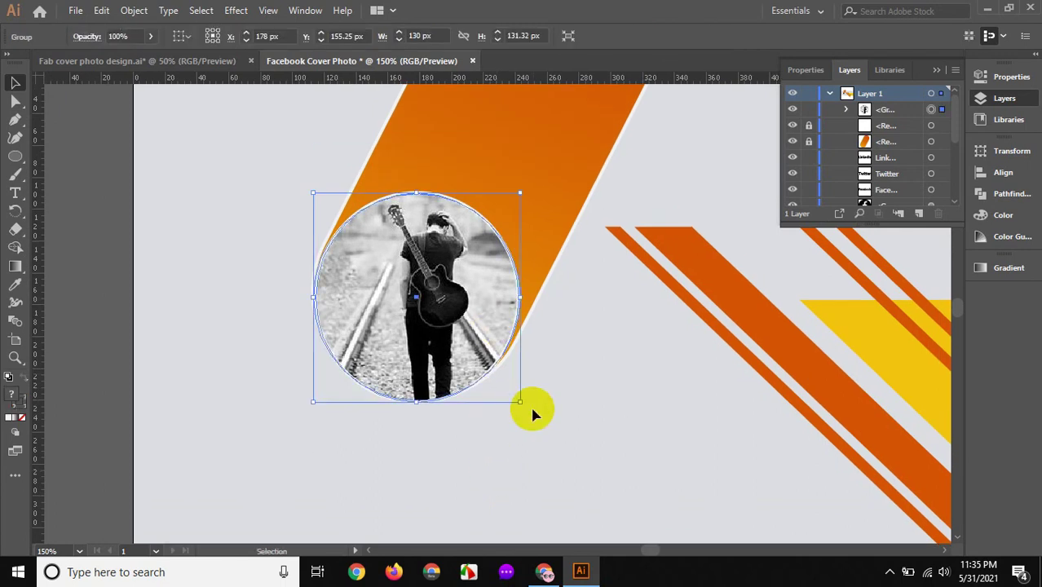
drag(522, 403, 530, 403)
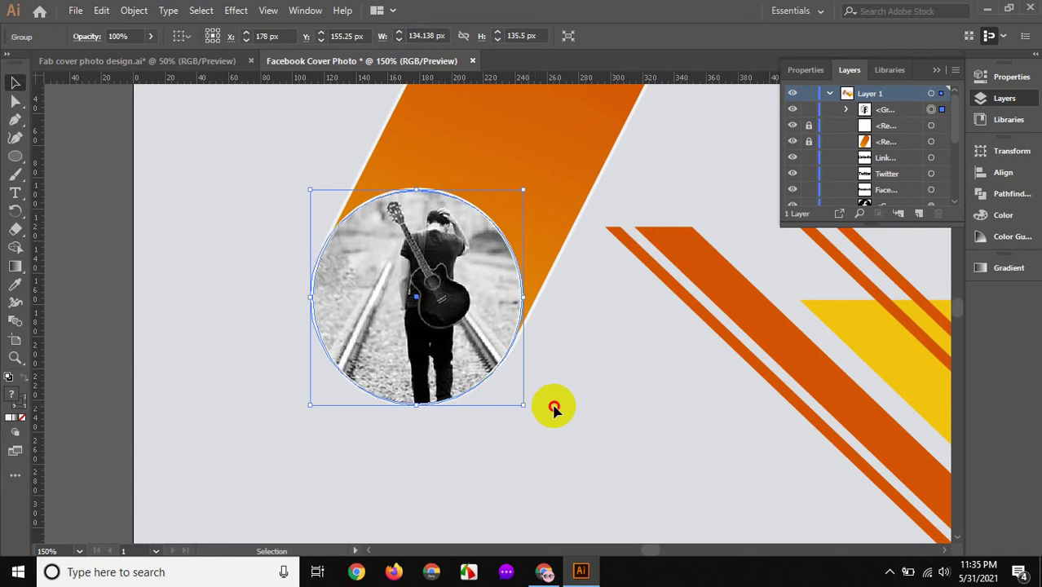
click(553, 407)
- Zoom out, then zoom to 100% around the photo circle
key(z)
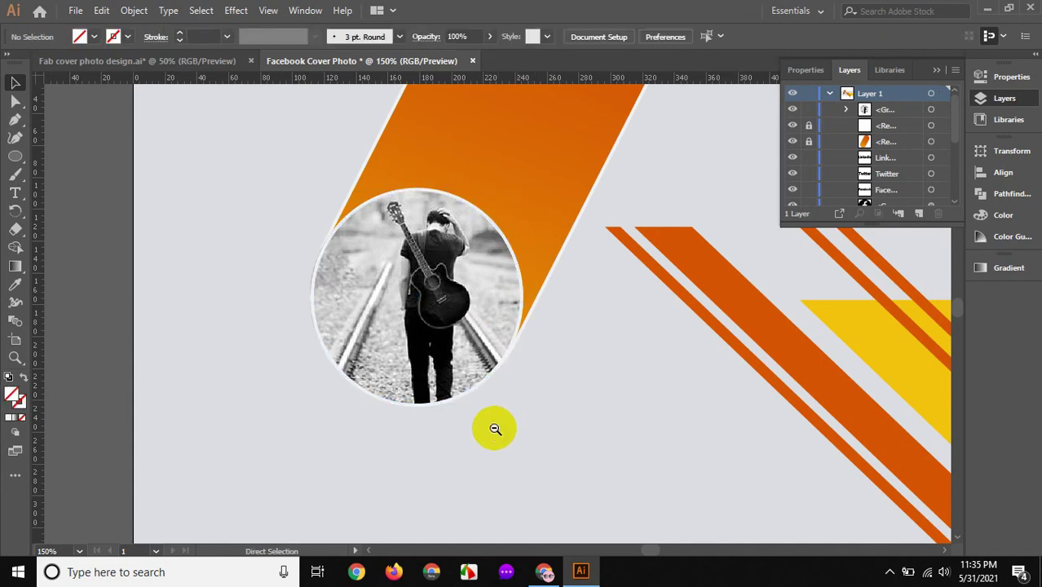
alt+click(495, 428)
alt+click(495, 428)
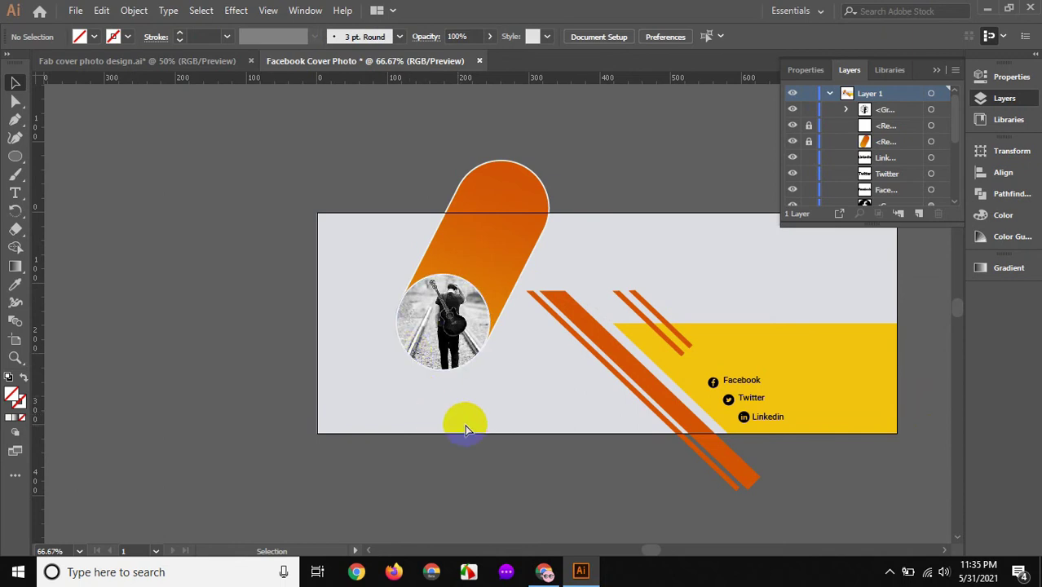
click(465, 425)
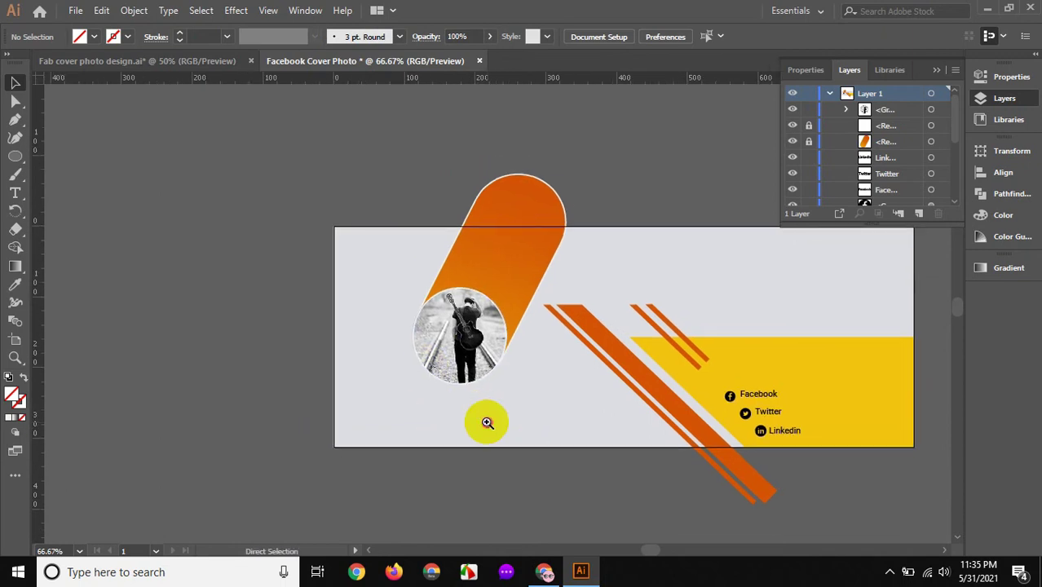
scroll(501, 461, up, 3)
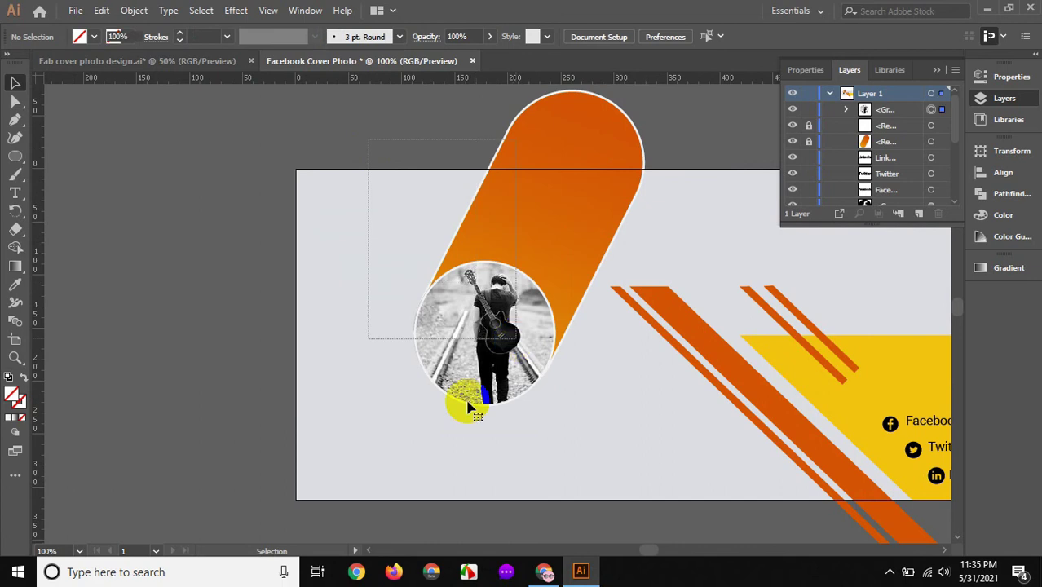
drag(367, 149, 465, 407)
click(341, 312)
- Unlock all locked background shapes with Ctrl+Alt+2
key(a)
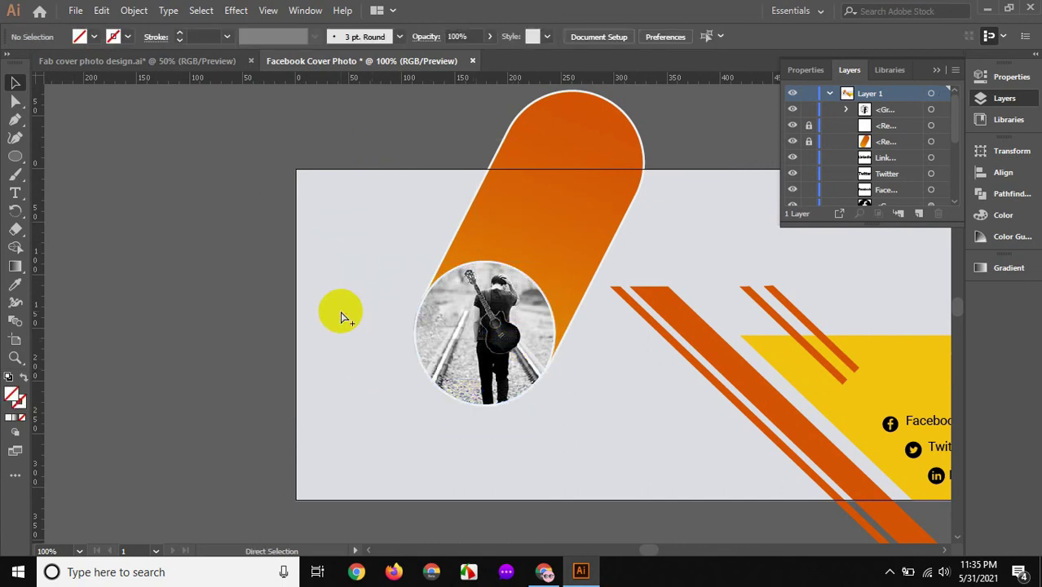
key(ctrl+alt+2)
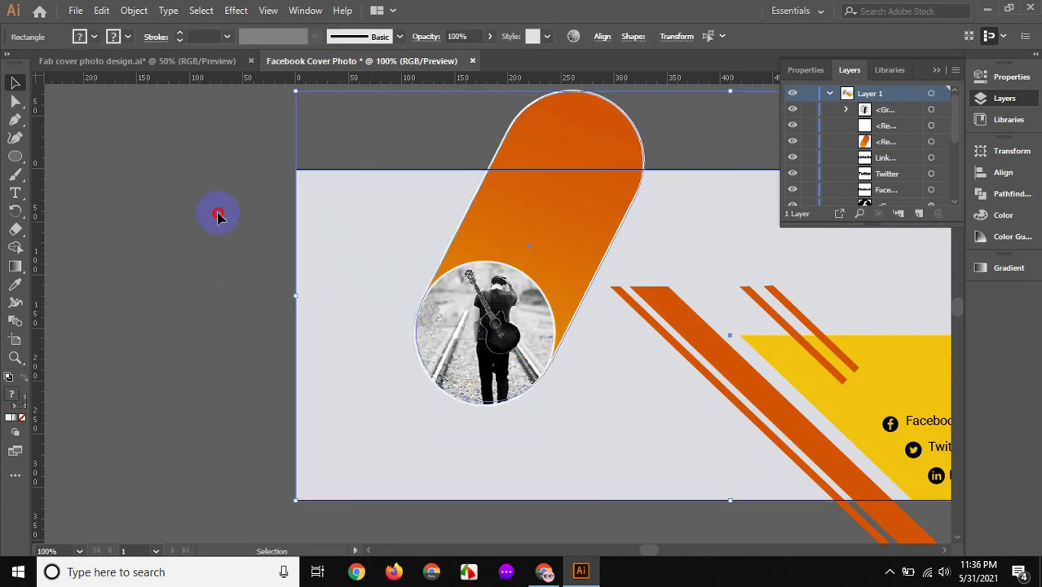
click(216, 212)
click(344, 312)
key(v)
key(ctrl+shift+a)
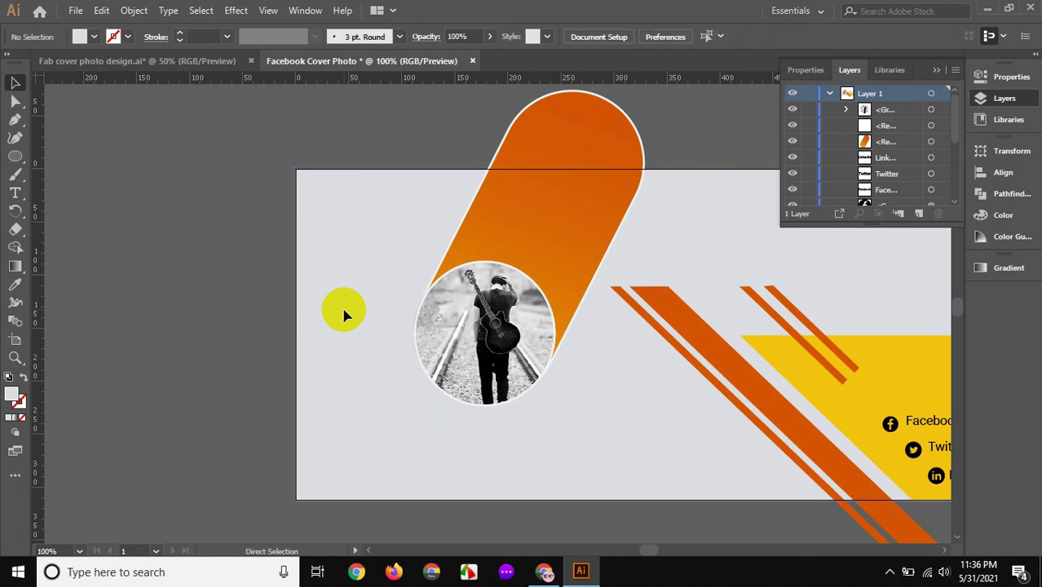
- Select the photo circle with the orange band and nudge them left to X 204.573 px
drag(391, 135, 566, 368)
key(Left)
key(Left)
key(Left)
key(Left)
key(Left)
key(Left)
key(Left)
key(Left)
key(Left)
key(Left)
key(Left)
key(Left)
key(Left)
key(Left)
key(Left)
key(Left)
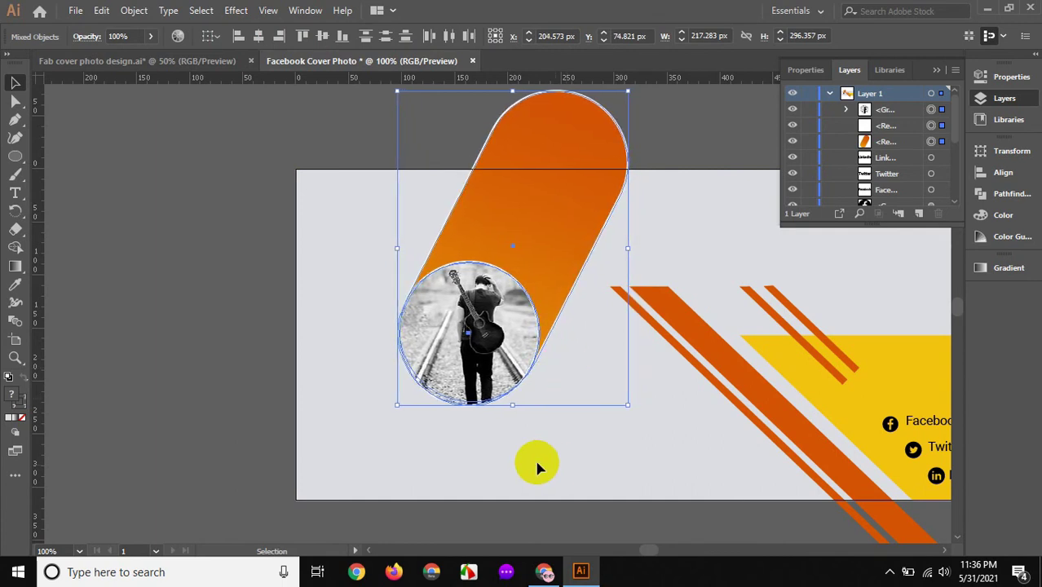
click(538, 468)
drag(342, 112, 538, 353)
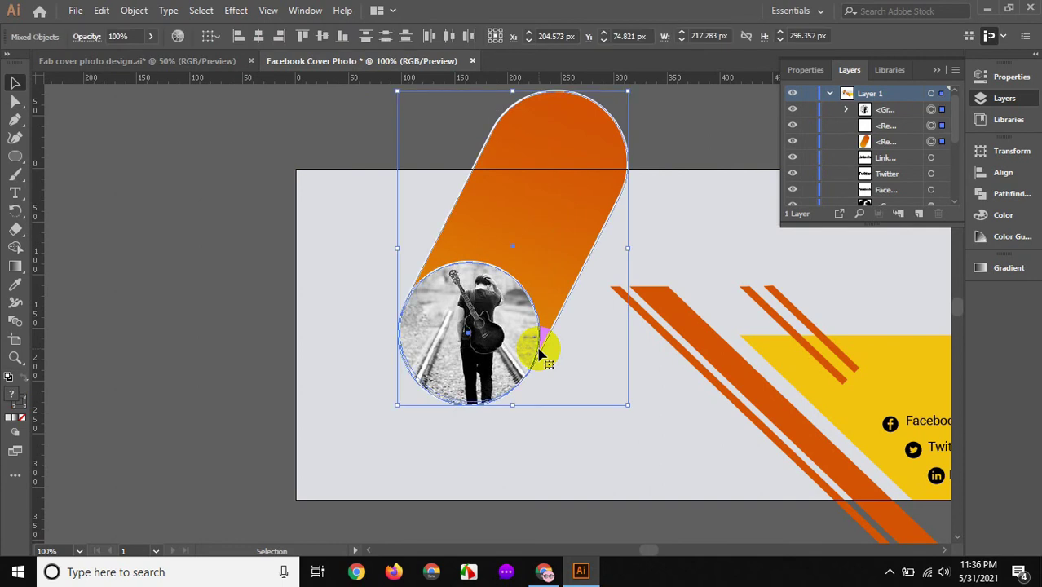
- Lock the guitar circle and orange background shapes with Ctrl+2
key(ctrl+2)
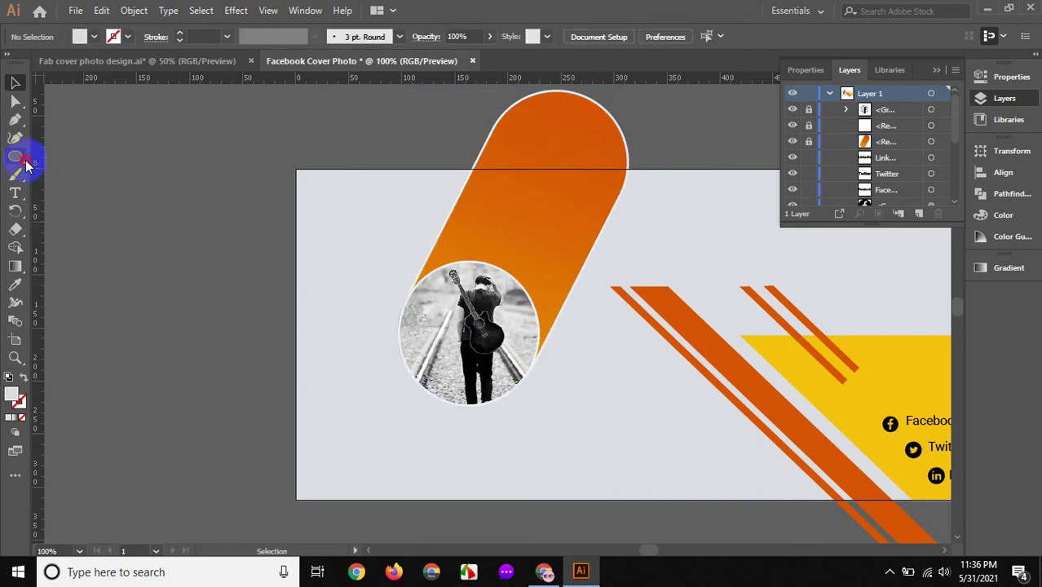
click(89, 150)
click(252, 138)
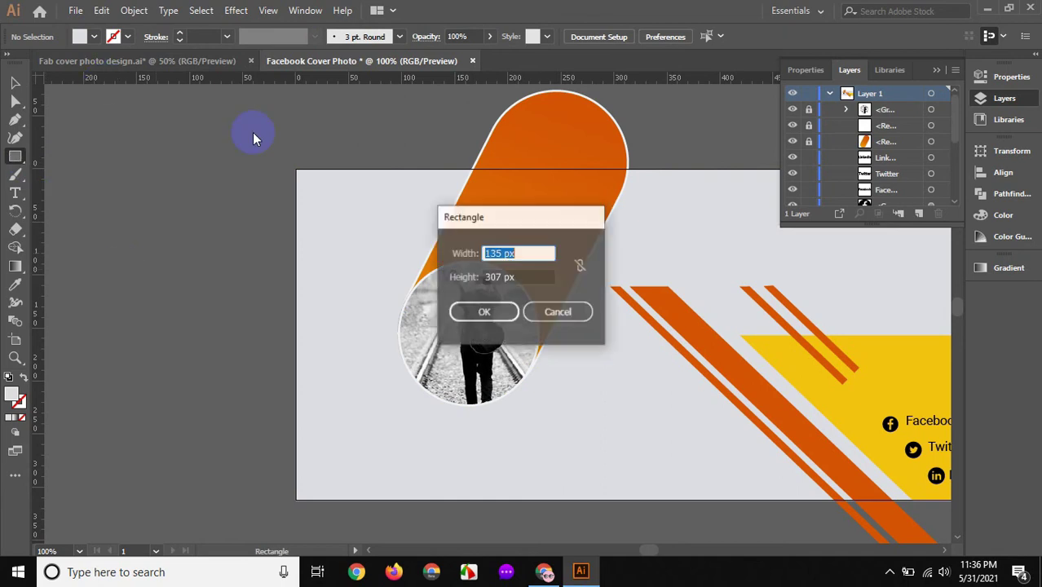
click(557, 311)
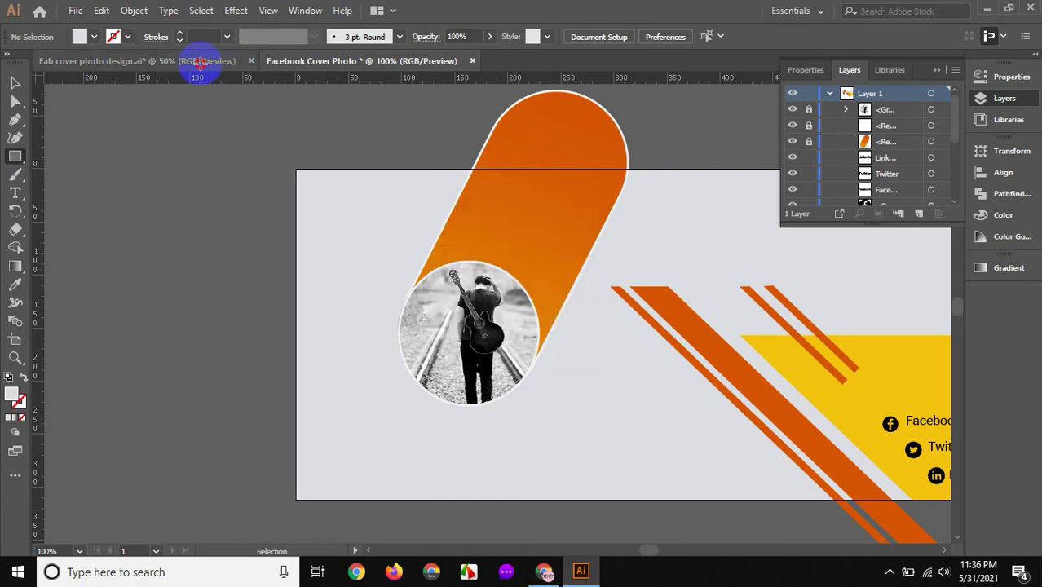
- Drag the face portrait from the Fab cover photo design file onto the Facebook cover
click(199, 63)
click(713, 369)
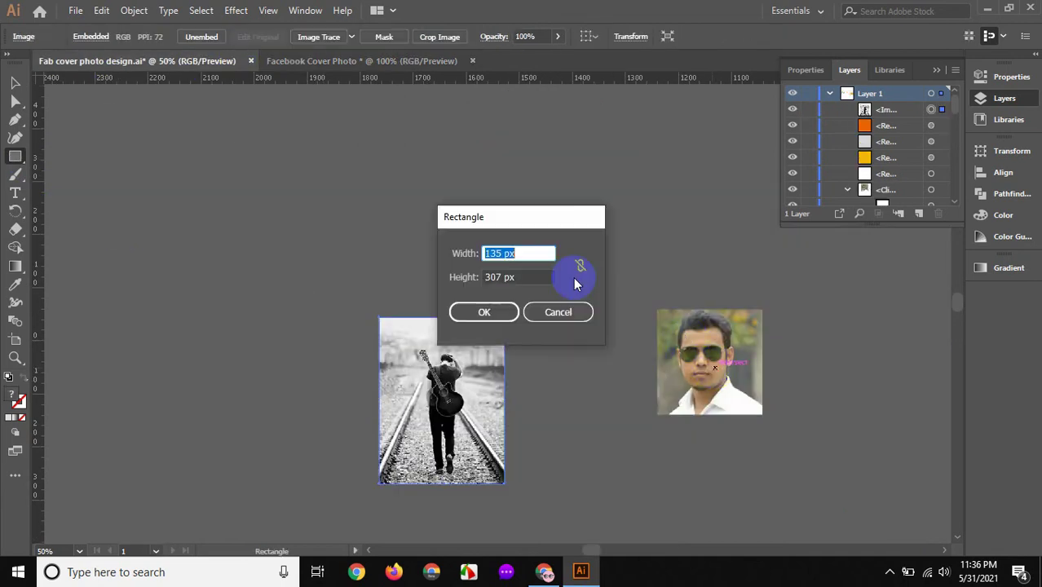
click(577, 310)
key(v)
mouse_move(701, 358)
mouse_down()
mouse_move(258, 84)
mouse_move(293, 68)
mouse_move(438, 444)
mouse_move(425, 414)
mouse_up()
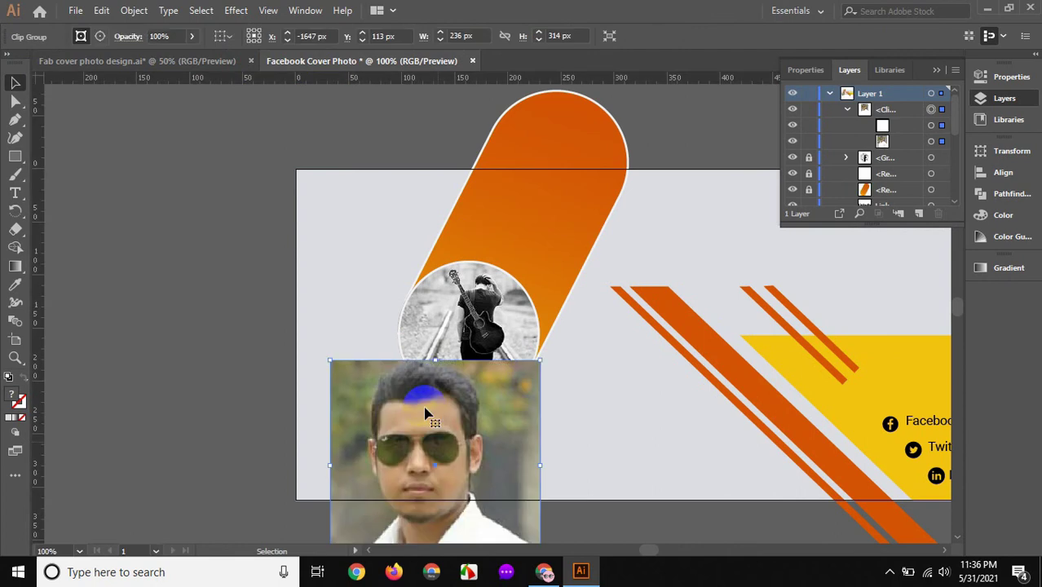
- Shrink the face photo to about 93 px and align it with the artboard's bottom edge
scroll(437, 414, down, 2)
scroll(489, 428, down, 2)
drag(537, 440, 492, 394)
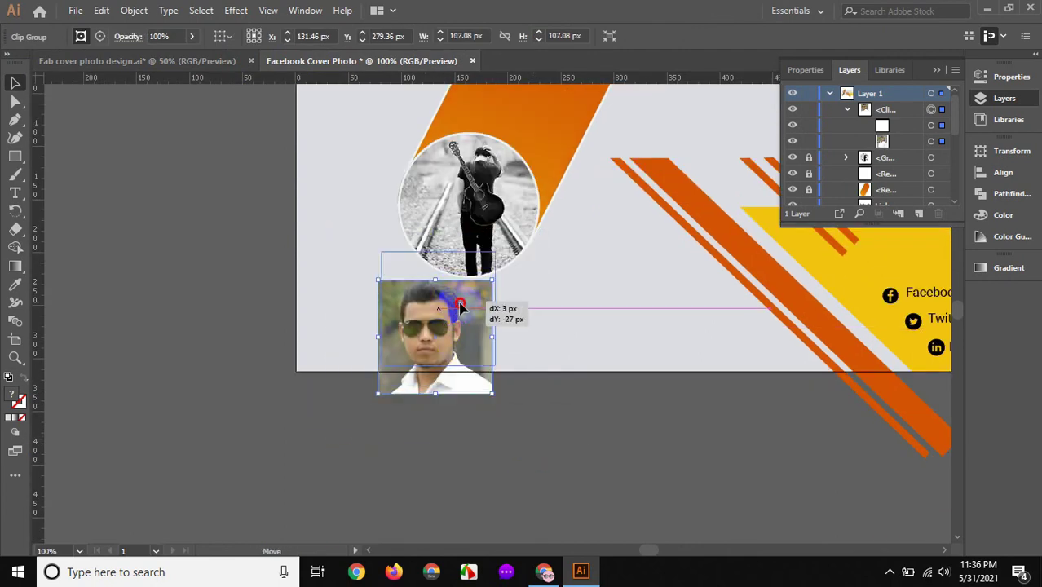
drag(455, 324, 463, 302)
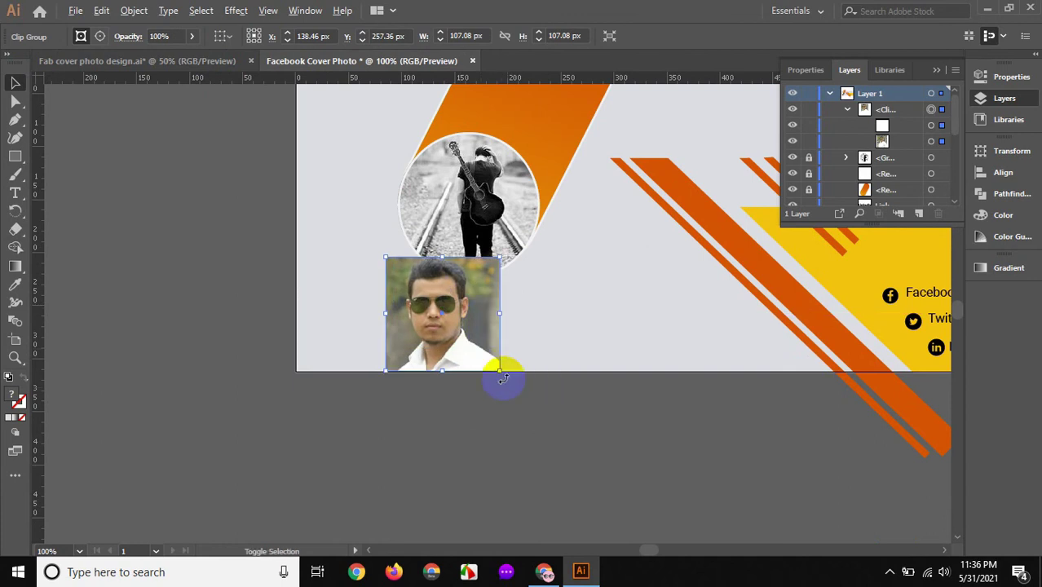
drag(499, 371, 491, 365)
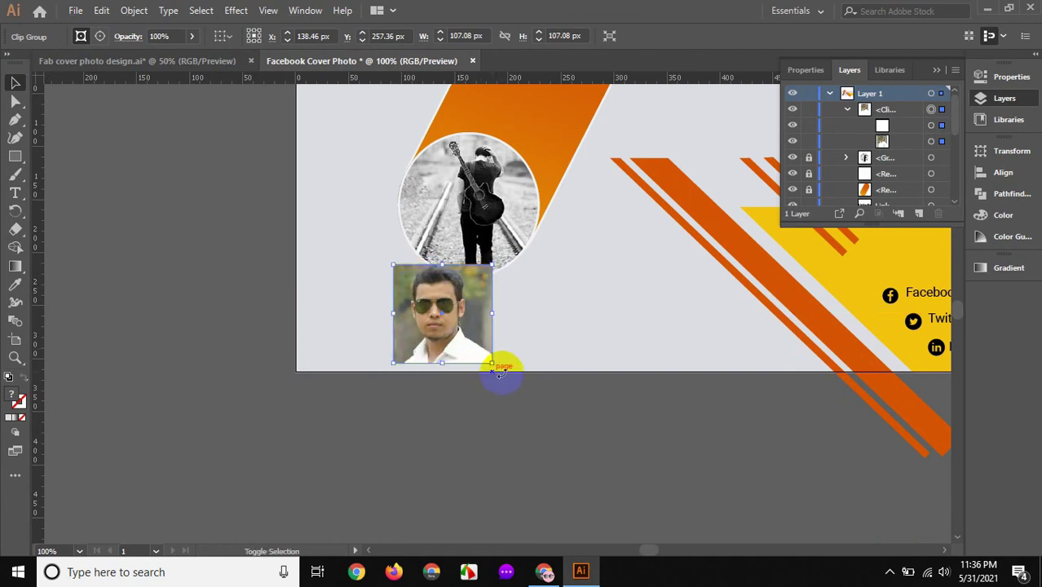
- Nudge the face photo down below the guitar circle and zoom out to the whole cover
click(466, 347)
drag(496, 495, 533, 584)
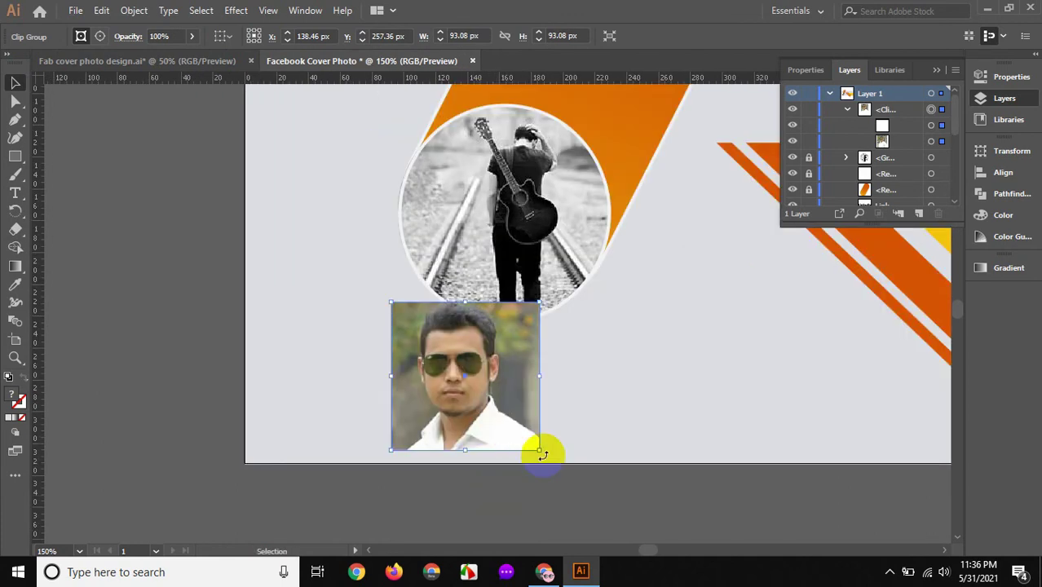
key(Down)
key(Down)
key(Down)
key(Down)
key(Down)
key(Down)
key(Down)
key(Down)
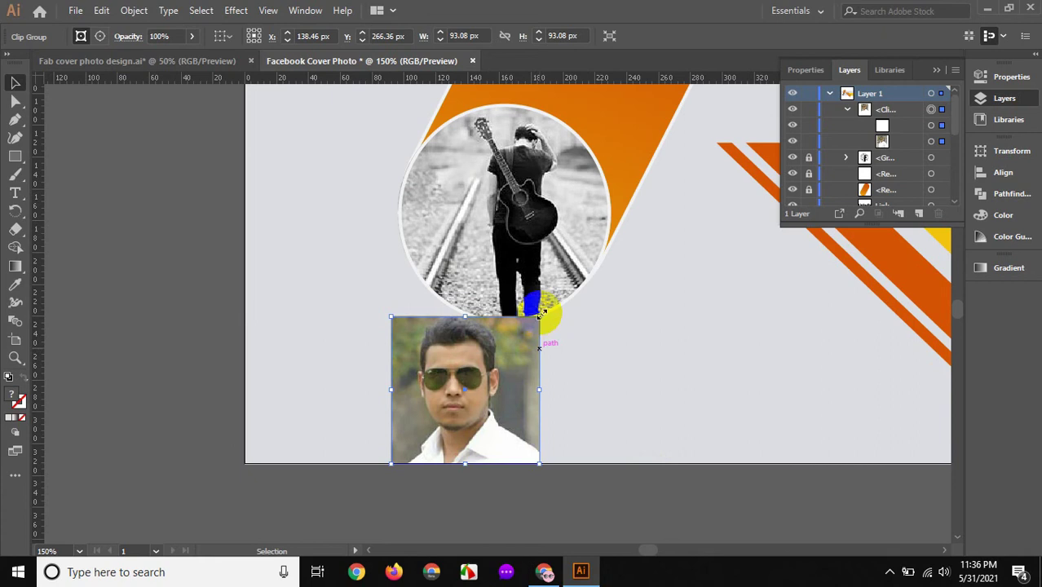
key(ctrl+alt+space)
ctrl+alt+click(570, 410)
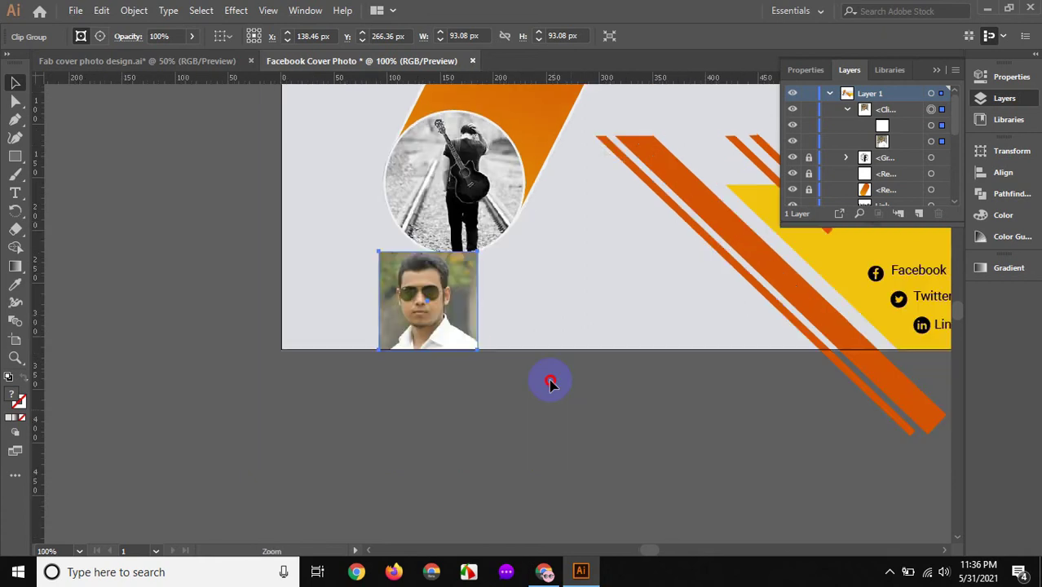
ctrl+alt+click(551, 379)
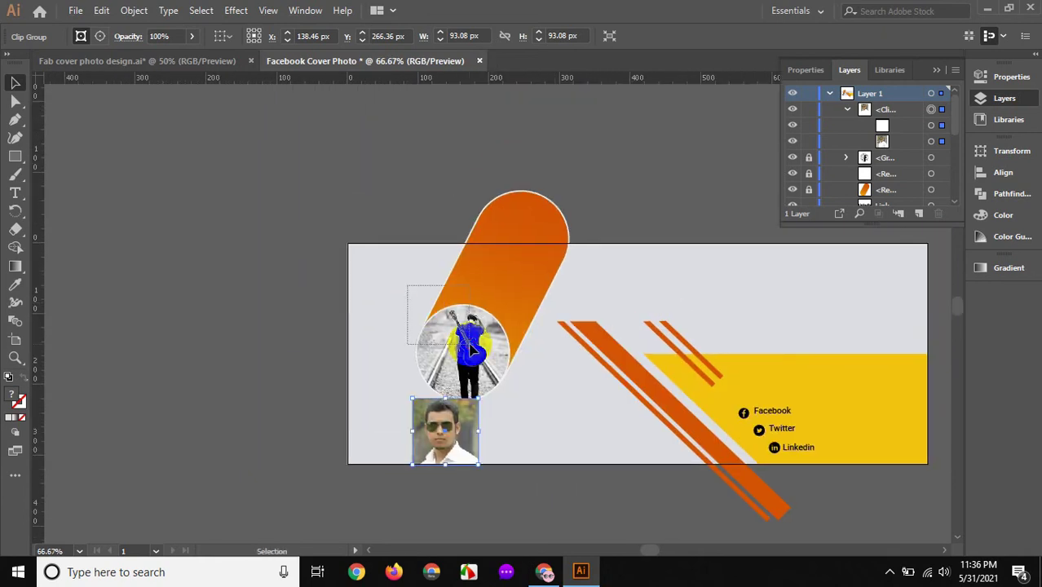
- Scale the portrait photo down to about 79 px square
click(552, 440)
click(469, 436)
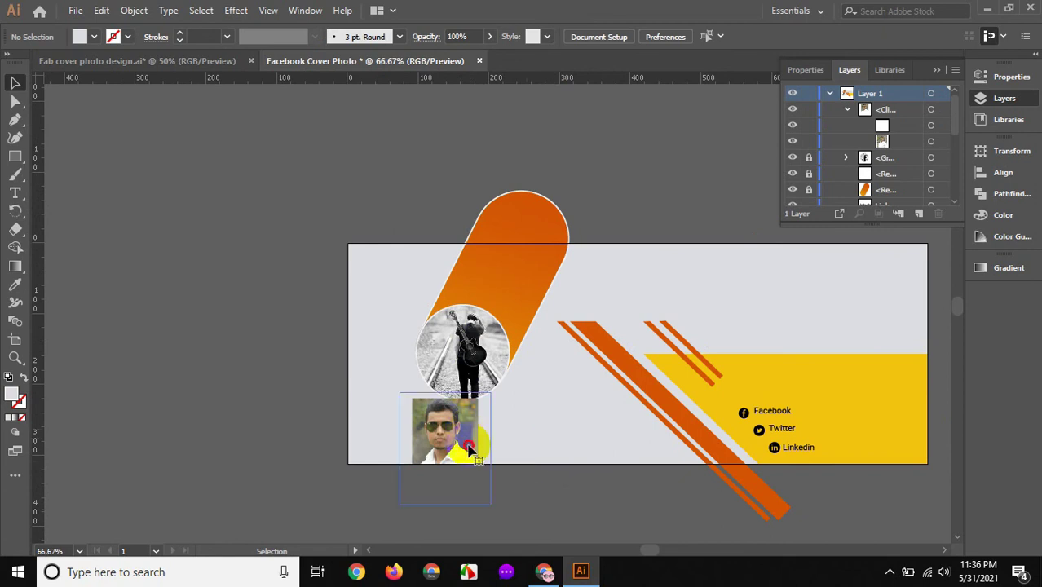
drag(482, 467, 452, 450)
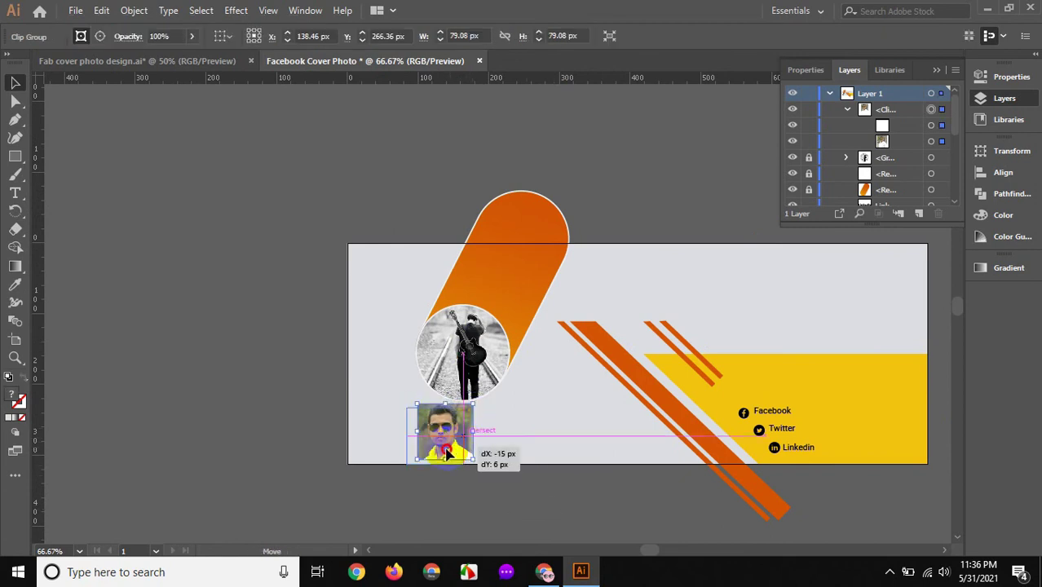
click(497, 478)
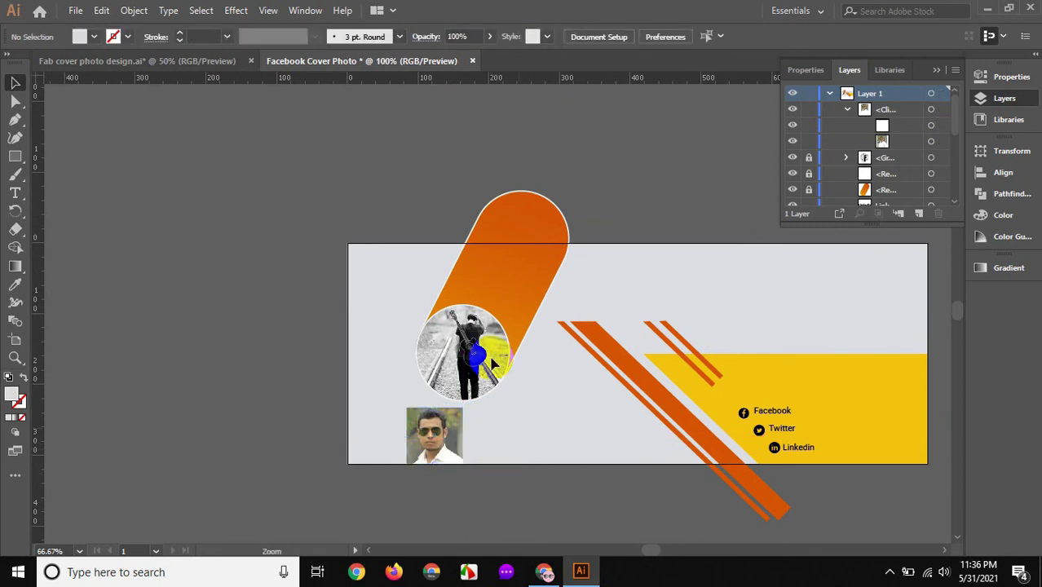
- Select the orange capsule and guitar circle together and nudge them down and left
ctrl+click(399, 397)
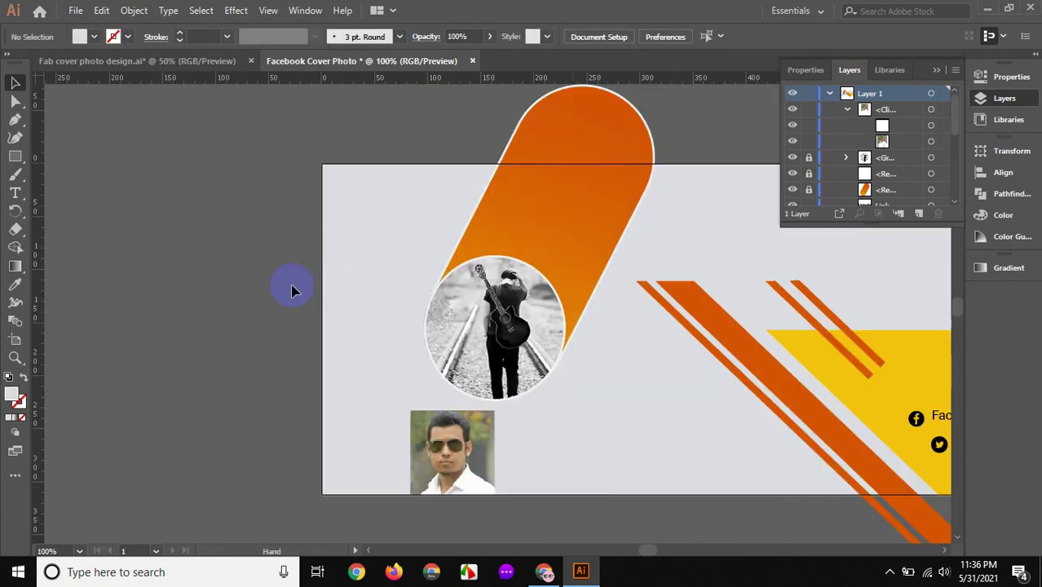
click(546, 316)
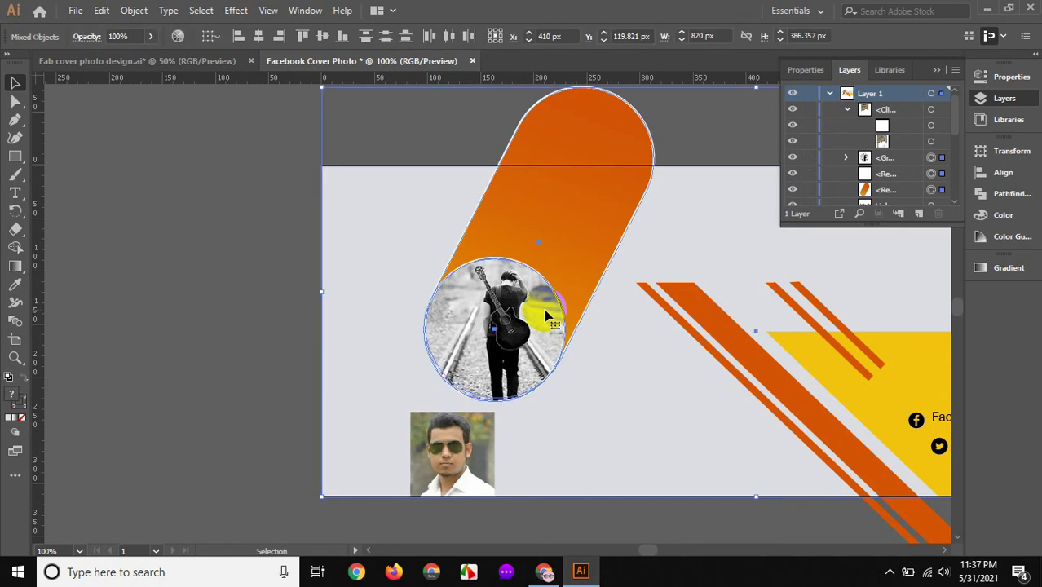
click(339, 250)
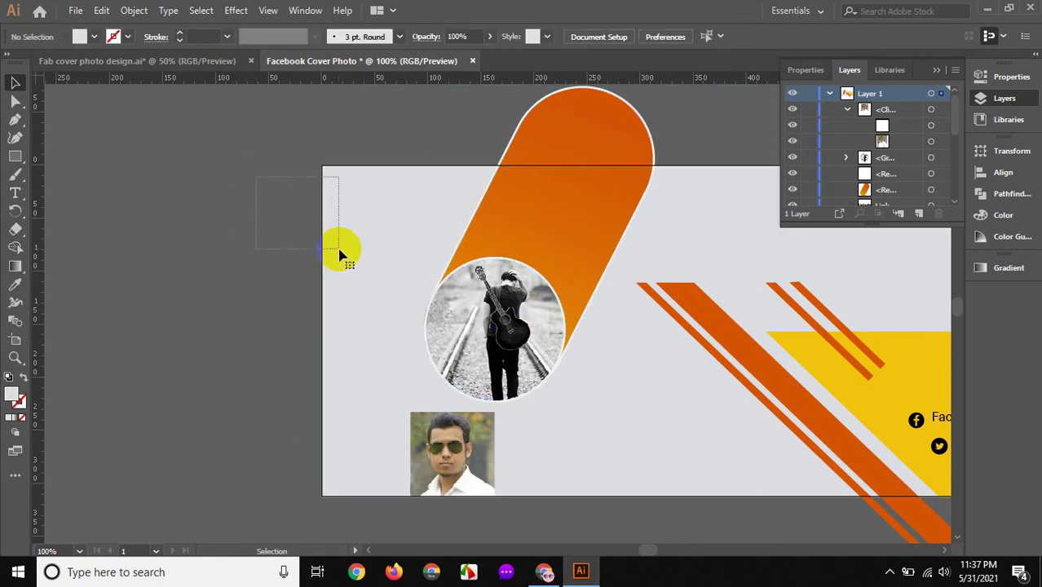
click(341, 252)
key(ctrl+shift+a)
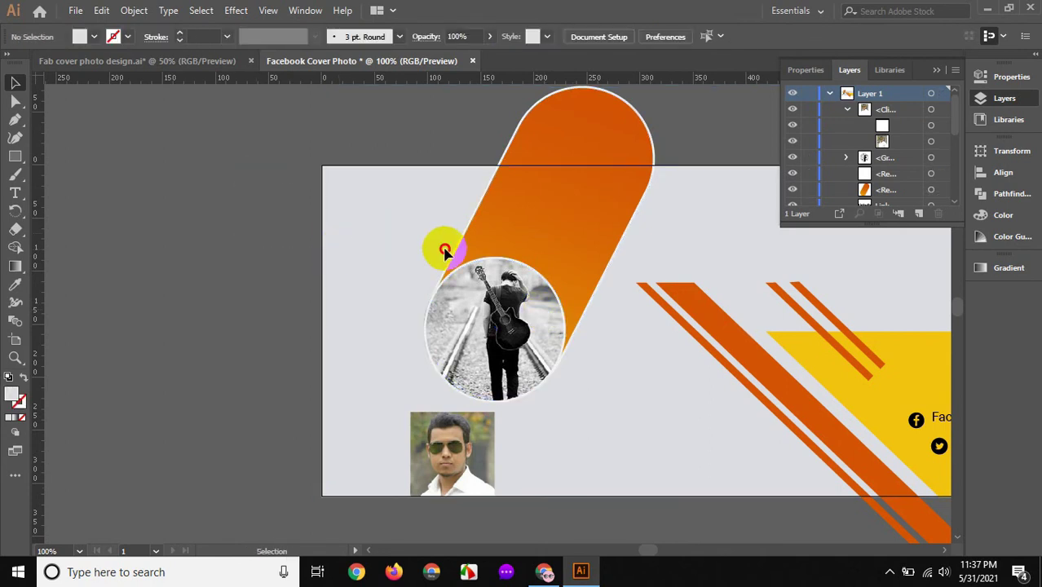
drag(432, 236, 526, 329)
key(Down)
key(Down)
key(Down)
key(Down)
key(Down)
key(Down)
key(Down)
key(Down)
key(Down)
key(Down)
key(Down)
key(Down)
key(Down)
key(Down)
key(Down)
key(Down)
key(Down)
key(Down)
key(Down)
key(Down)
key(Down)
key(Down)
key(Down)
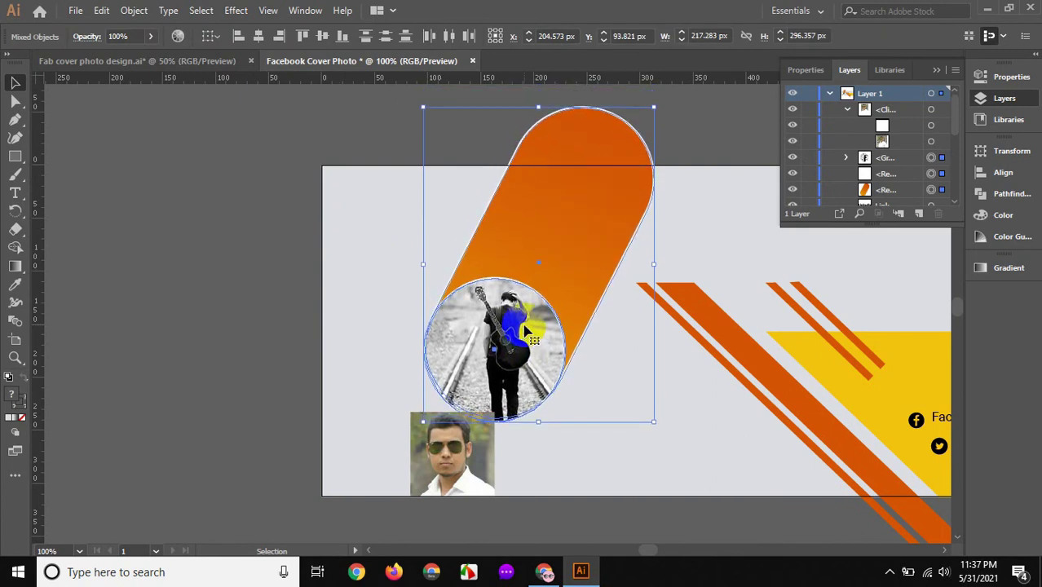
key(Left)
key(Left)
key(Left)
key(Left)
key(Left)
key(Left)
key(Left)
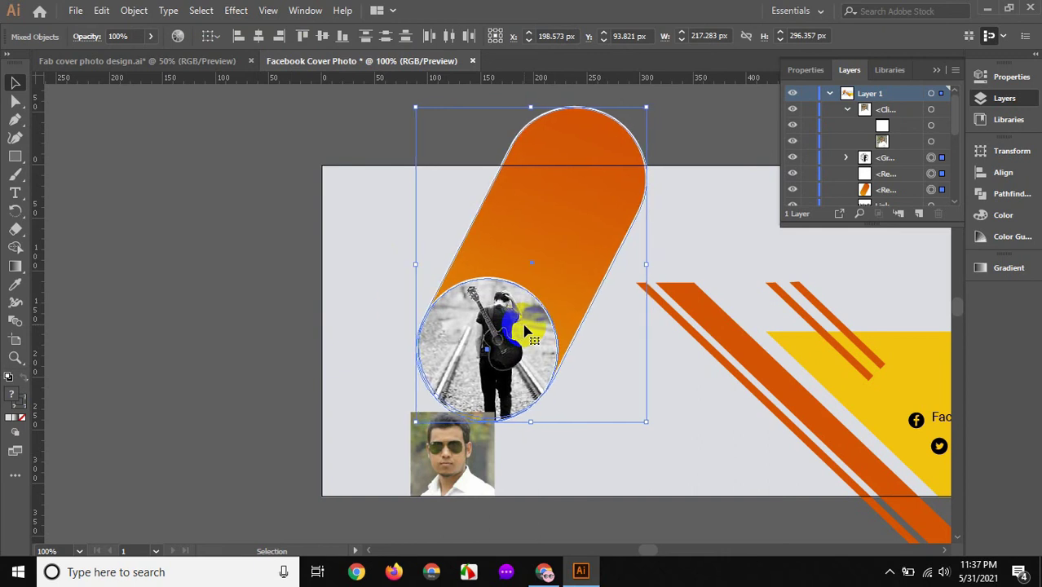
click(256, 293)
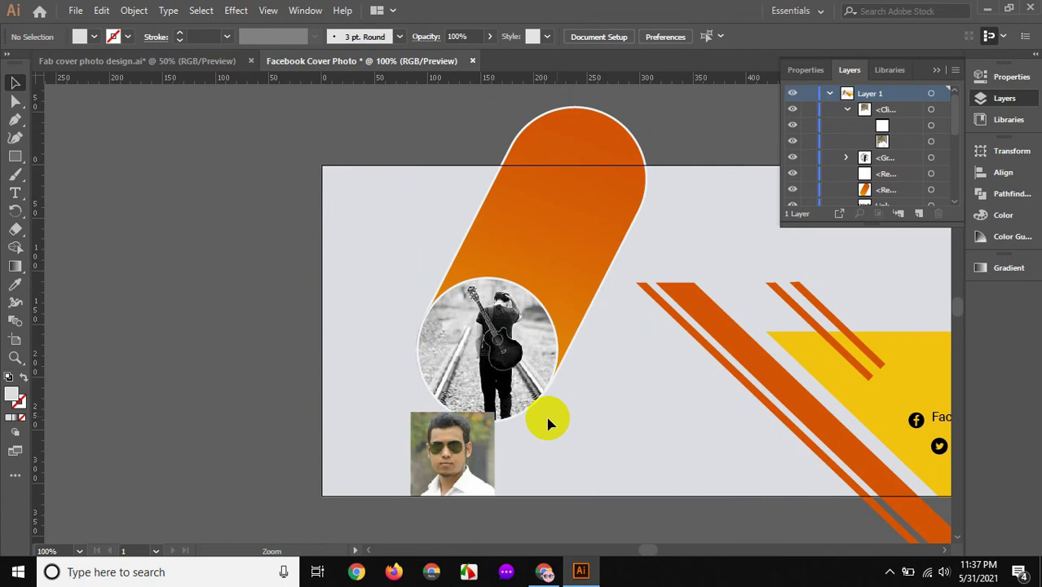
- Zoom in closely on the portrait photo and check its selection
scroll(473, 334, down, 3)
click(462, 344)
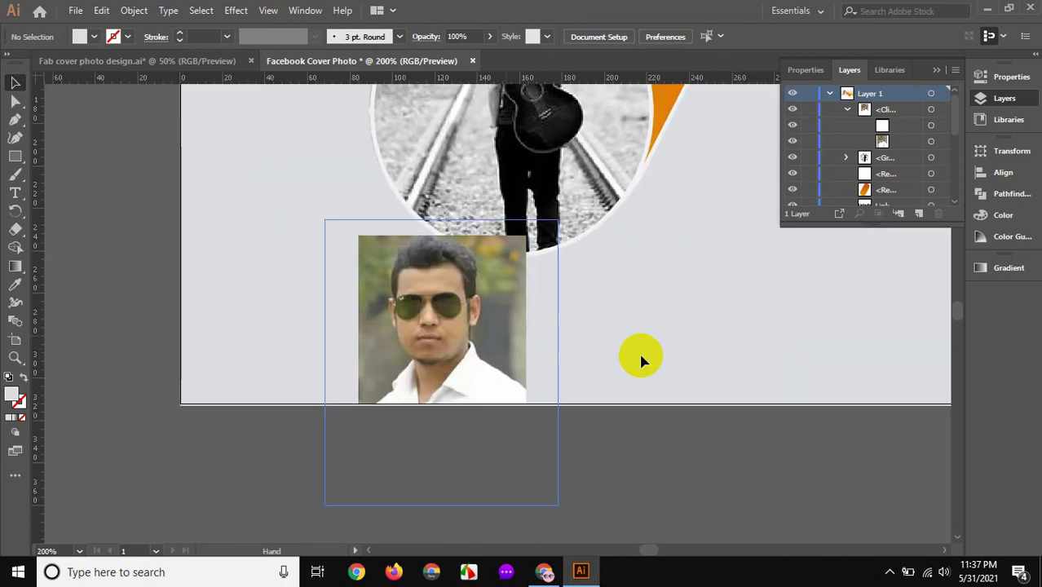
click(466, 303)
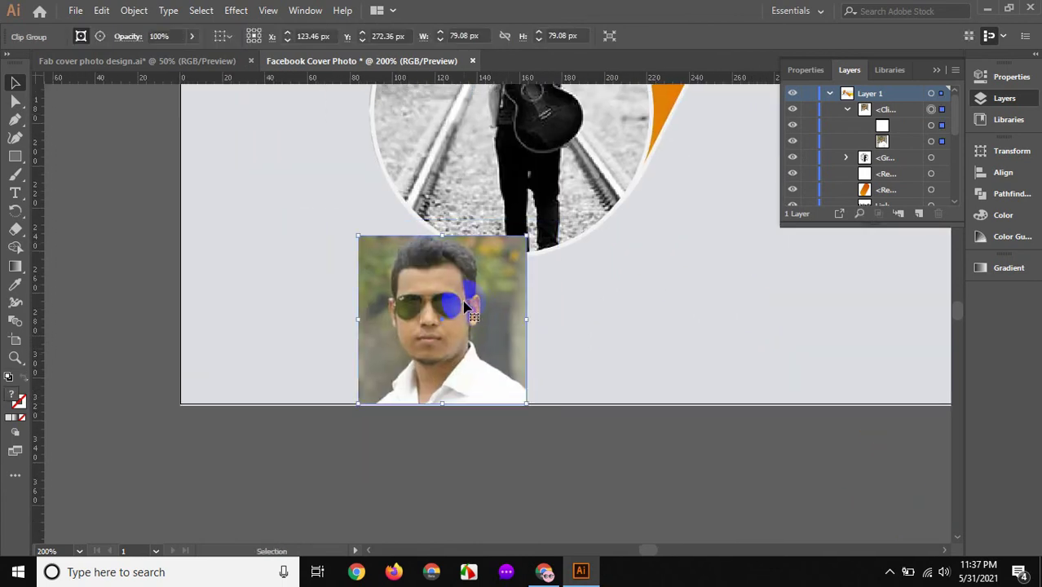
key(a)
click(244, 204)
click(15, 82)
key(m)
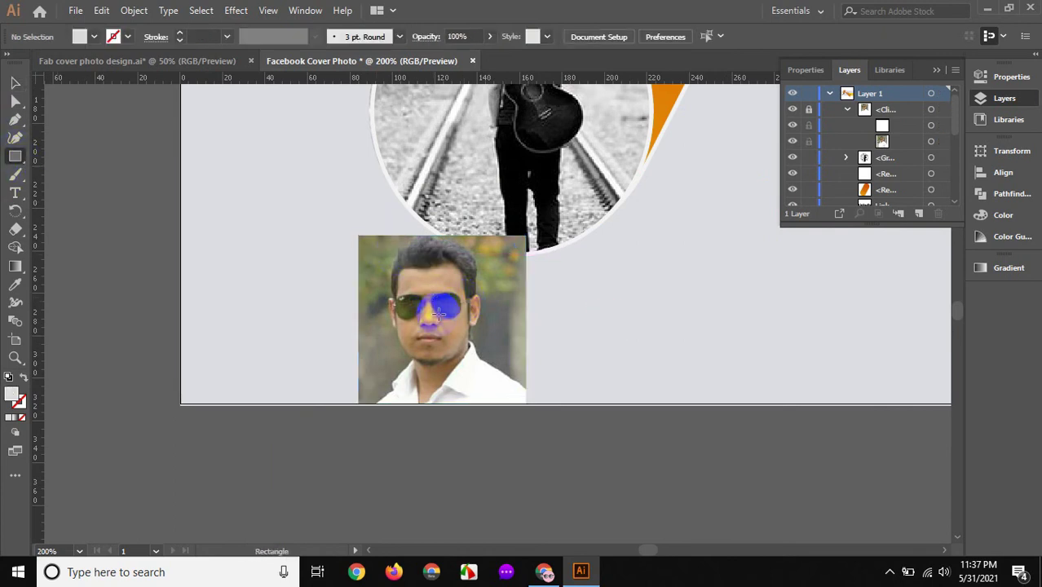
- Draw a square over the portrait photo with no fill and a 1 pt white outline
drag(358, 236, 526, 404)
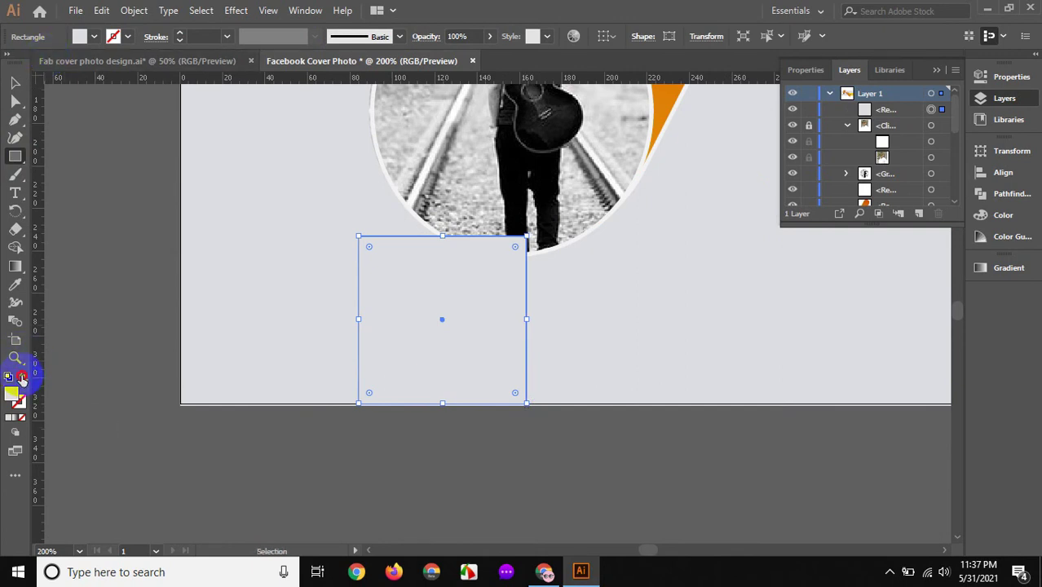
click(23, 378)
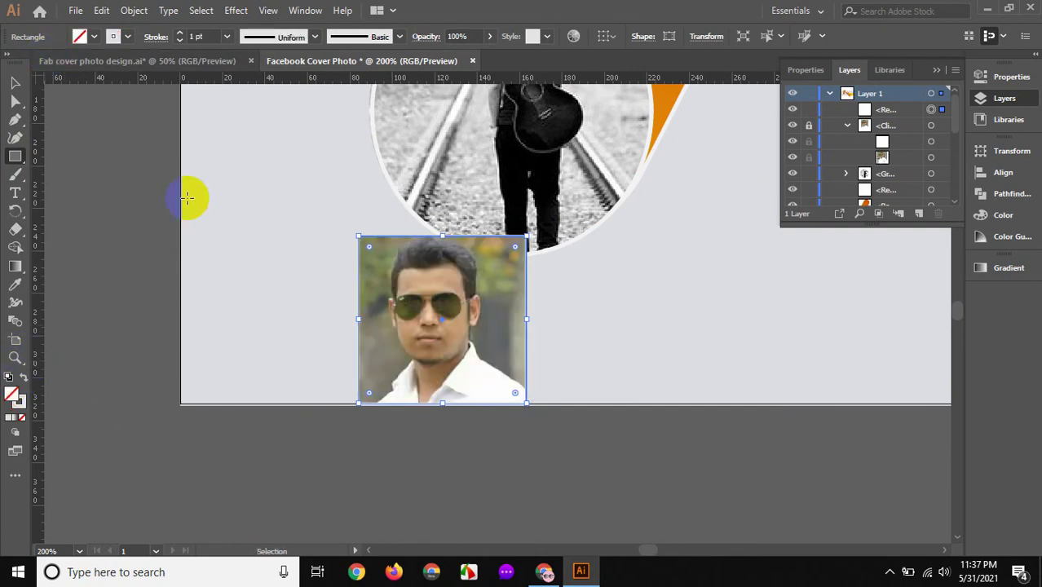
click(116, 37)
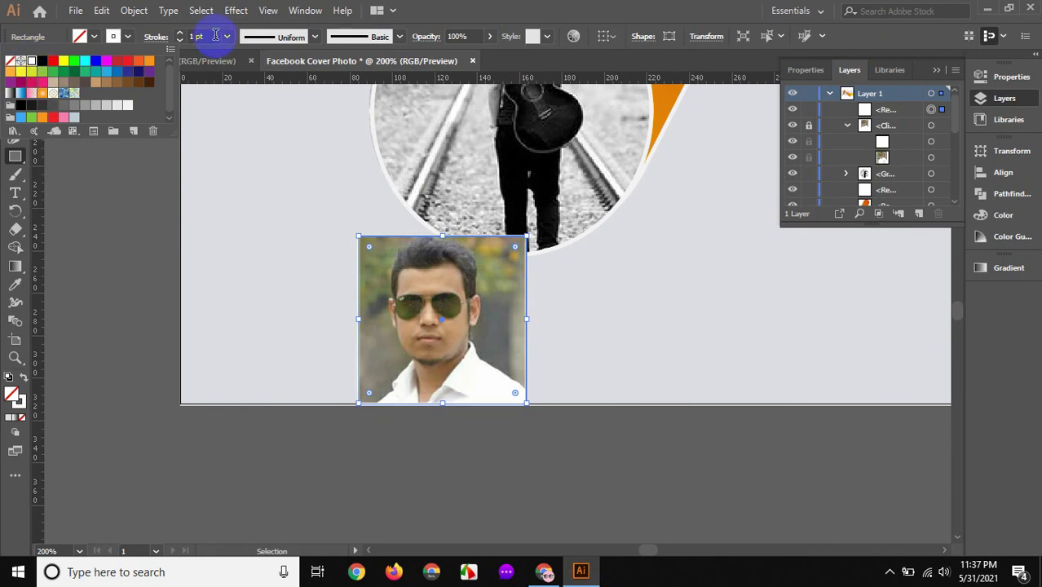
click(180, 36)
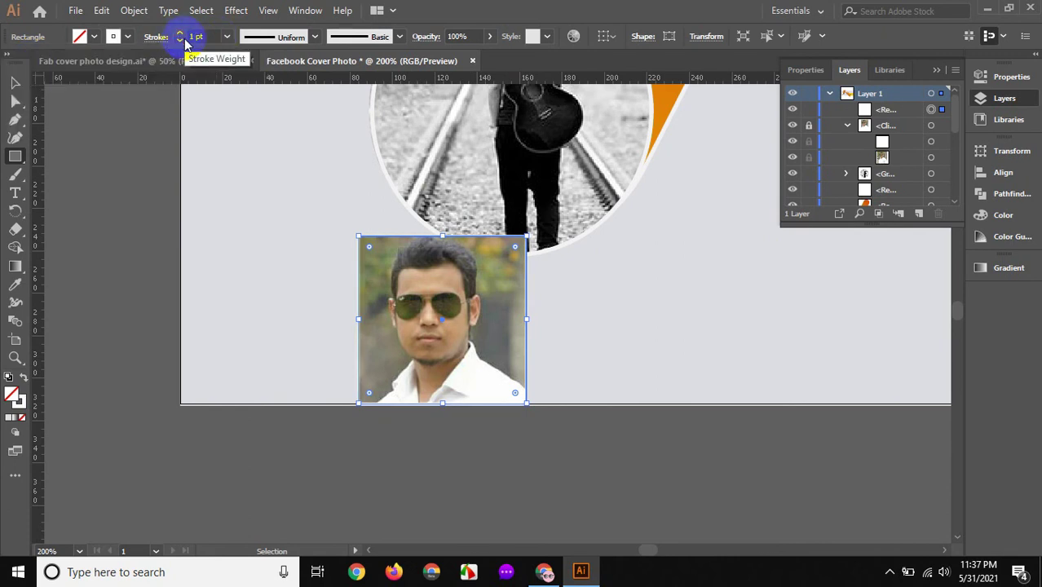
- Bring the white frame square to the front and nudge it down slightly
click(16, 83)
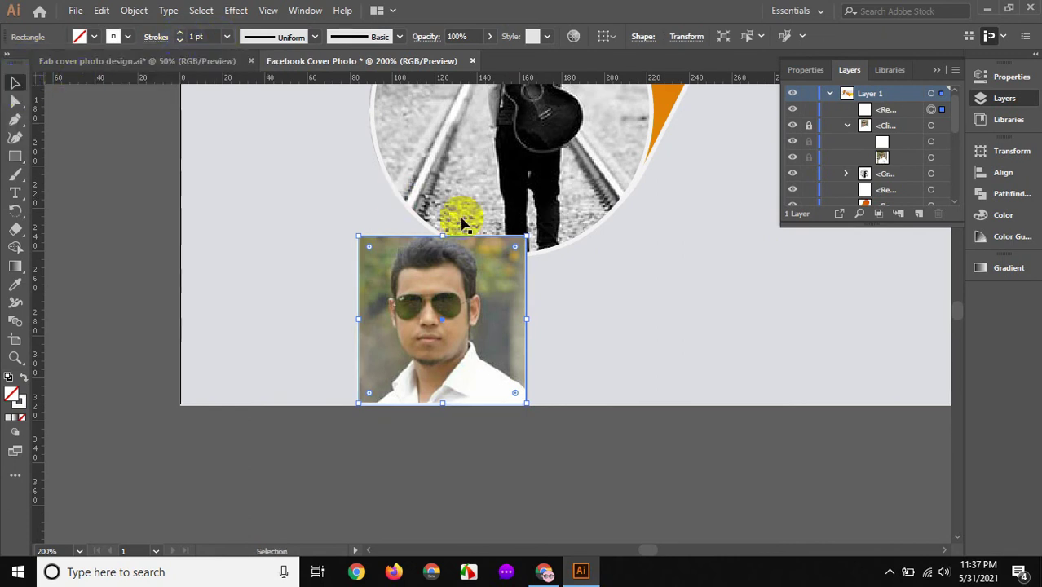
right_click(525, 373)
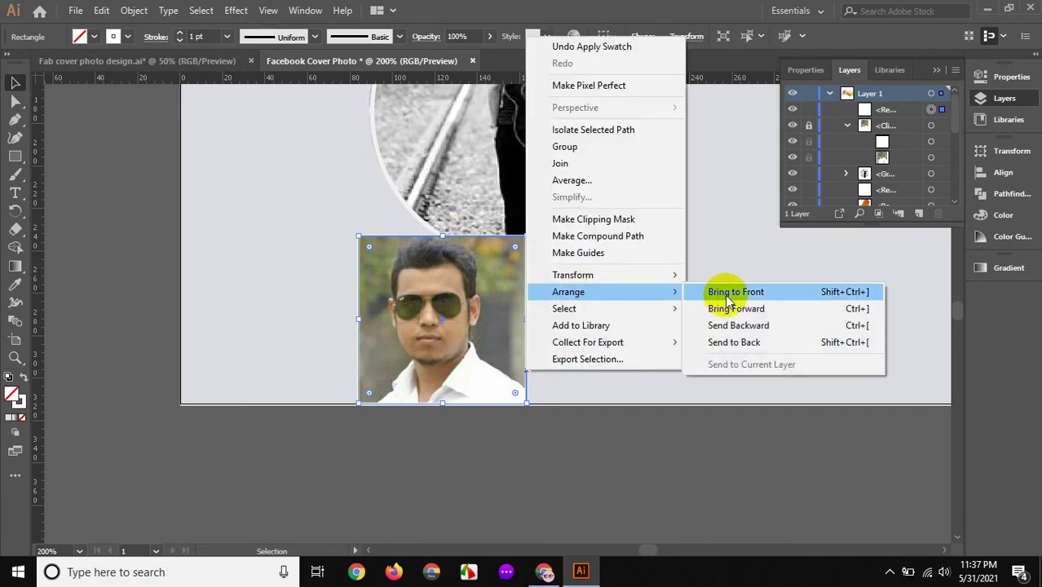
click(725, 295)
drag(528, 406, 525, 407)
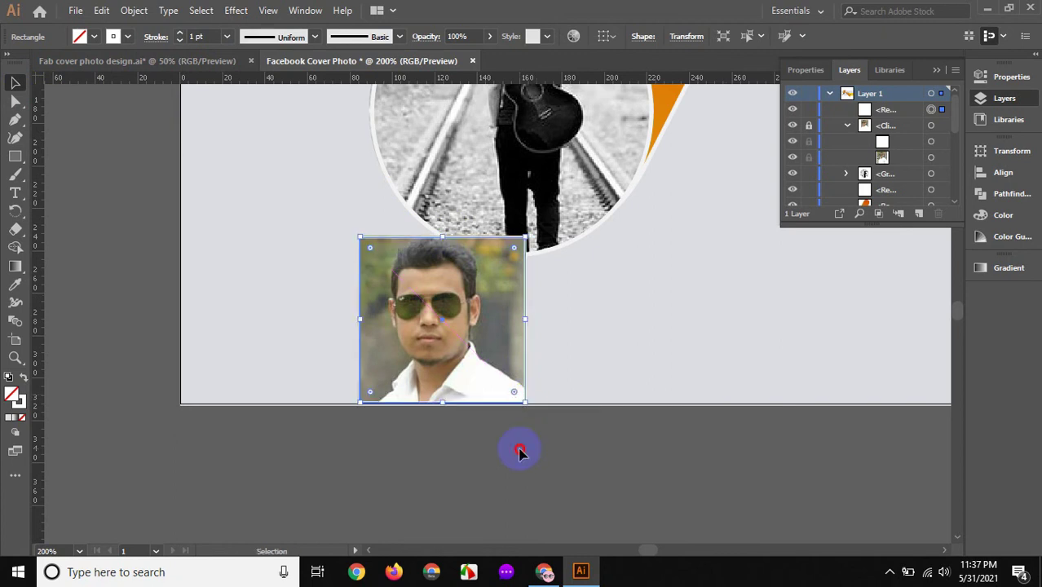
click(535, 406)
click(407, 345)
key(Down)
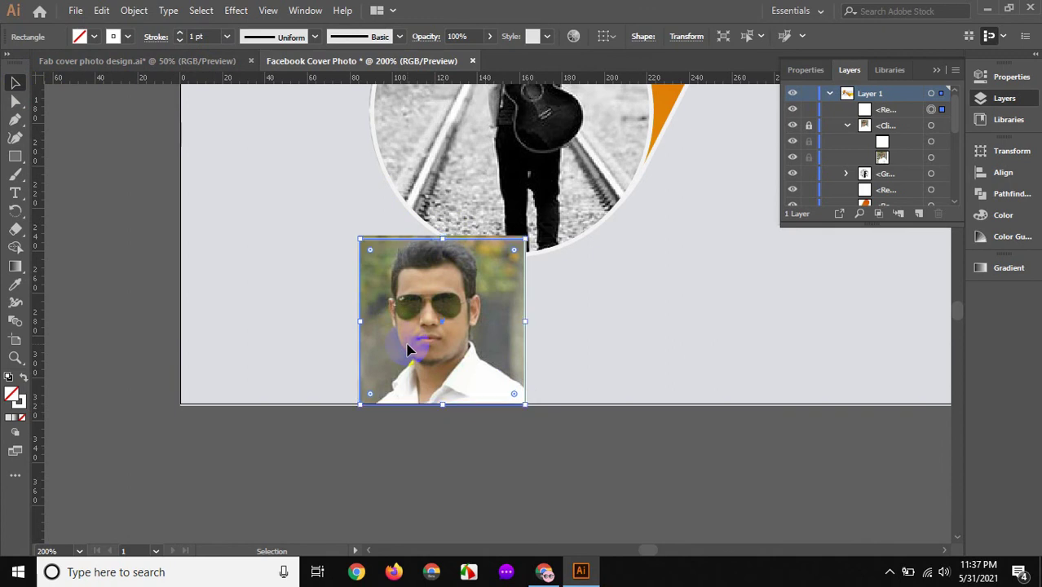
click(473, 458)
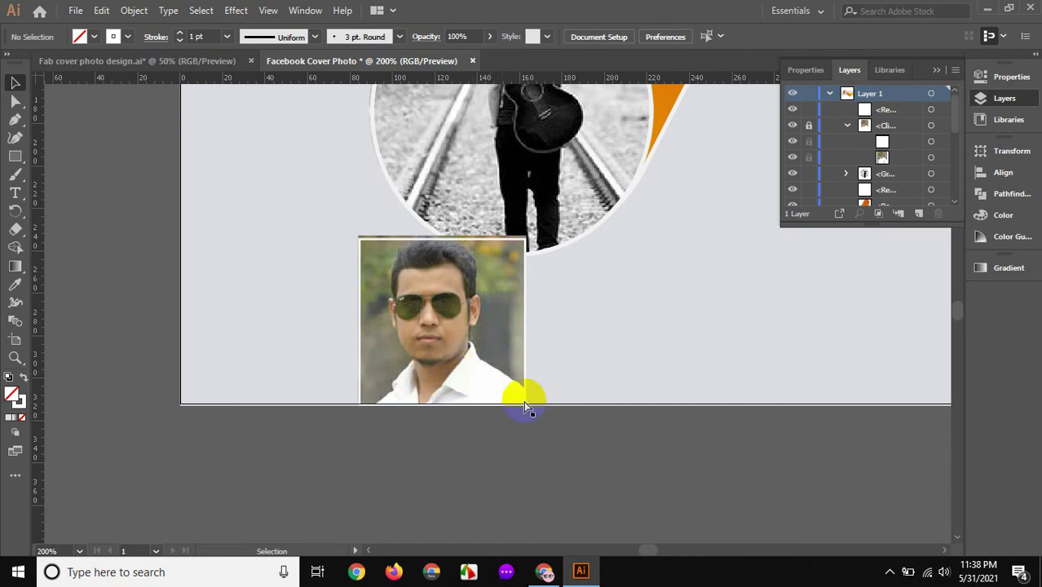
- Select the light grey background rectangle and bring the whole cover into view
ctrl+alt+click(471, 375)
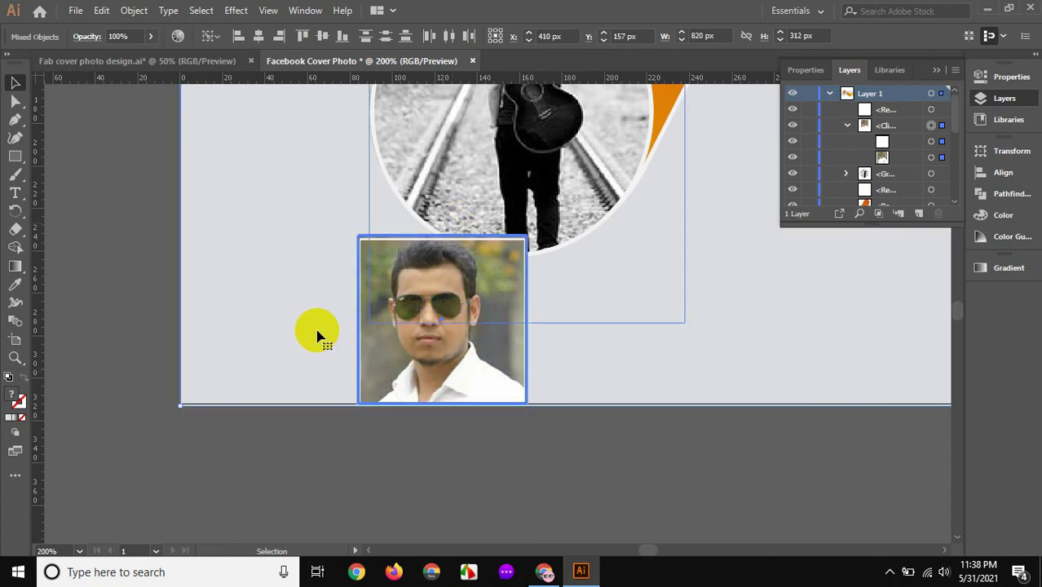
click(160, 278)
click(224, 406)
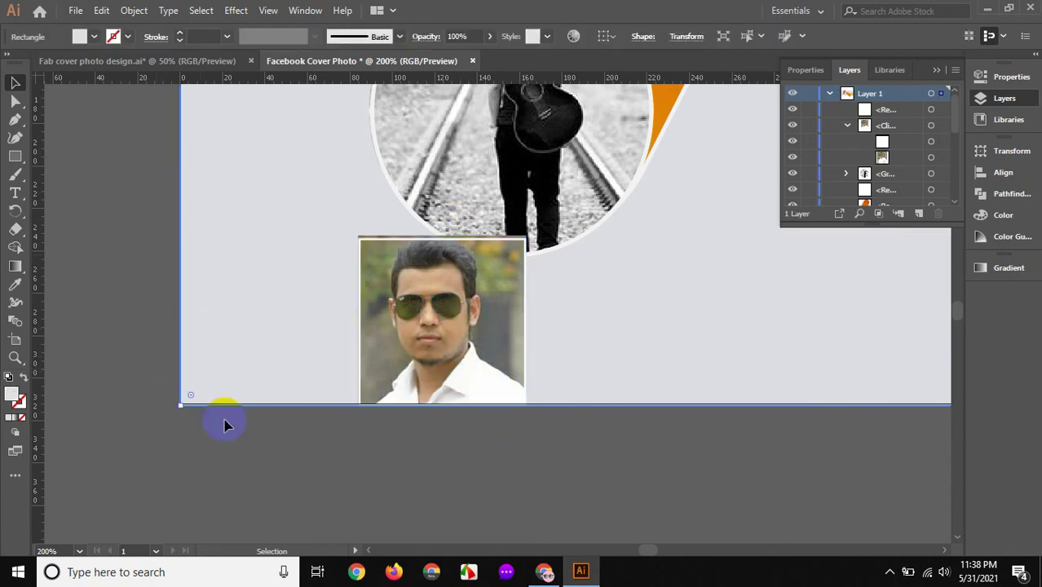
key(ctrl+1)
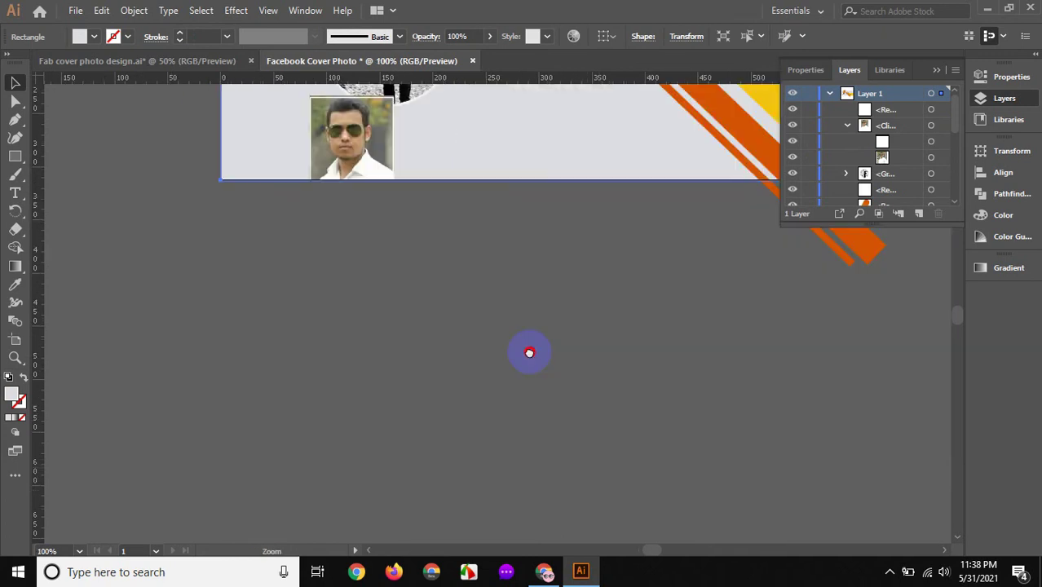
drag(530, 351, 514, 553)
- Drag the rectangle's bottom edge up to about 308 px high and recentre the cover
scroll(558, 425, down, 1)
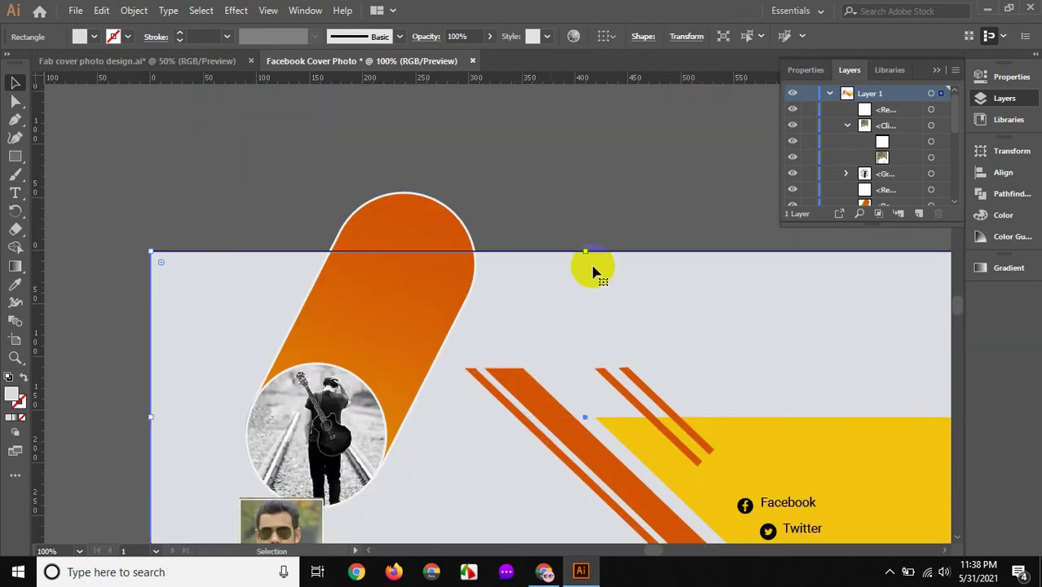
scroll(591, 377, down, 5)
scroll(591, 377, down, 2)
drag(584, 398, 584, 398)
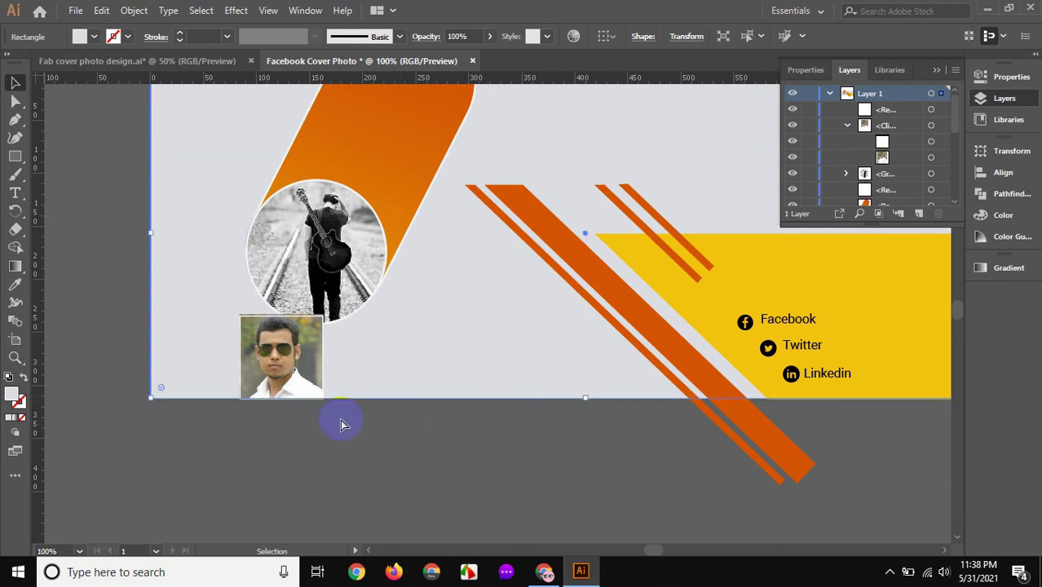
drag(373, 458, 507, 526)
click(331, 316)
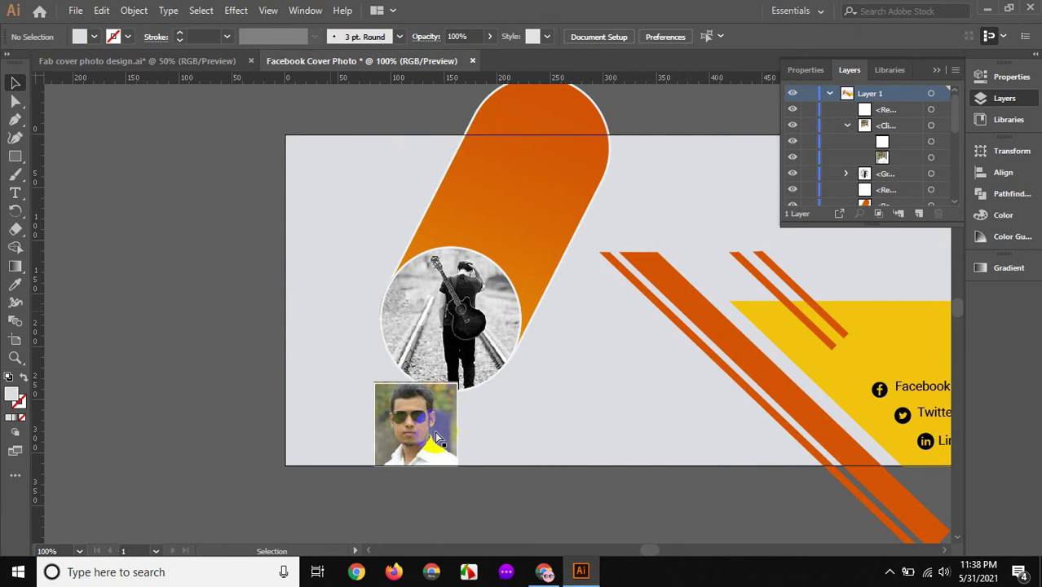
- Zoom in on the portrait photo and select its frame rectangle's top edge
click(456, 390)
key(v)
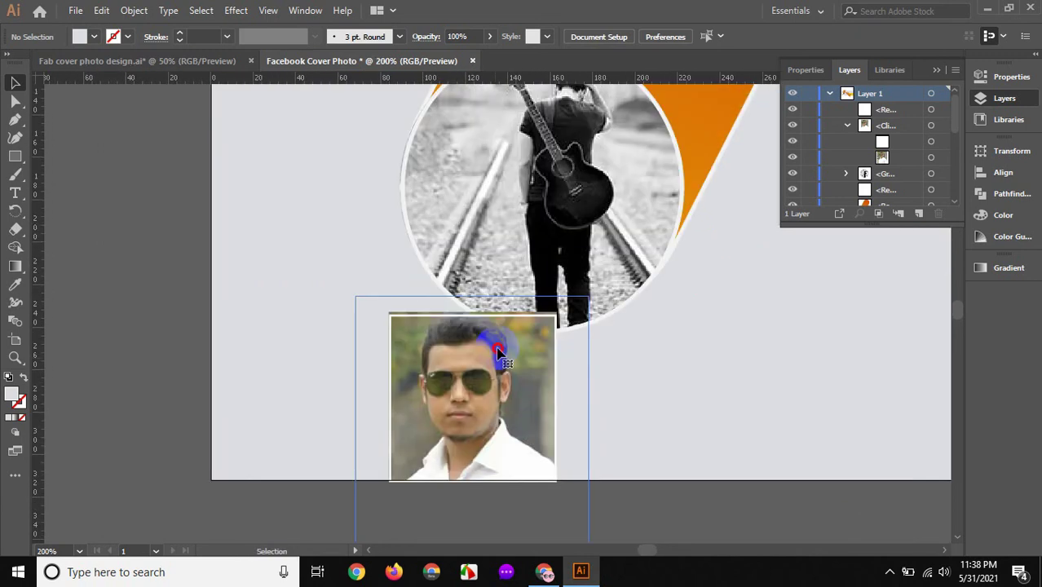
click(473, 313)
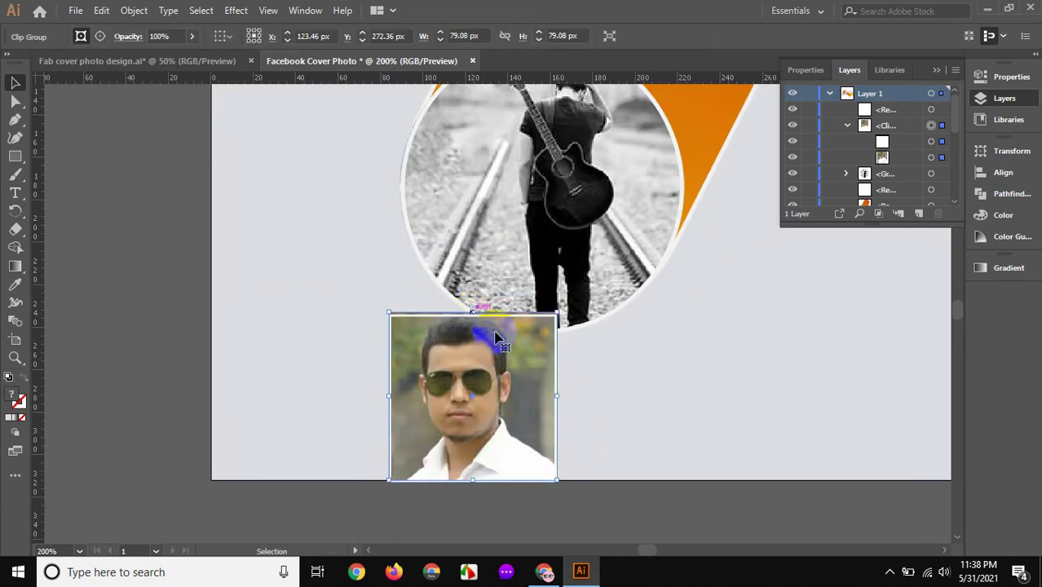
click(594, 356)
click(497, 318)
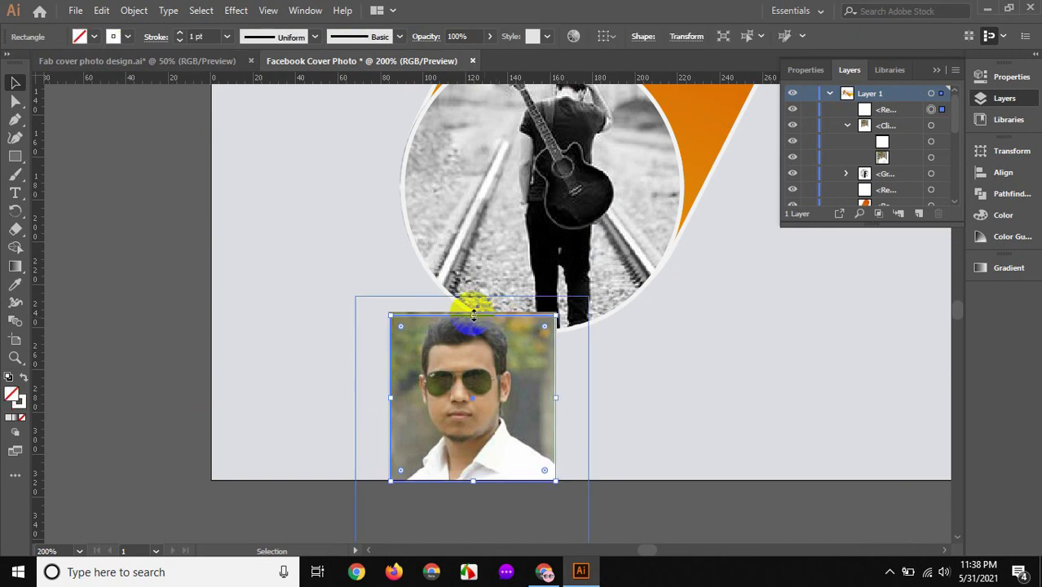
drag(472, 311, 472, 311)
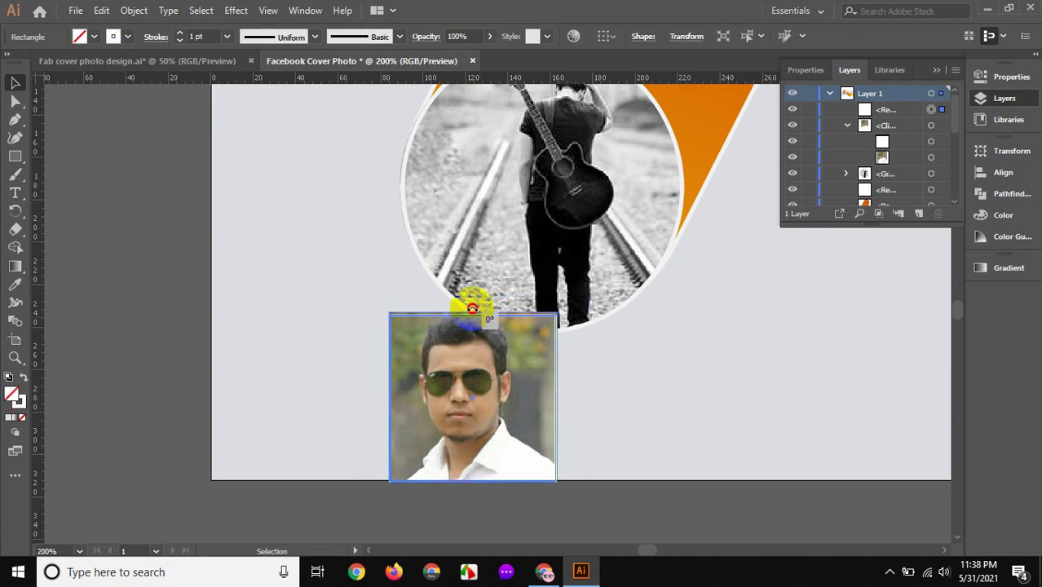
key(ctrl+=)
drag(667, 349, 641, 349)
- Lock the portrait image with Ctrl+2 and raise the frame's top edge to the circle
click(505, 349)
key(ctrl+2)
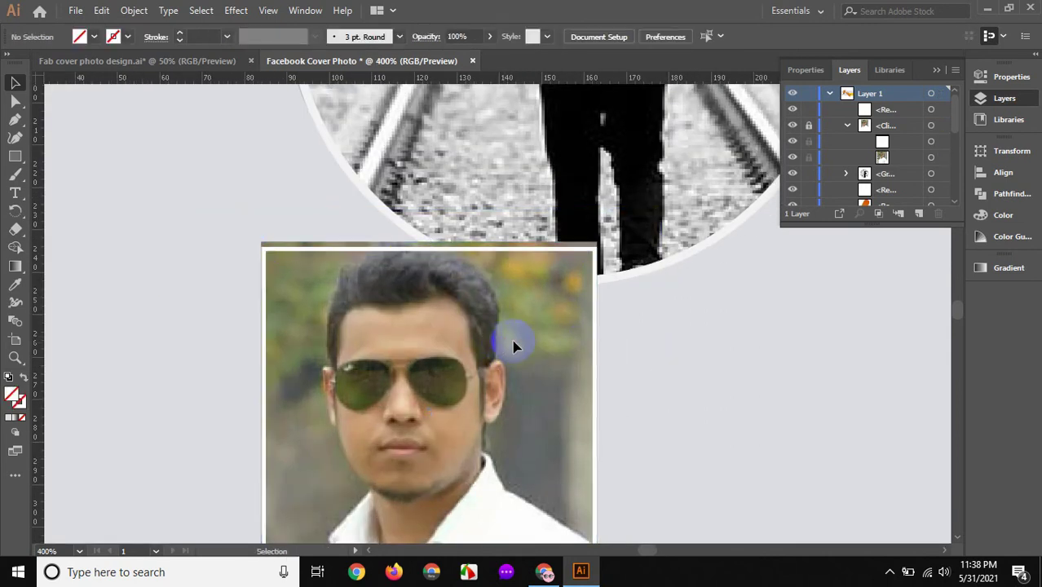
click(428, 248)
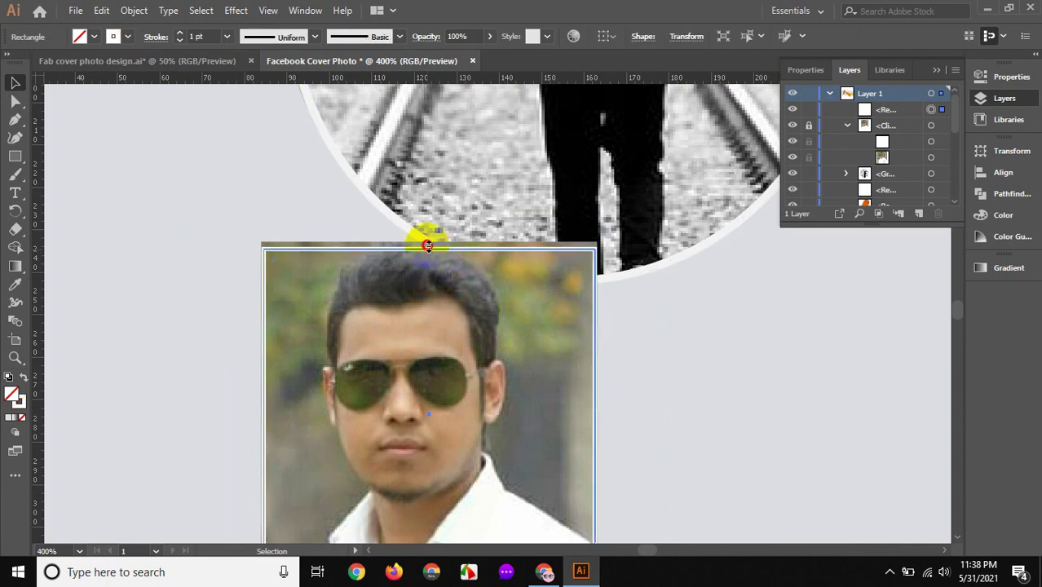
drag(427, 244, 427, 243)
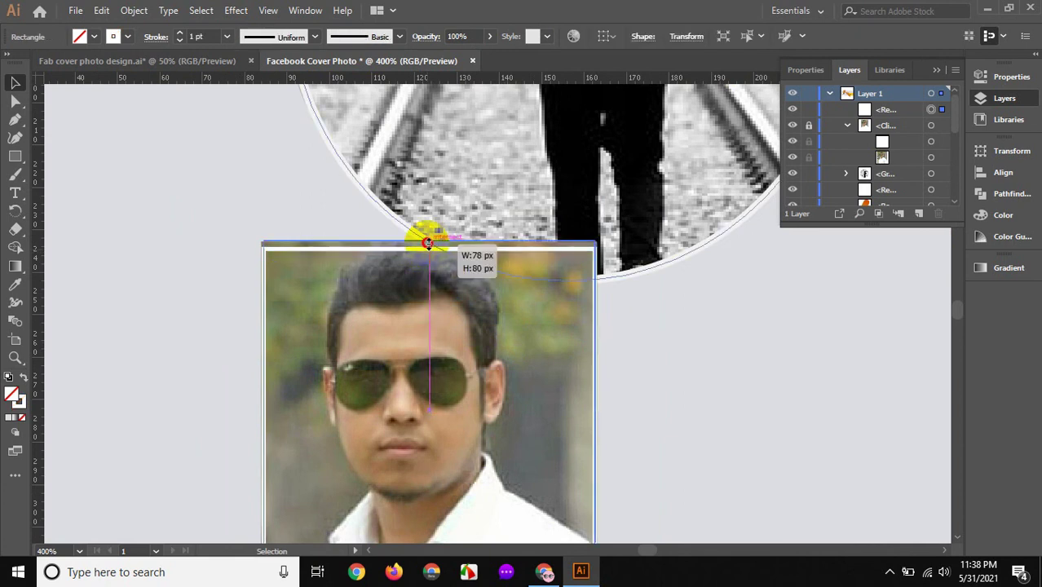
click(671, 390)
key(z)
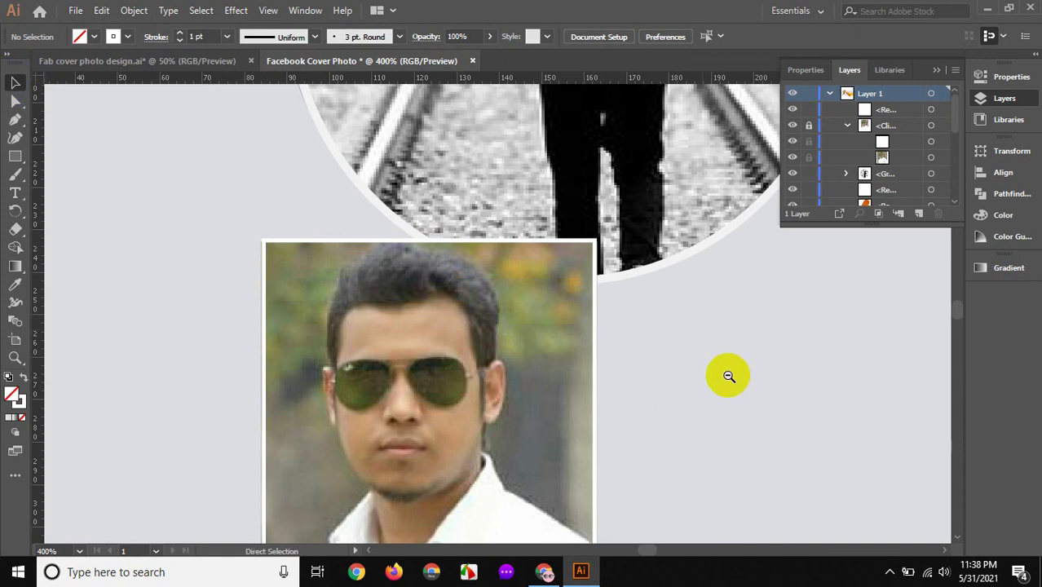
mouse_move(702, 365)
mouse_down()
mouse_move(596, 363)
mouse_move(500, 426)
mouse_up()
key(a)
scroll(514, 424, down, 5)
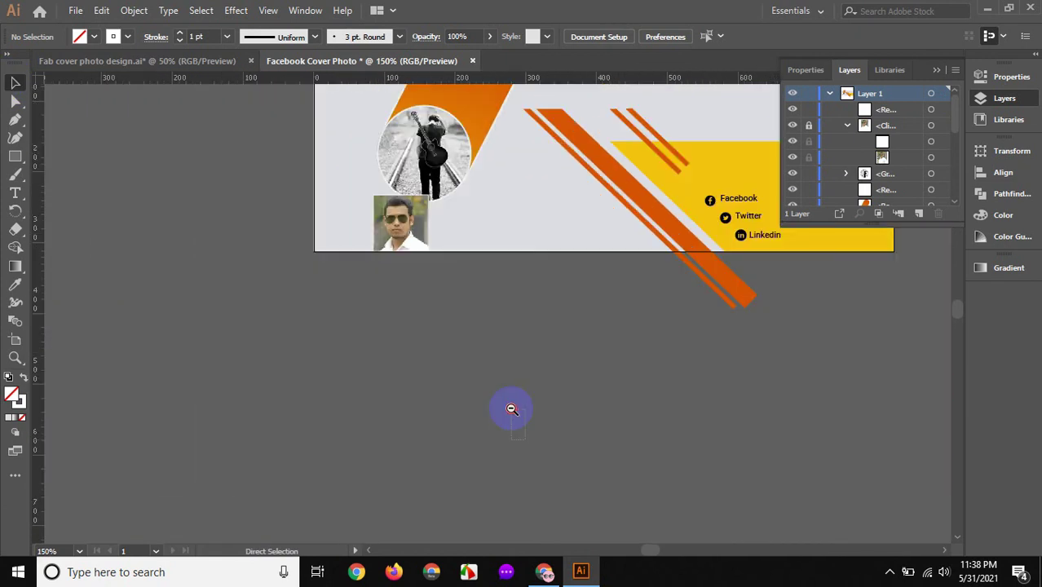
scroll(512, 407, up, 3)
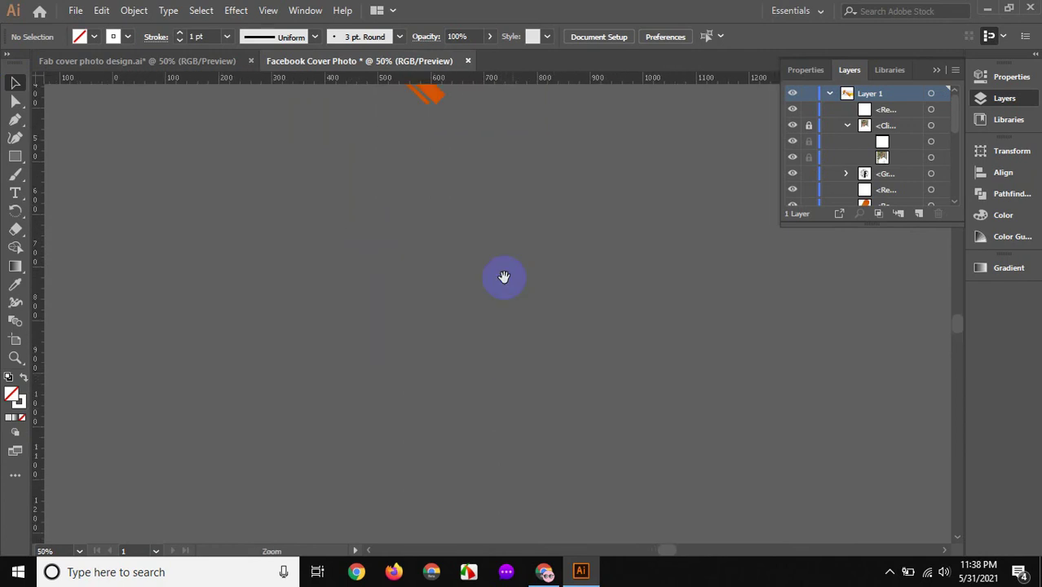
drag(443, 385, 577, 456)
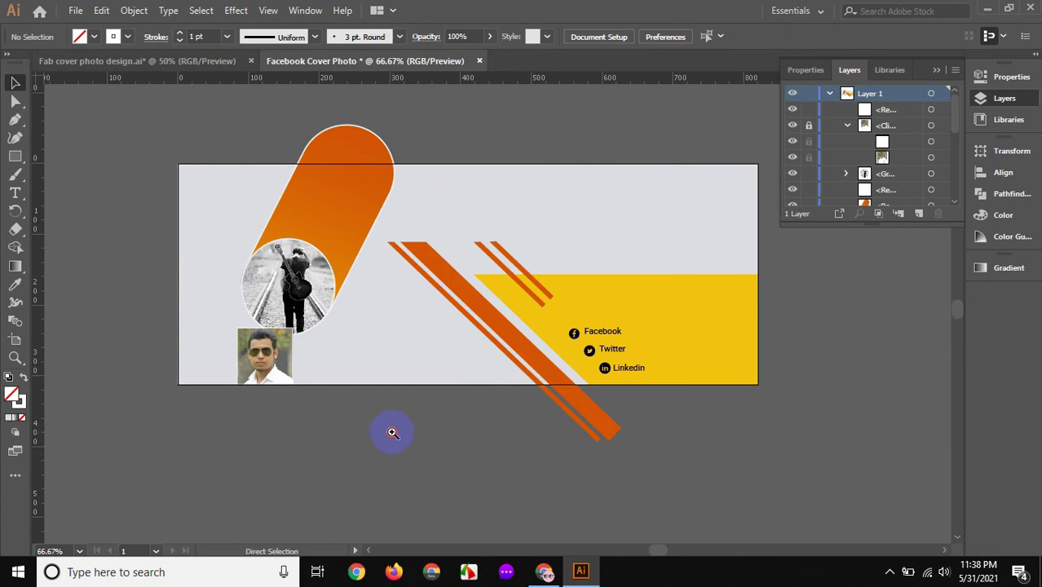
scroll(391, 438, up, 2)
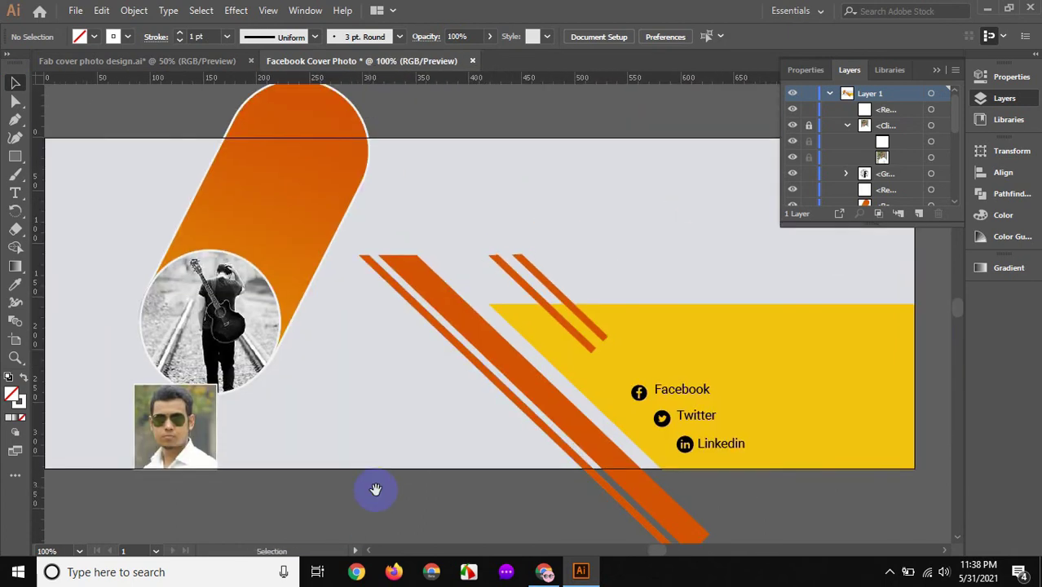
drag(369, 490, 373, 407)
mouse_move(431, 438)
mouse_down()
mouse_move(464, 458)
mouse_move(490, 448)
mouse_move(400, 453)
mouse_move(570, 457)
mouse_up()
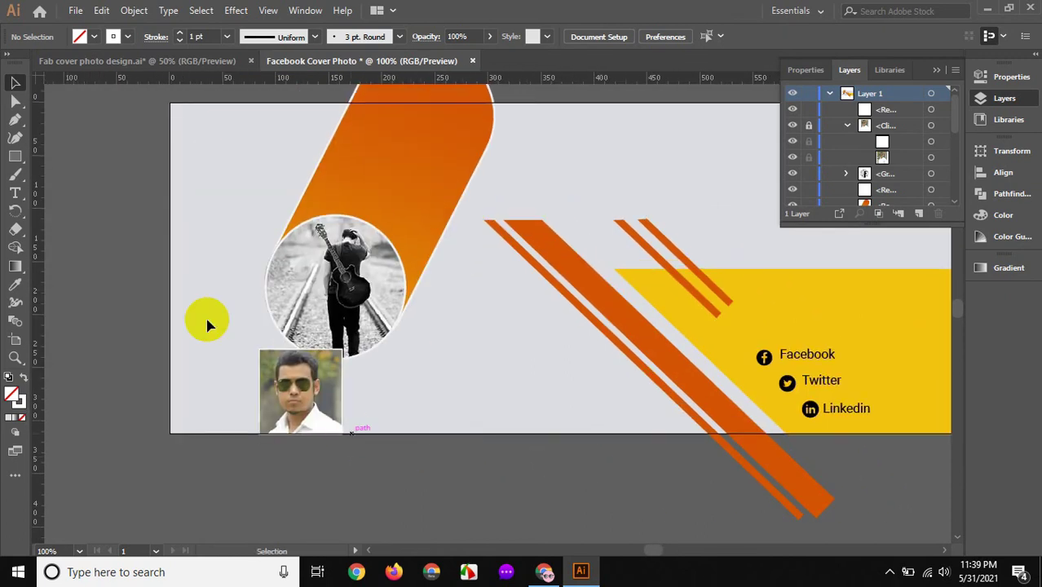
drag(200, 256, 305, 311)
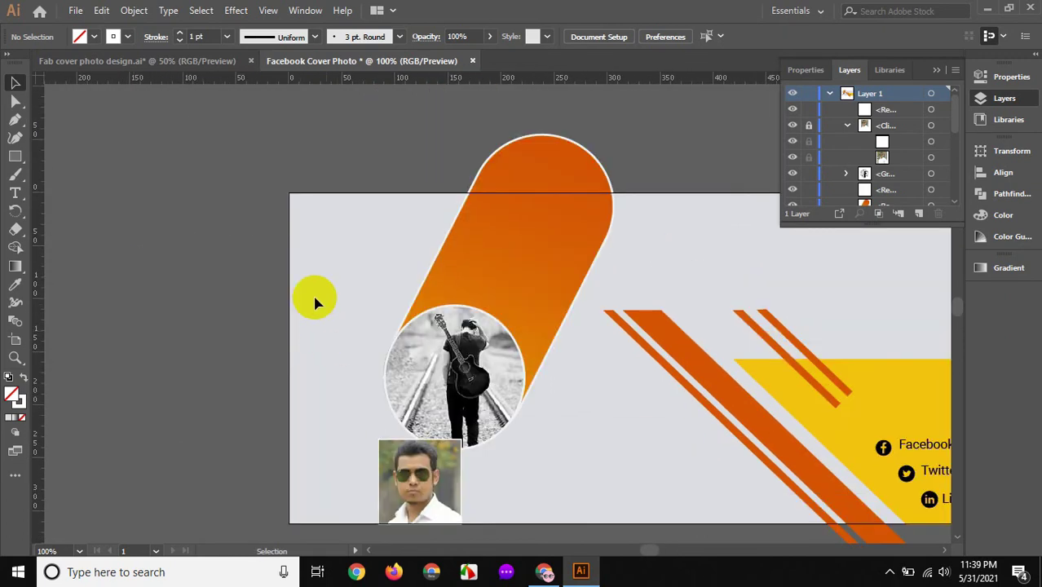
scroll(312, 295, down, 3)
drag(475, 420, 477, 421)
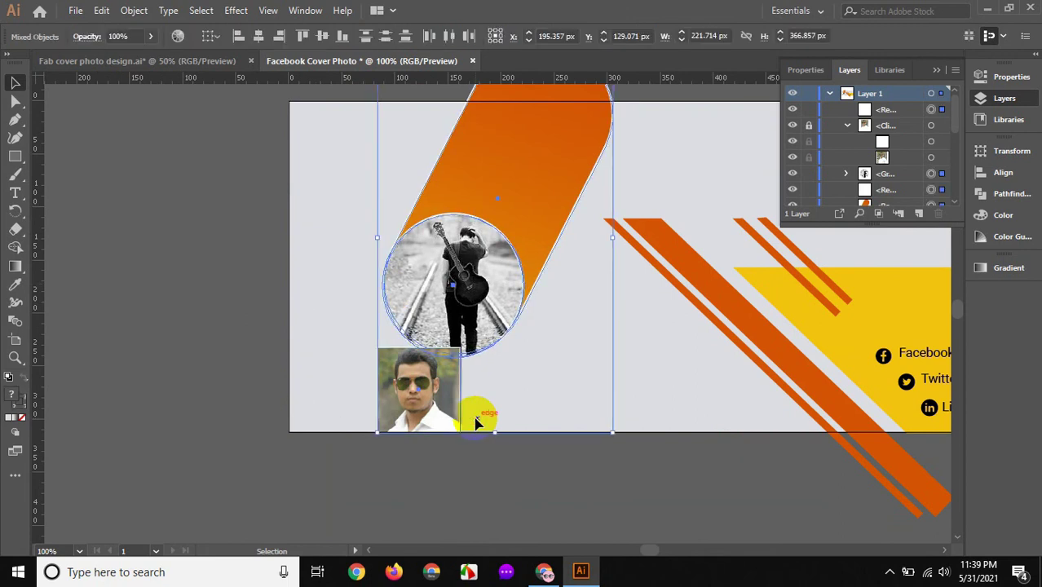
key(shift+Left)
key(shift+Left)
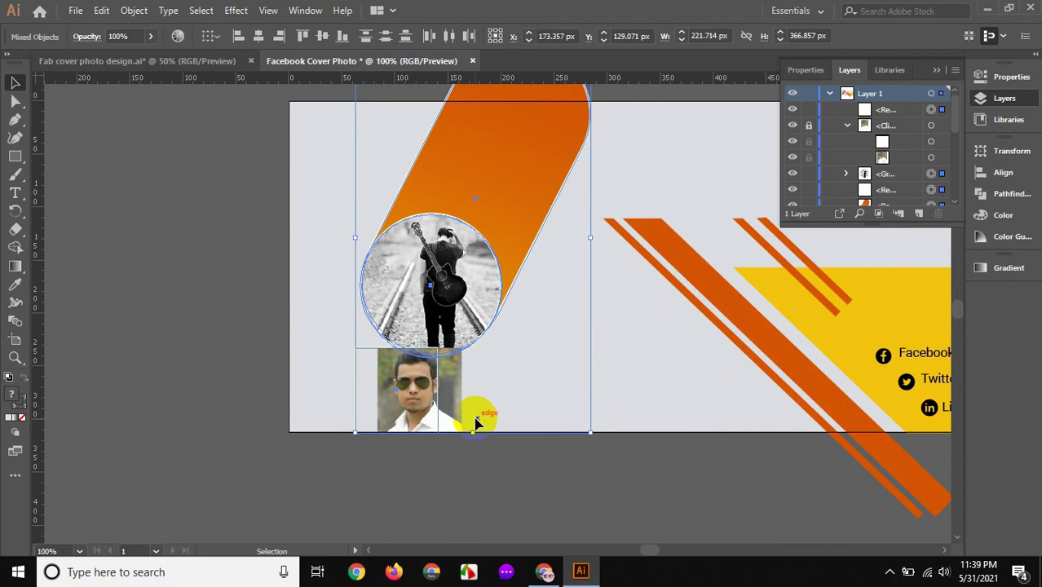
key(a)
key(Right)
key(Right)
key(Right)
key(Right)
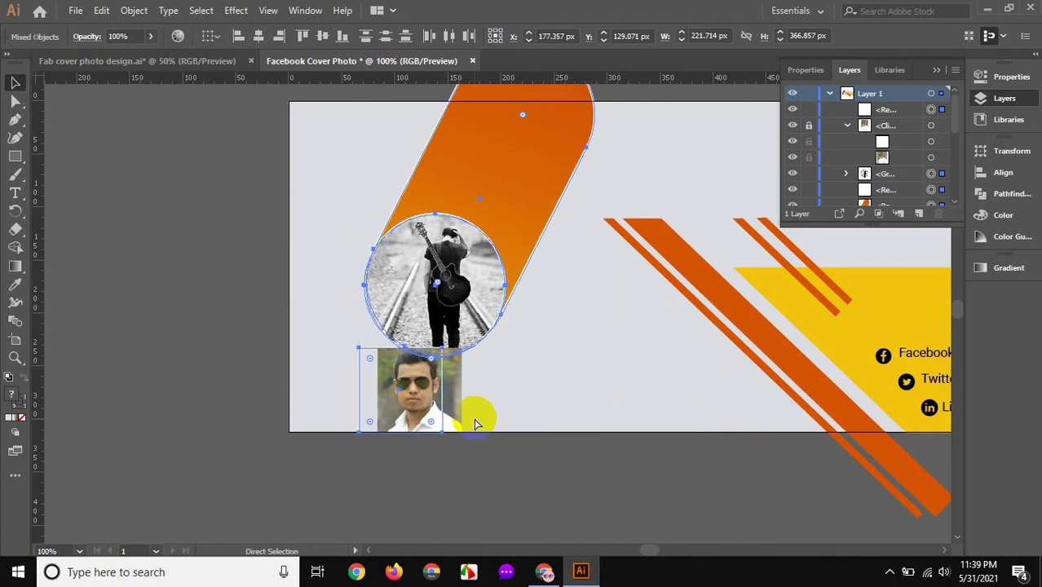
key(shift+Right)
key(Right)
key(Right)
key(Right)
key(Right)
key(Right)
key(Right)
key(Right)
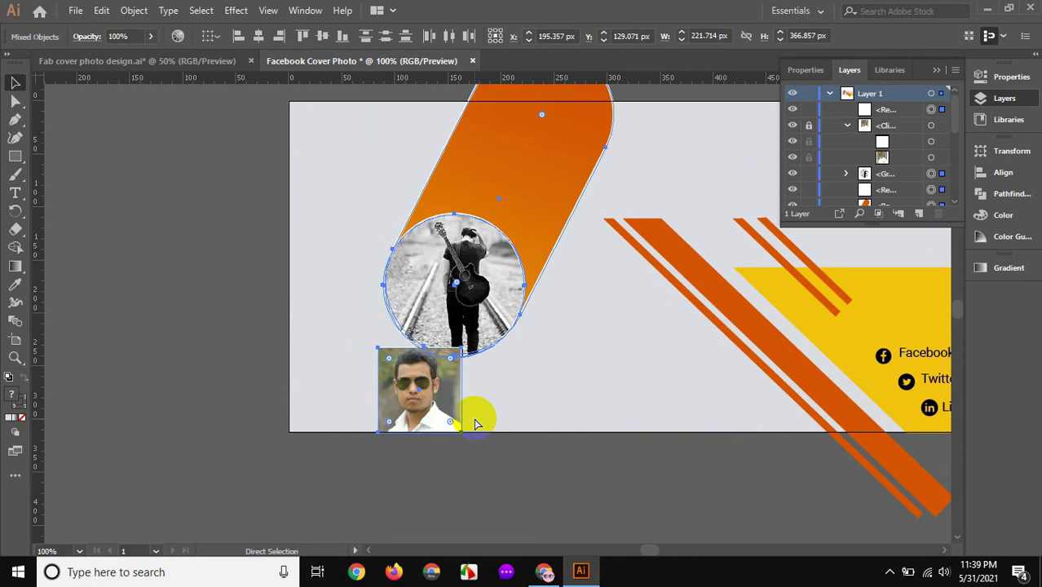
click(475, 433)
key(v)
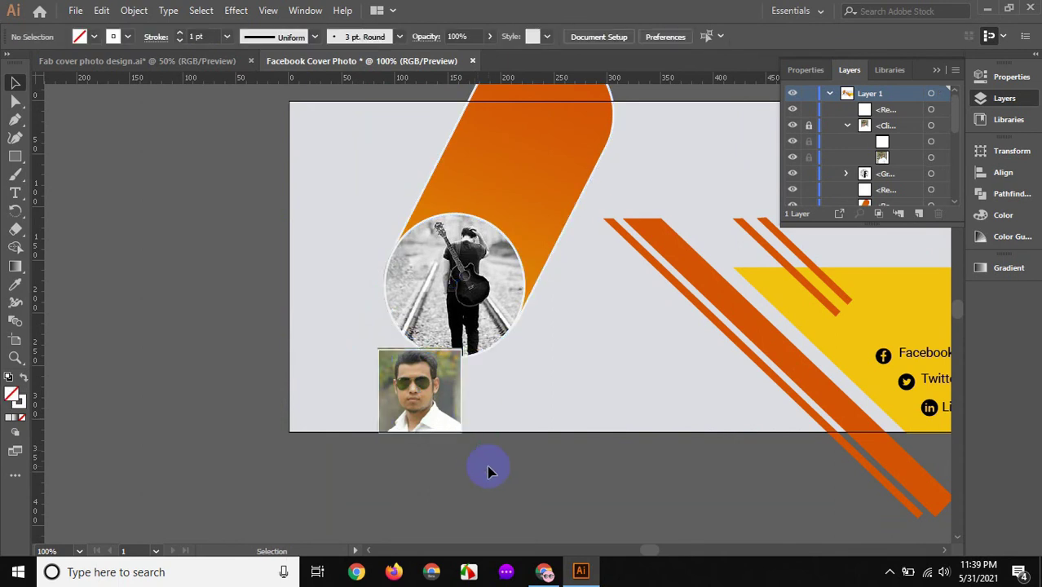
scroll(416, 371, up, 2)
scroll(298, 458, up, 3)
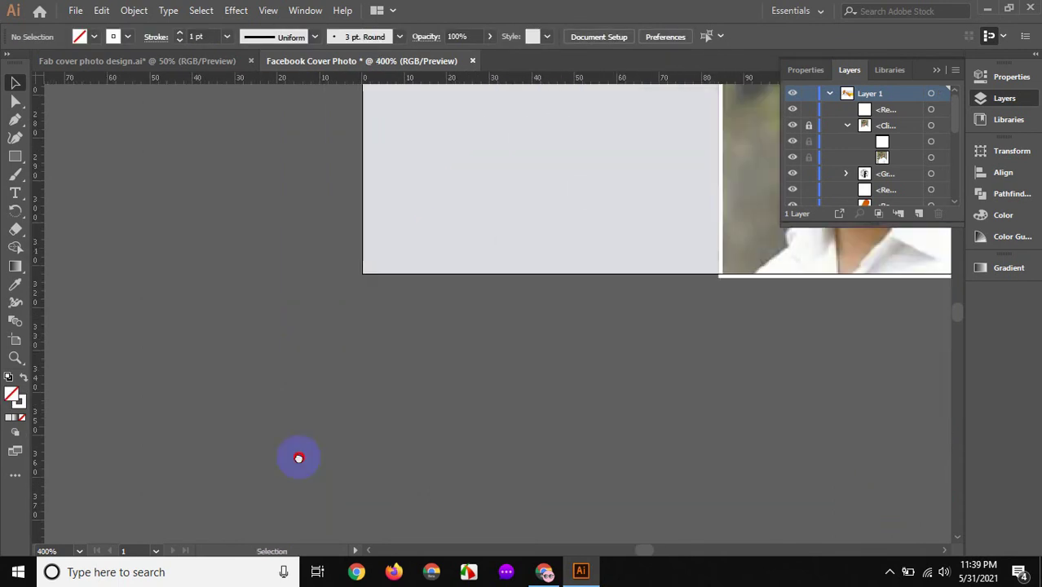
scroll(367, 416, up, 3)
scroll(367, 416, right, 3)
scroll(481, 338, up, 1)
scroll(481, 338, right, 1)
click(478, 217)
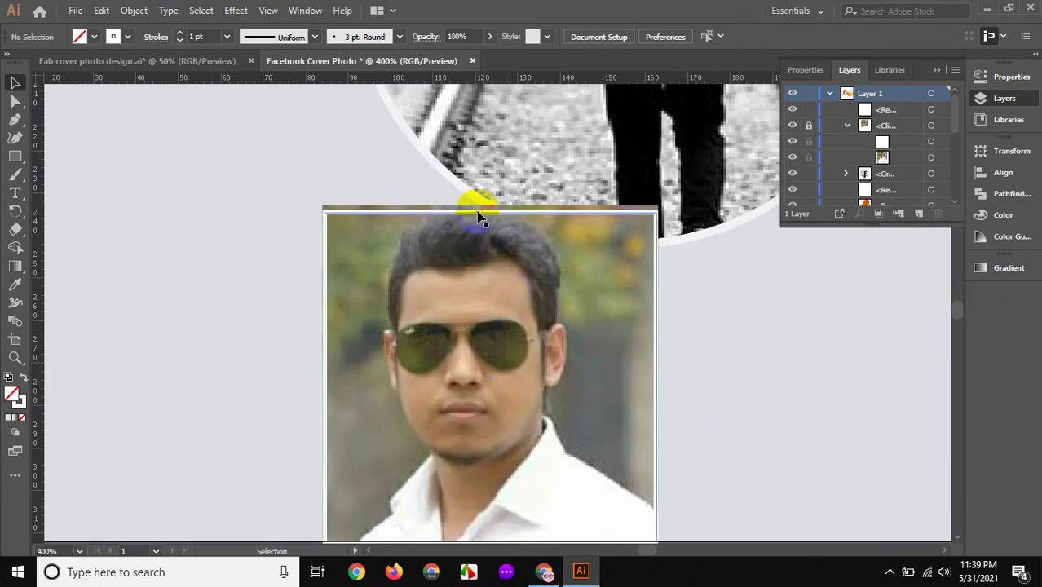
- Raise the portrait frame's top edge slightly and zoom out to the whole cover
click(490, 209)
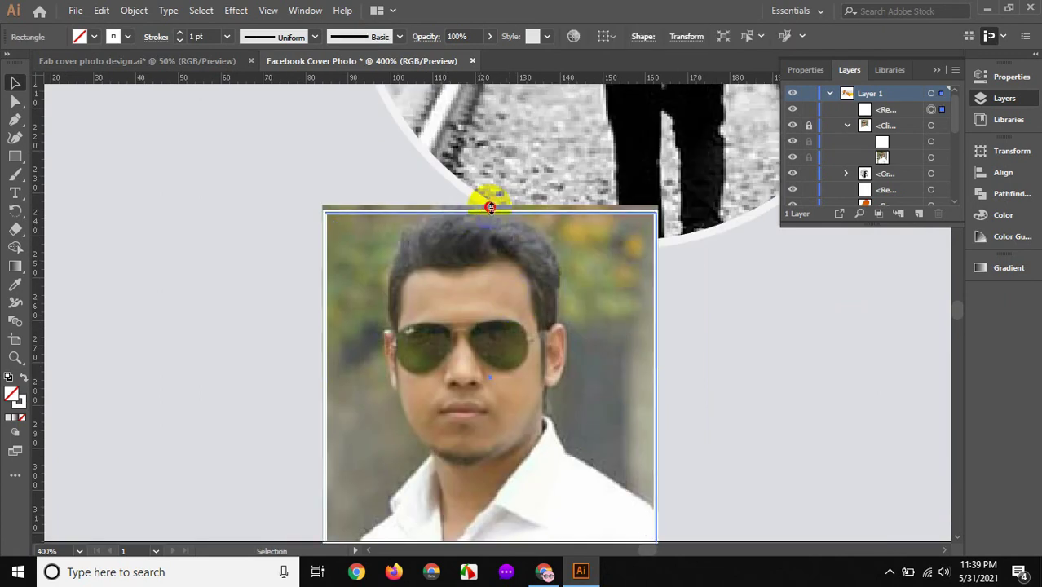
drag(489, 208, 488, 204)
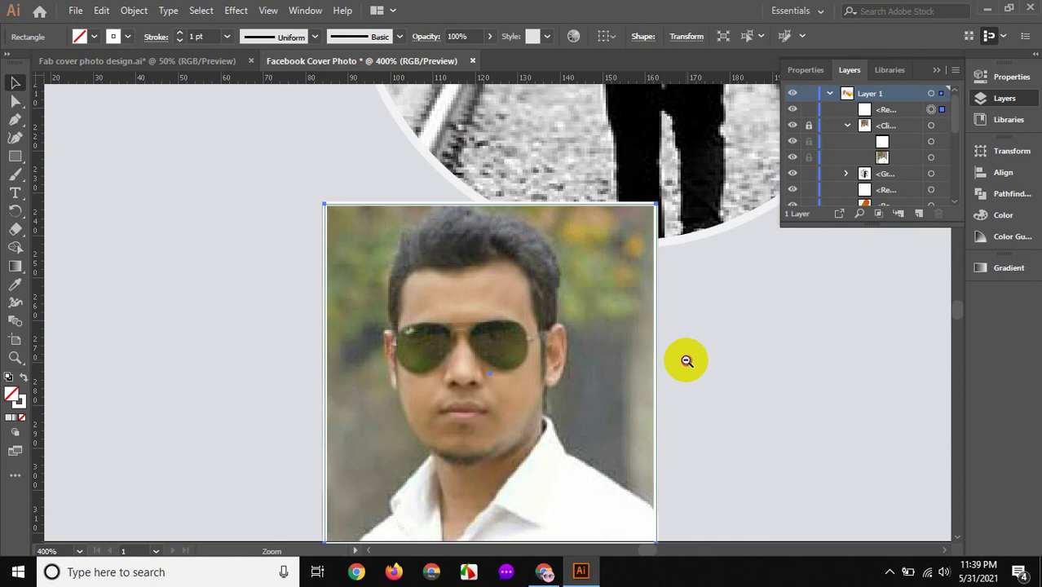
click(686, 361)
click(586, 356)
click(558, 461)
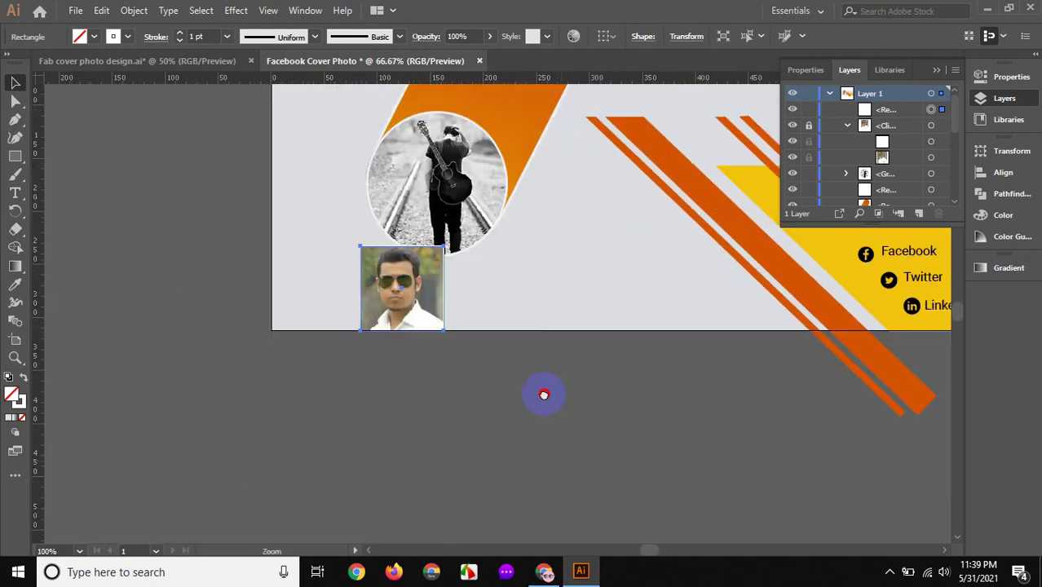
click(543, 394)
click(211, 218)
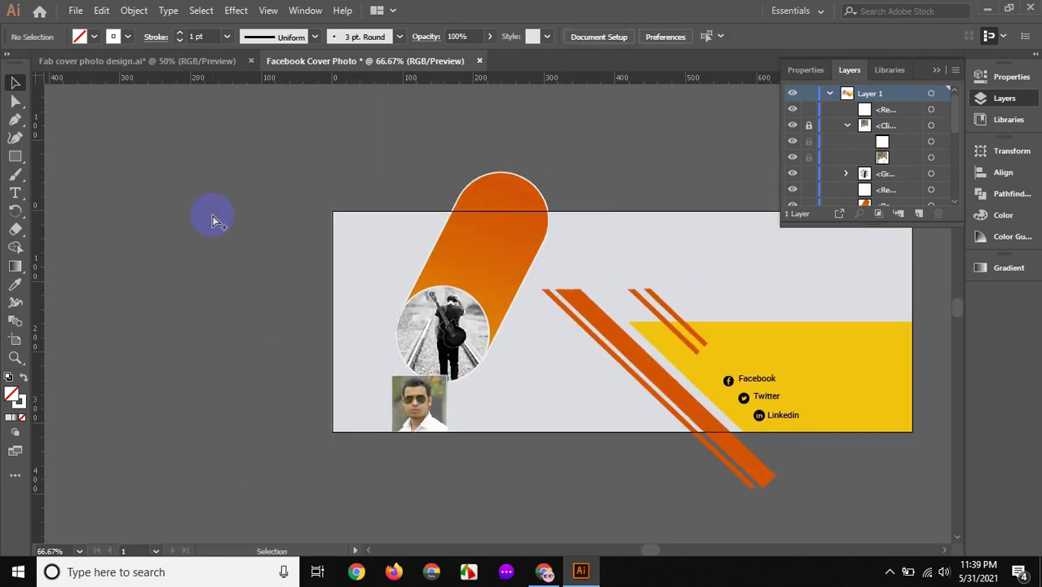
- Select the orange capsule, circle photo and portrait together and nudge them about 23 px left
key(ctrl+a)
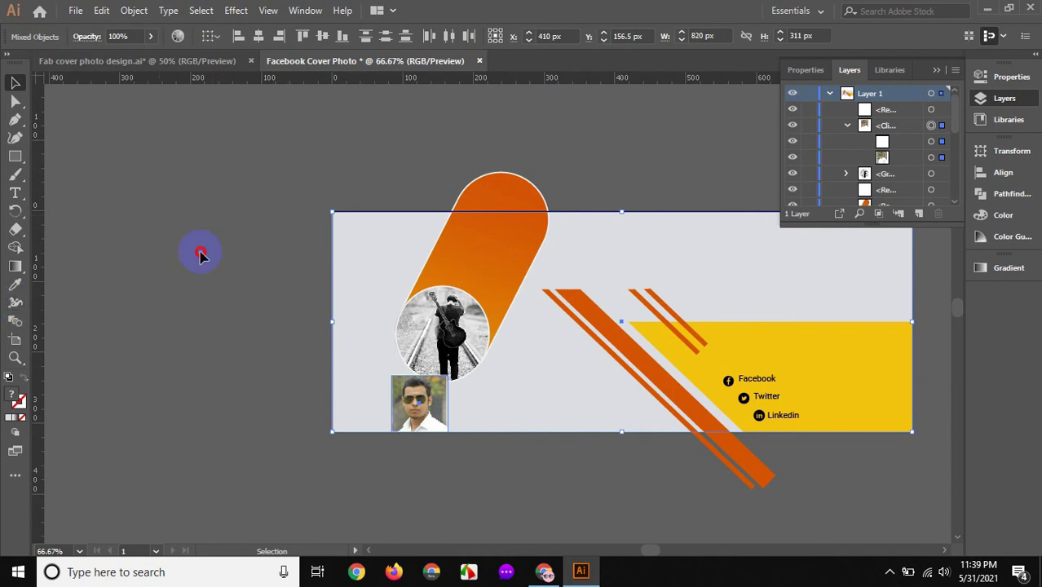
click(361, 275)
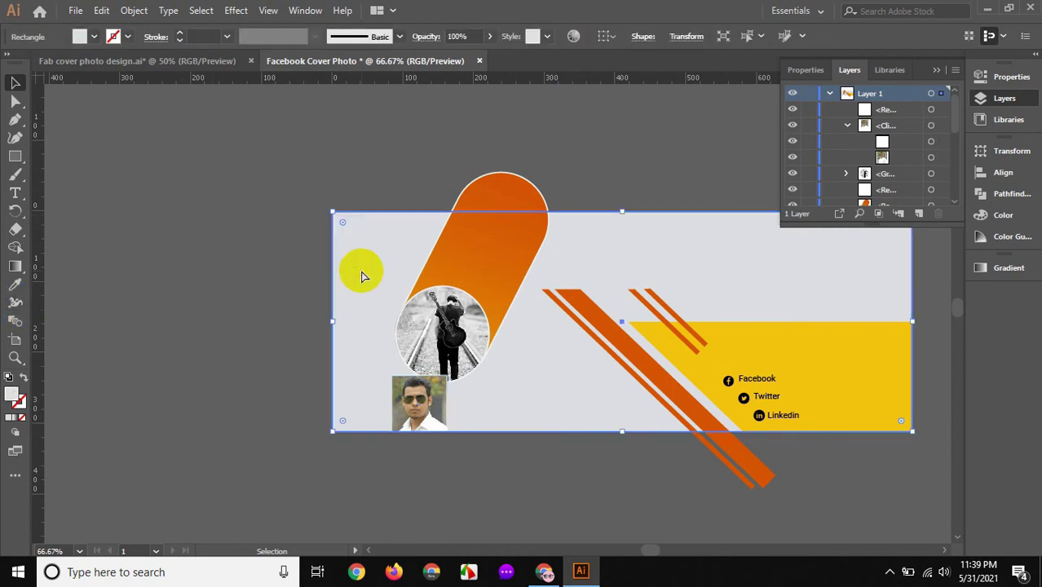
shift+click(360, 269)
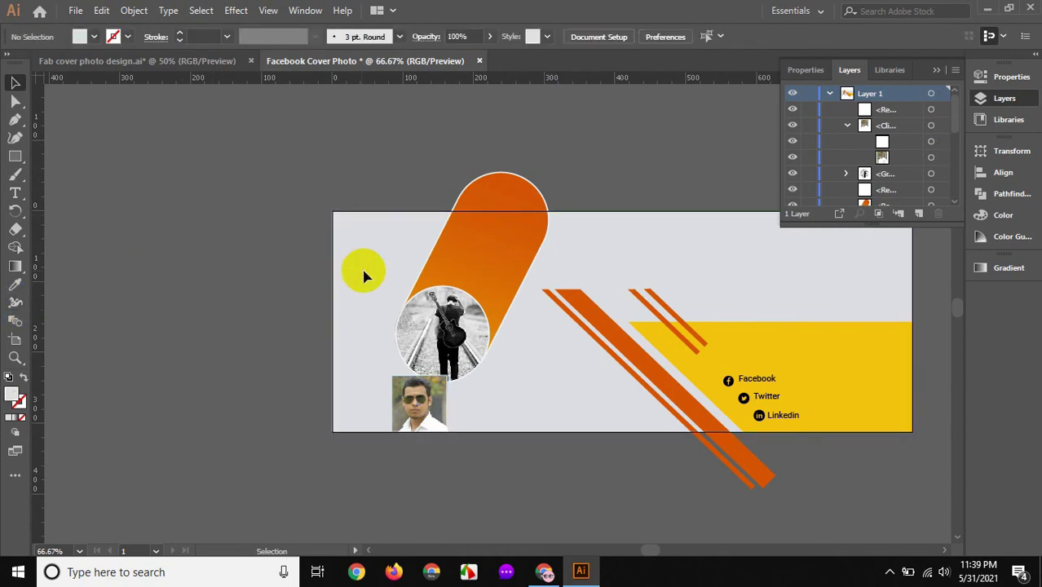
click(936, 70)
drag(334, 184, 409, 261)
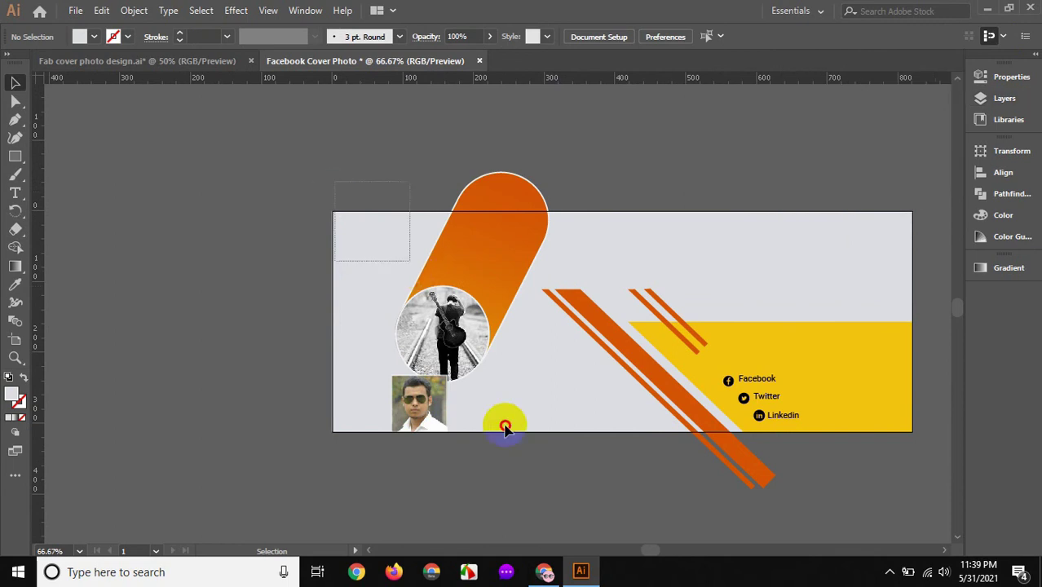
drag(505, 426, 498, 431)
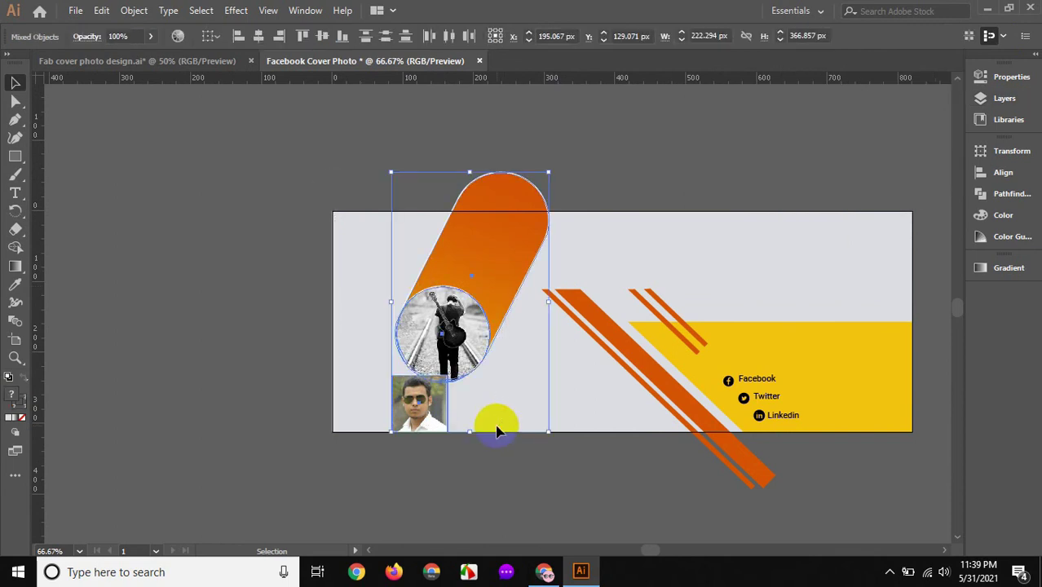
key(Left)
key(Left)
key(Left)
key(Left)
key(Left)
key(Left)
key(Left)
key(Left)
key(Left)
key(Left)
key(Left)
key(Left)
key(Left)
key(Left)
key(Left)
key(Left)
key(Left)
key(Left)
key(Left)
key(Left)
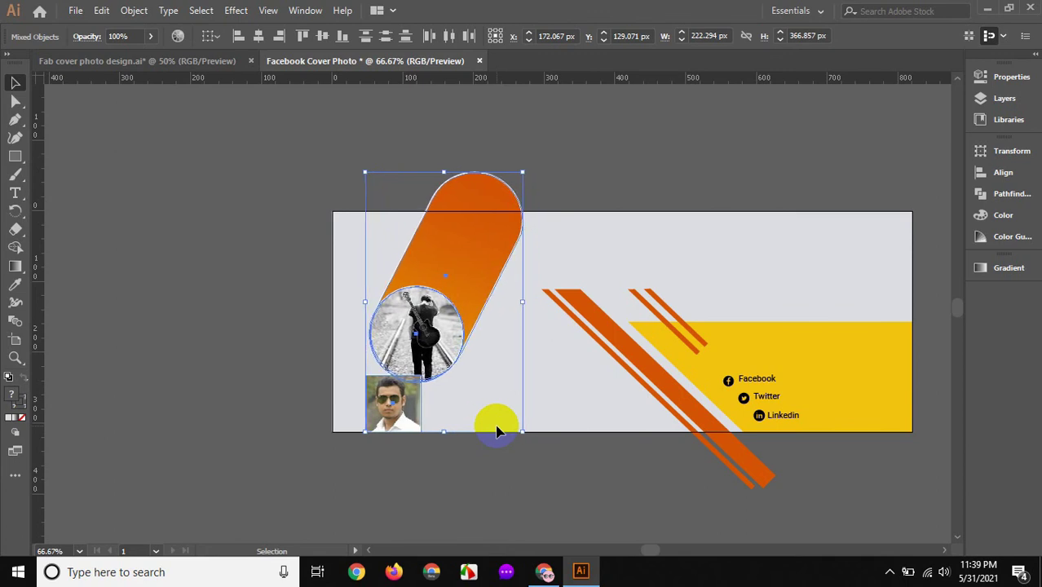
key(Left)
key(Left)
key(Left)
- Deselect the group and zoom the view to 150%
click(507, 502)
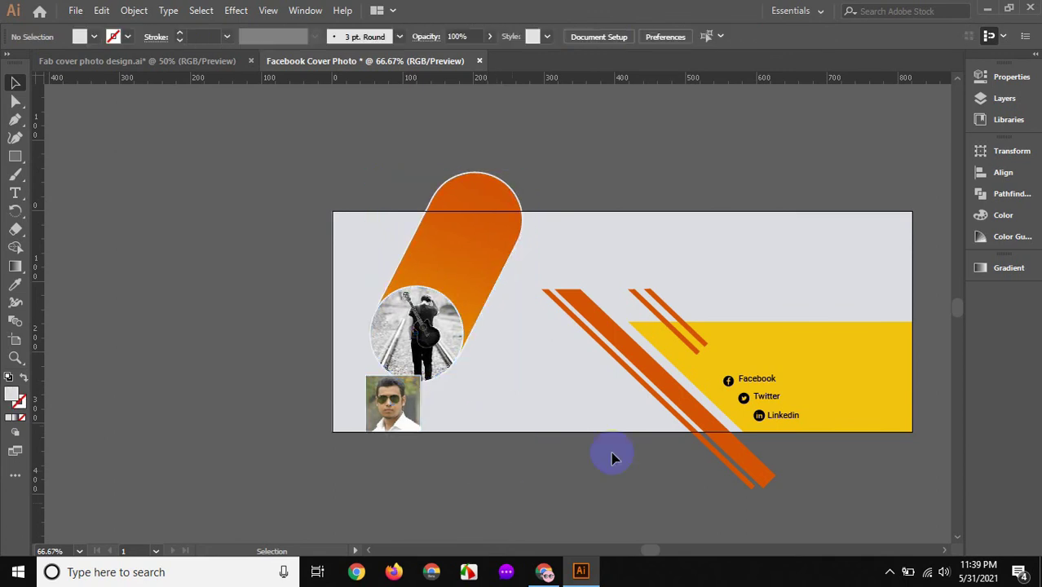
key(ctrl+equal)
key(ctrl+equal)
scroll(488, 380, up, 5)
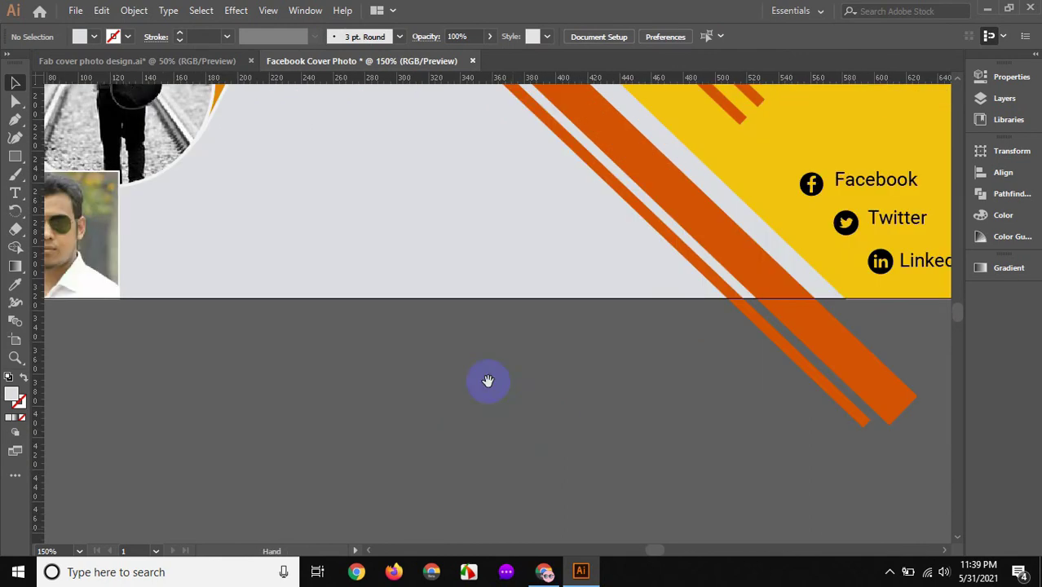
scroll(606, 443, up, 5)
- Add a text object with the person's name to the right of the circular photo
drag(607, 444, 628, 445)
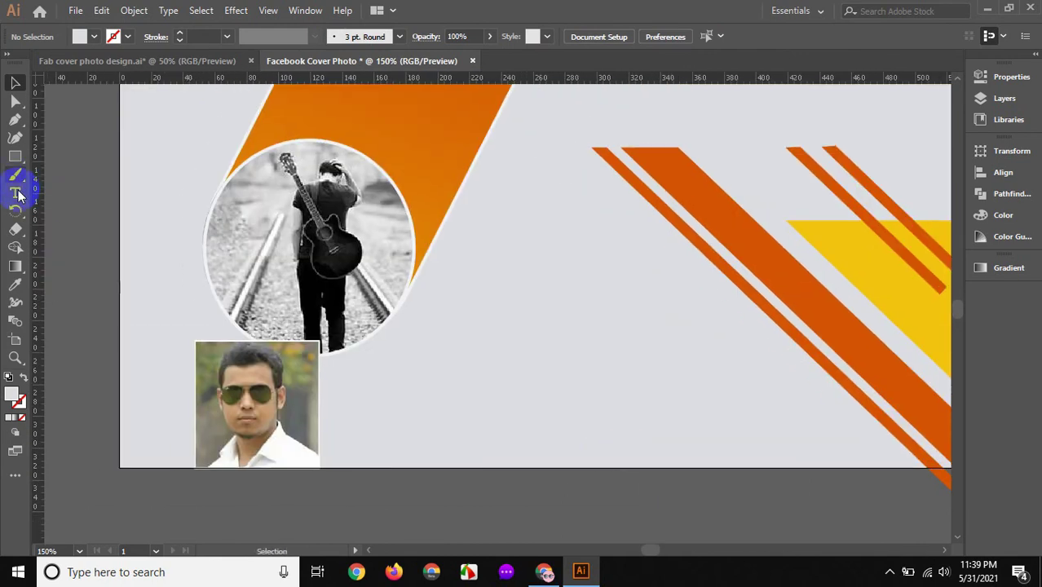
click(15, 192)
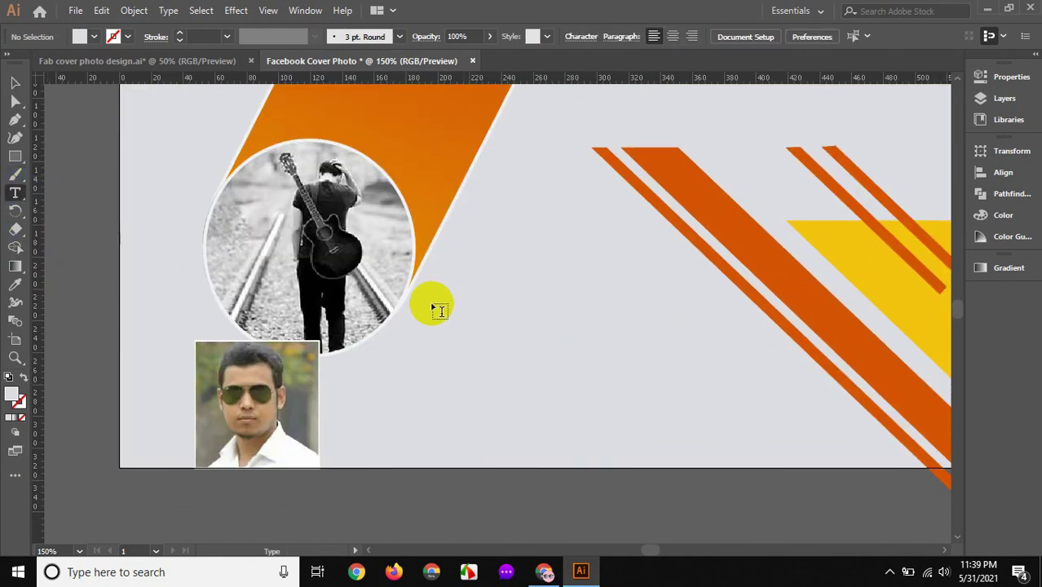
click(15, 82)
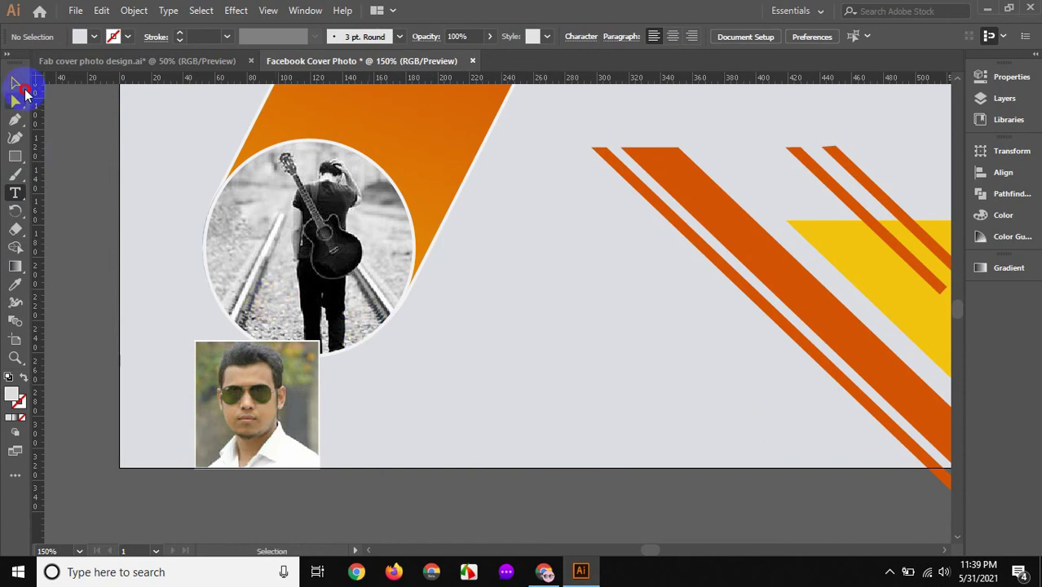
mouse_move(221, 238)
mouse_down()
mouse_move(231, 196)
mouse_move(233, 205)
mouse_up()
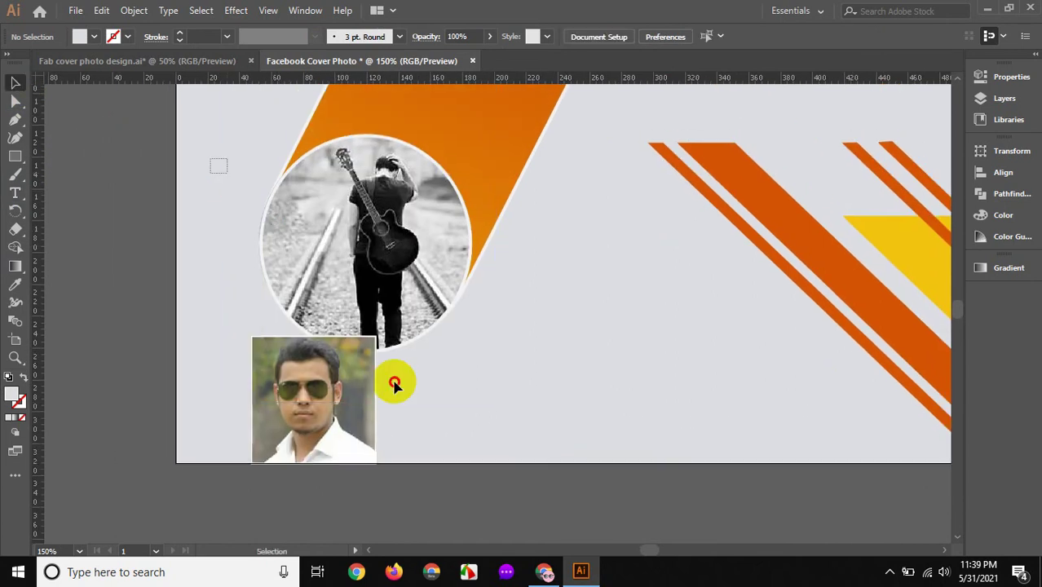
drag(214, 165, 414, 420)
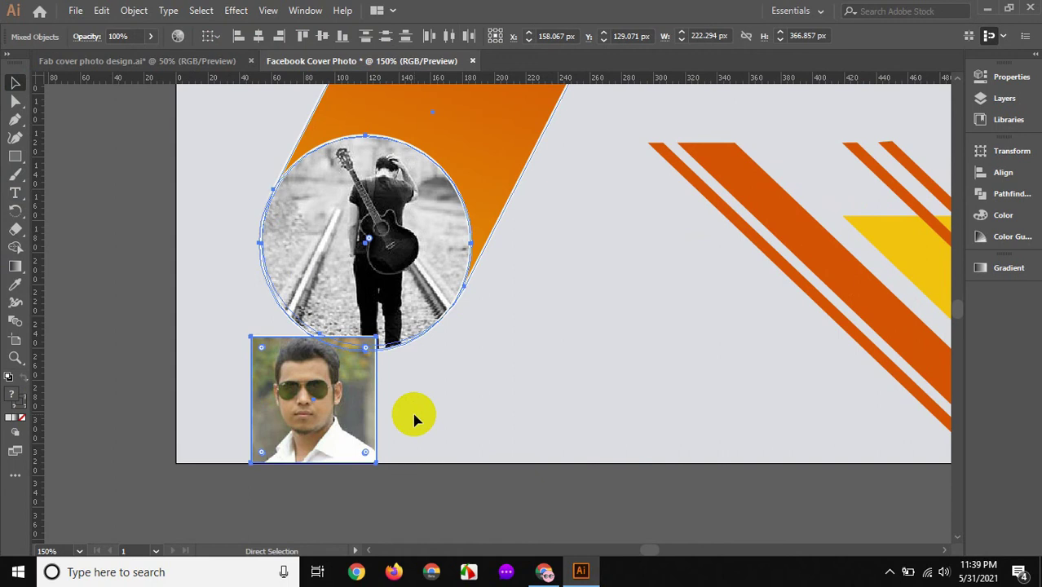
click(414, 420)
click(14, 193)
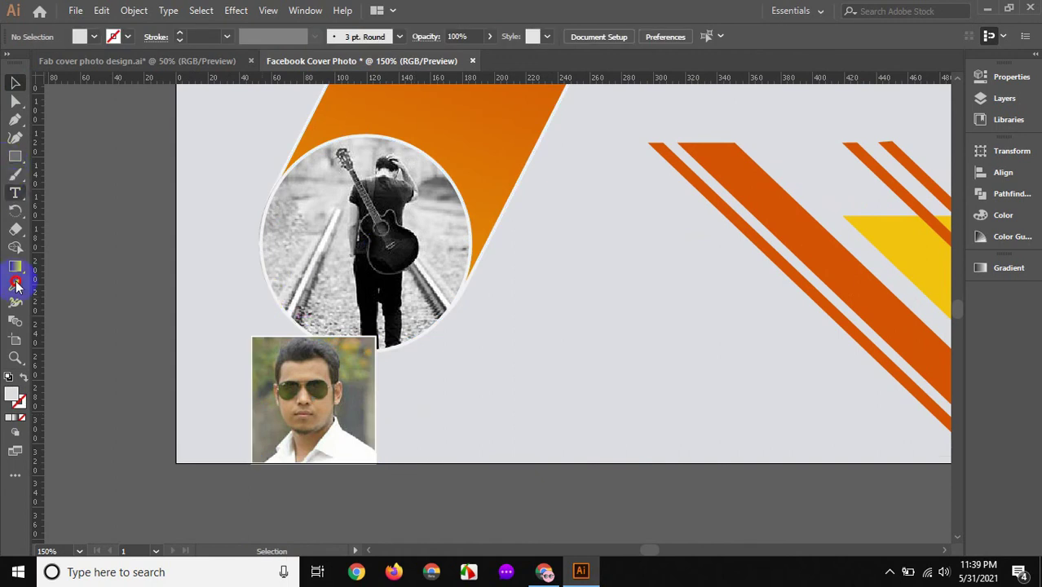
click(493, 287)
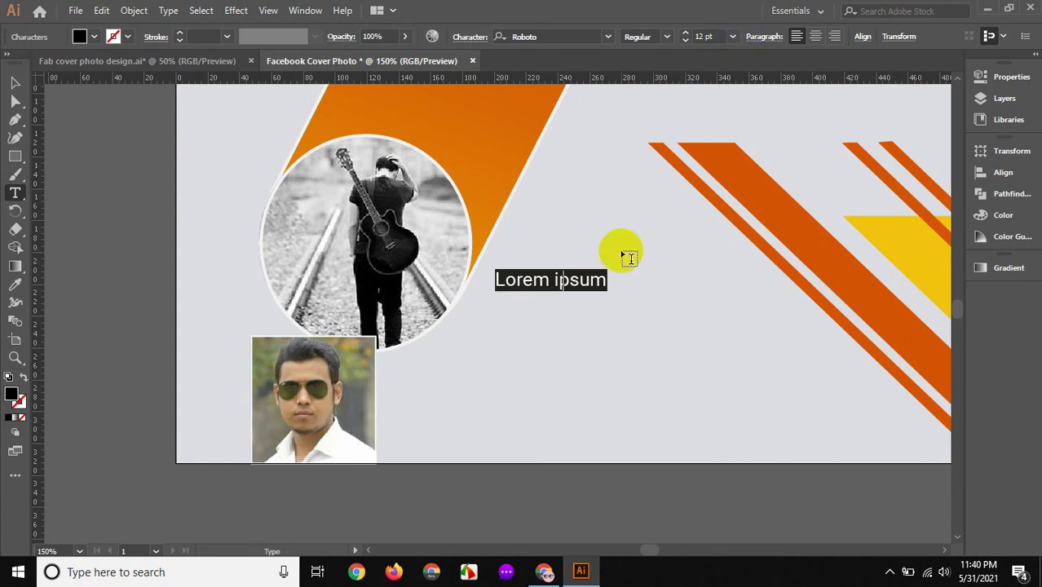
text(RAMIM HASAN)
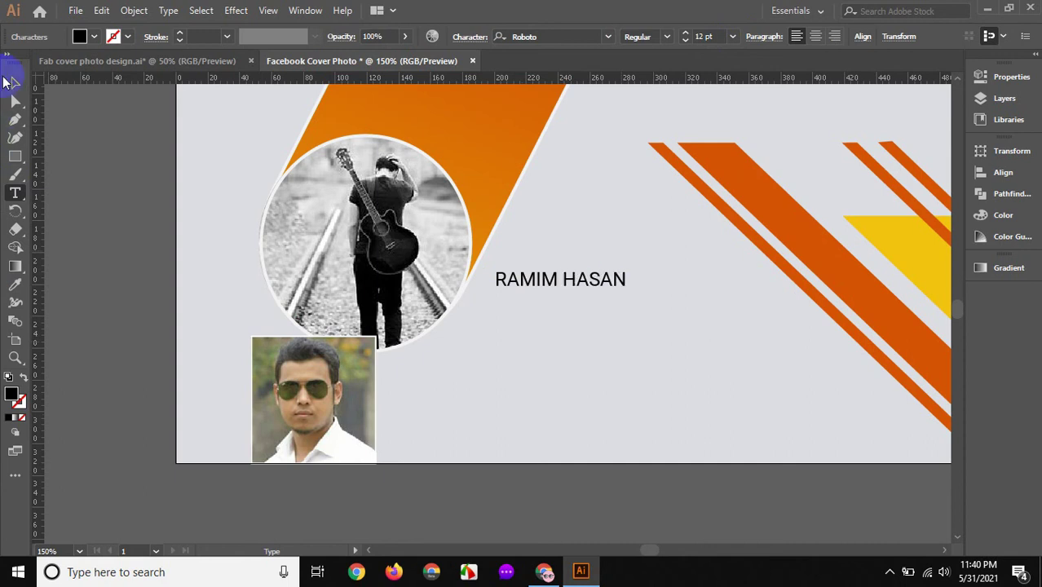
- Set the name text to Roboto Bold at 20 pt
click(14, 82)
click(625, 291)
mouse_move(625, 290)
mouse_down()
mouse_move(652, 302)
mouse_move(604, 283)
mouse_move(619, 275)
mouse_move(639, 284)
mouse_move(644, 240)
mouse_move(650, 275)
mouse_up()
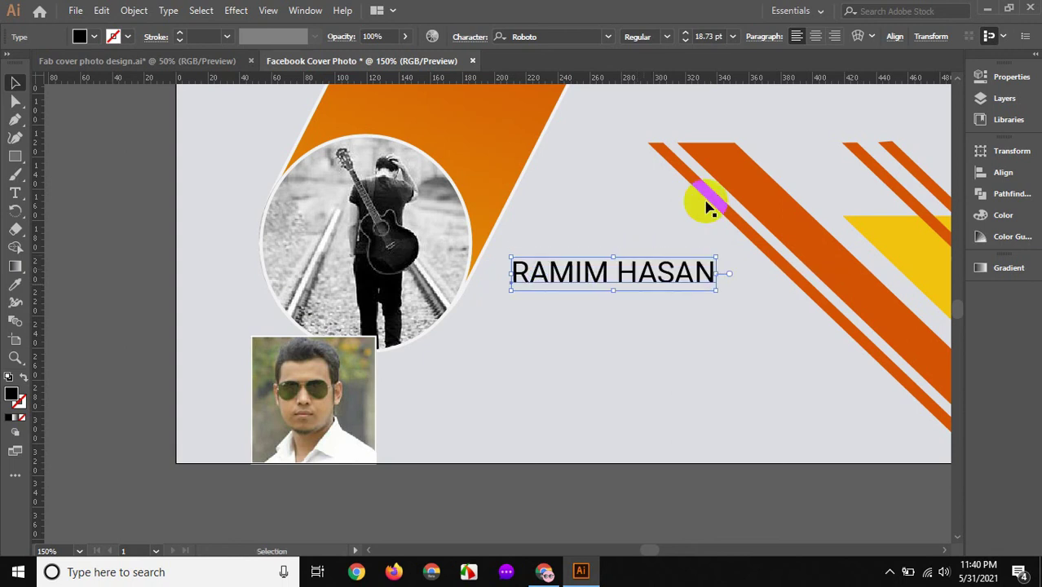
click(666, 37)
click(552, 173)
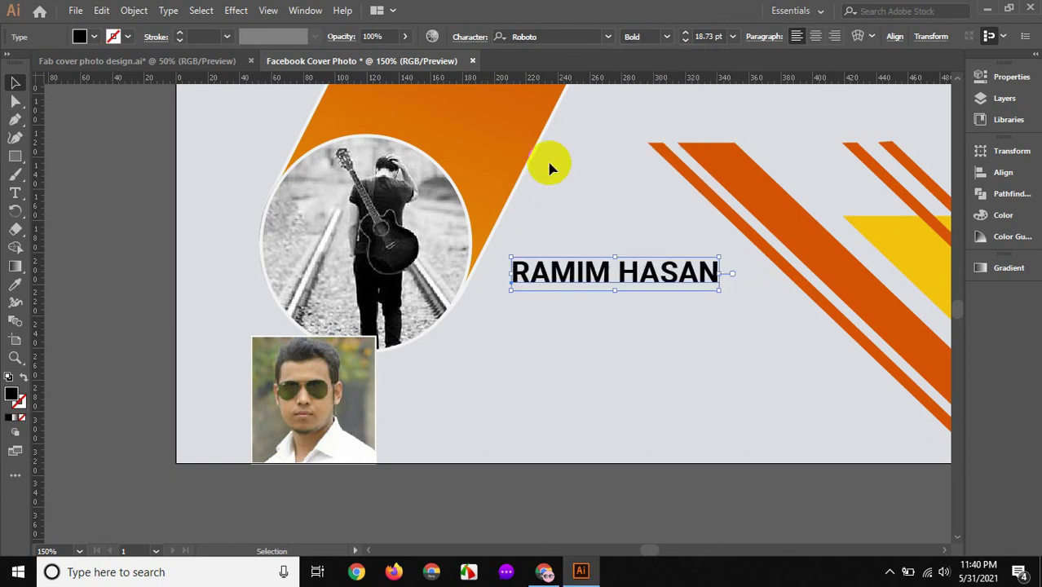
click(732, 36)
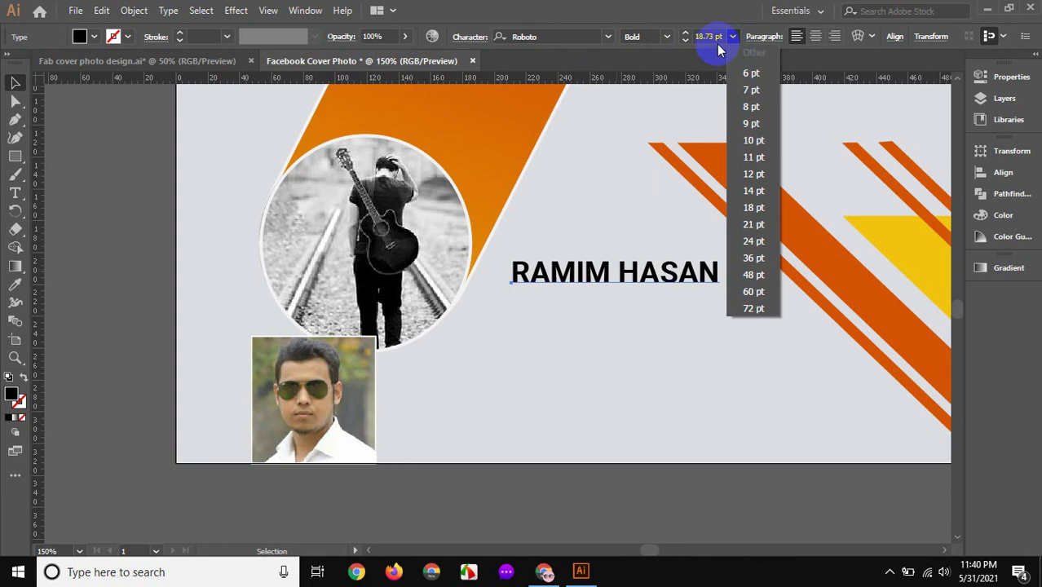
click(713, 36)
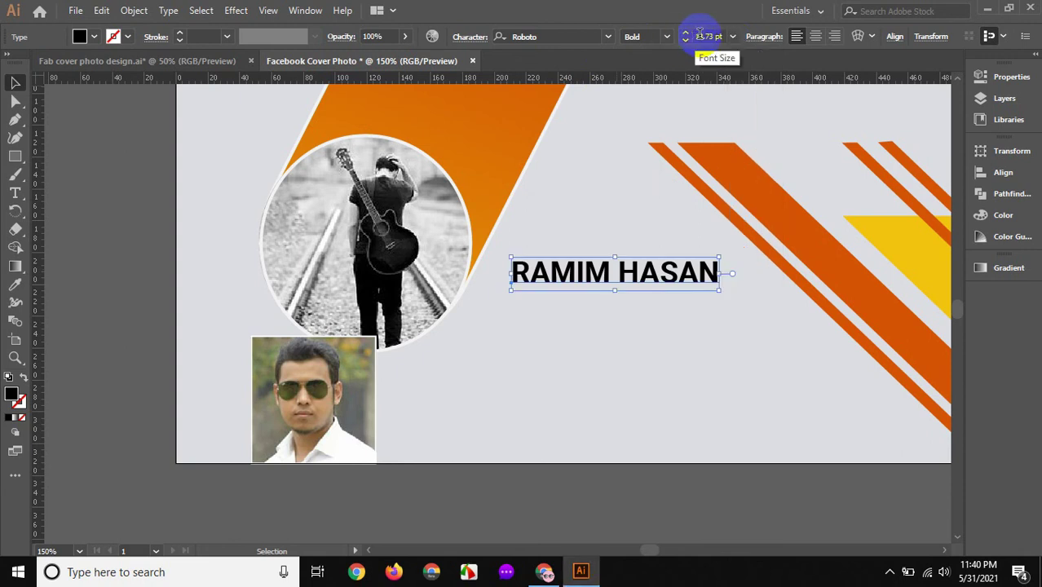
click(697, 36)
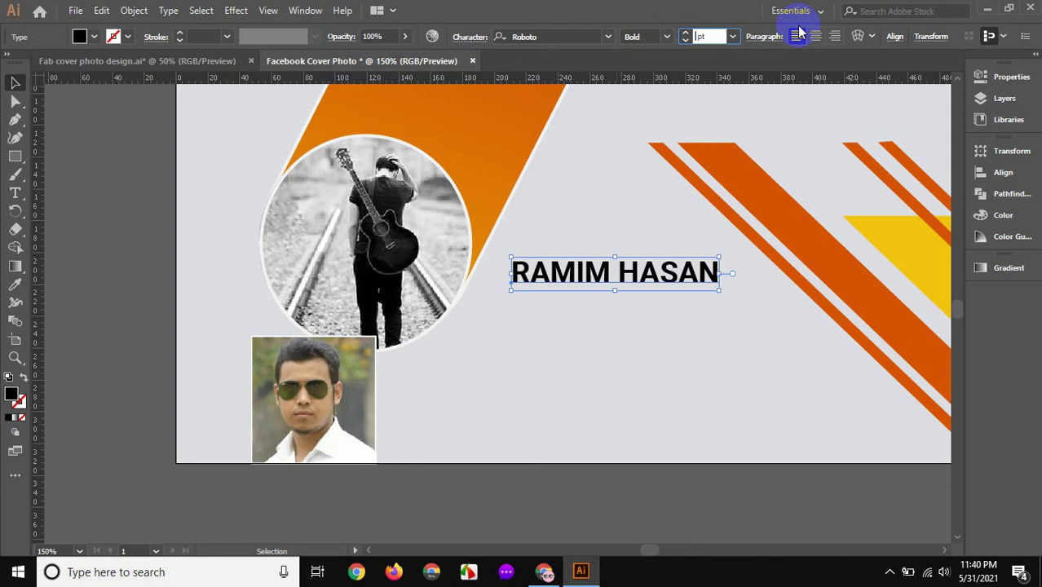
text(20)
click(797, 34)
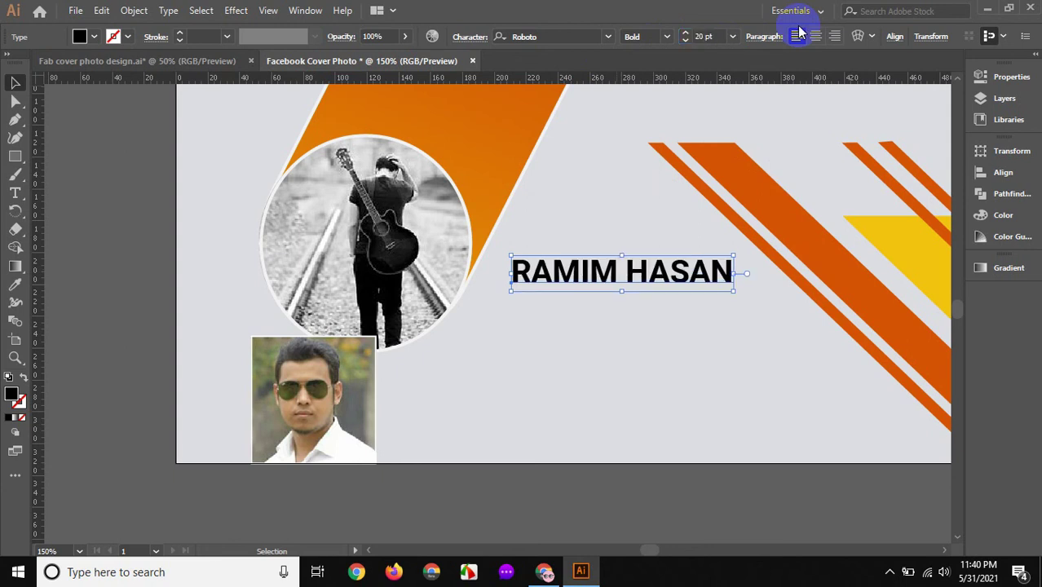
- Nudge the name slightly down-left and start a new text line beneath it
click(595, 367)
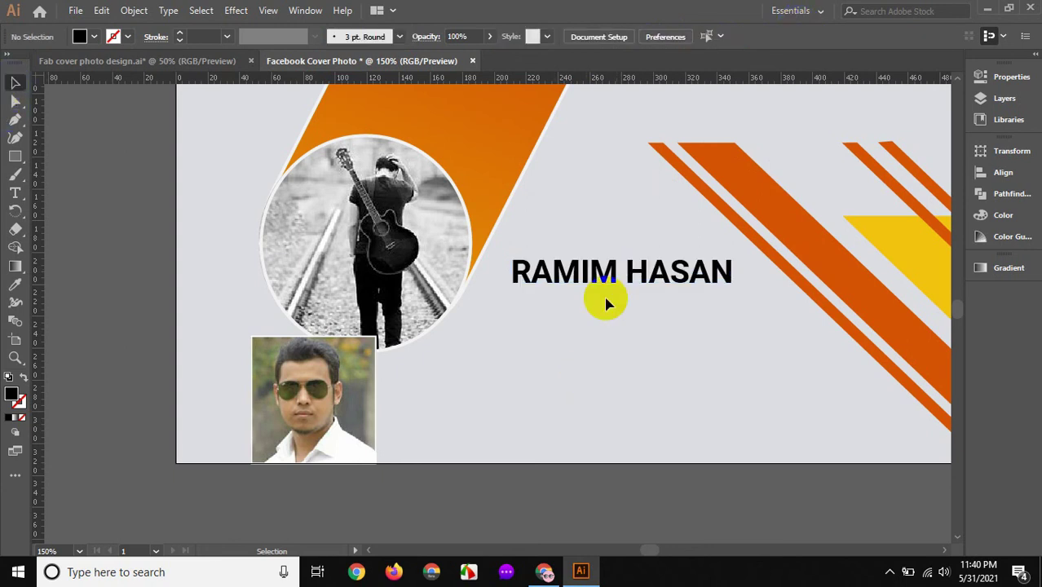
drag(604, 290, 597, 299)
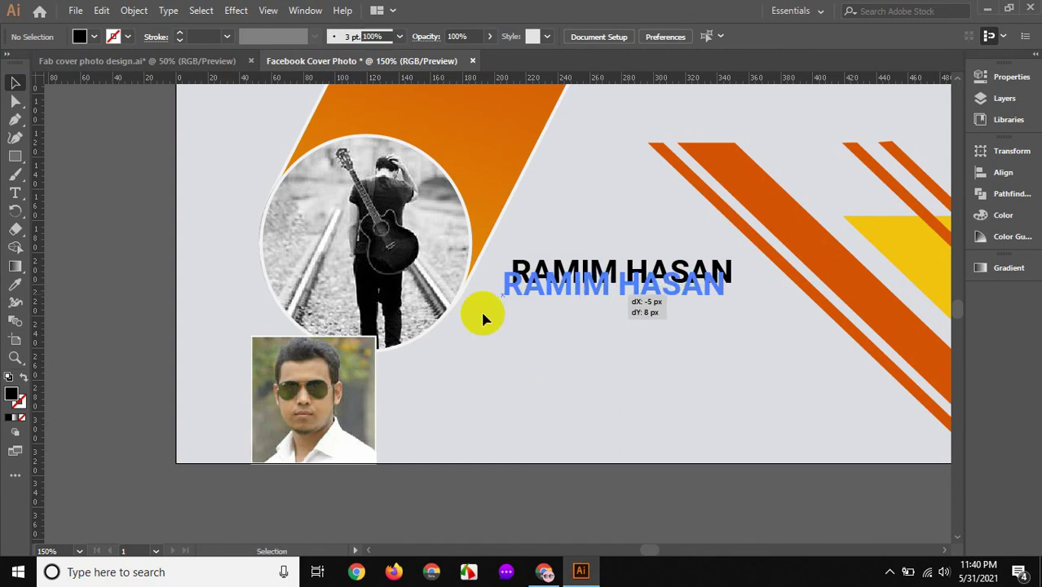
click(15, 193)
click(486, 361)
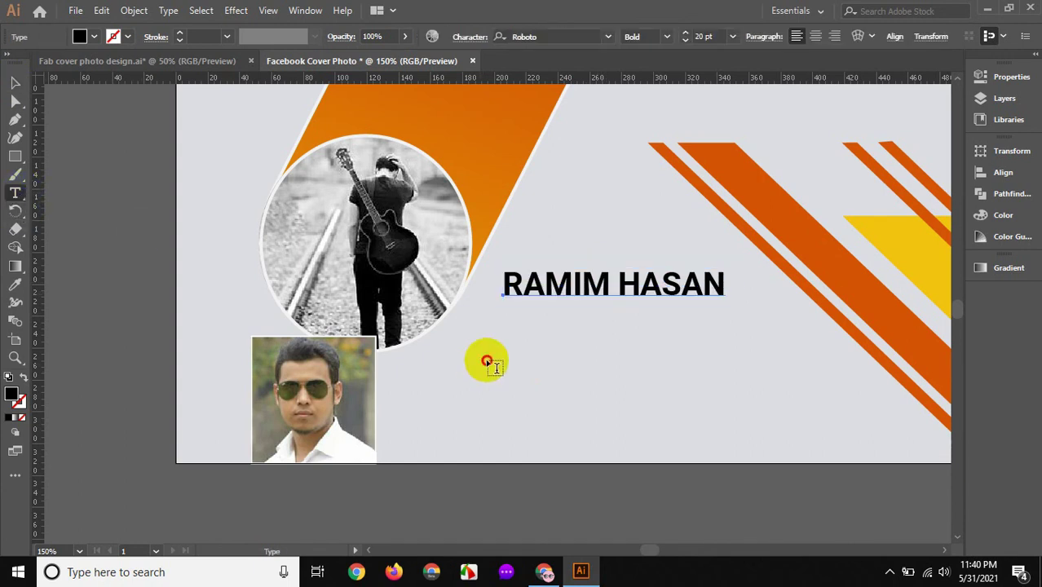
click(486, 359)
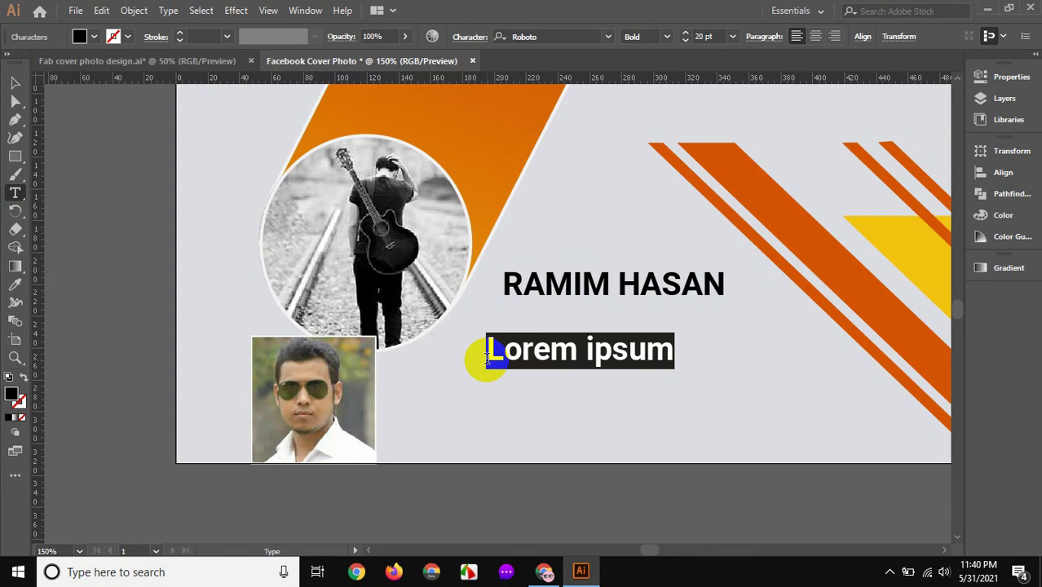
text(gR)
key(BackSpace)
key(BackSpace)
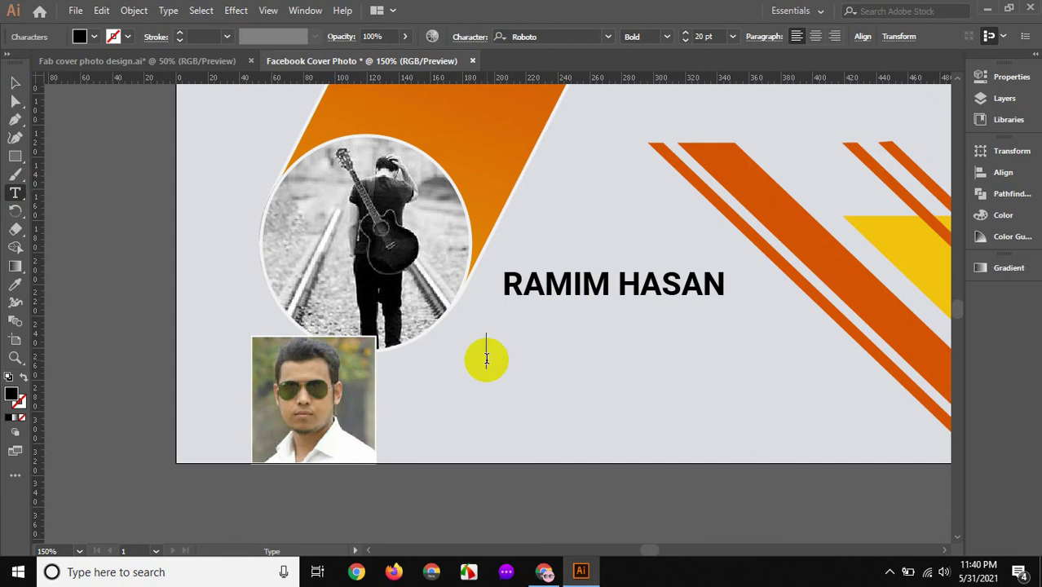
- Type 'Graphic Designer' and set it to Roboto Regular 12 pt
text(Gra)
text(phic D)
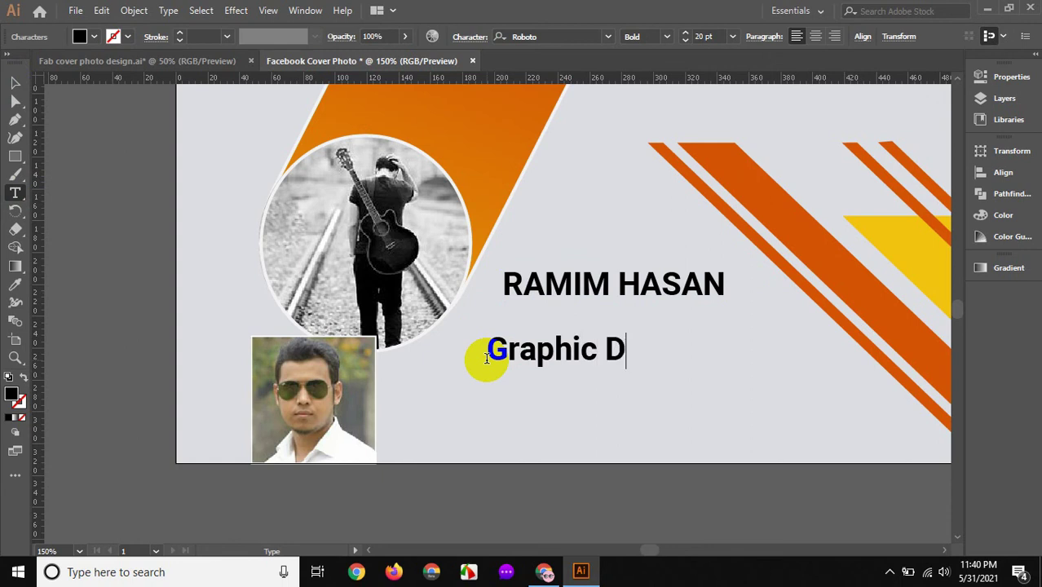
text(esigner)
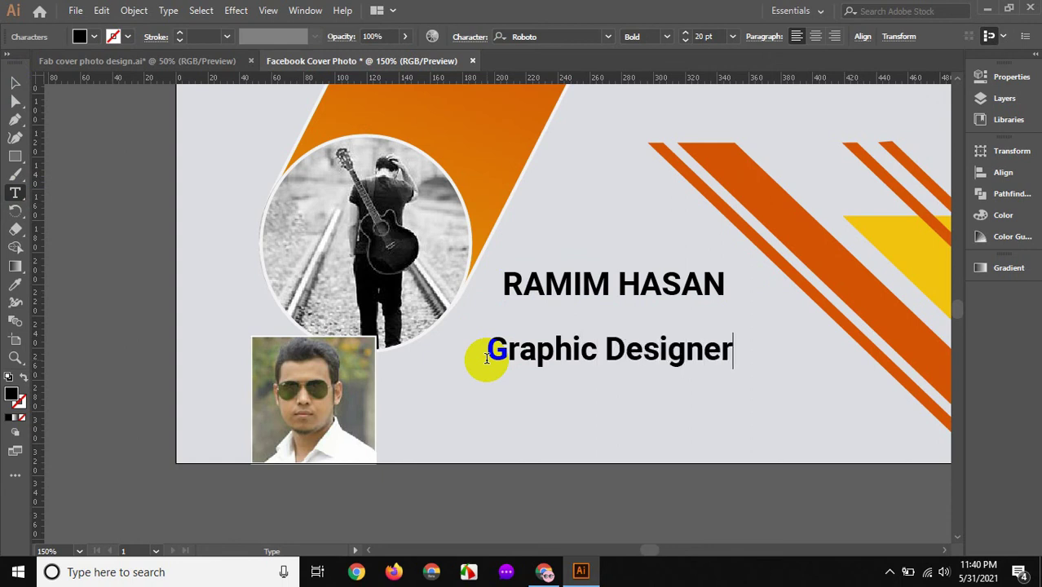
click(16, 99)
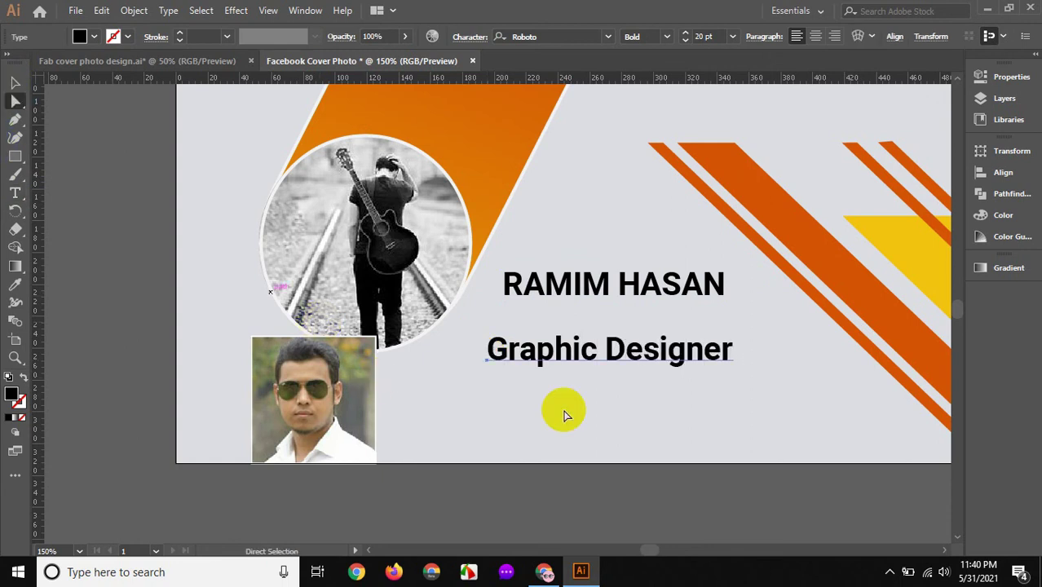
click(665, 37)
click(663, 121)
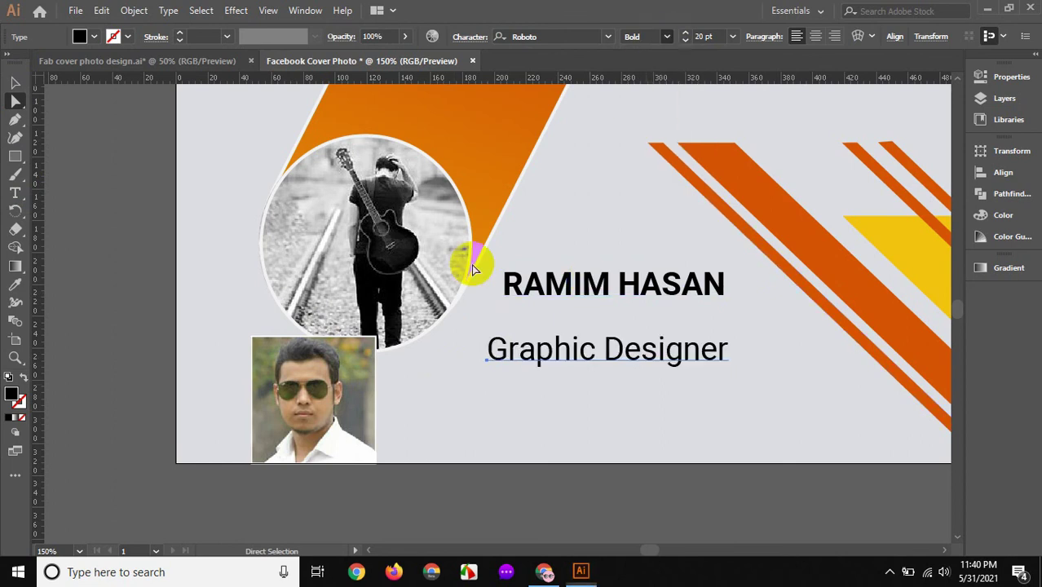
click(731, 37)
click(754, 176)
- Place 'Graphic Designer' under the name heading and select both text lines
drag(607, 354, 624, 312)
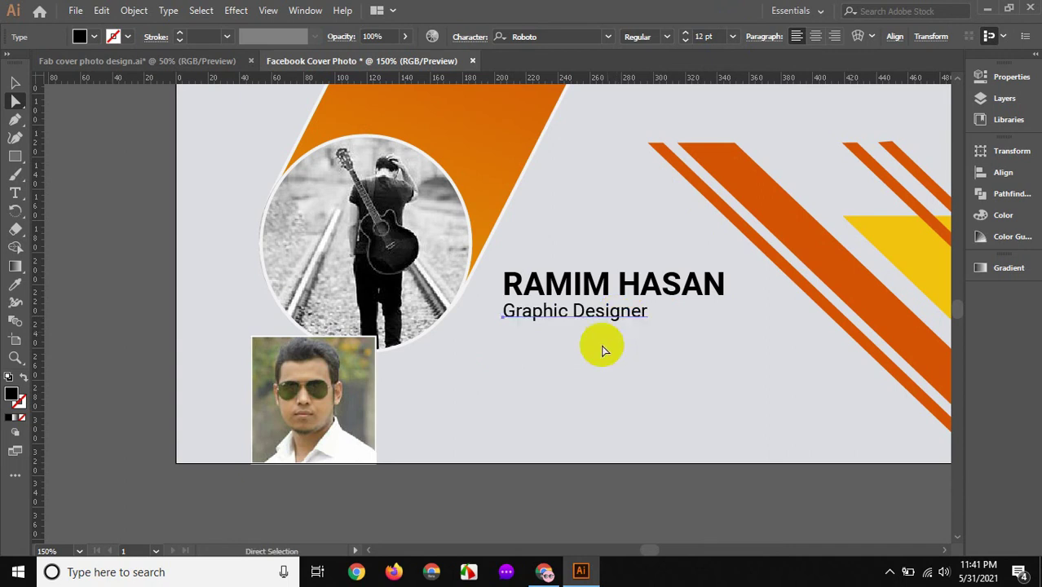
click(601, 350)
drag(534, 236, 603, 339)
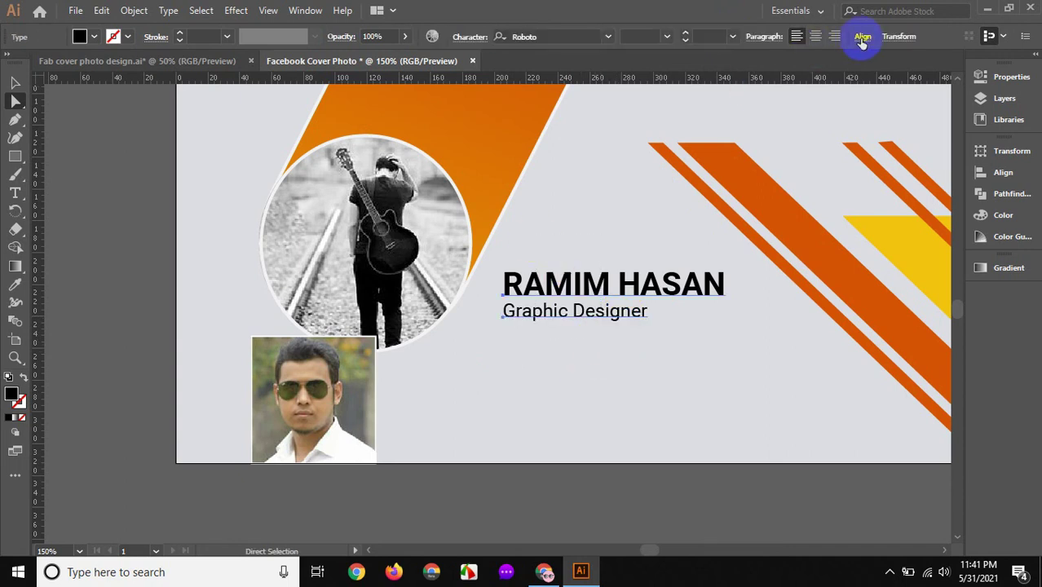
click(861, 40)
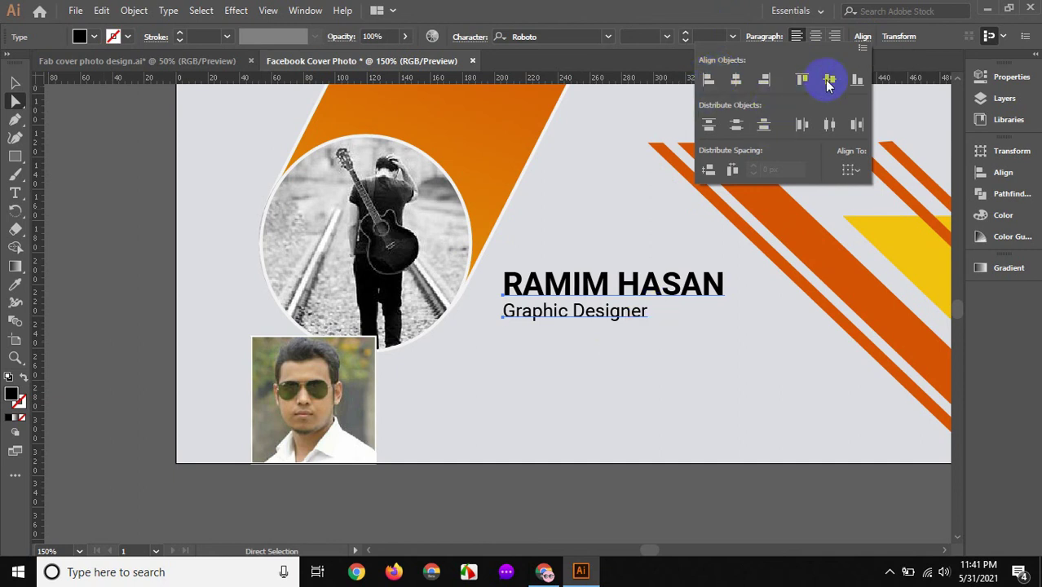
click(737, 127)
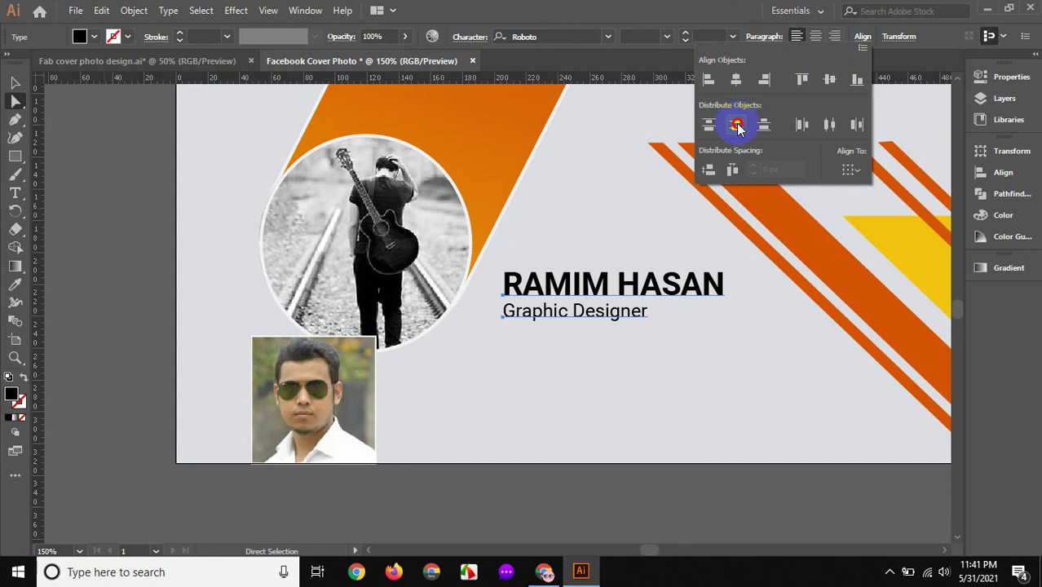
click(651, 338)
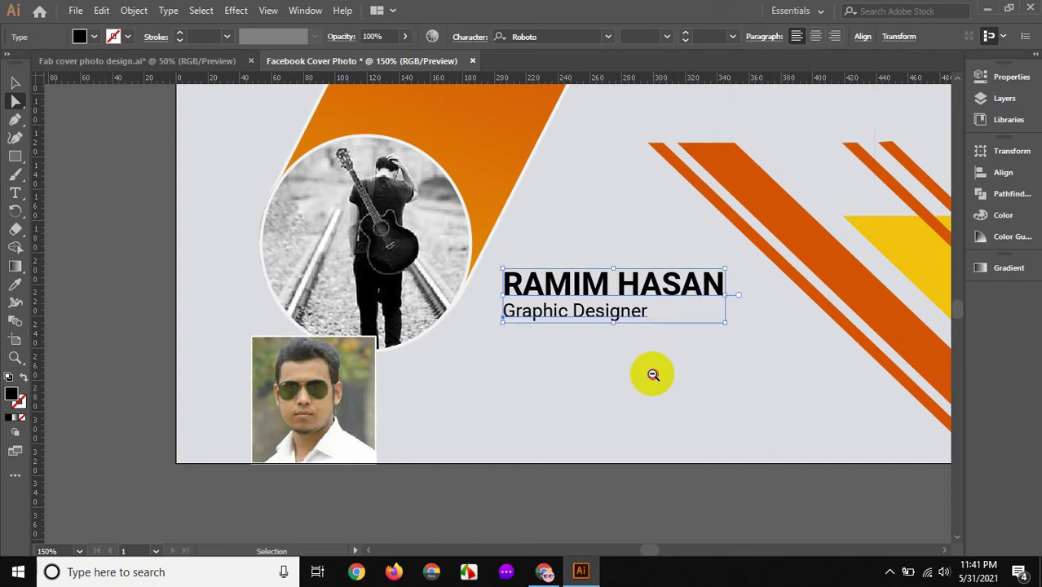
ctrl+alt+click(644, 377)
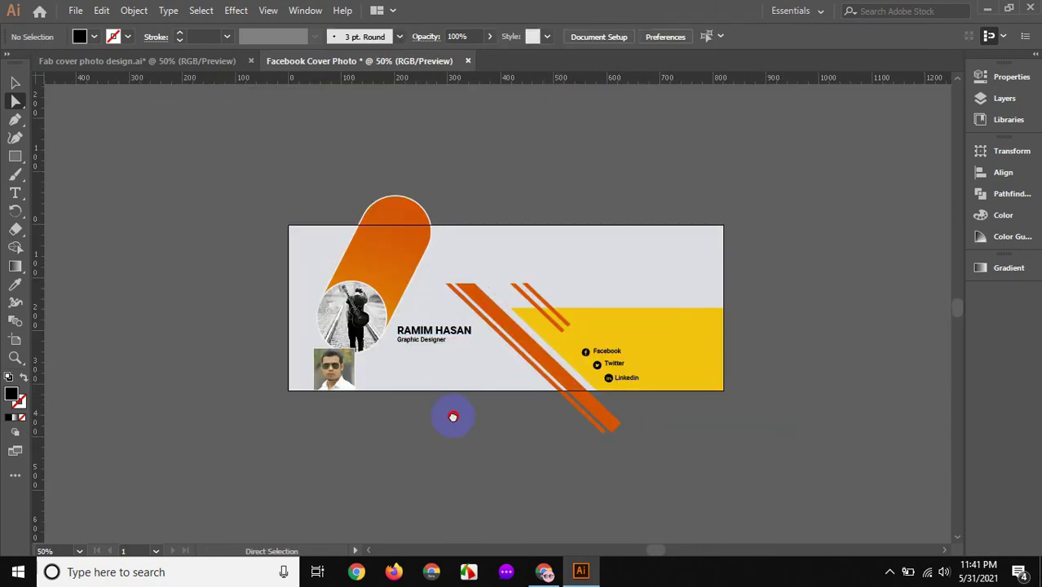
ctrl+click(521, 354)
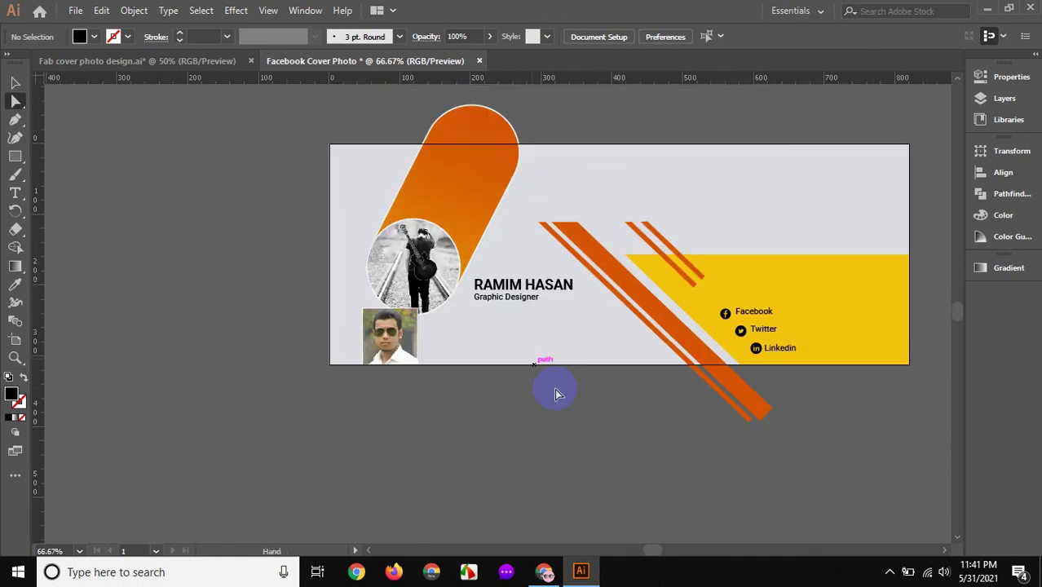
ctrl+click(538, 359)
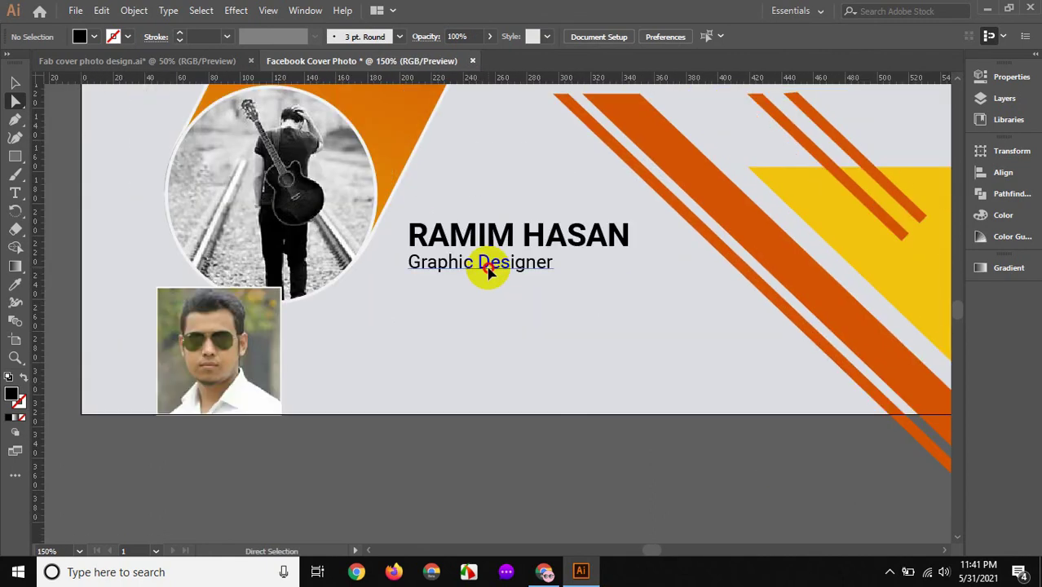
click(487, 269)
shift+click(489, 237)
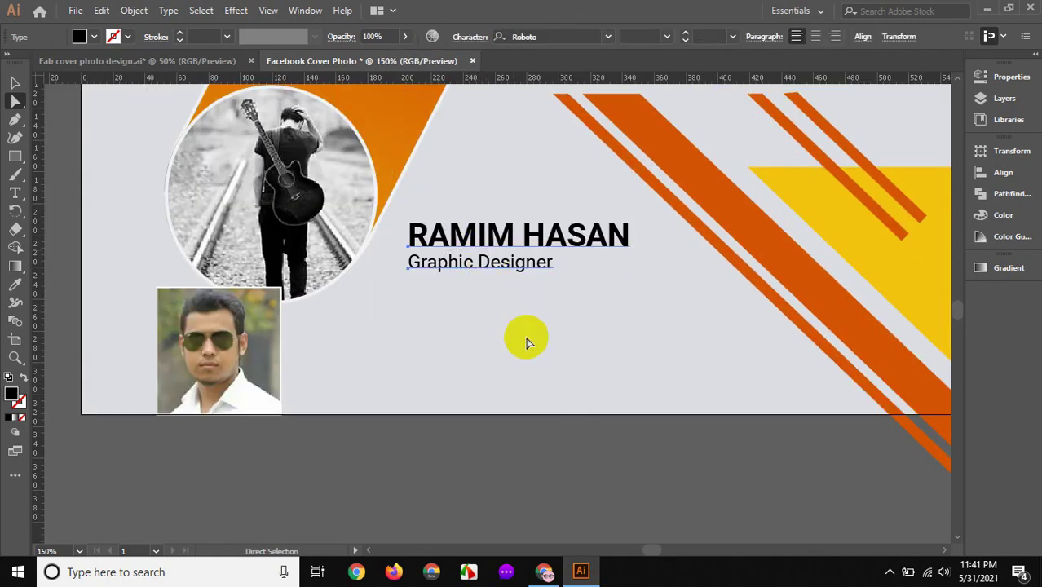
click(526, 341)
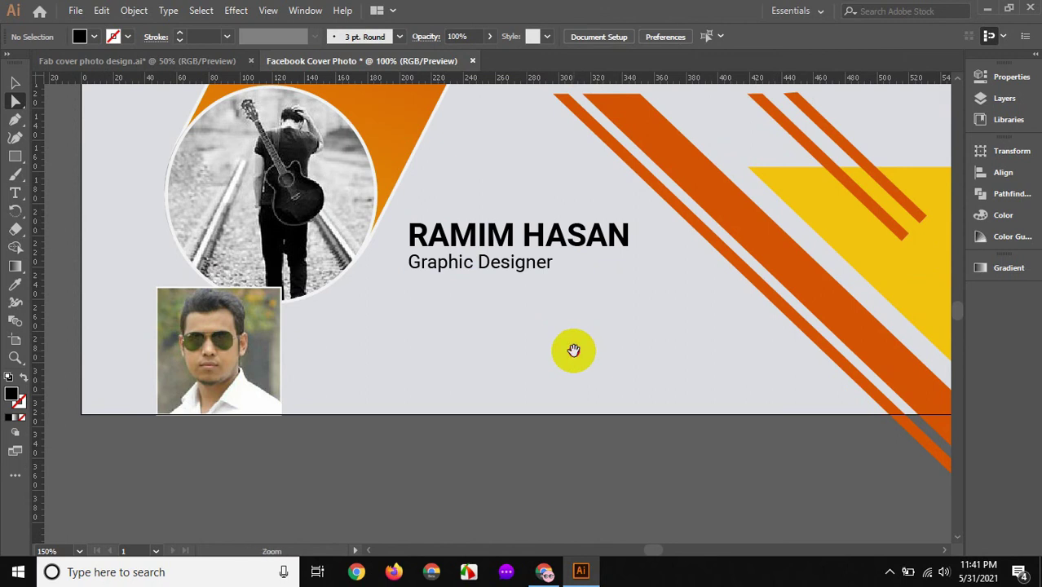
key(ctrl+0)
ctrl+click(512, 284)
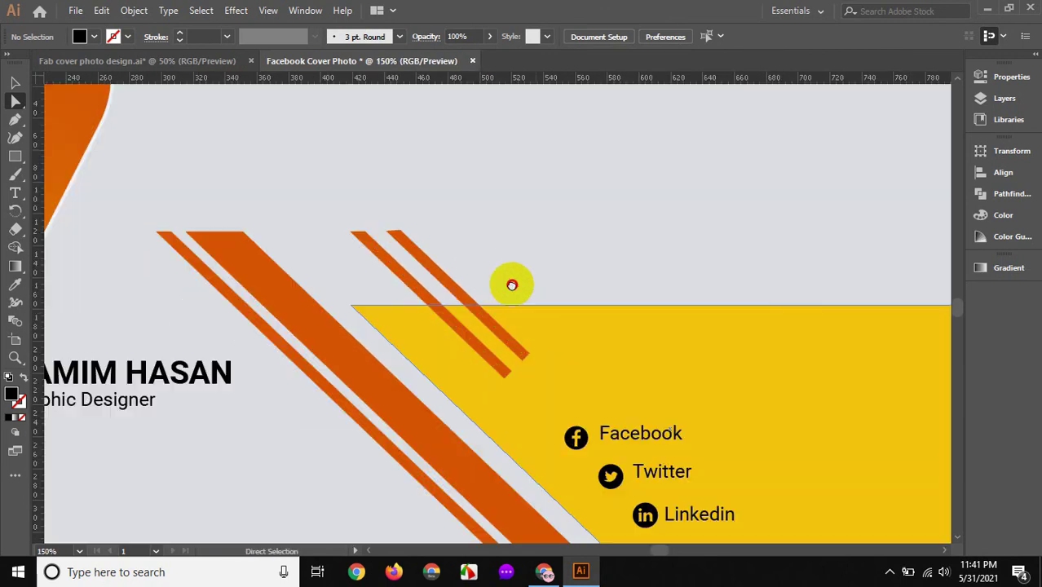
ctrl+click(490, 277)
ctrl+alt+click(490, 277)
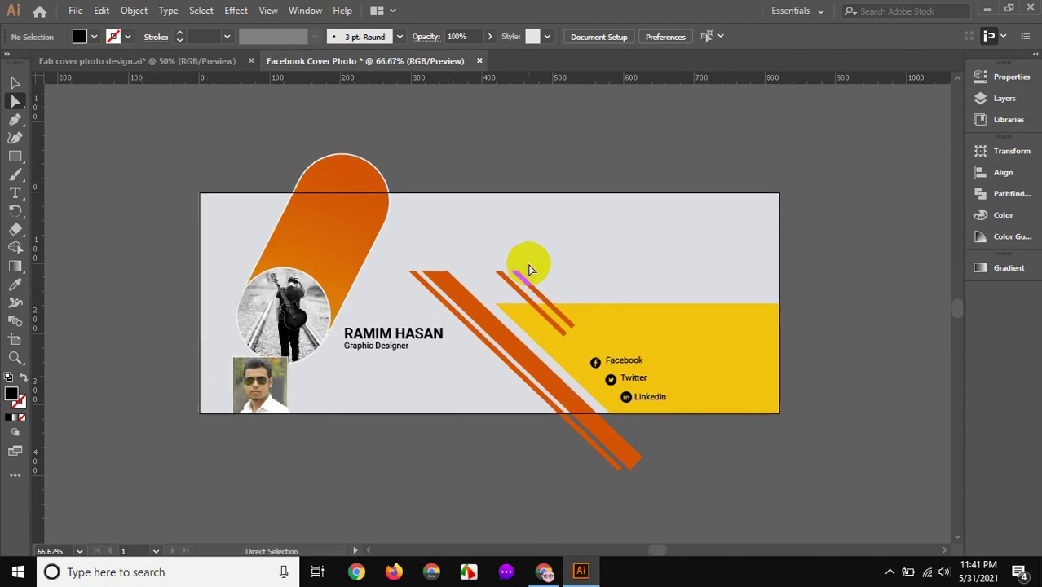
click(14, 193)
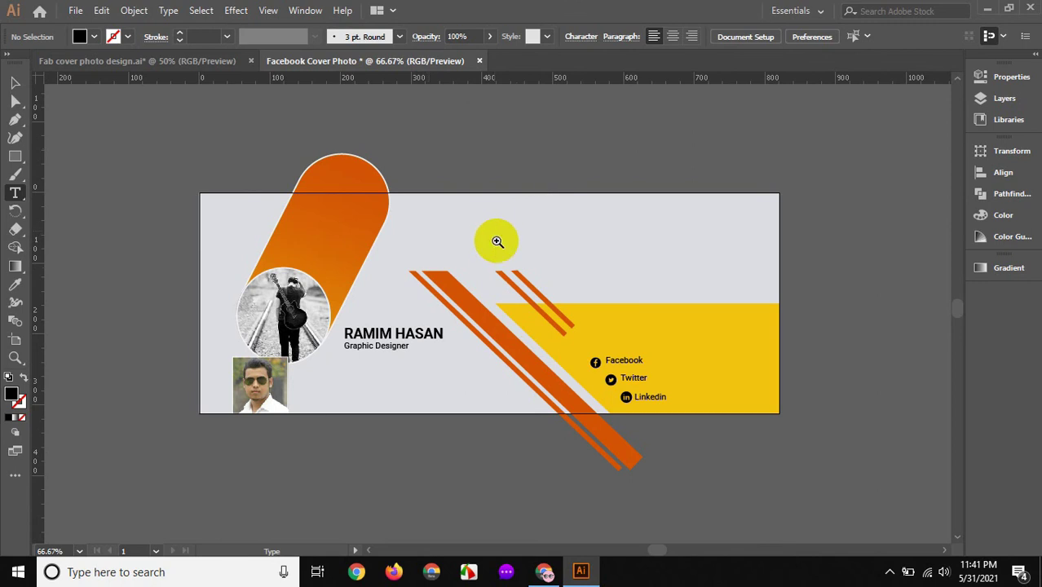
ctrl+click(497, 241)
scroll(489, 155, down, 3)
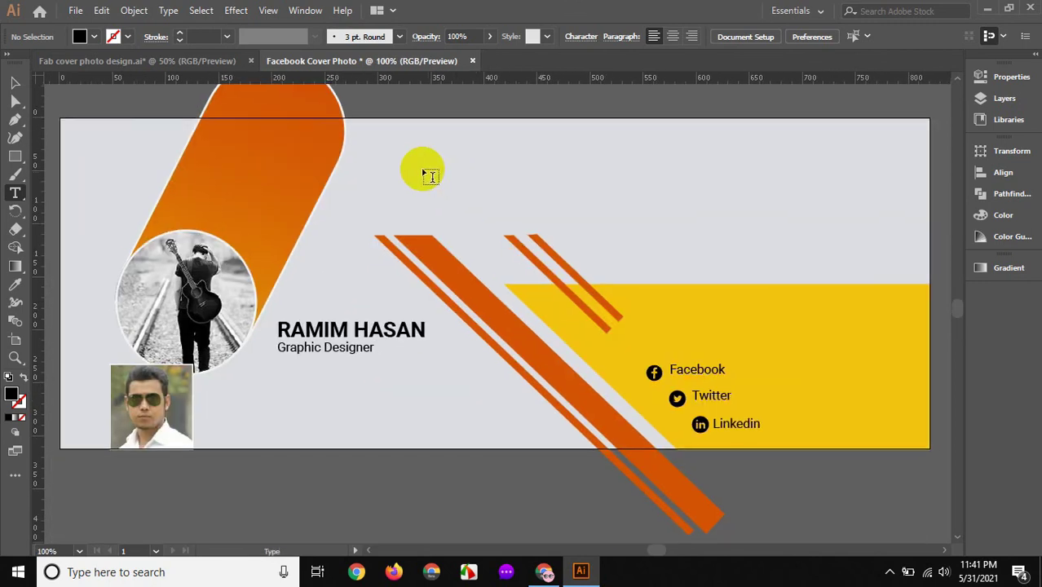
click(420, 162)
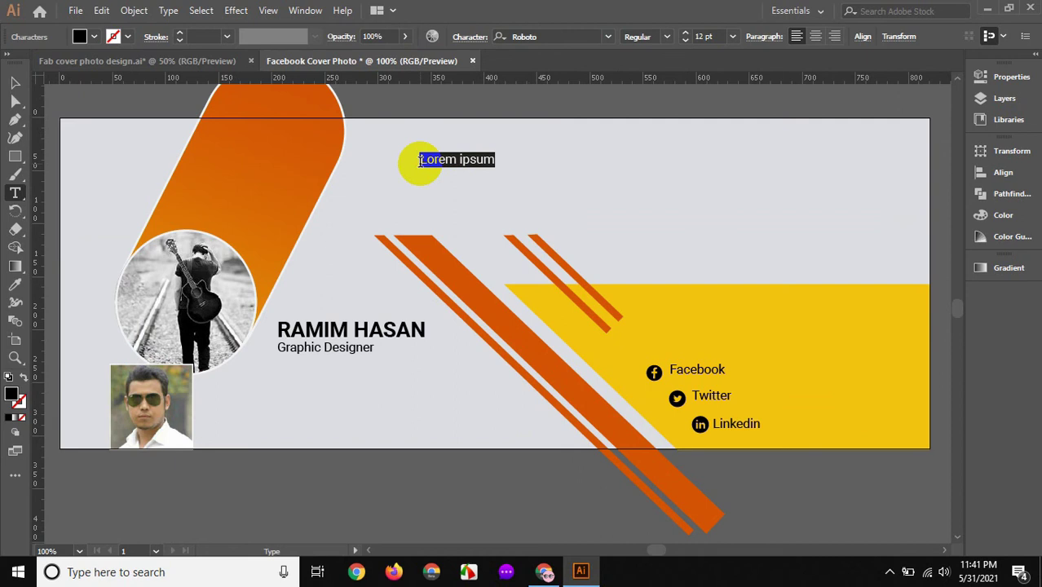
- Type the academy title and move it toward the top right of the cover
text(RAMIM ACADEMY)
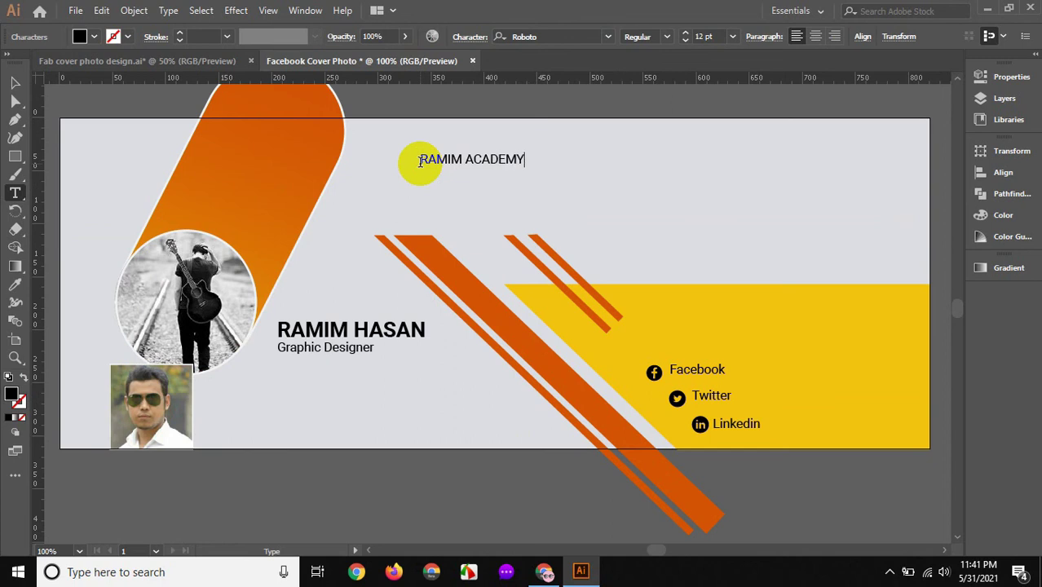
click(15, 82)
click(440, 161)
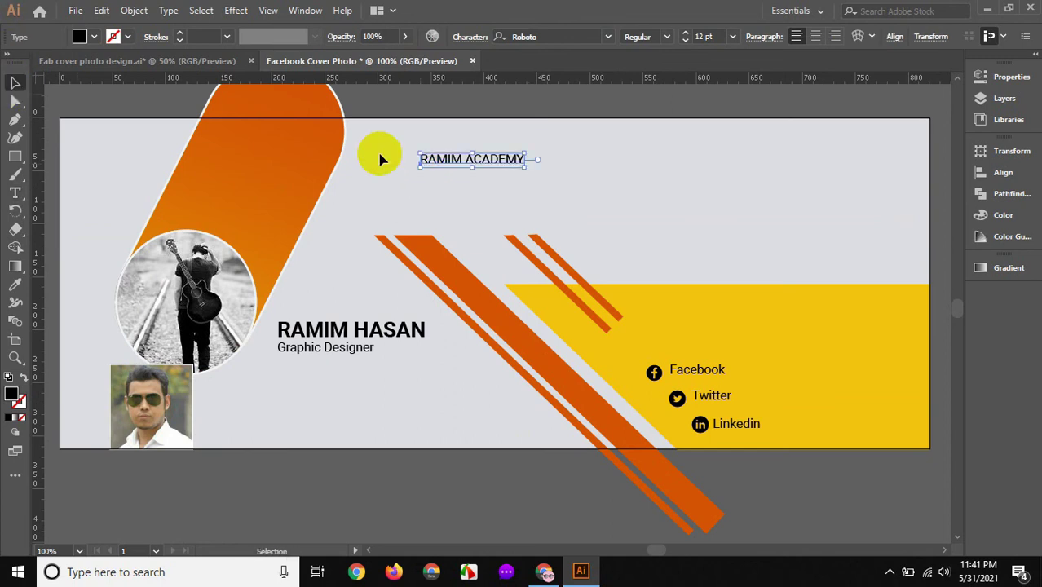
drag(440, 161, 597, 156)
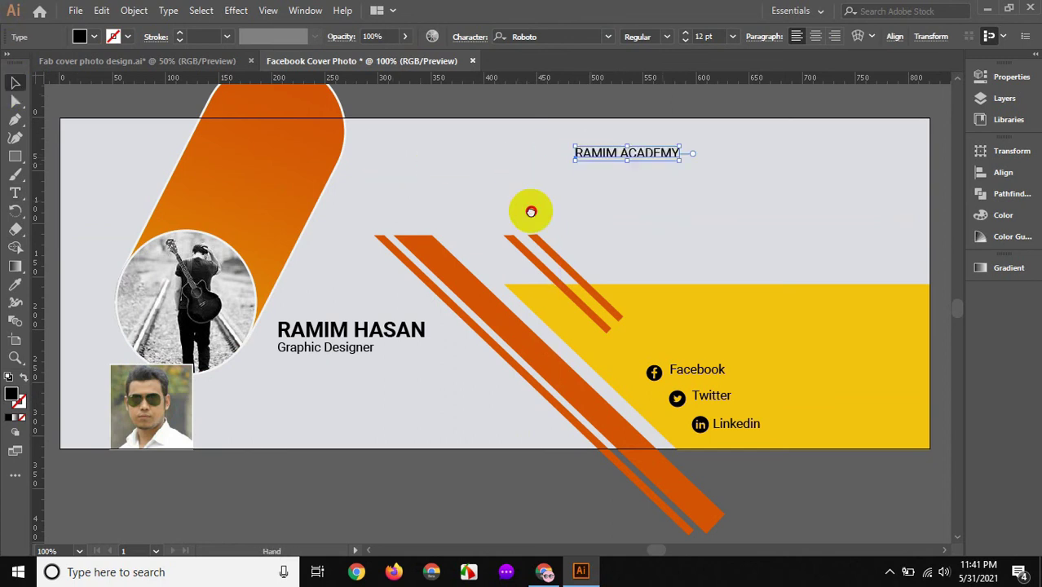
drag(721, 121, 587, 133)
- Make the title Bold and size it up from 36 to 48 pt, nudging it up-left
click(665, 37)
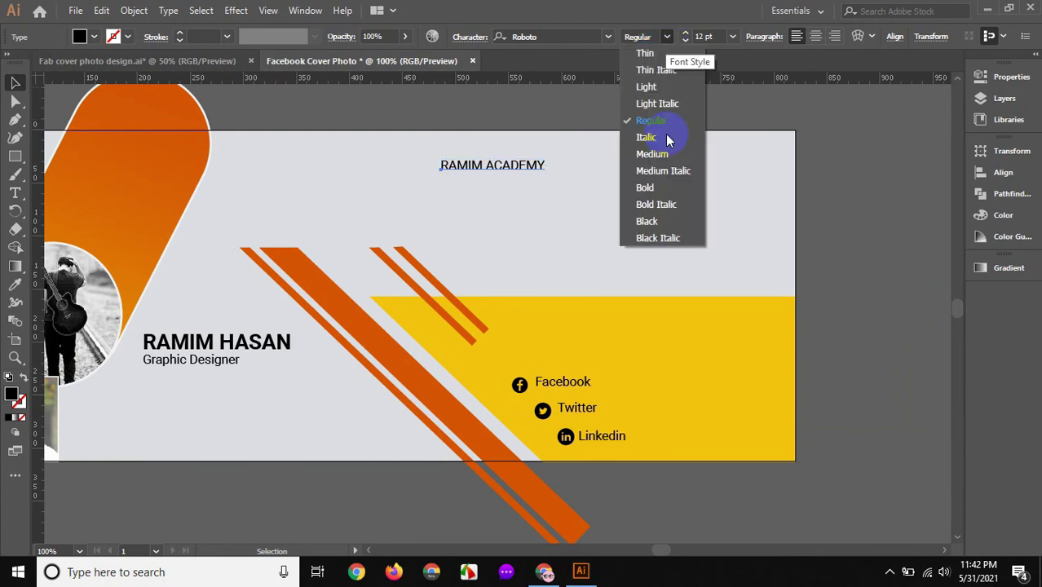
click(629, 189)
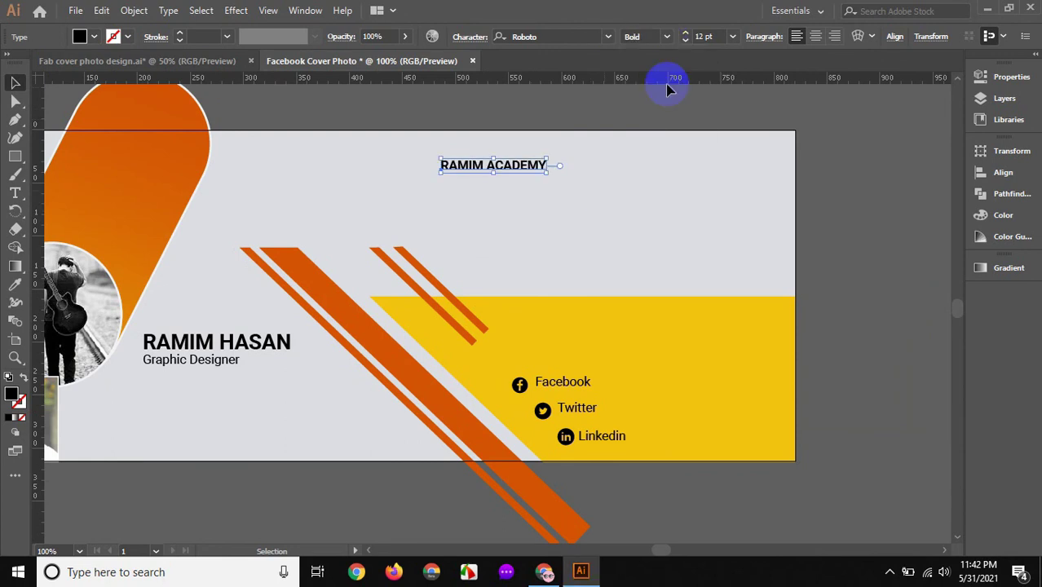
click(731, 37)
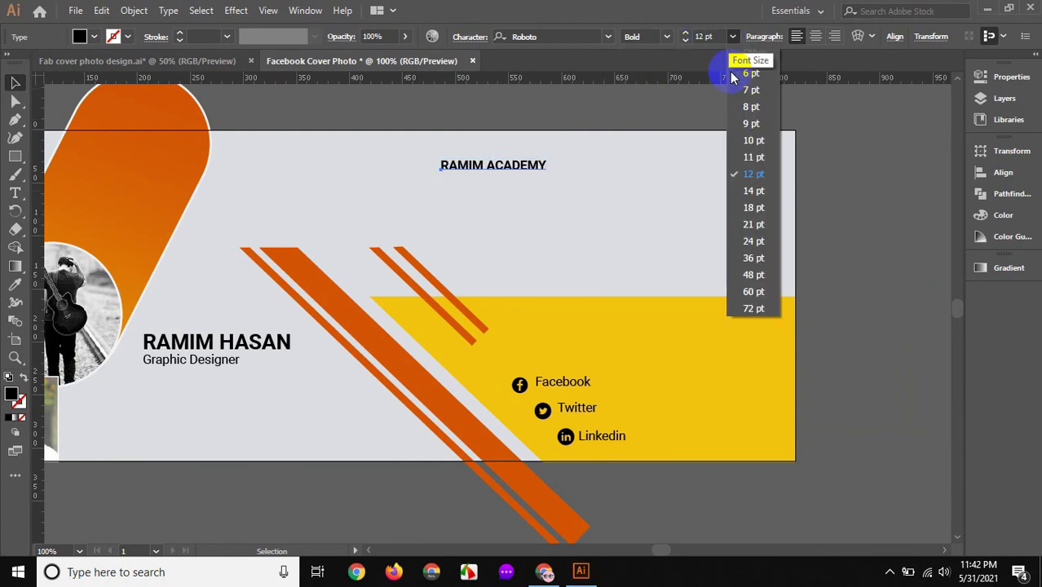
click(752, 258)
drag(610, 163, 537, 169)
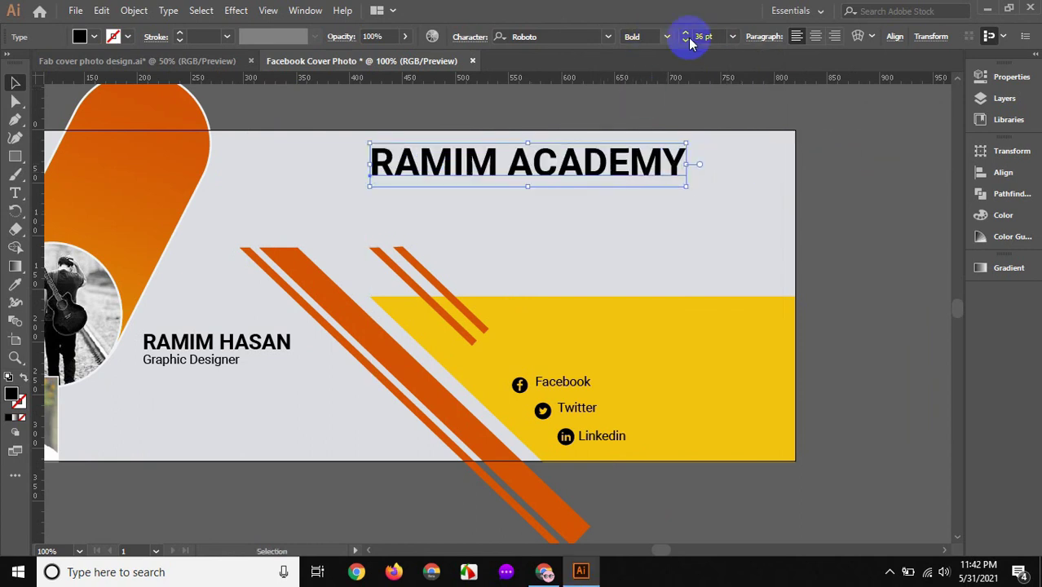
click(726, 39)
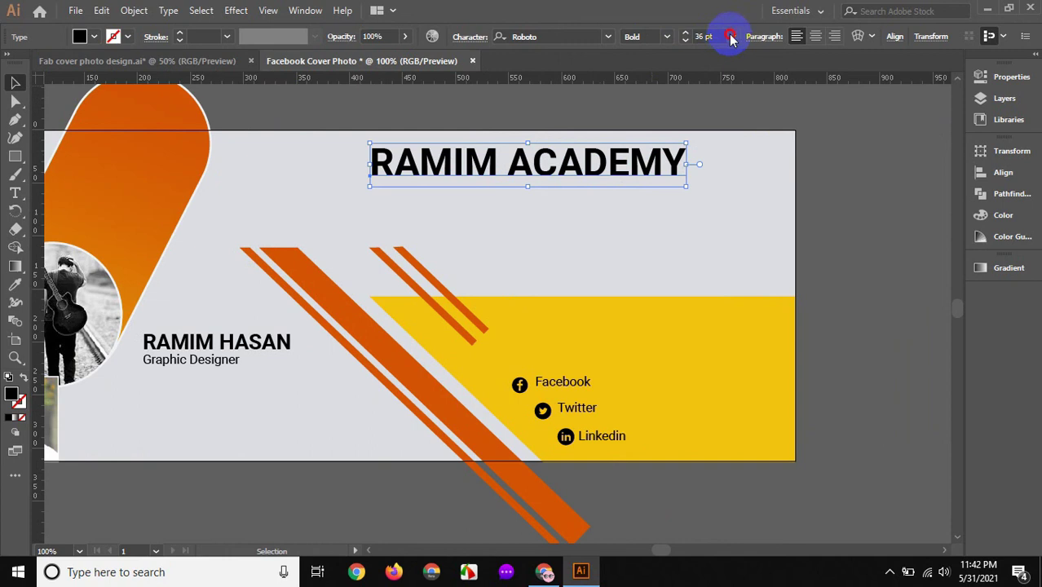
click(754, 274)
drag(574, 164, 553, 159)
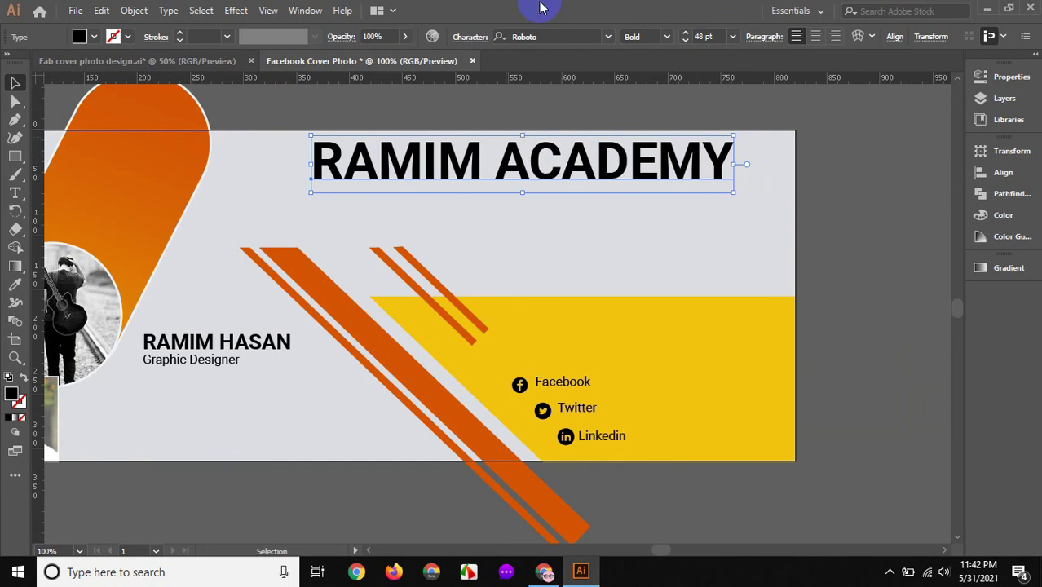
click(605, 36)
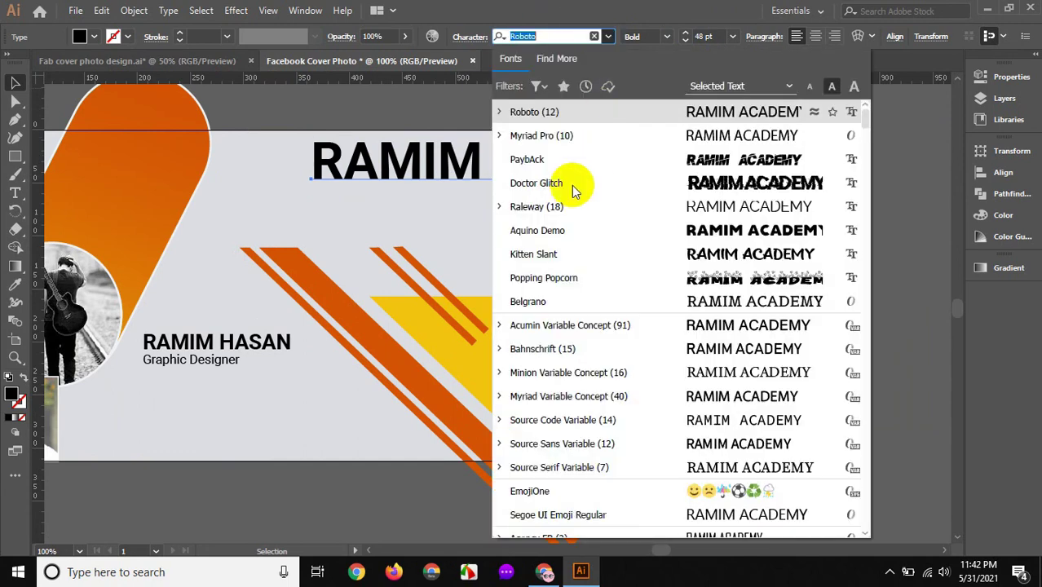
- Apply the Doctor Glitch font to the academy title and shift it slightly left
click(456, 163)
drag(457, 167, 449, 167)
scroll(449, 167, down, 1)
scroll(448, 167, down, 1)
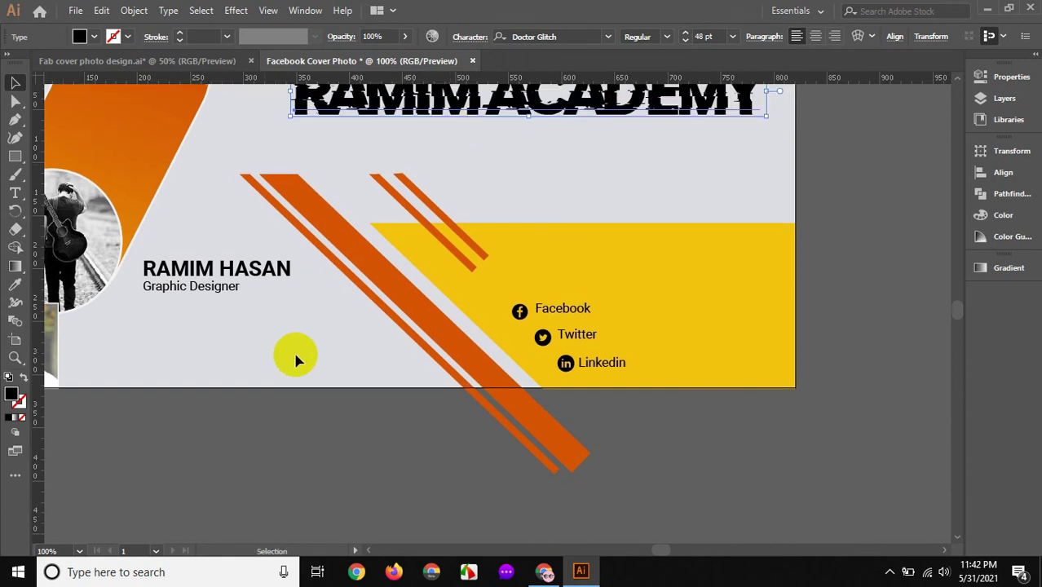
alt+click(341, 343)
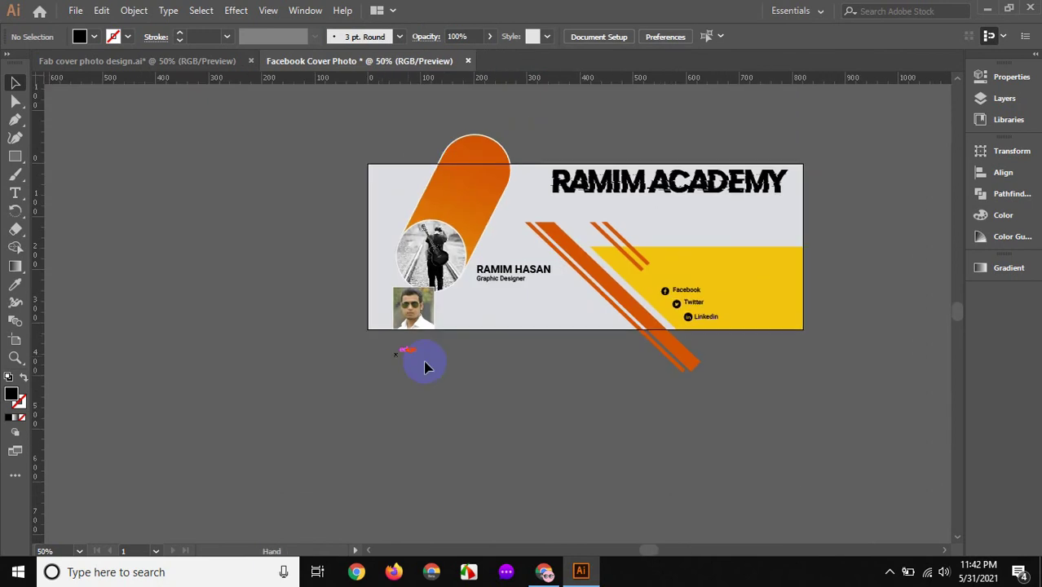
click(434, 338)
mouse_move(434, 337)
mouse_down()
mouse_move(345, 401)
mouse_move(327, 373)
mouse_up()
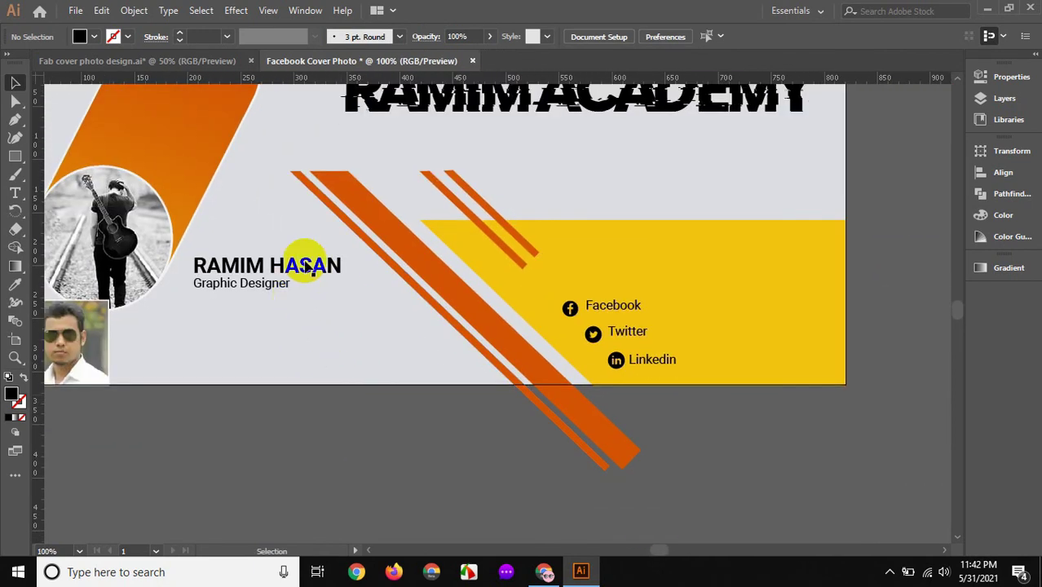
click(307, 267)
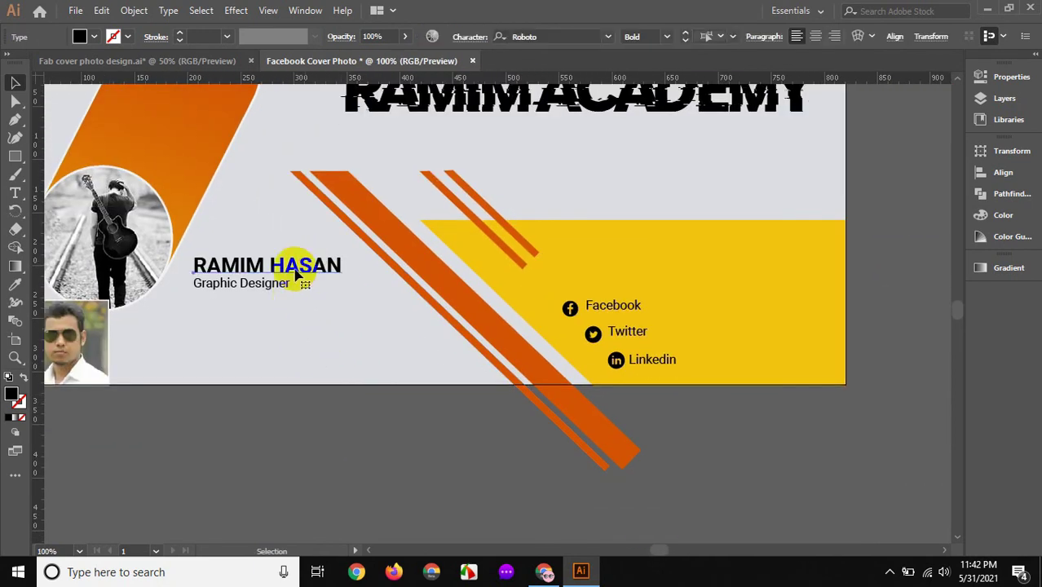
- Colour the name text and the academy title orange by sampling the stripe with the Eyedropper
click(20, 280)
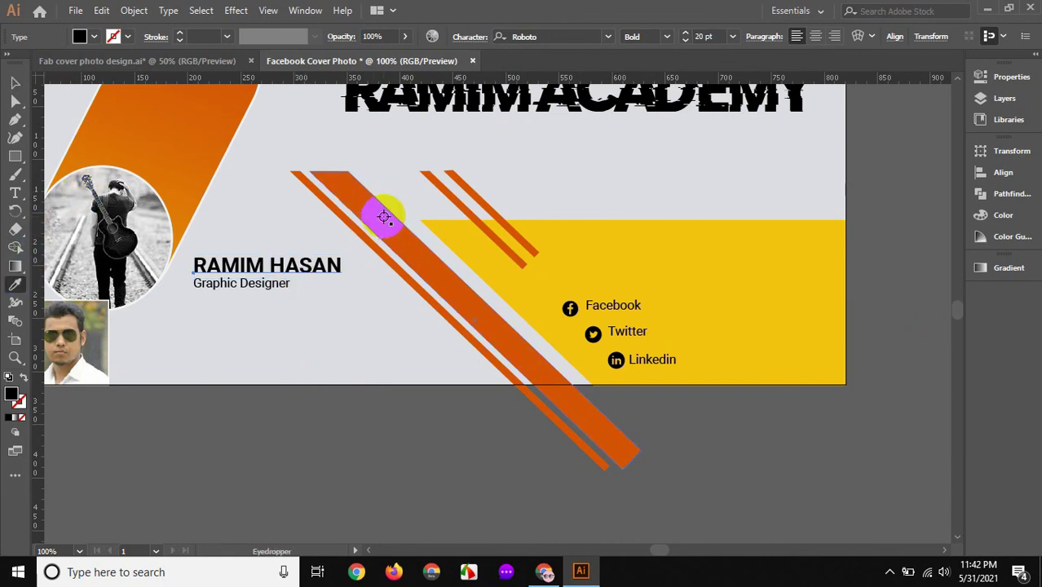
click(385, 213)
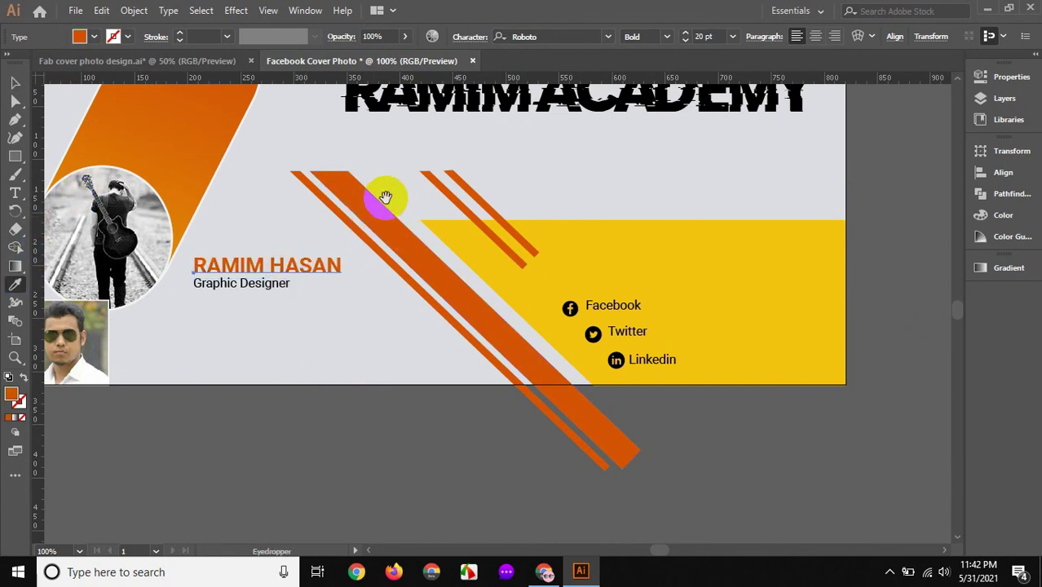
drag(344, 233, 303, 310)
click(12, 84)
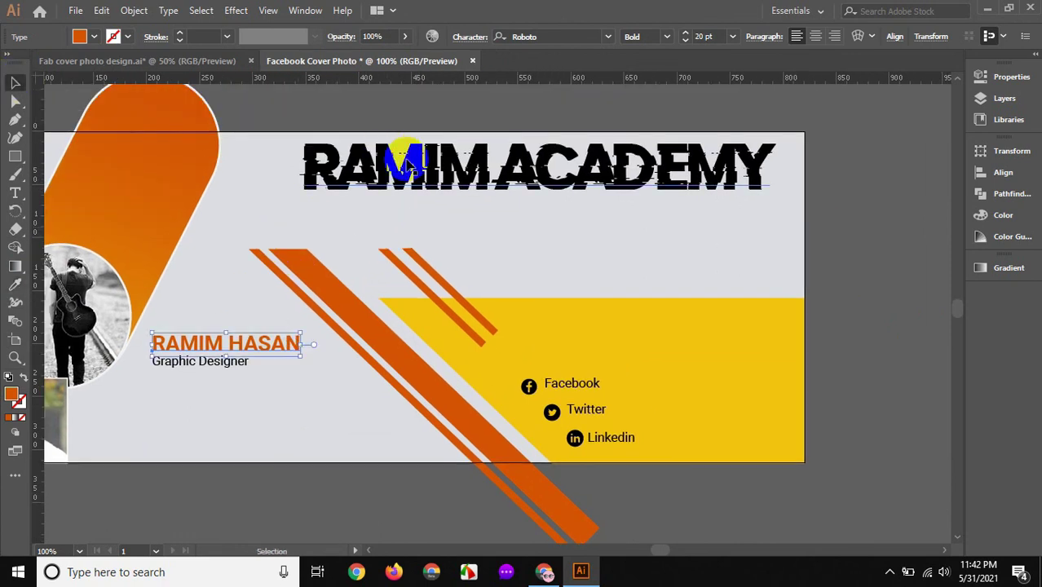
click(360, 175)
click(15, 284)
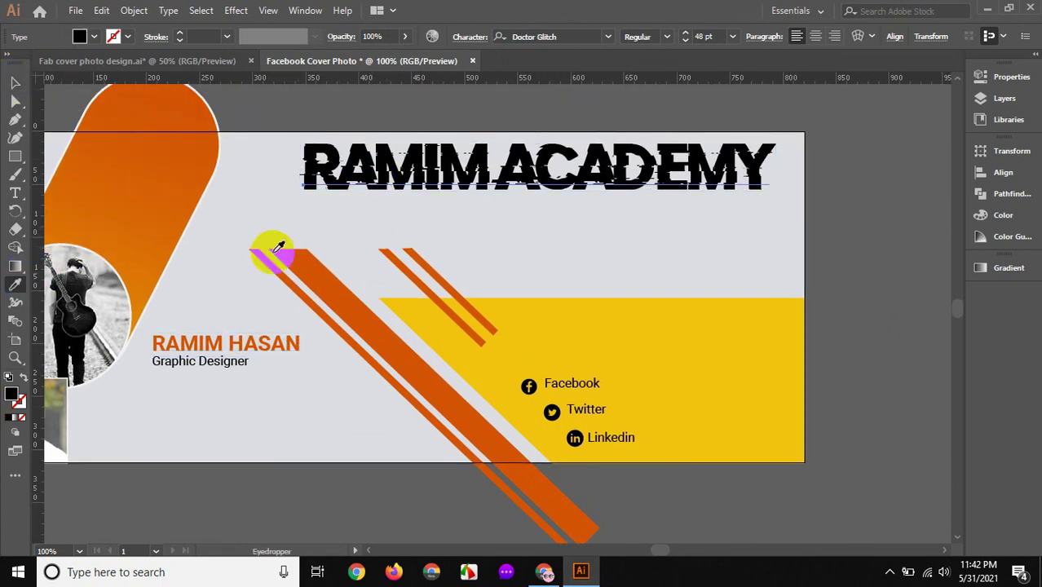
click(329, 267)
click(15, 83)
click(573, 154)
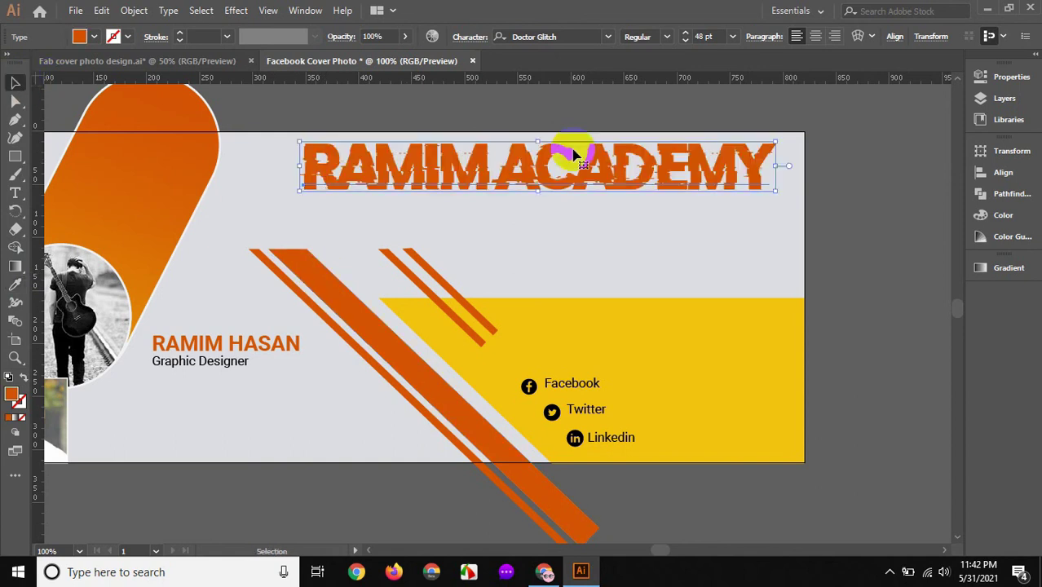
- Resize the title from 60 to 55 to 50 pt, reposition it, and start text below
click(732, 37)
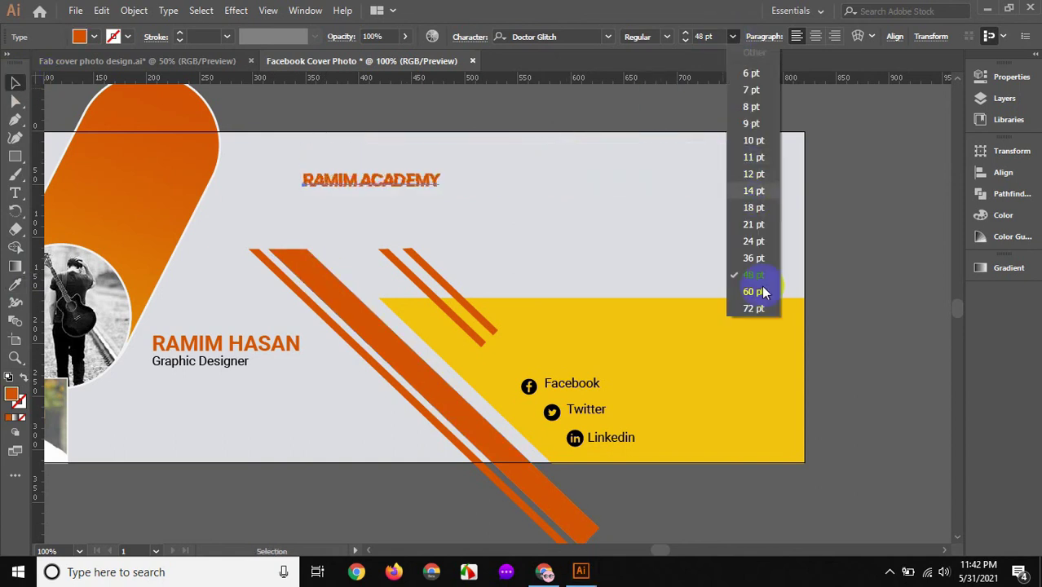
click(703, 169)
drag(668, 179, 630, 179)
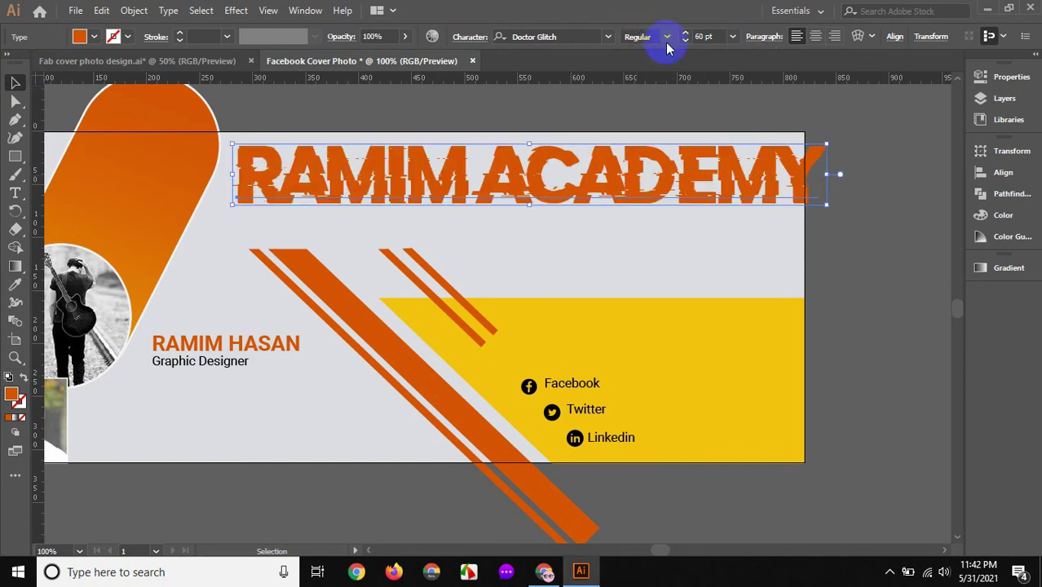
click(702, 37)
text(55)
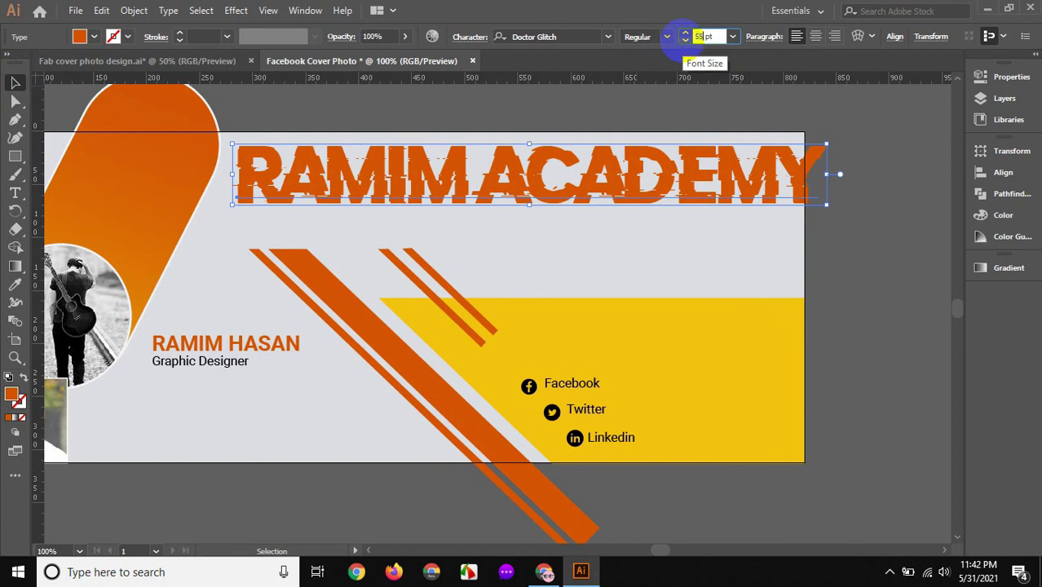
key(Return)
drag(656, 186, 664, 186)
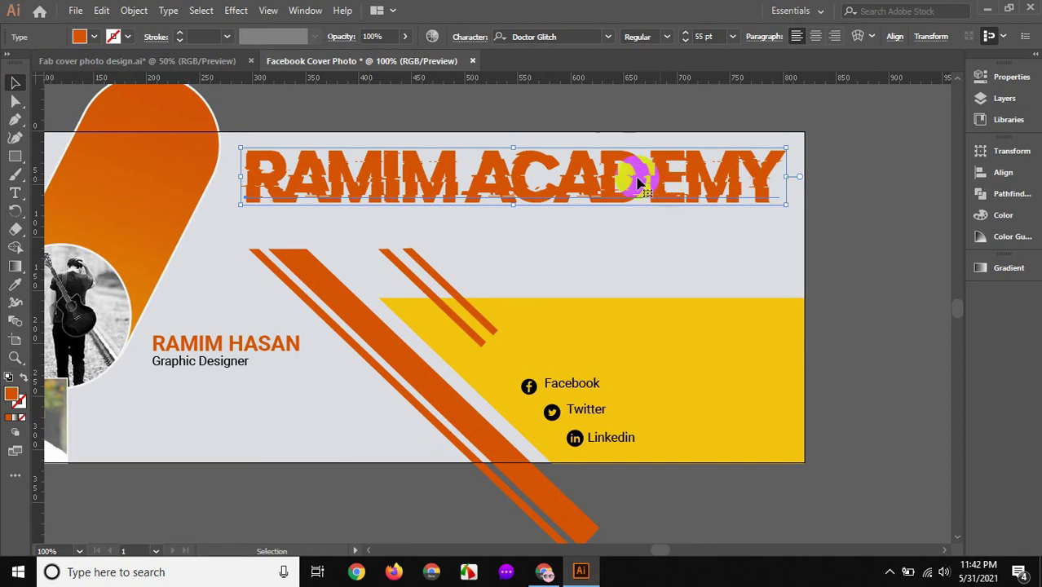
click(702, 36)
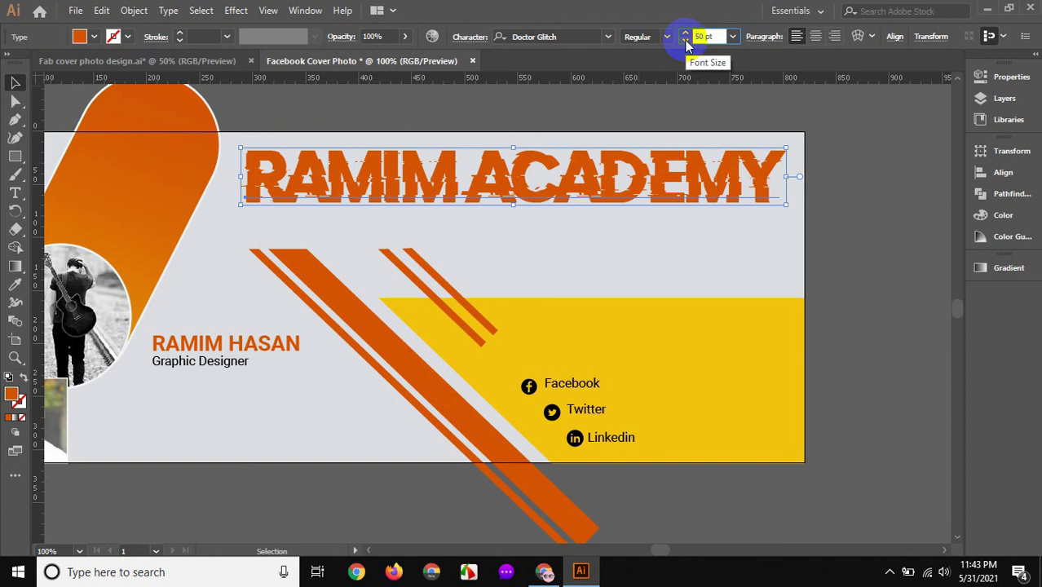
key(Return)
mouse_move(592, 168)
mouse_down()
mouse_move(604, 156)
mouse_move(587, 177)
mouse_up()
click(190, 175)
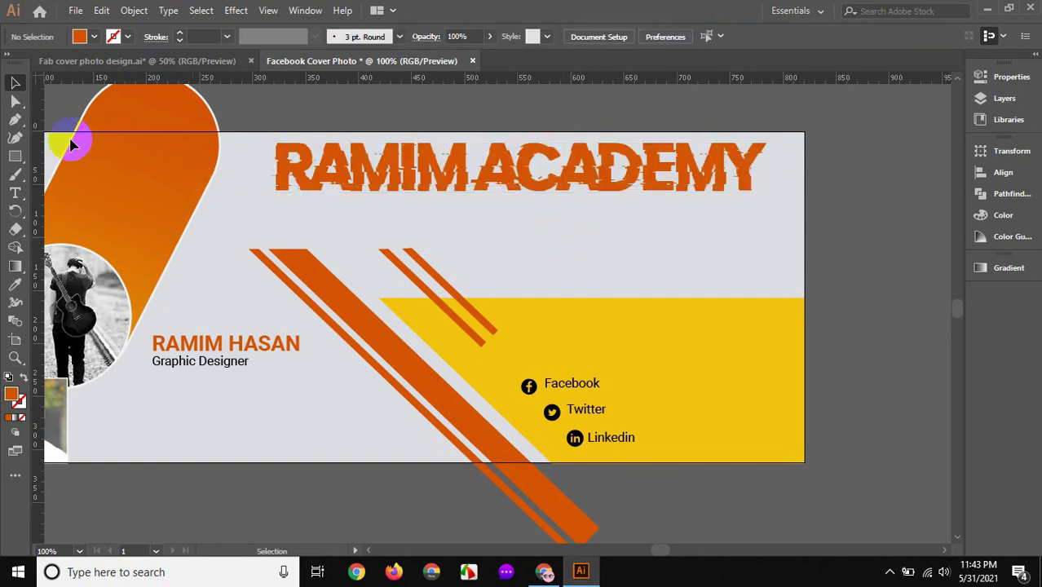
click(15, 194)
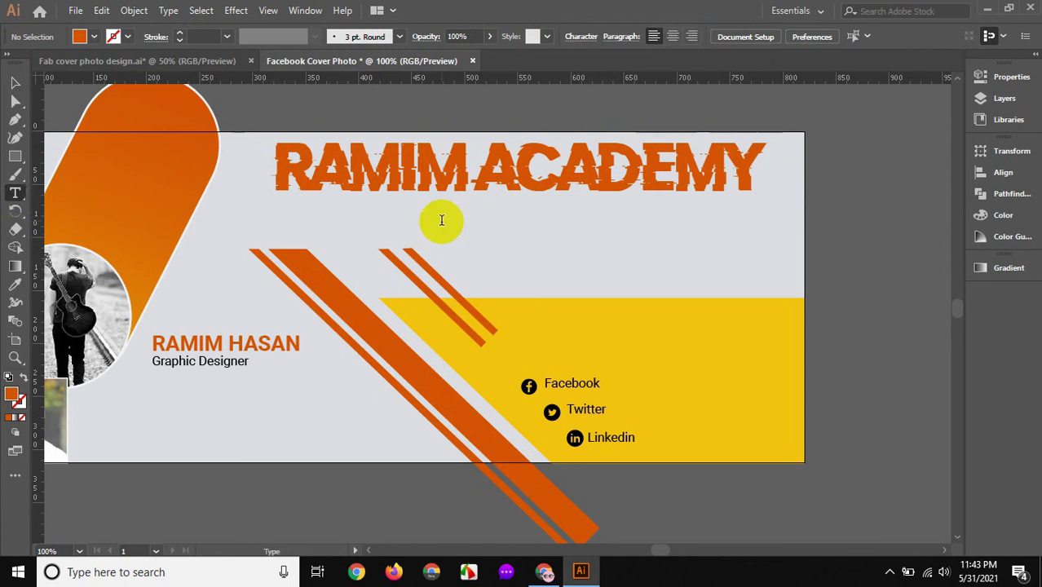
click(441, 220)
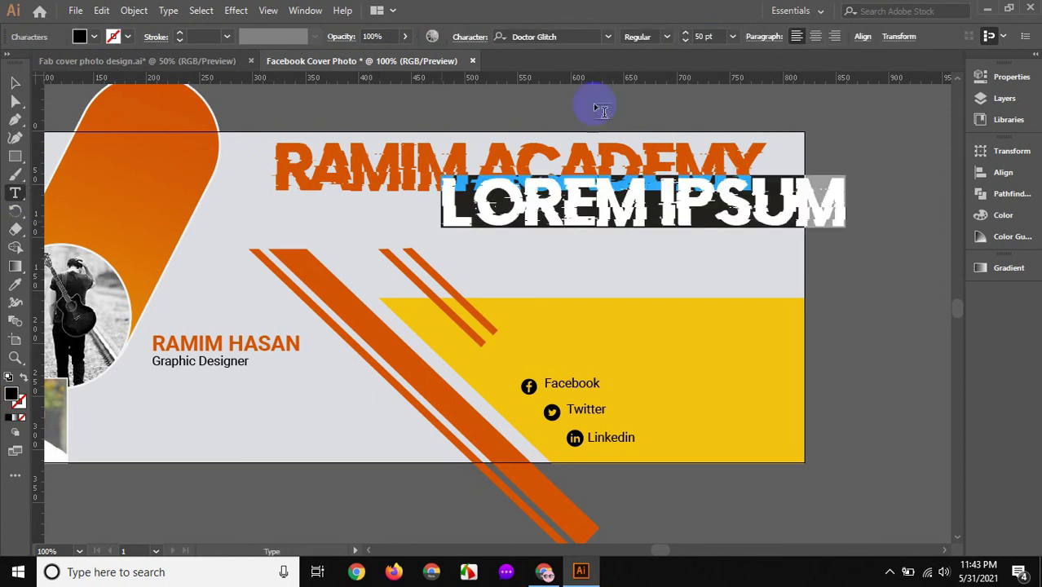
- Add a Roboto 24 pt 'Look & Learn' tagline and scale it to about 32 pt
click(608, 35)
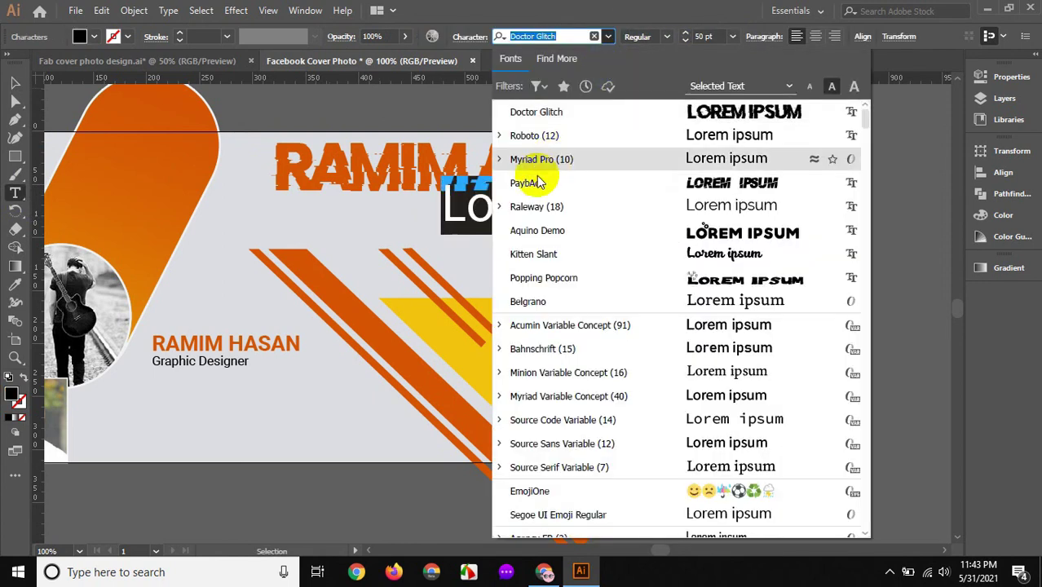
click(530, 135)
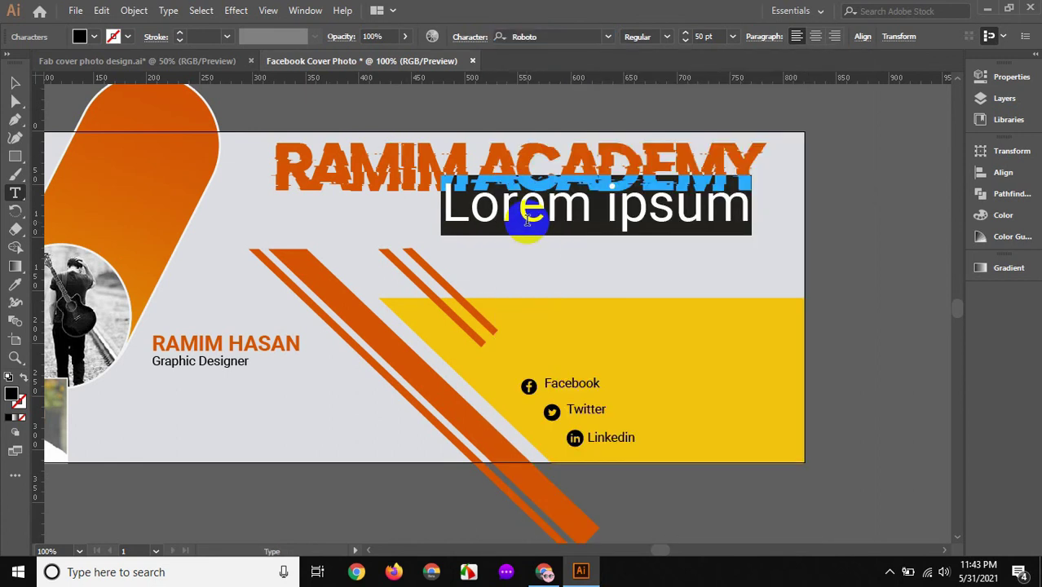
click(736, 37)
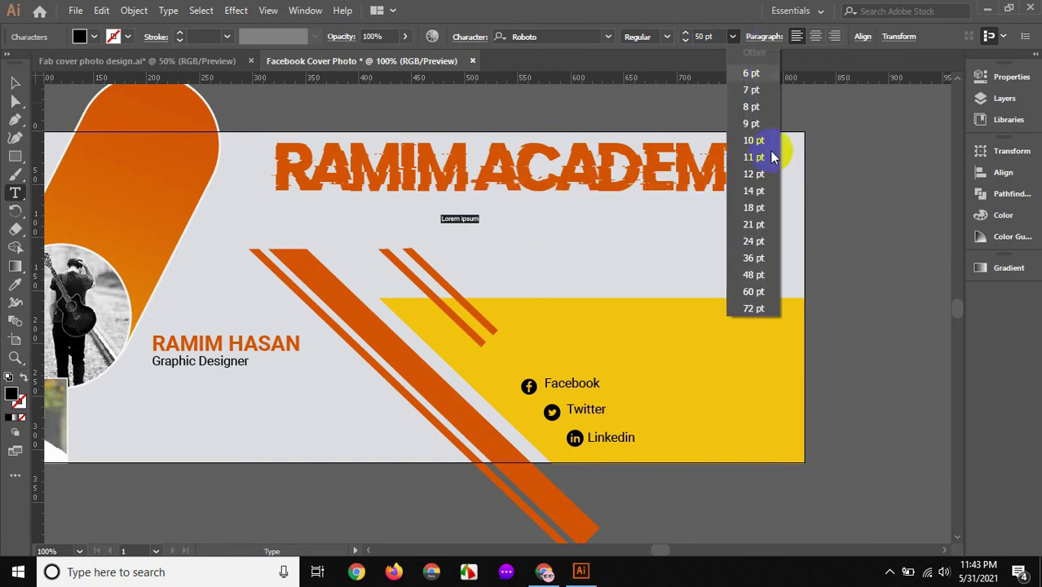
click(755, 241)
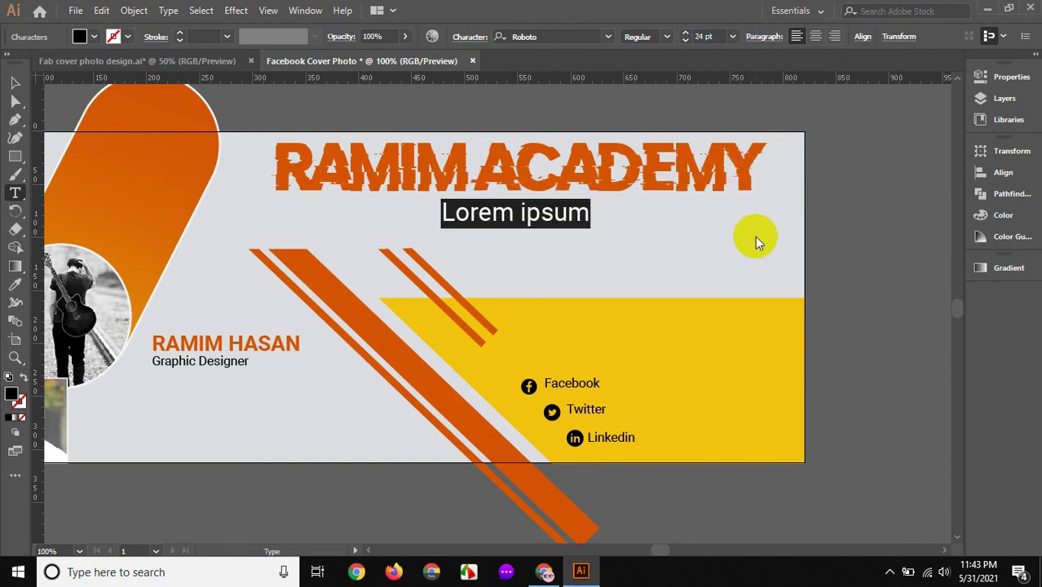
text(Look)
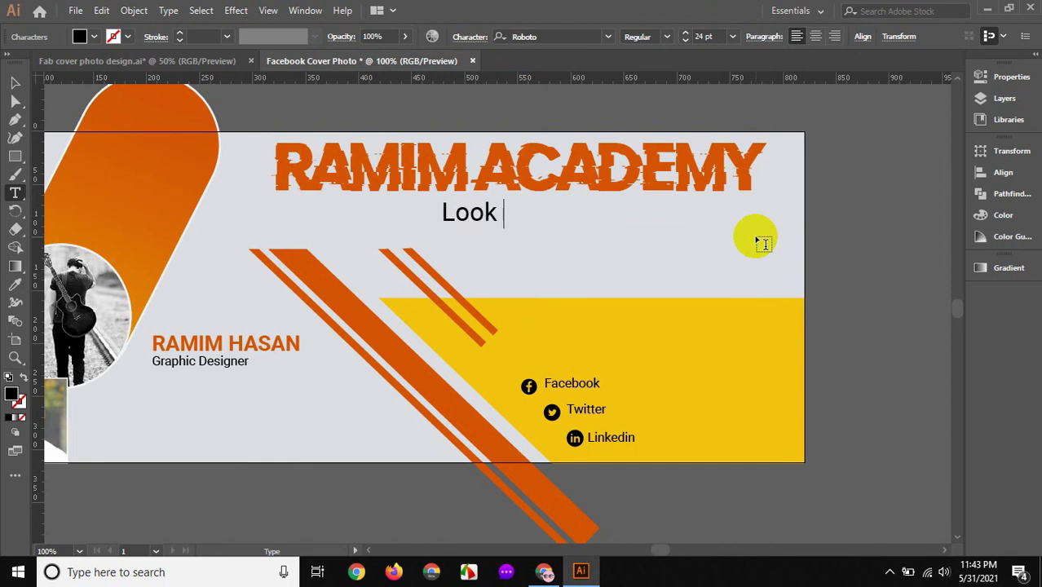
text( & Le)
text(arn)
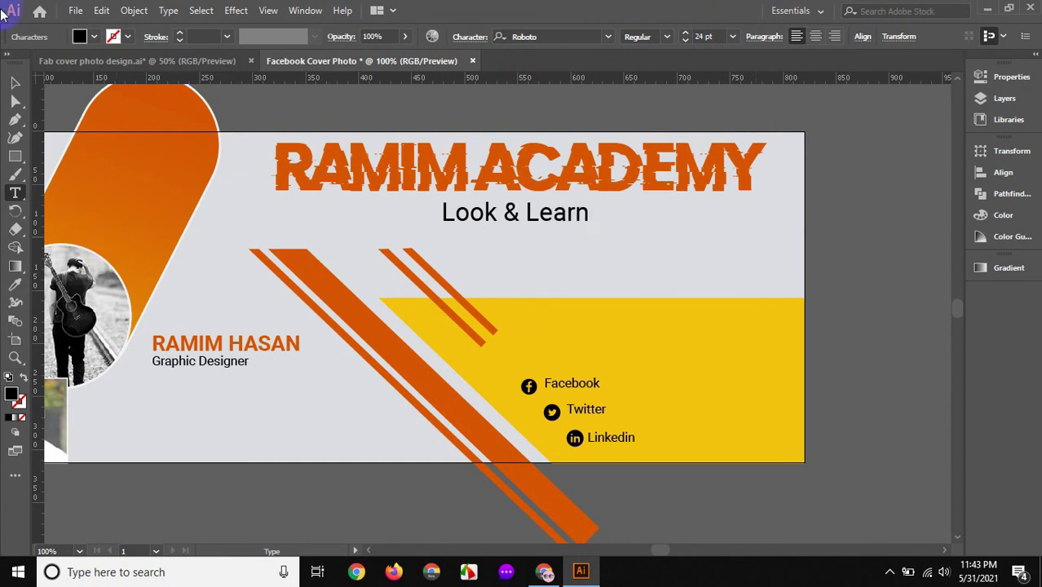
click(14, 82)
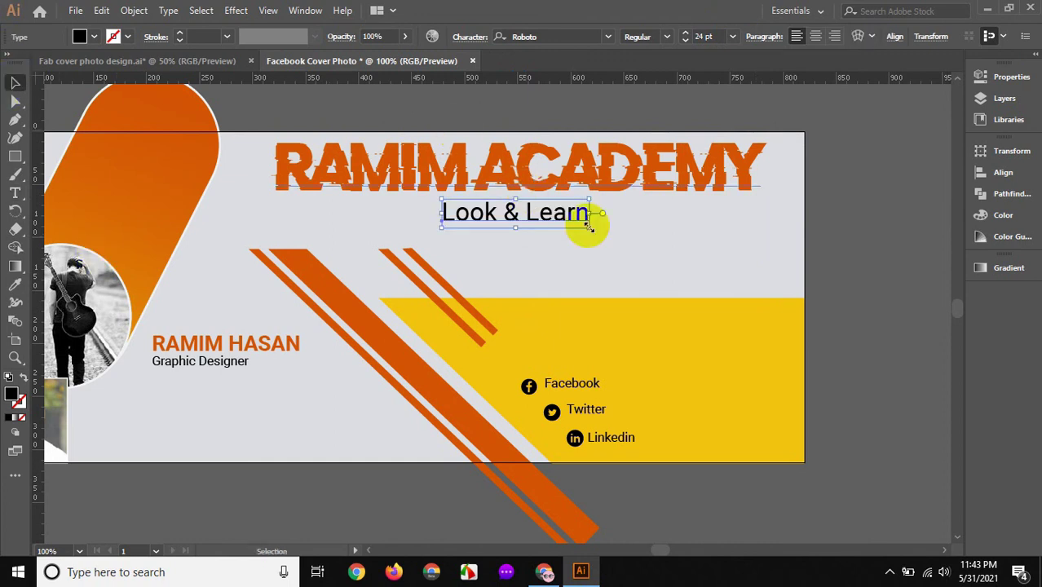
mouse_move(589, 228)
mouse_down()
mouse_move(631, 237)
mouse_move(578, 227)
mouse_up()
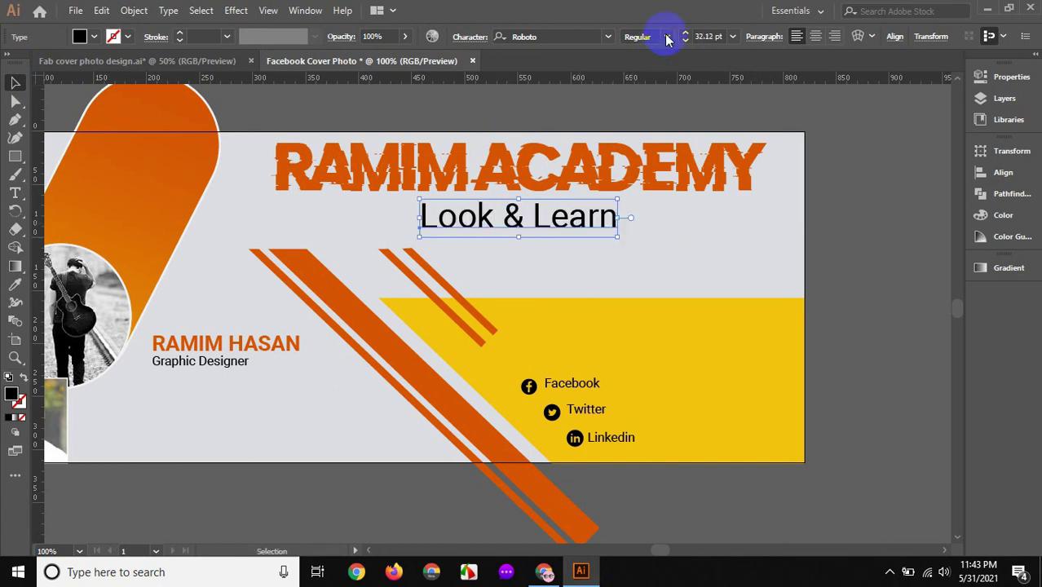
- Make the Look & Learn tagline bold
click(666, 37)
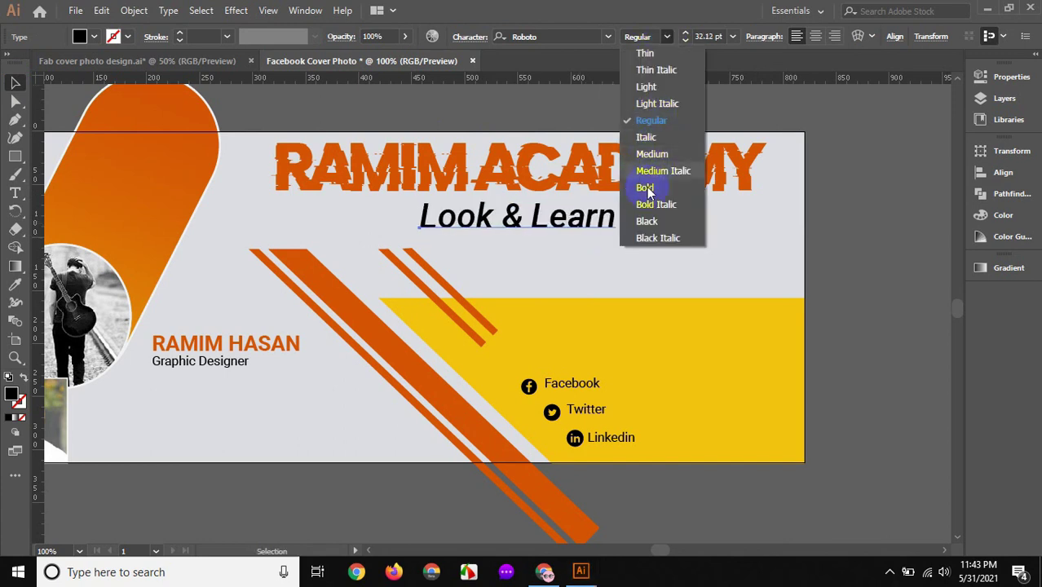
click(342, 210)
click(126, 148)
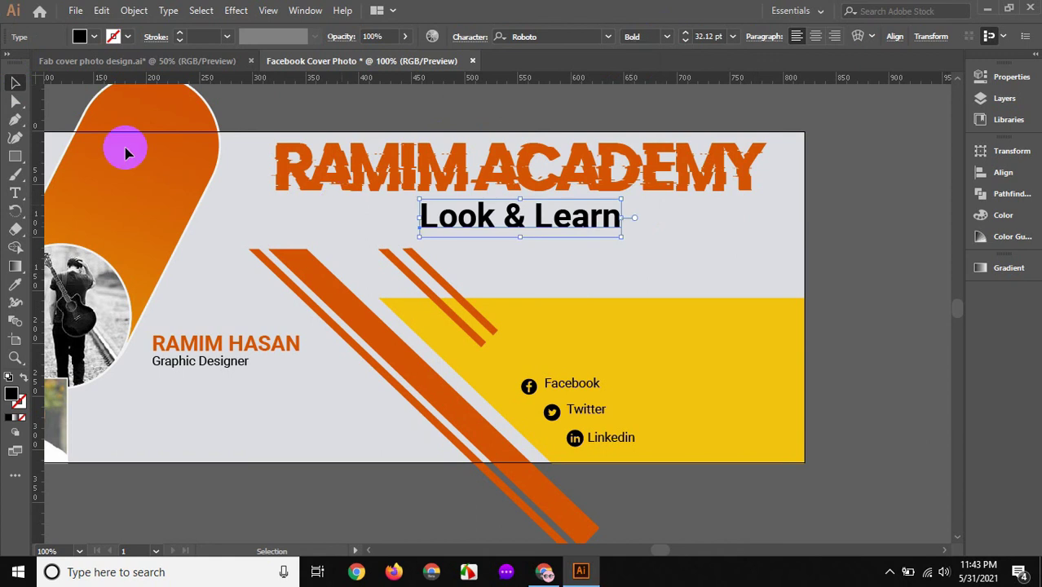
- Space out the letters of 'Look & Learn' and recentre the tagline under the title
click(17, 194)
click(453, 218)
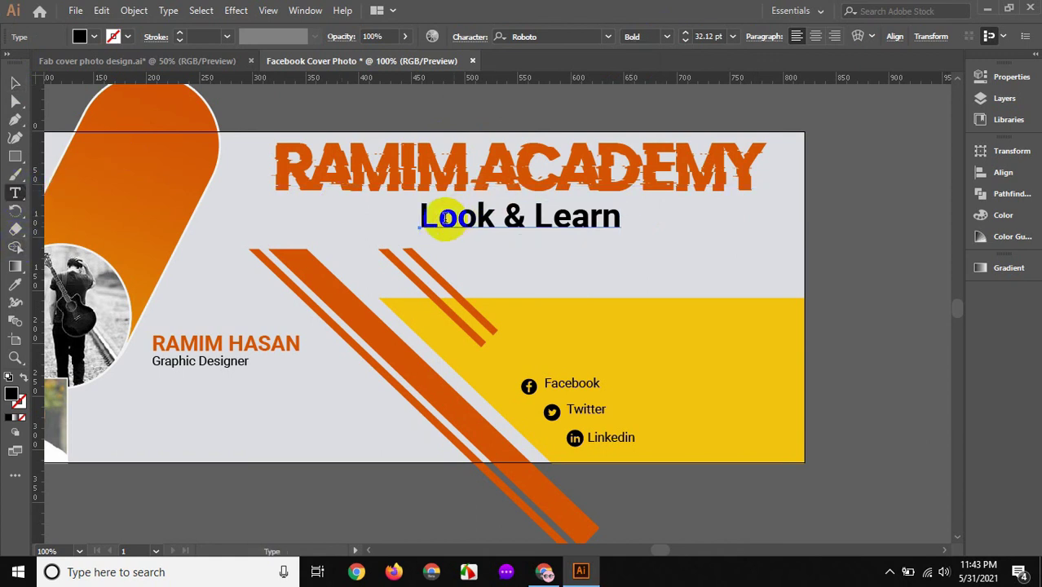
click(441, 219)
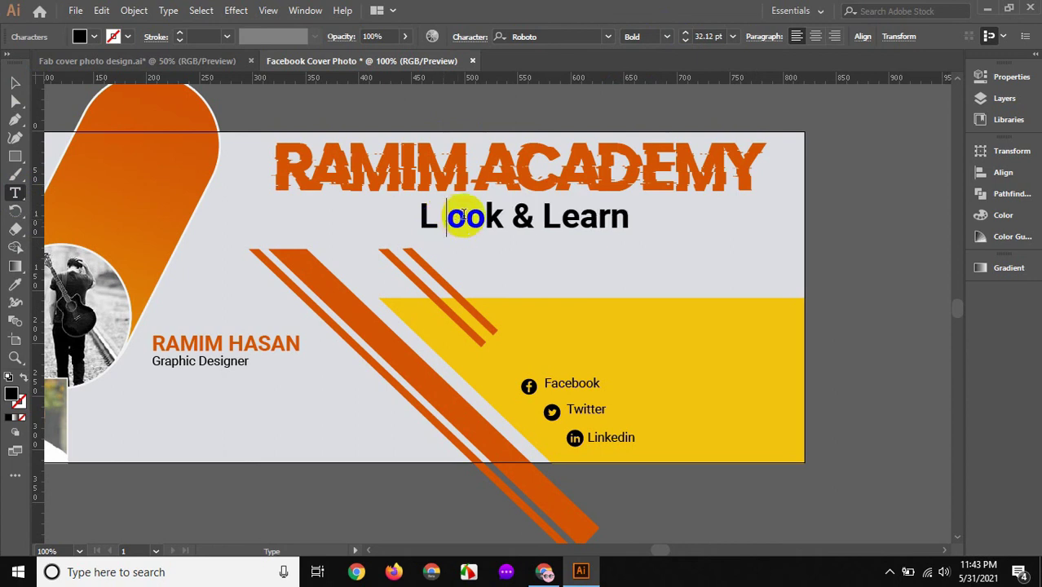
click(465, 216)
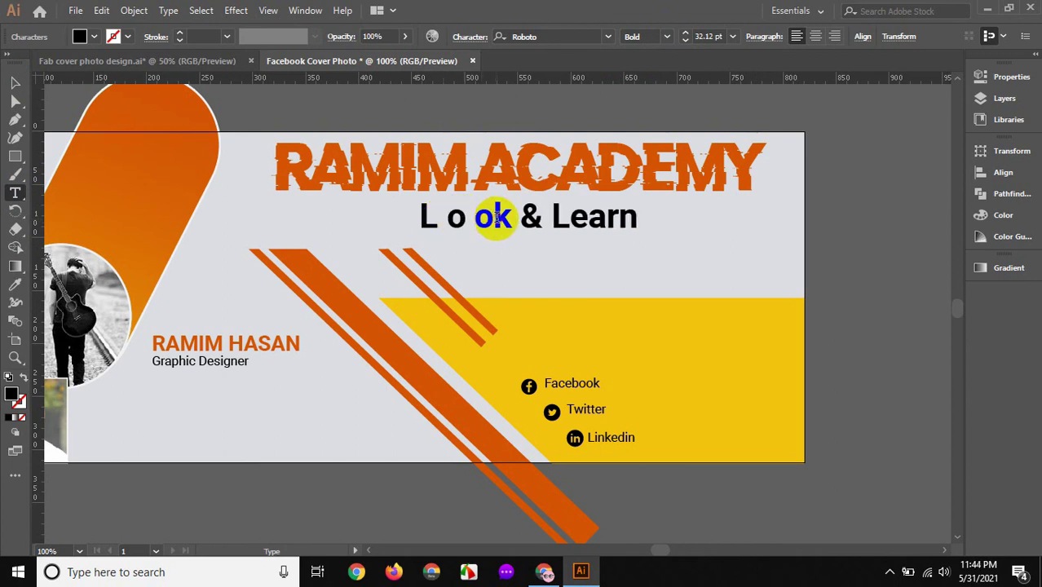
click(530, 216)
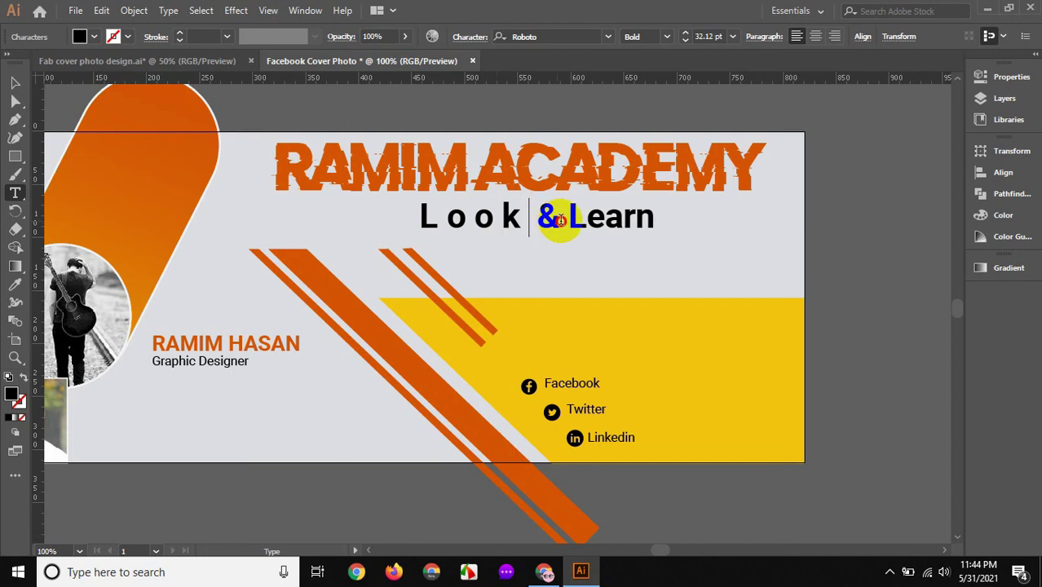
click(564, 219)
click(608, 218)
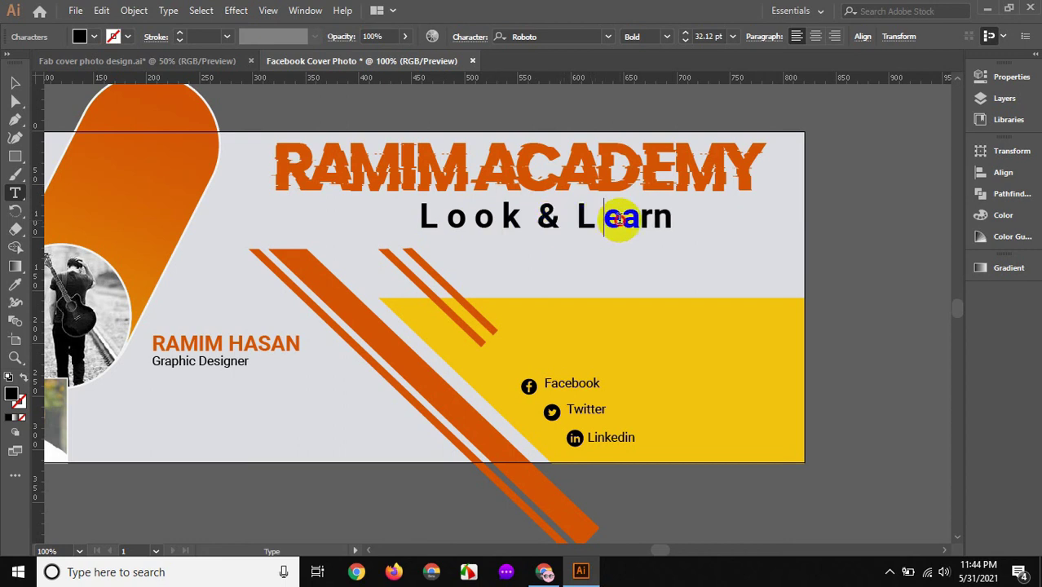
click(625, 217)
click(655, 218)
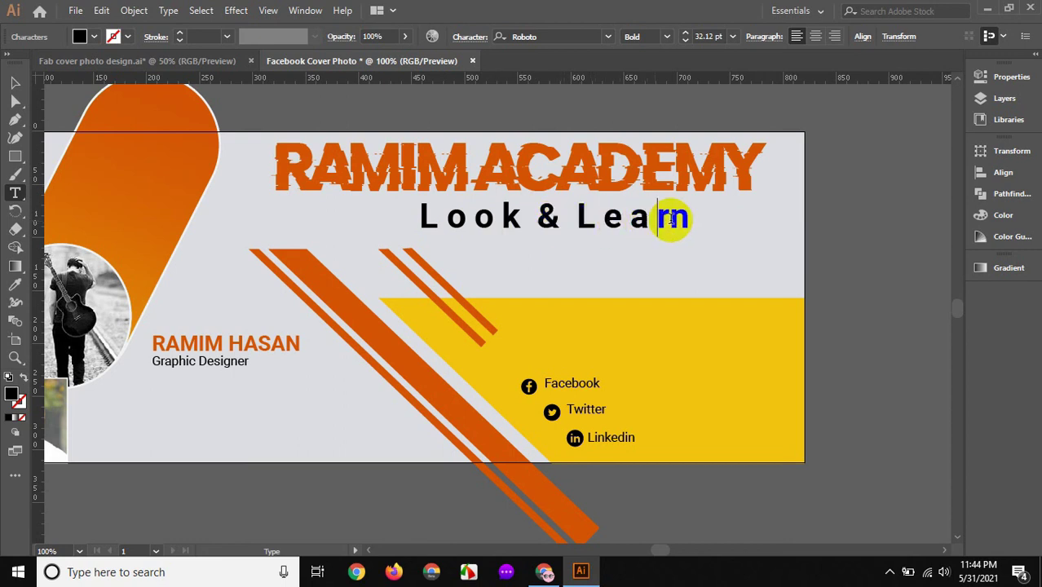
click(670, 218)
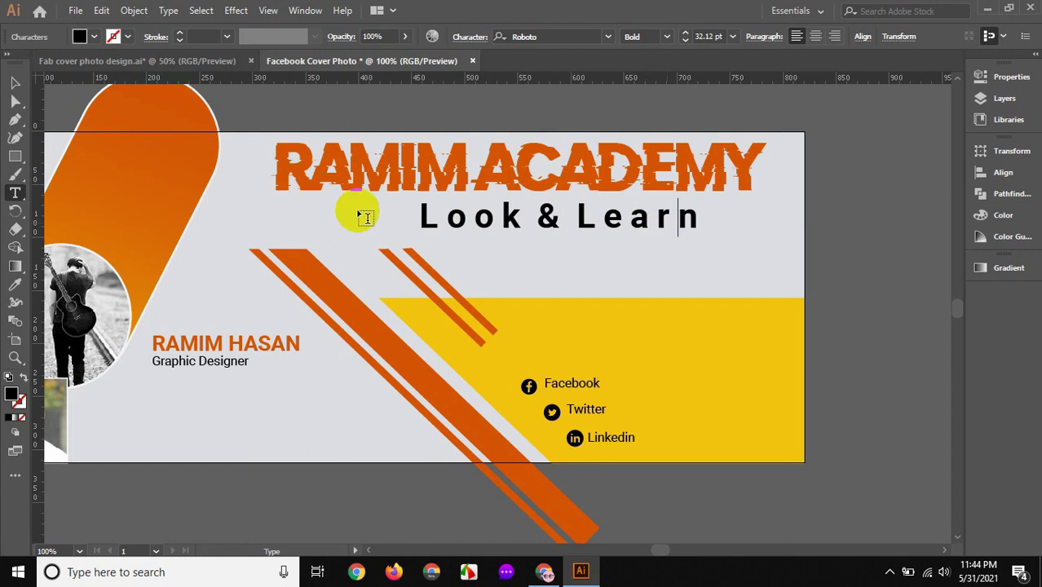
click(15, 82)
drag(544, 218, 405, 227)
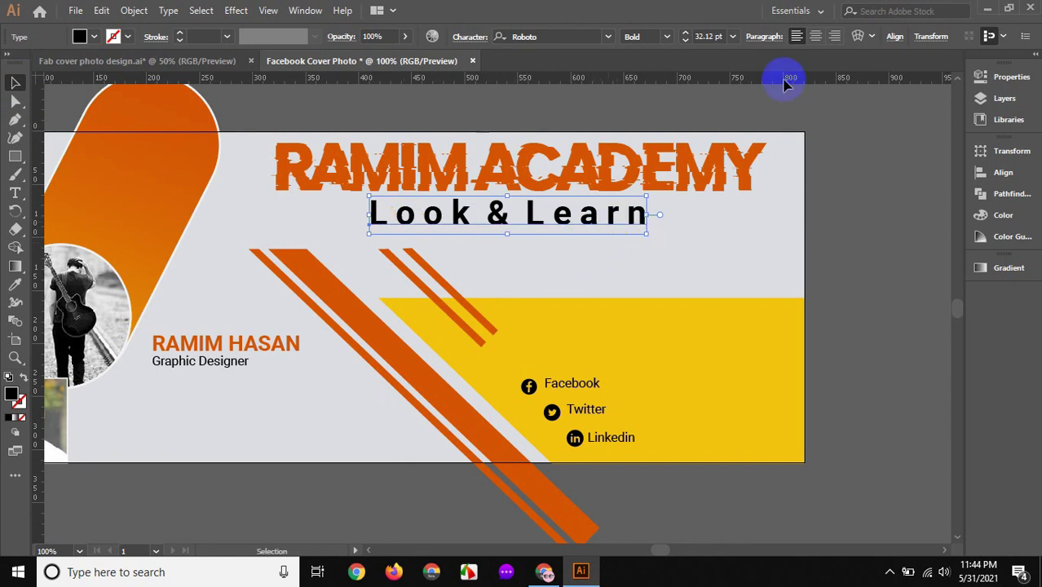
- Set the tagline's font size to 25 pt and shift it slightly right
click(733, 38)
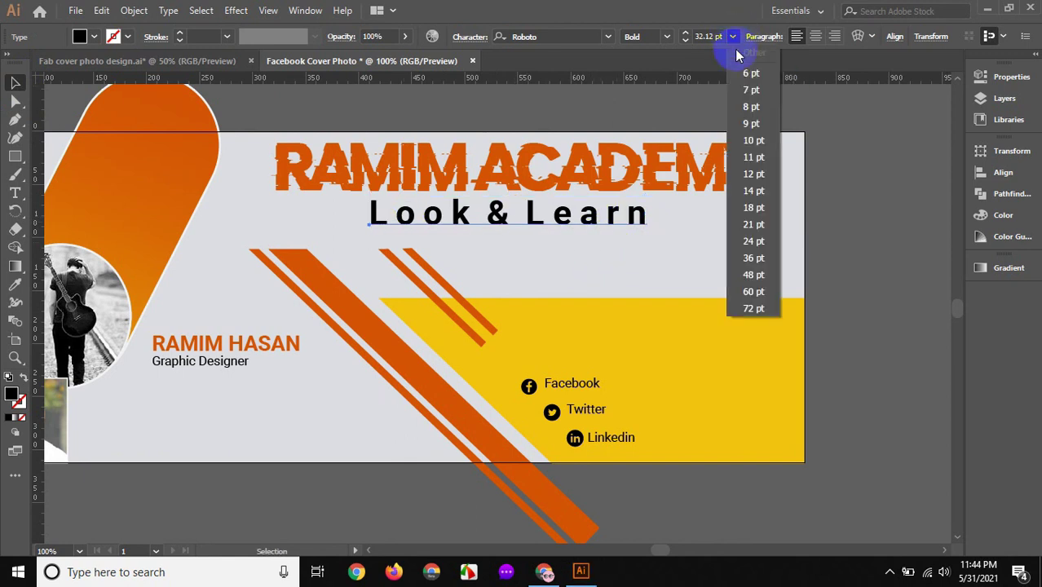
click(662, 38)
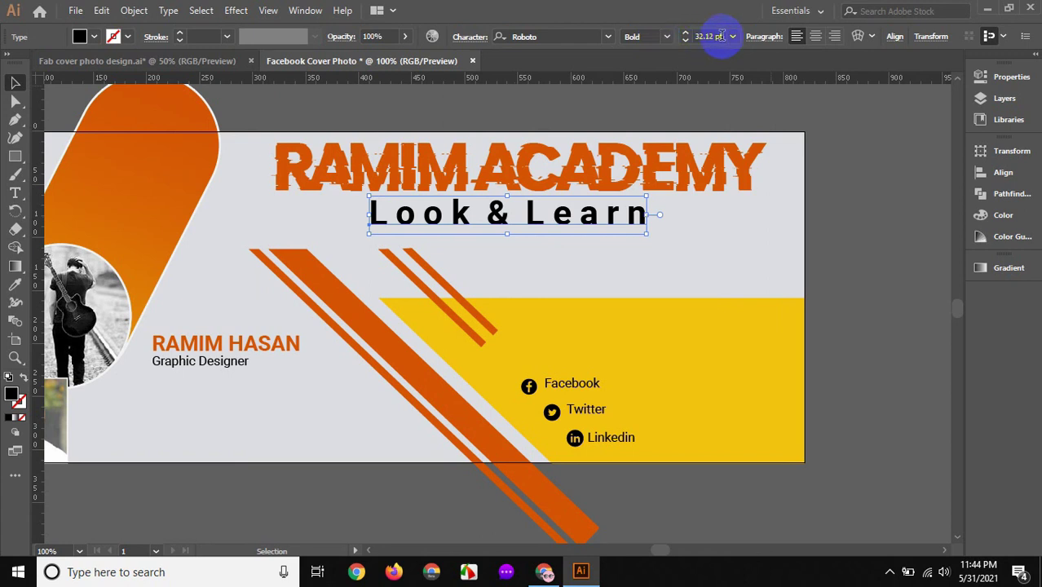
click(709, 36)
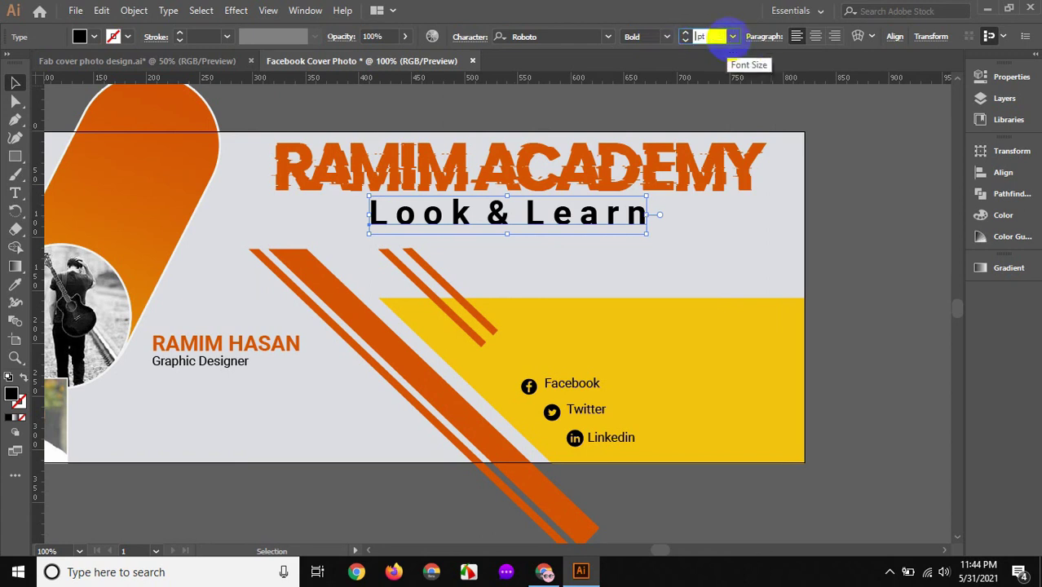
text(25)
key(Return)
drag(532, 215, 540, 215)
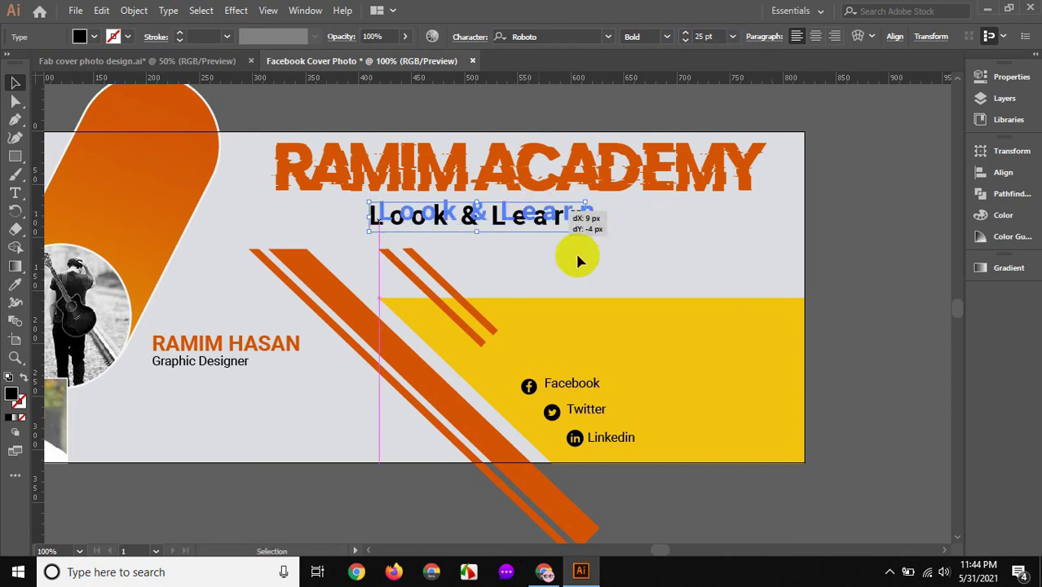
click(576, 261)
- Horizontally centre-align the title and tagline, then view the whole cover
drag(577, 250, 503, 188)
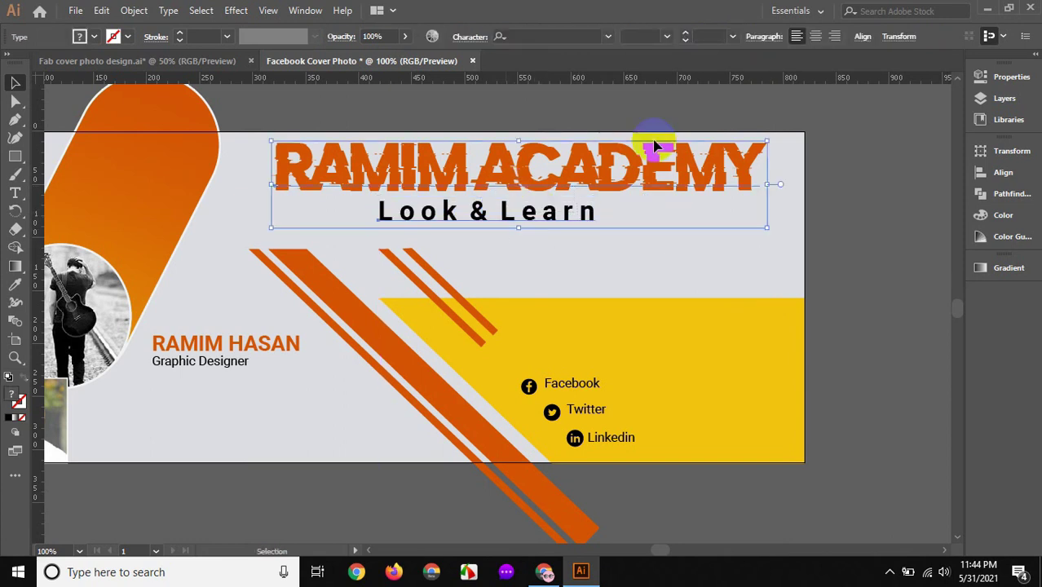
click(862, 36)
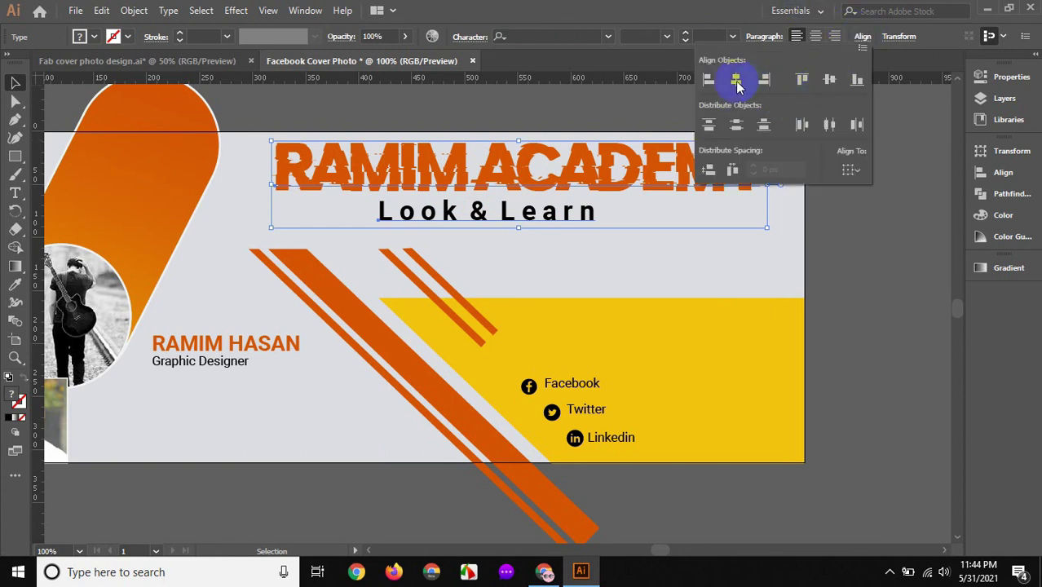
click(736, 79)
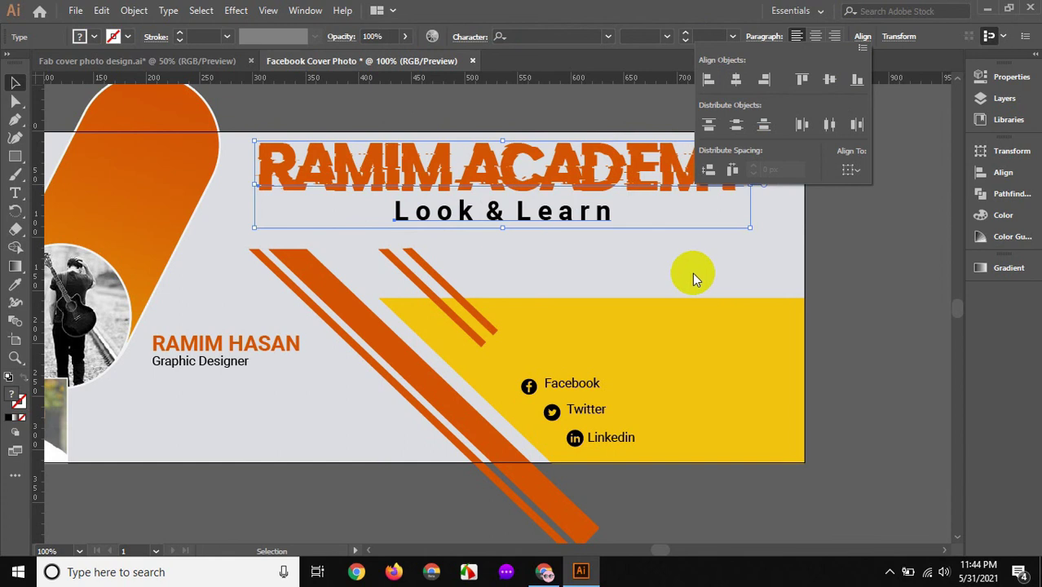
click(740, 131)
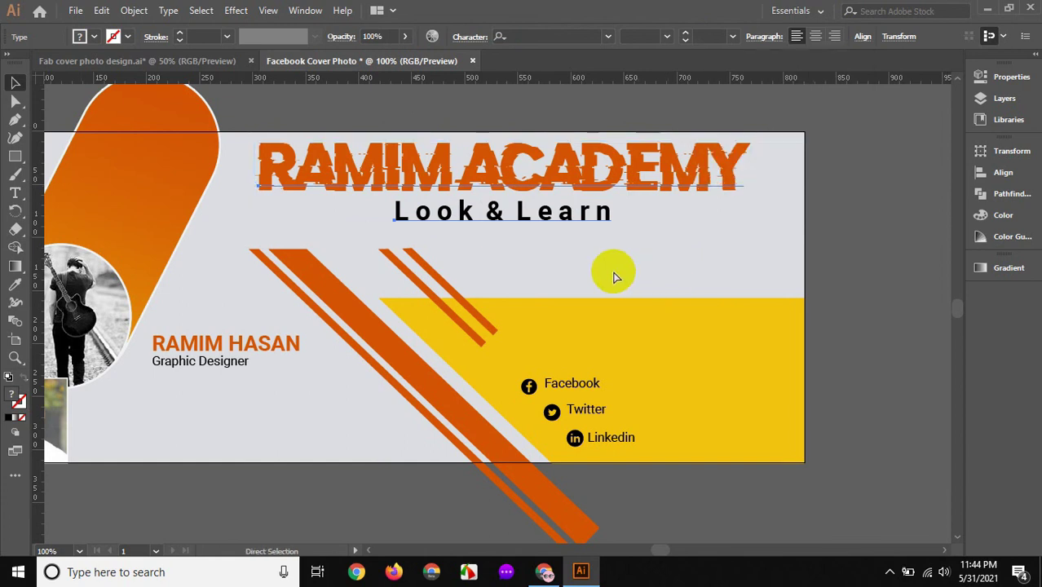
key(ctrl+minus)
key(ctrl+minus)
drag(712, 297, 795, 274)
click(758, 290)
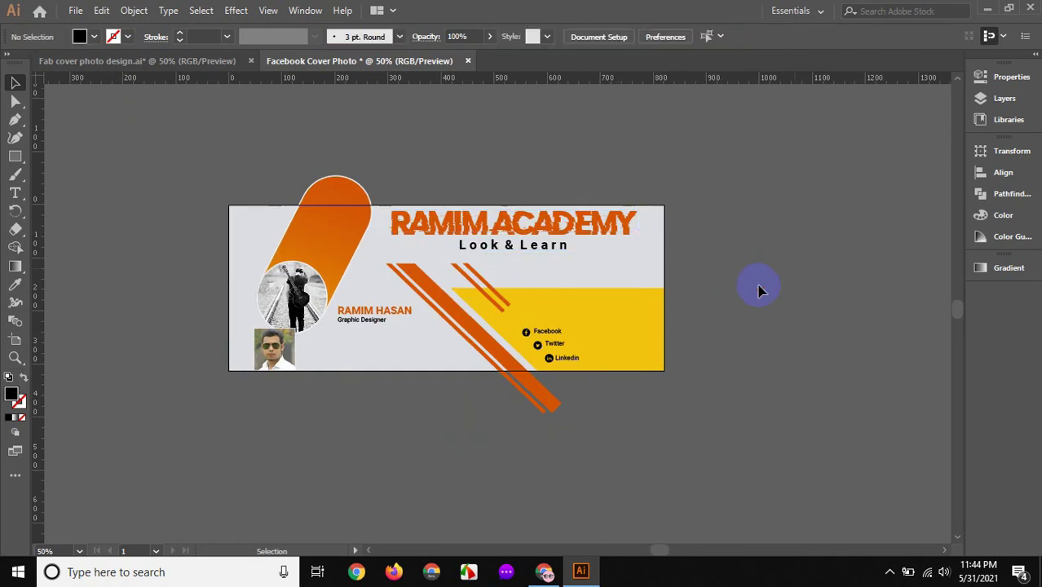
- Fill the Facebook, Twitter and Linkedin icons with the stripes' orange using the Eyedropper
scroll(815, 241, left, 5)
key(ctrl+1)
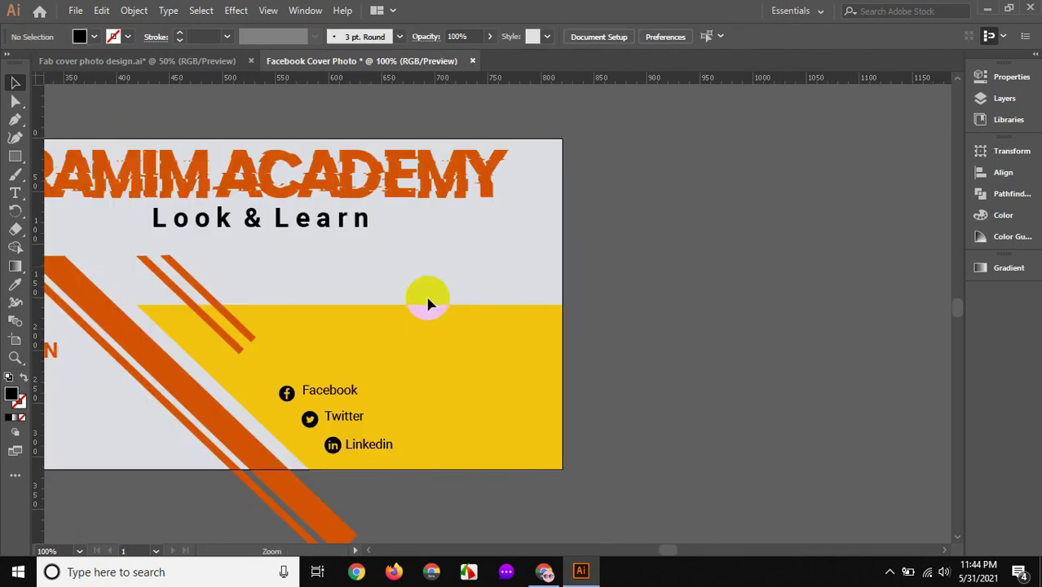
scroll(652, 236, left, 5)
scroll(652, 236, down, 2)
ctrl+click(599, 274)
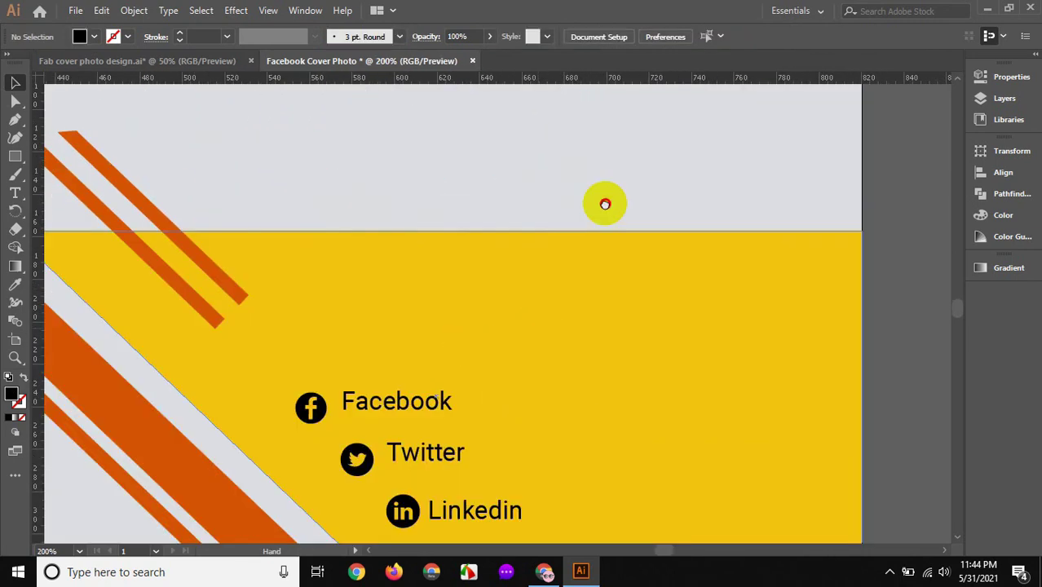
click(383, 276)
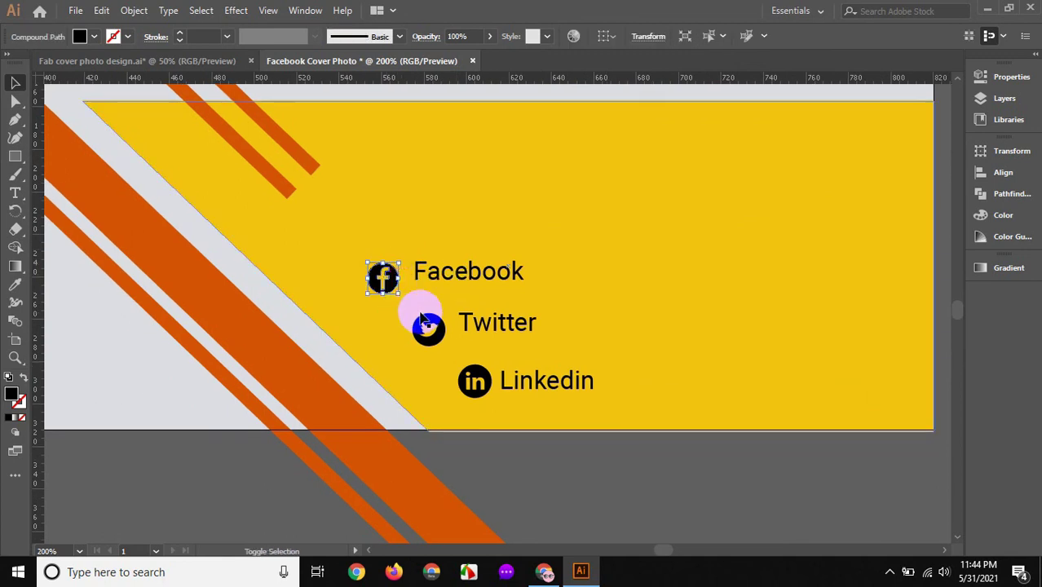
shift+click(427, 323)
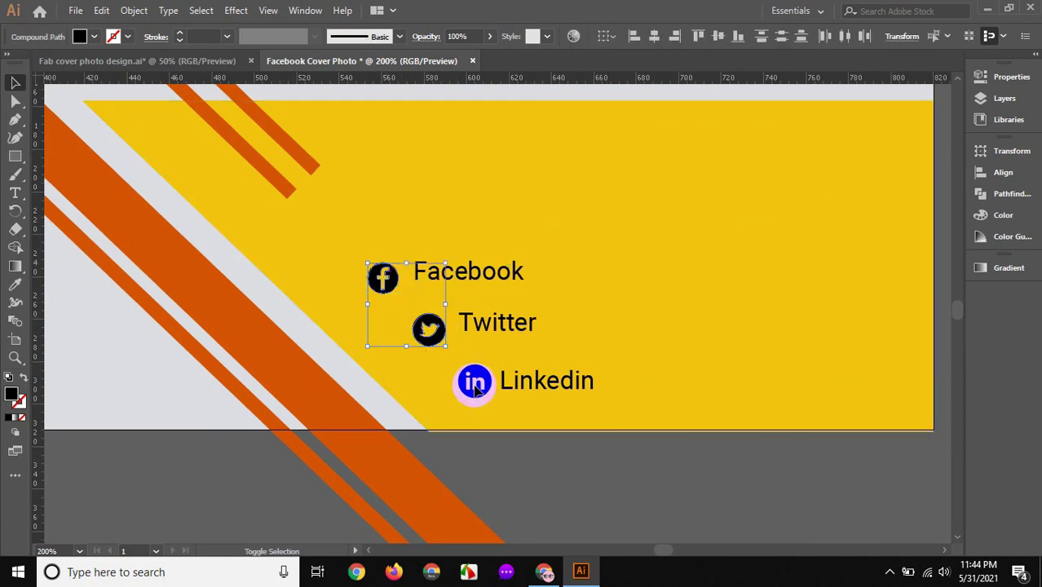
shift+click(477, 383)
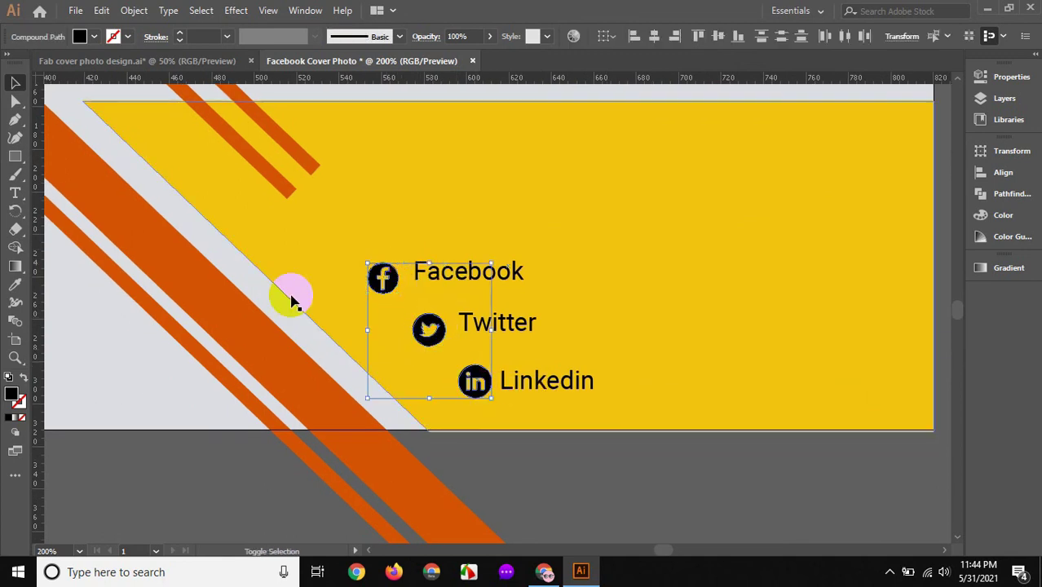
click(25, 281)
click(172, 233)
key(v)
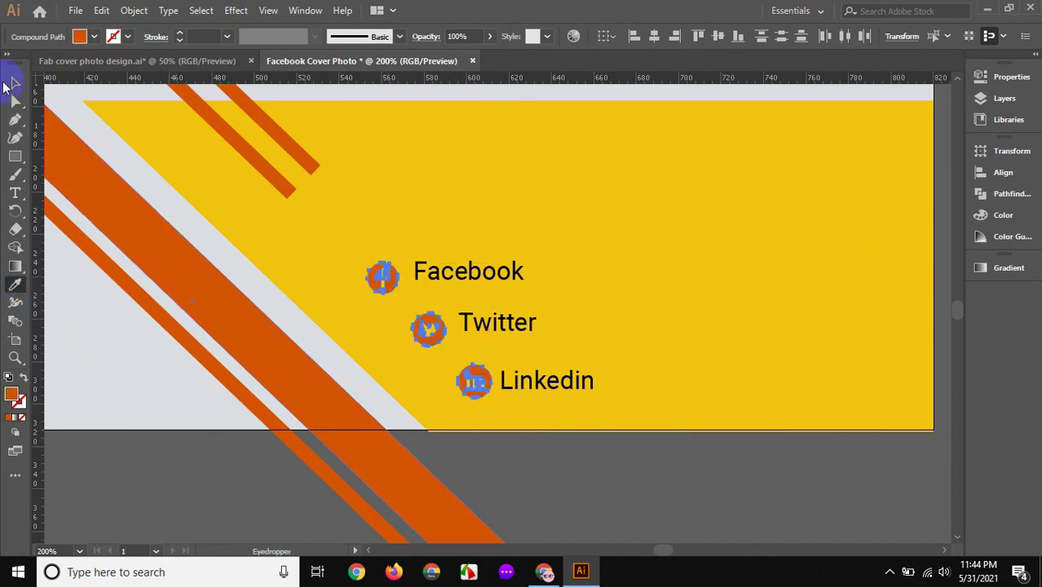
- Move the yellow background shape, then undo it so the shape stays put
key(ctrl+shift+a)
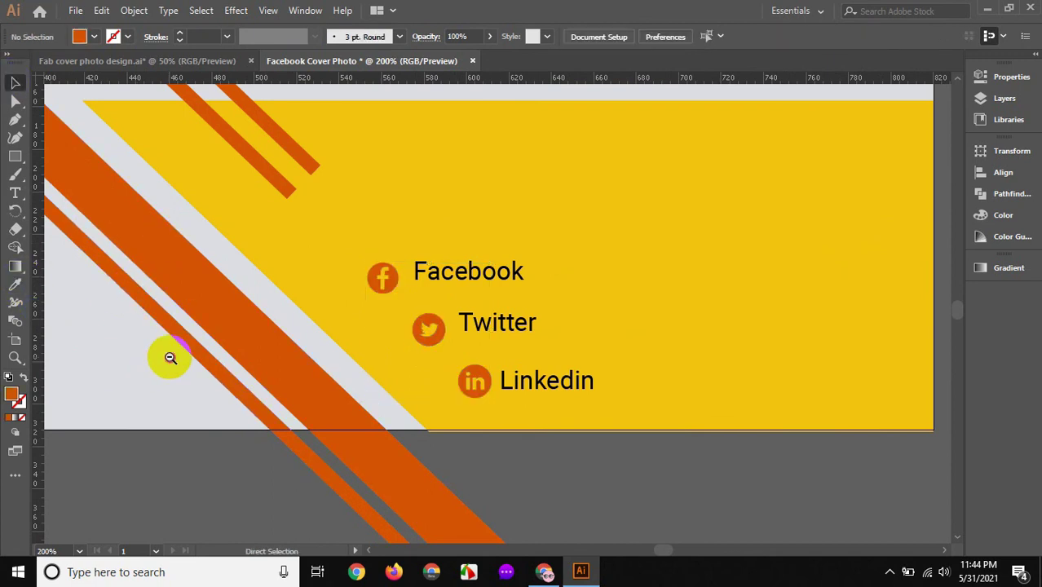
scroll(167, 358, down, 4)
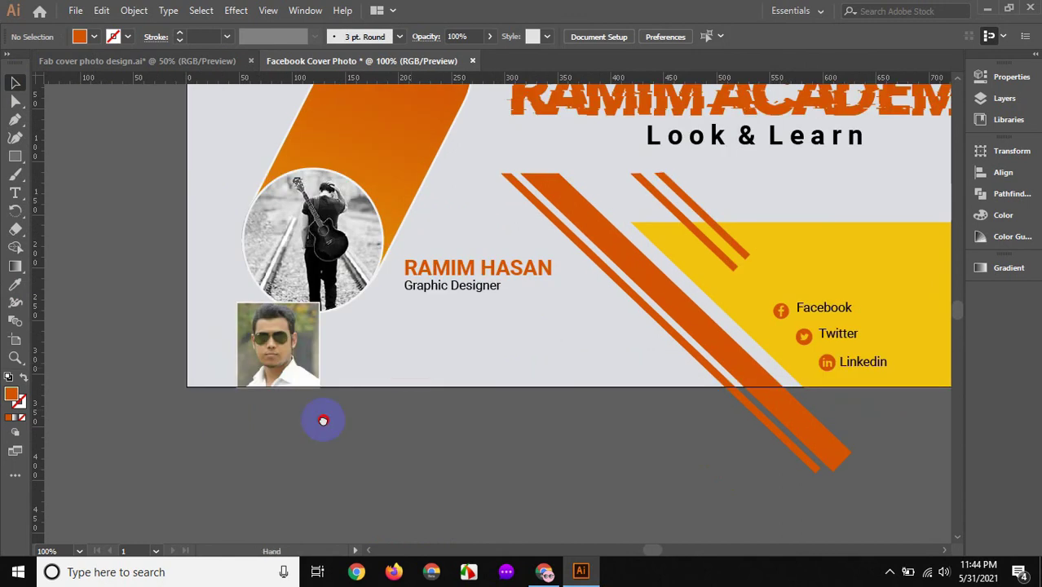
scroll(321, 419, up, 2)
scroll(321, 419, right, 3)
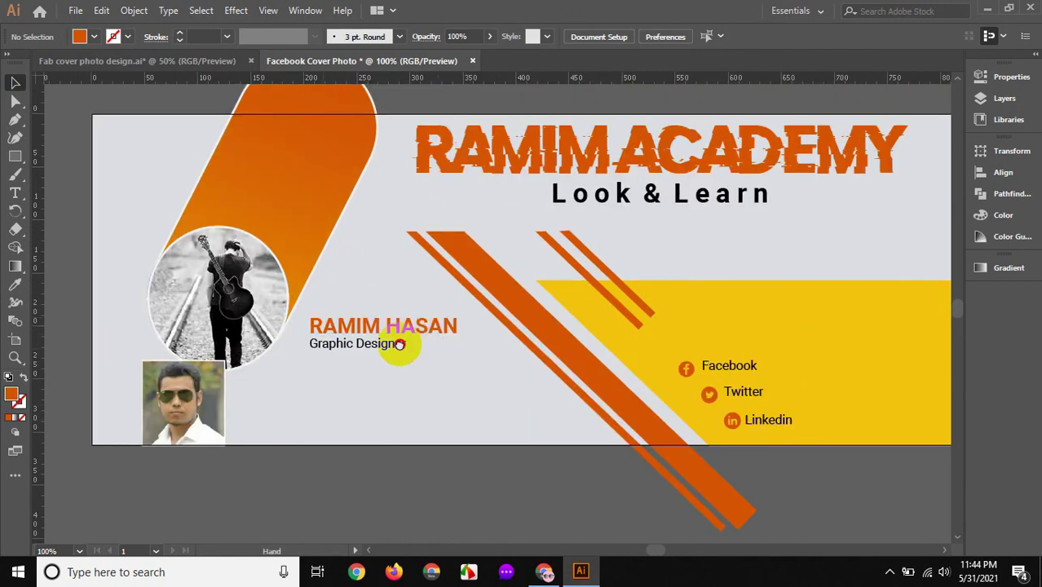
scroll(396, 349, right, 1)
scroll(344, 372, right, 2)
scroll(344, 372, down, 1)
drag(589, 319, 644, 349)
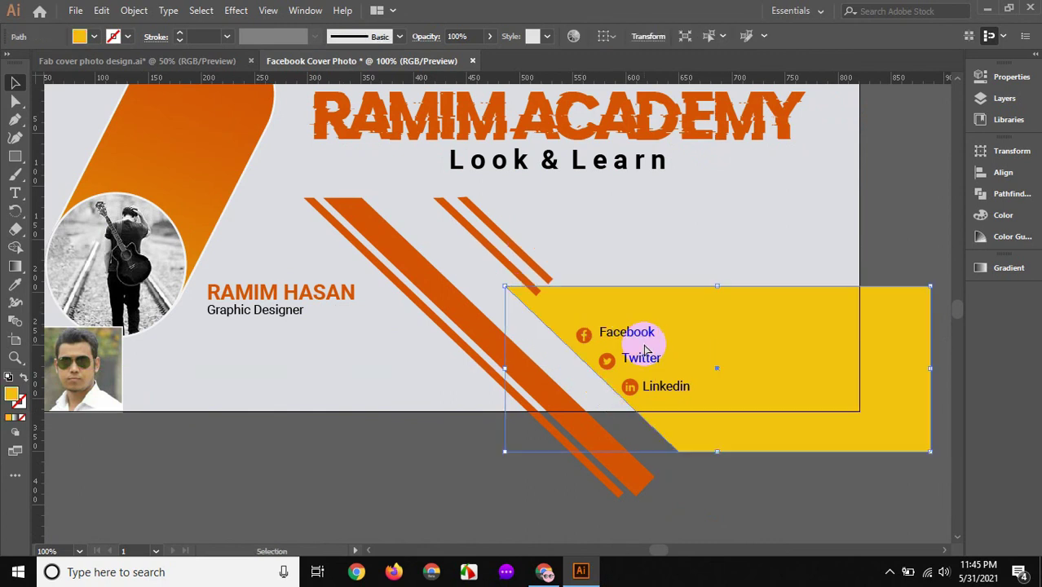
key(ctrl+z)
click(859, 308)
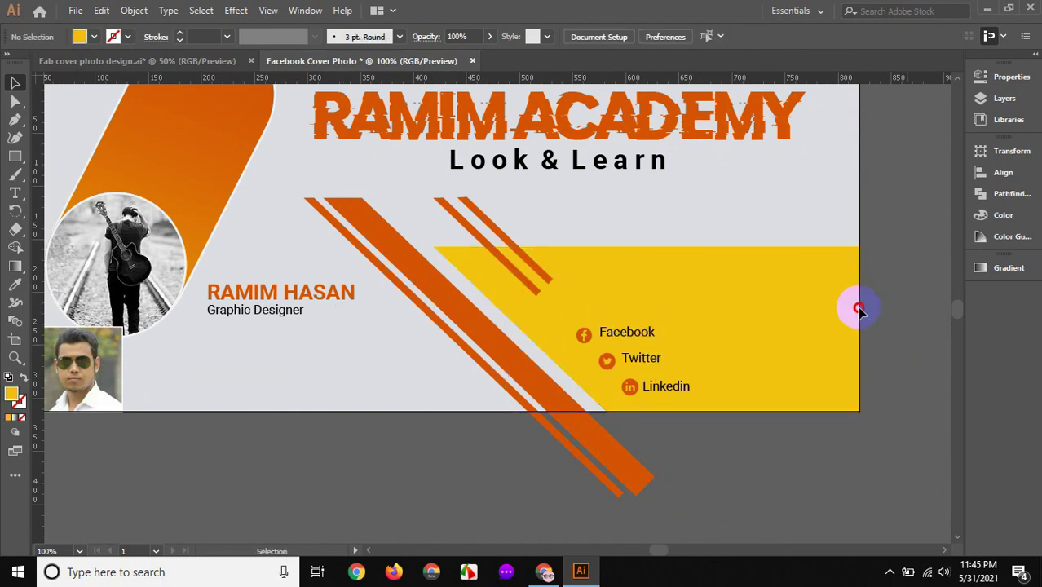
click(798, 338)
key(ctrl+shift+a)
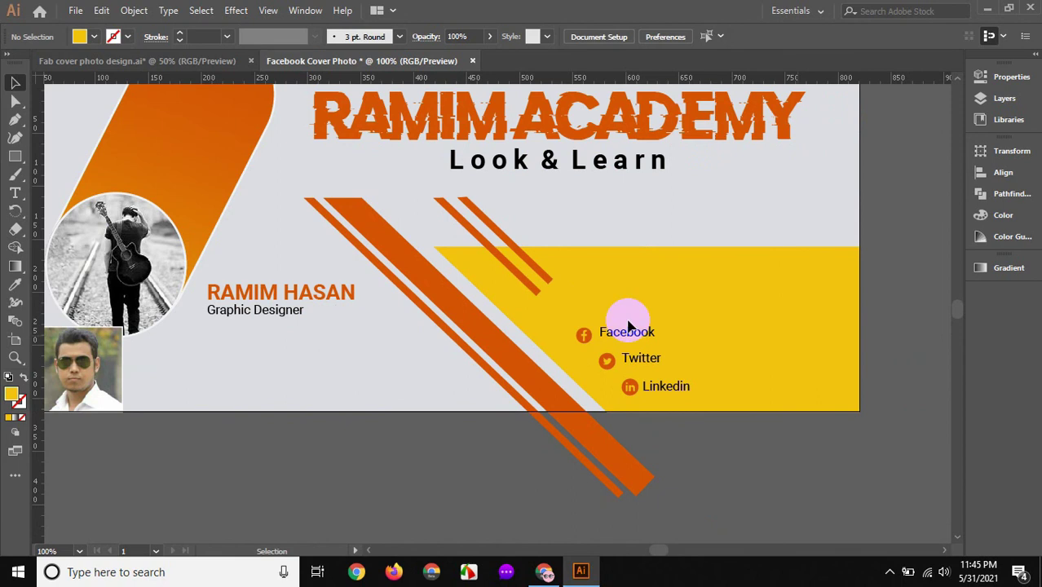
- Nudge the social links group slightly up and to the left
click(686, 397)
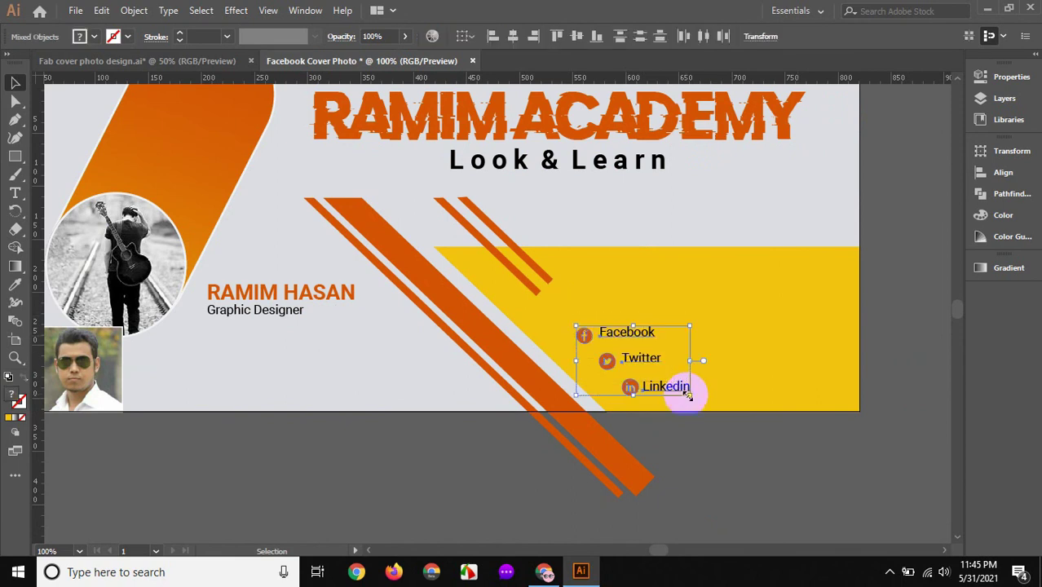
drag(687, 395, 687, 400)
key(Left)
key(Left)
key(Up)
key(Up)
key(Up)
key(Left)
key(Left)
key(Left)
key(Up)
key(Up)
key(Up)
key(Left)
key(Left)
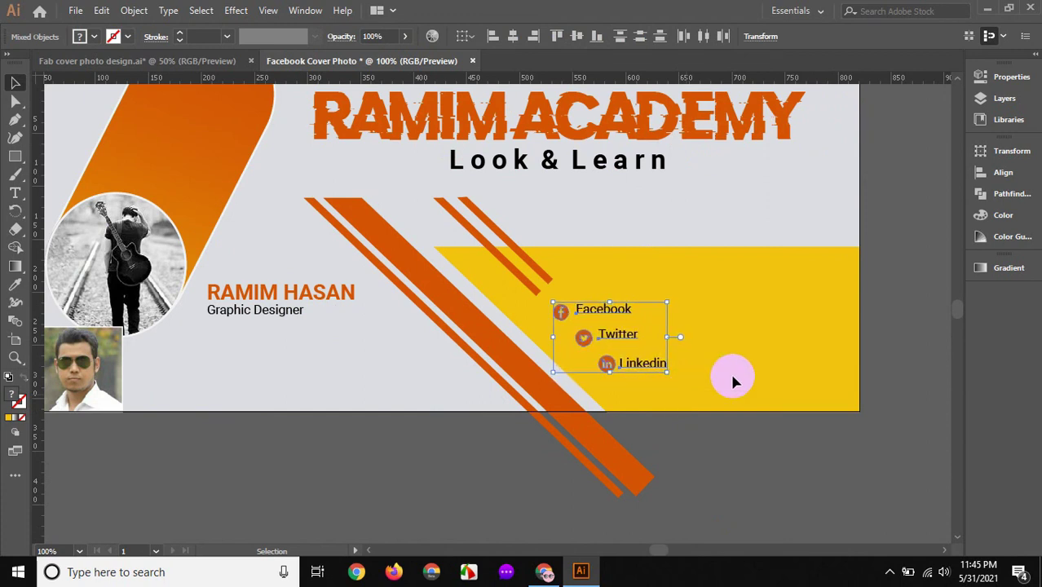
key(Up)
key(Up)
key(ctrl+shift+a)
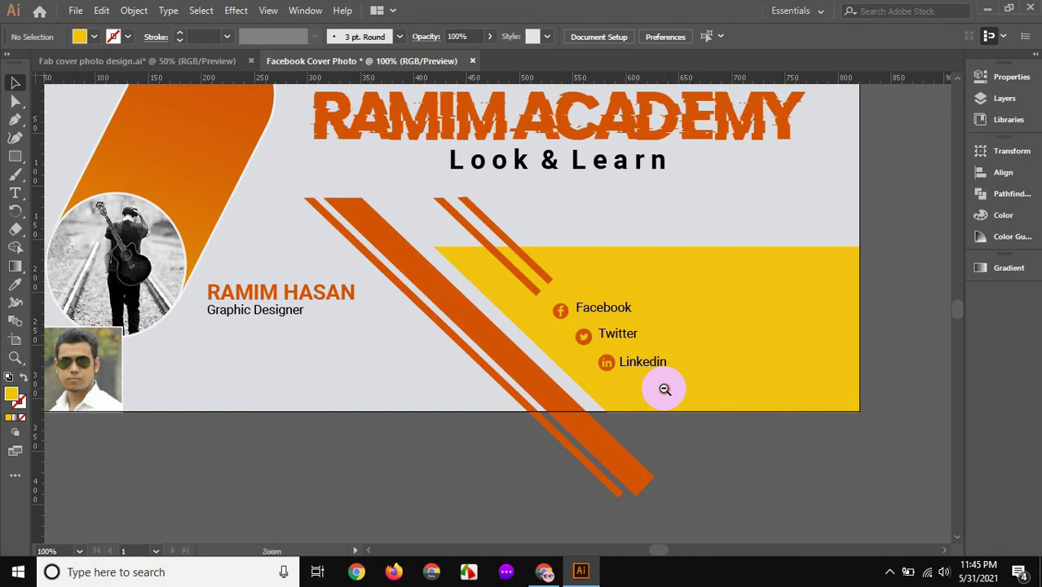
- Zoom and pan to frame the cover in the window
alt+click(665, 389)
drag(321, 314, 599, 391)
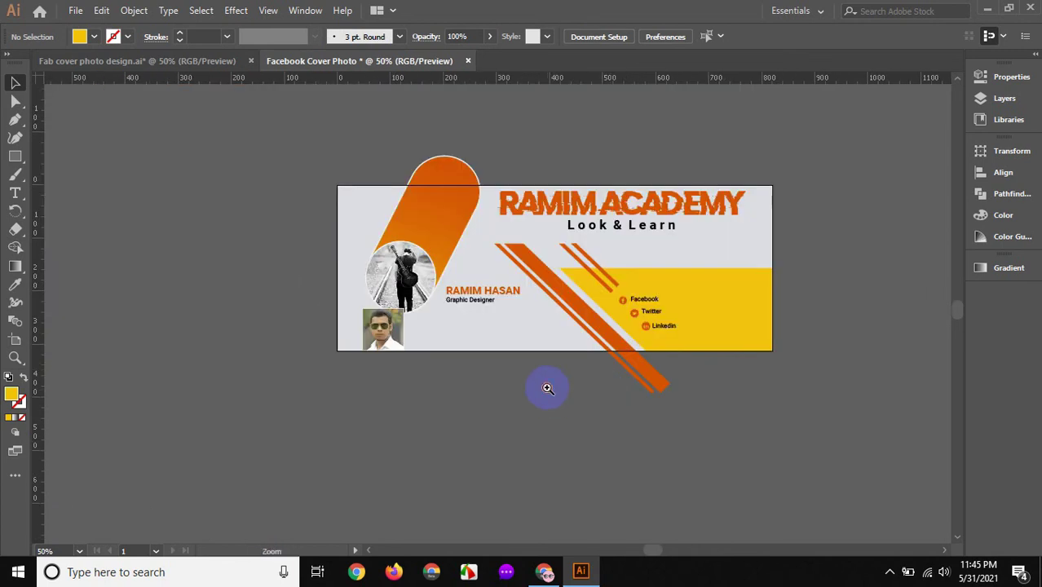
double_click(548, 389)
alt+click(418, 448)
drag(418, 448, 461, 451)
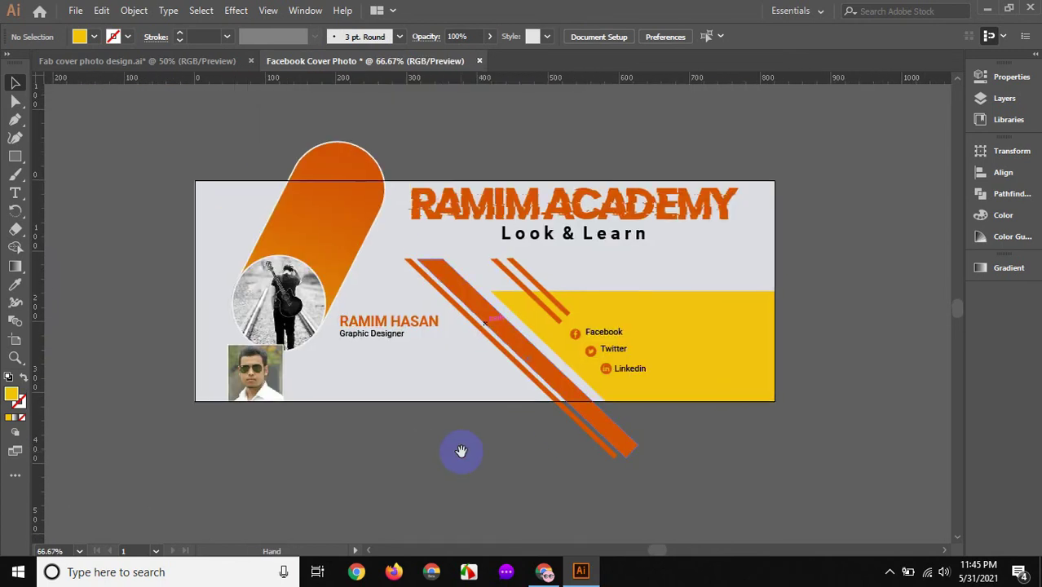
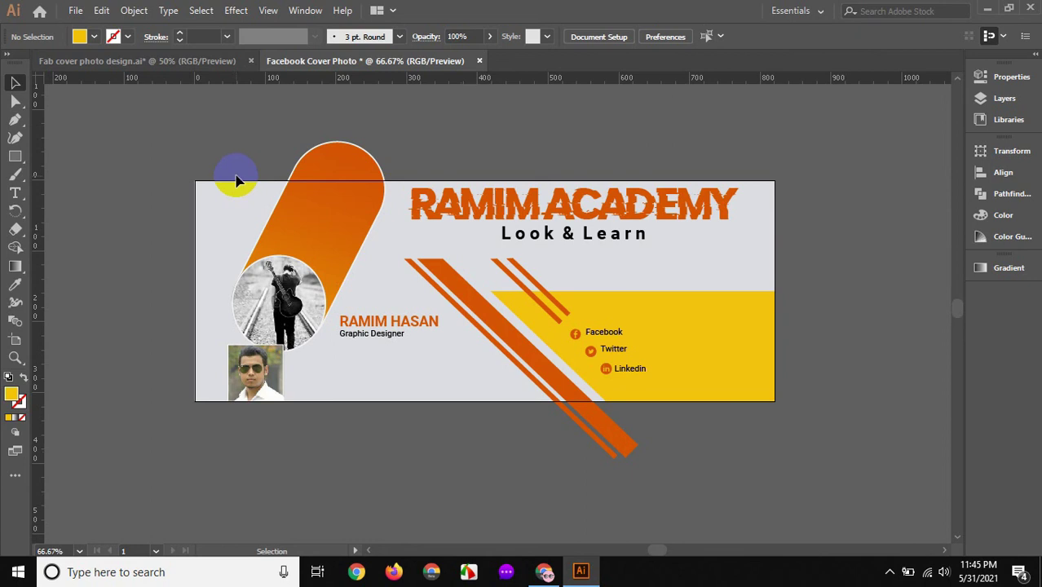
- Draw a rectangle covering the whole artboard
mouse_move(168, 147)
mouse_down()
mouse_move(787, 443)
mouse_move(807, 464)
mouse_up()
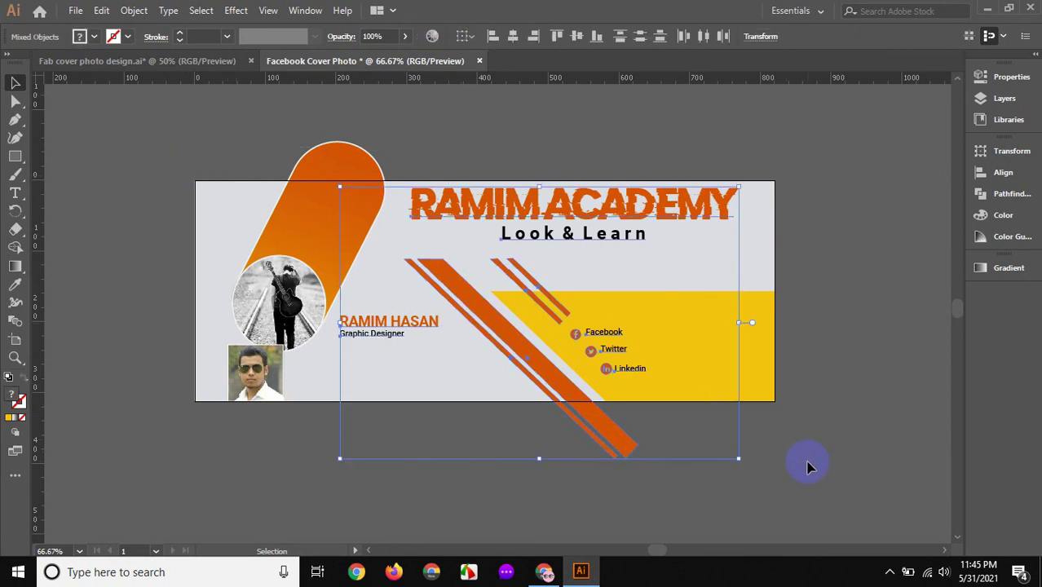
click(846, 432)
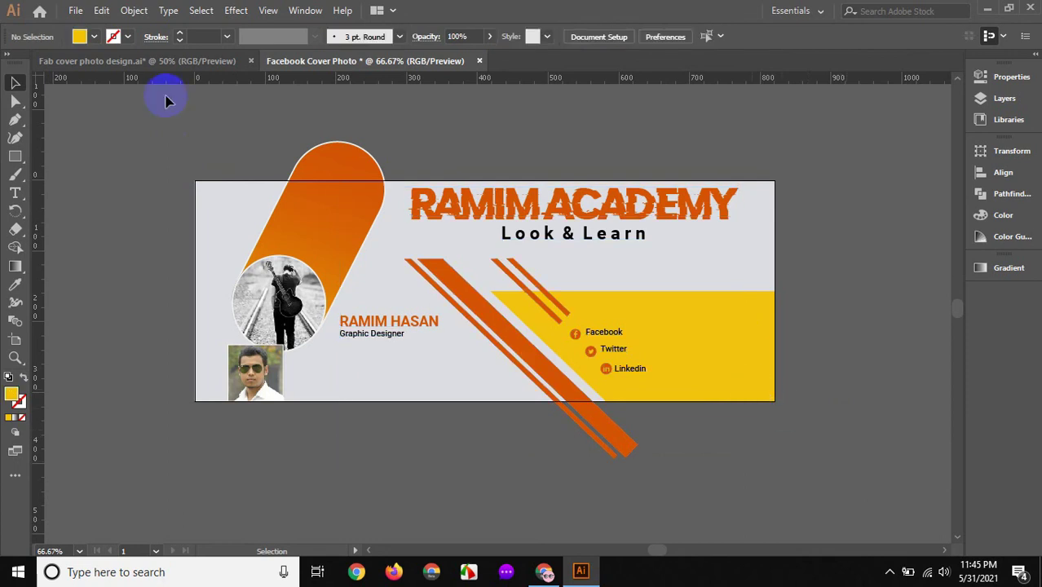
click(16, 156)
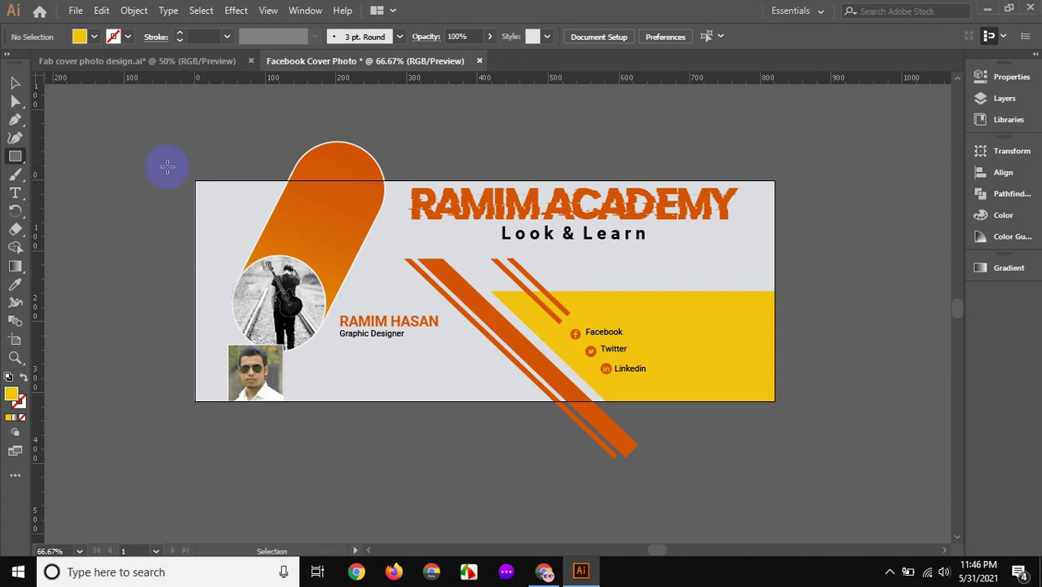
drag(196, 181, 366, 258)
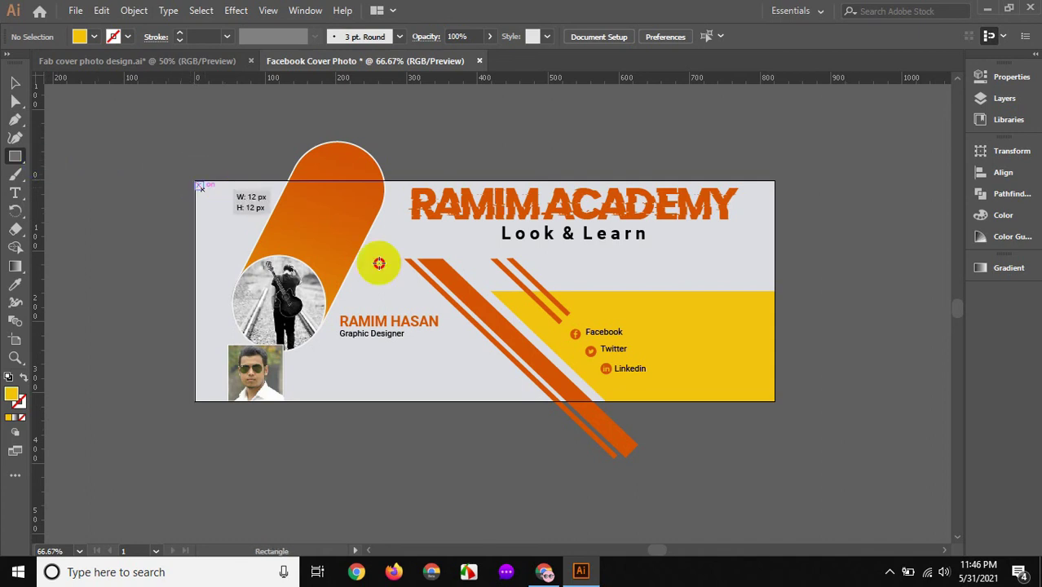
drag(599, 324, 776, 399)
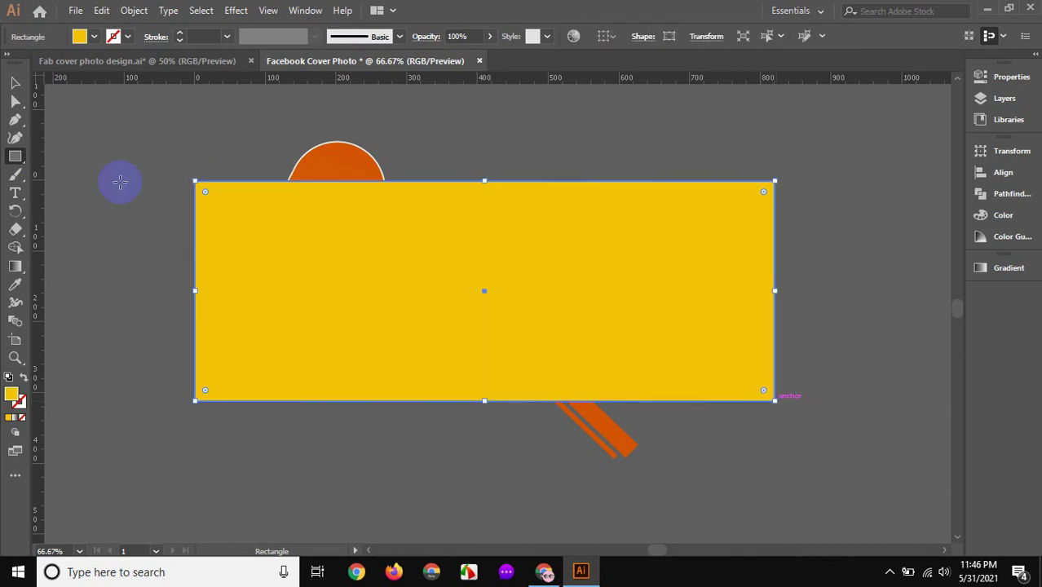
- Select all the artwork with the rectangle and make a clipping mask
click(15, 83)
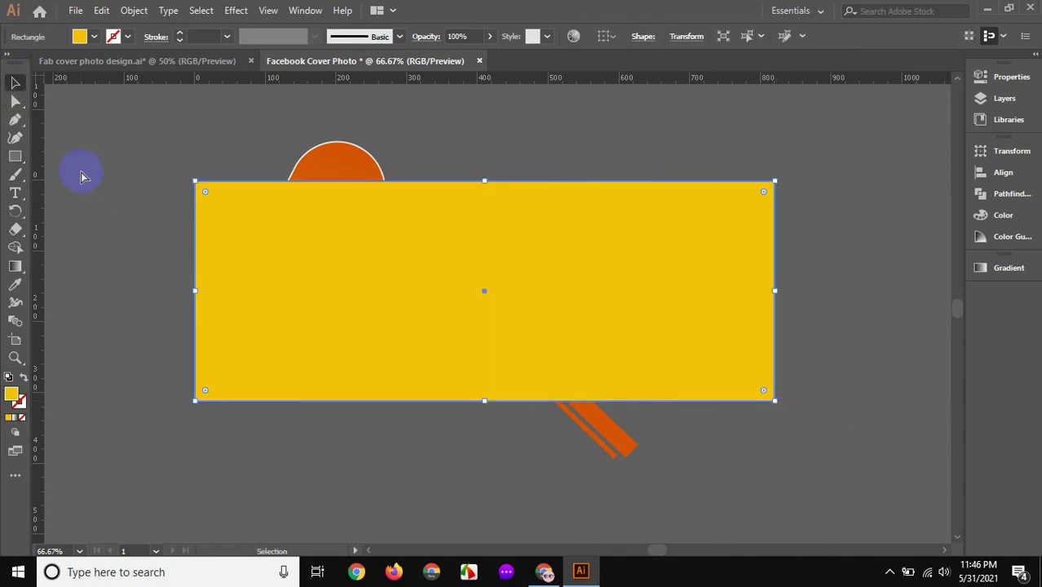
key(ctrl+a)
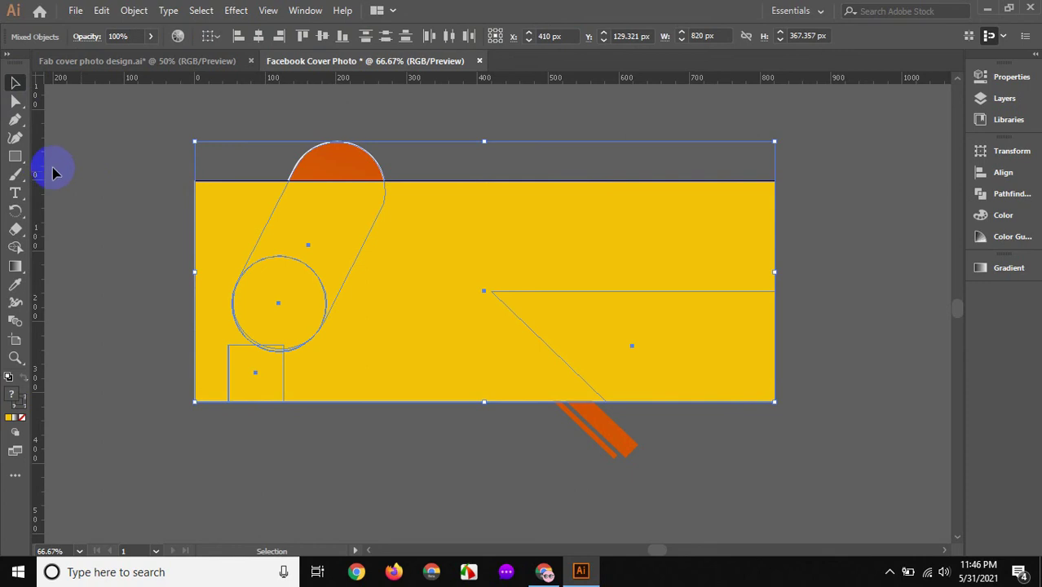
click(141, 140)
drag(142, 136, 797, 459)
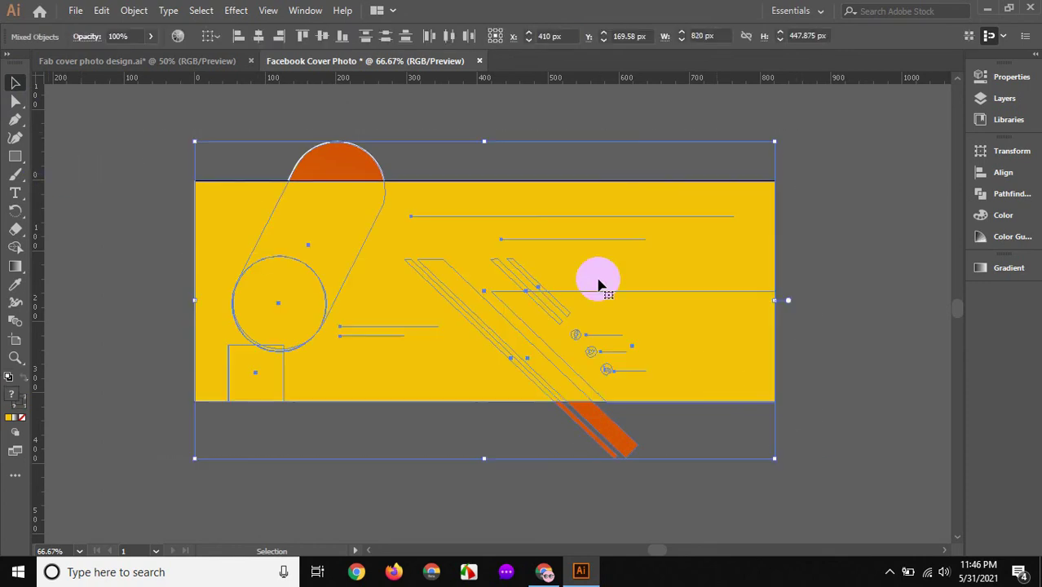
right_click(588, 274)
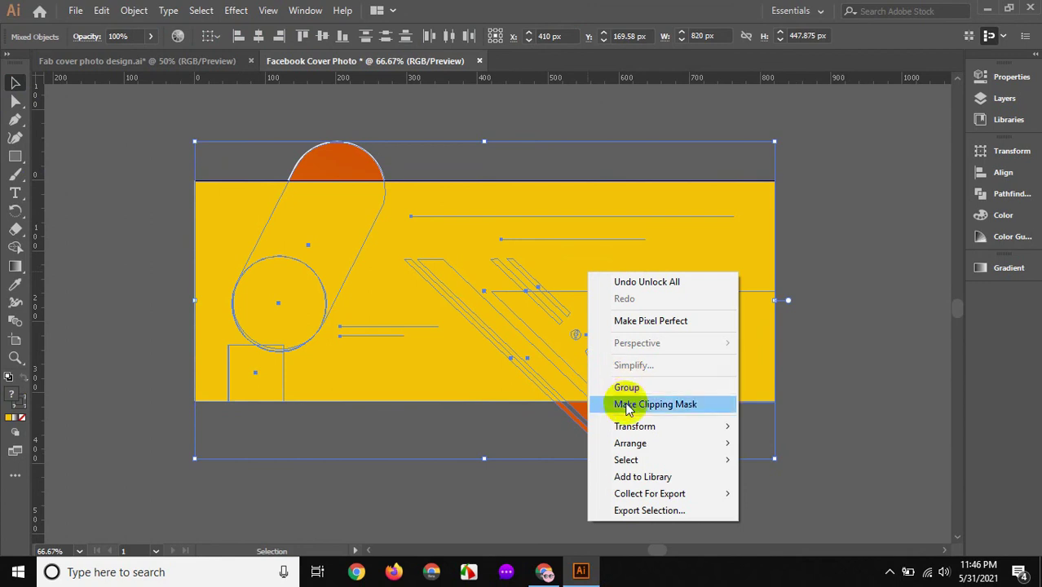
click(628, 405)
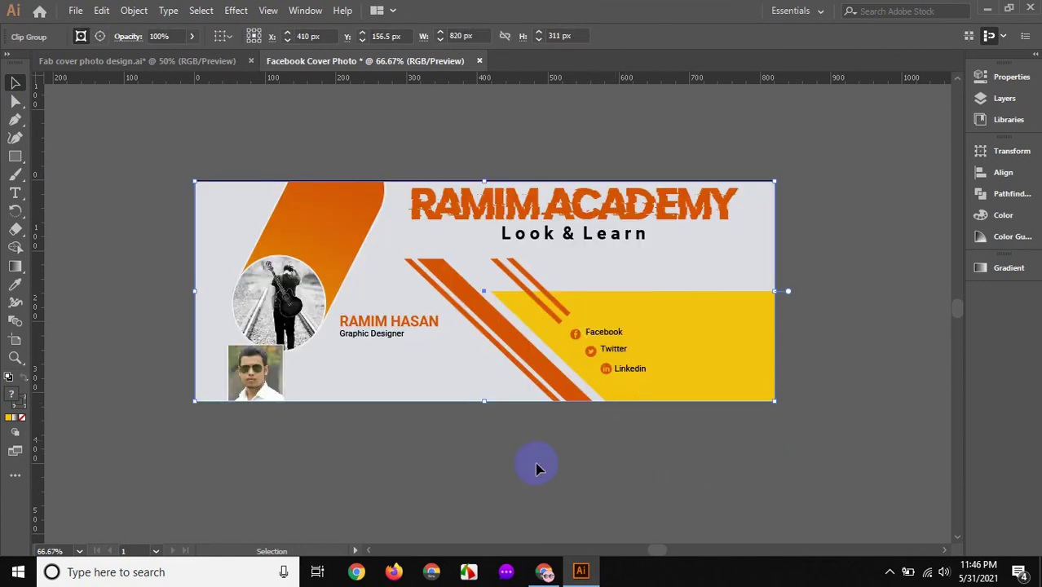
click(469, 410)
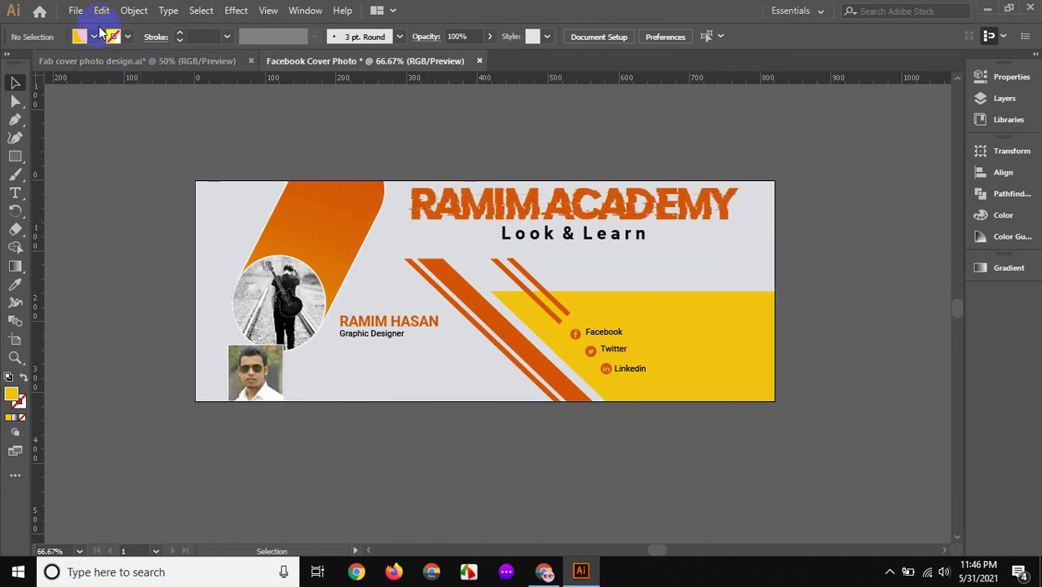
- Export the cover as a PNG named 'Facebook Cover Photo' on the Desktop
click(75, 12)
mouse_move(180, 280)
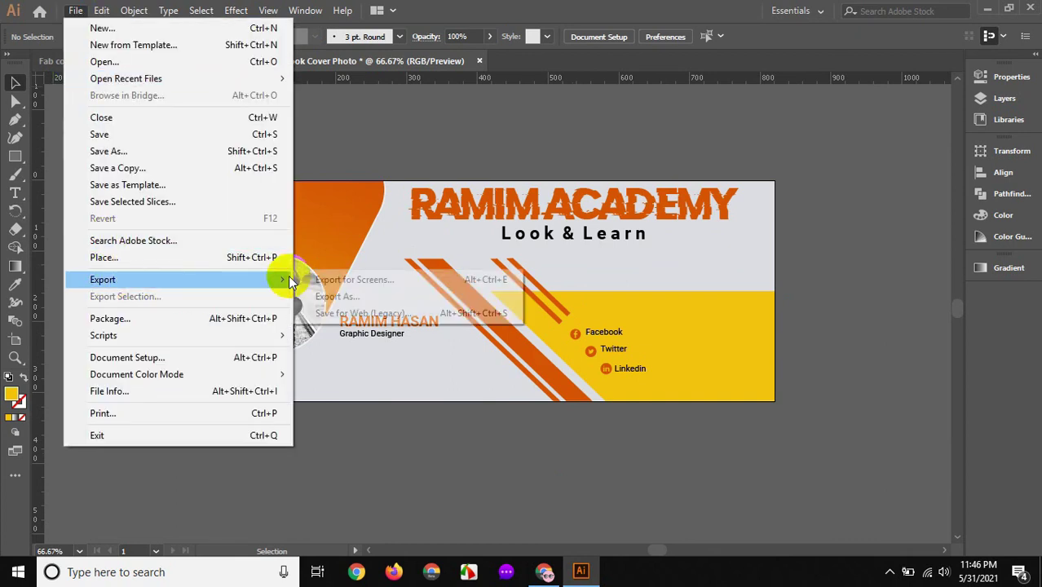
click(345, 297)
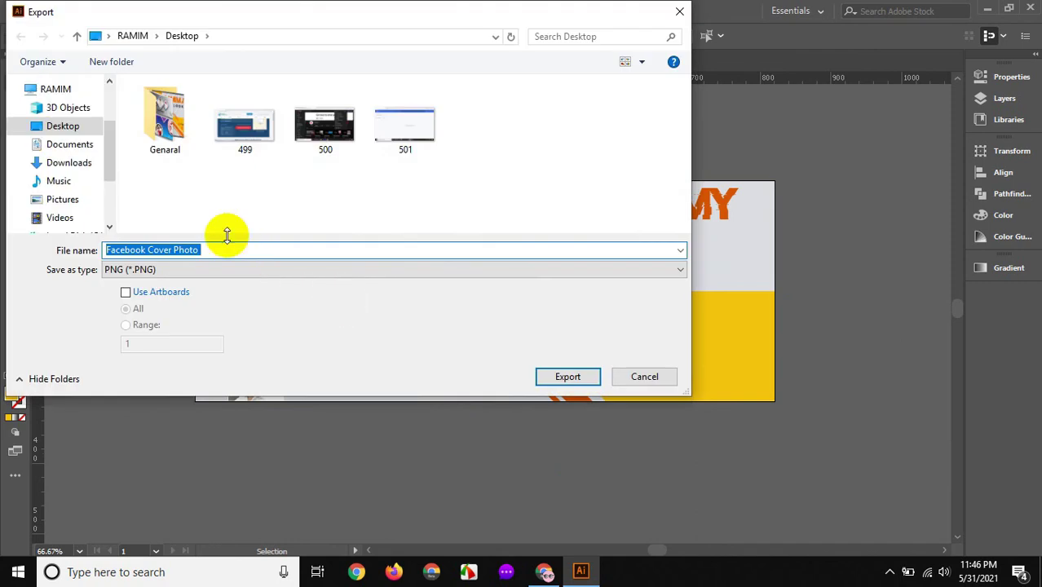
click(63, 125)
click(202, 249)
key(ctrl+a)
click(239, 254)
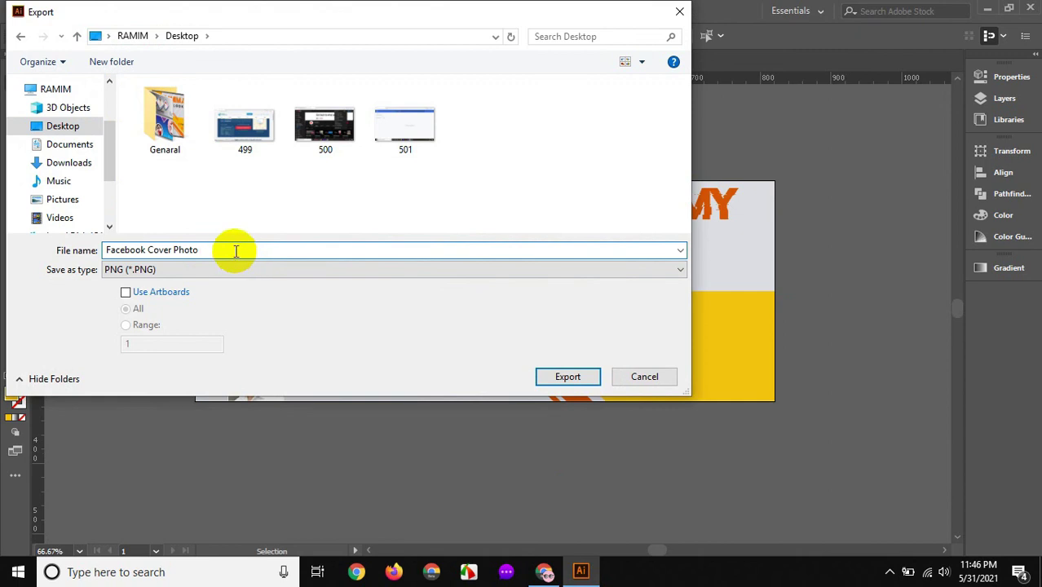
click(559, 376)
click(540, 456)
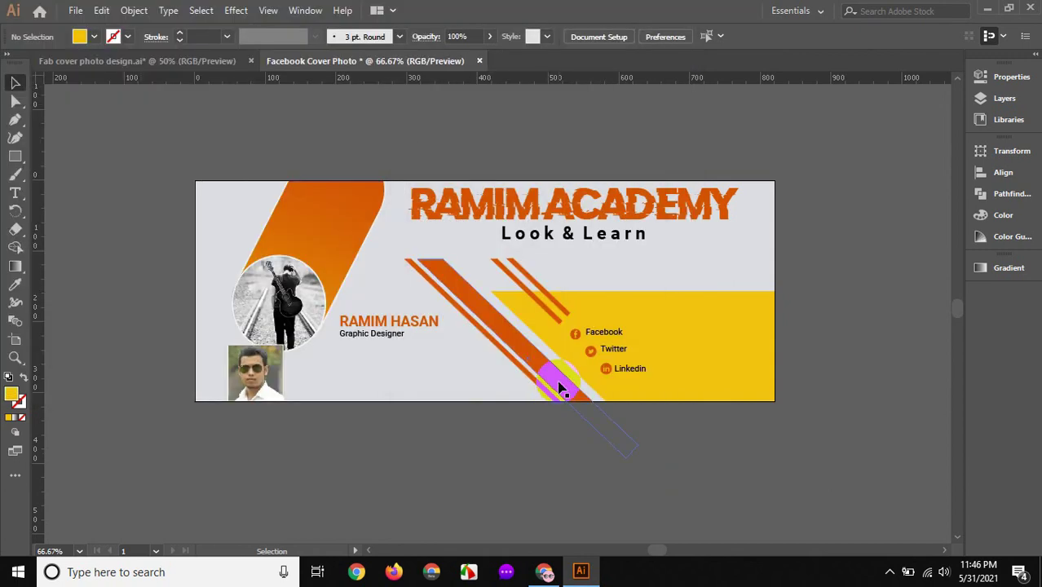
- Undo the clipping mask so the orange shapes overhang the artboard again
click(497, 459)
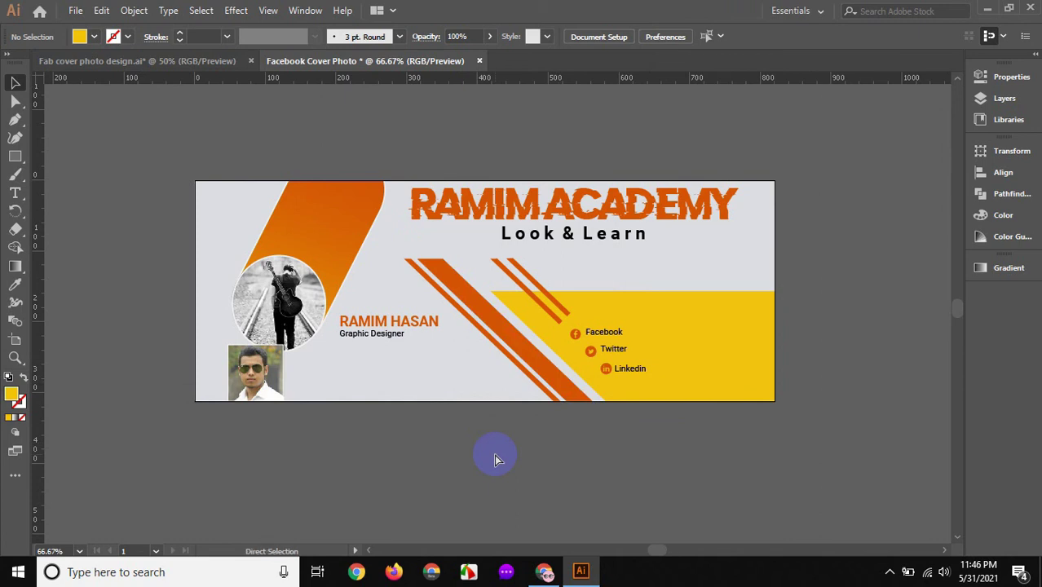
key(ctrl+z)
key(ctrl+z)
key(ctrl+z)
click(14, 83)
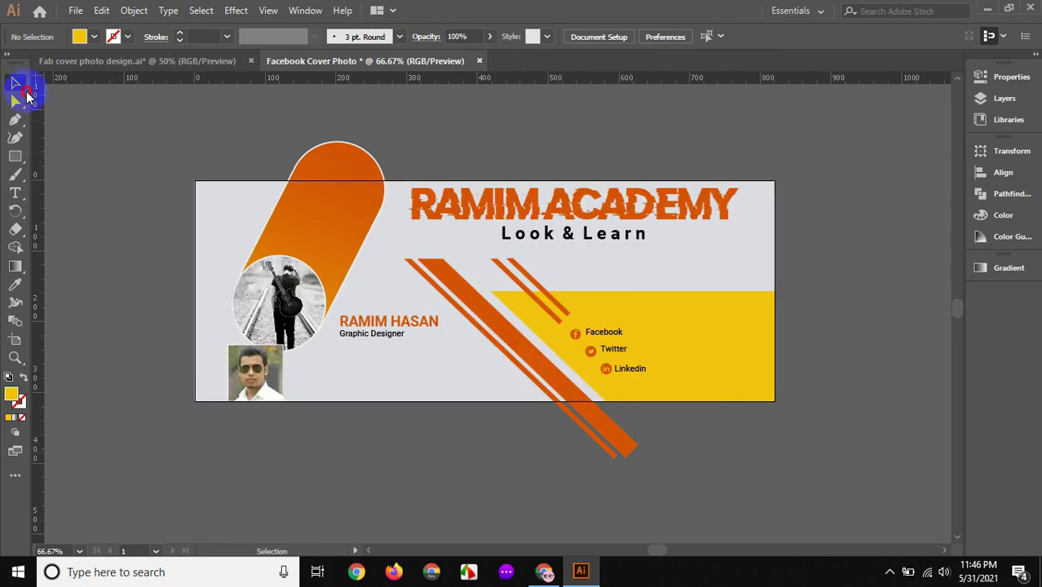
- Draw a white 45° line from the artboard's left edge to the orange shape's top
click(25, 163)
drag(25, 163, 75, 229)
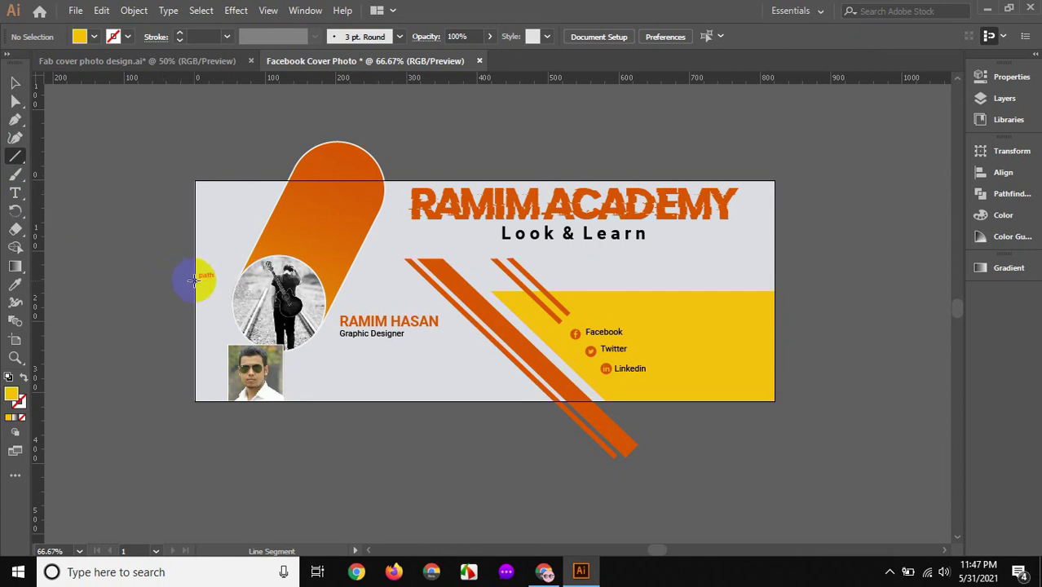
drag(194, 279, 279, 171)
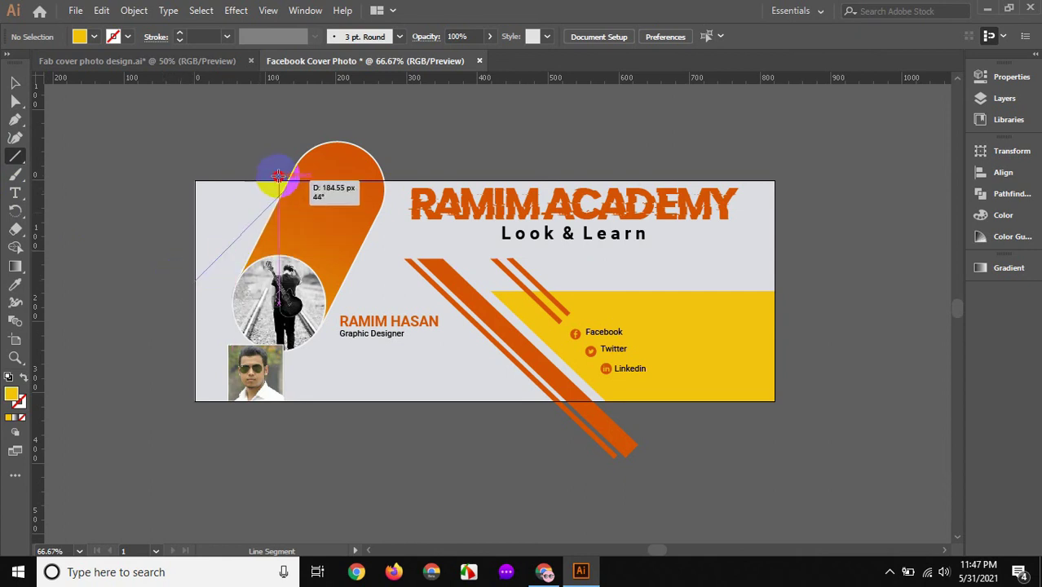
drag(278, 170, 295, 179)
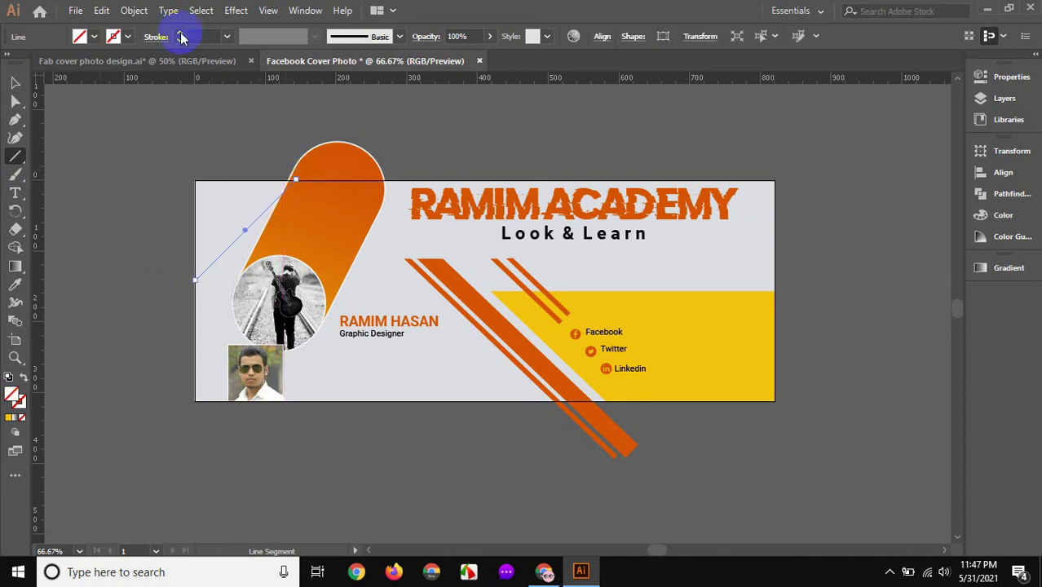
click(114, 37)
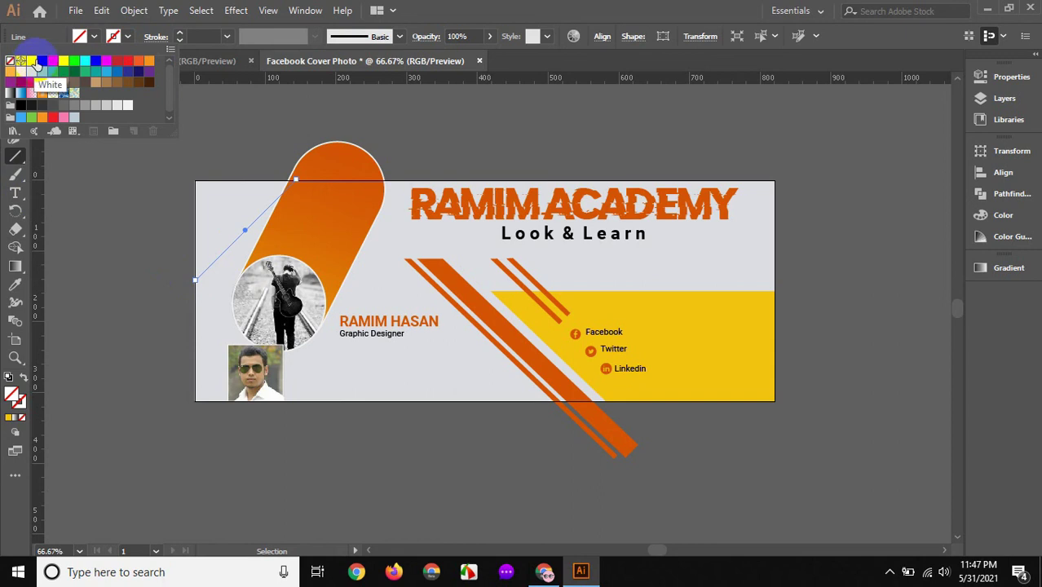
click(33, 62)
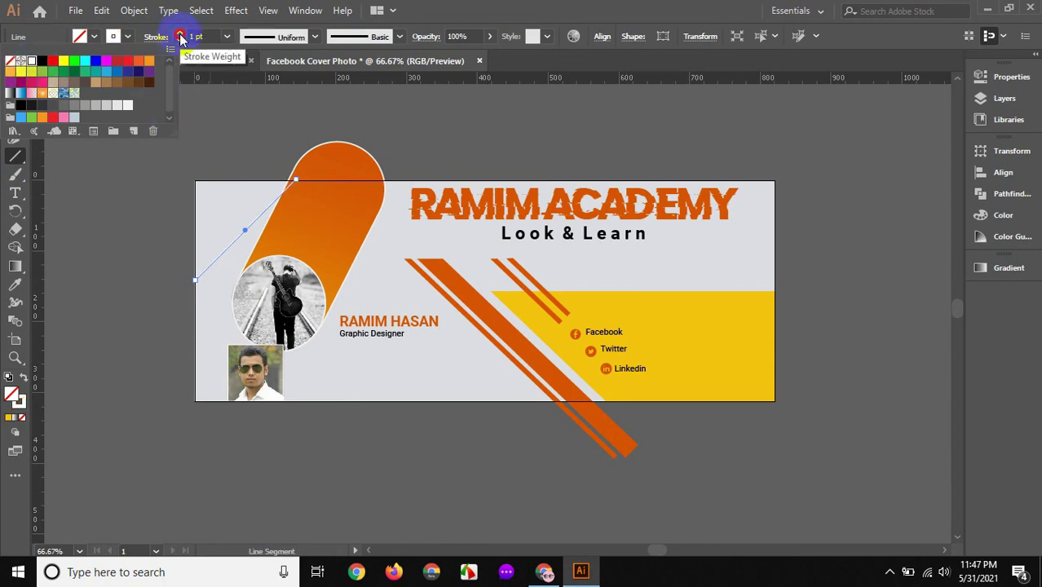
click(15, 83)
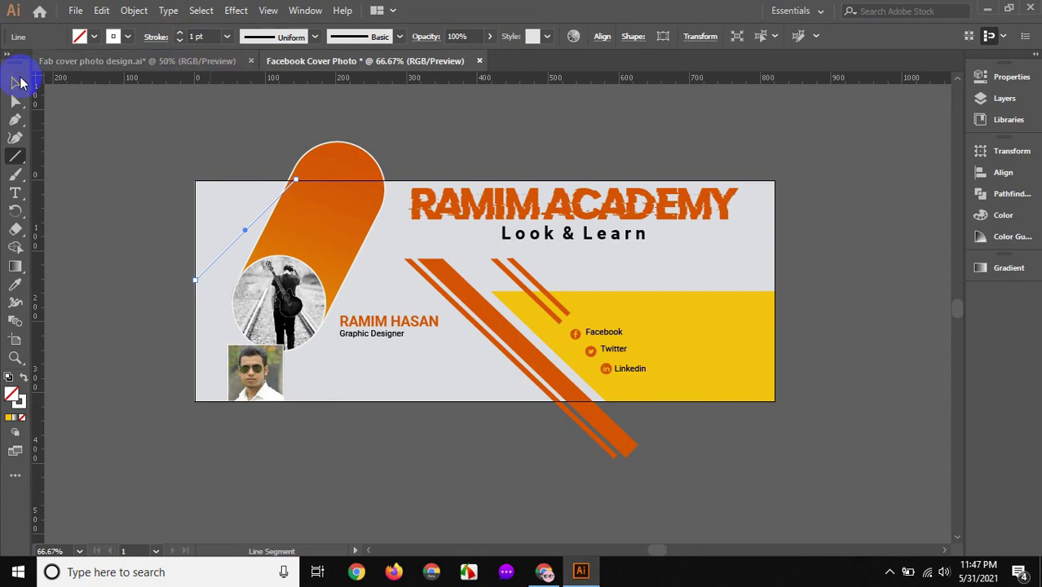
click(136, 191)
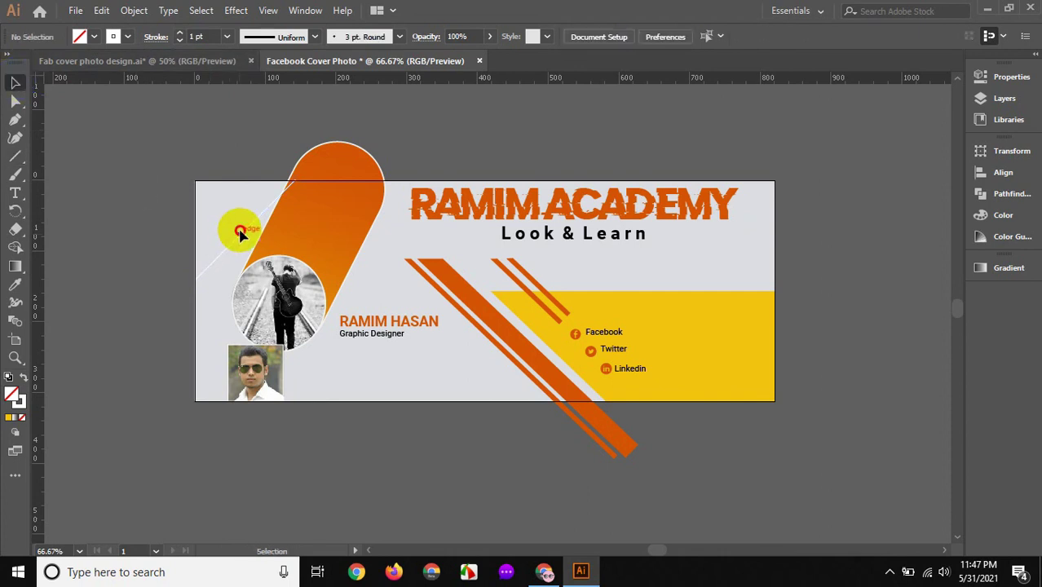
- Shorten the white diagonal line and place it higher on the artboard
click(281, 243)
drag(349, 226, 267, 212)
mouse_move(283, 292)
mouse_down()
mouse_move(268, 285)
mouse_move(225, 326)
mouse_up()
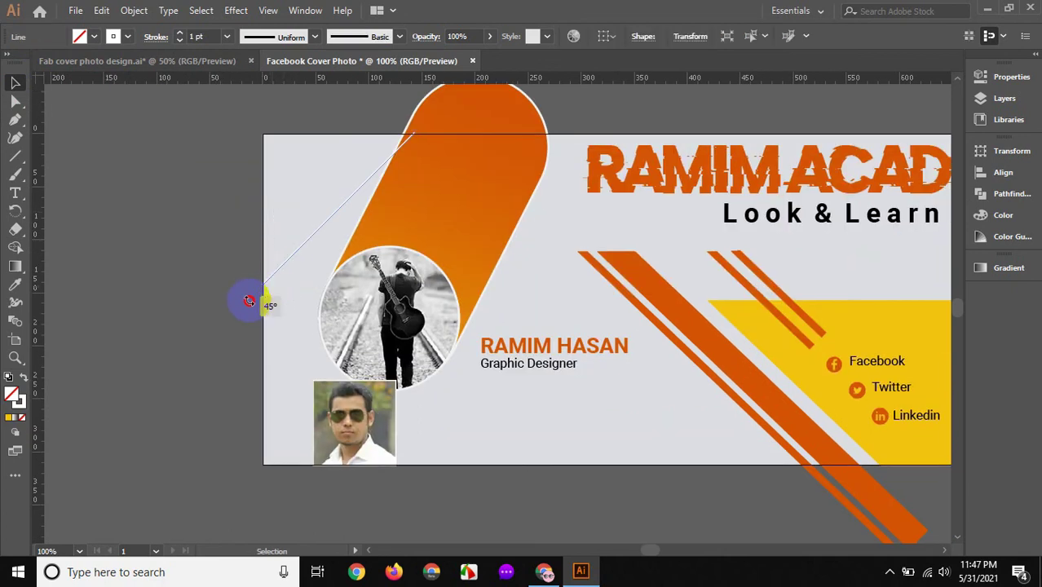
mouse_move(225, 326)
mouse_down()
mouse_move(259, 283)
mouse_move(244, 336)
mouse_up()
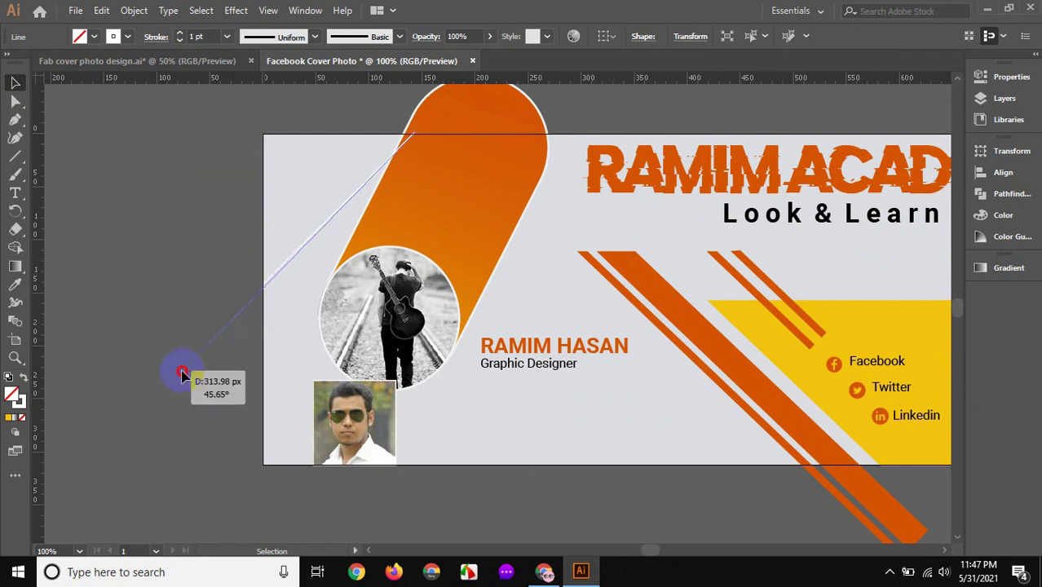
mouse_move(320, 228)
mouse_down()
mouse_move(332, 184)
mouse_move(333, 195)
mouse_up()
drag(401, 220, 319, 205)
alt+click(413, 250)
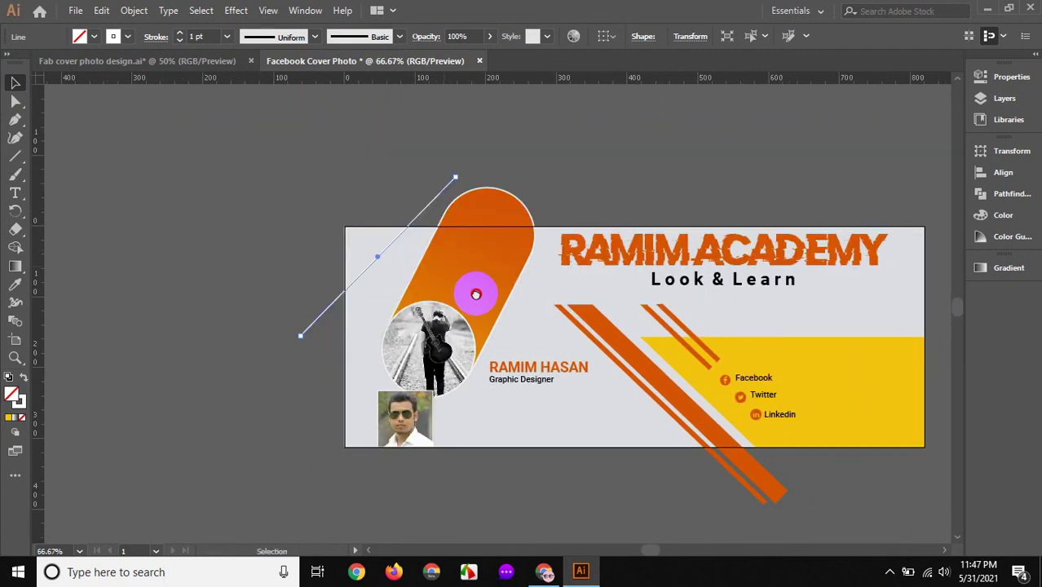
drag(383, 257, 238, 210)
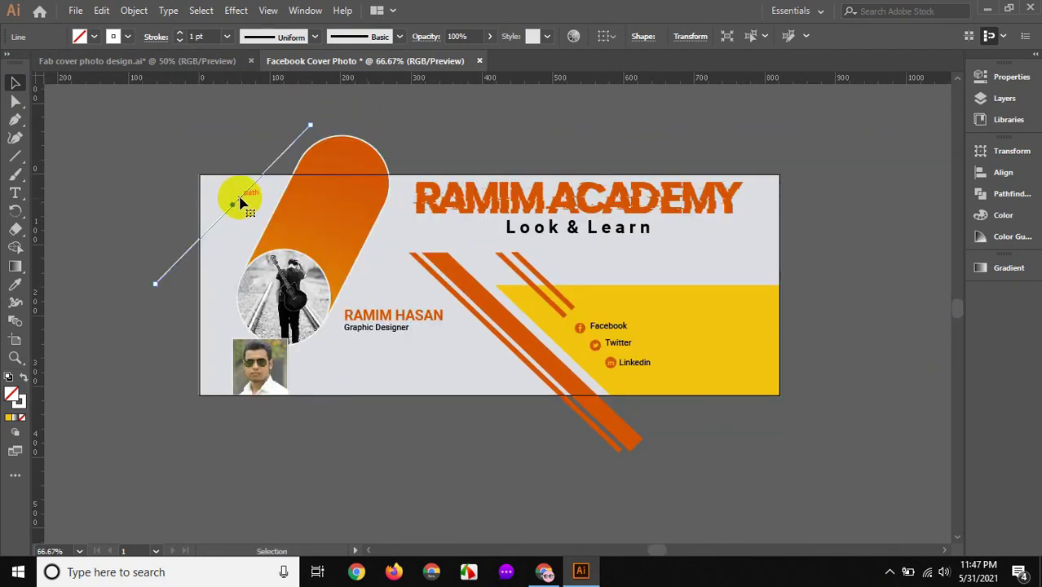
- Copy the line across the artboard and extend it past both edges
drag(240, 202, 277, 234)
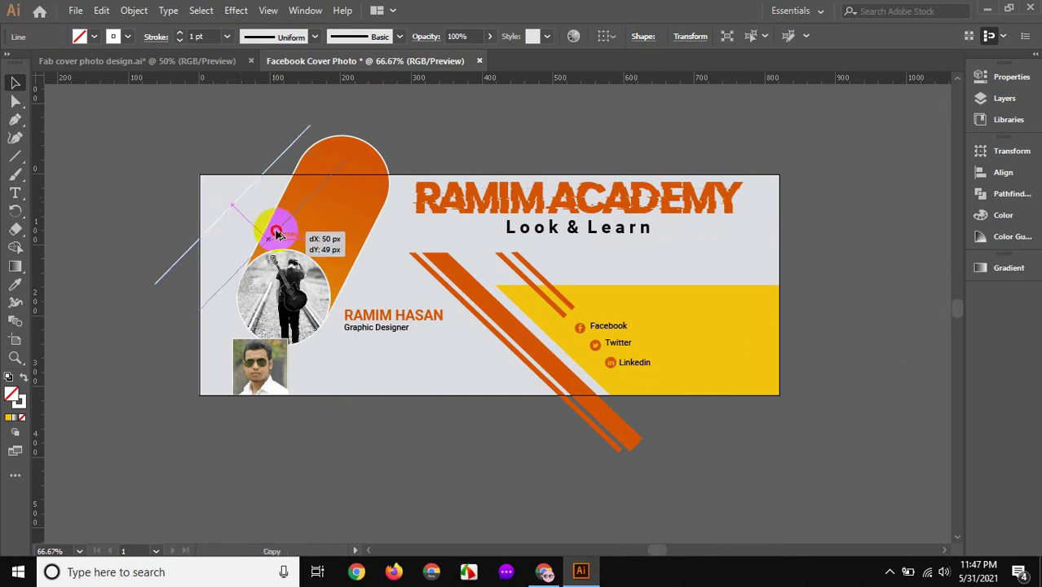
drag(277, 235, 431, 275)
drag(442, 234, 510, 156)
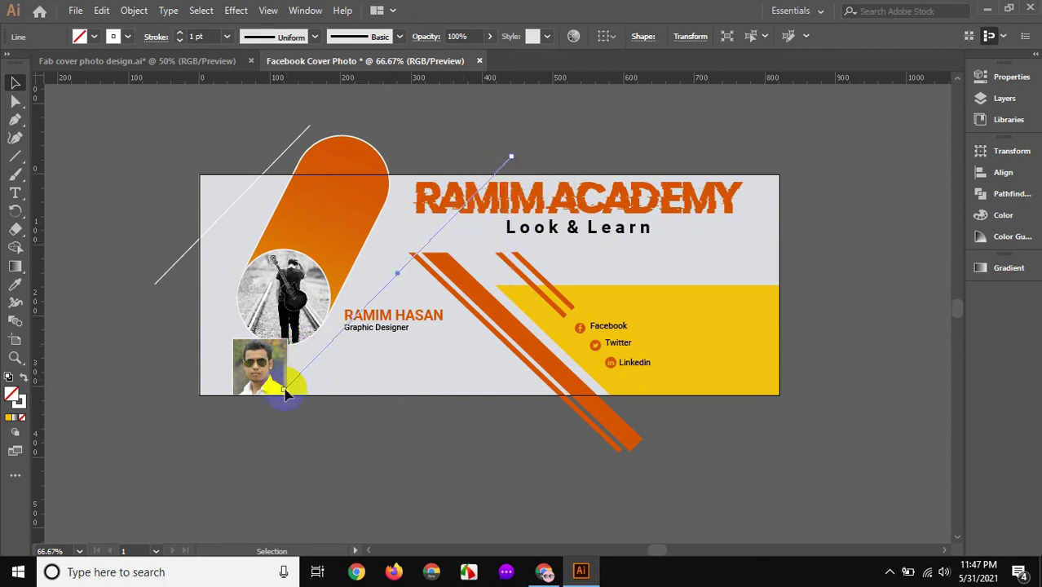
drag(285, 393, 242, 440)
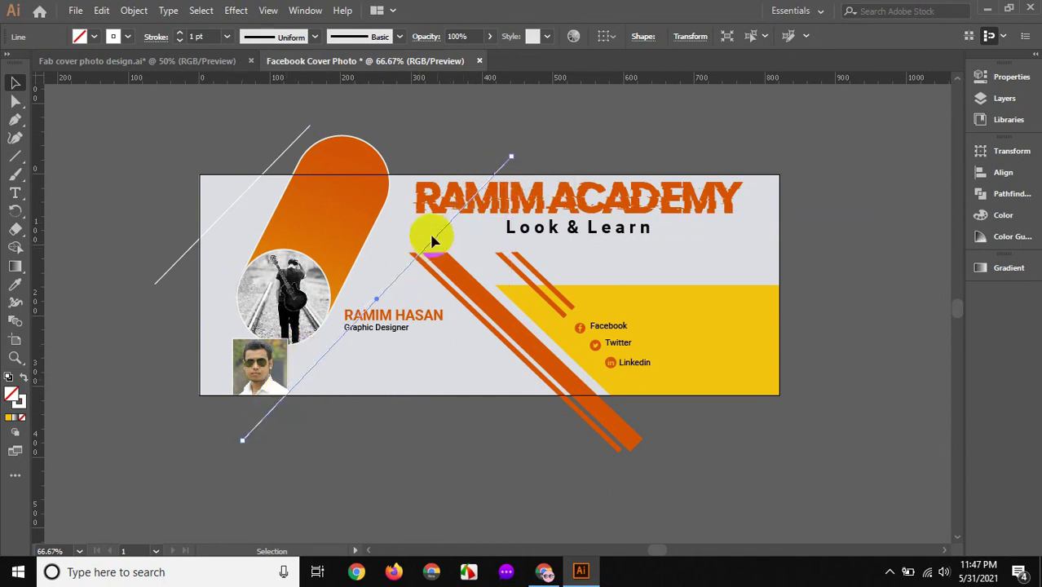
click(420, 390)
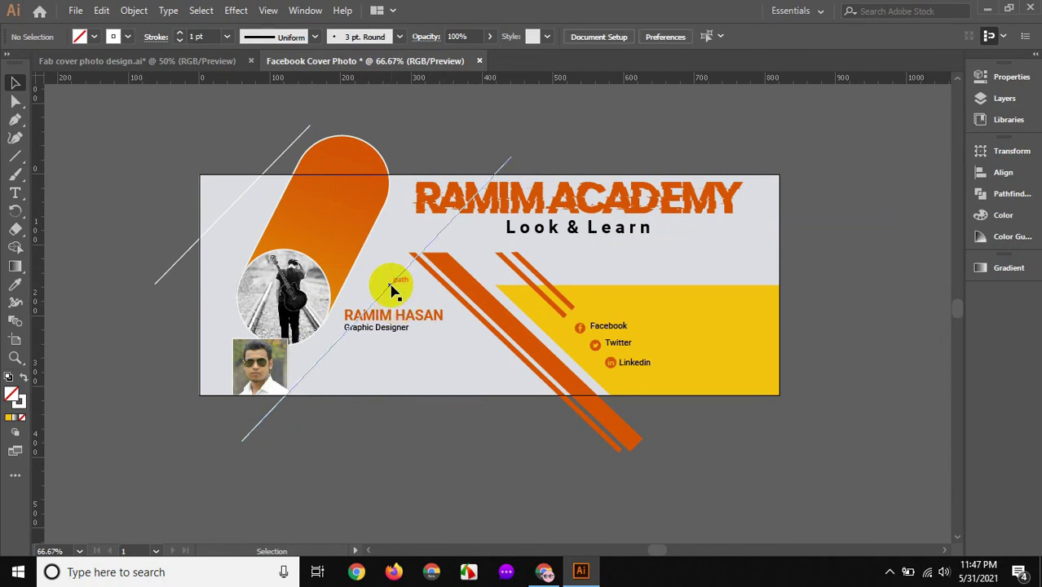
- Add more parallel line copies to the right and upper left, then select all lines
mouse_move(392, 290)
mouse_down()
mouse_move(463, 300)
mouse_move(581, 291)
mouse_up()
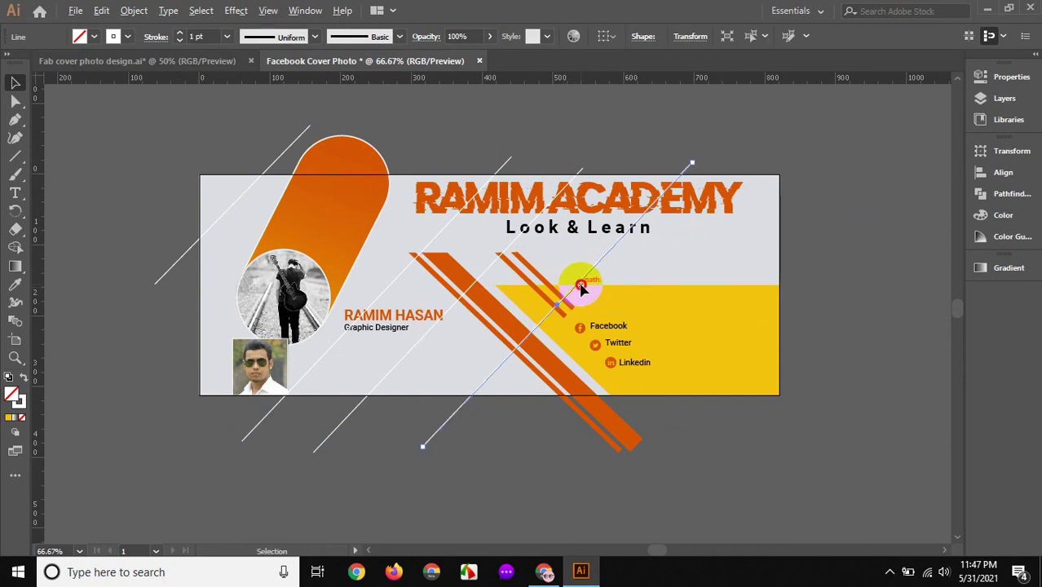
click(606, 263)
drag(606, 263, 686, 269)
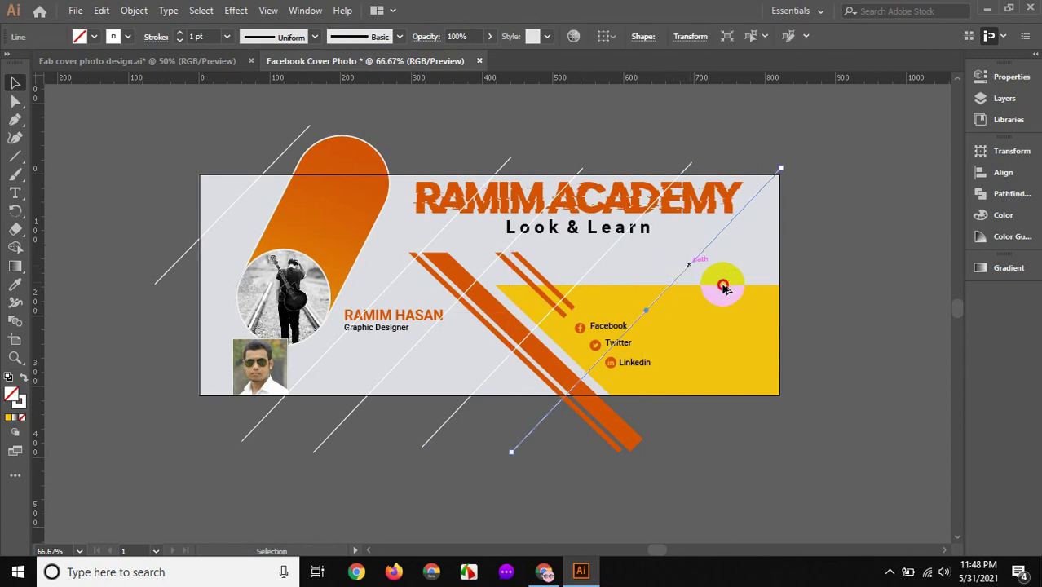
drag(723, 287, 775, 310)
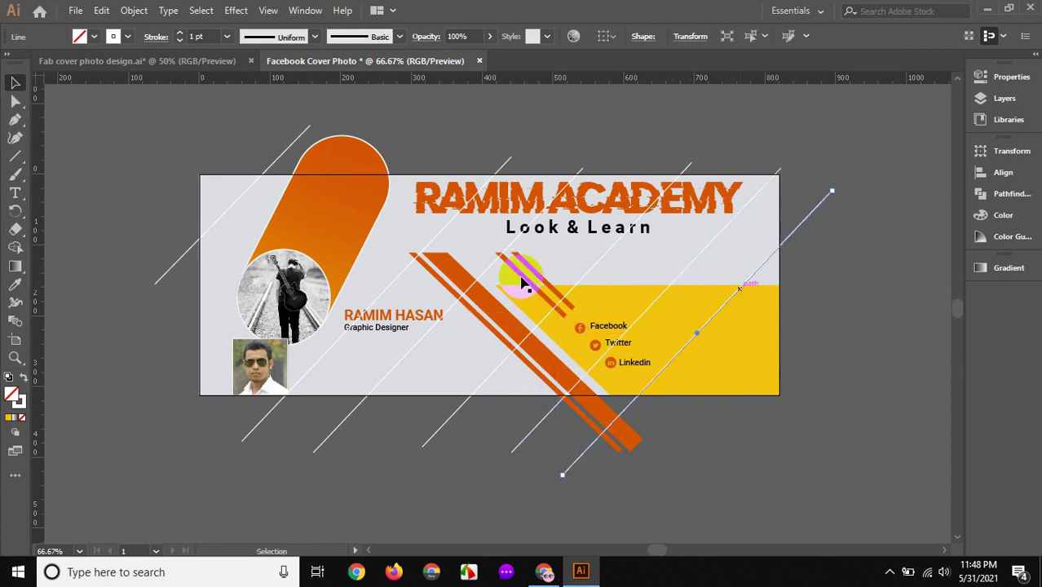
drag(417, 237, 338, 213)
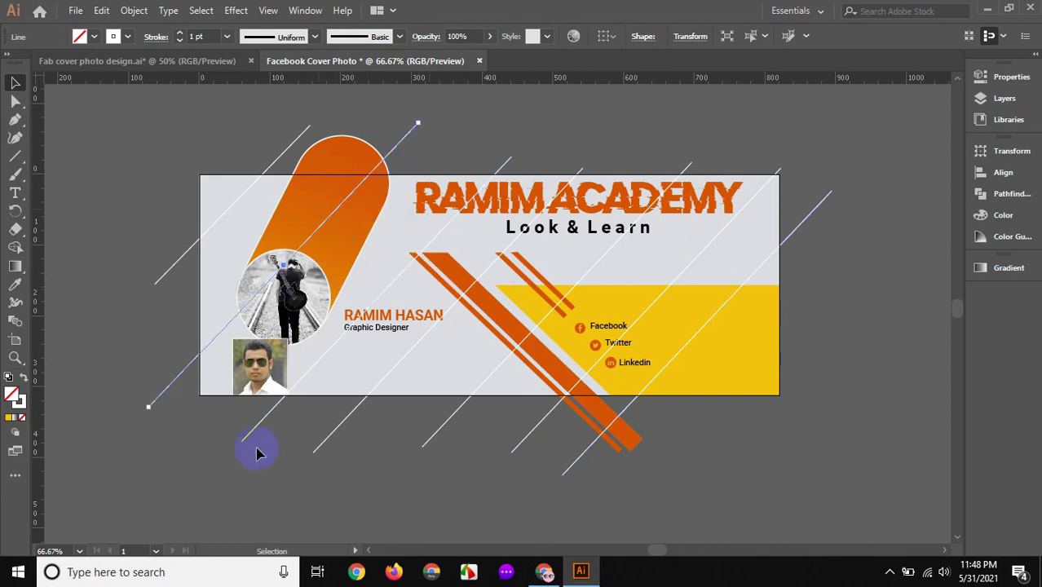
click(214, 426)
scroll(217, 424, down, 1)
scroll(217, 424, down, 1)
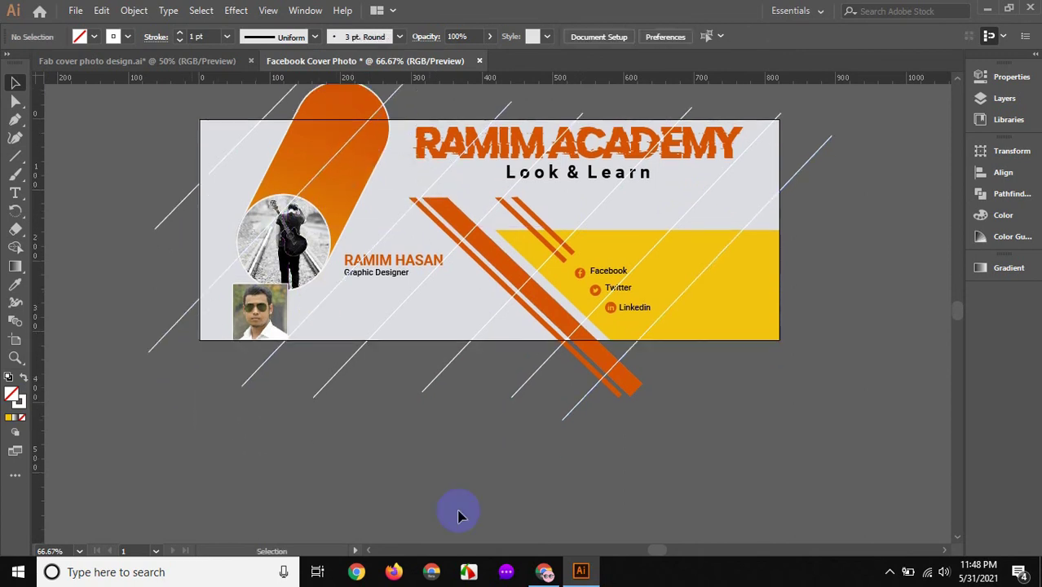
drag(492, 395, 139, 376)
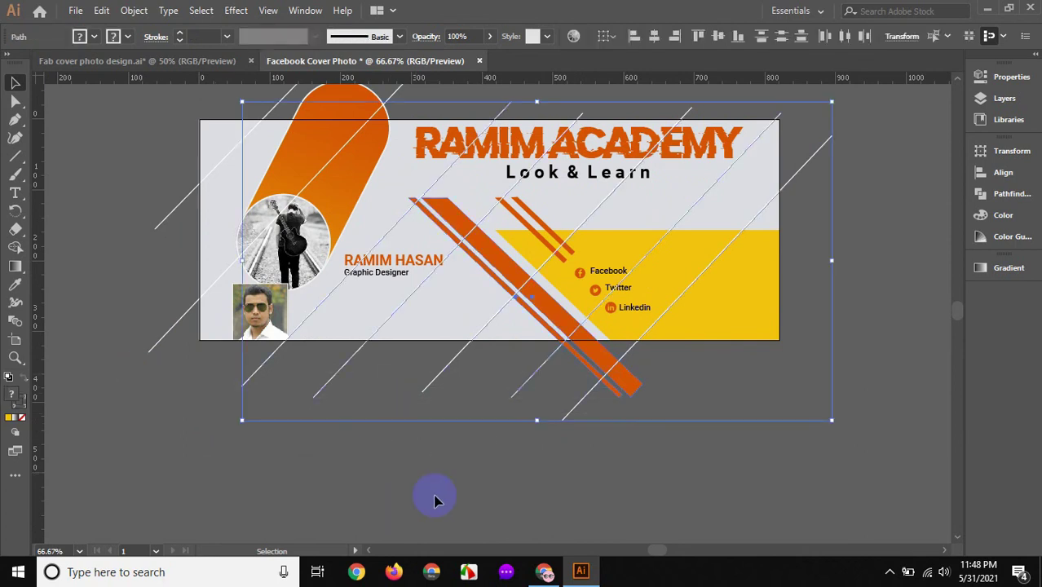
- Group the selection, then undo the move and ungroup because stripes were included
shift+click(179, 321)
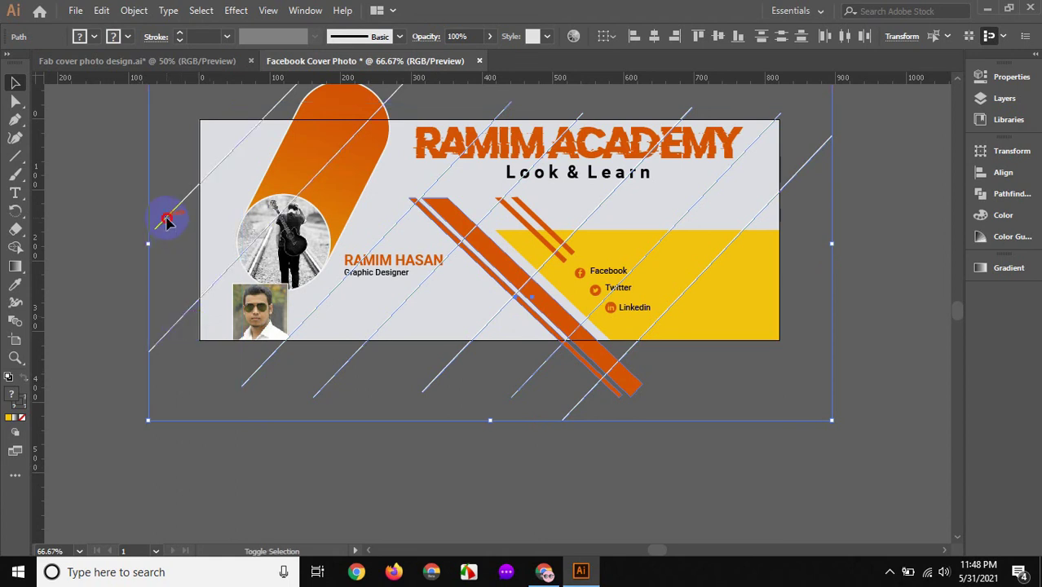
key(ctrl+minus)
right_click(481, 308)
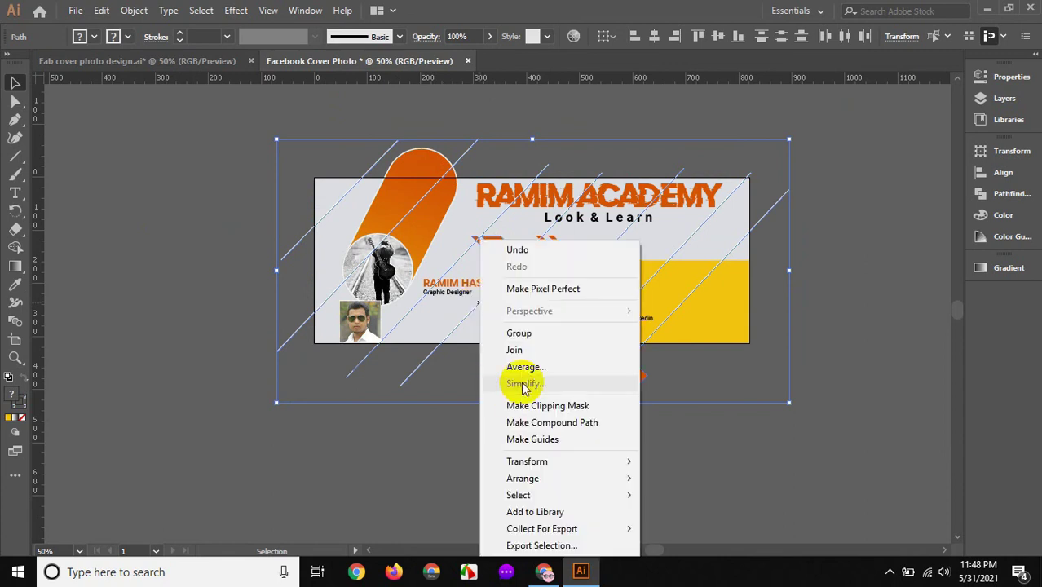
click(519, 332)
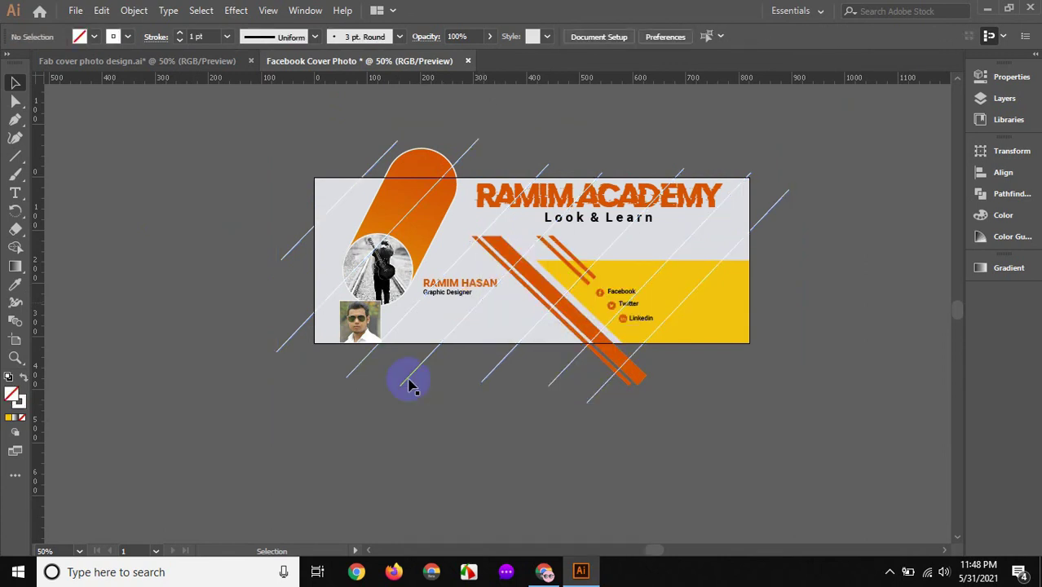
drag(407, 383, 251, 405)
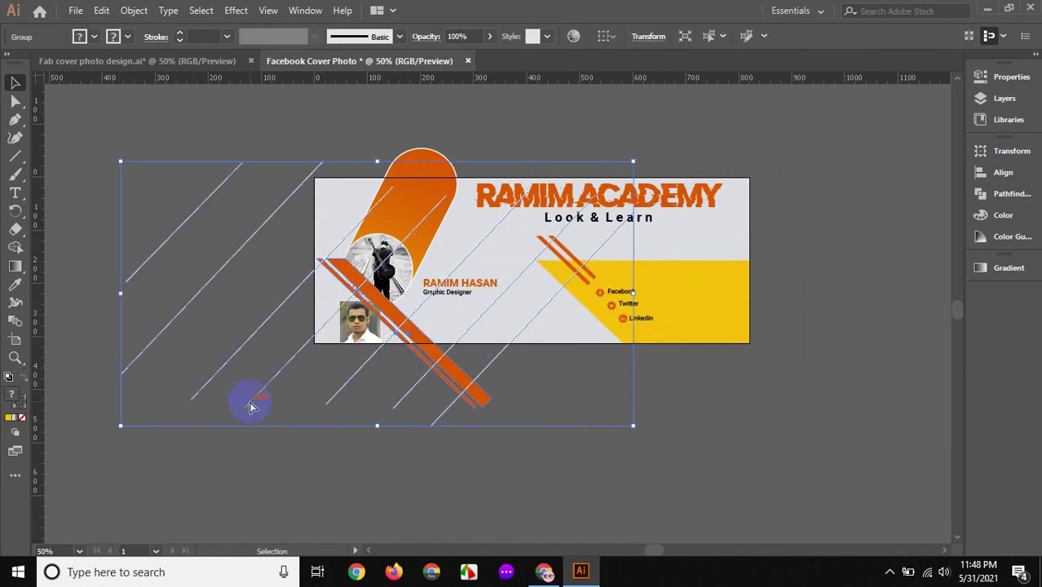
key(ctrl+z)
right_click(549, 304)
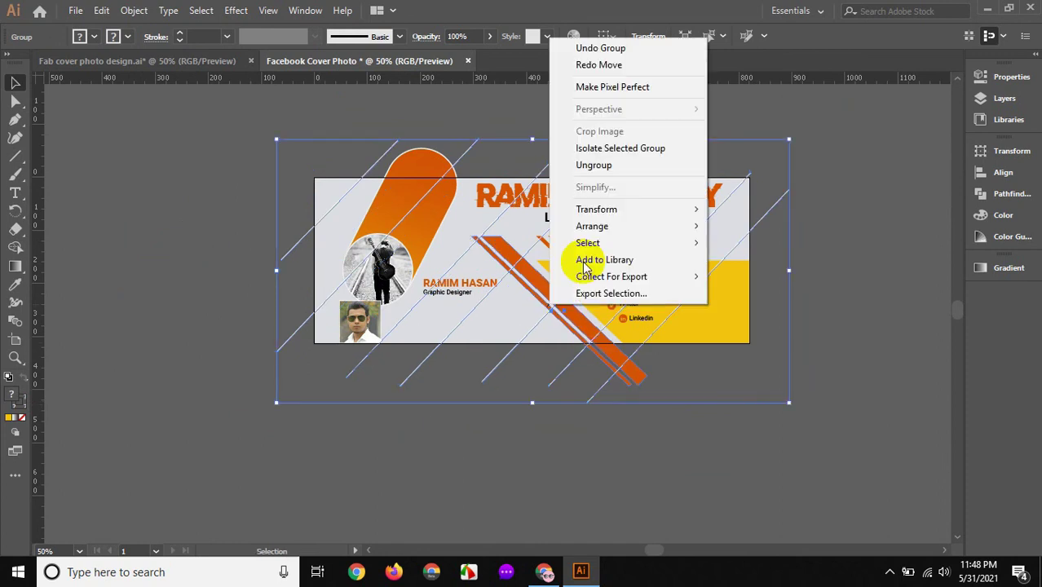
click(590, 471)
click(588, 417)
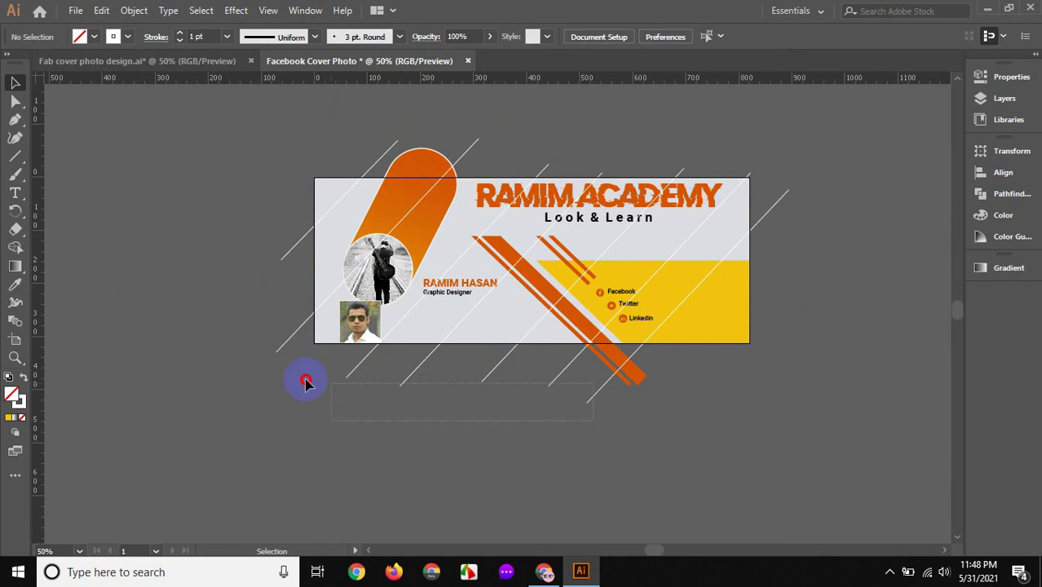
- Select only the diagonal white lines and group them
drag(300, 374, 308, 371)
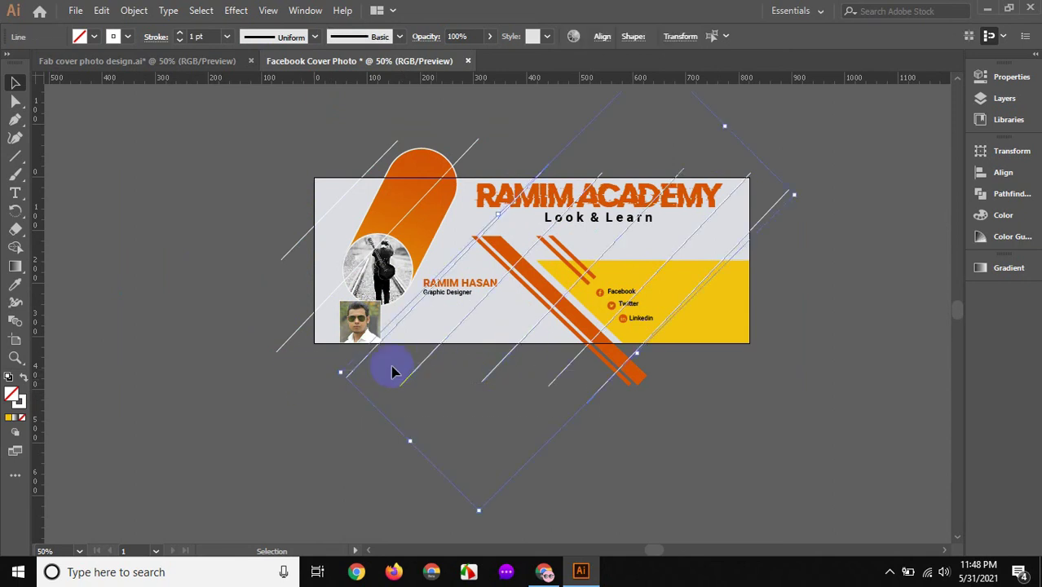
shift+click(287, 326)
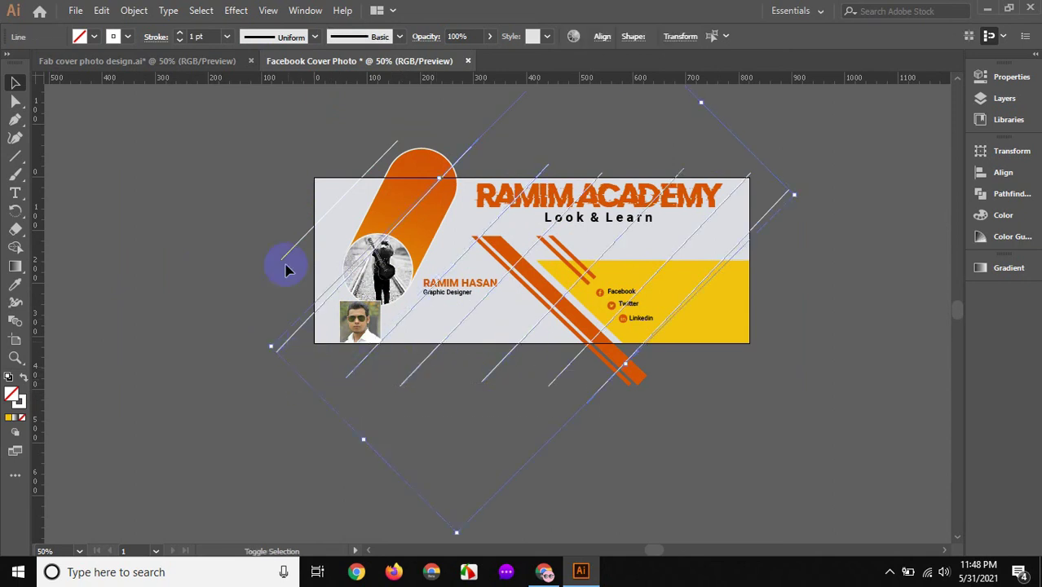
shift+click(287, 257)
right_click(281, 244)
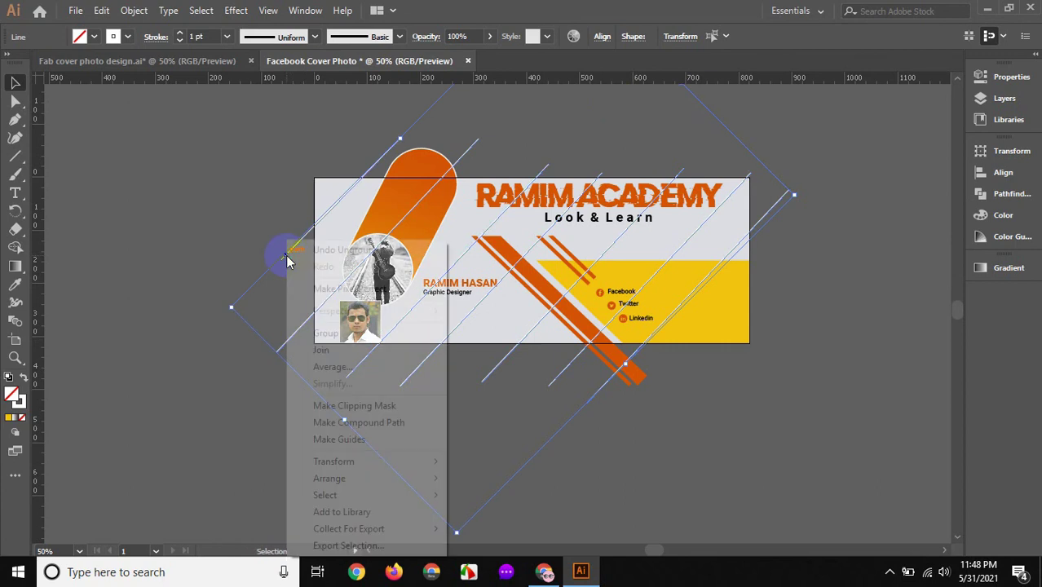
click(326, 333)
drag(548, 383, 402, 412)
key(ctrl+z)
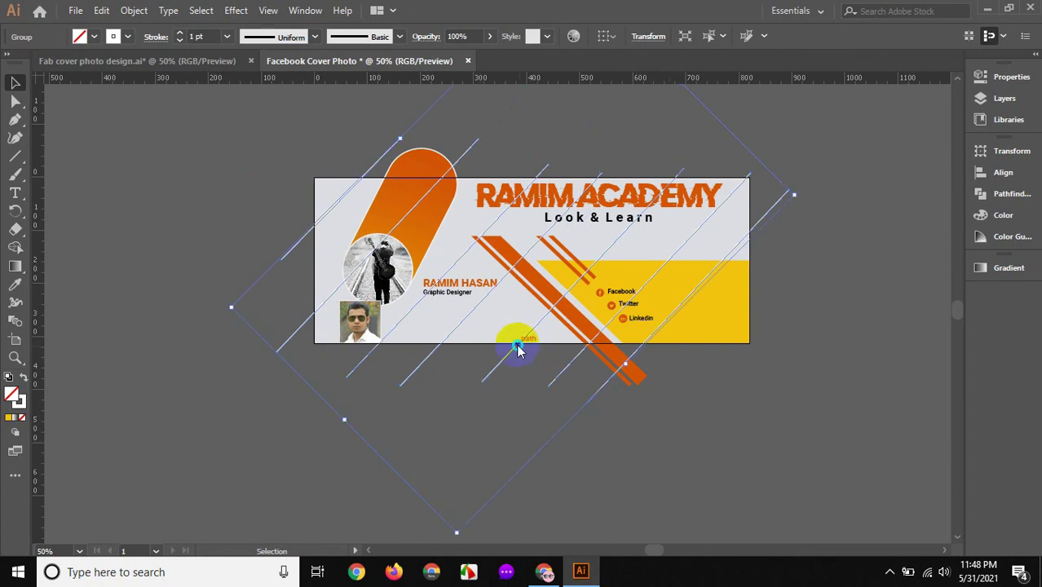
- Move the grouped diagonal lines down-left off the cover
right_click(517, 349)
click(694, 420)
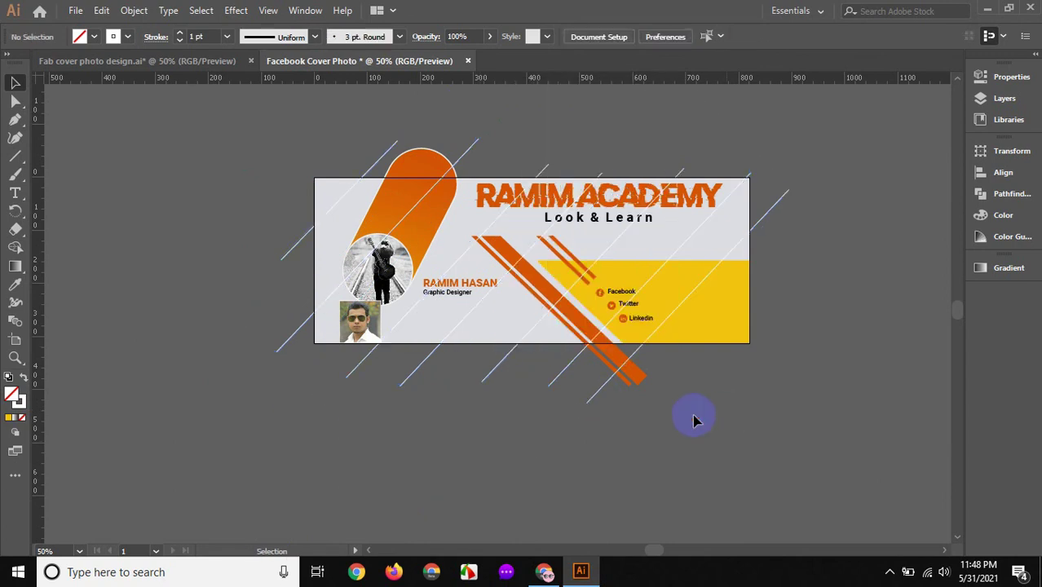
click(692, 405)
scroll(626, 412, up, 1)
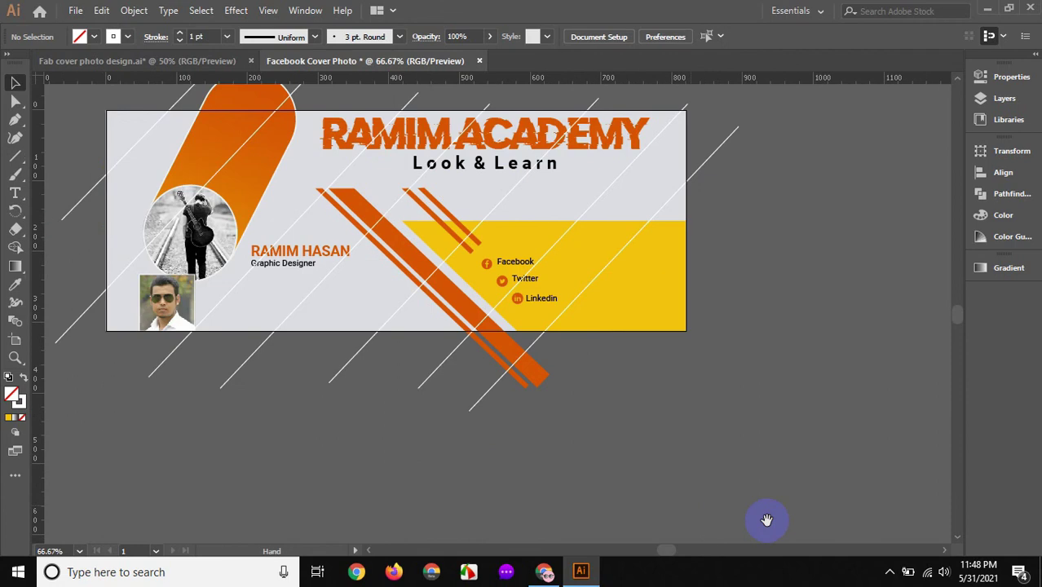
click(721, 350)
drag(580, 320, 245, 434)
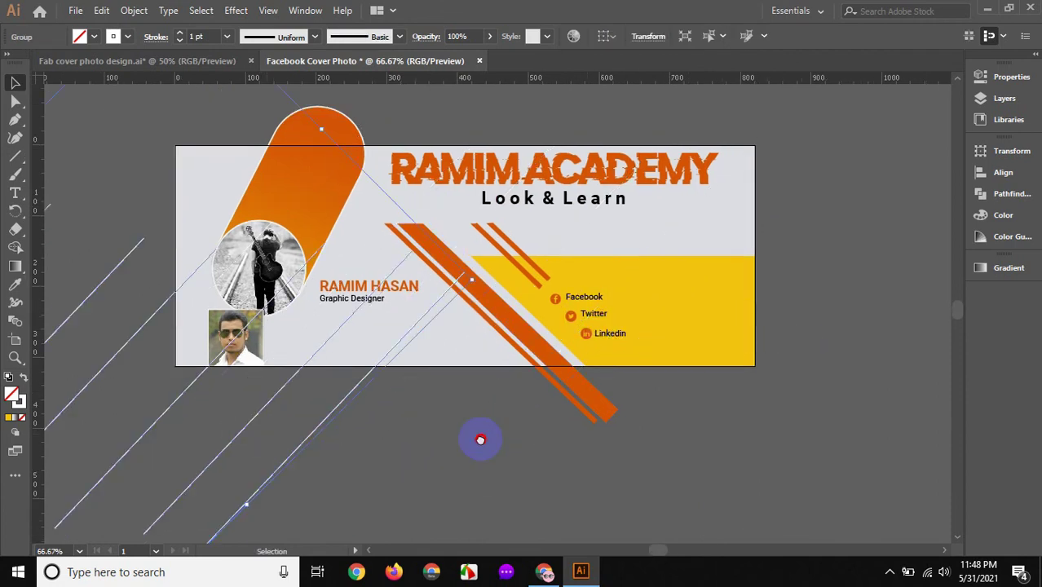
scroll(682, 395, left, 3)
scroll(481, 326, left, 8)
drag(349, 365, 295, 389)
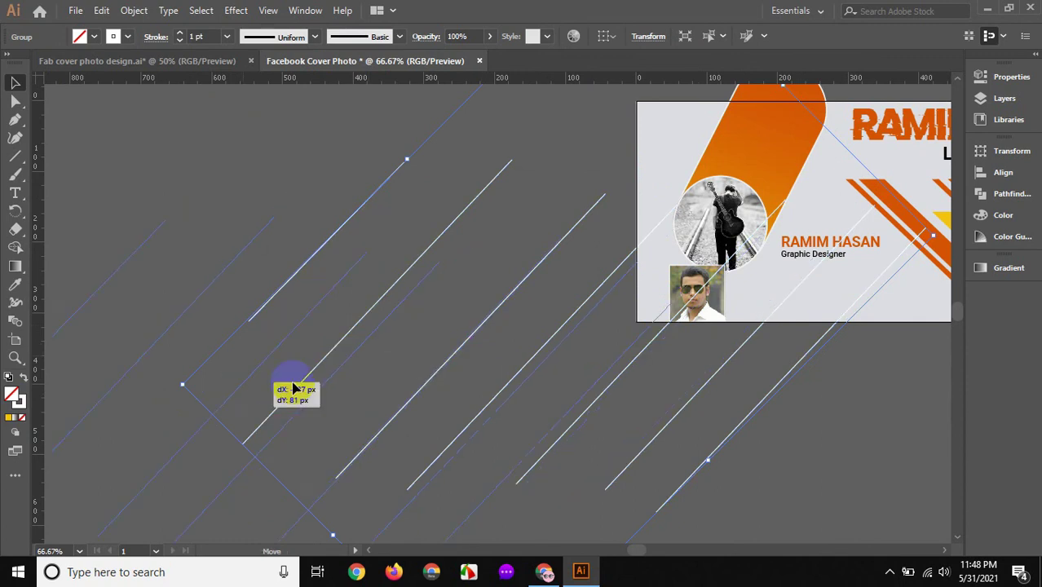
drag(641, 399, 399, 455)
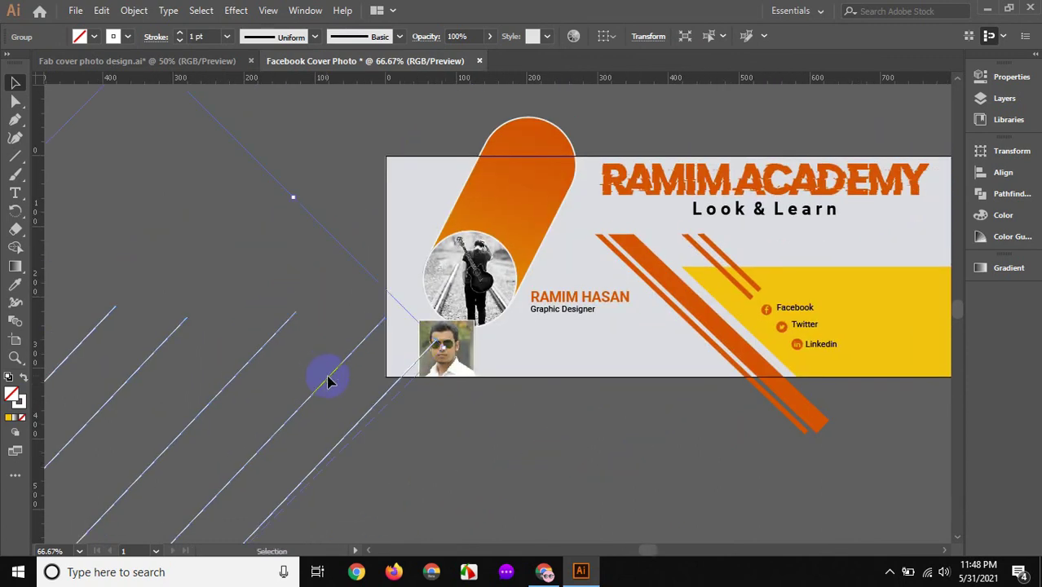
click(216, 383)
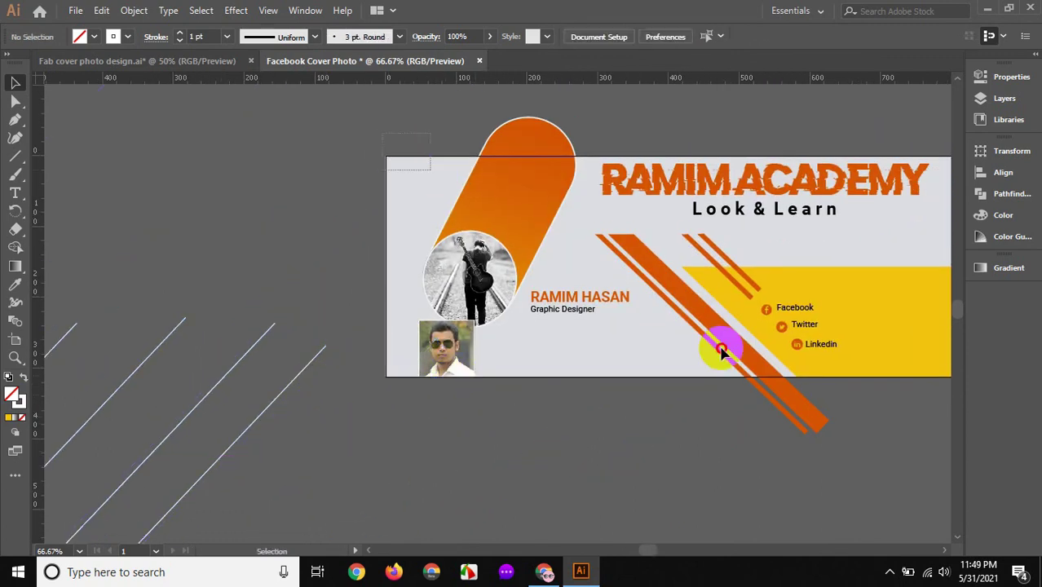
- Bring the whole cover back into view and select all artboard objects
drag(875, 426, 660, 371)
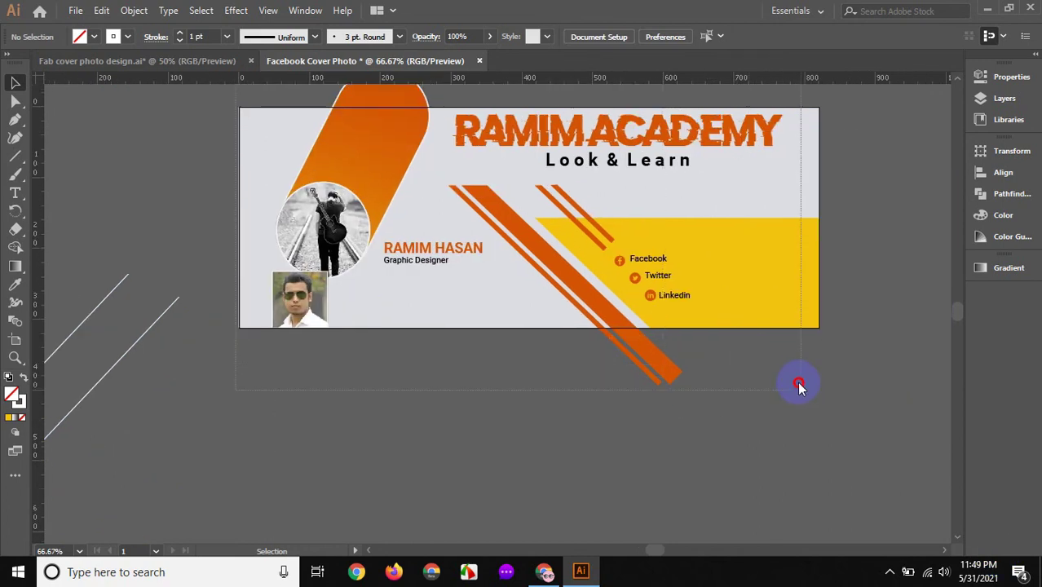
drag(750, 369, 752, 369)
click(732, 473)
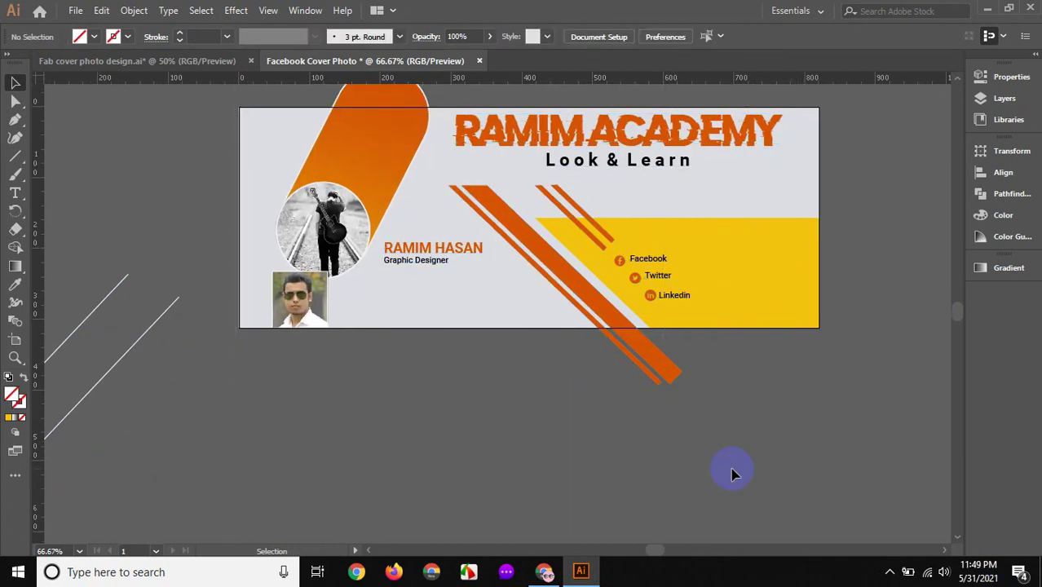
key(ctrl+a)
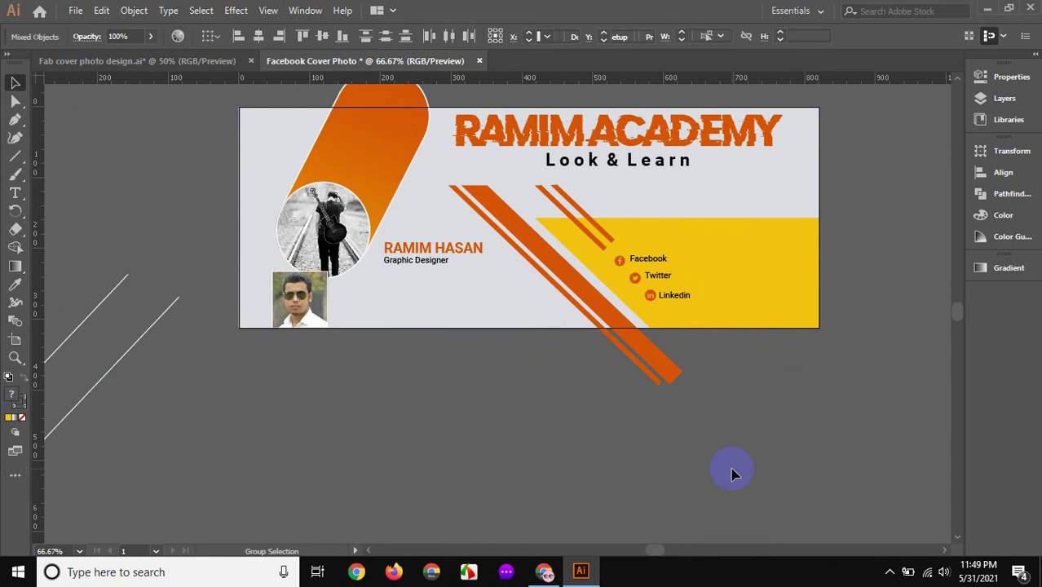
click(551, 420)
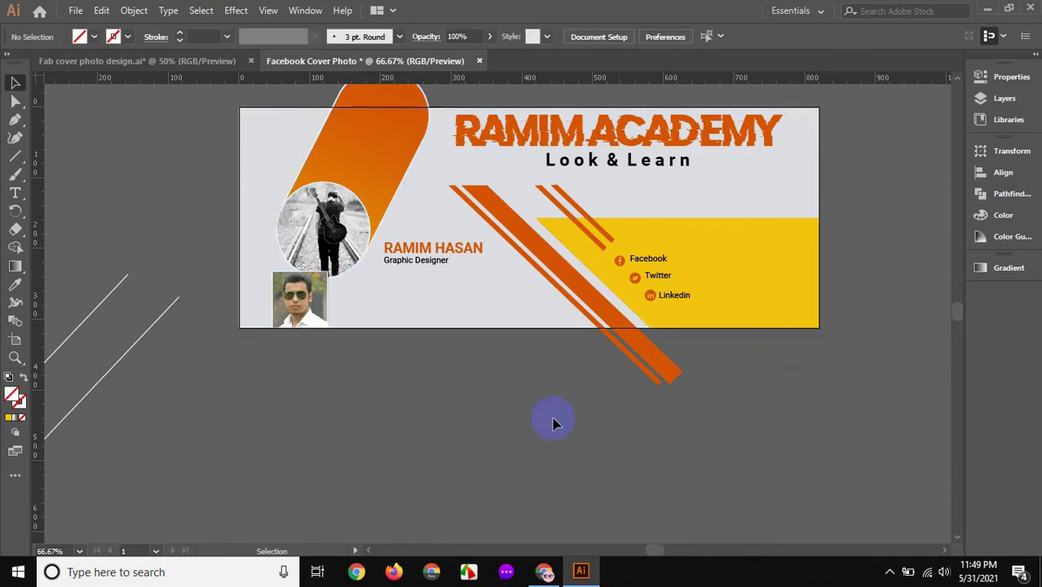
scroll(521, 391, up, 2)
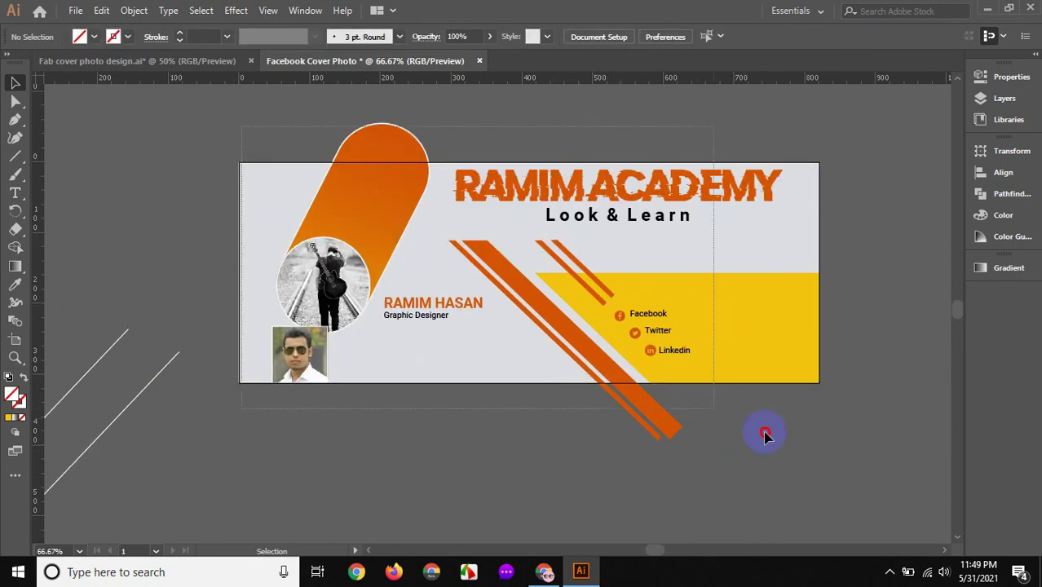
key(ctrl+a)
- Try selecting the banner objects, switching between Direct Selection and Selection tools
drag(197, 137, 271, 192)
key(a)
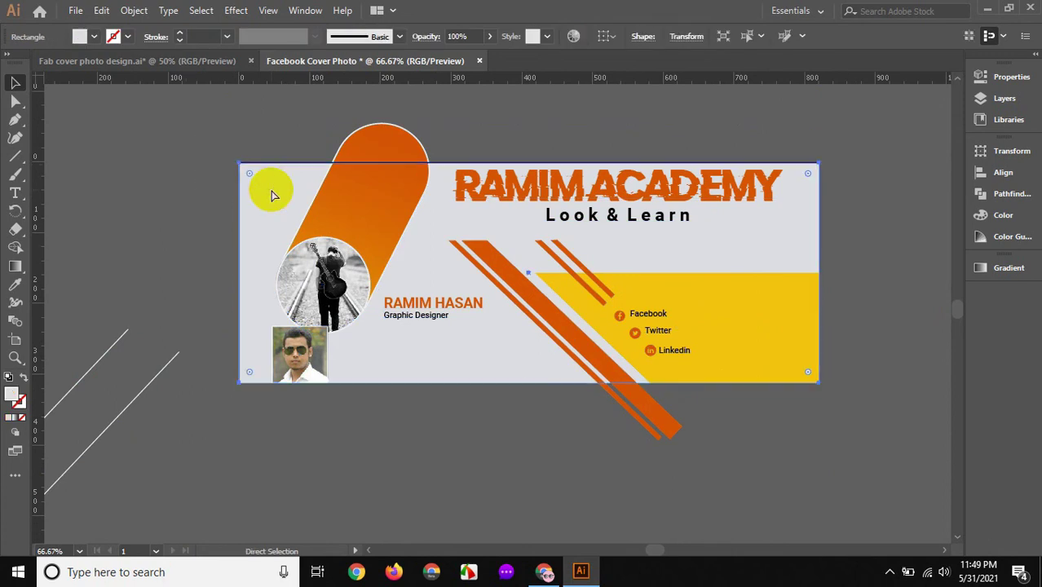
key(v)
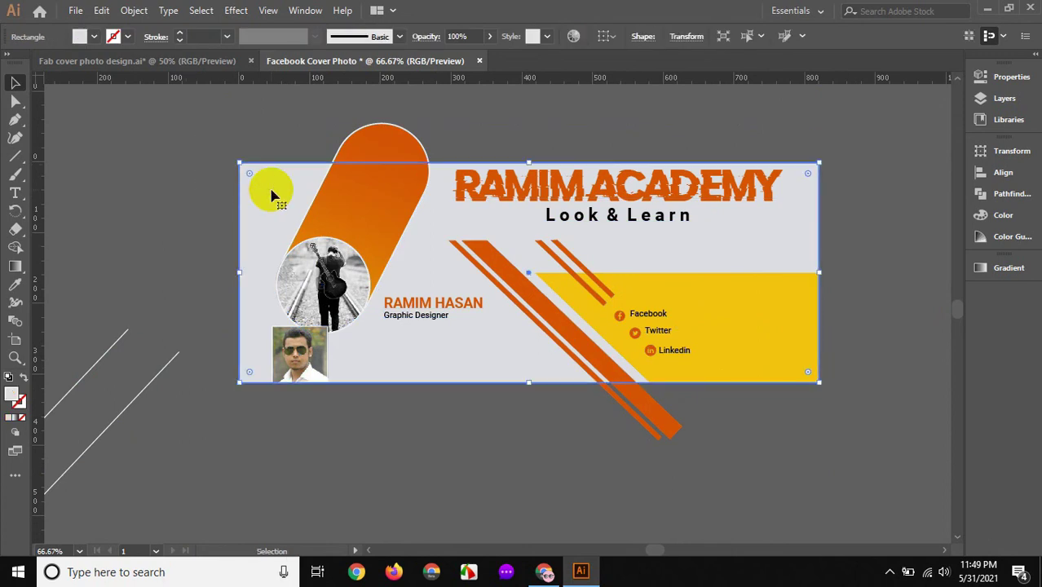
drag(169, 122, 259, 197)
key(a)
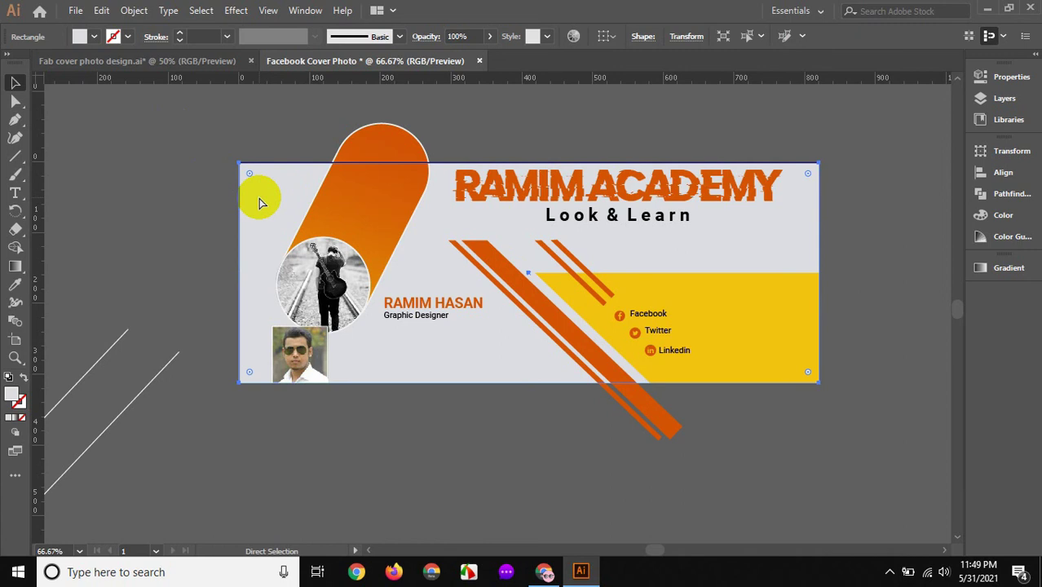
key(ctrl+shift+a)
key(v)
drag(261, 126, 843, 465)
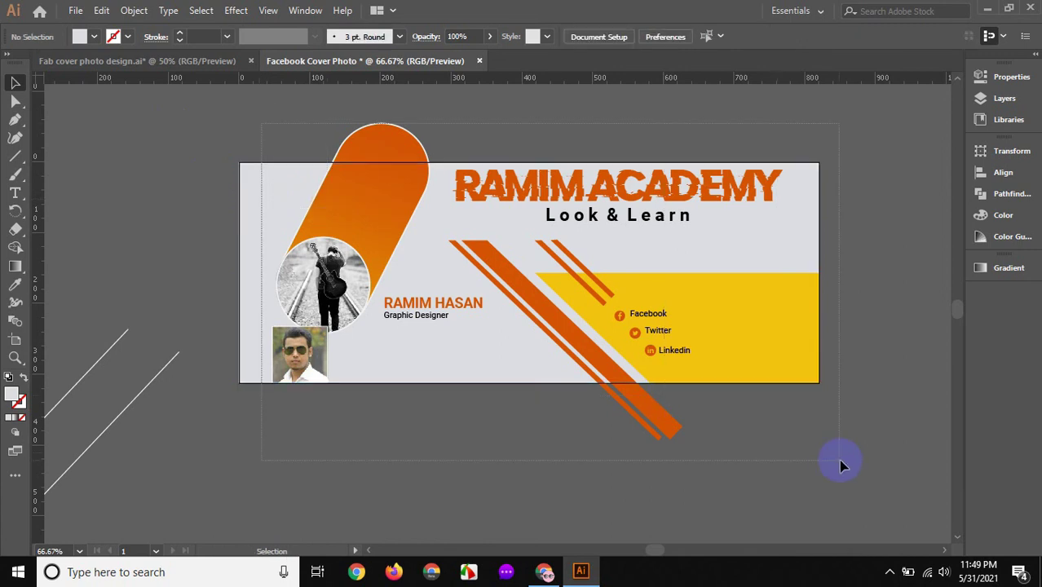
right_click(670, 283)
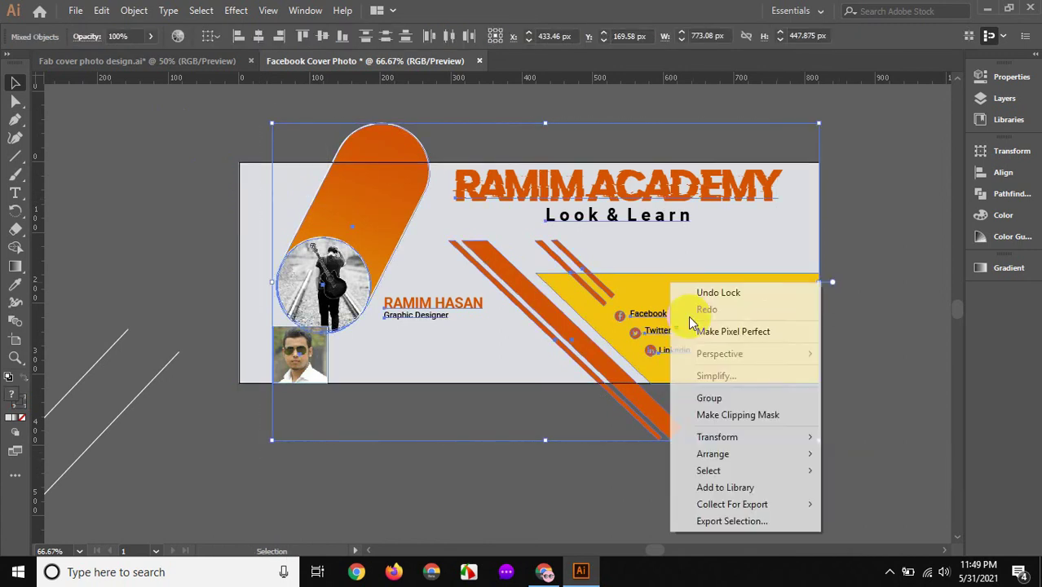
click(521, 467)
- Move the white lines across the cover and bring the cover group to the front
mouse_move(122, 338)
mouse_down()
mouse_move(849, 140)
mouse_move(857, 162)
mouse_up()
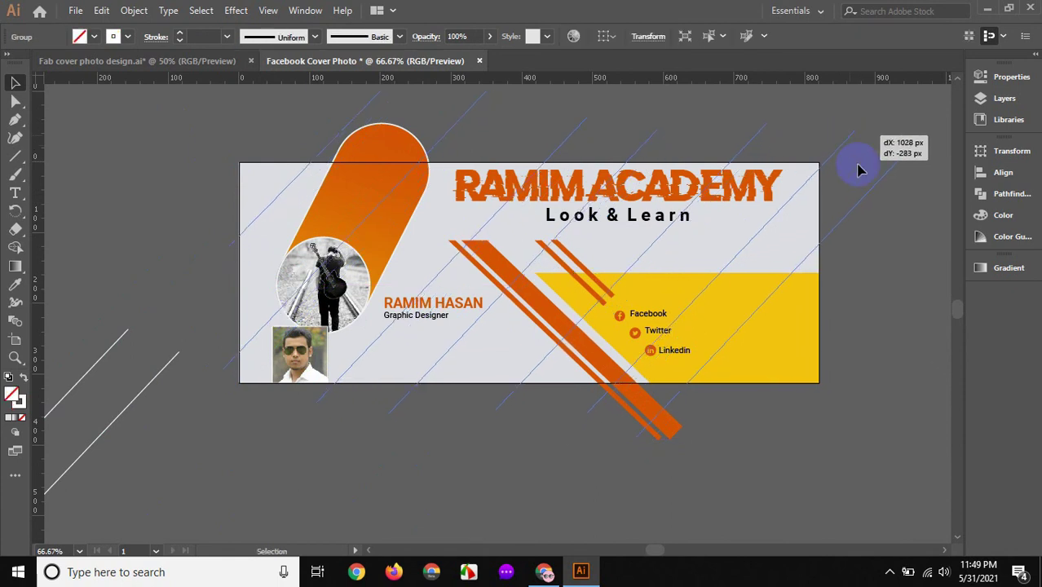
click(884, 357)
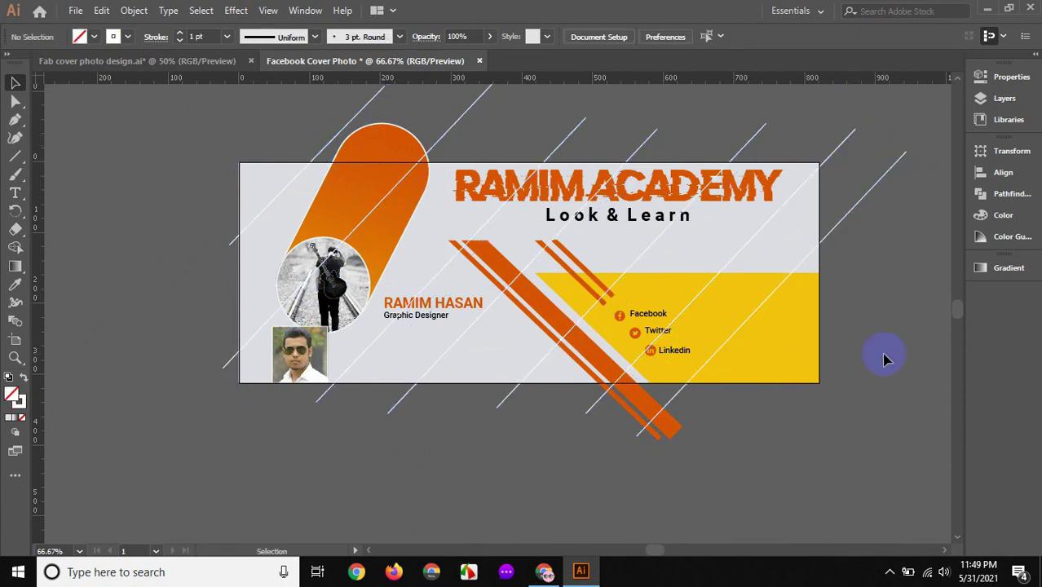
click(779, 334)
right_click(778, 334)
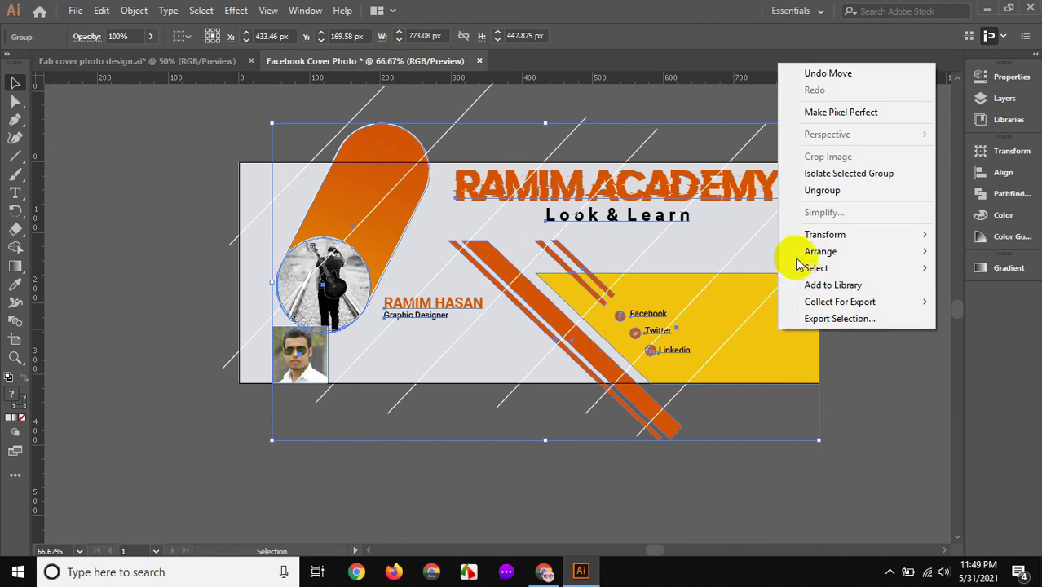
mouse_move(820, 251)
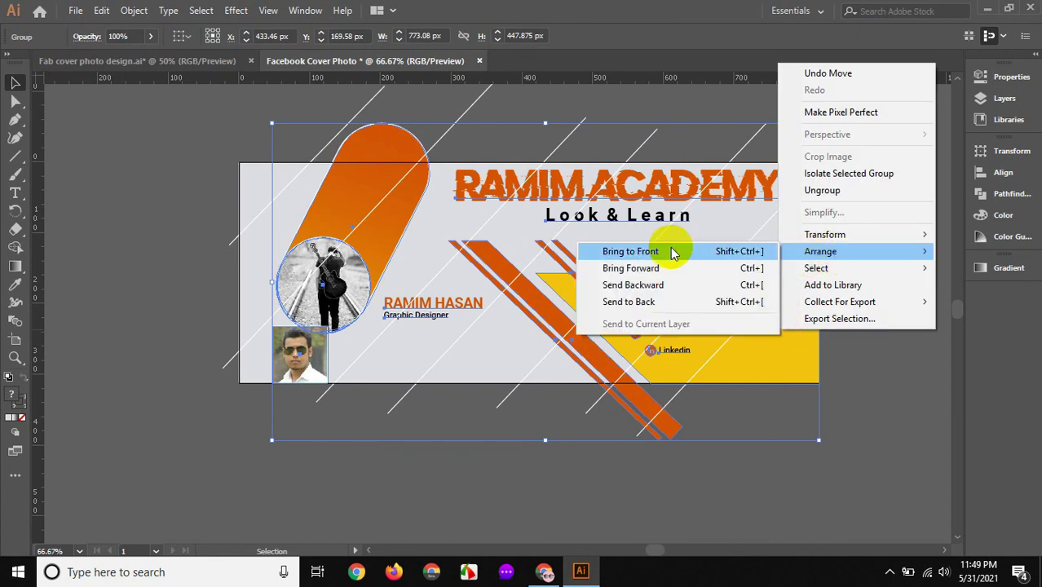
click(673, 251)
click(506, 522)
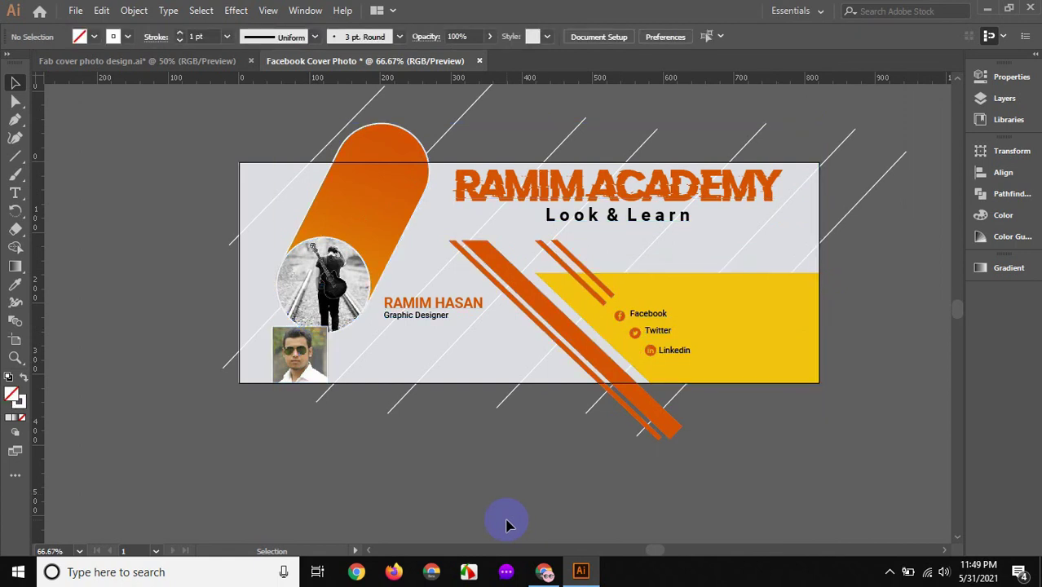
drag(509, 517, 468, 523)
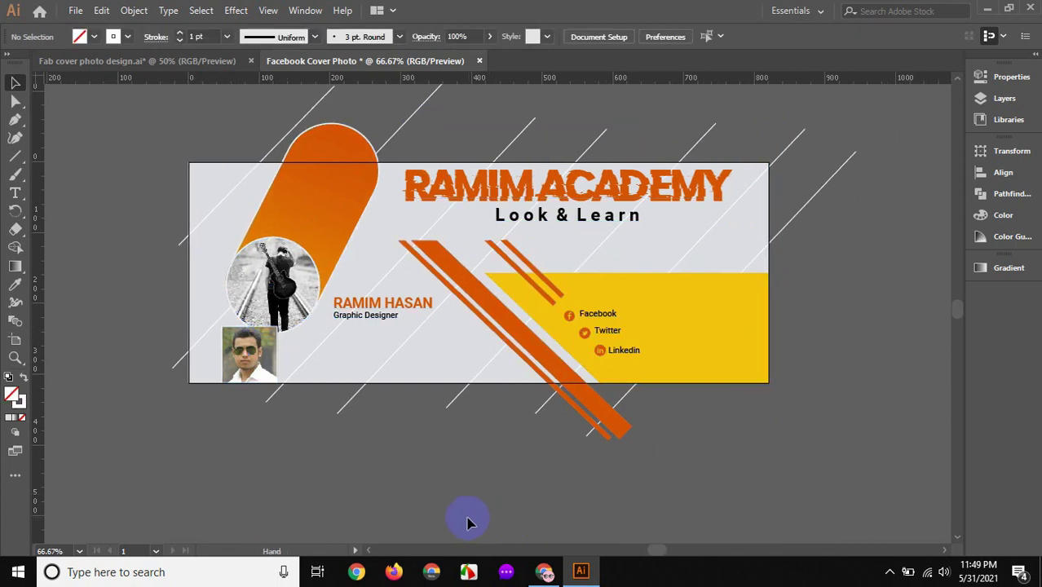
scroll(471, 499, up, 1)
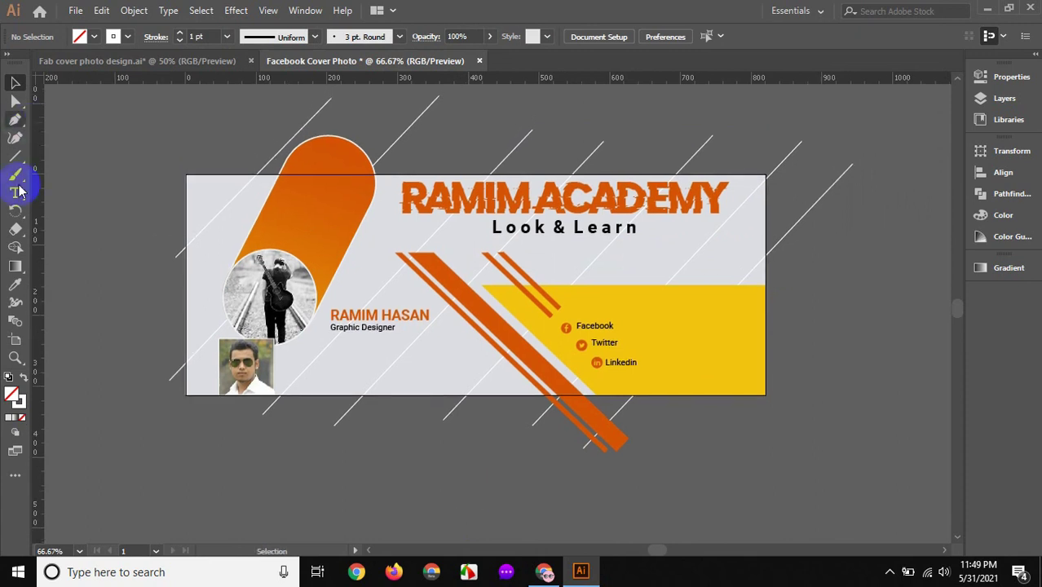
- Draw a rectangle matching the whole artboard
click(15, 156)
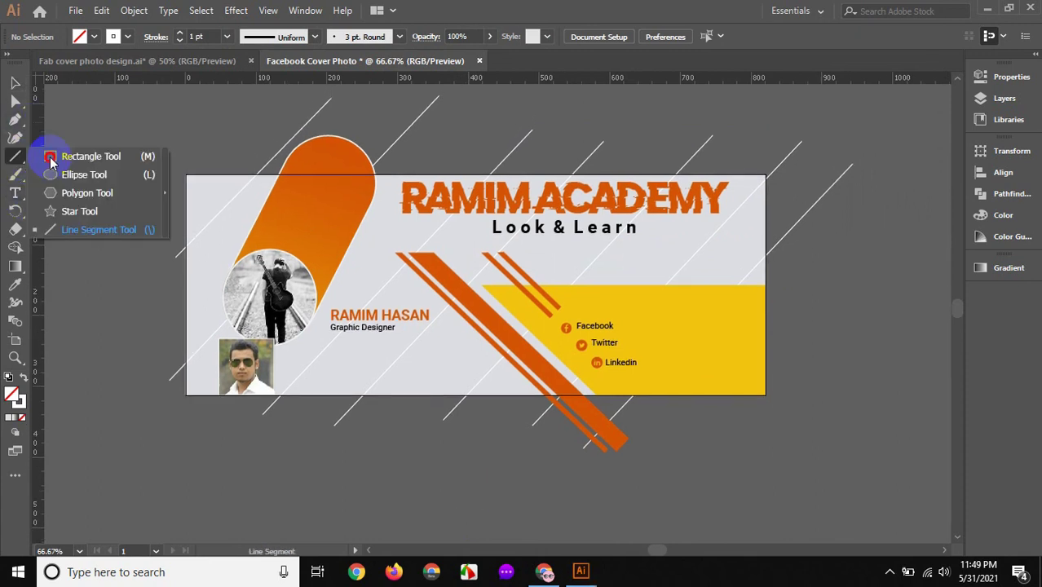
click(50, 155)
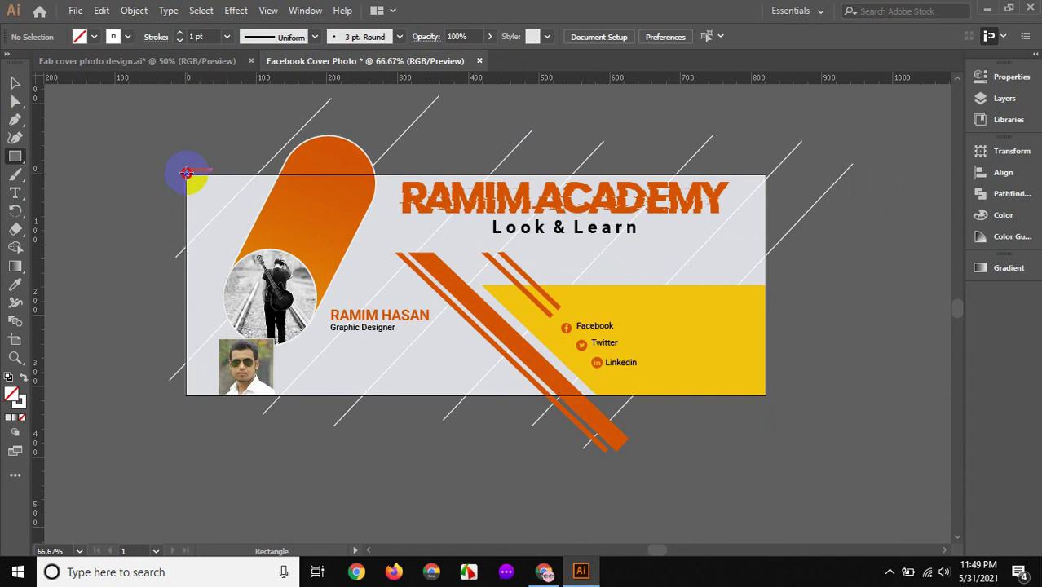
drag(187, 176, 760, 393)
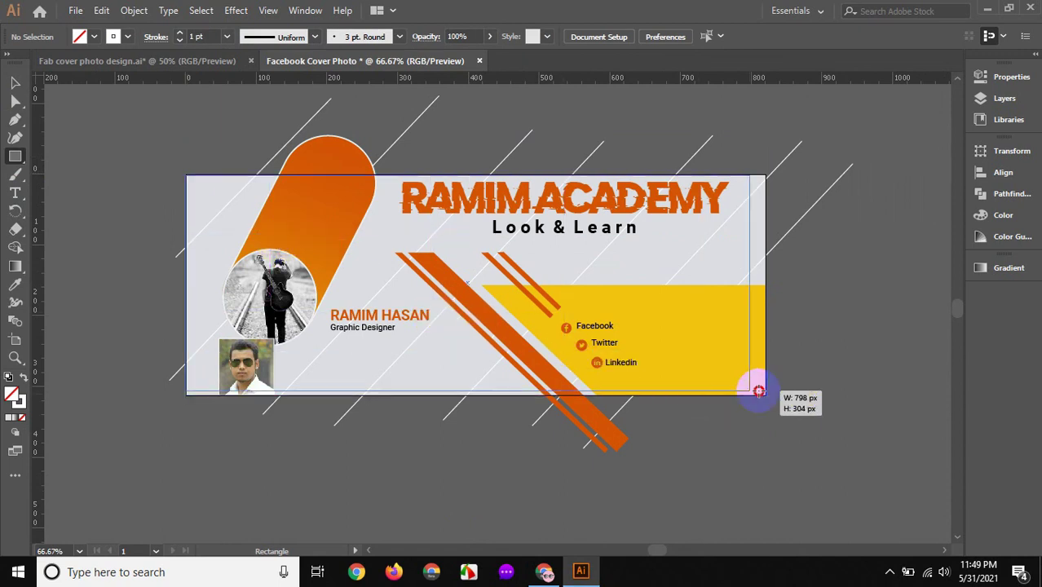
drag(760, 393, 765, 396)
click(14, 101)
- Give the rectangle no stroke and a white fill
click(112, 38)
click(113, 38)
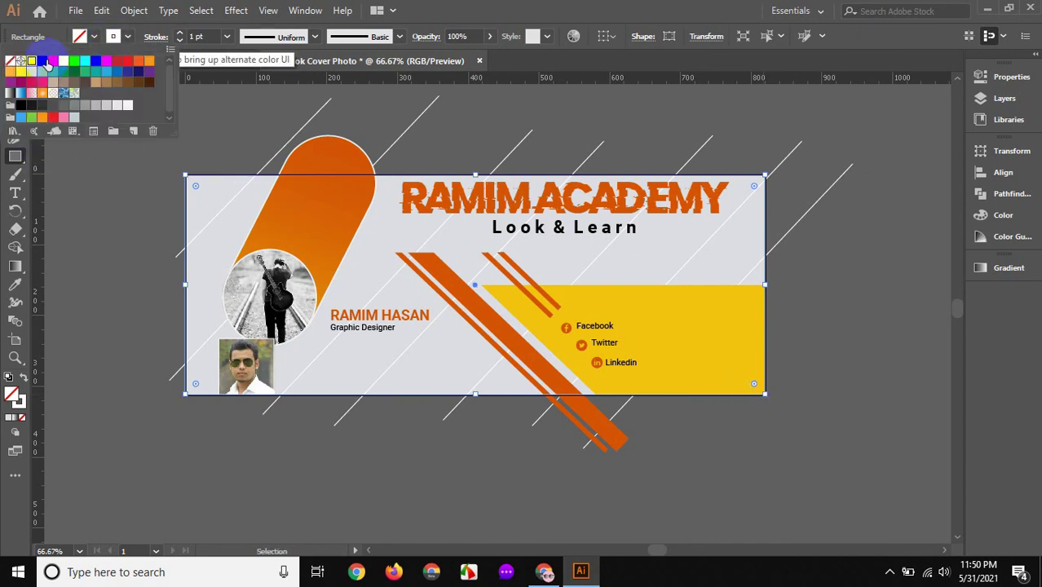
click(10, 61)
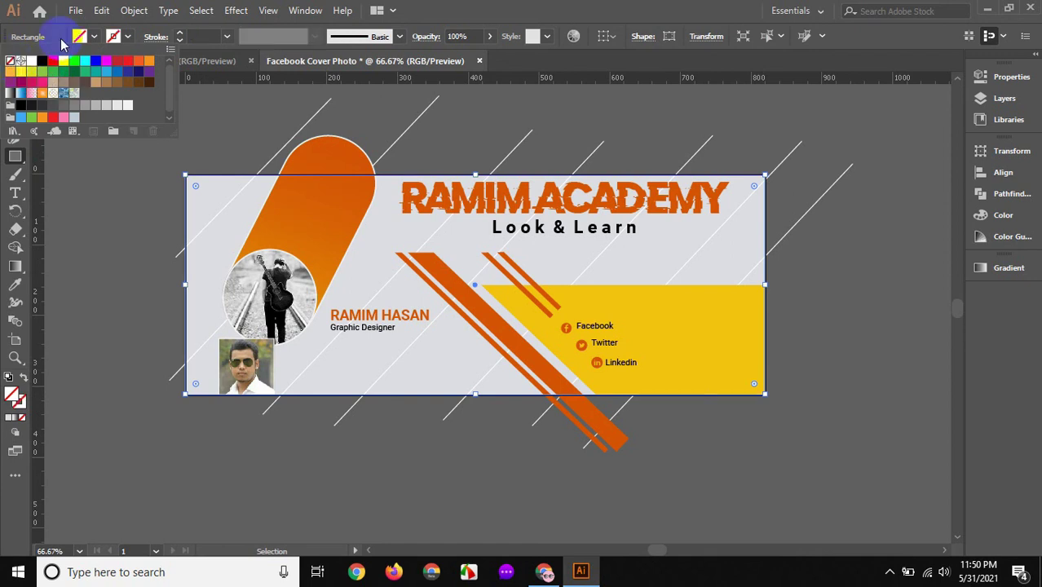
key(Escape)
click(78, 39)
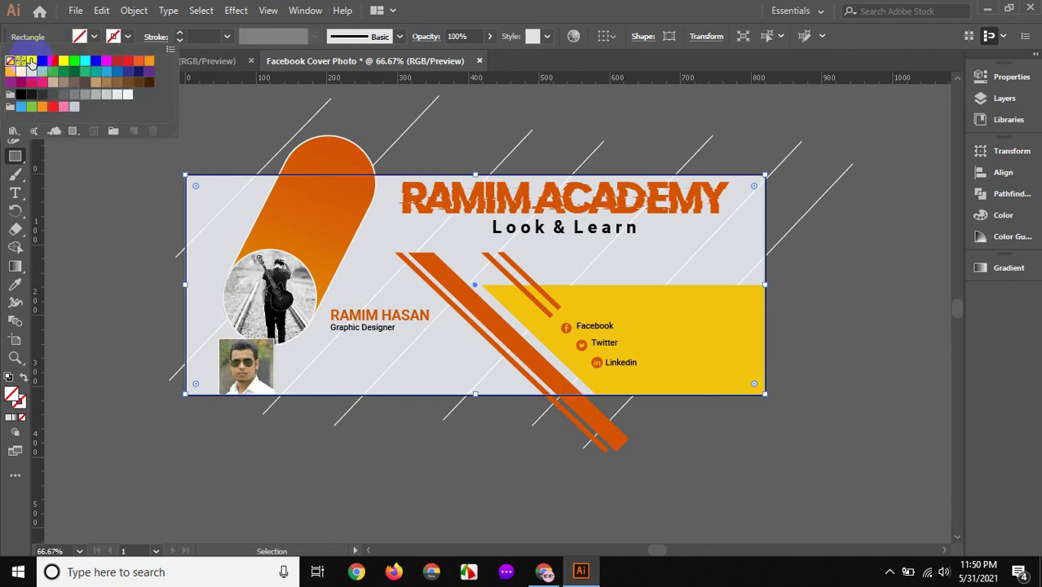
click(31, 61)
click(15, 82)
click(122, 158)
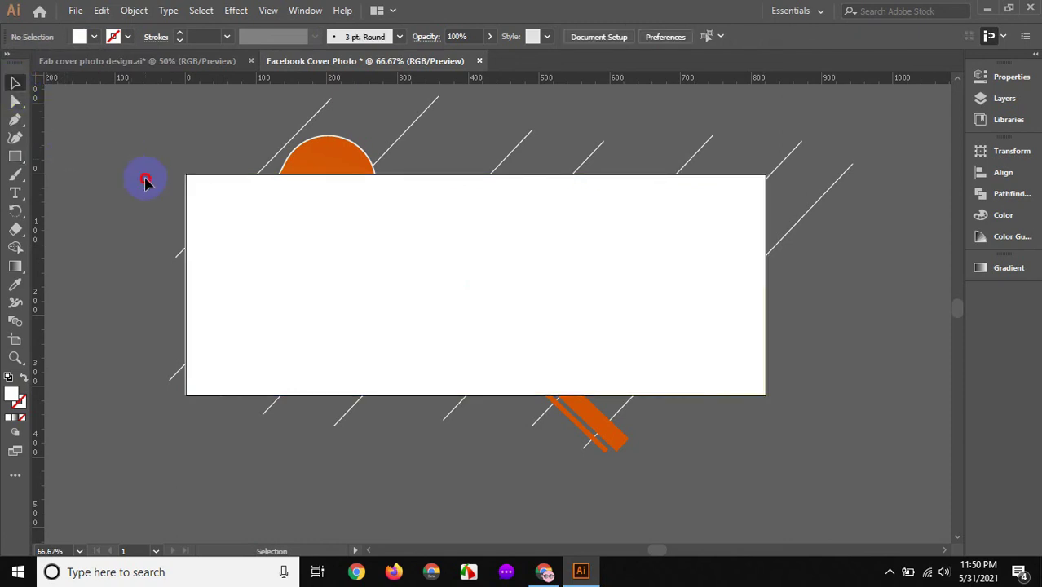
- Zoom in to check the rectangle's left edge, then zoom back out
key(z)
click(294, 285)
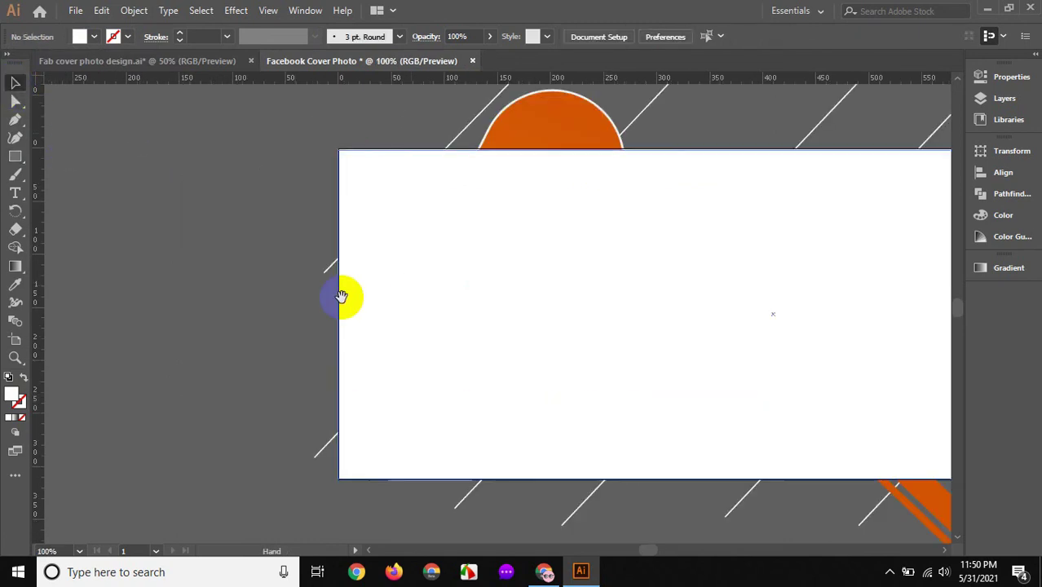
key(v)
click(269, 319)
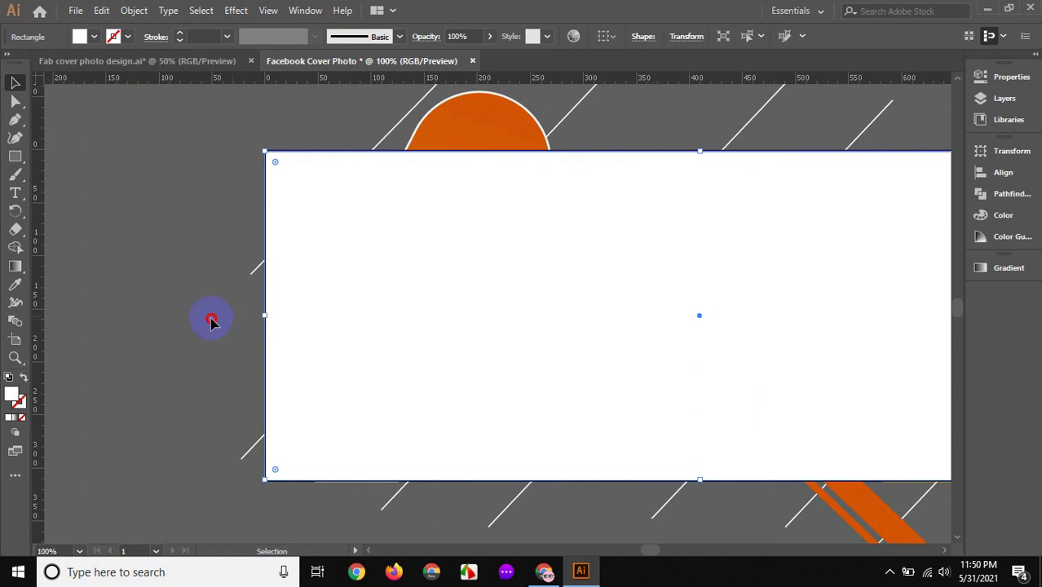
click(209, 318)
key(z)
scroll(487, 322, left, 5)
scroll(487, 322, right, 5)
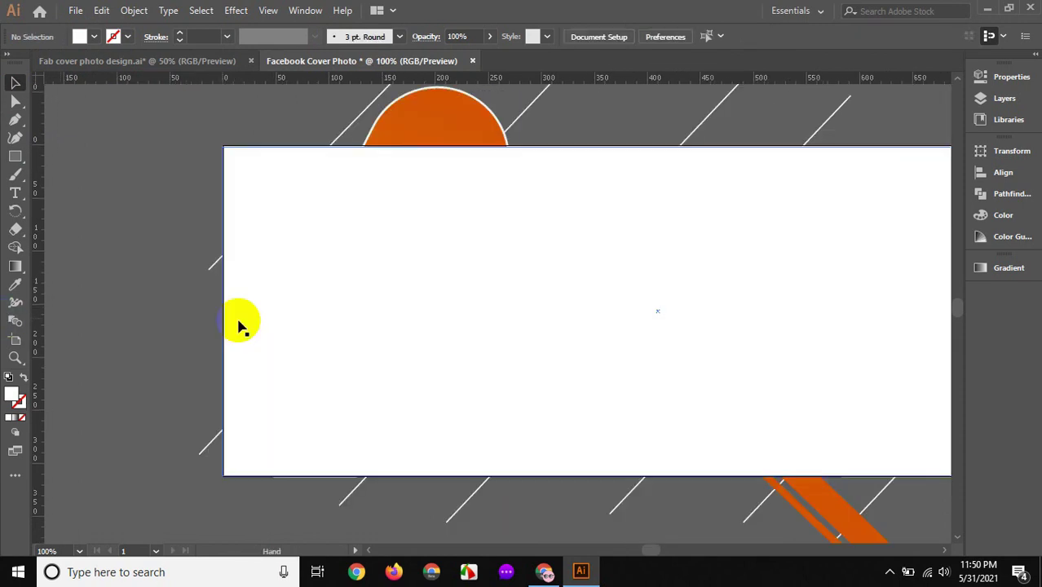
key(ctrl+minus)
key(ctrl+minus)
scroll(237, 345, right, 5)
click(628, 349)
click(661, 398)
- Select all the artwork and make a clipping mask with the white rectangle
key(ctrl+a)
right_click(550, 303)
click(591, 437)
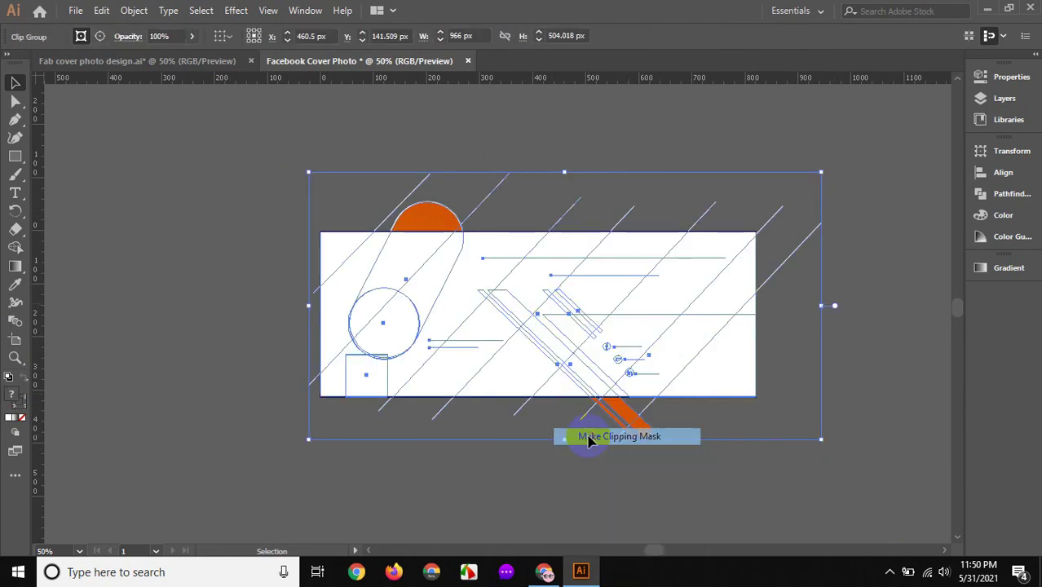
click(406, 467)
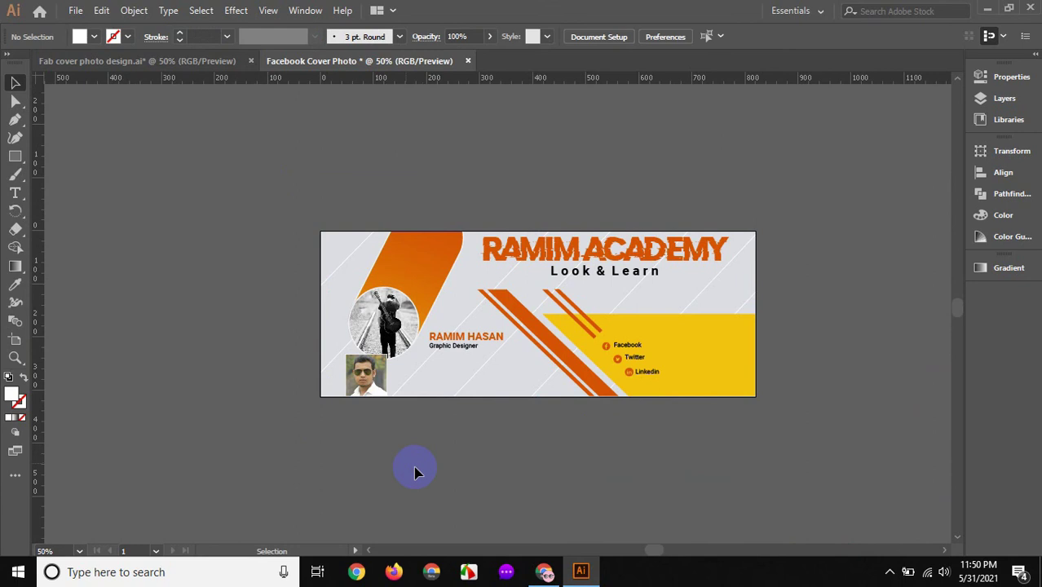
drag(570, 463, 458, 459)
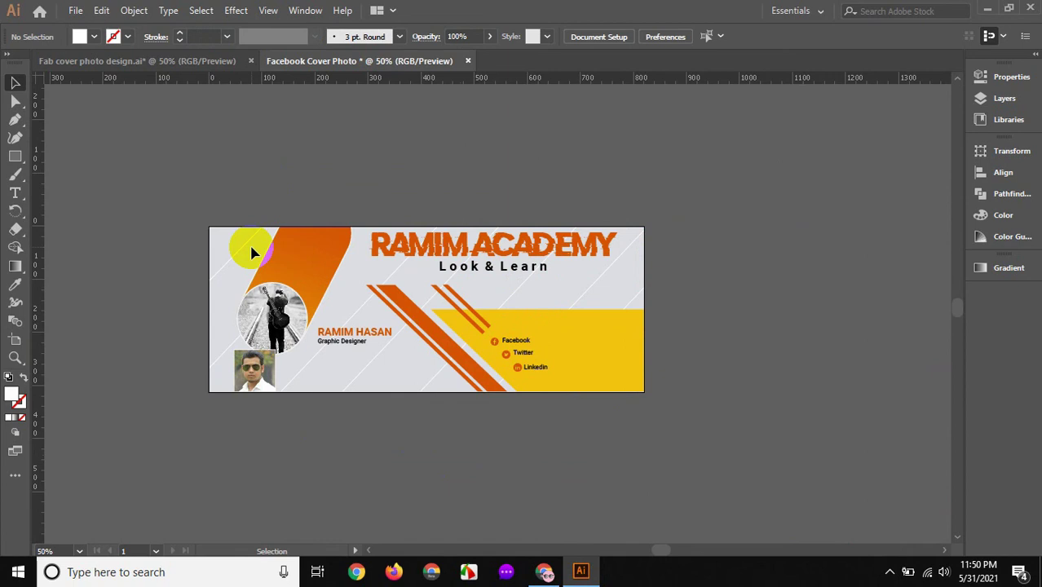
click(269, 254)
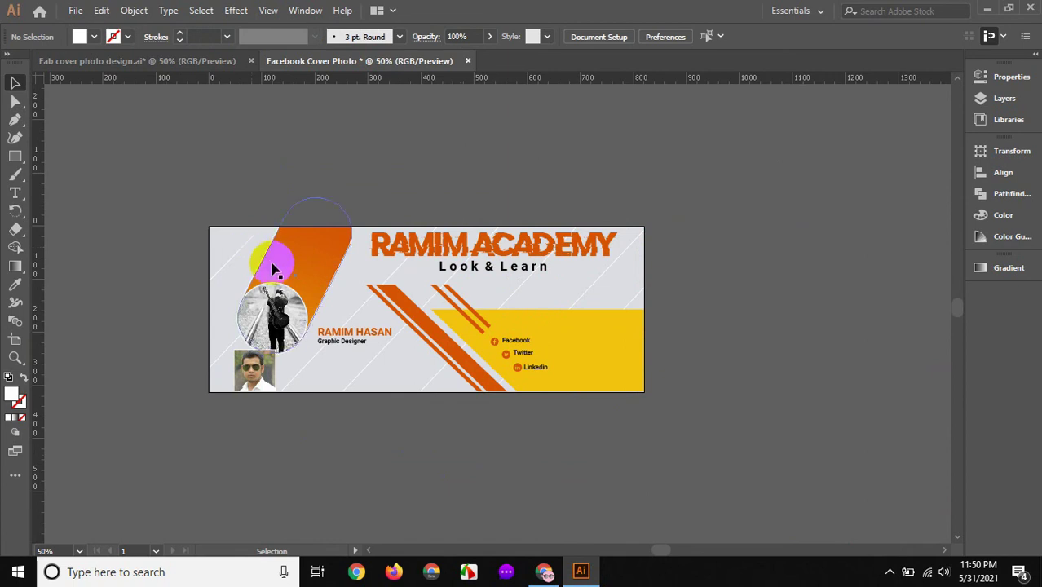
click(183, 166)
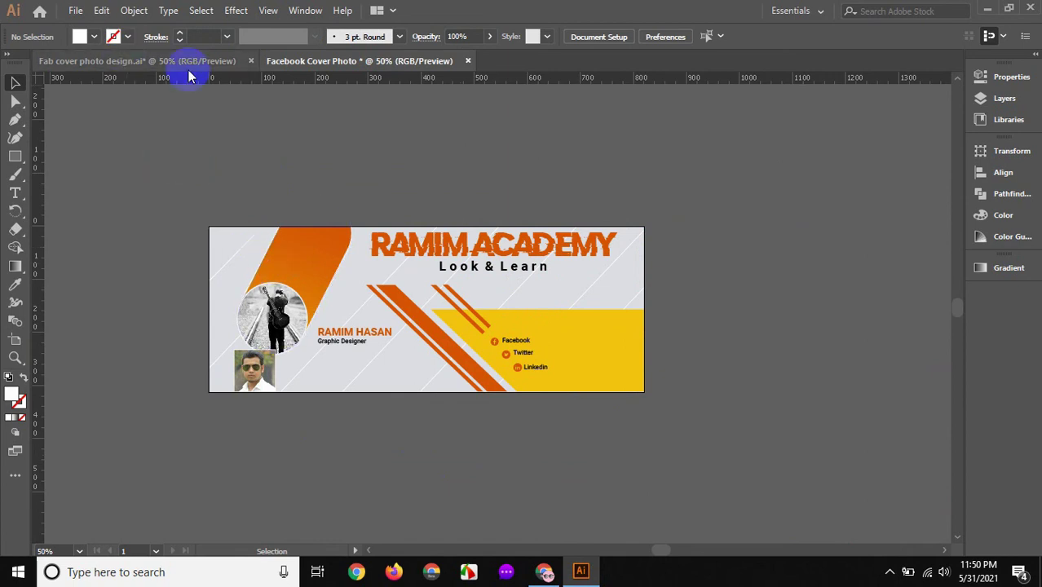
click(369, 333)
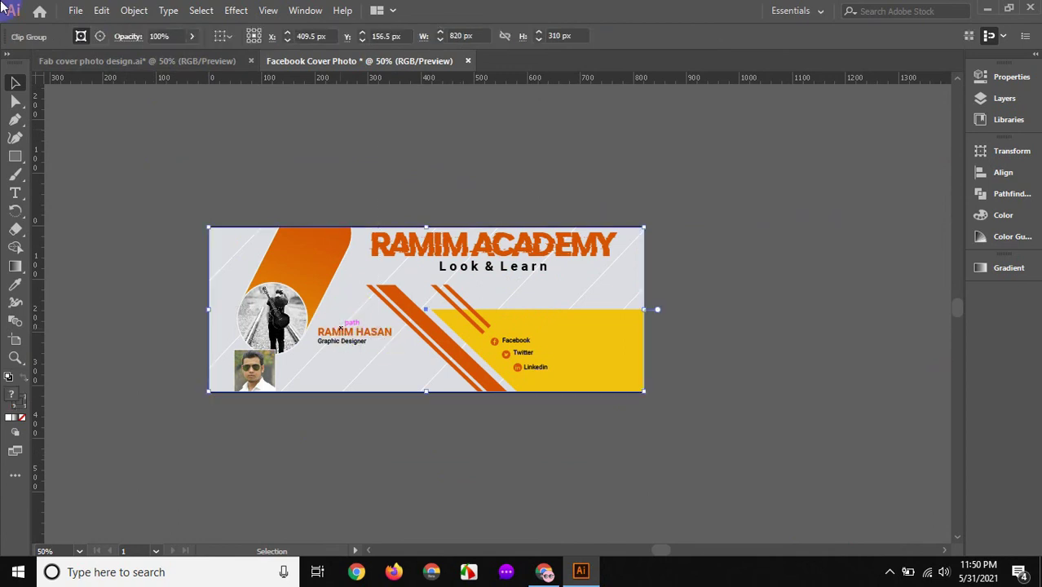
- Export the cover as PNG 'Facebook Cover Photo -02', accepting the default PNG options
click(75, 10)
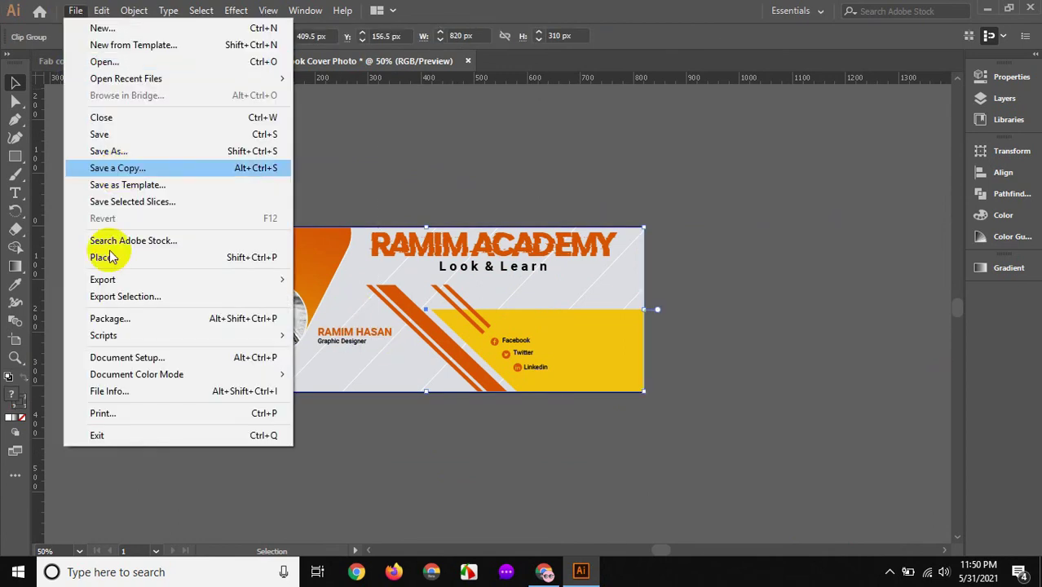
mouse_move(103, 280)
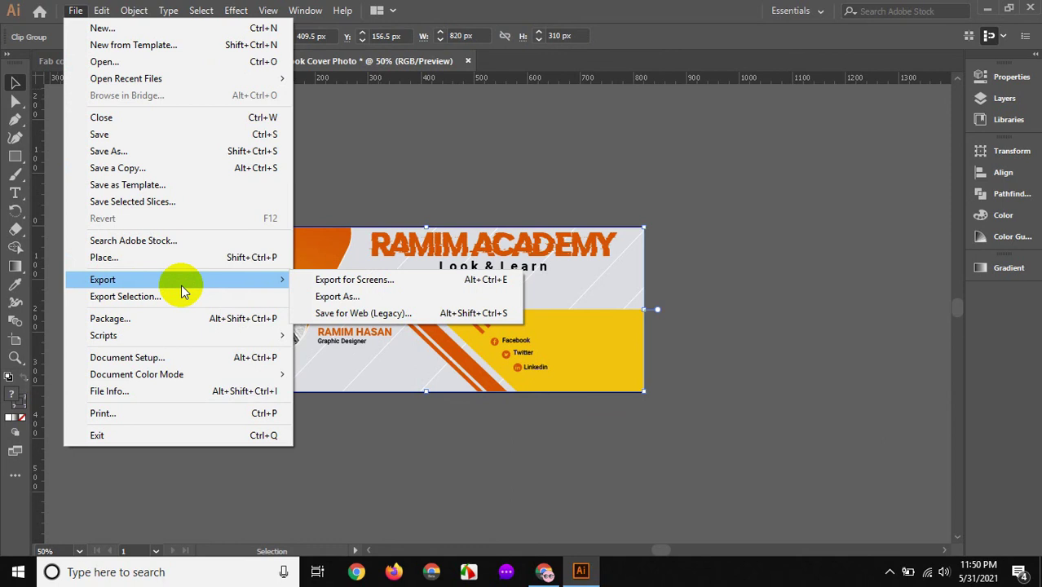
click(333, 297)
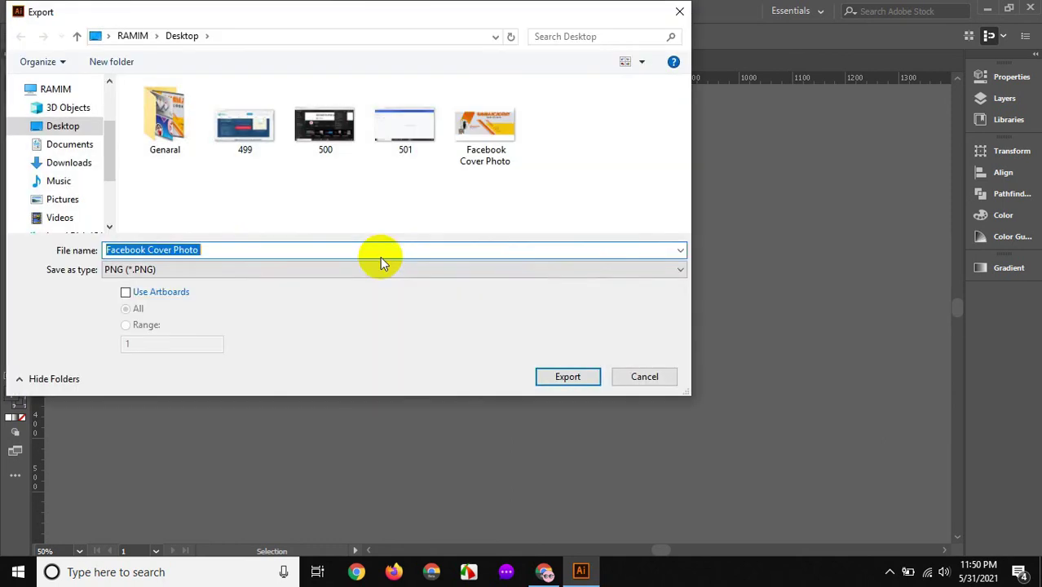
click(244, 254)
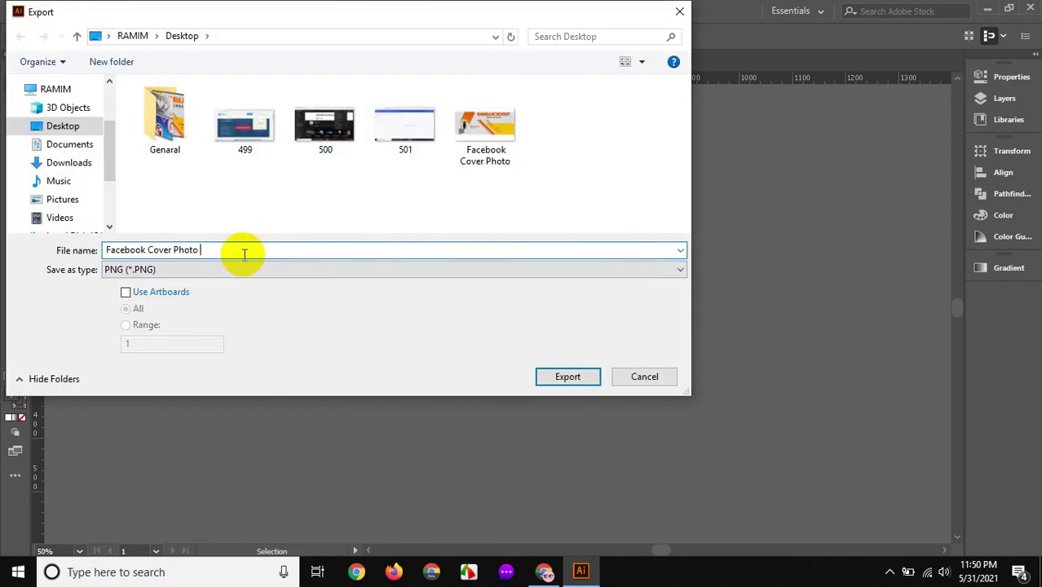
text(-02)
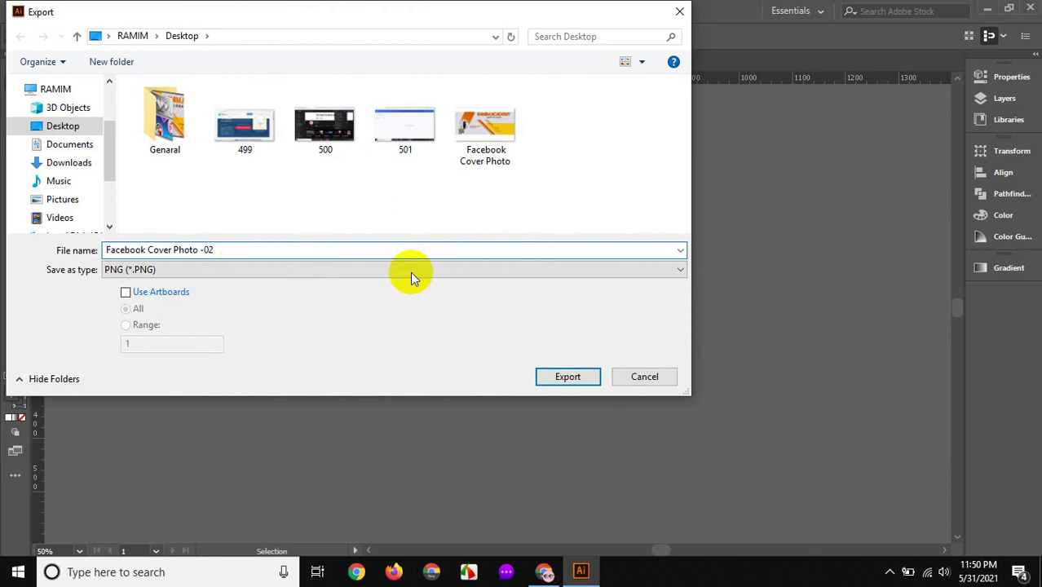
click(562, 376)
click(552, 453)
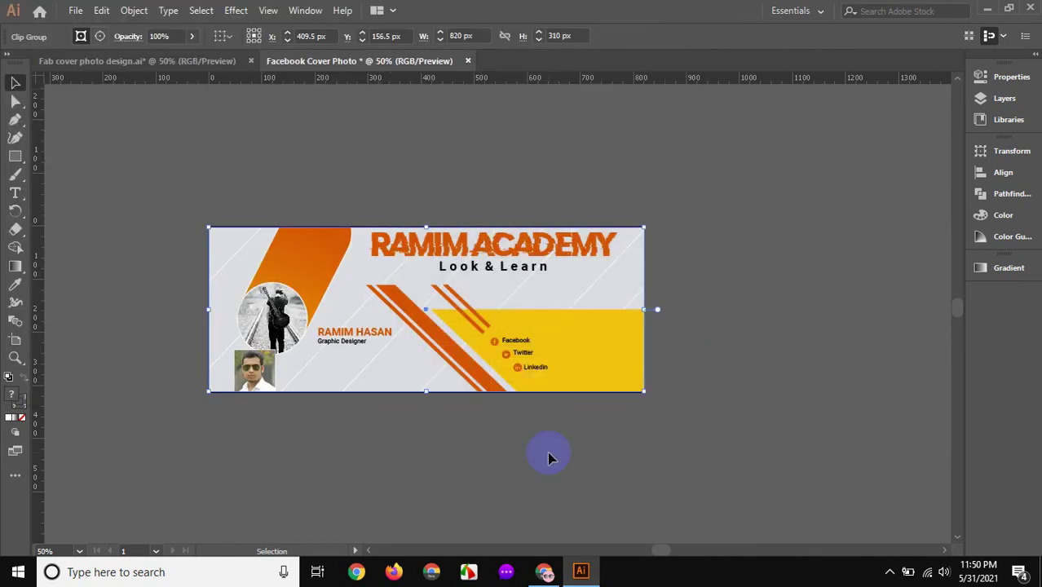
- Deselect the clipped cover and recentre it in the view
click(670, 259)
click(508, 295)
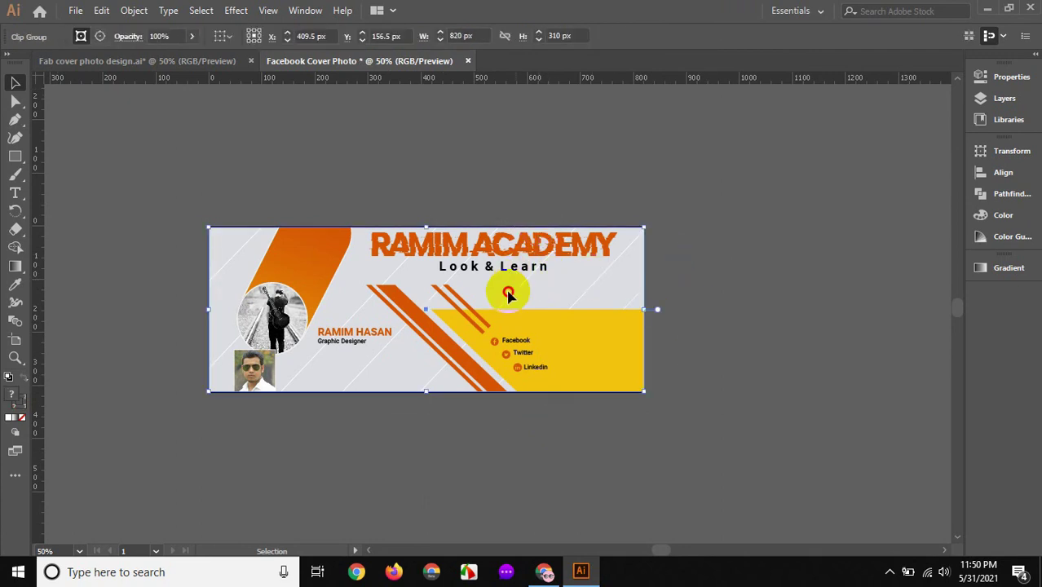
click(186, 174)
mouse_move(476, 310)
mouse_down()
mouse_move(380, 266)
mouse_move(493, 300)
mouse_move(487, 268)
mouse_up()
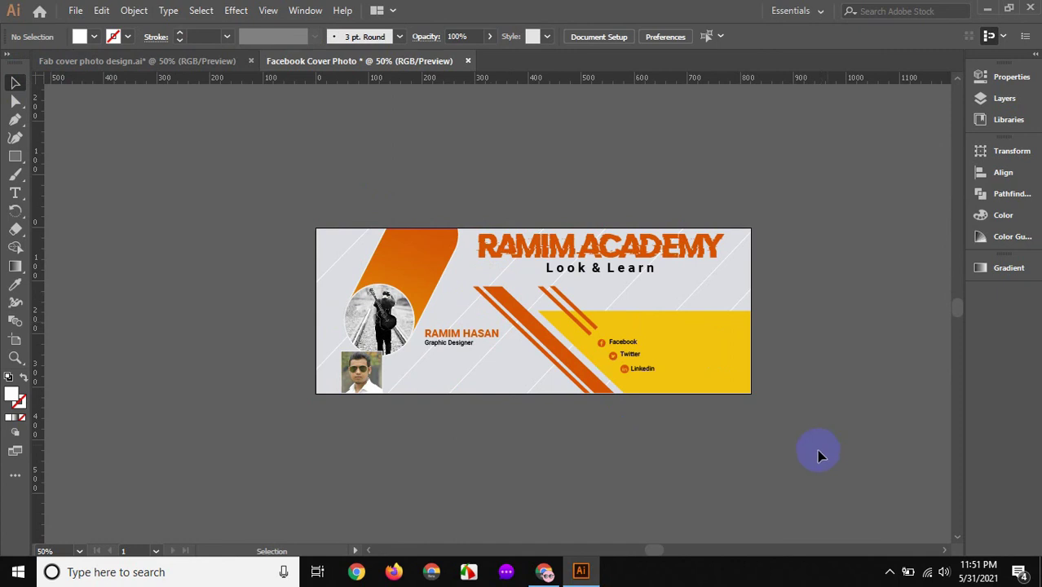